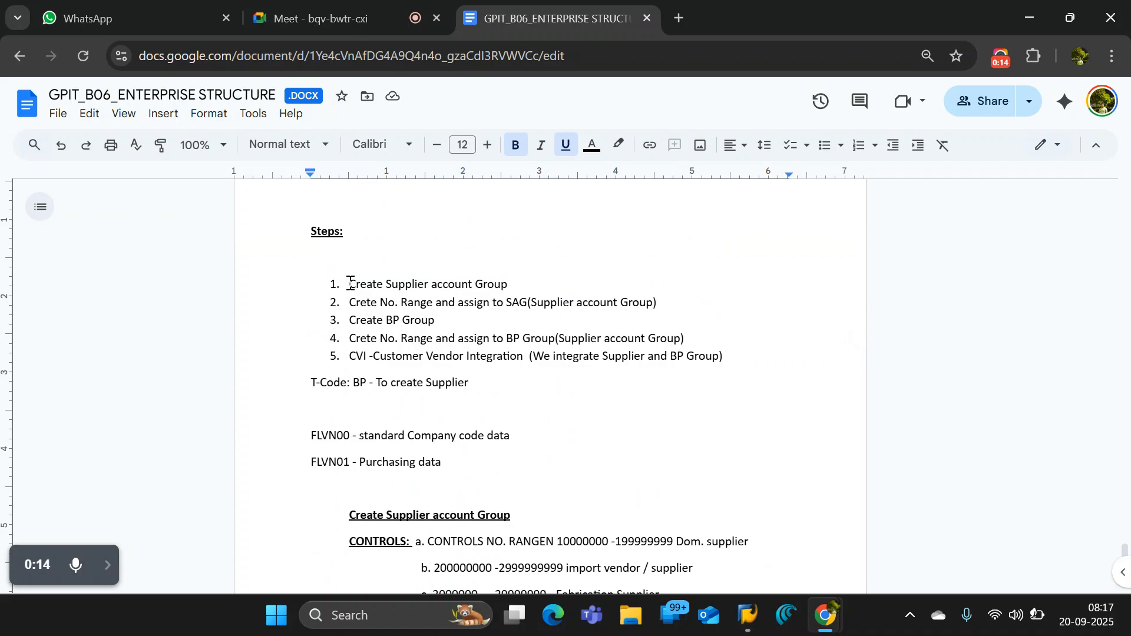
- Highlight the "Create Supplier account Group" step in the notes, switch to SAP and run transaction MKVZ
left_click_drag(351, 288, 509, 288)
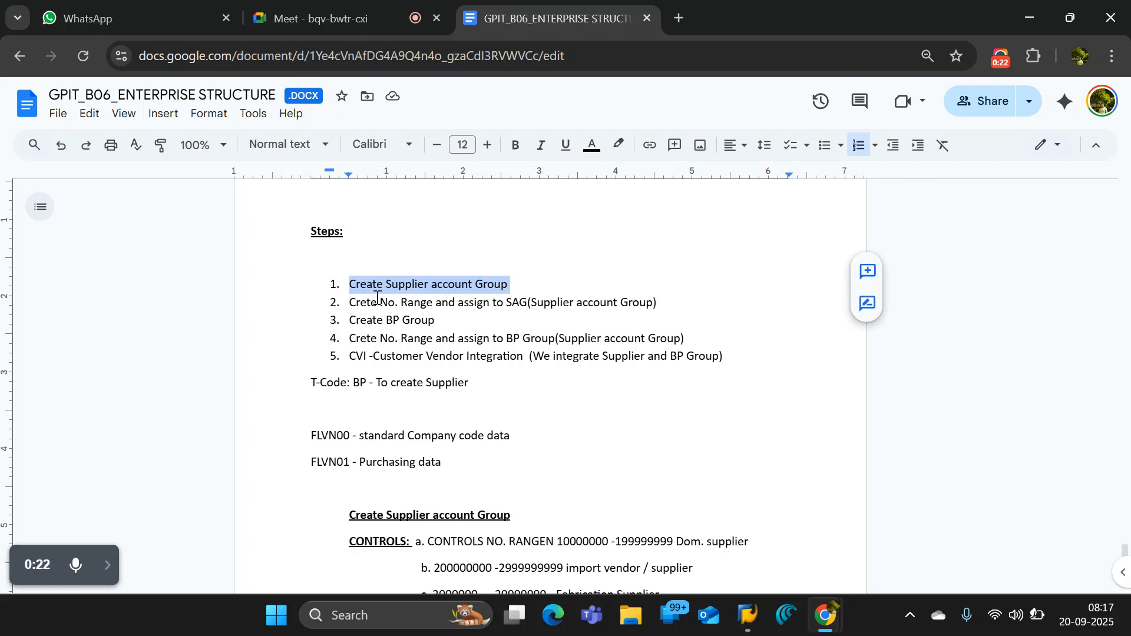
left_click(746, 614)
left_click(832, 528)
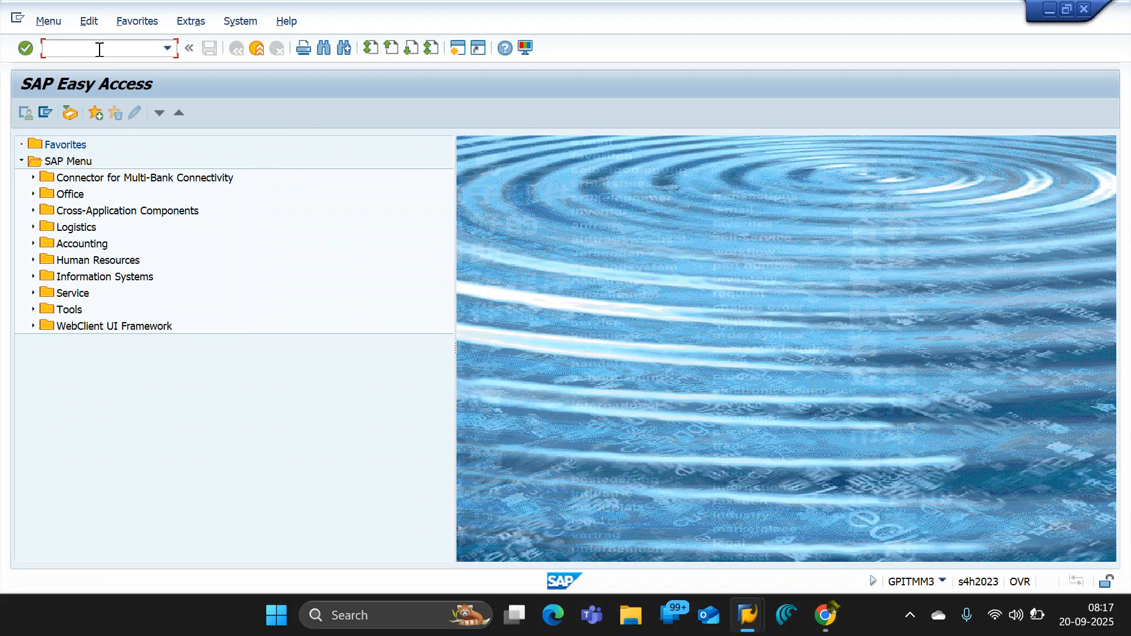
type("mkvz")
key("Return")
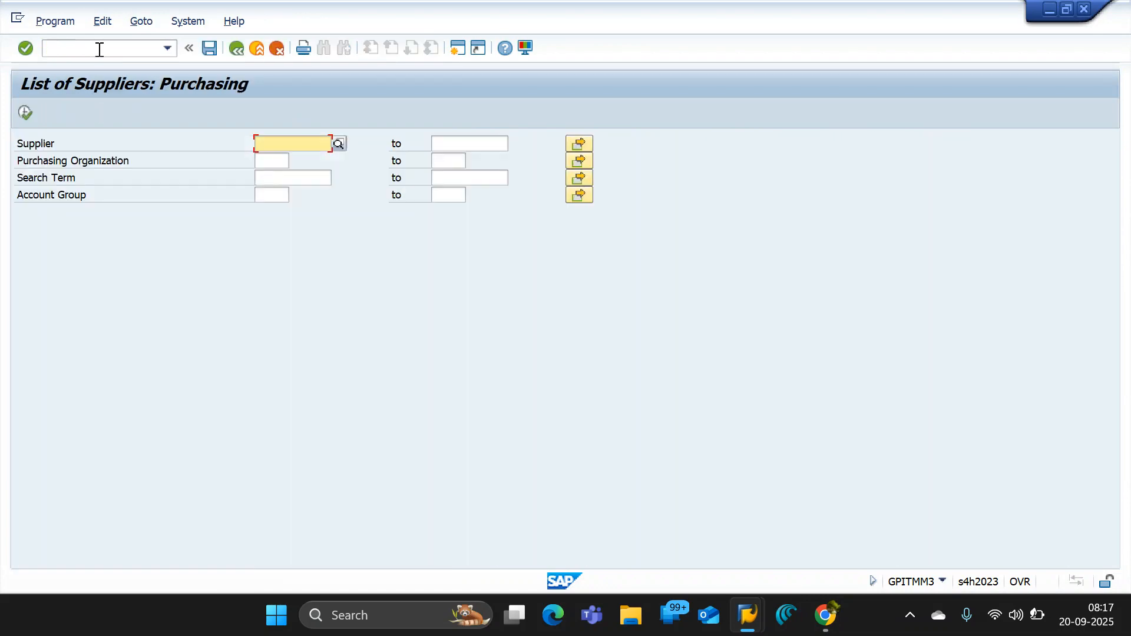
- List the suppliers of purchasing organization BSPO and open the JSW CEMENT ODISHA supplier record
left_click(279, 164)
left_click(274, 175)
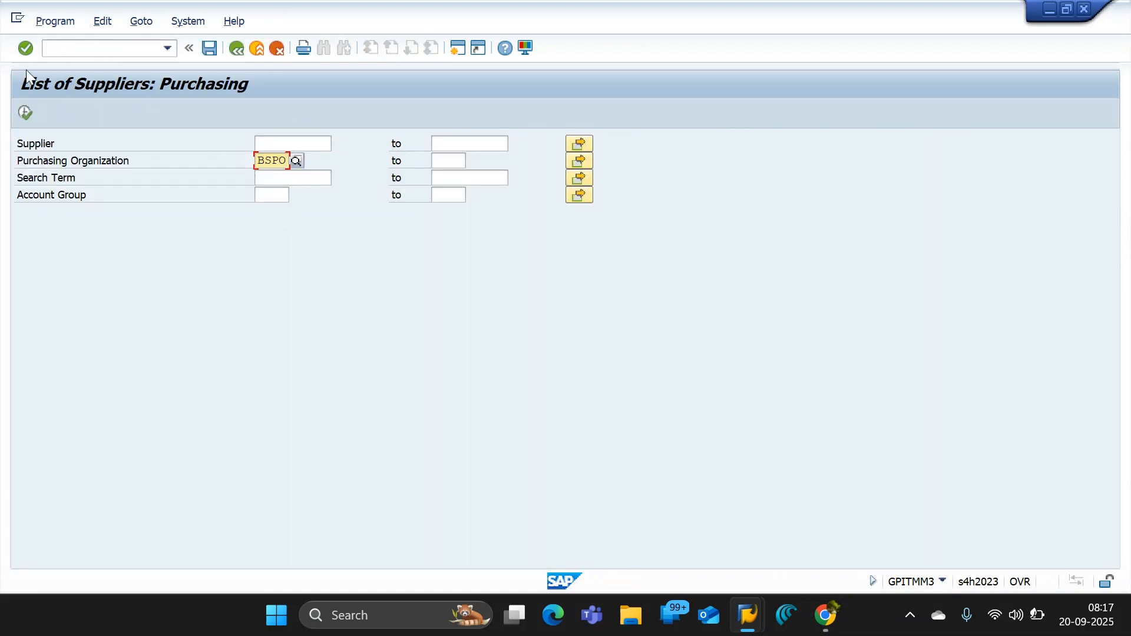
left_click(26, 116)
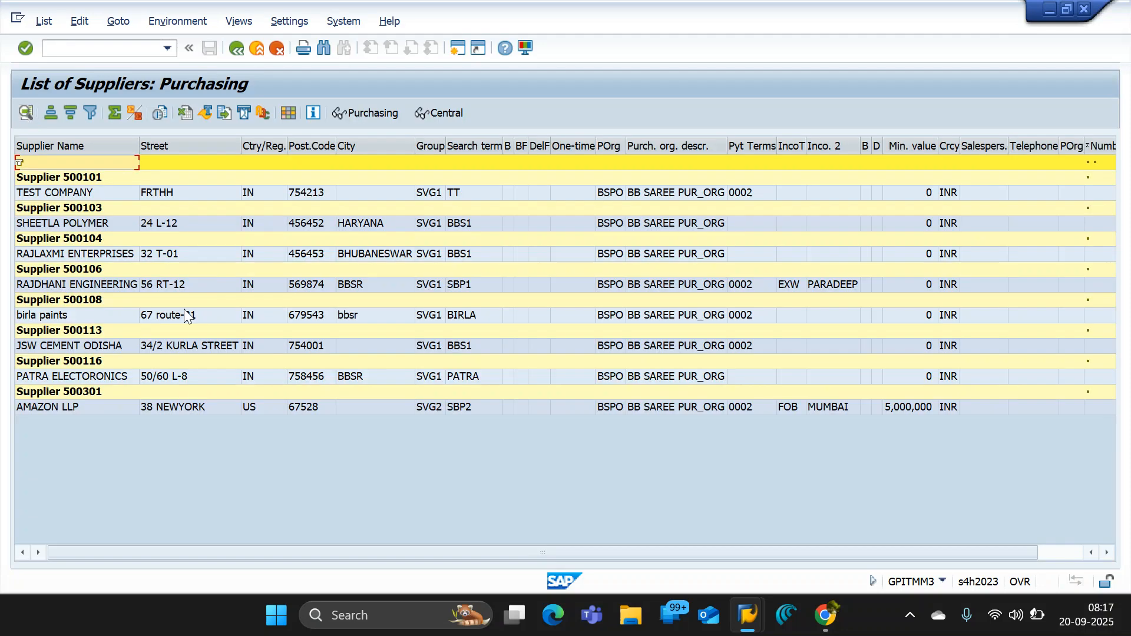
double_click(45, 331)
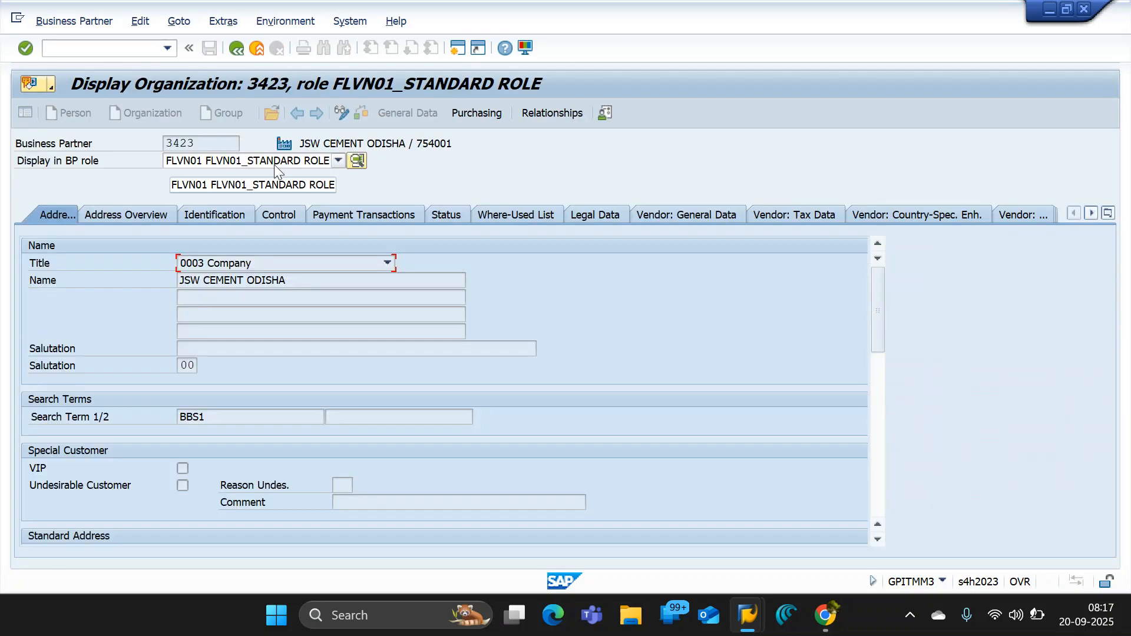
- Display the business partner in the role FLVNBR BBS1 BP ROLE VENDOR
left_click(276, 166)
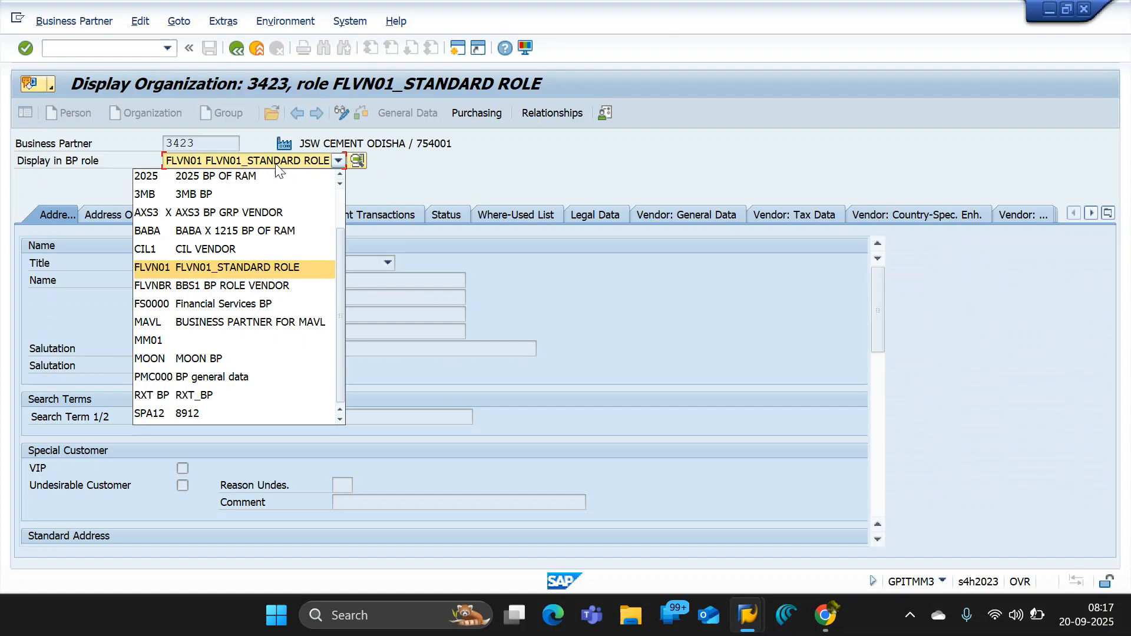
left_click(347, 246)
left_click(338, 160)
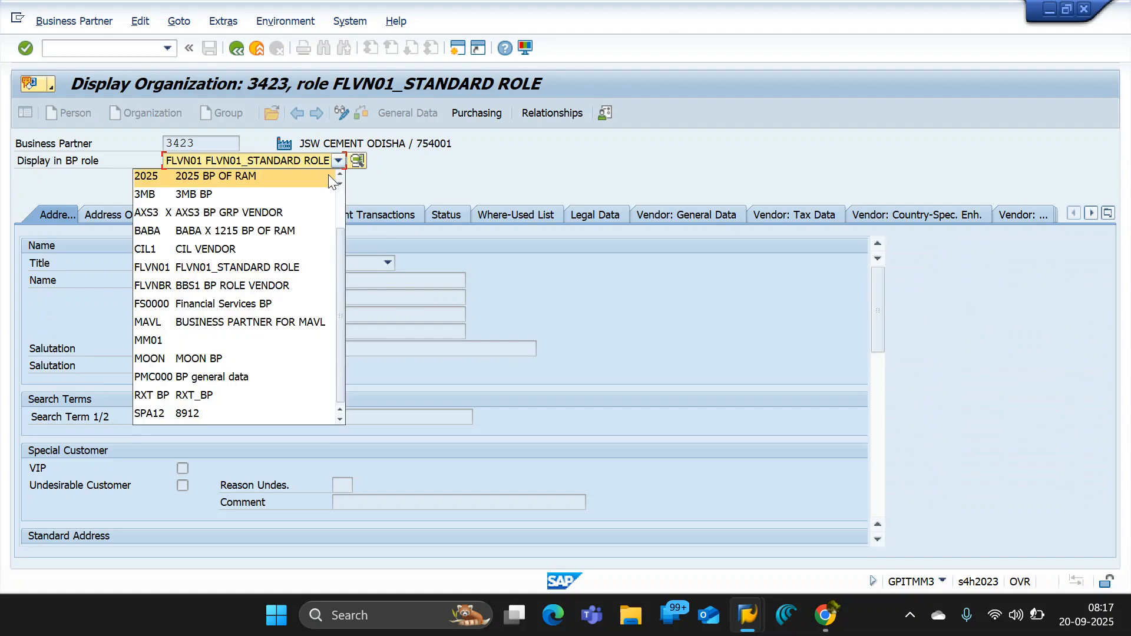
scroll(329, 176, "up", 2)
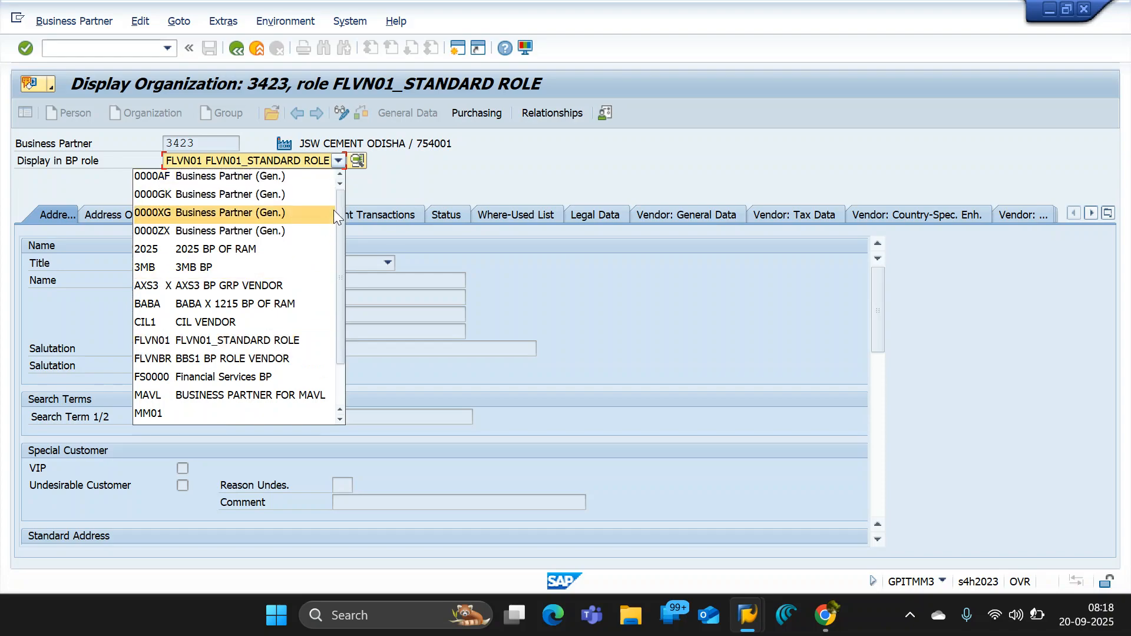
scroll(342, 211, "down", 1)
left_click_drag(344, 217, 344, 285)
left_click(265, 289)
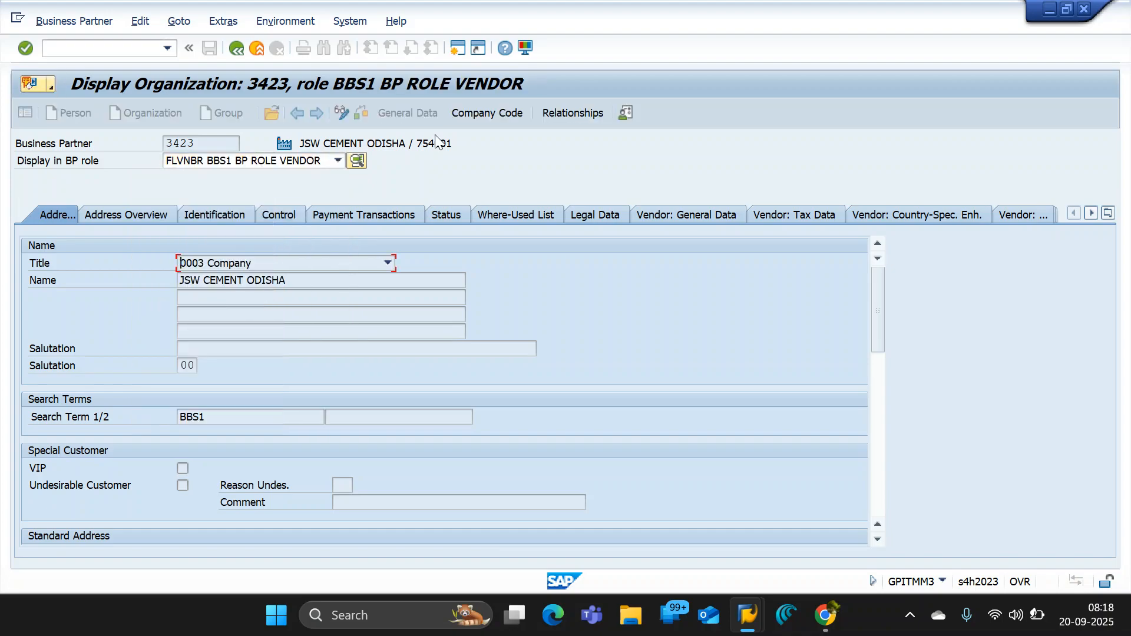
- Show the partner's company code data and highlight the "Display in BP role" label
left_click(475, 112)
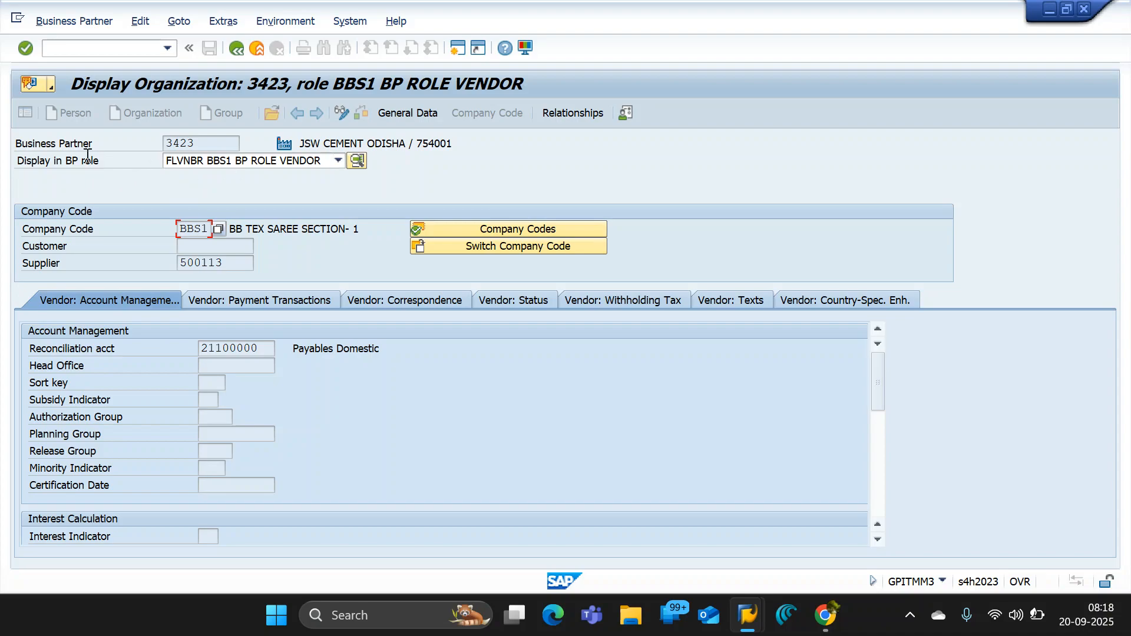
left_click_drag(114, 160, 7, 162)
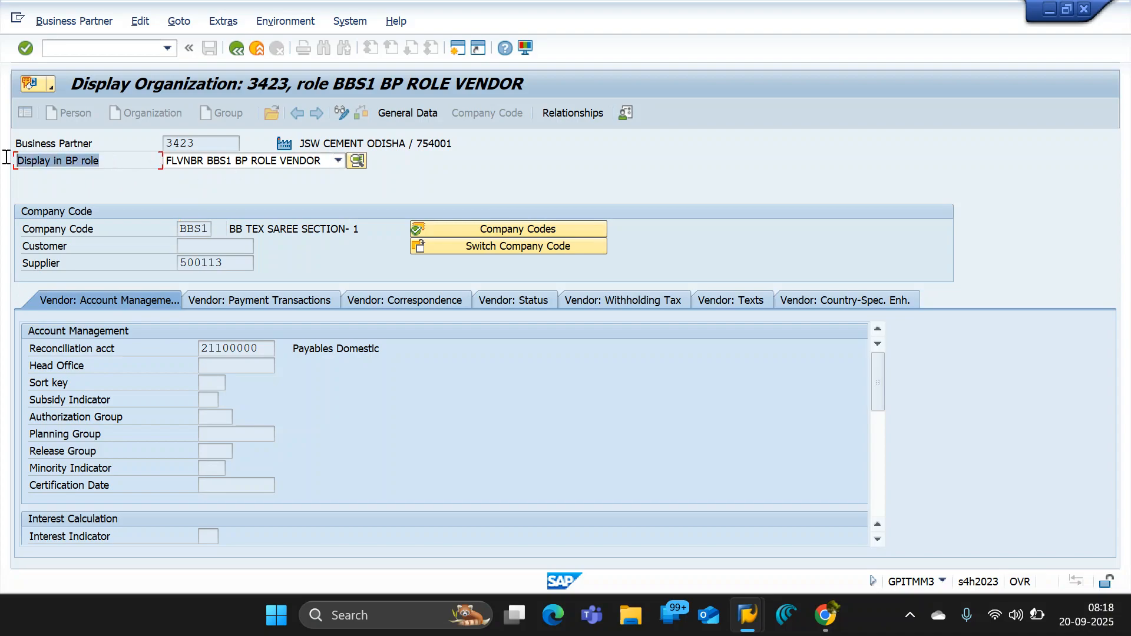
left_click(140, 160)
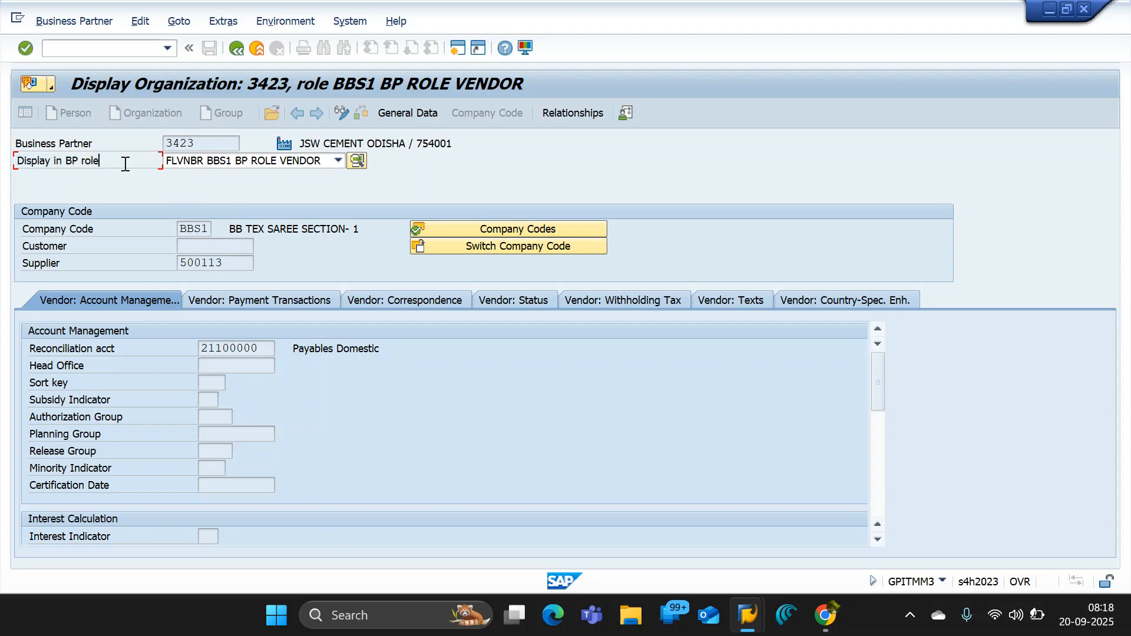
triple_click(91, 165)
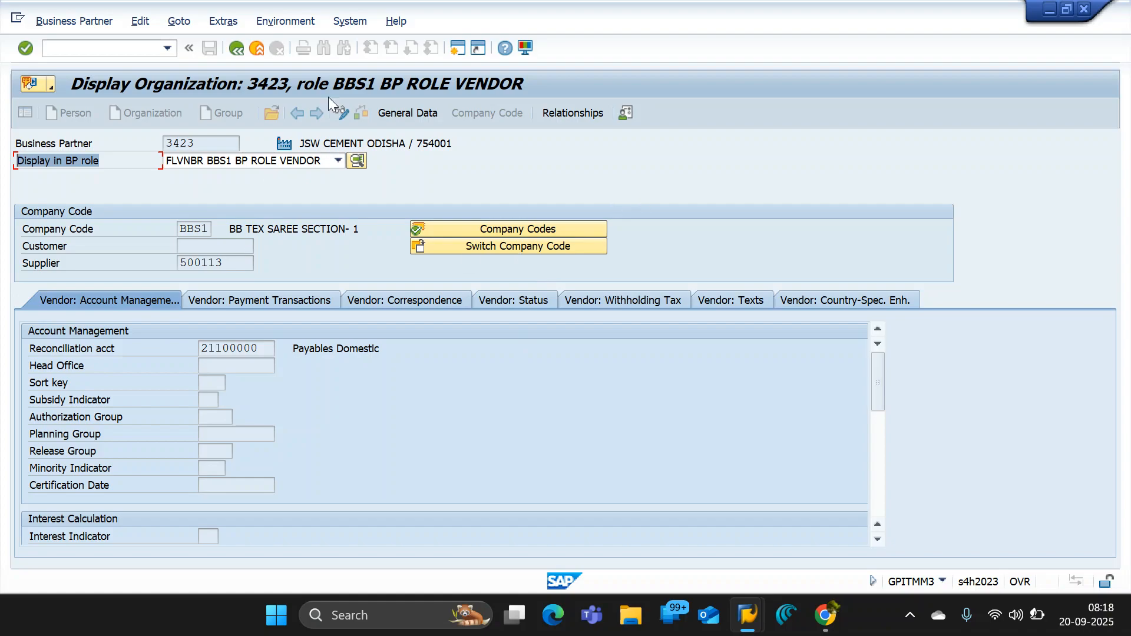
- Open a new SAP session, run transaction BP and set the business partner search to go by Number
left_click(457, 56)
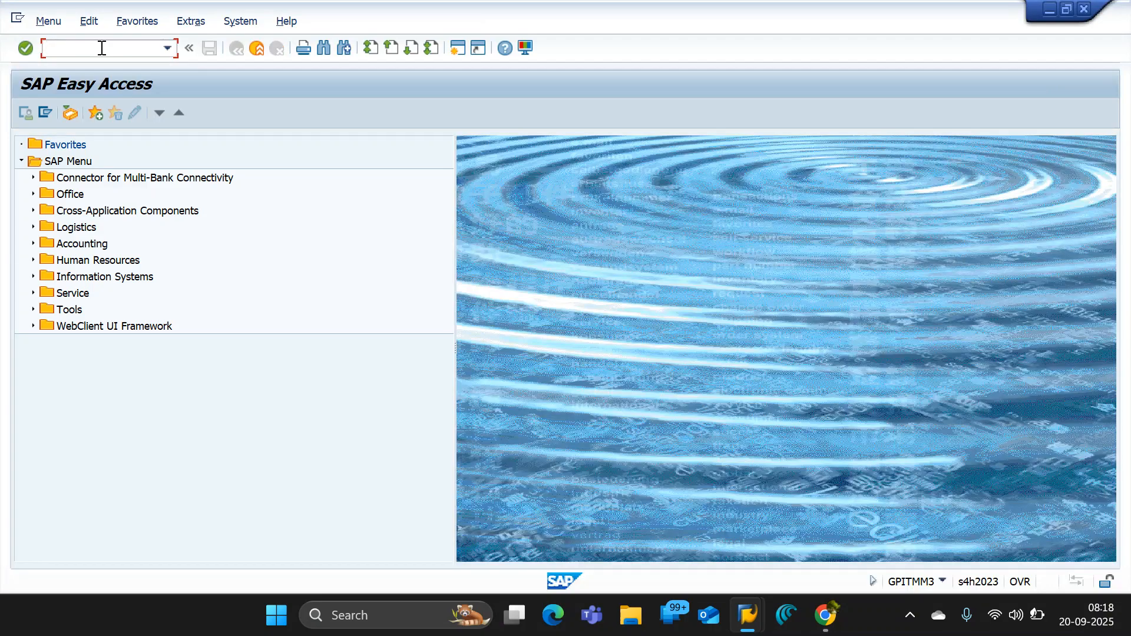
type("bp")
key("Return")
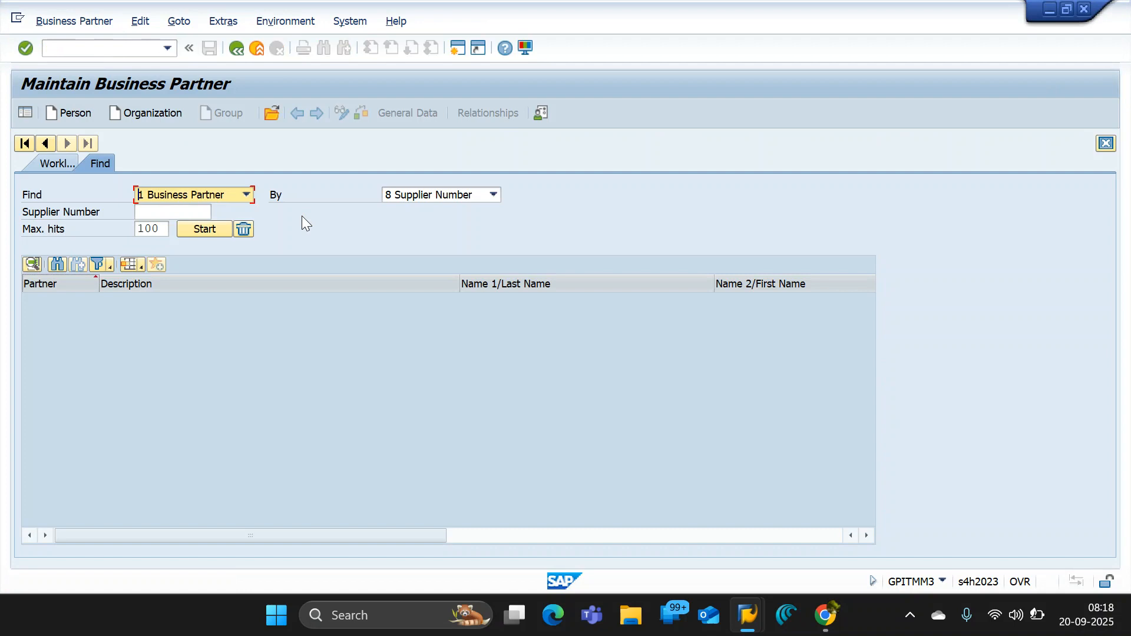
left_click(413, 199)
left_click(407, 210)
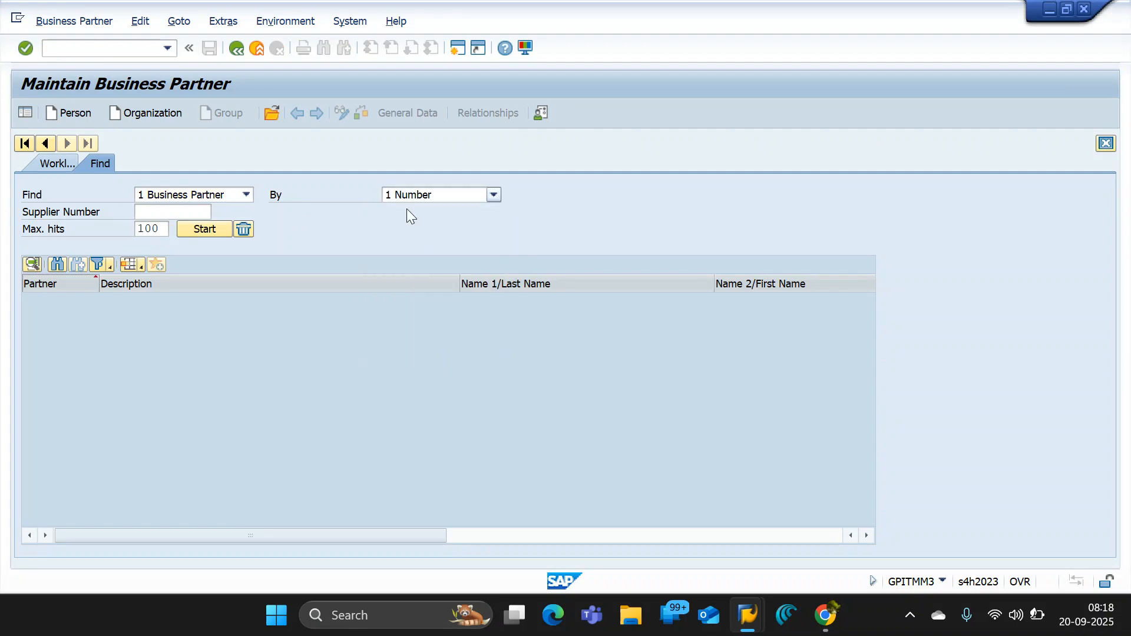
- Start creating an organization and browse the available BP roles for entries beginning with F
left_click(150, 113)
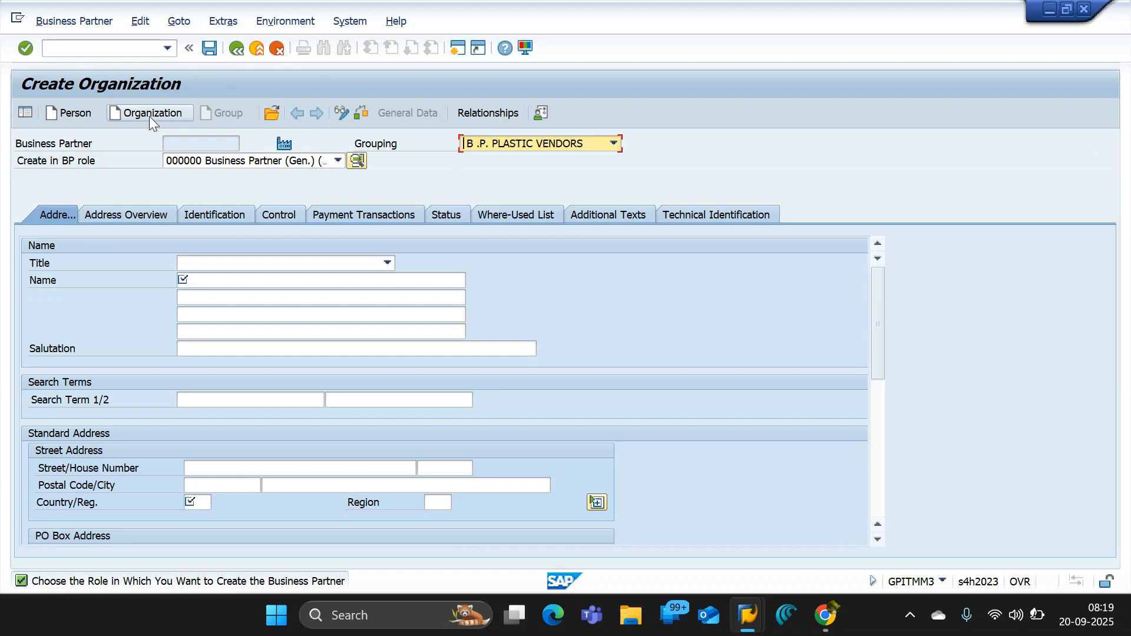
left_click(335, 160)
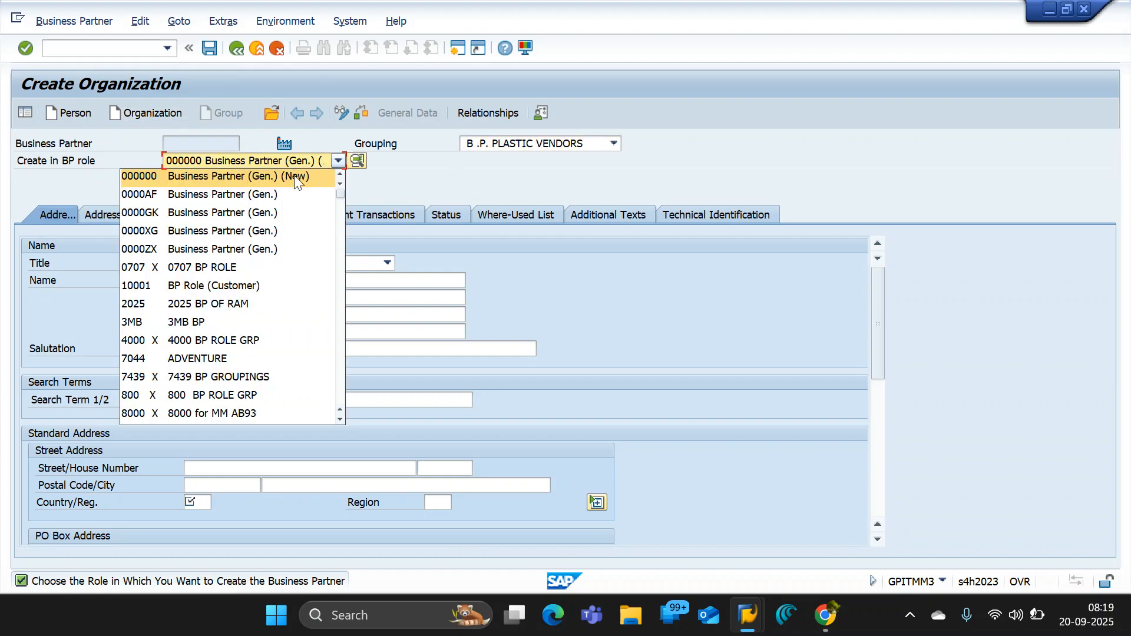
key("f")
key("f")
key("f")
key("f")
key("f")
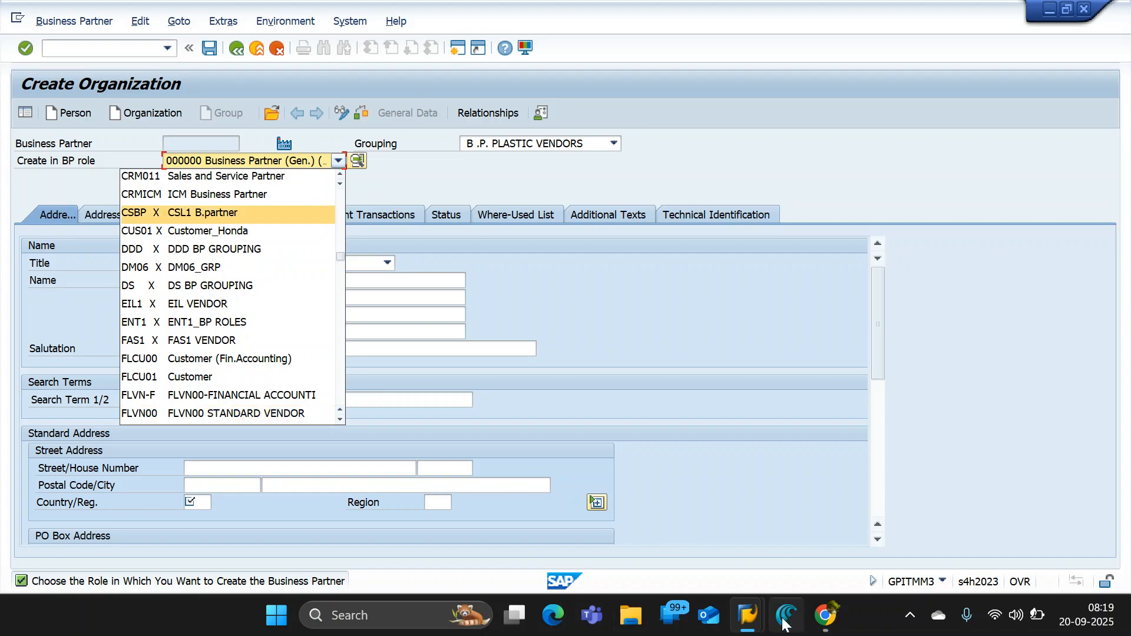
- Switch to the Google Docs notes and add the line "3 types of data" under the SUPPLIER / VENDOR MASTER heading
mouse_move(823, 622)
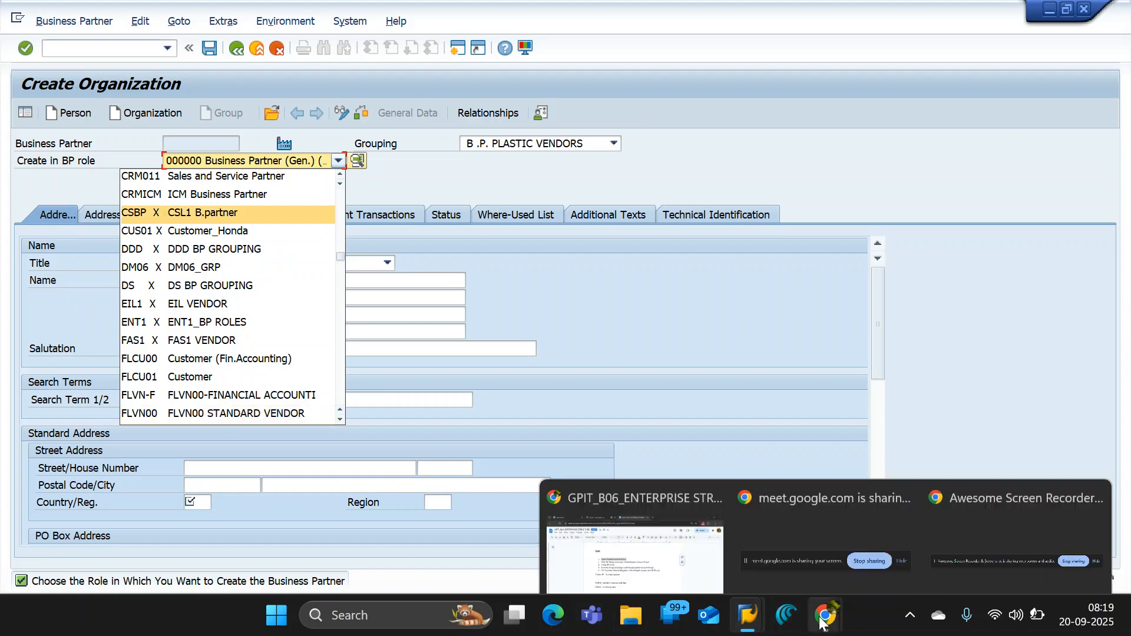
left_click(653, 573)
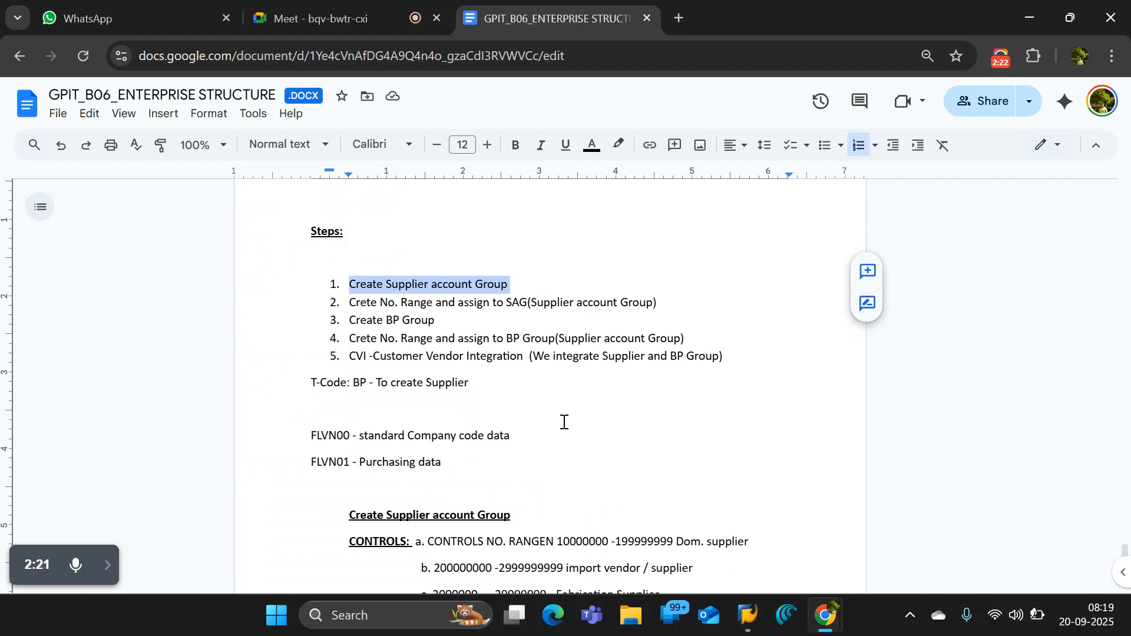
left_click(520, 401)
scroll(377, 264, "up", 3)
left_click(378, 365)
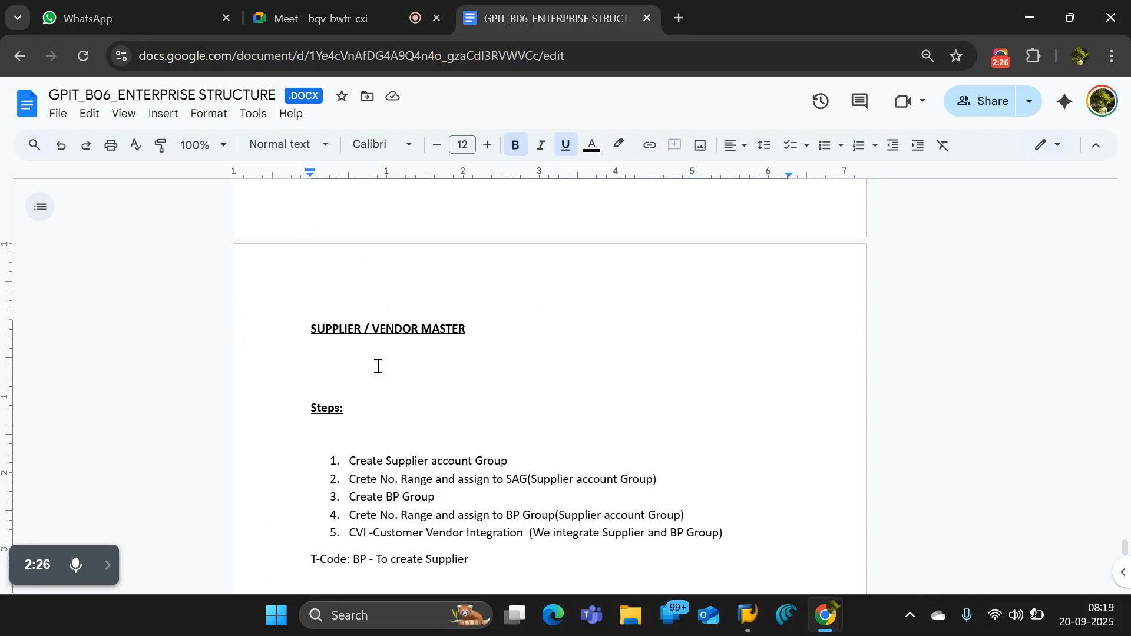
key("Return")
type("3 typ")
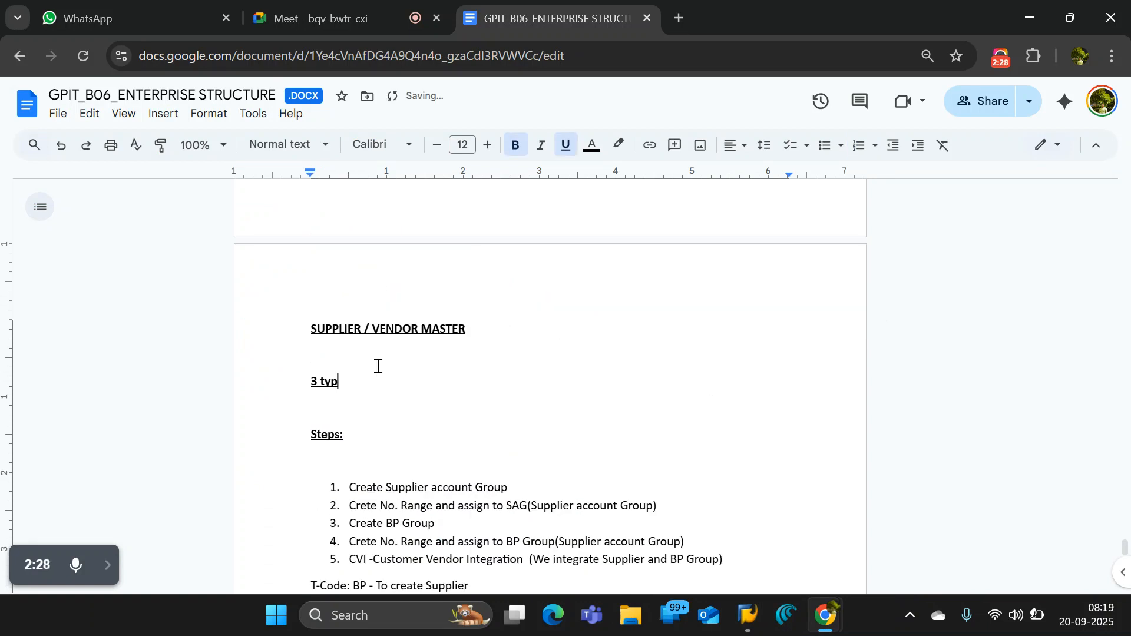
type("es of data")
key("Return")
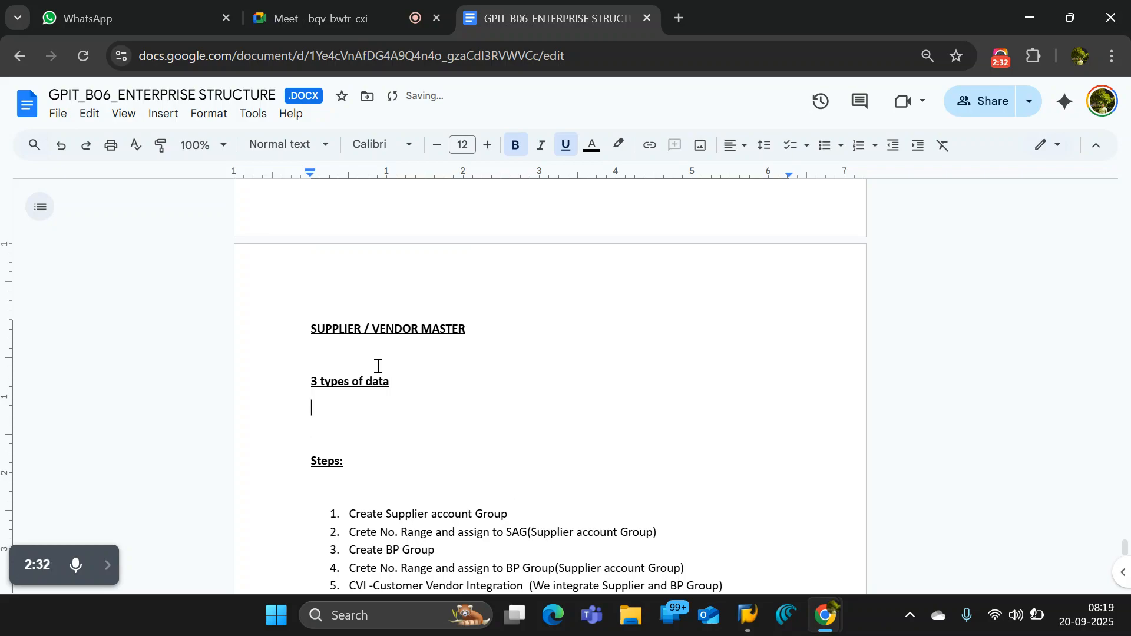
- Add the entries "a. General Data" and "b. Company code data" beneath "3 types of data"
type("a. ")
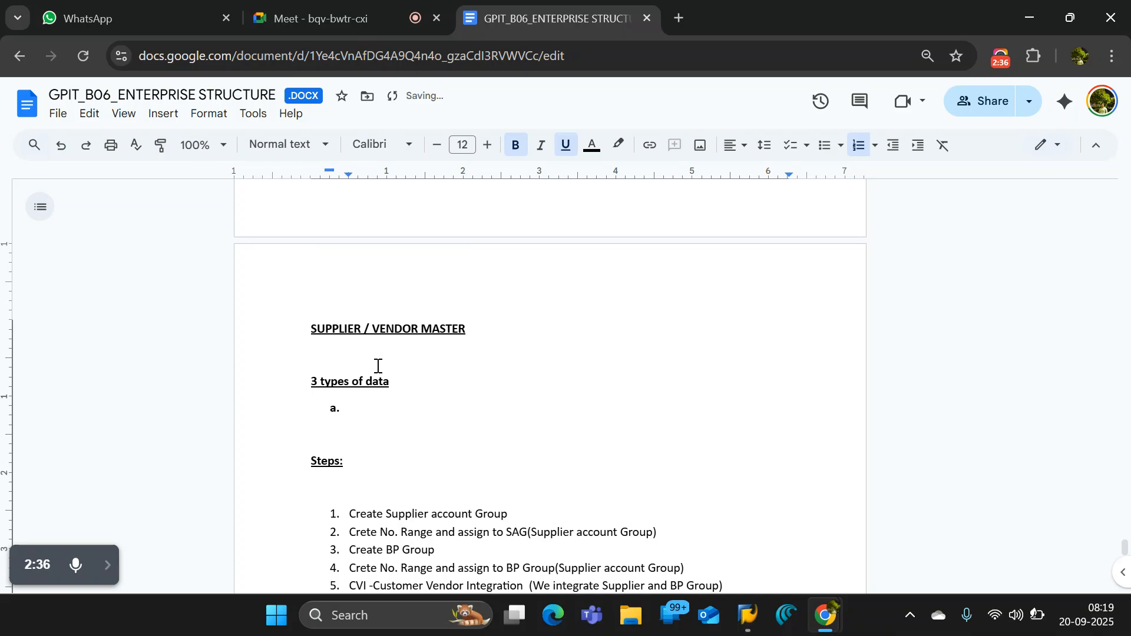
type("General Da")
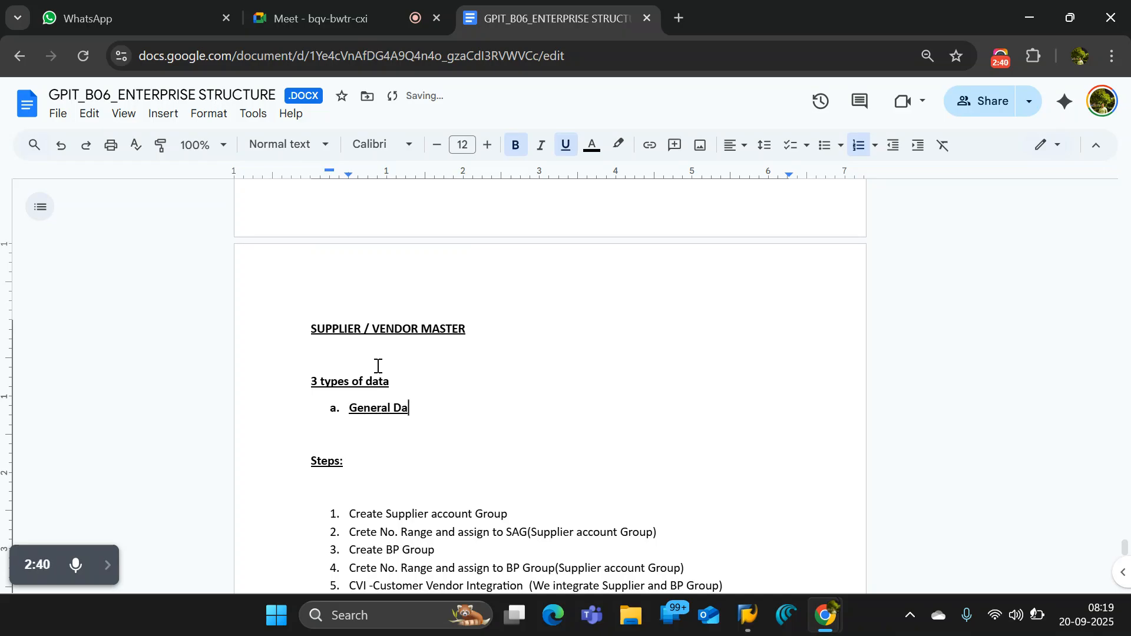
type("ta")
key("shift+Return")
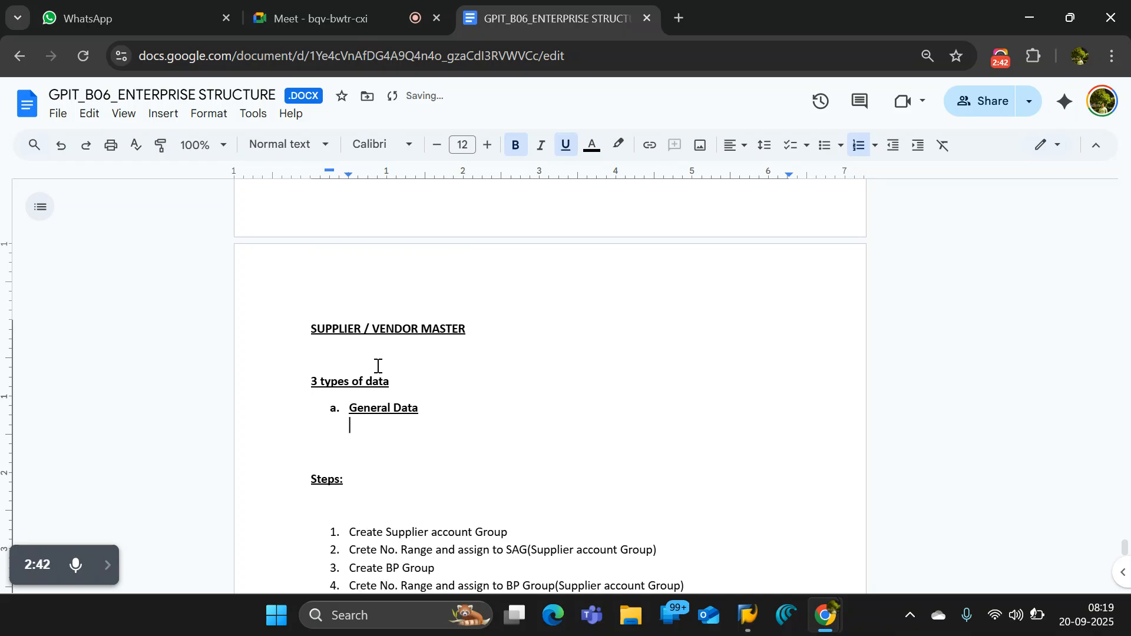
type("b. Company code data")
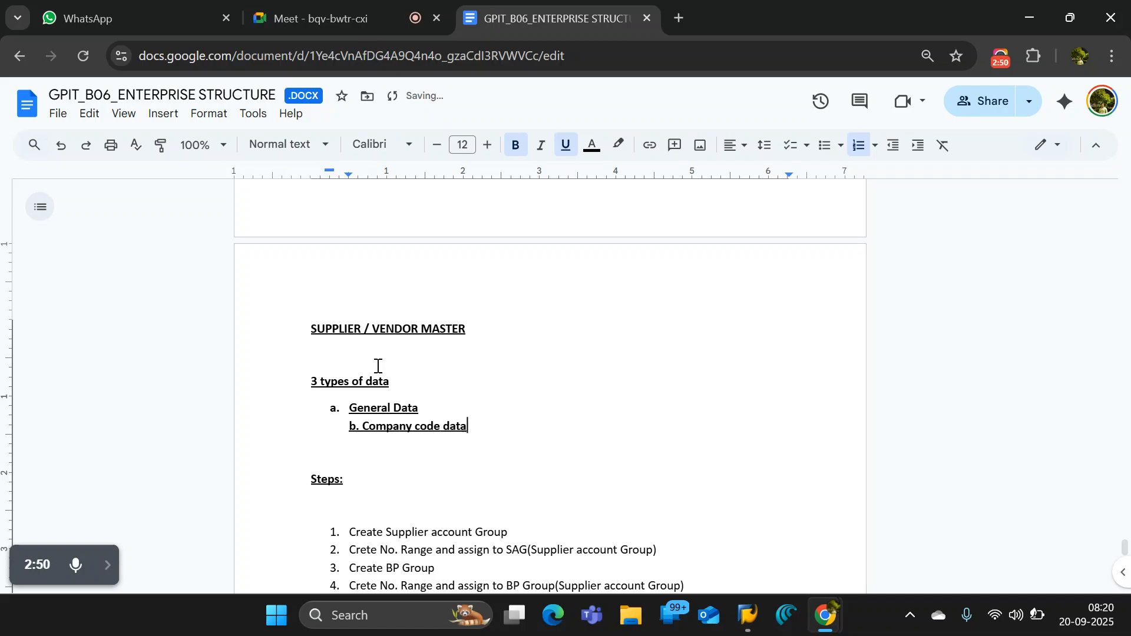
- Add "c. Purchasing data" as an unnumbered line below the company code entry
key("Return")
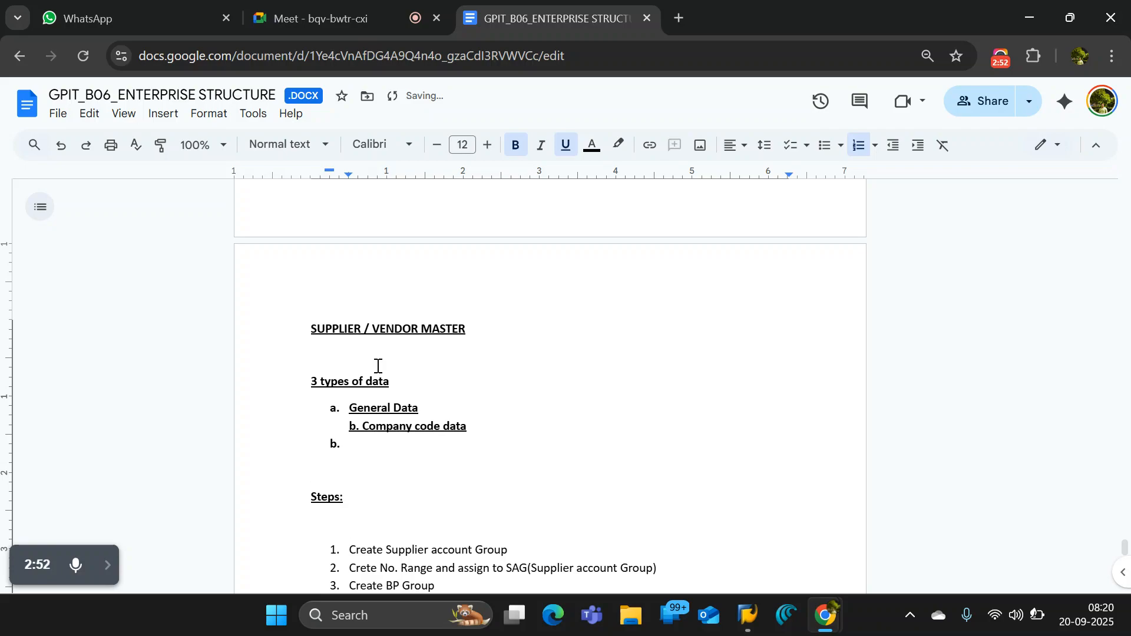
key("BackSpace")
type("c.")
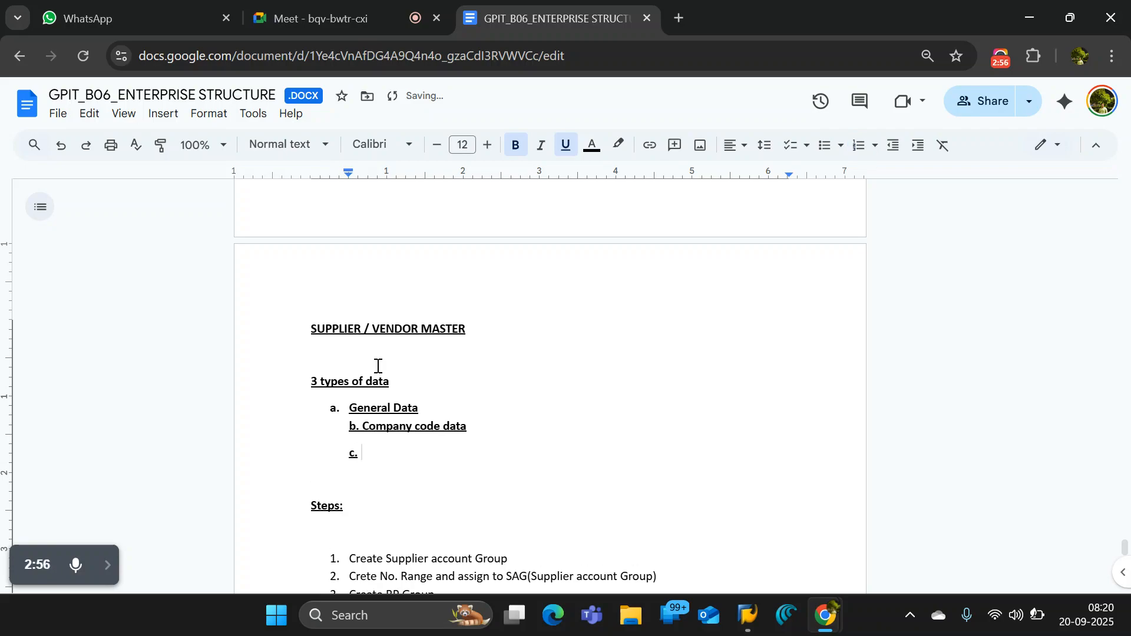
type(" Purchasing data")
- Append the role code "(FLVN00)" to the "b. Company code data" line
left_click(459, 408)
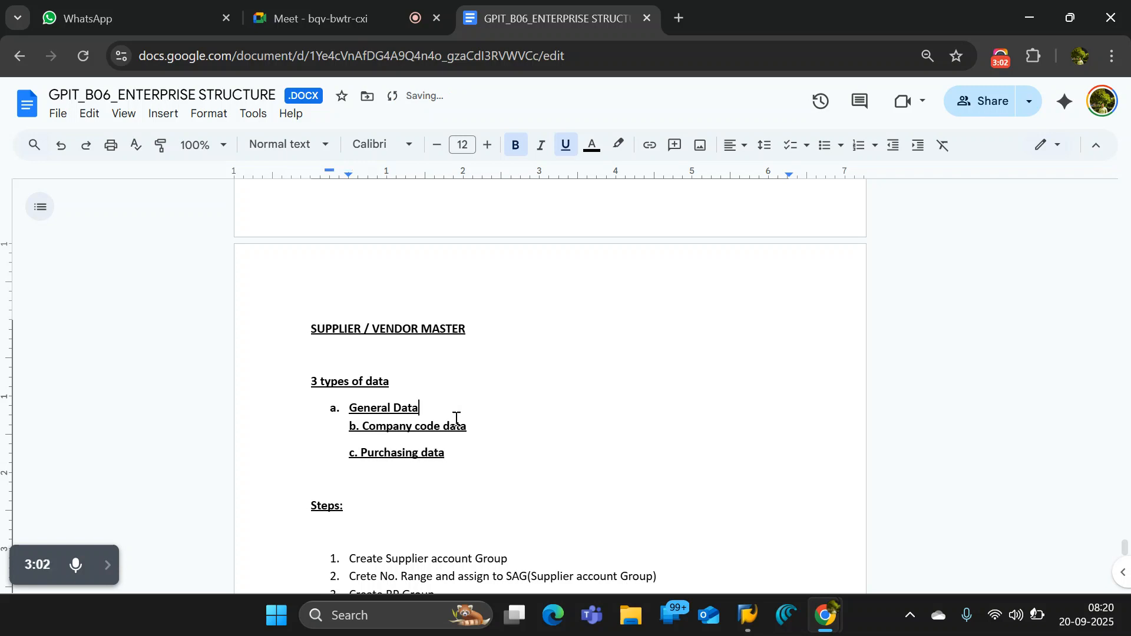
left_click(503, 428)
type("(flvn0")
key("BackSpace")
key("BackSpace")
key("BackSpace")
key("BackSpace")
key("BackSpace")
key("Caps_Lock")
type("FLVNOO")
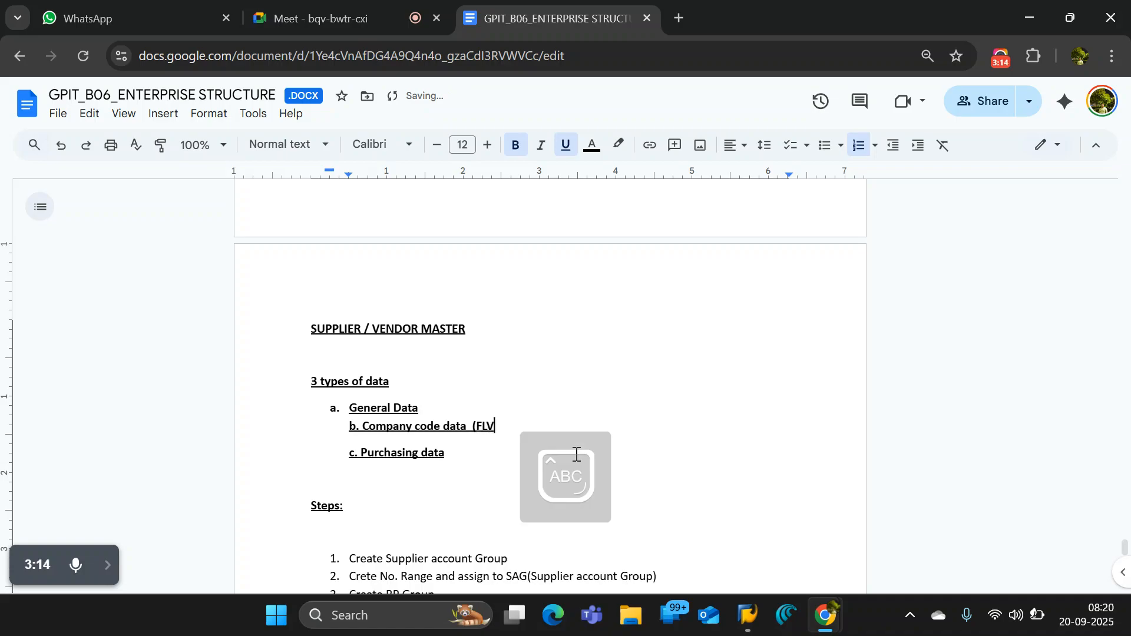
key("BackSpace")
key("BackSpace")
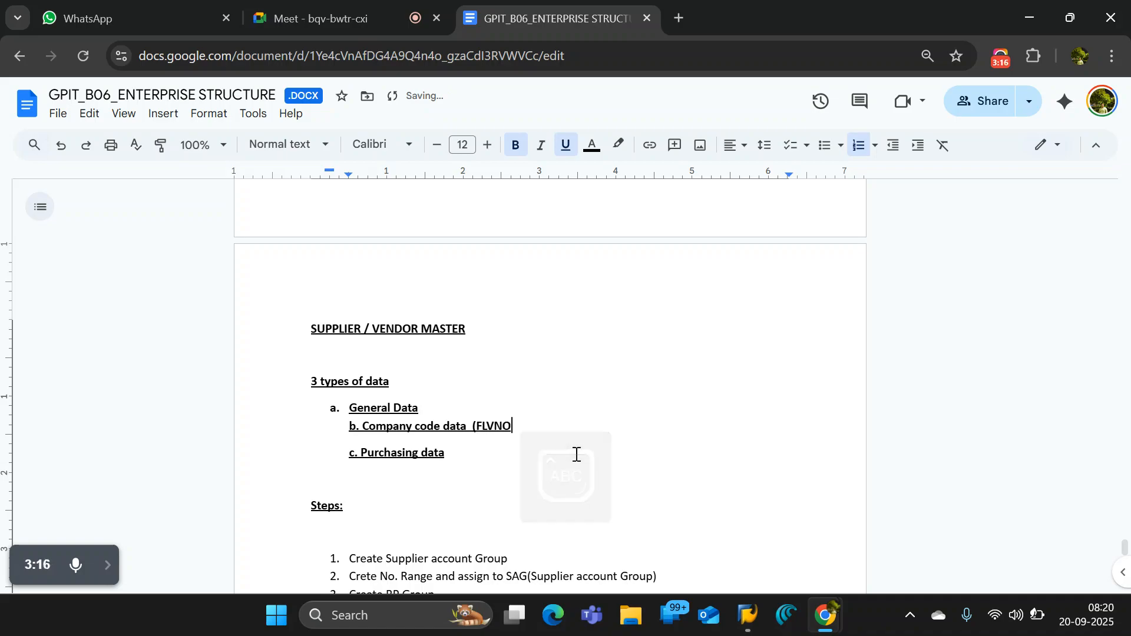
type("00)")
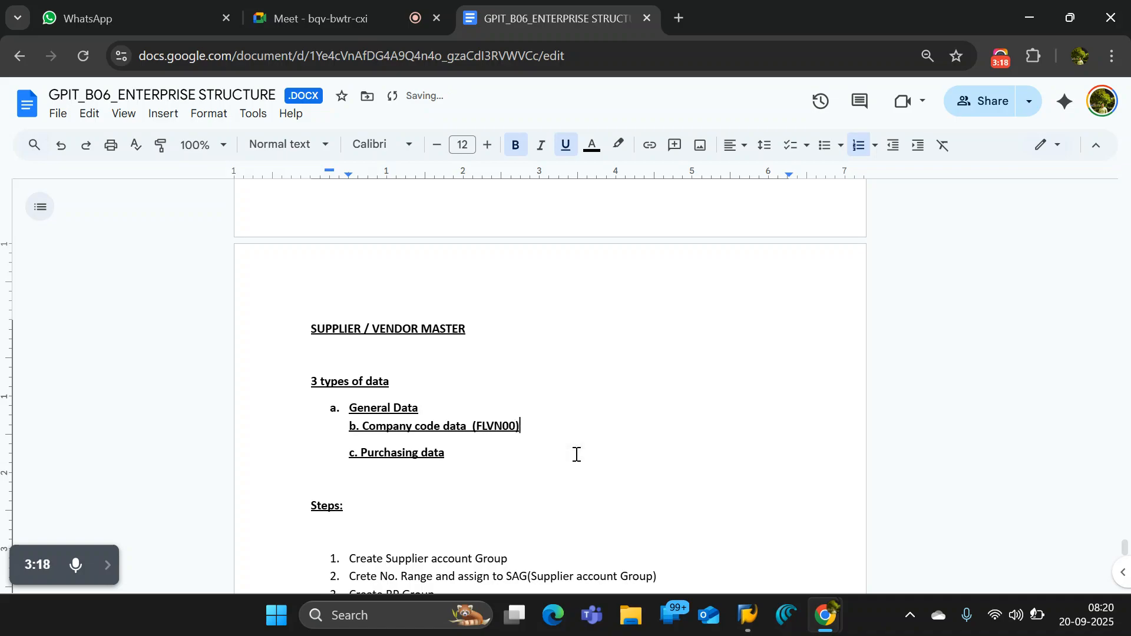
- Extend the role note on the "b. Company code data" line to read "(FLVN00 - Standard BP Role)"
left_click(518, 426)
type("- S")
key("Caps_Lock")
type("tandard BP")
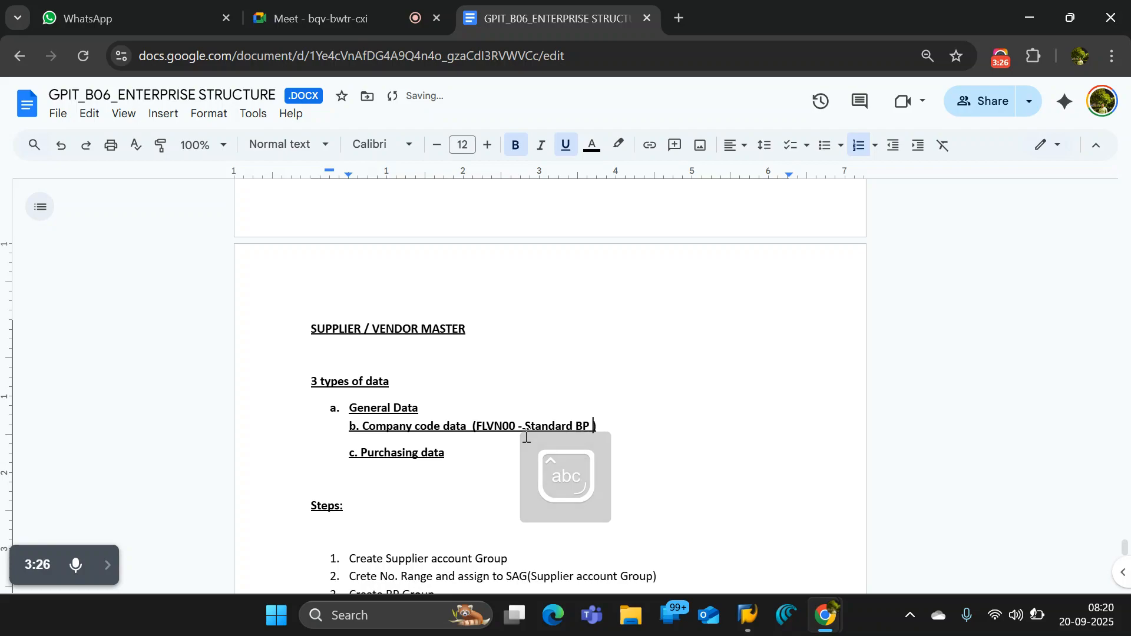
type(" Role")
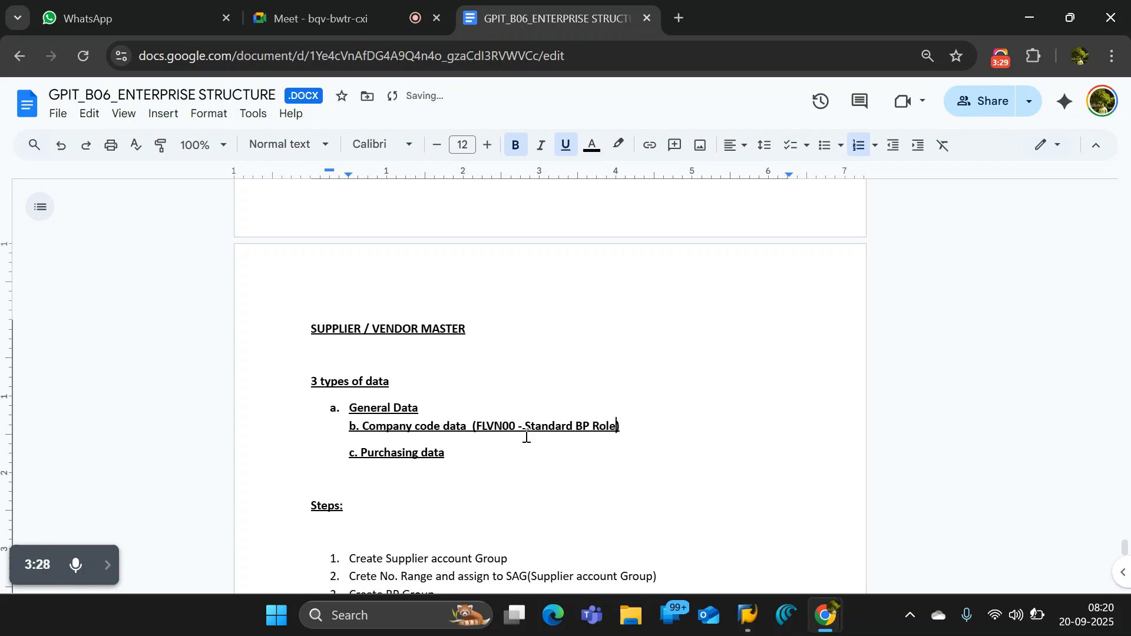
- Copy the role note from the company code line to the end of "c. Purchasing data" and change its code to FLVN01
left_click_drag(618, 426, 476, 429)
left_click(468, 456)
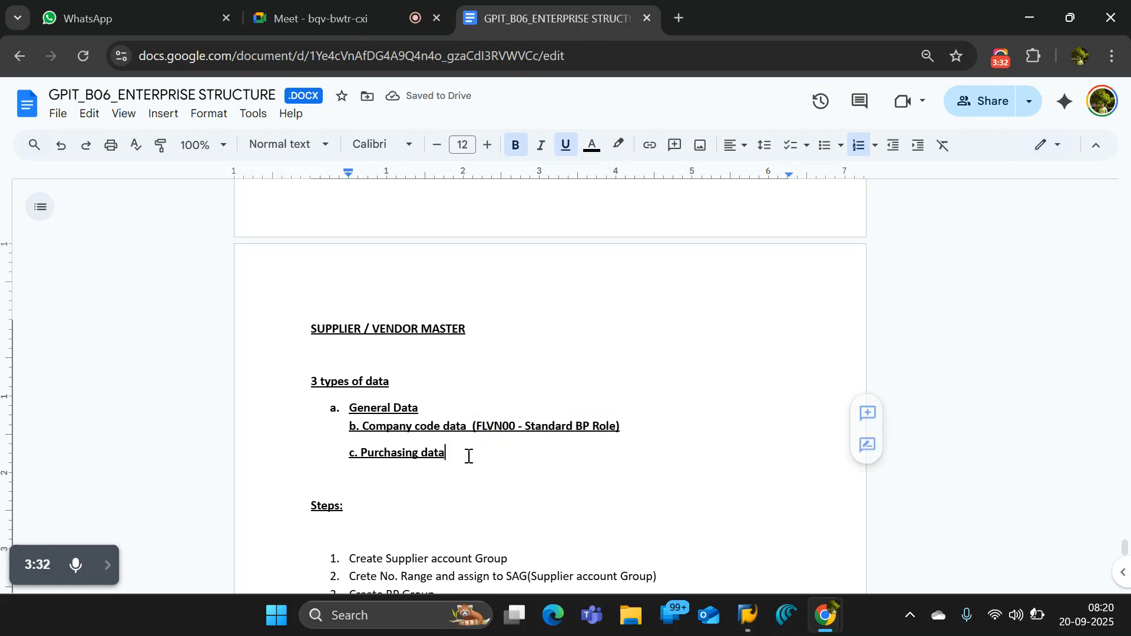
key("ctrl+b")
left_click(491, 452)
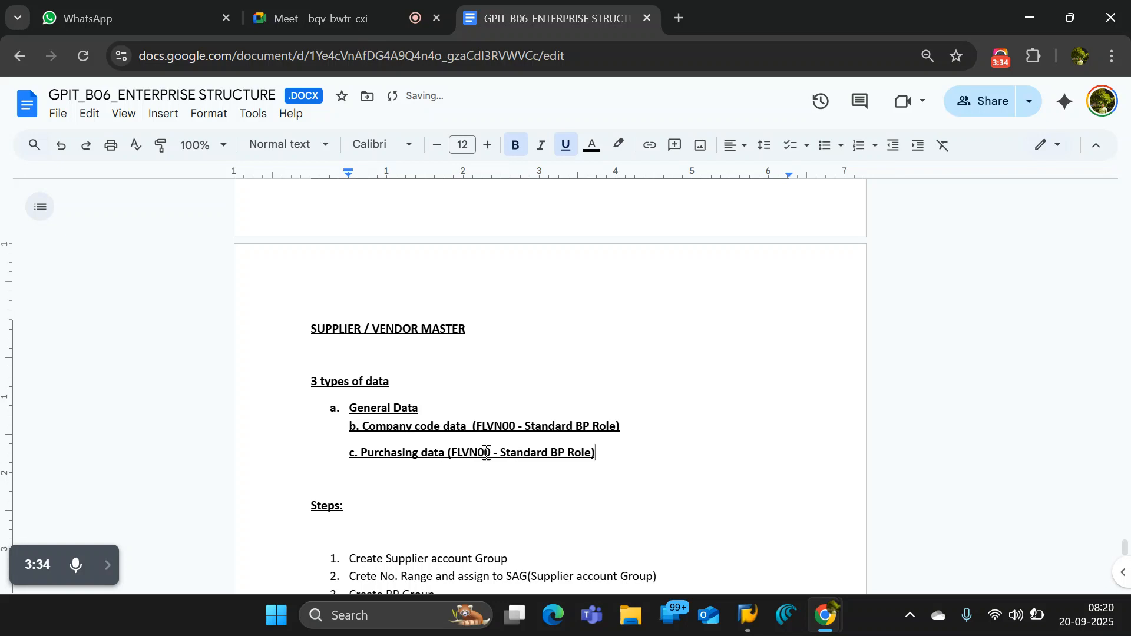
key("BackSpace")
type("1")
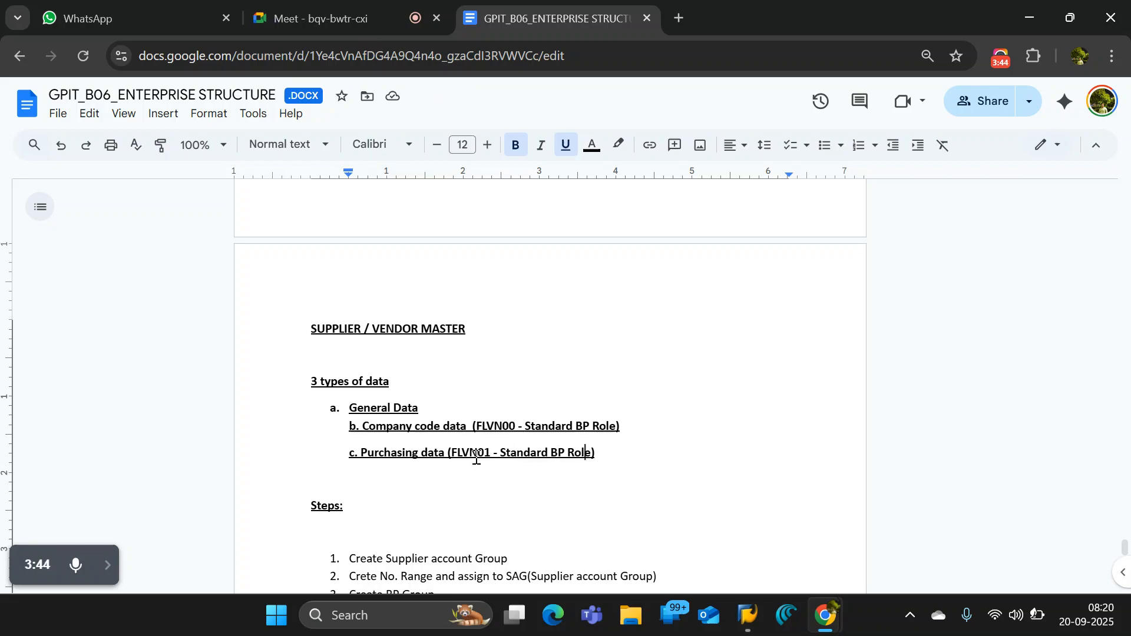
left_click(653, 459)
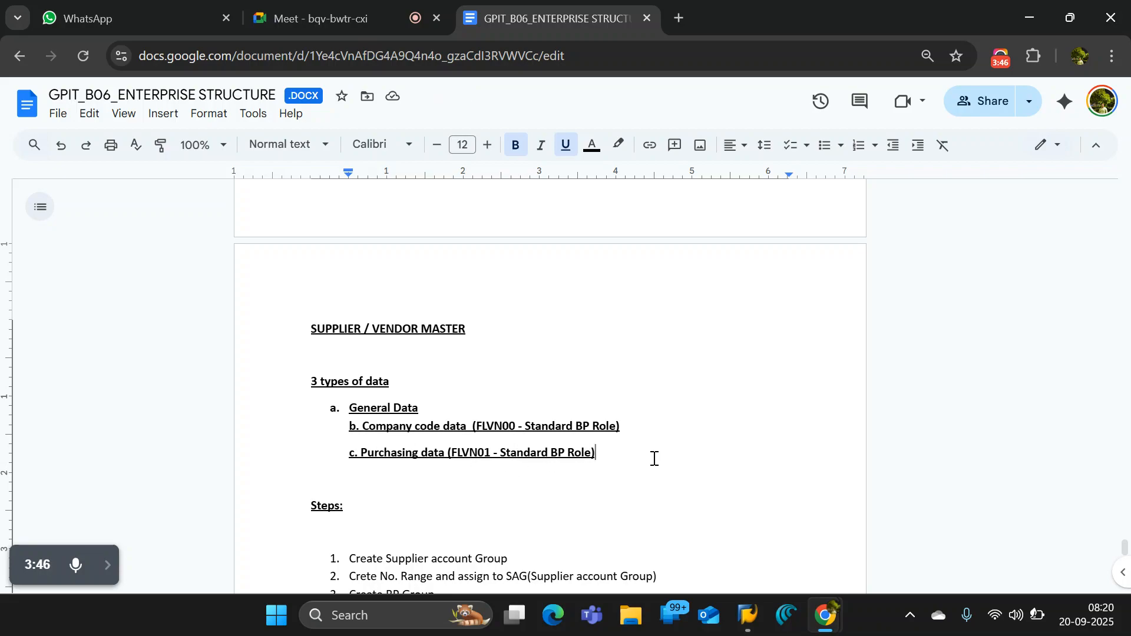
- Switch to SAP to view the displayed vendor organization and the Create Organization screen, and return to the Google Docs notes
key("alt+Tab")
key("alt+Tab")
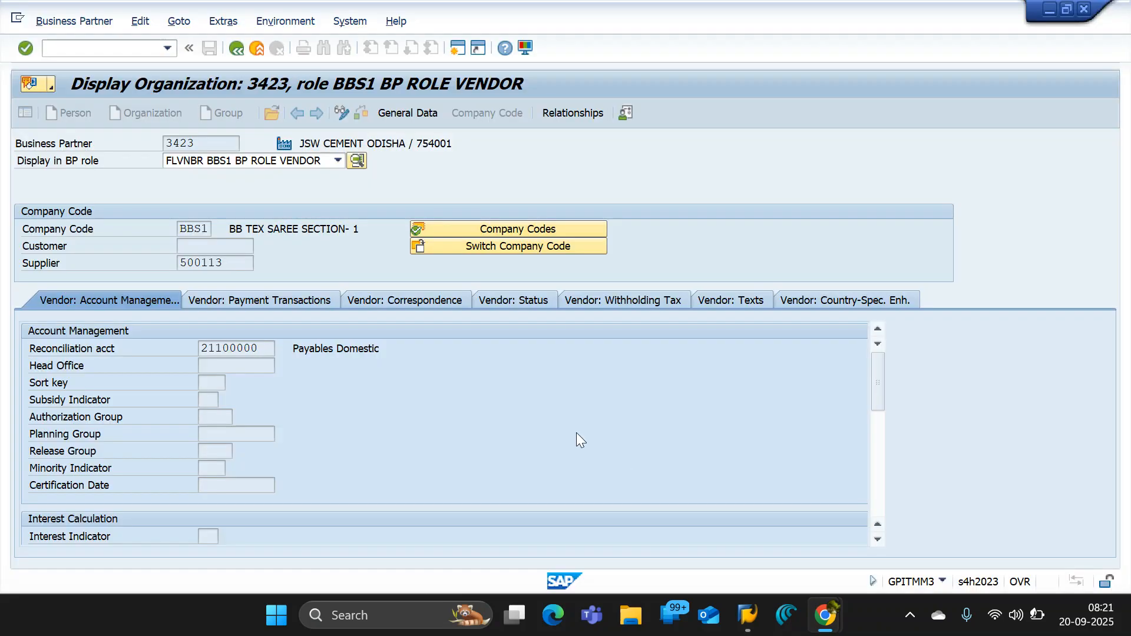
key("alt+Tab")
key("alt+Tab")
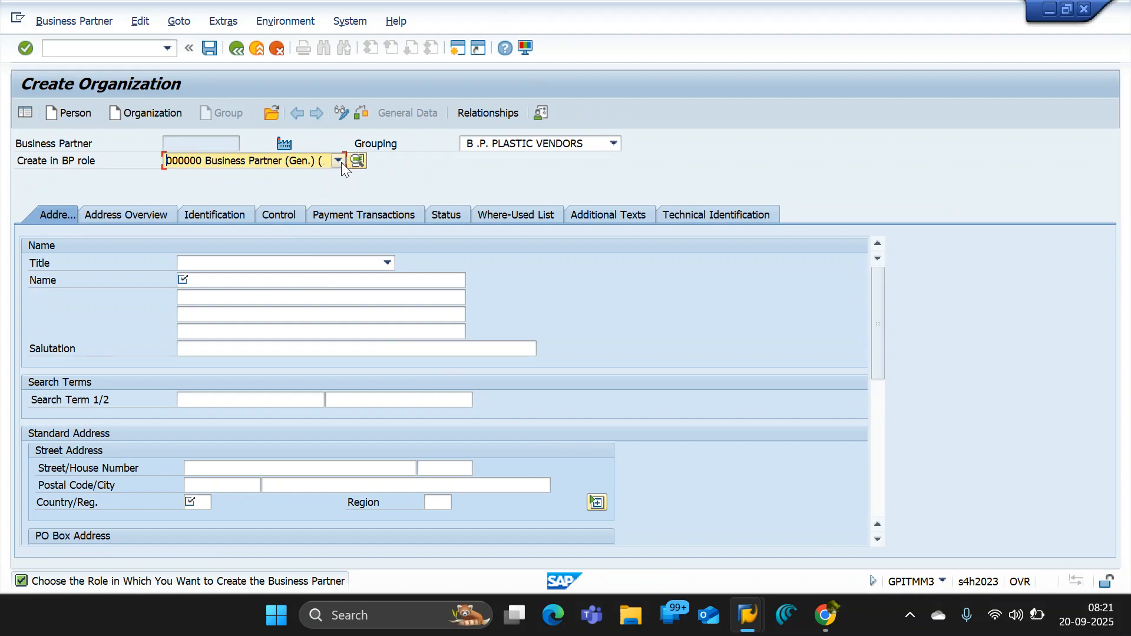
key("alt+Tab")
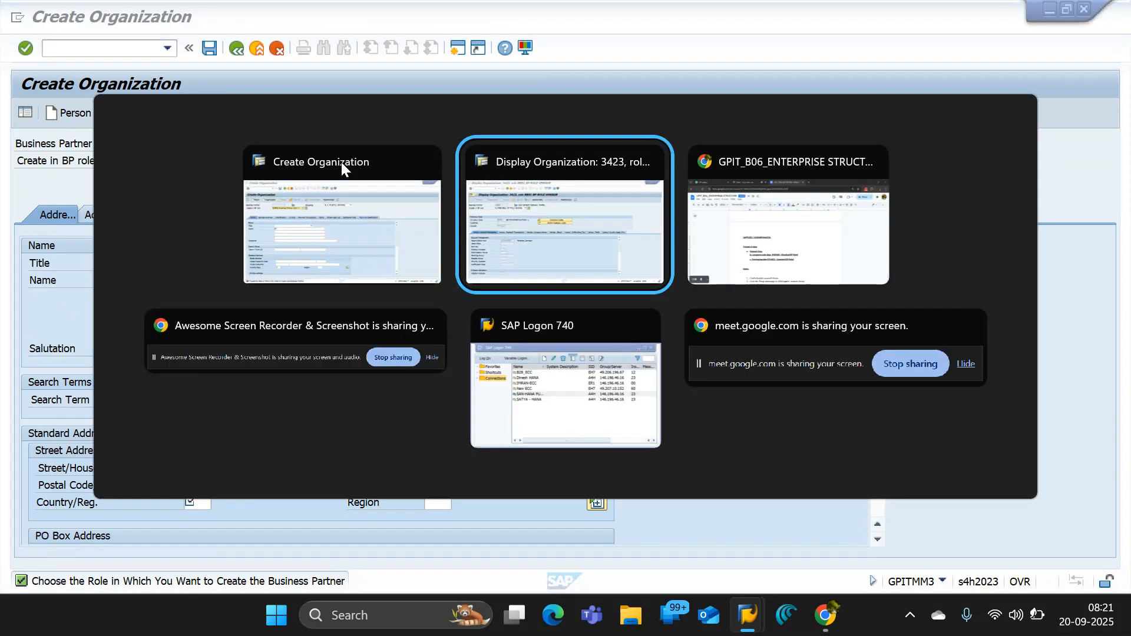
key("alt+Tab")
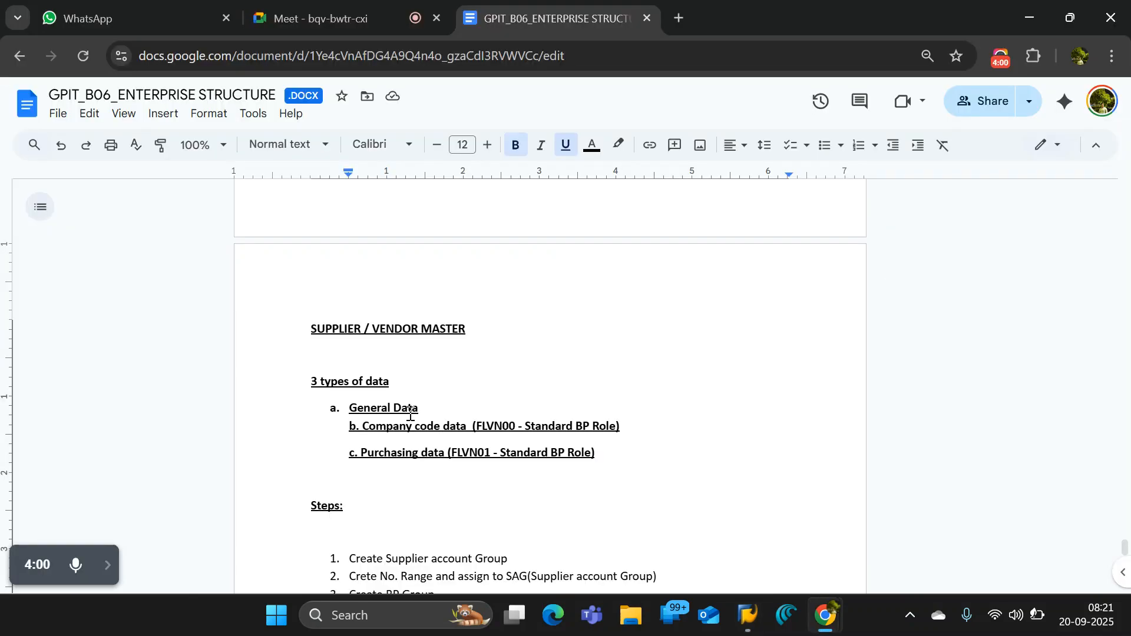
- Review the company code and purchasing data lines in the notes, highlighting the FLVN00 role code
left_click_drag(423, 407, 625, 424)
left_click(625, 424)
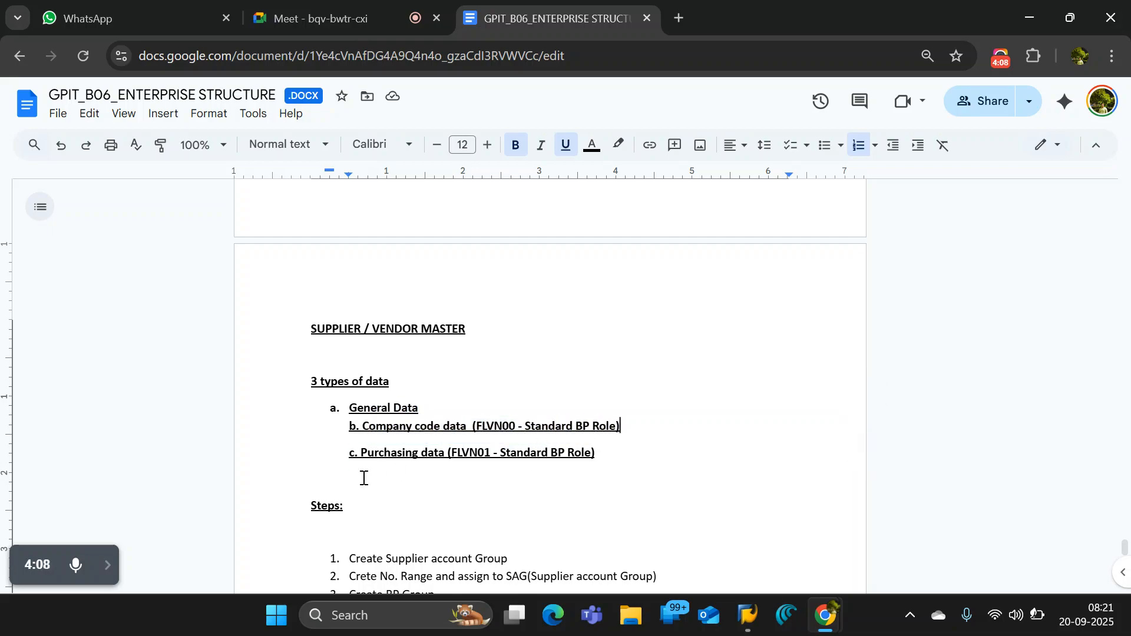
left_click_drag(357, 452, 602, 459)
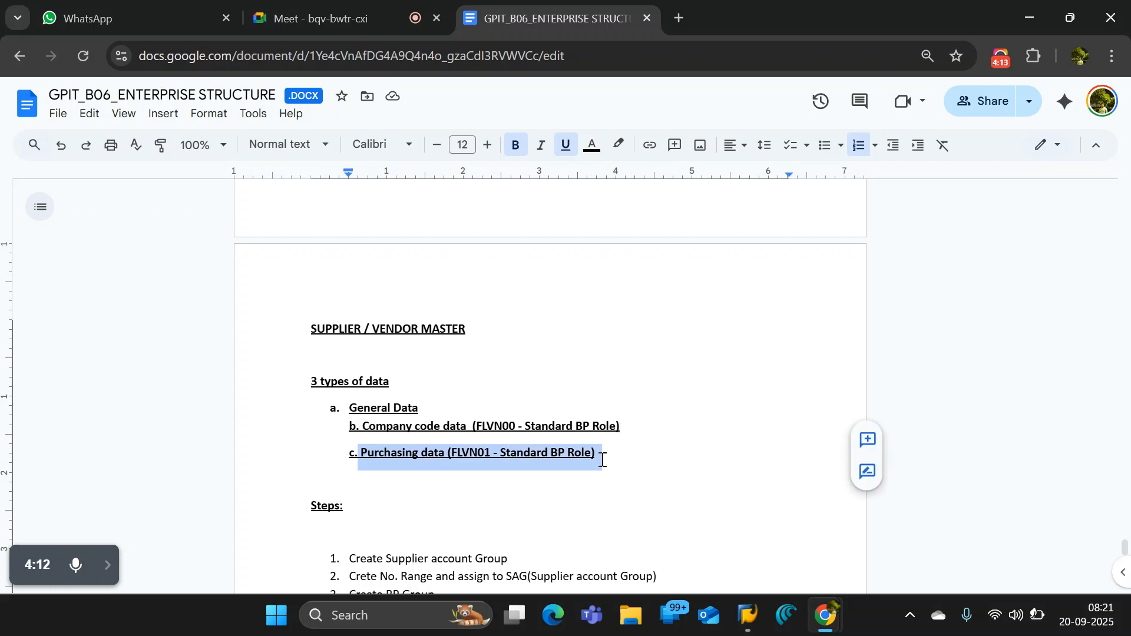
left_click(630, 428)
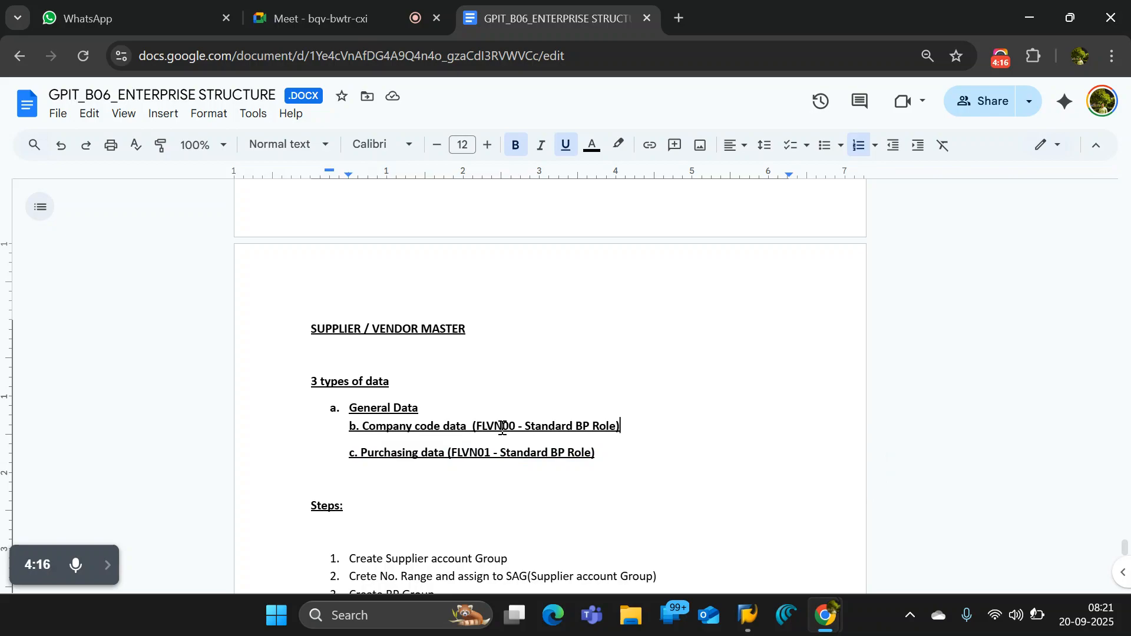
left_click_drag(475, 427, 515, 429)
- Switch to the displayed vendor organization in SAP and view its general data followed by its company code data
key("alt+Tab")
key("alt+Tab")
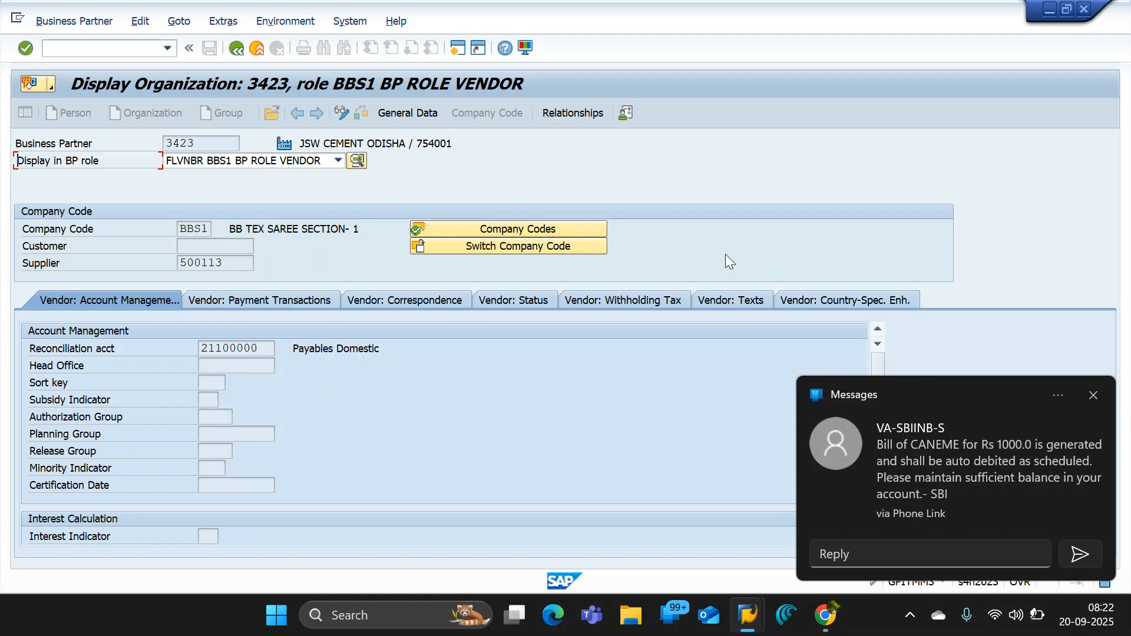
left_click(1093, 394)
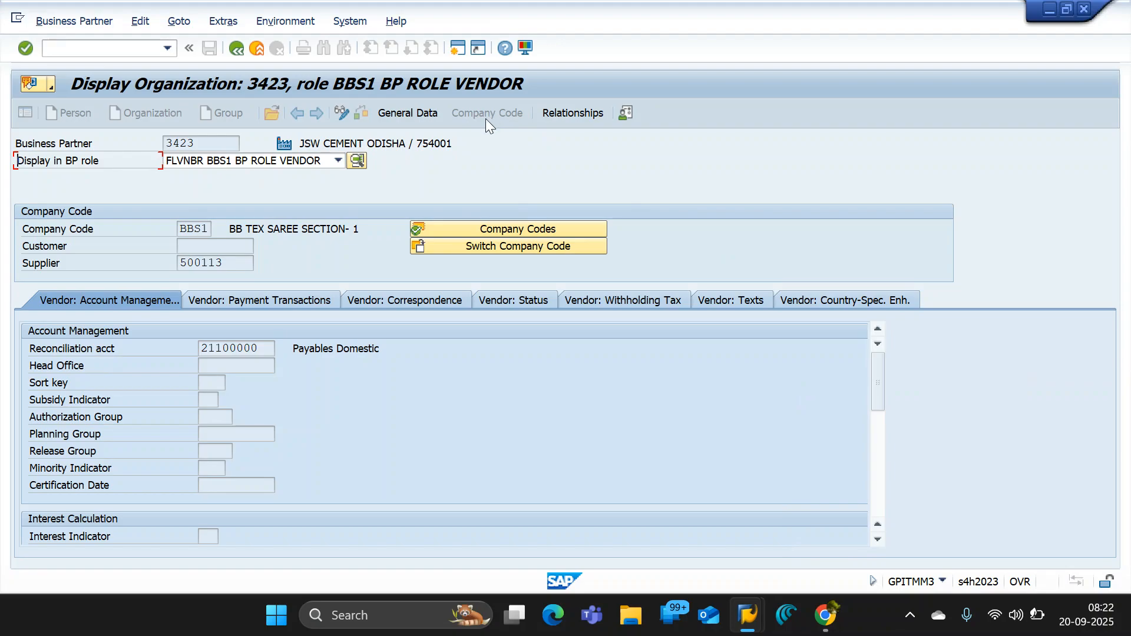
left_click(415, 110)
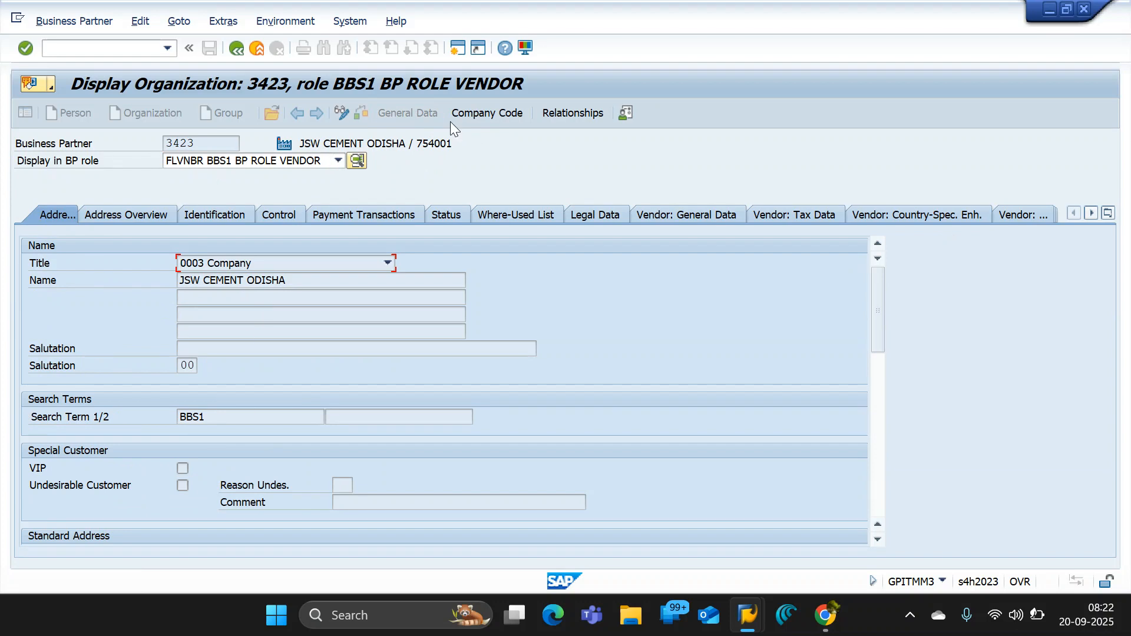
left_click(493, 112)
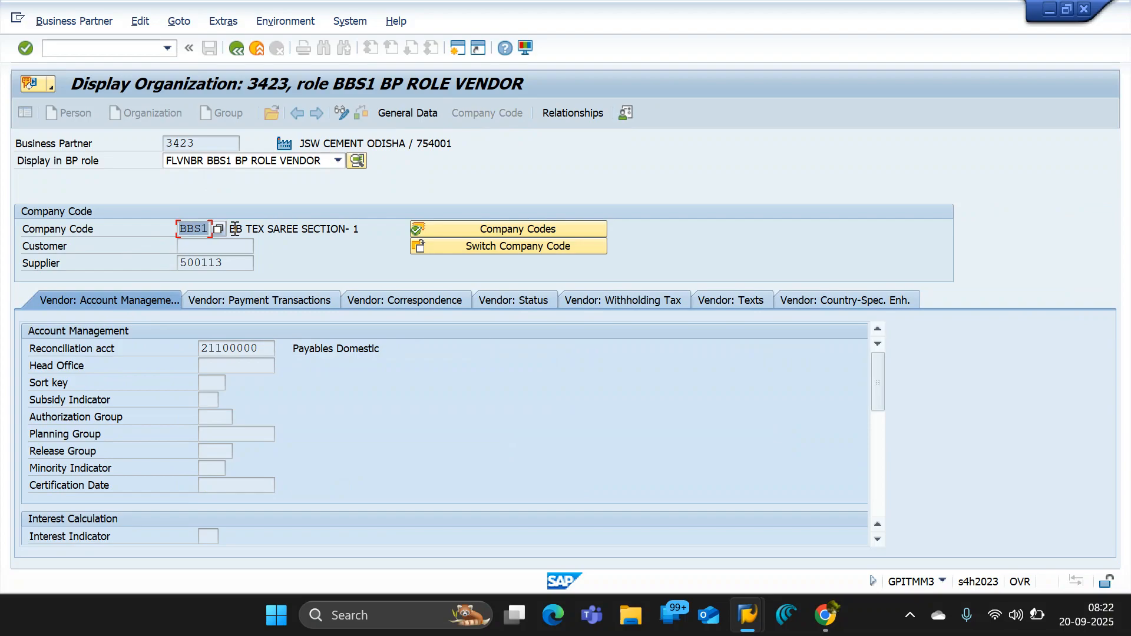
- Highlight the company code description and the supplier number in the company code data
left_click_drag(245, 228, 341, 229)
left_click_drag(221, 265, 146, 261)
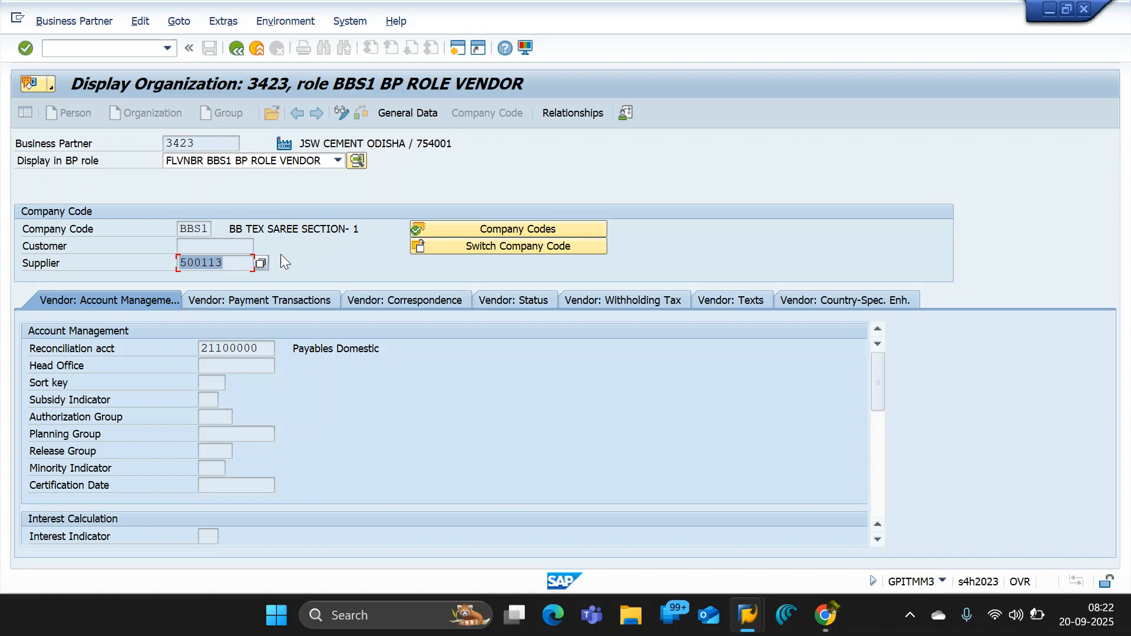
left_click_drag(229, 265, 163, 271)
left_click_drag(235, 263, 152, 263)
left_click_drag(229, 263, 140, 262)
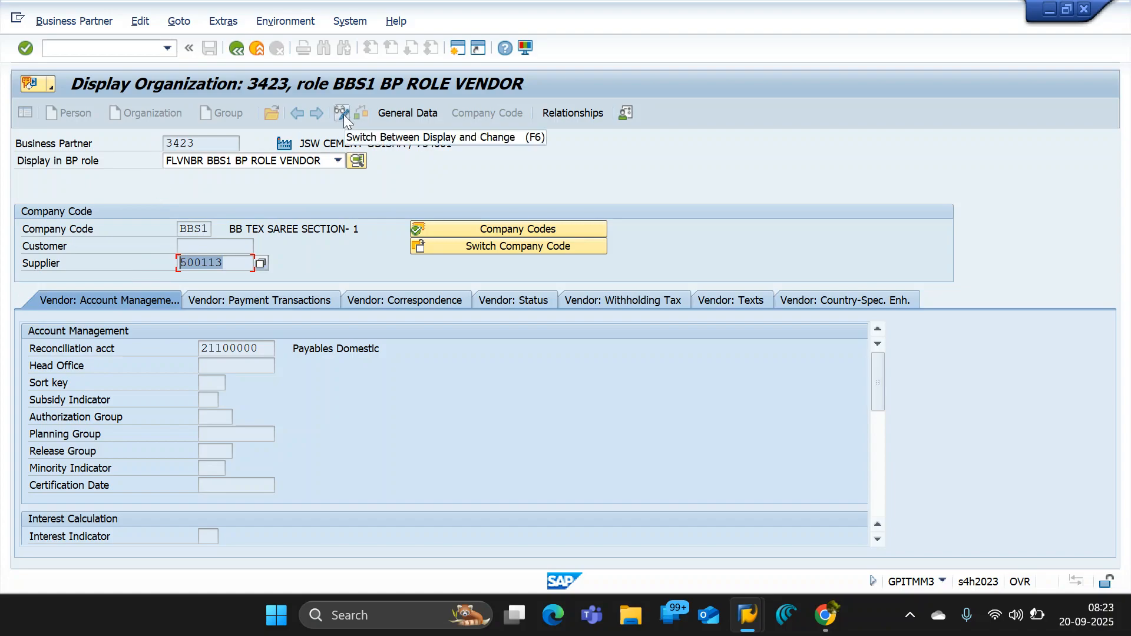
- Display the business partner in the FLVN01_STANDARD ROLE role and open its purchasing data
left_click(338, 161)
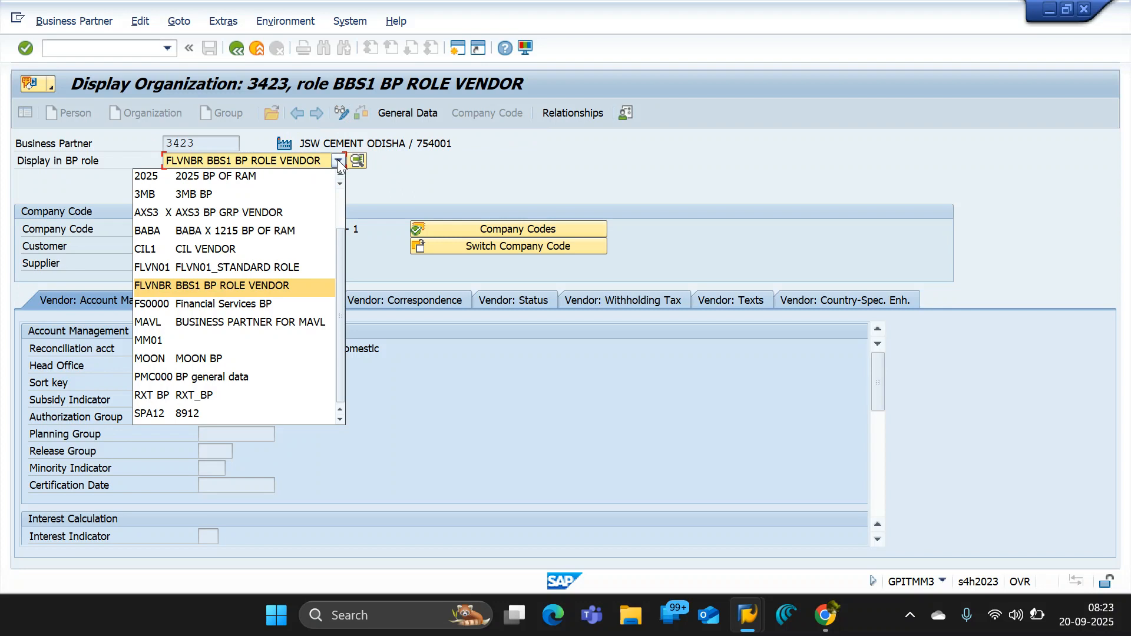
scroll(233, 287, "up", 2)
scroll(233, 288, "down", 2)
left_click(192, 267)
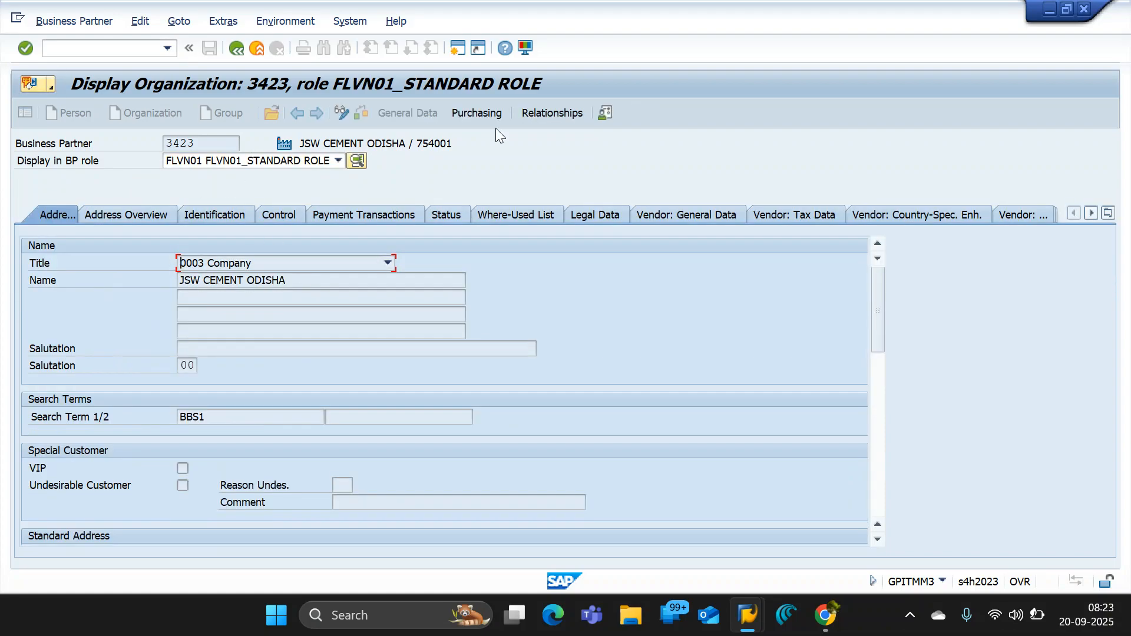
left_click(473, 113)
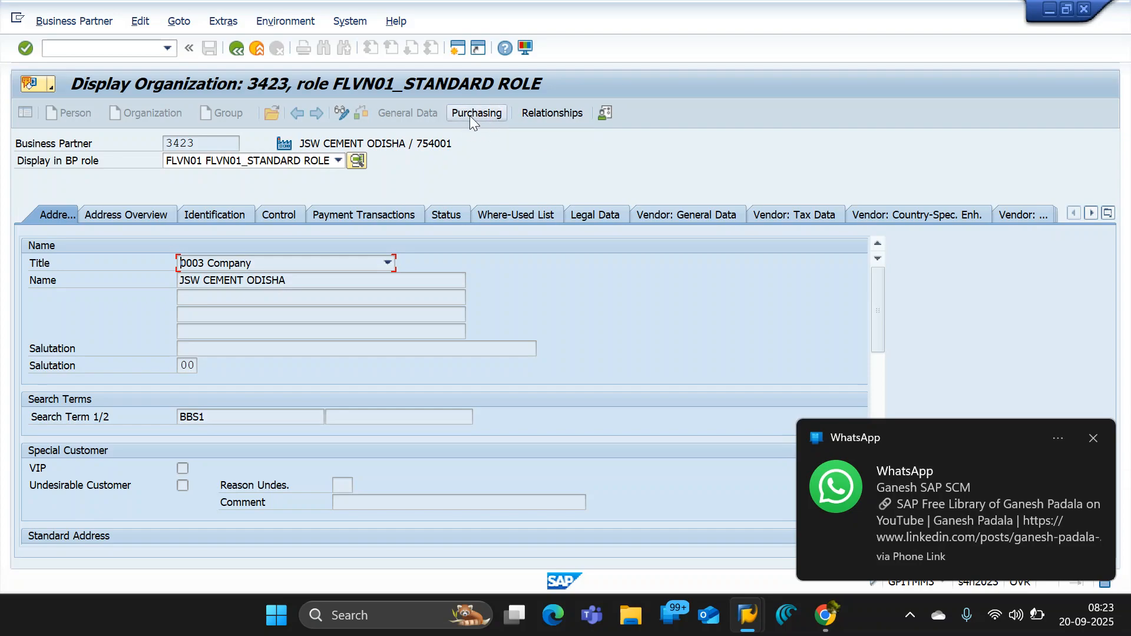
left_click(475, 114)
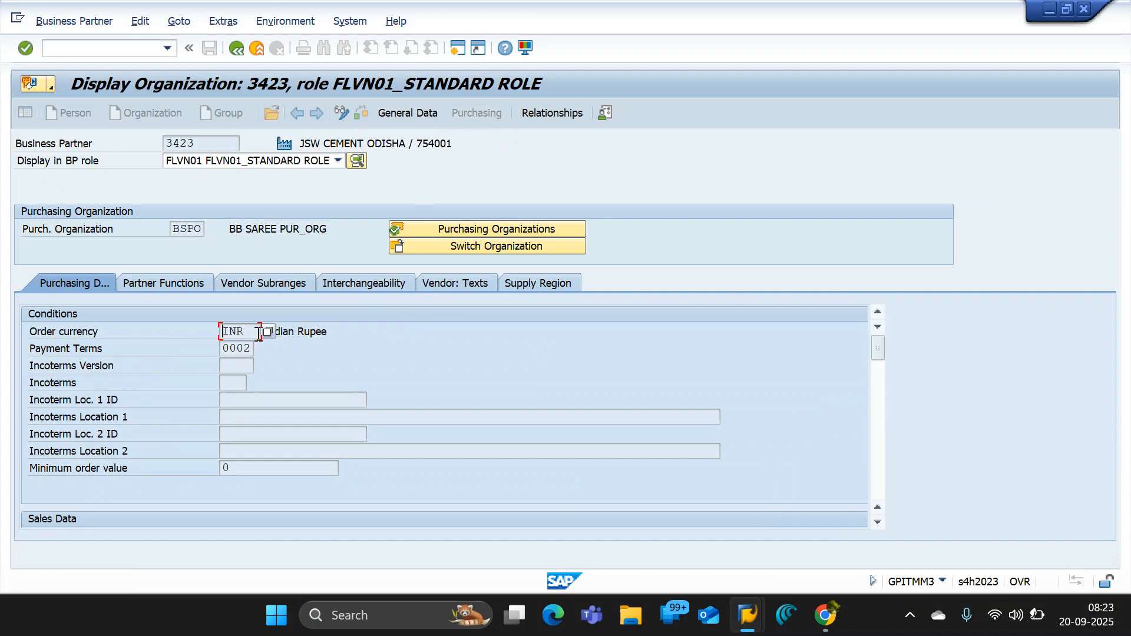
- Examine the order currency, payment terms, purchasing organization and control data of the supplier's purchasing data
double_click(259, 333)
left_click(227, 352)
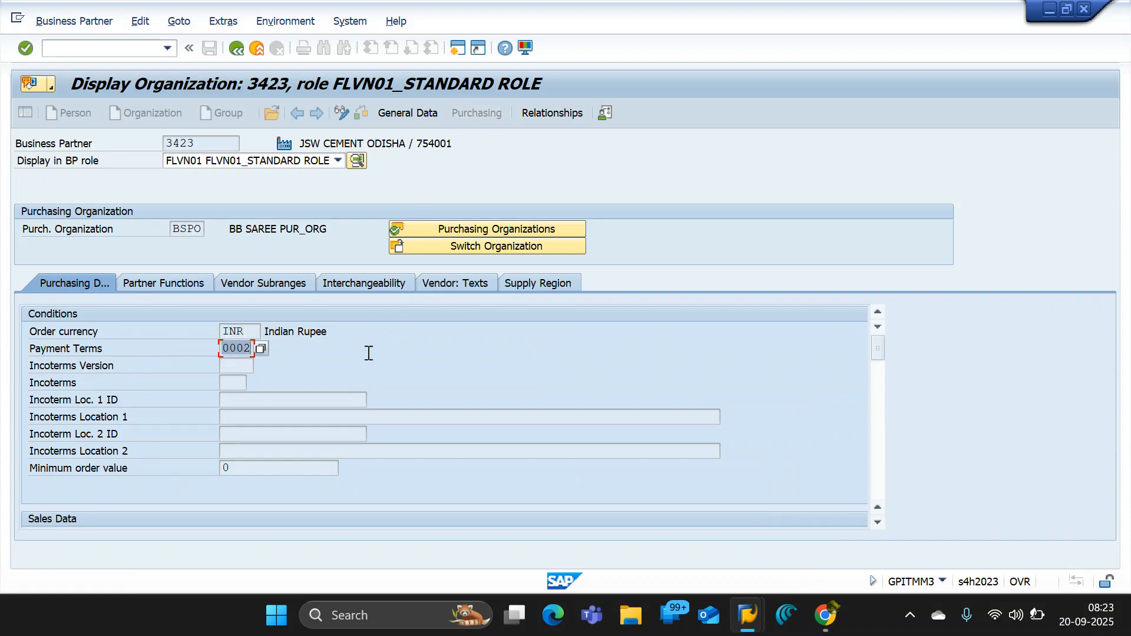
scroll(367, 352, "down", 5)
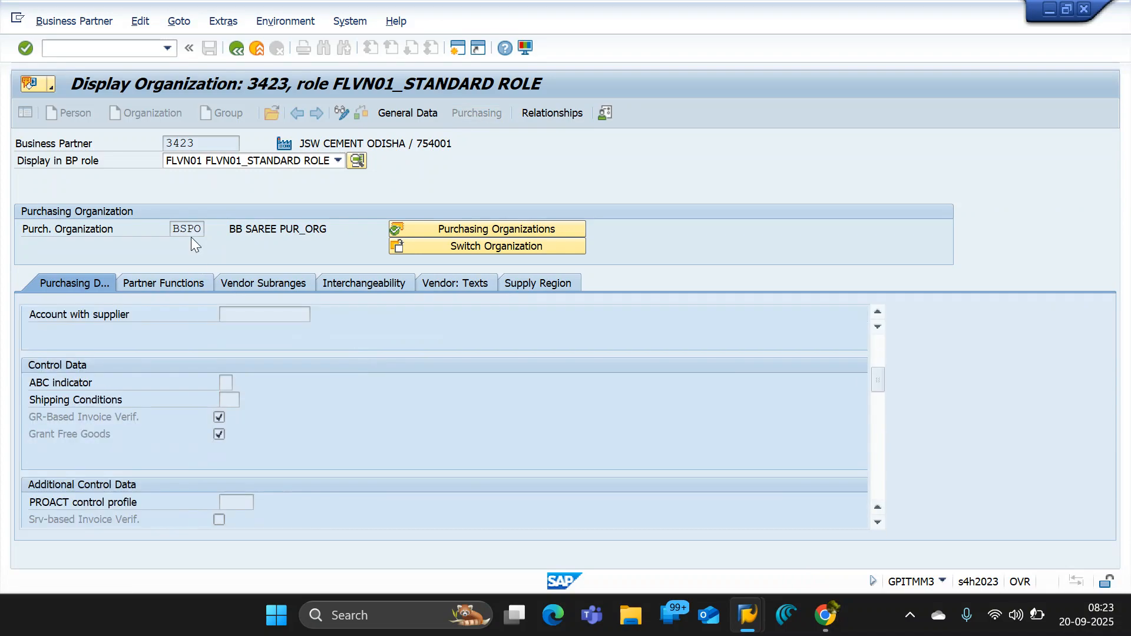
left_click_drag(202, 231, 157, 232)
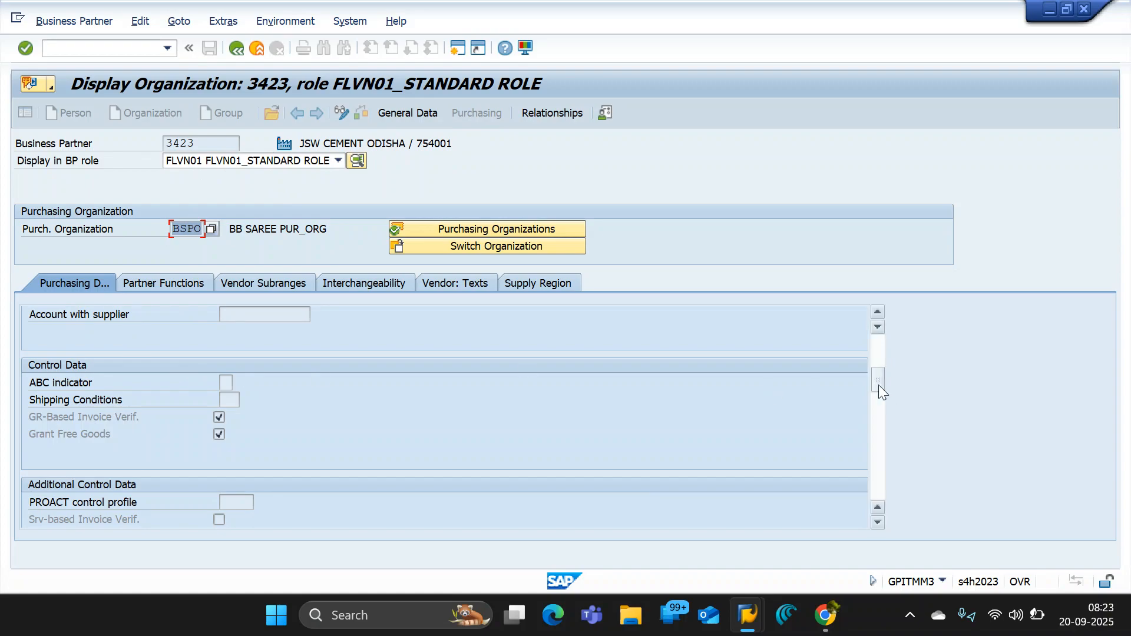
scroll(878, 384, "up", 5)
left_click_drag(872, 349, 878, 388)
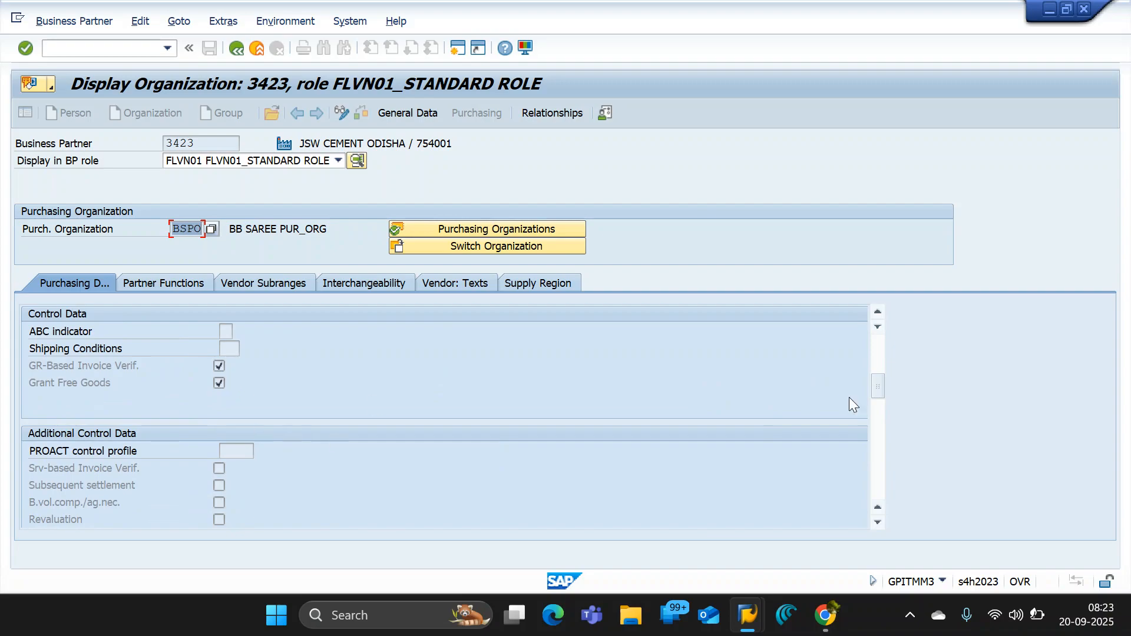
left_click_drag(876, 387, 874, 334)
- Switch back to the Google Docs notes and review the general data and company code data entries
key("alt+Tab")
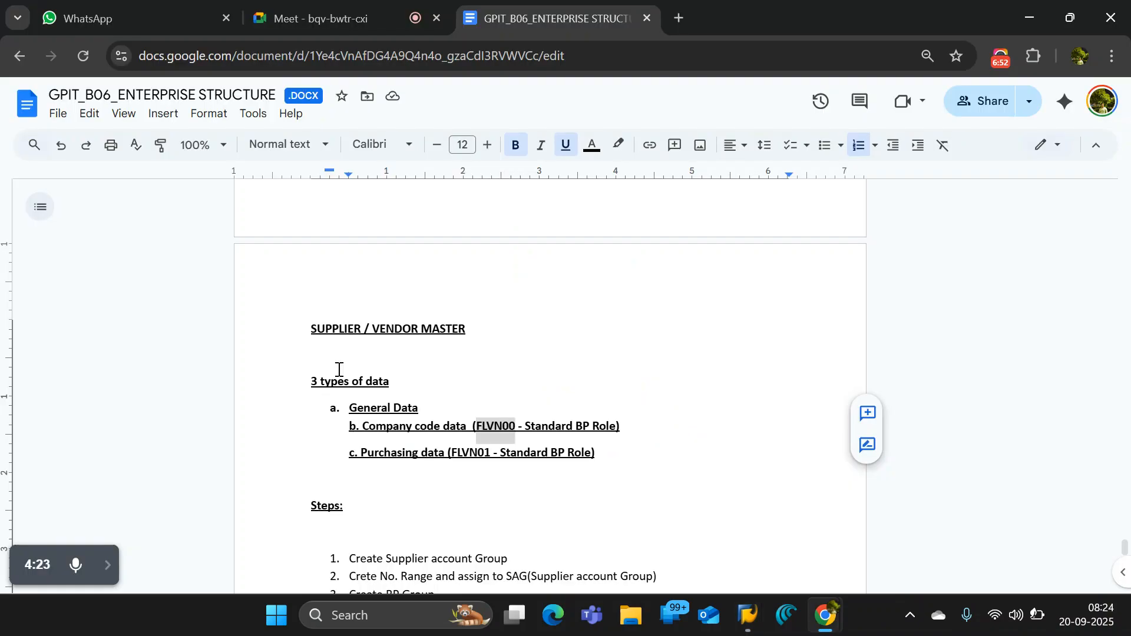
left_click(423, 390)
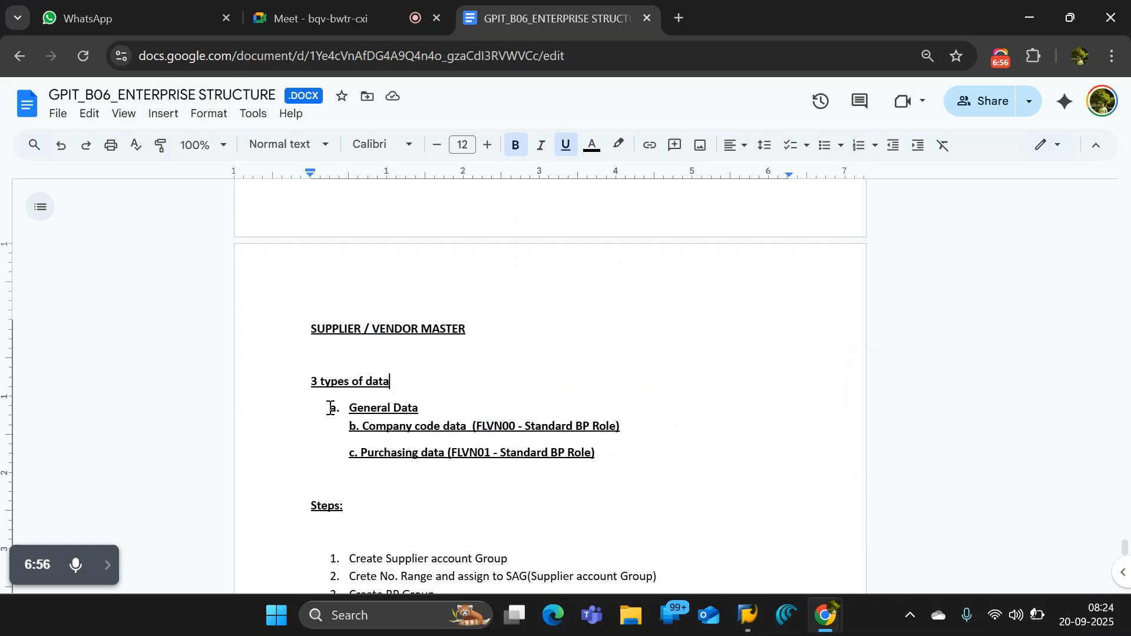
left_click_drag(349, 408, 422, 406)
left_click_drag(482, 426, 519, 425)
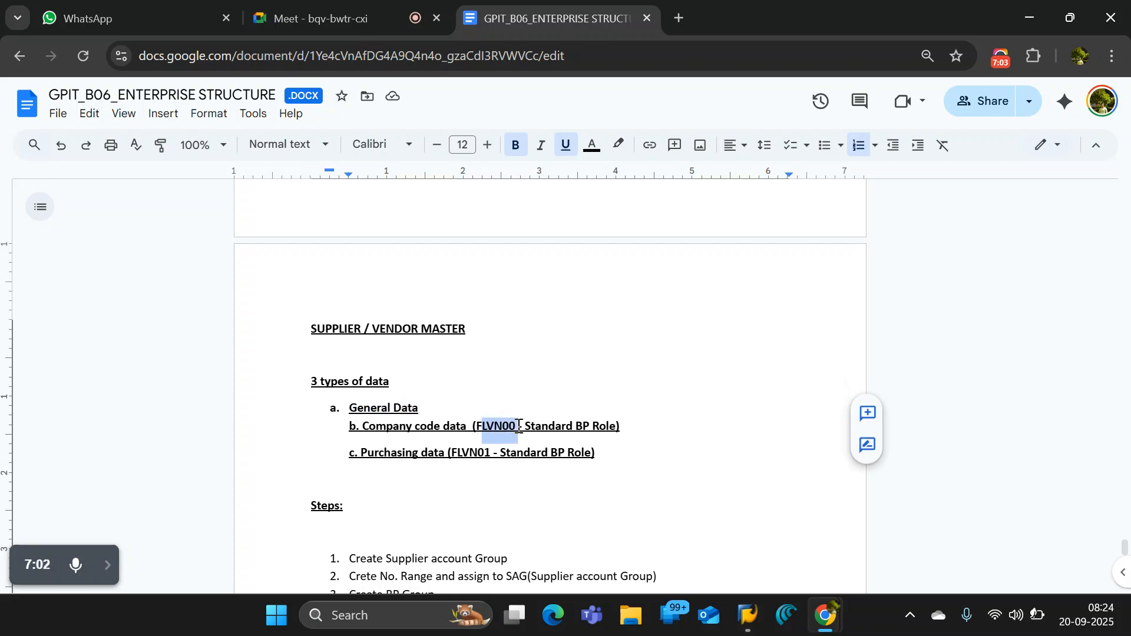
left_click_drag(623, 427, 349, 421)
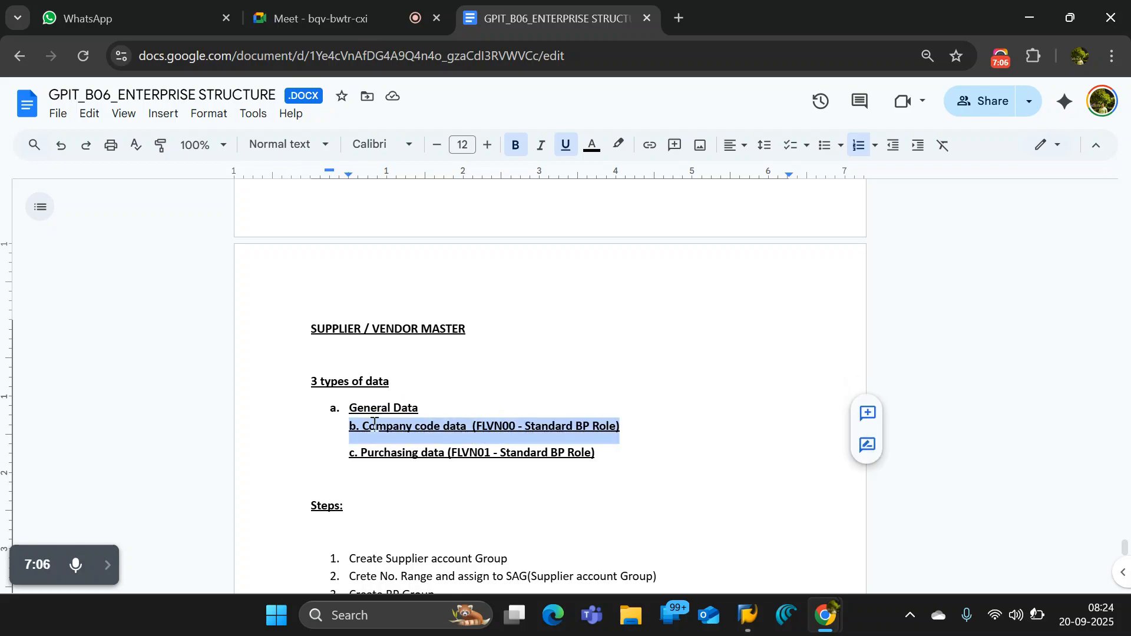
left_click(435, 430)
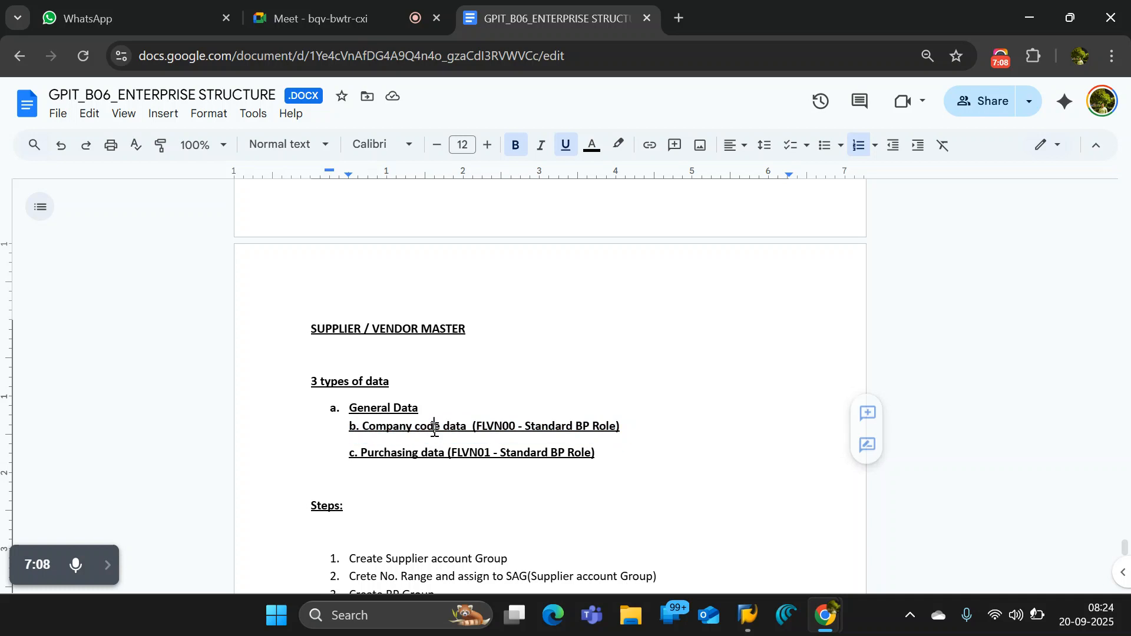
- Review the purchasing data entry and the full list of data types, continuing down to the Steps section
left_click_drag(606, 457, 444, 457)
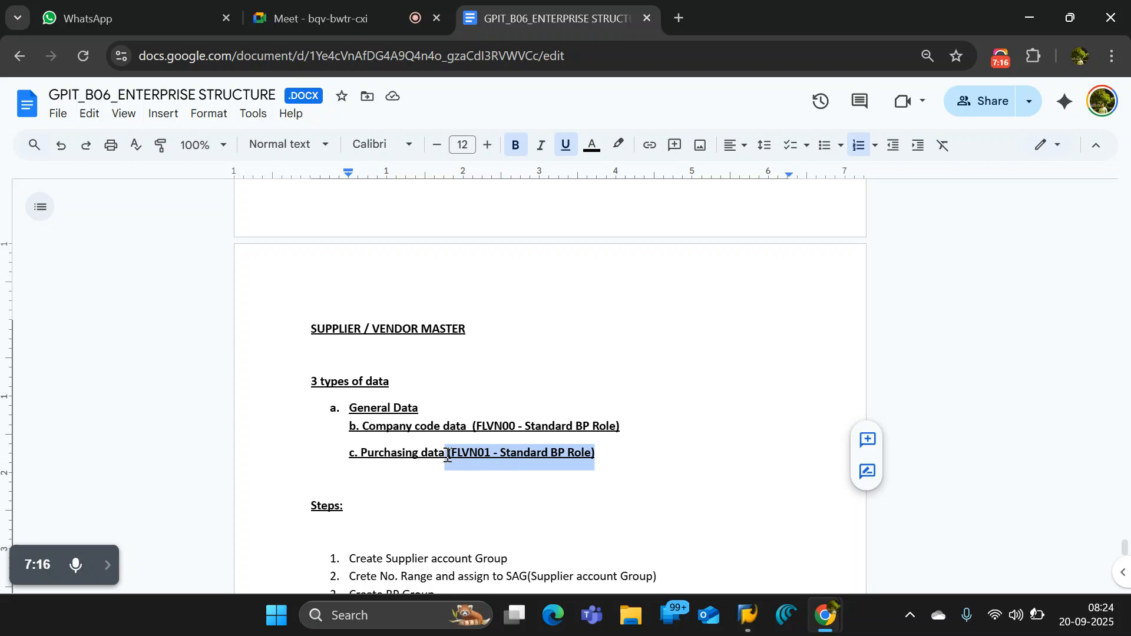
left_click_drag(358, 455, 446, 458)
left_click(427, 465)
left_click(350, 458)
left_click_drag(339, 392, 611, 469)
left_click(614, 466)
scroll(366, 431, "down", 1)
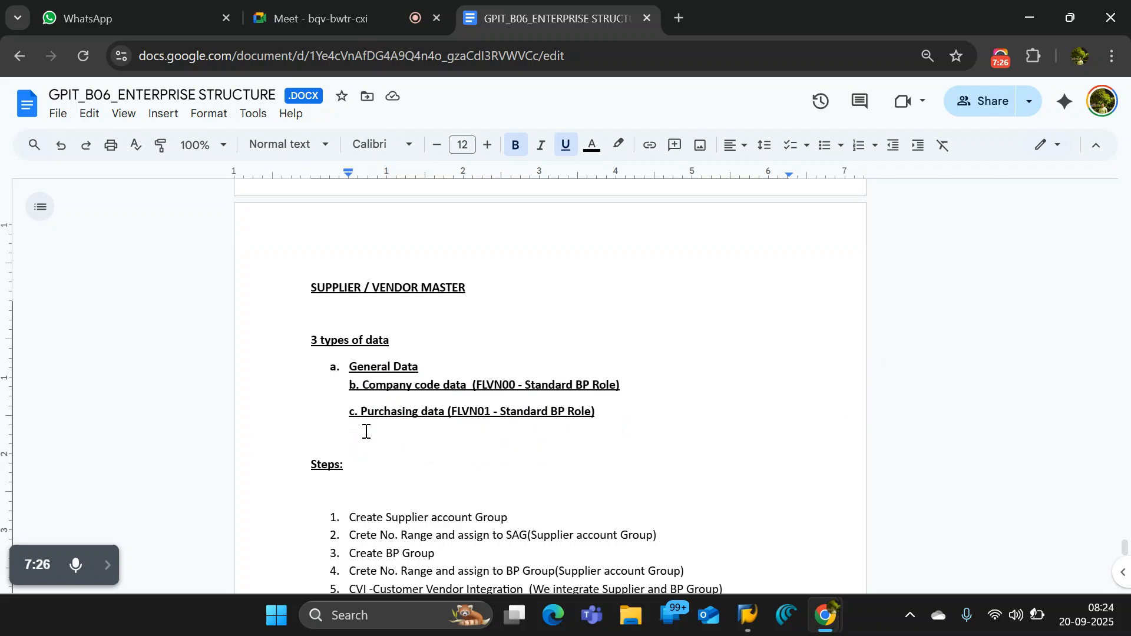
scroll(365, 431, "down", 4)
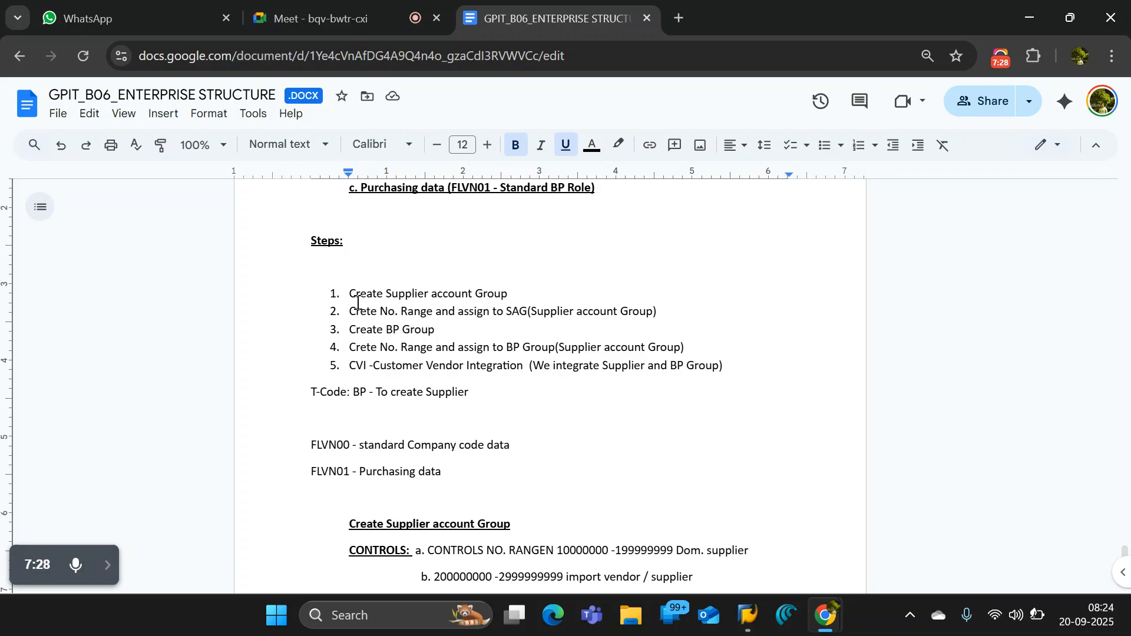
- Correct RANGEN to RANGE in the CONTROLS line of the Create Supplier account Group notes
left_click_drag(348, 292, 510, 293)
scroll(587, 389, "down", 2)
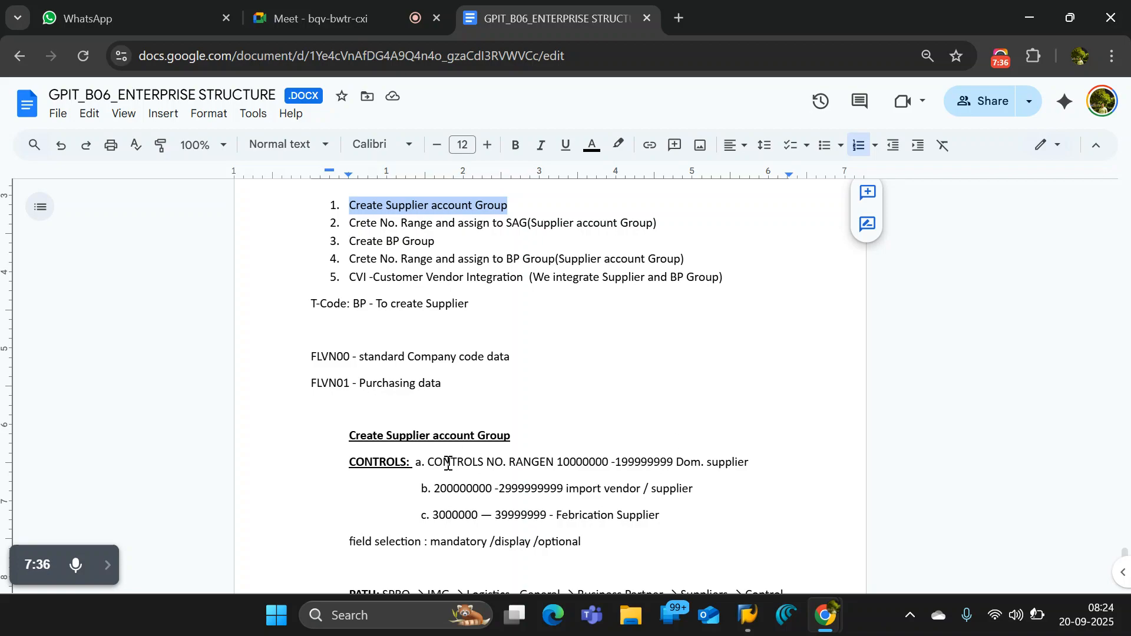
left_click(510, 461)
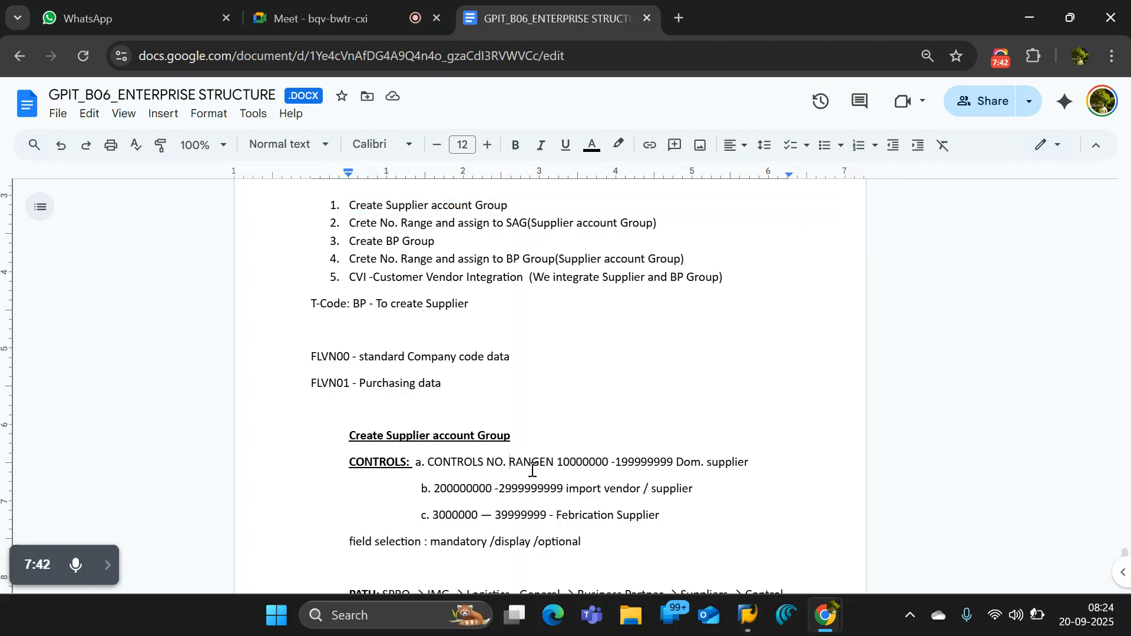
key("Delete")
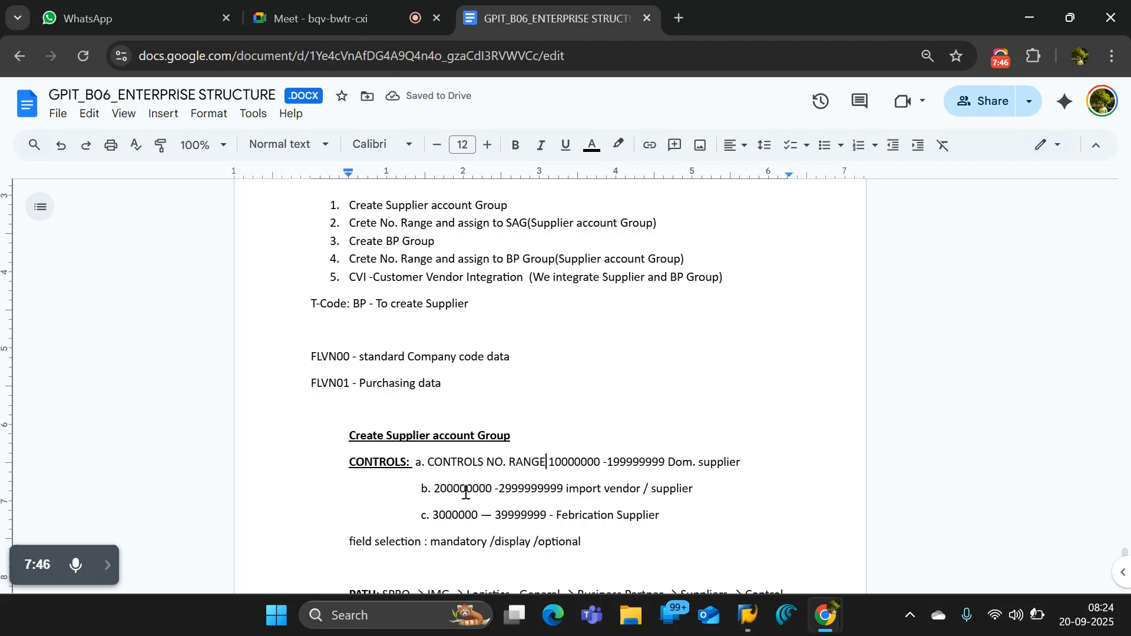
- Review the field selection options and the SPRO path for defining supplier account groups in the notes
scroll(436, 507, "down", 3)
left_click_drag(445, 365, 588, 366)
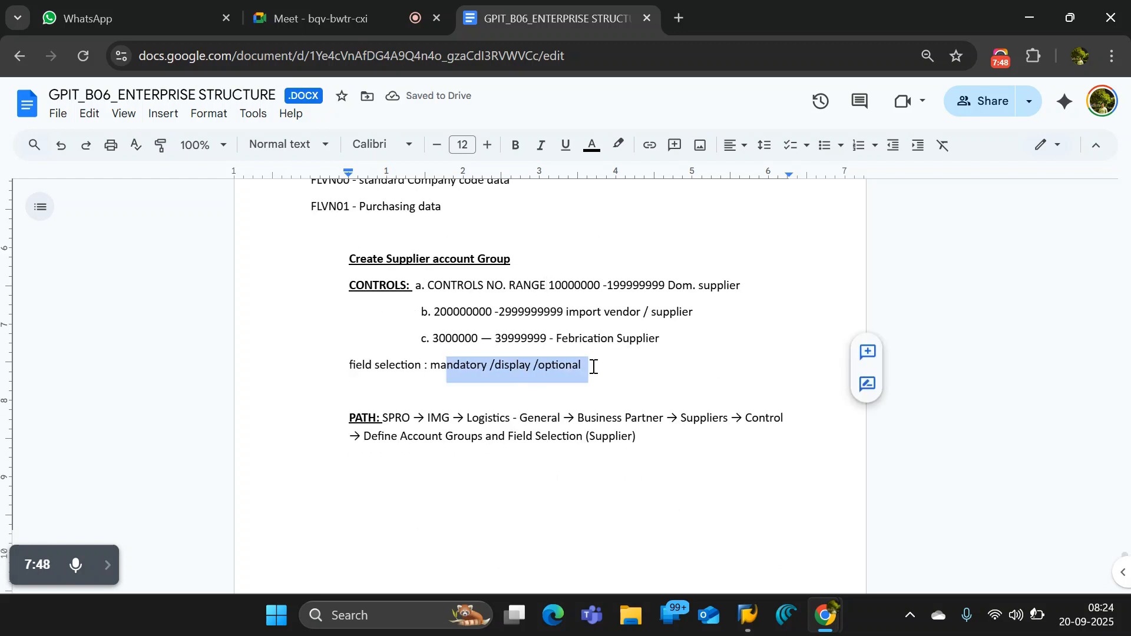
left_click(635, 373)
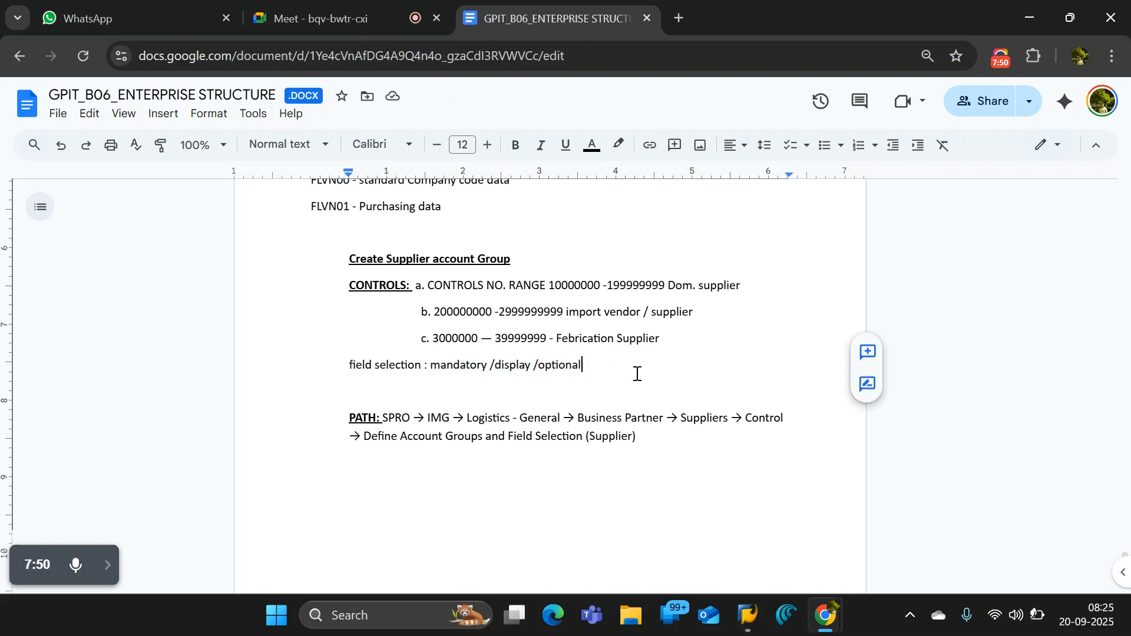
scroll(635, 373, "down", 2)
scroll(633, 377, "up", 2)
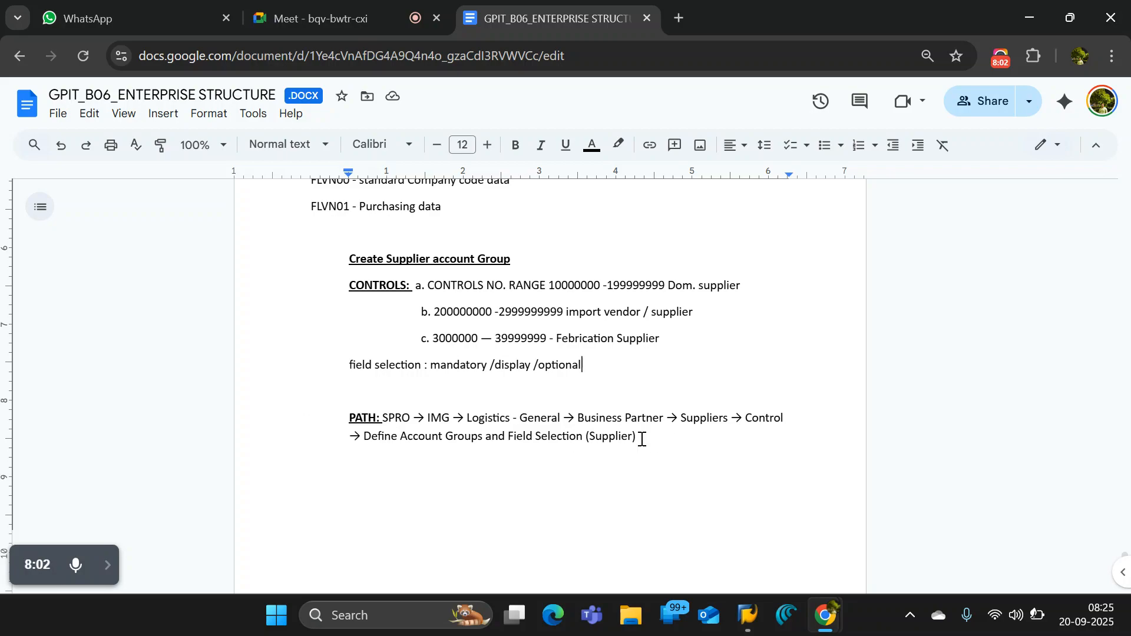
scroll(641, 440, "down", 8)
scroll(640, 437, "up", 2)
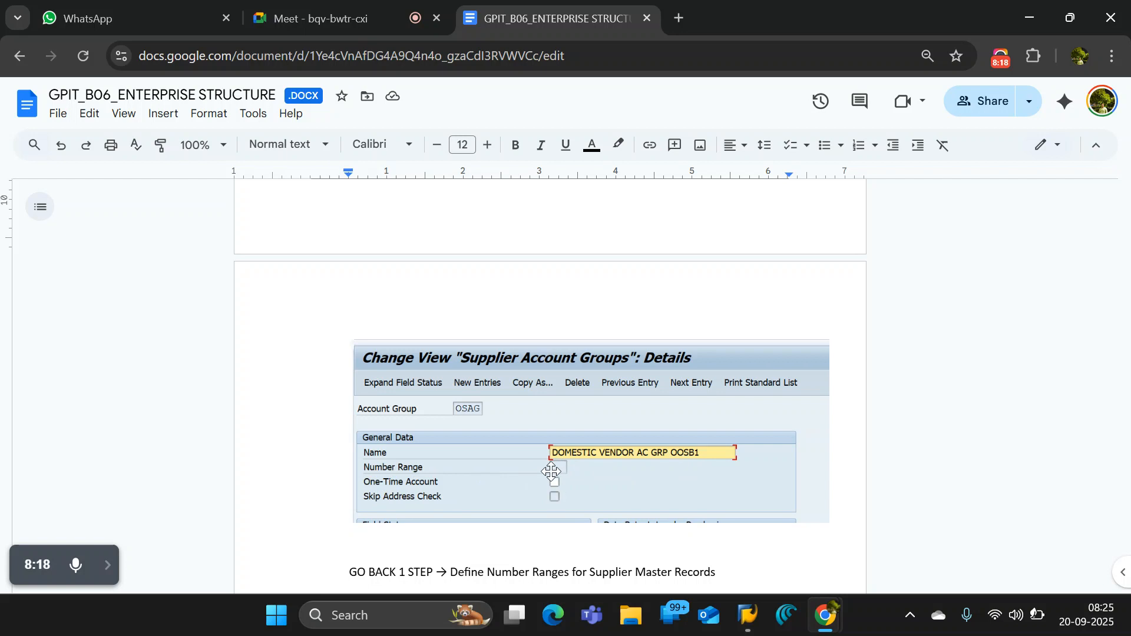
- Review the Define Number Ranges for Supplier Master Records note and the screenshots of its intervals and account group assignment
scroll(551, 471, "down", 3)
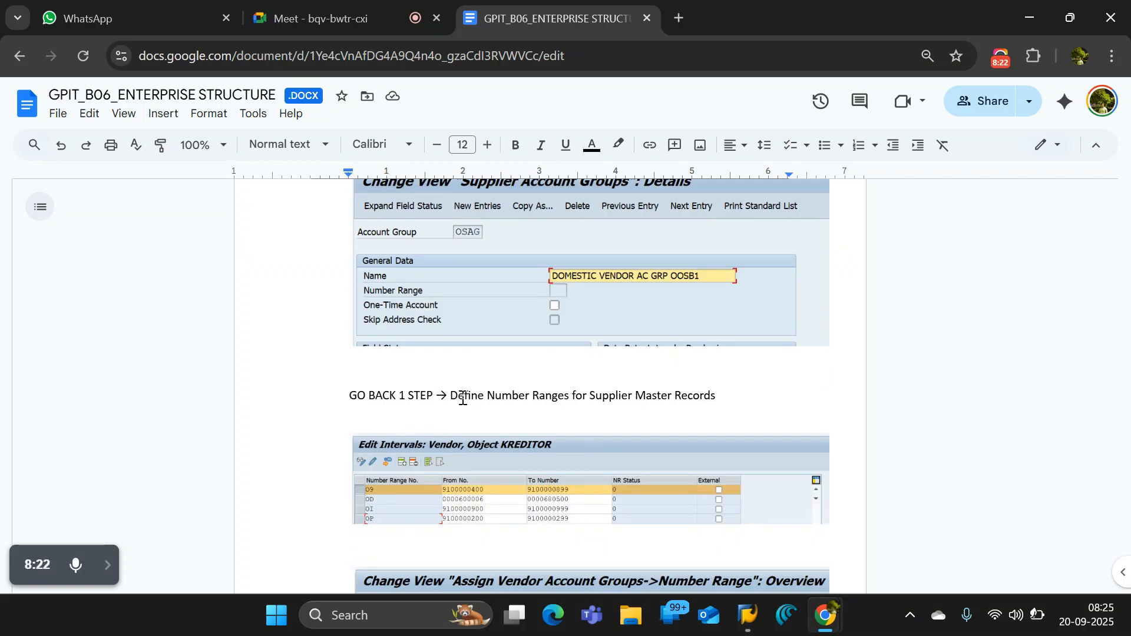
left_click_drag(449, 394, 735, 406)
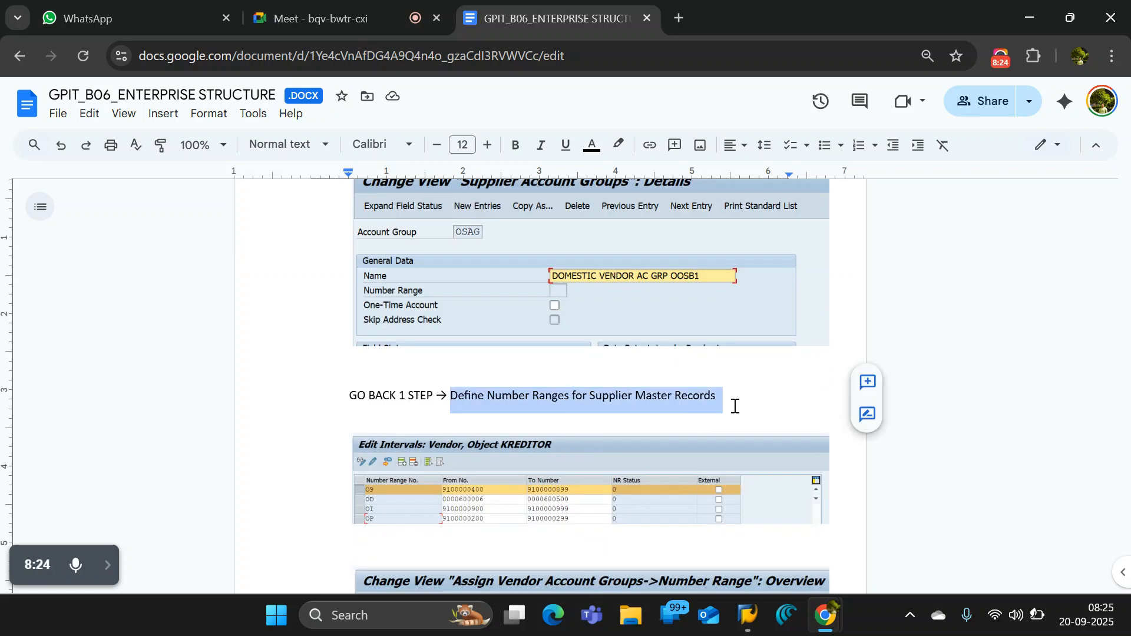
left_click(740, 404)
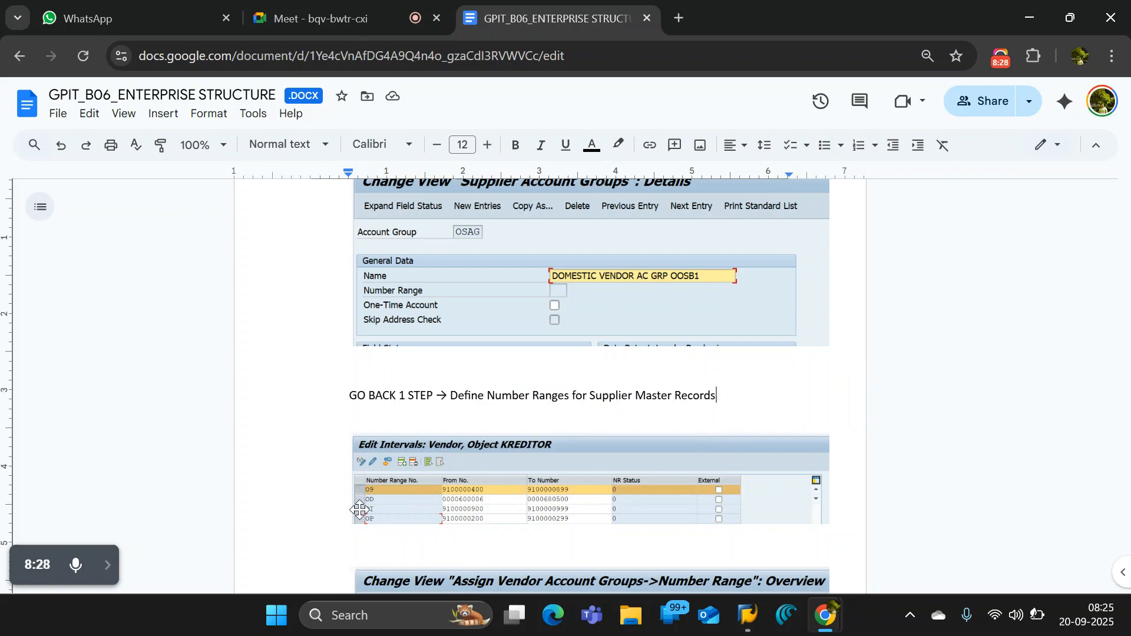
scroll(525, 498, "down", 5)
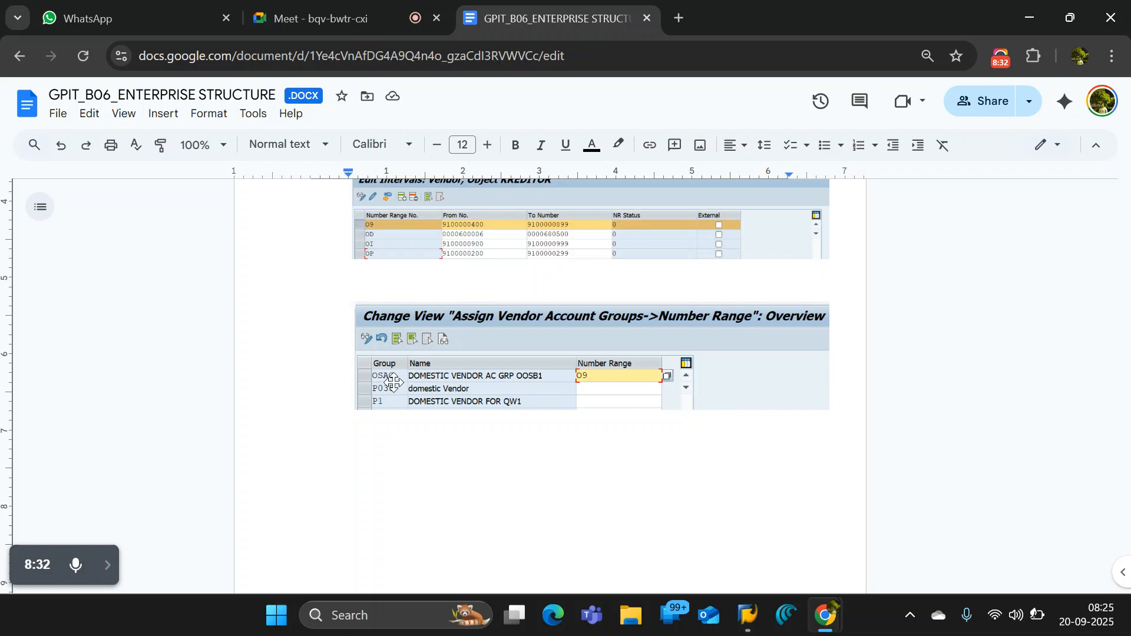
- Switch to the SAP session, run transaction spro and open the SAP Reference IMG
key("alt")
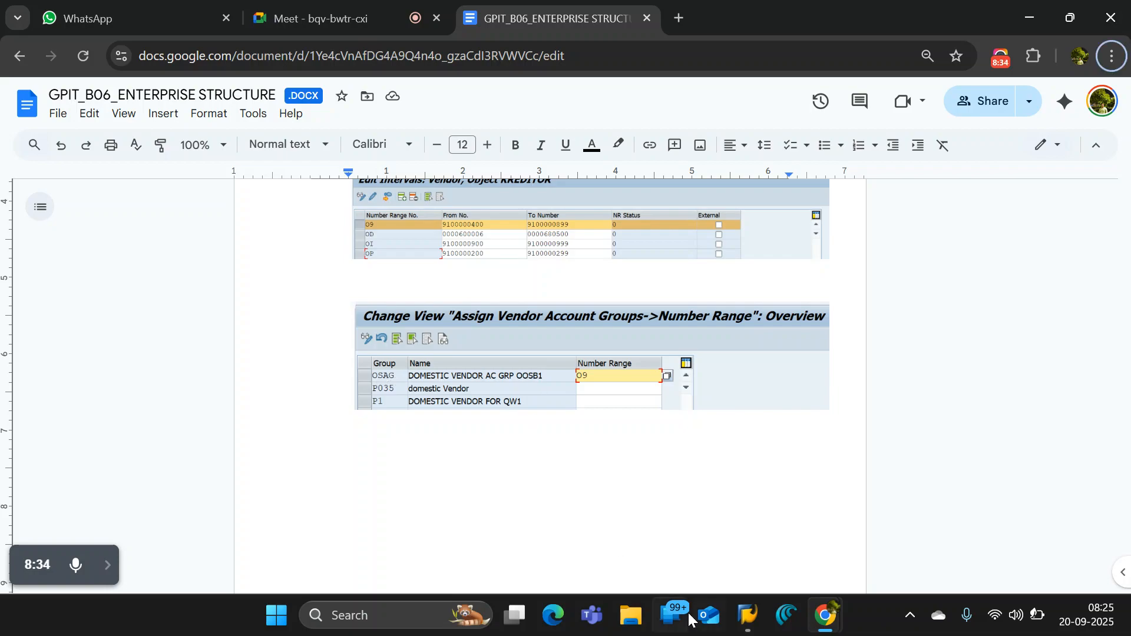
mouse_move(736, 615)
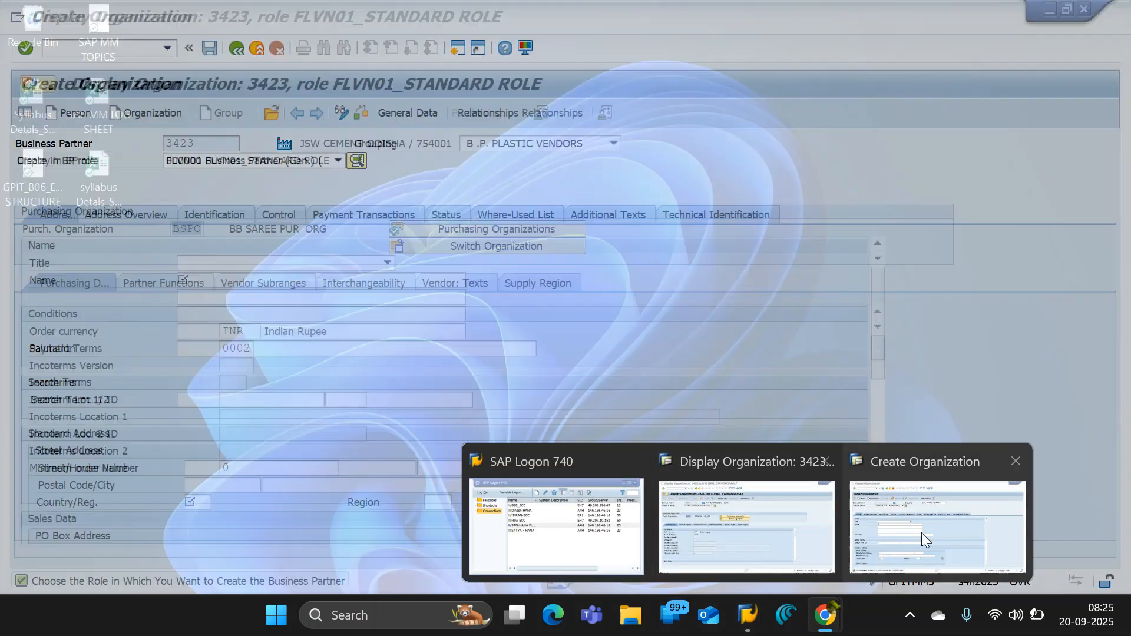
left_click(930, 538)
left_click(80, 50)
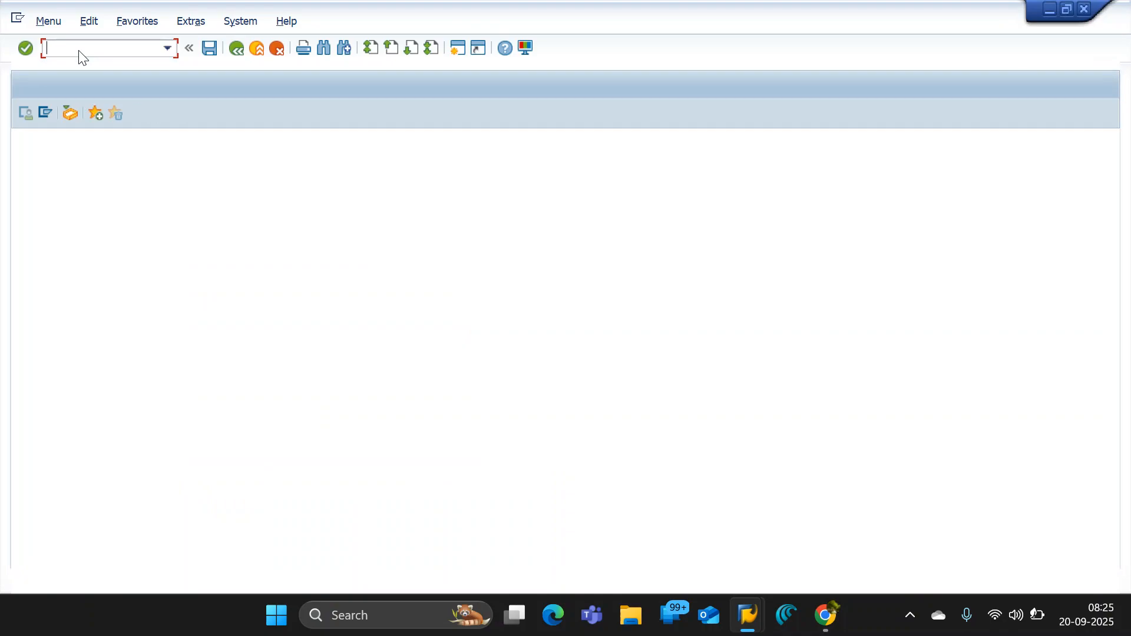
type("spro")
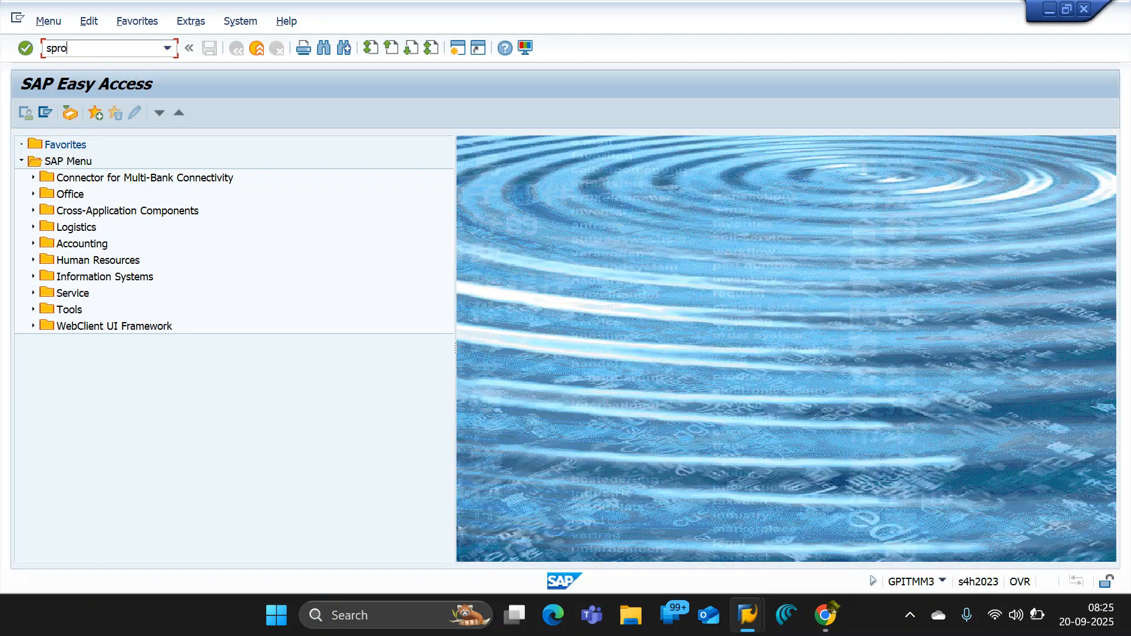
key("Return")
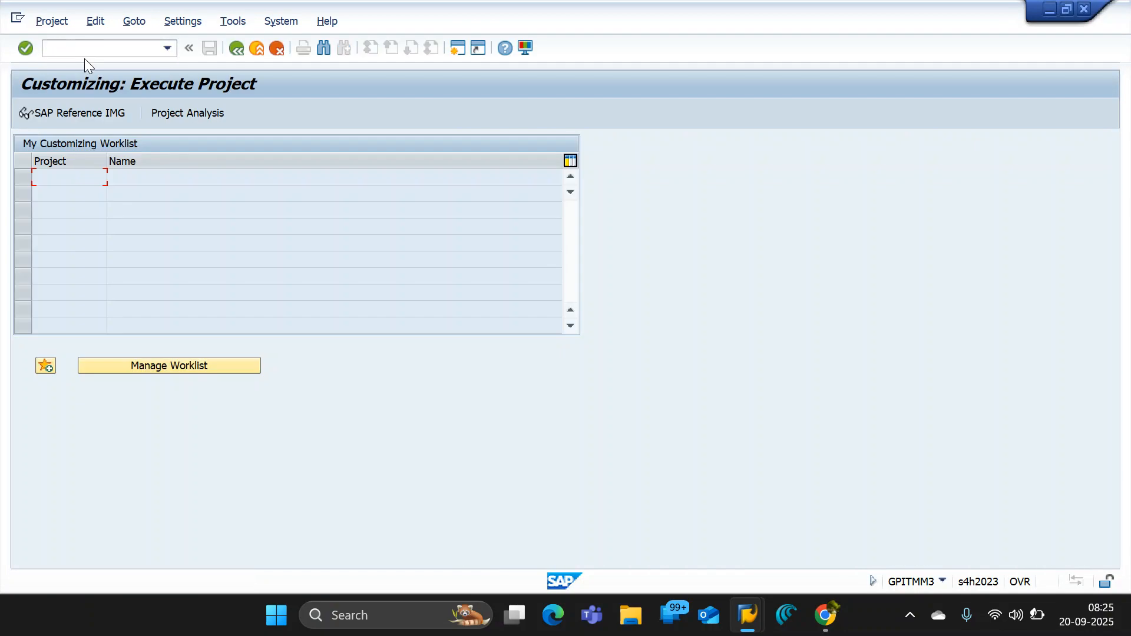
left_click(88, 111)
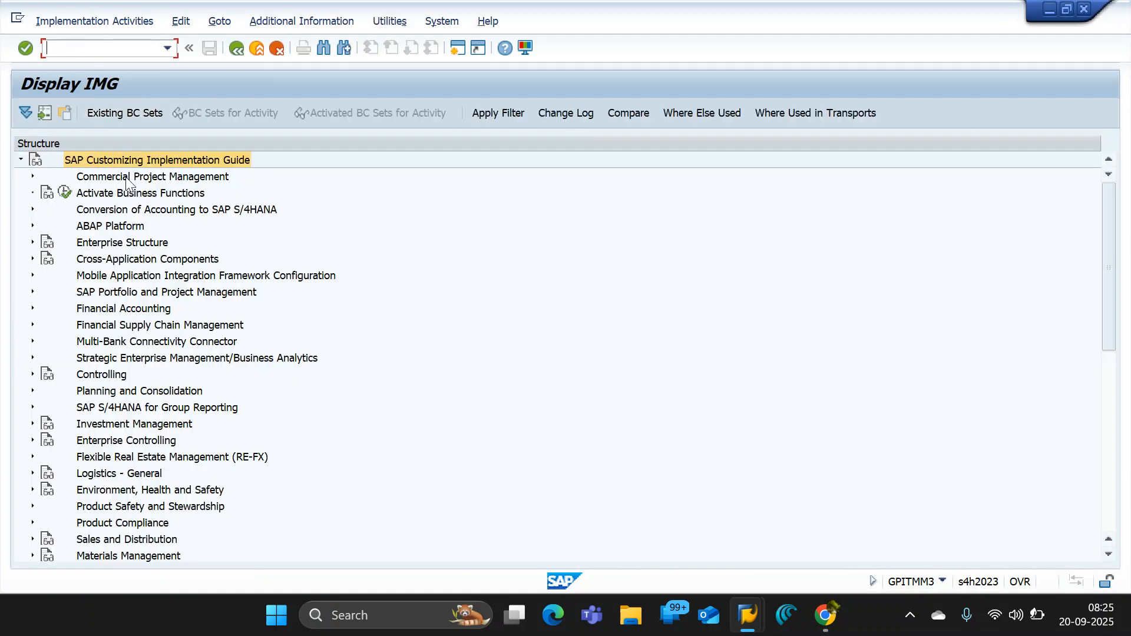
- Open Define Account Groups and Field Selection (Supplier) in the IMG under Logistics - General, Business Partner, Suppliers, Control
left_click(123, 457)
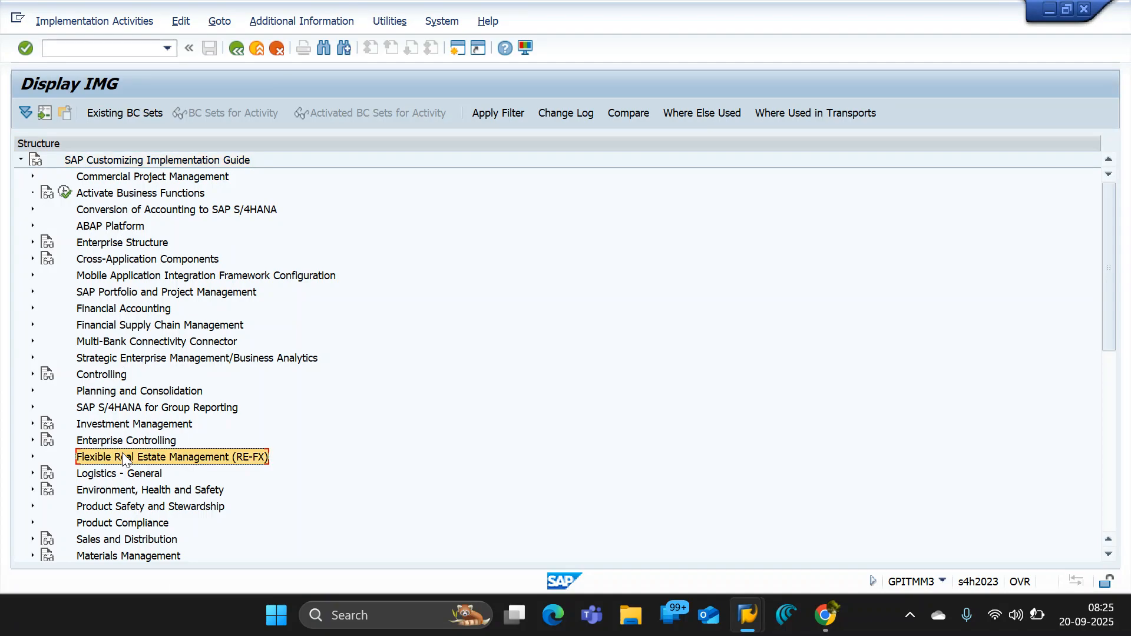
left_click(33, 474)
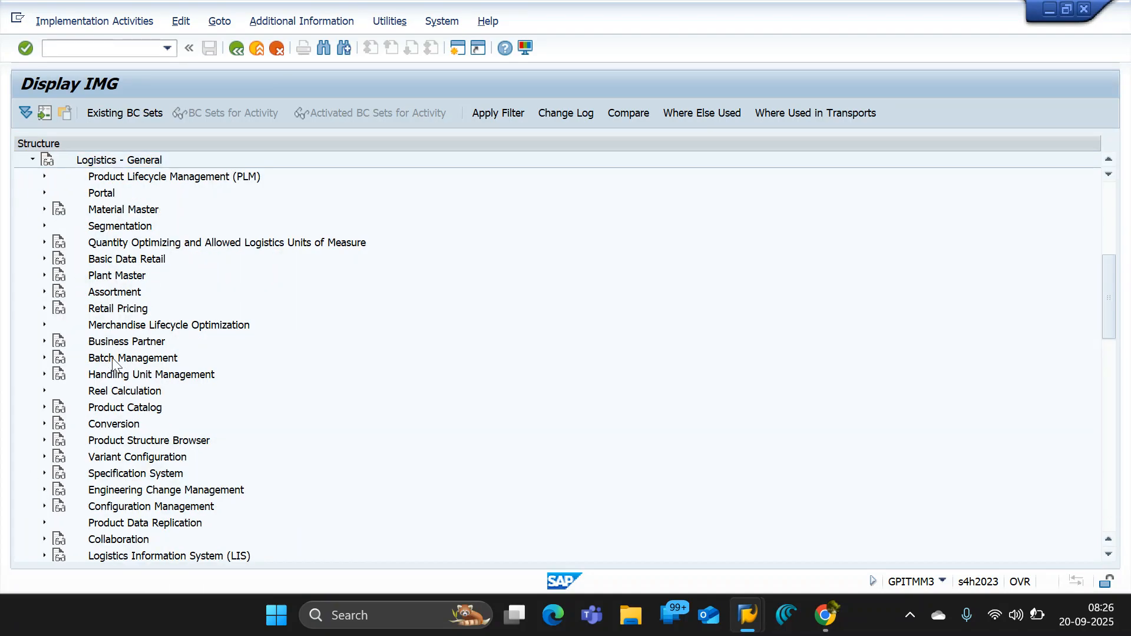
left_click(44, 341)
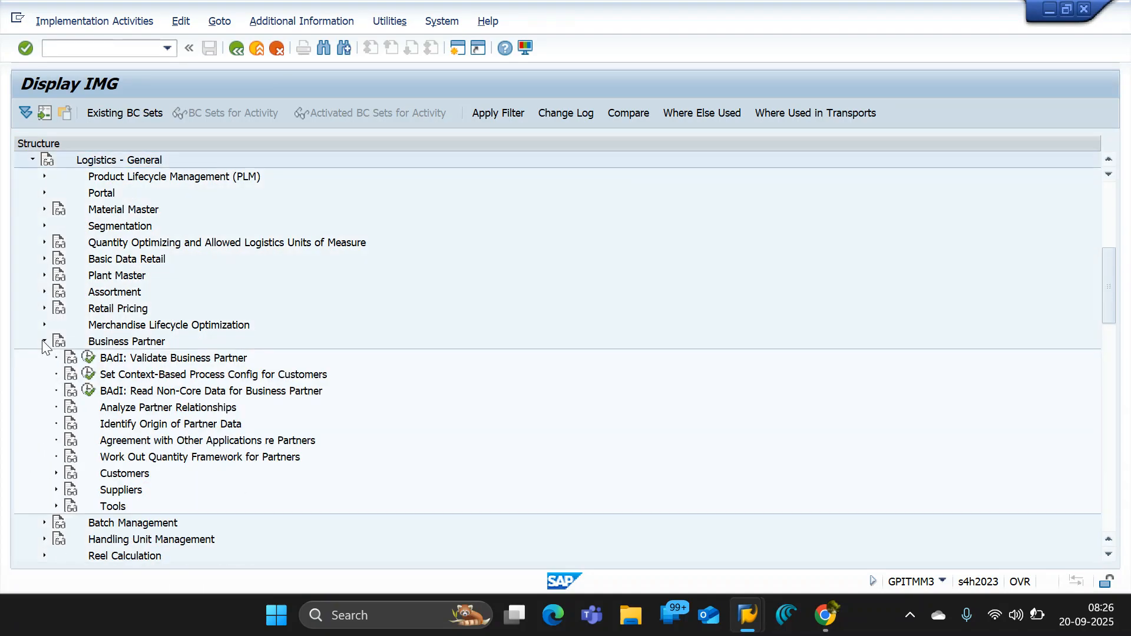
left_click(55, 490)
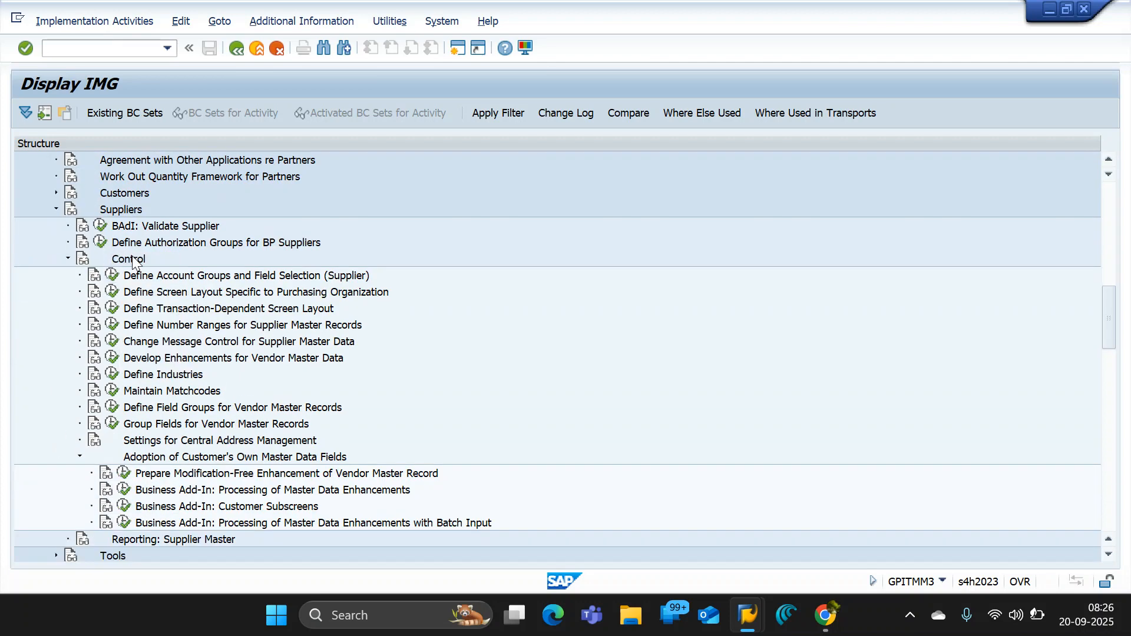
left_click(67, 260)
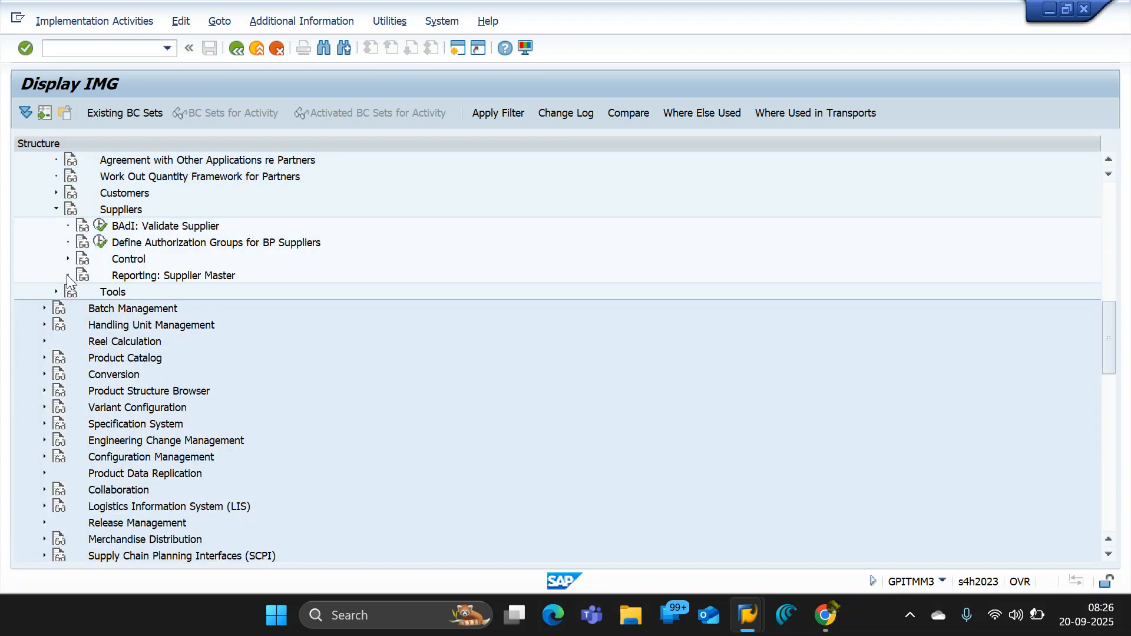
left_click(67, 260)
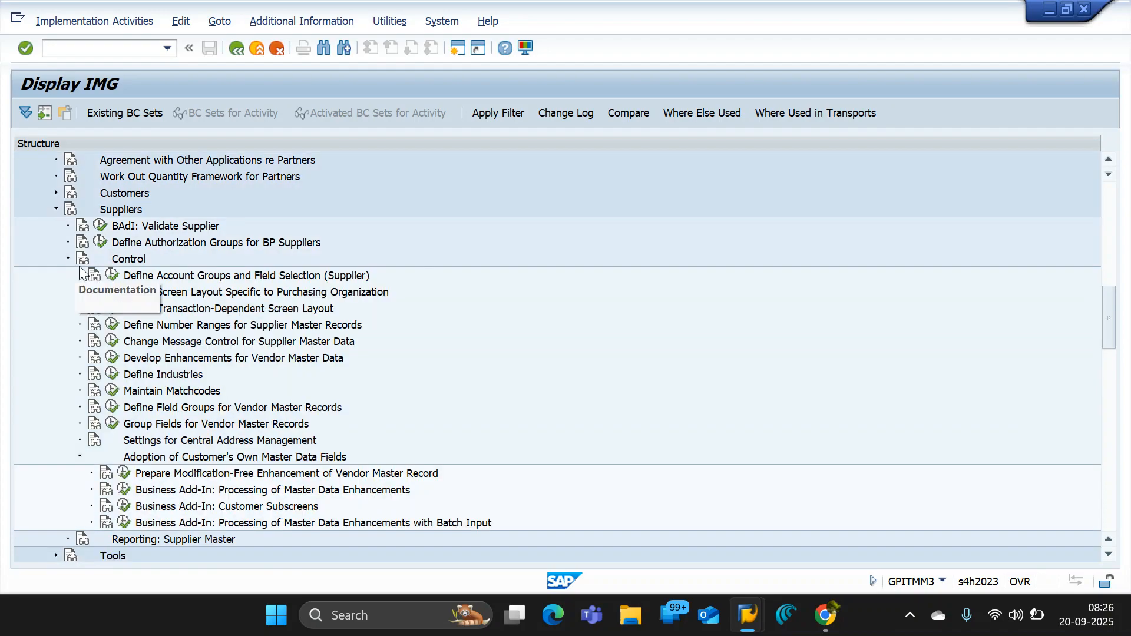
left_click(111, 276)
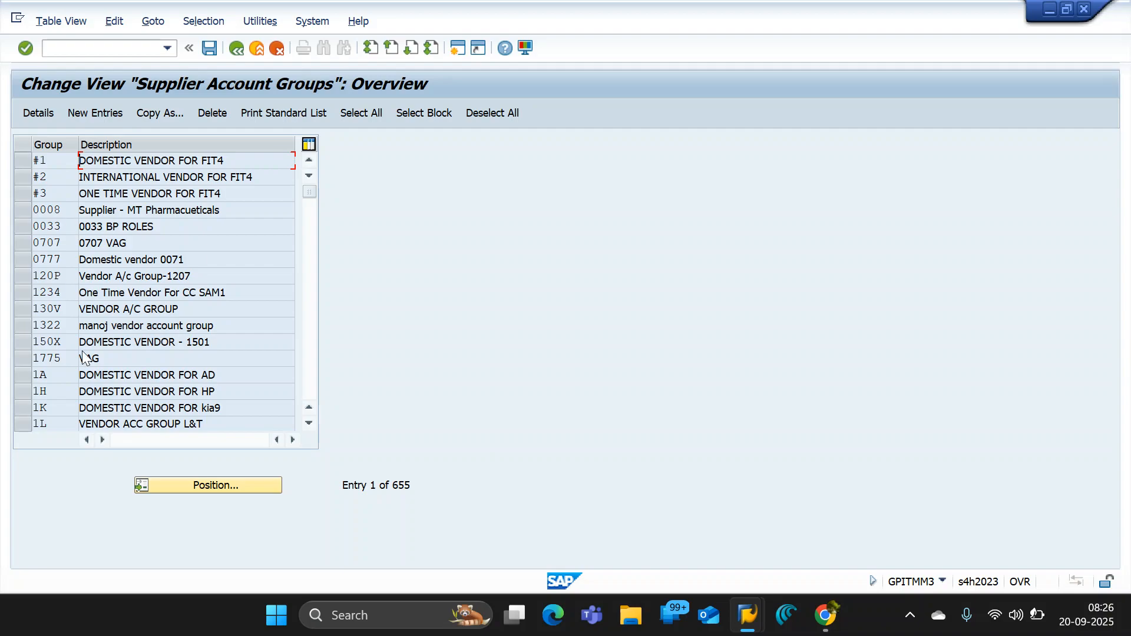
- Find supplier account group OSAG in the overview and open its details
left_click(192, 485)
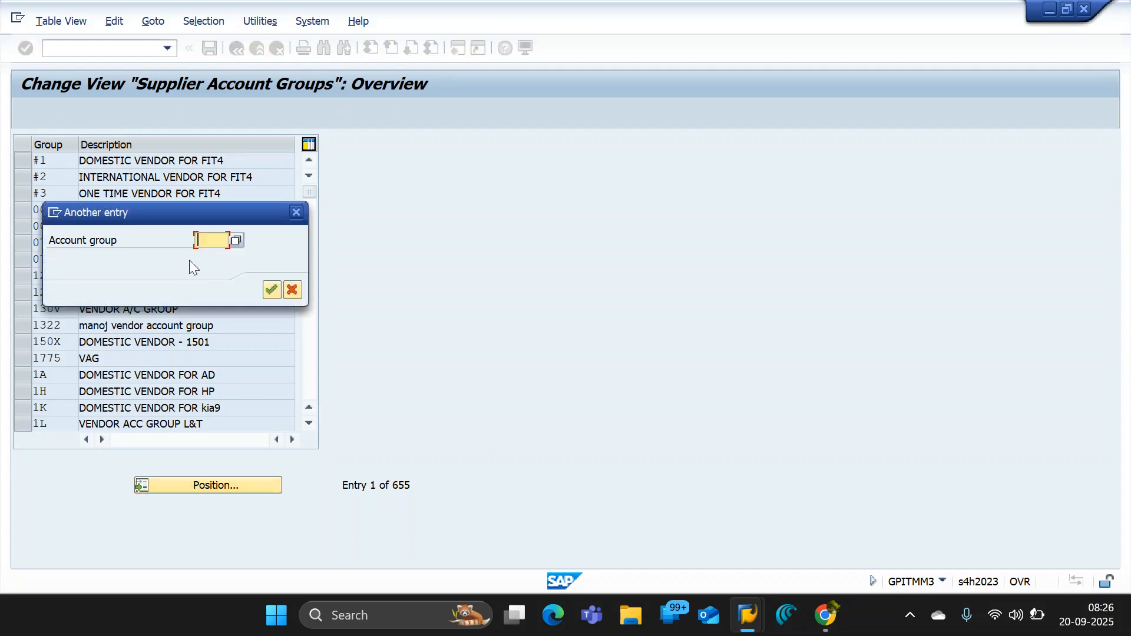
left_click(207, 240)
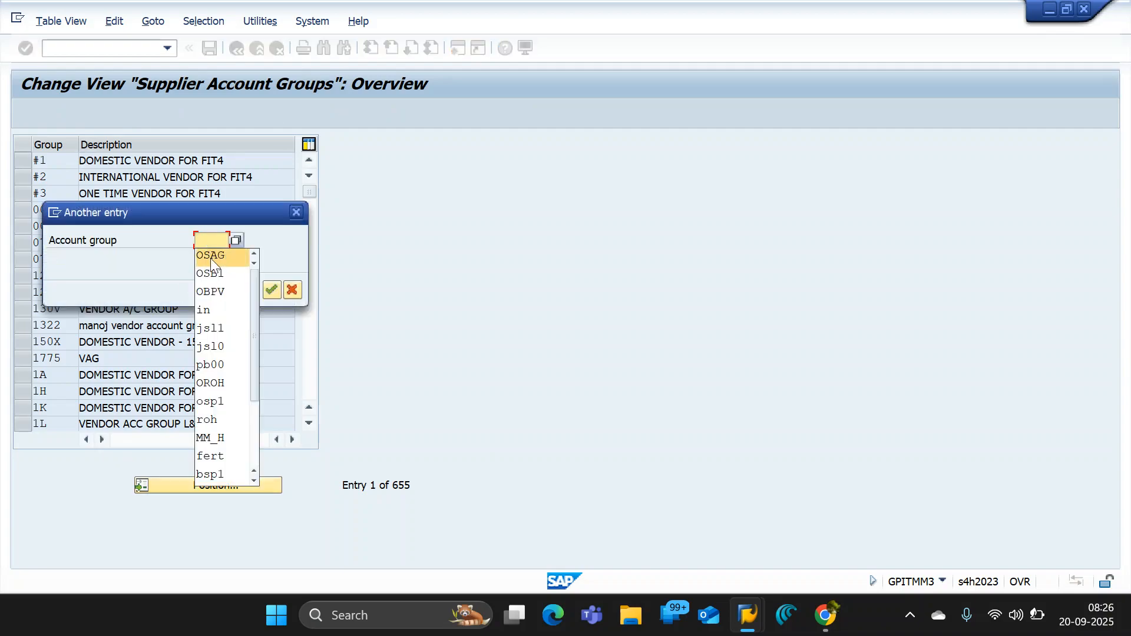
left_click(211, 256)
left_click(271, 289)
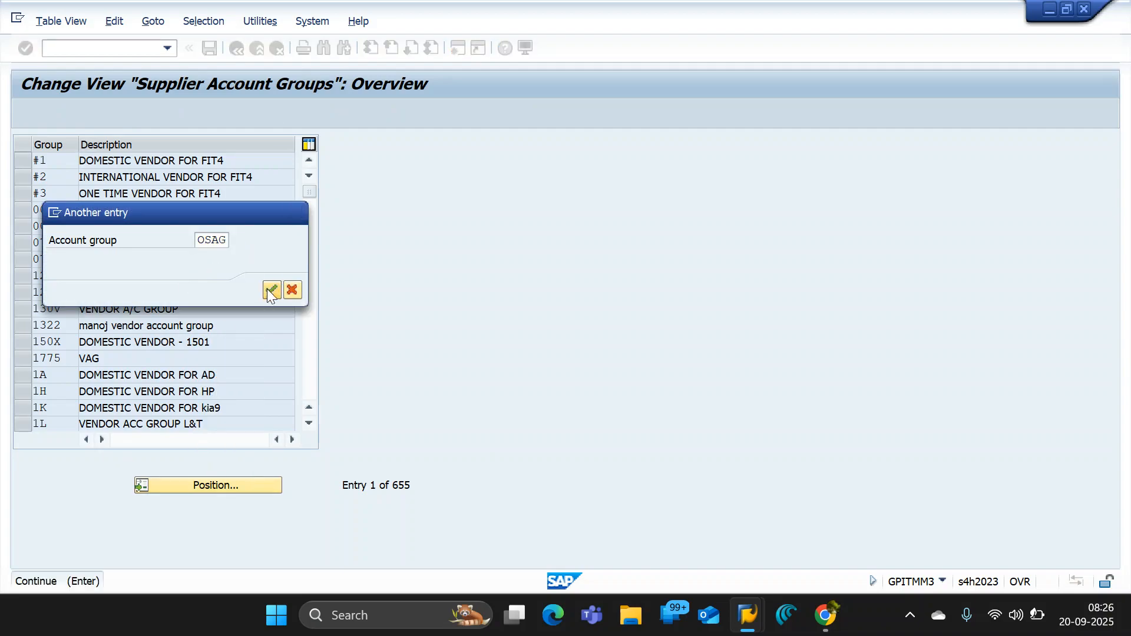
left_click(23, 160)
left_click(33, 114)
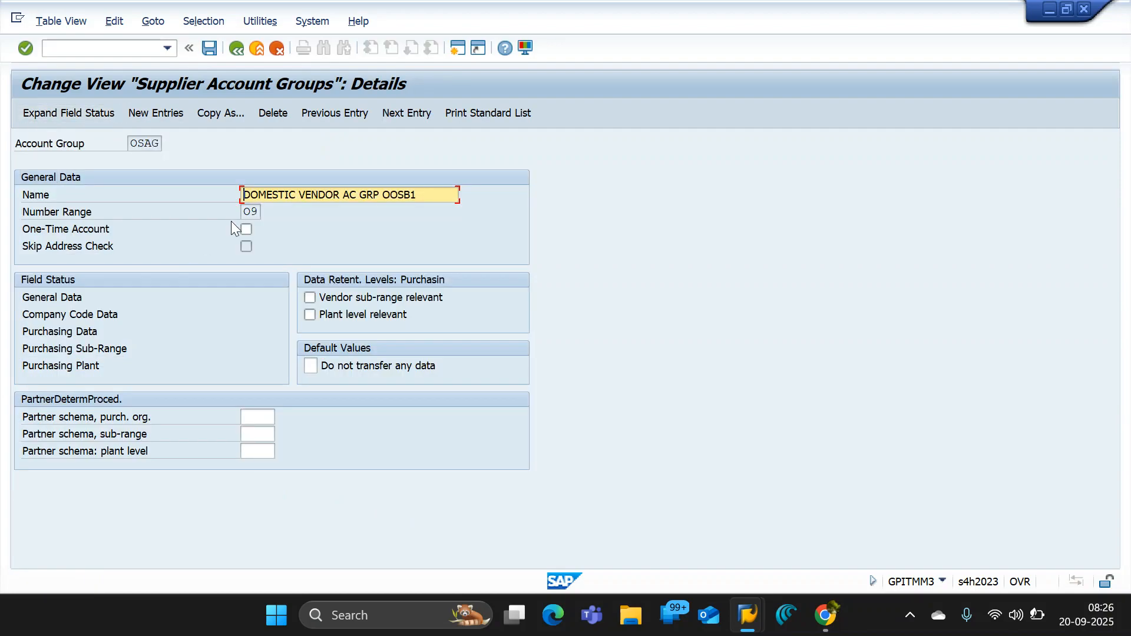
- Rename account group OSAG to DOMESTIC VENDOR AC GRP OSB1 and save it with the customizing request
left_click_drag(429, 194, 154, 189)
left_click_drag(124, 145, 161, 145)
left_click_drag(440, 193, 201, 192)
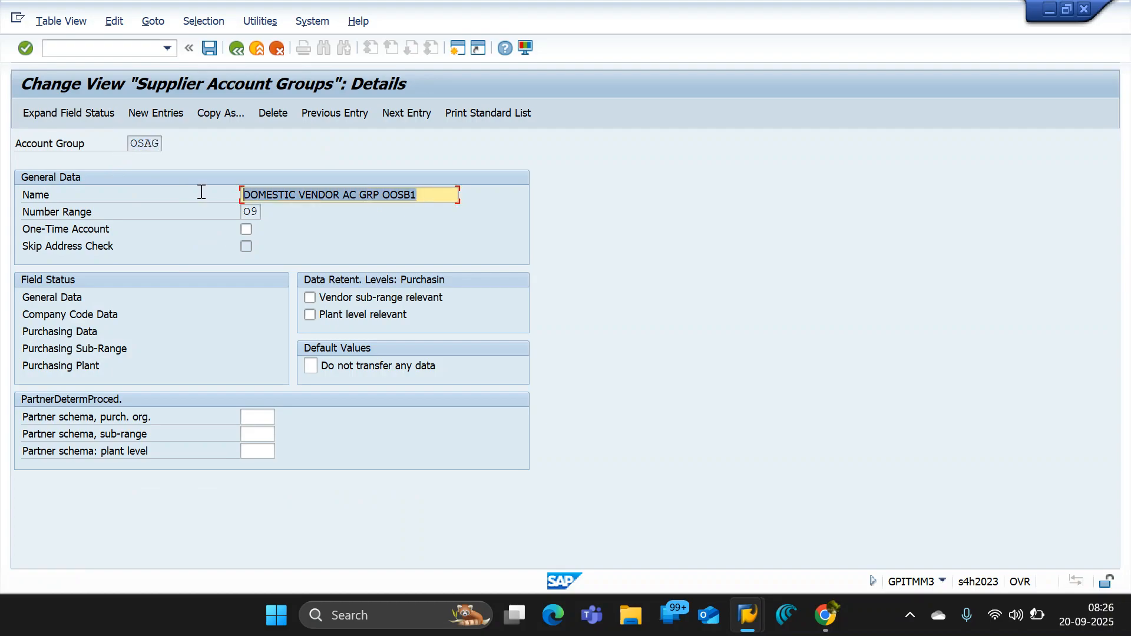
left_click(391, 201)
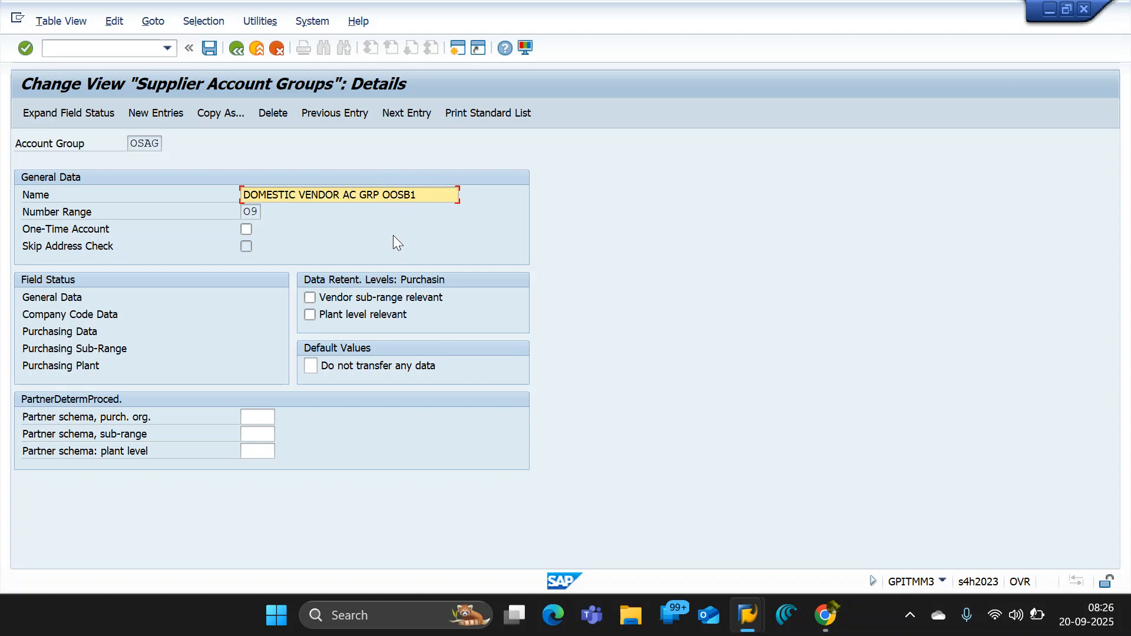
key("BackSpace")
left_click(207, 48)
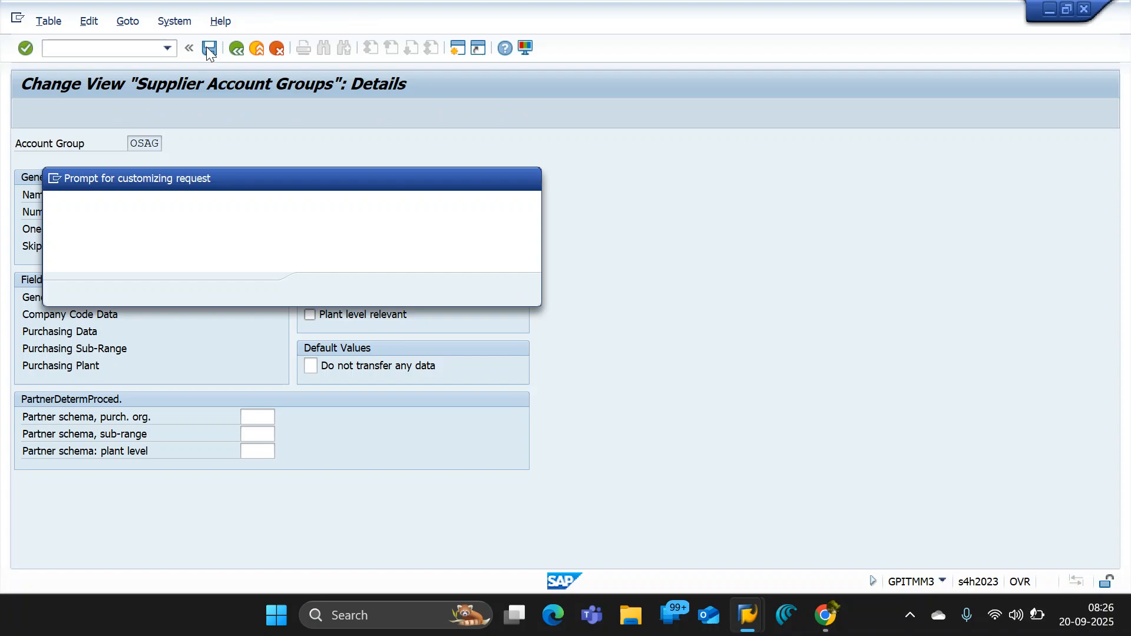
left_click(323, 291)
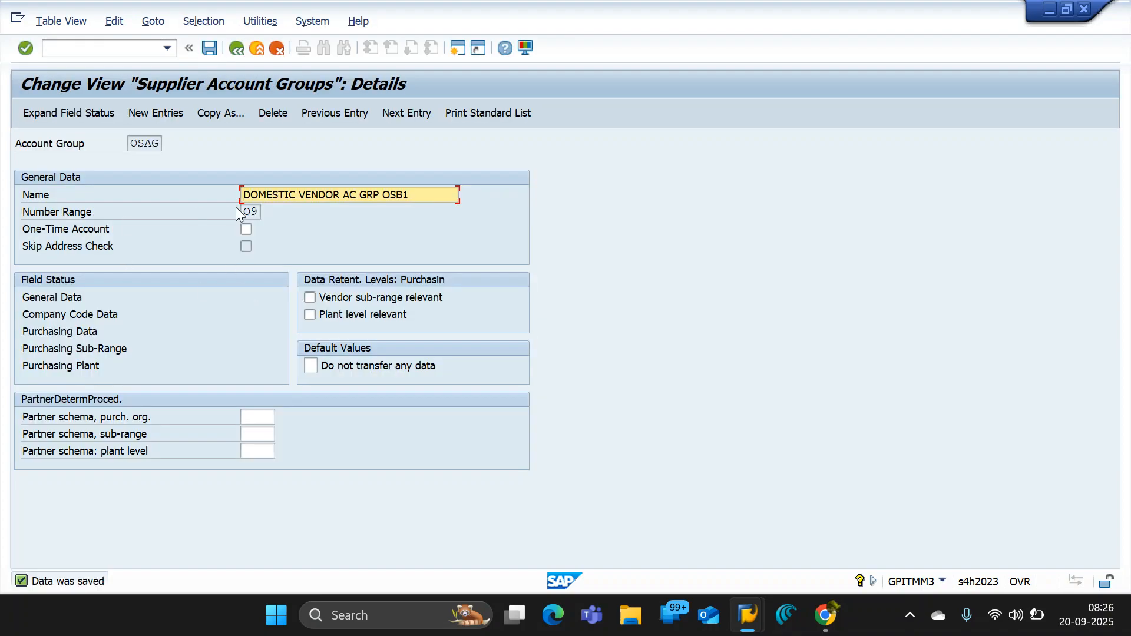
- Check the number range assigned to account group OSAG and return to the IMG structure
left_click_drag(247, 212, 267, 212)
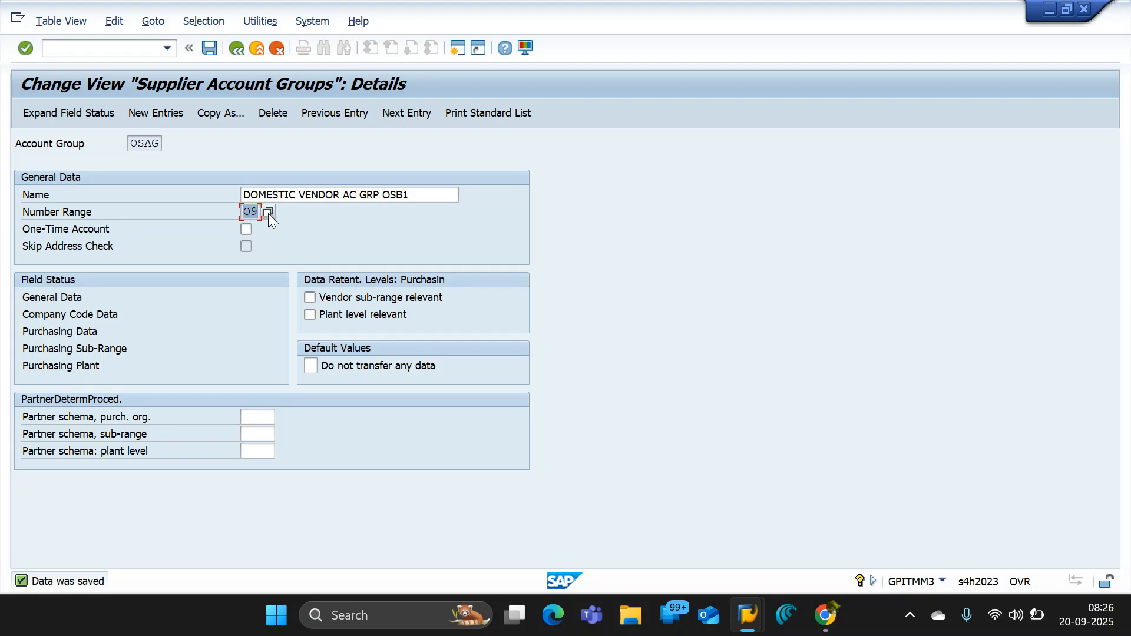
left_click(238, 48)
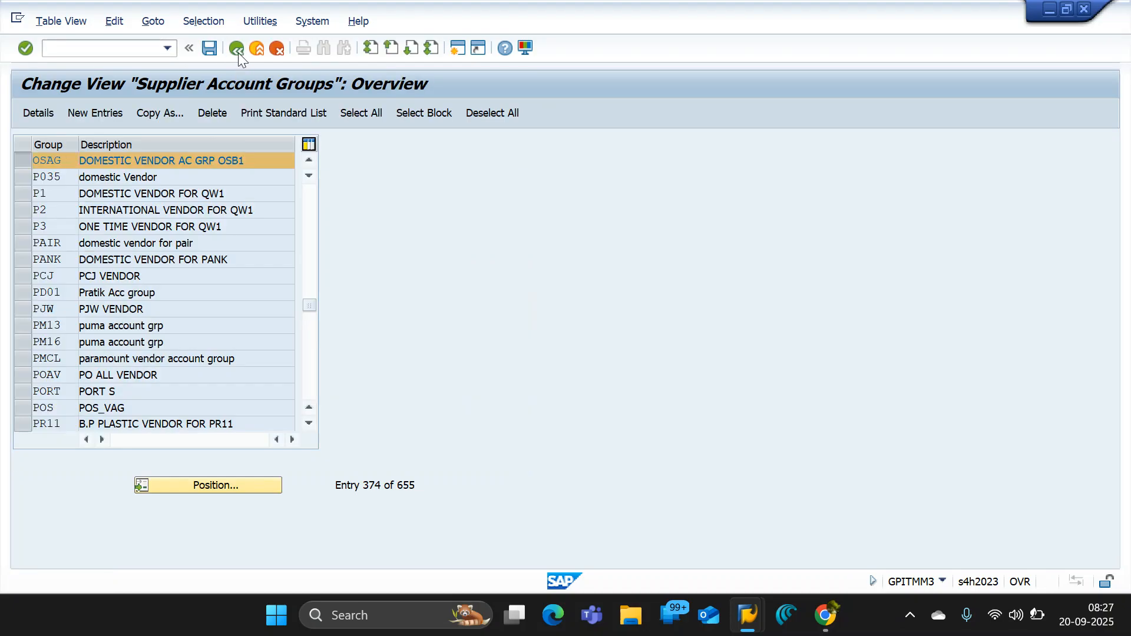
left_click(238, 52)
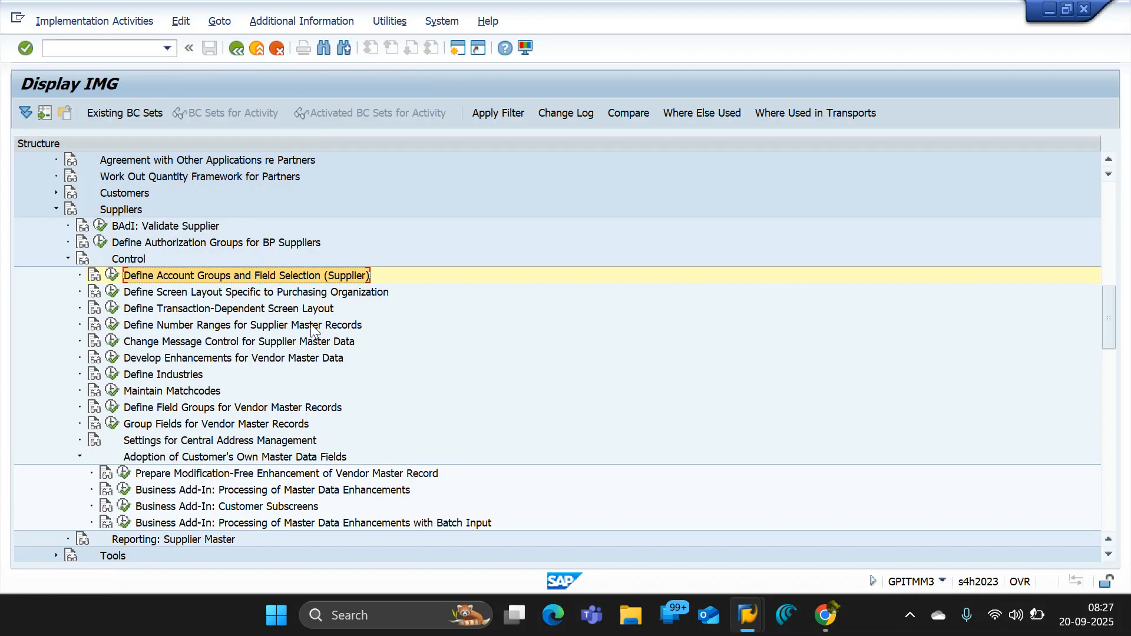
- Open the vendor number range intervals from Define Number Ranges for Supplier Master Records and locate interval O9
left_click(112, 325)
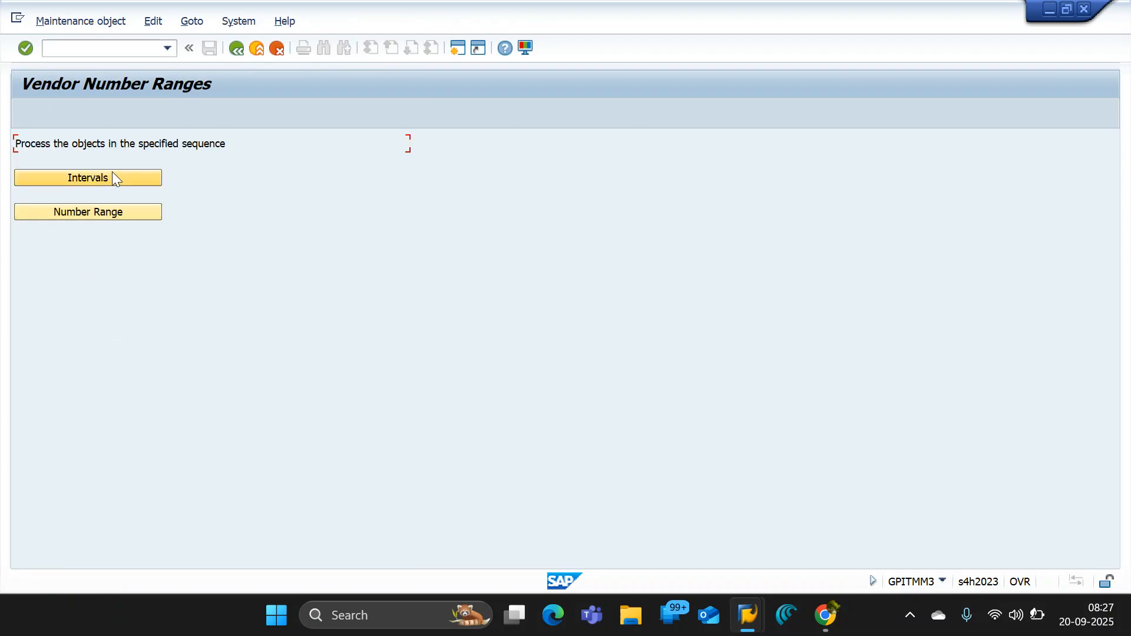
left_click(111, 175)
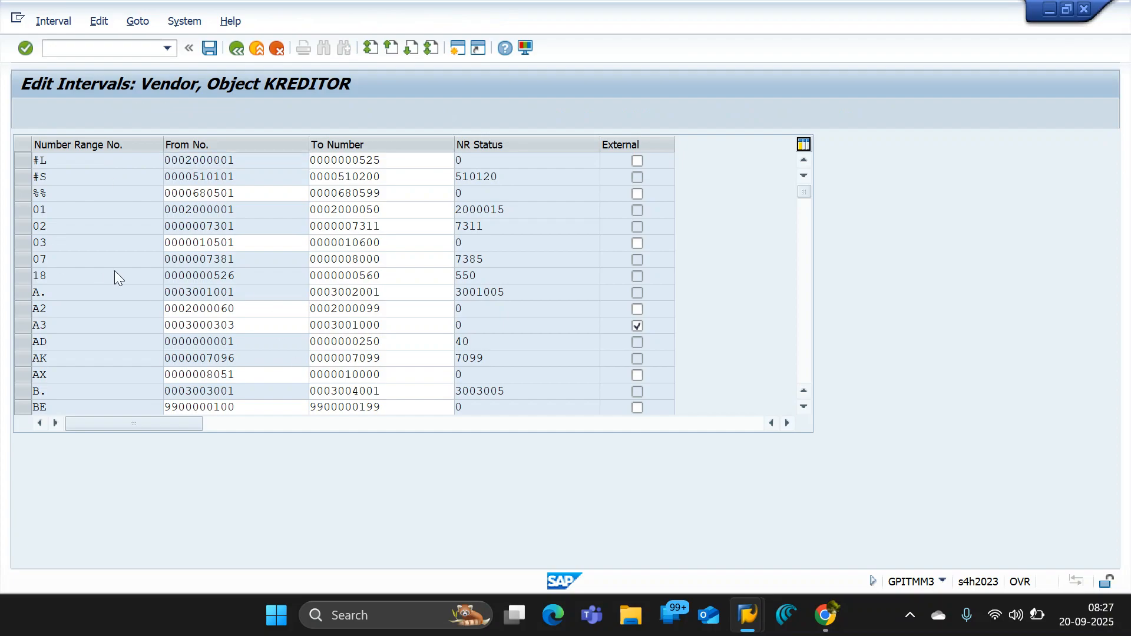
scroll(115, 270, "down", 4)
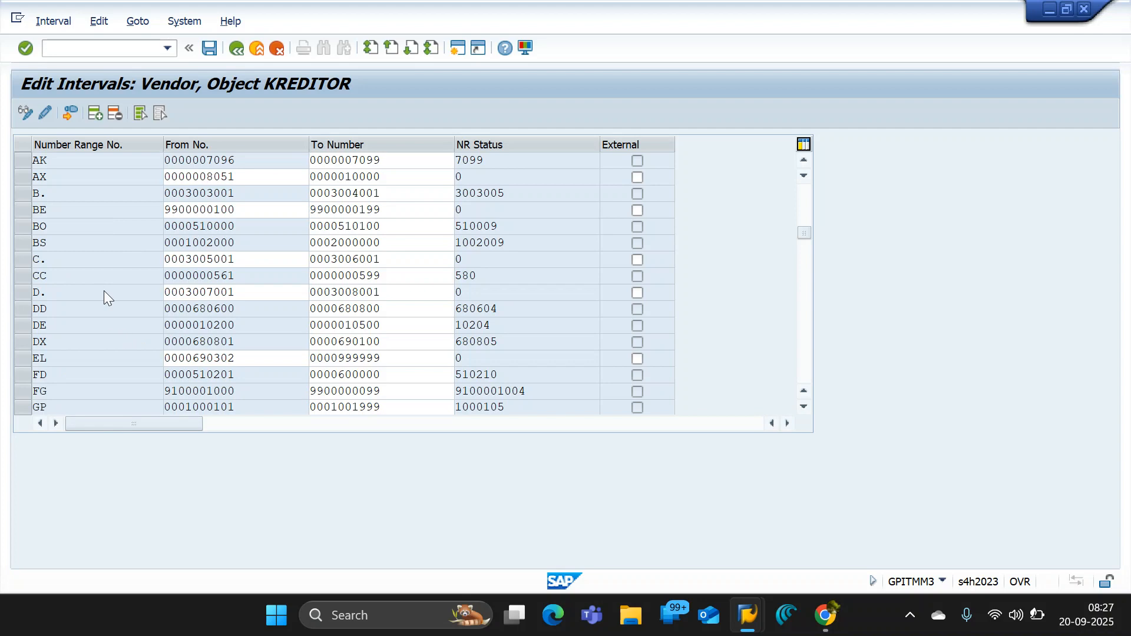
scroll(105, 291, "down", 3)
scroll(104, 291, "down", 1)
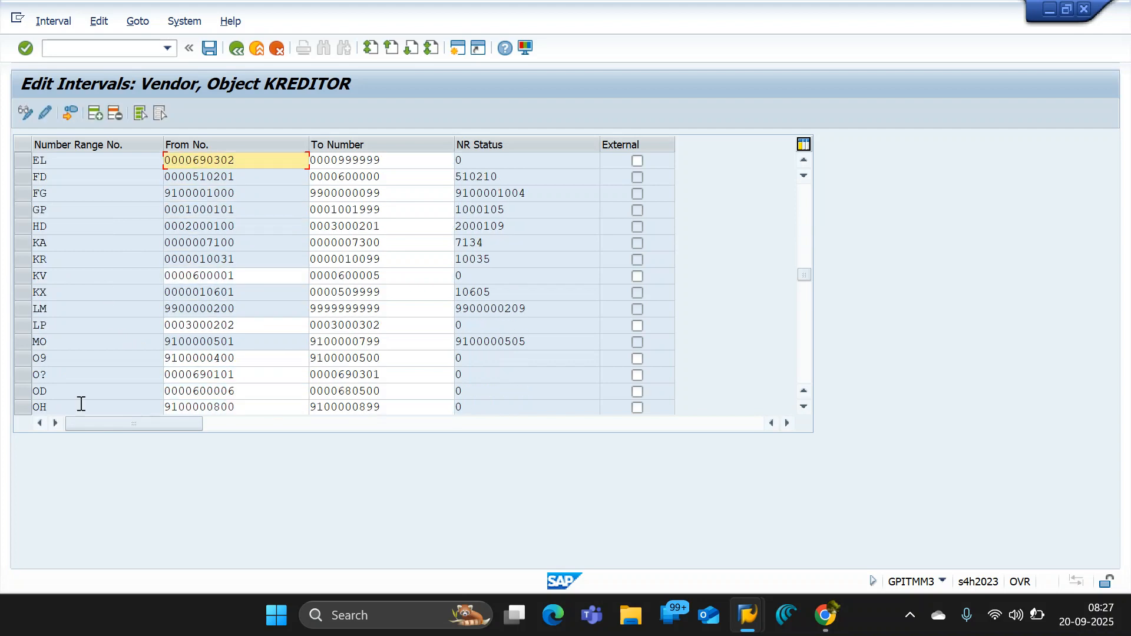
left_click(27, 358)
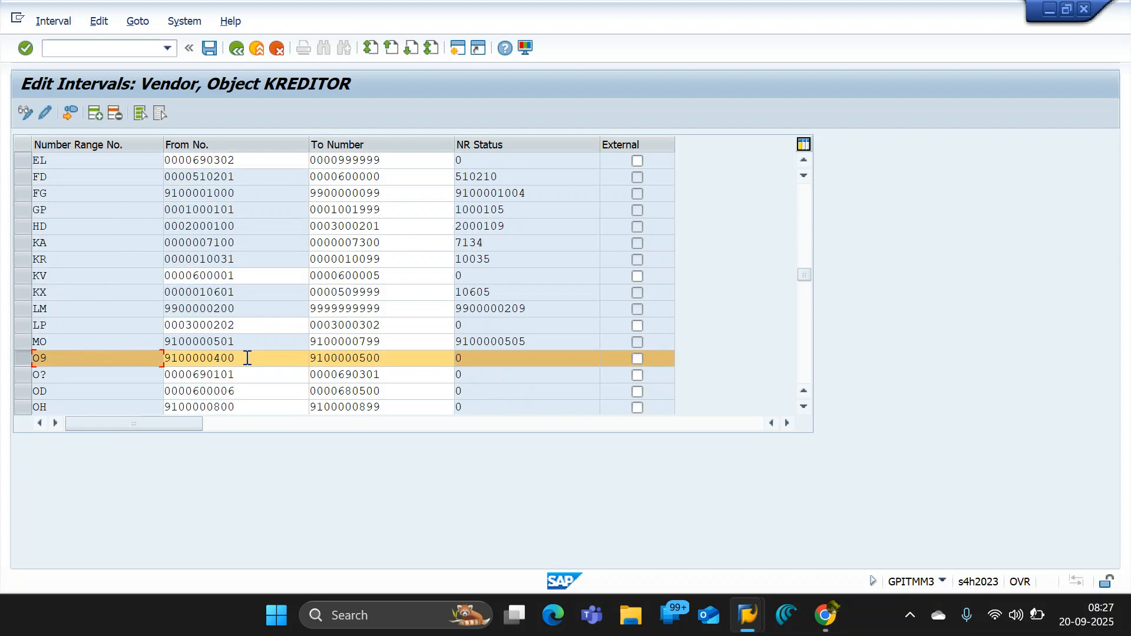
key("Tab")
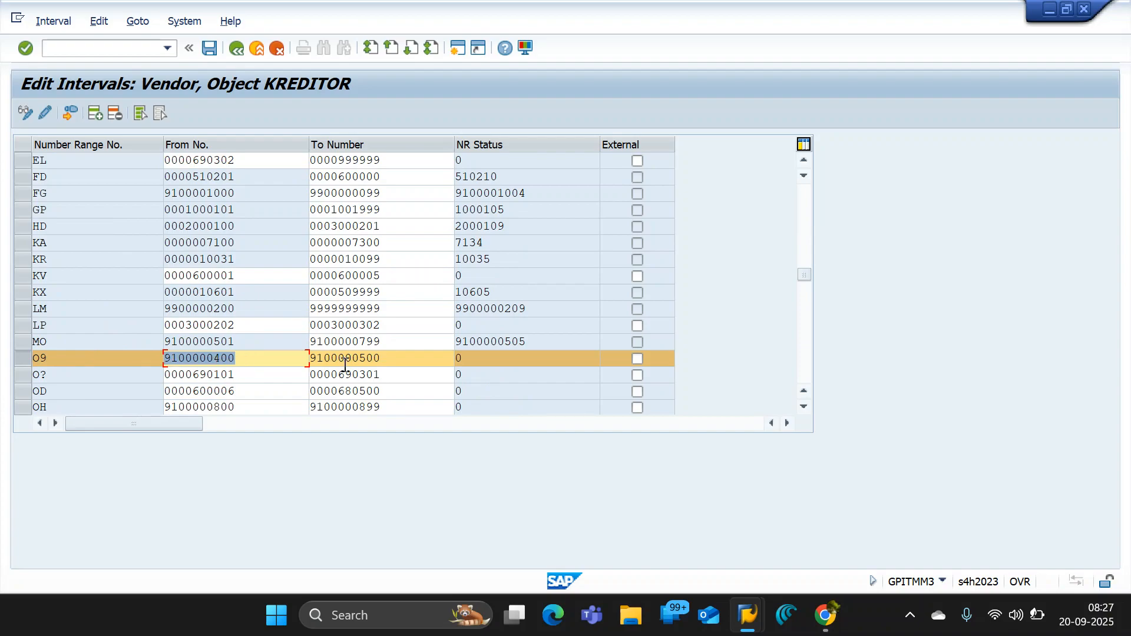
left_click(396, 359)
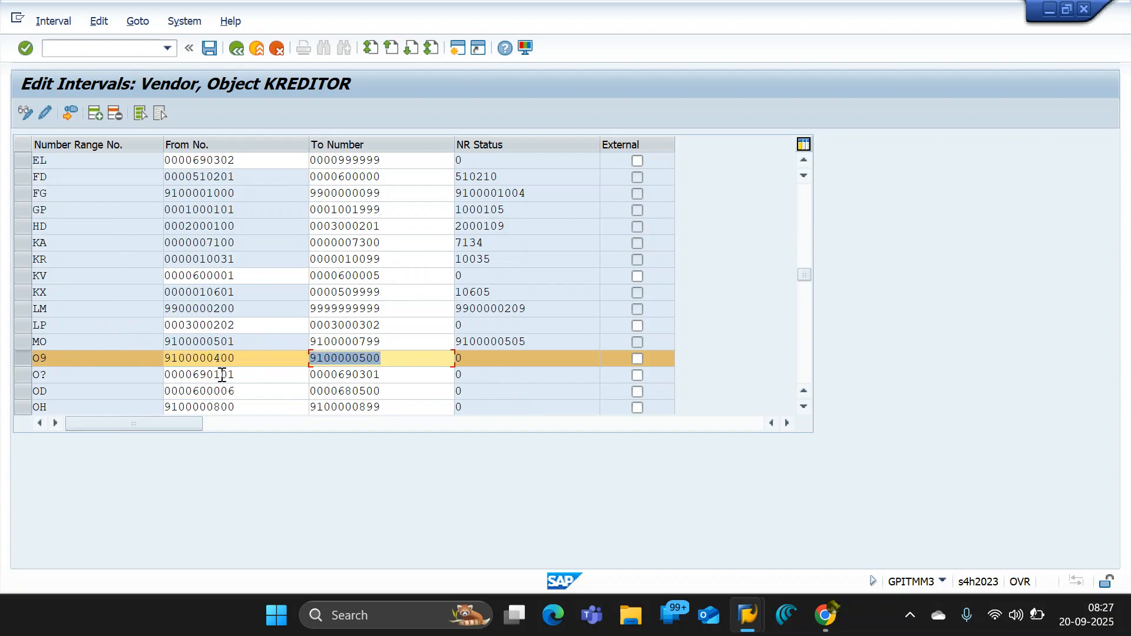
left_click(369, 361)
double_click(369, 361)
left_click(361, 361)
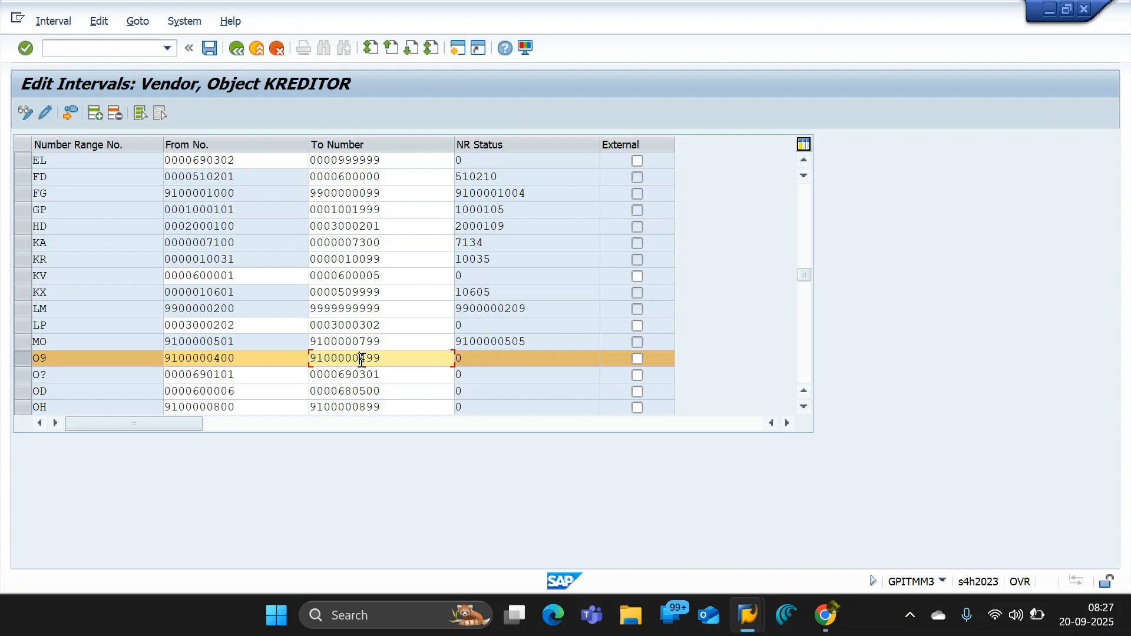
type("5")
key("Return")
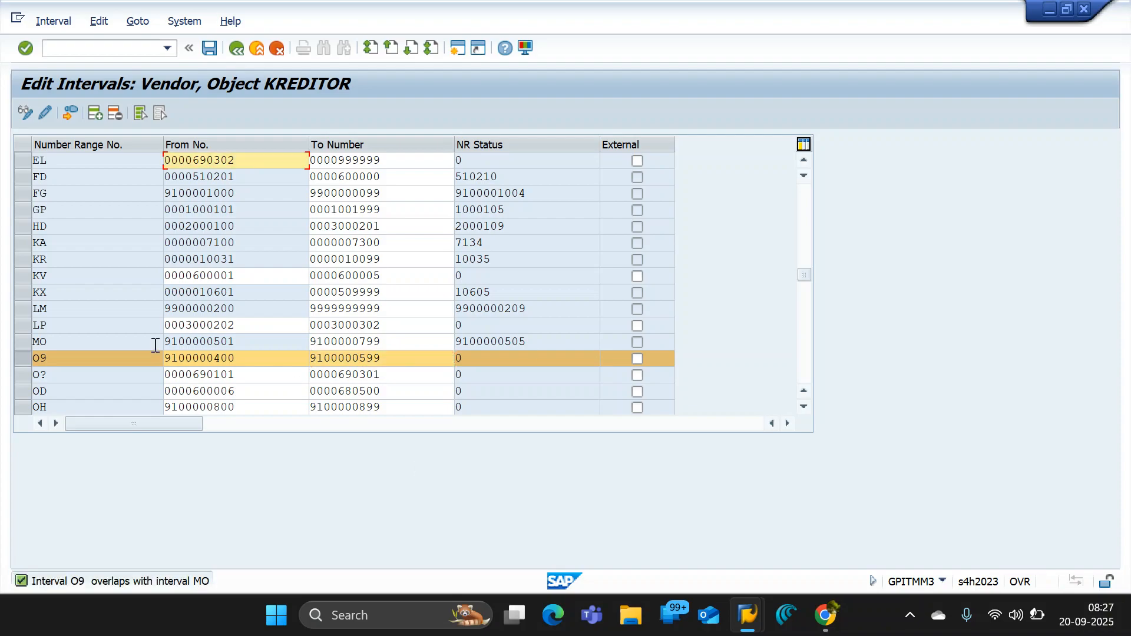
left_click(211, 49)
- Examine the intervals around O9, comparing its range with the limits and number status of interval MO
left_click(804, 406)
left_click(803, 406)
left_click(803, 406)
left_click(804, 405)
left_click(804, 406)
left_click(803, 405)
left_click(804, 406)
left_click(803, 405)
left_click(803, 406)
left_click(803, 406)
left_click(803, 406)
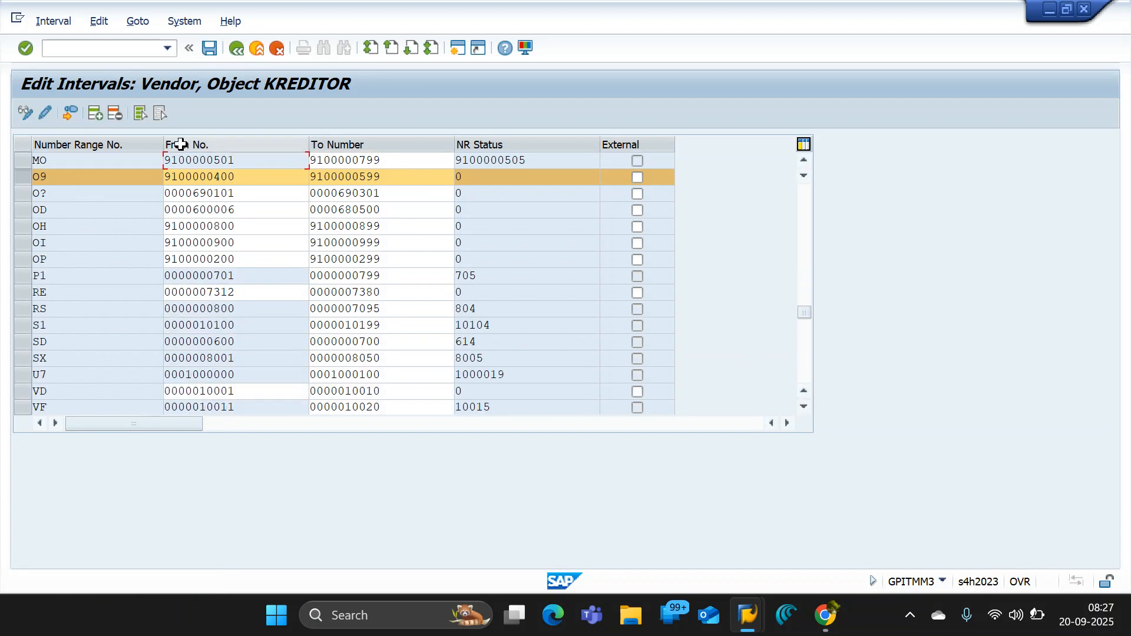
left_click(803, 159)
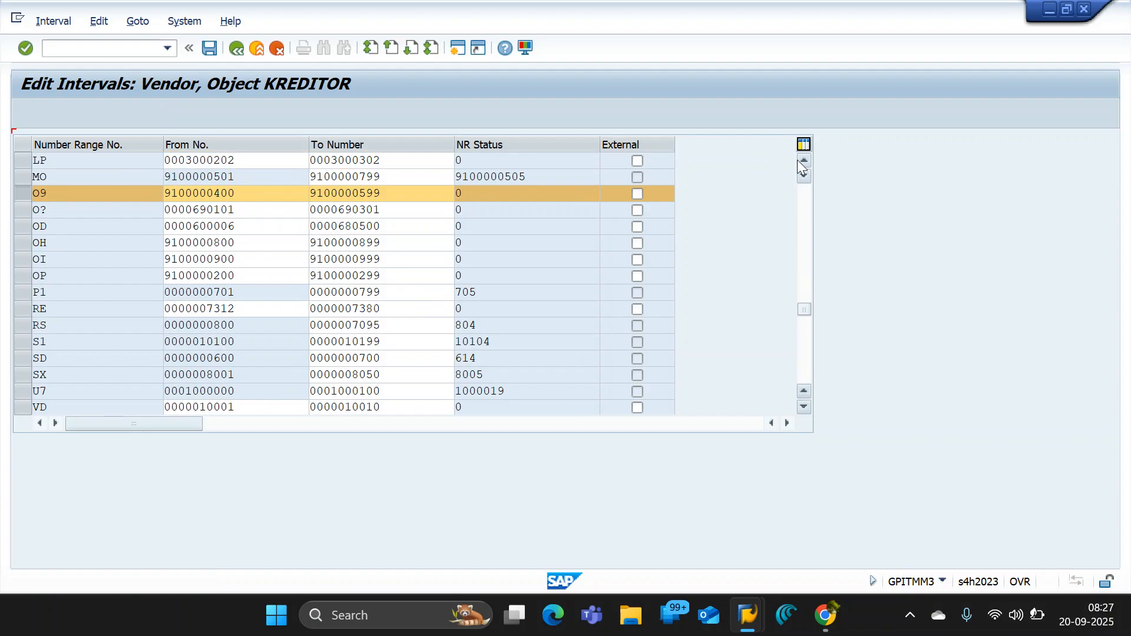
left_click(803, 160)
left_click(803, 160)
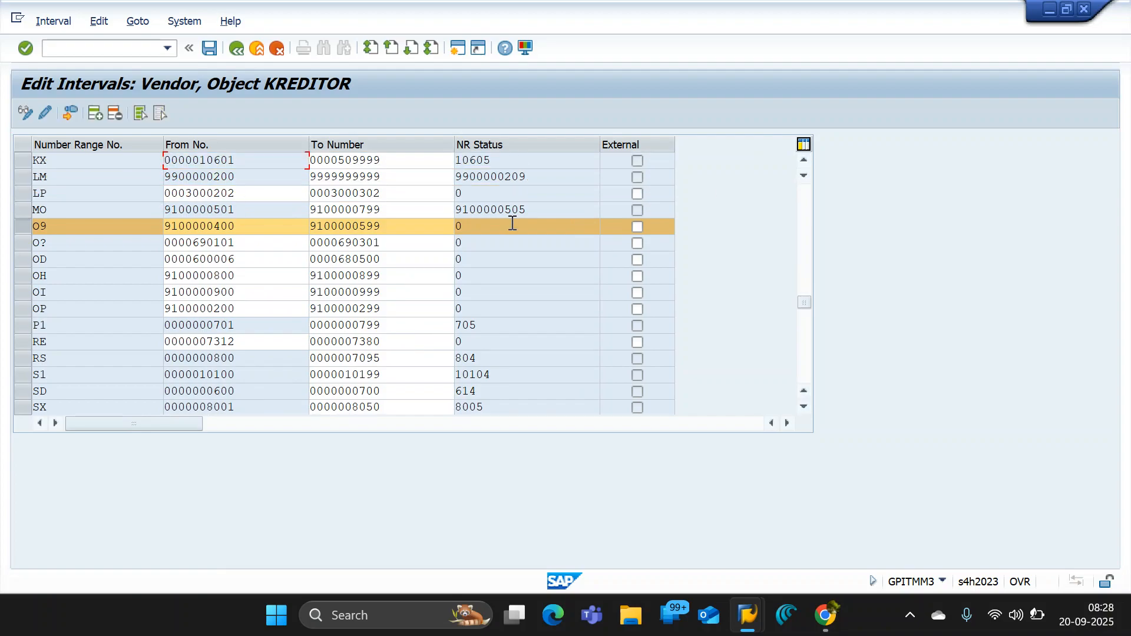
left_click_drag(537, 212, 449, 212)
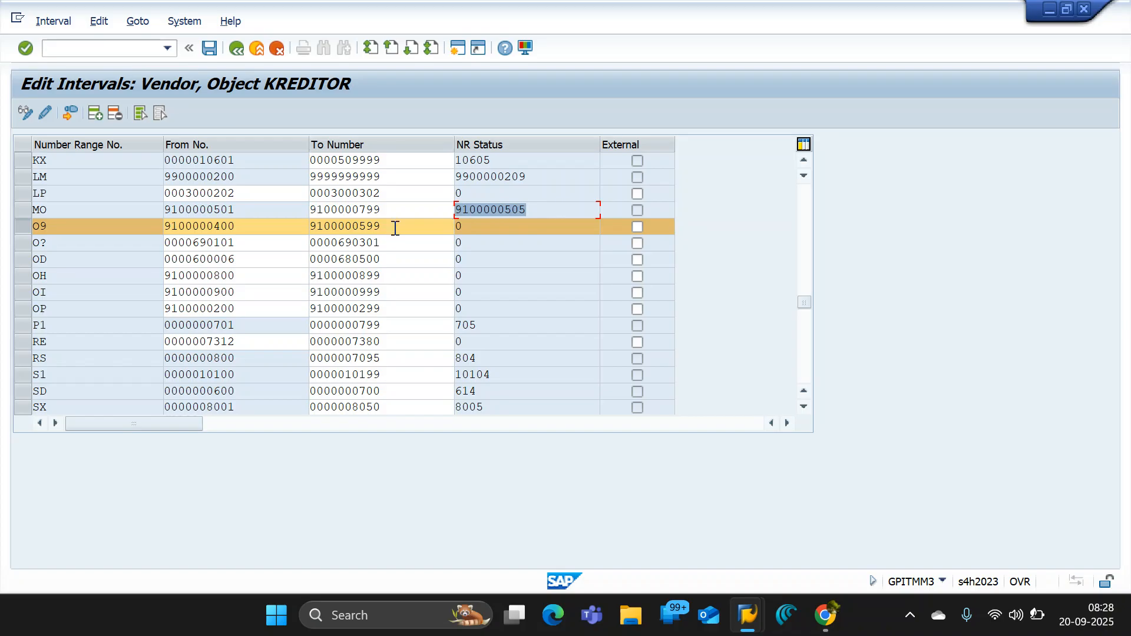
left_click(362, 226)
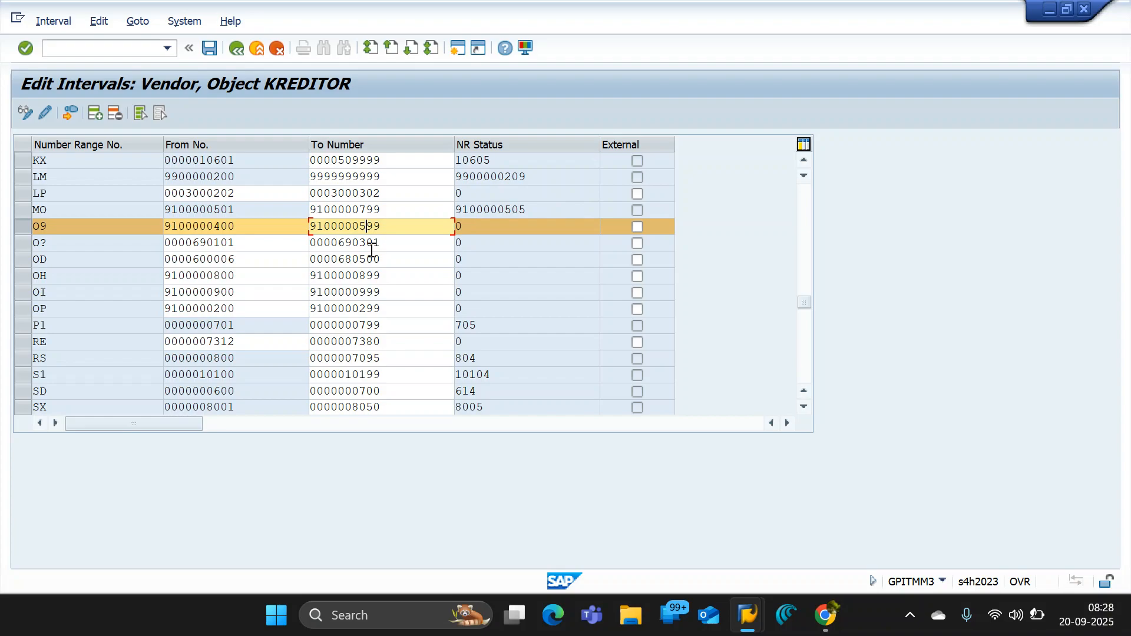
type("00")
left_click_drag(236, 210, 83, 223)
key("Return")
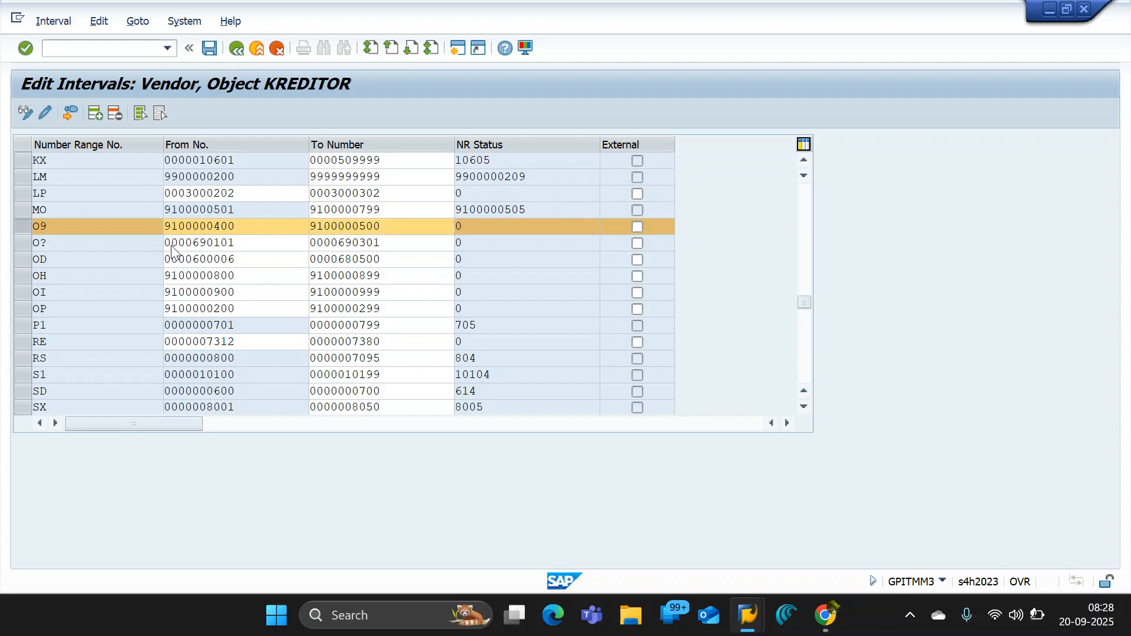
left_click(211, 49)
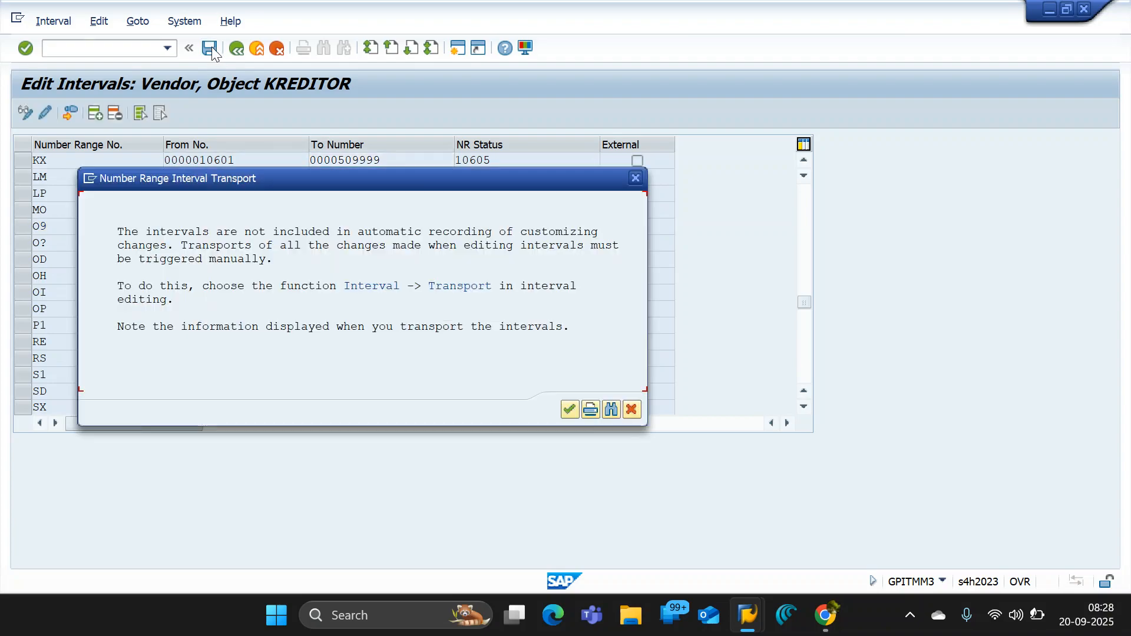
left_click(568, 411)
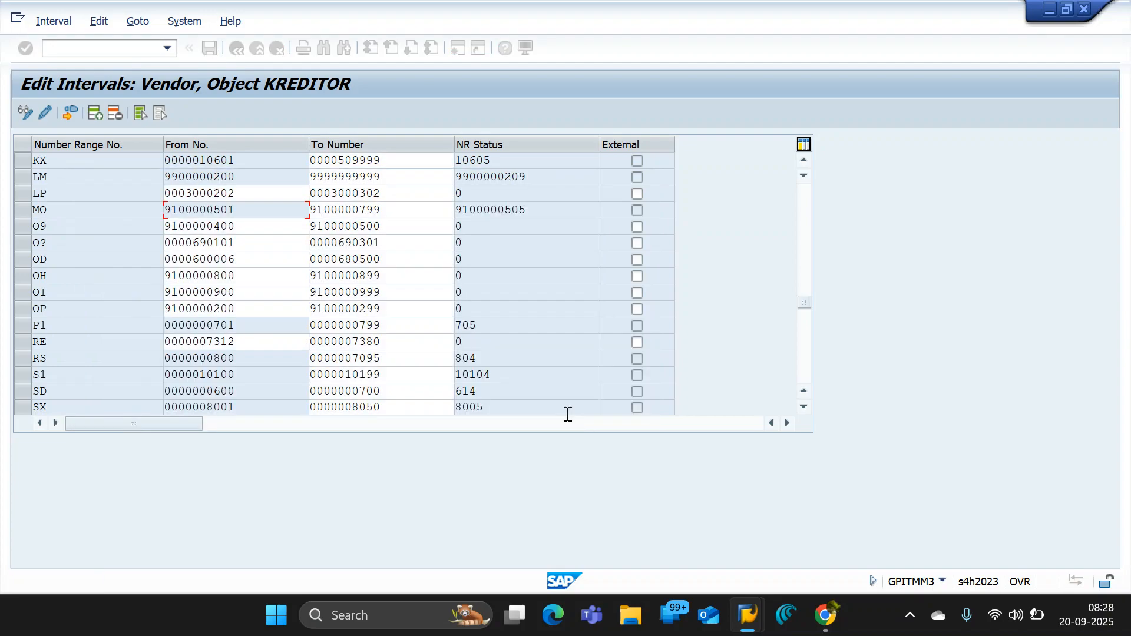
left_click(236, 49)
- Open the assignment of vendor account groups to number ranges and position the list on account group OSAG
left_click(93, 212)
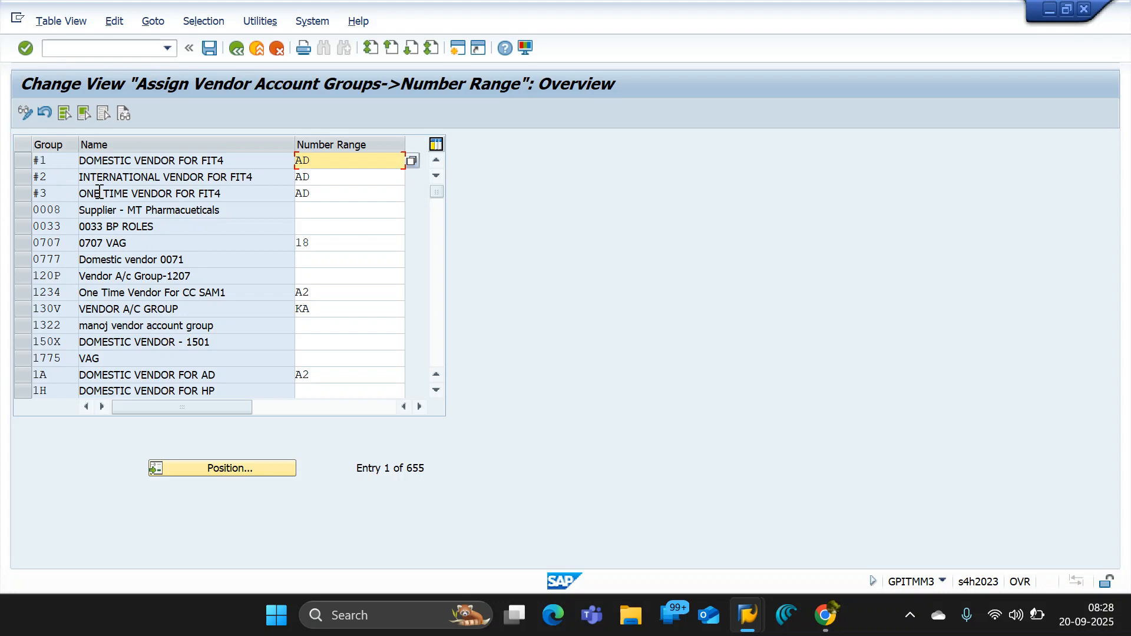
left_click_drag(64, 211, 32, 211)
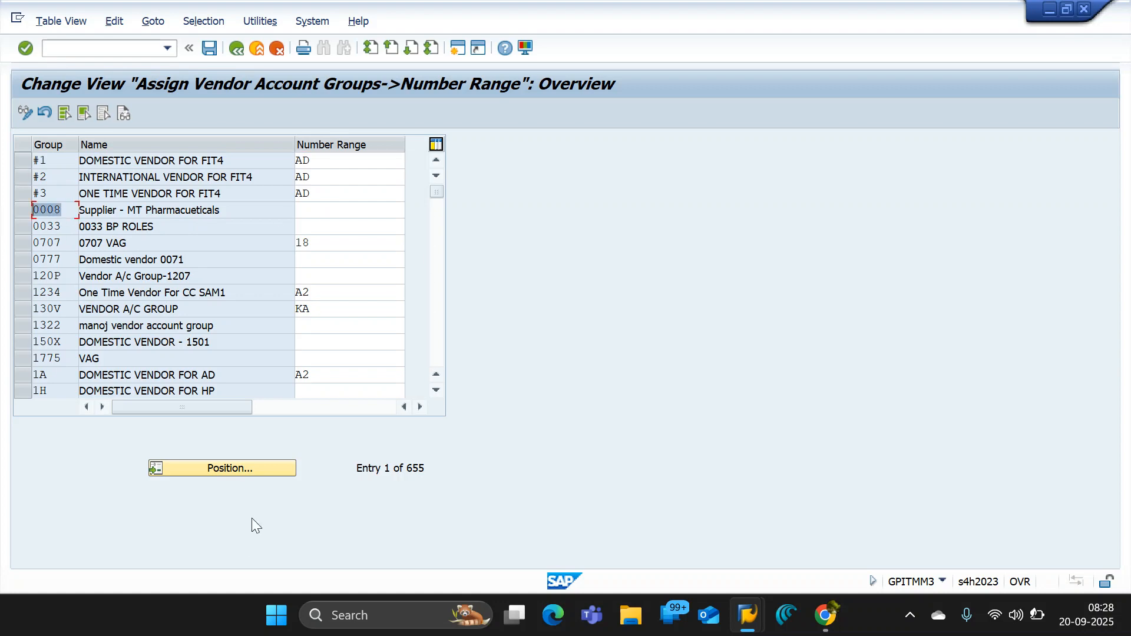
left_click(227, 469)
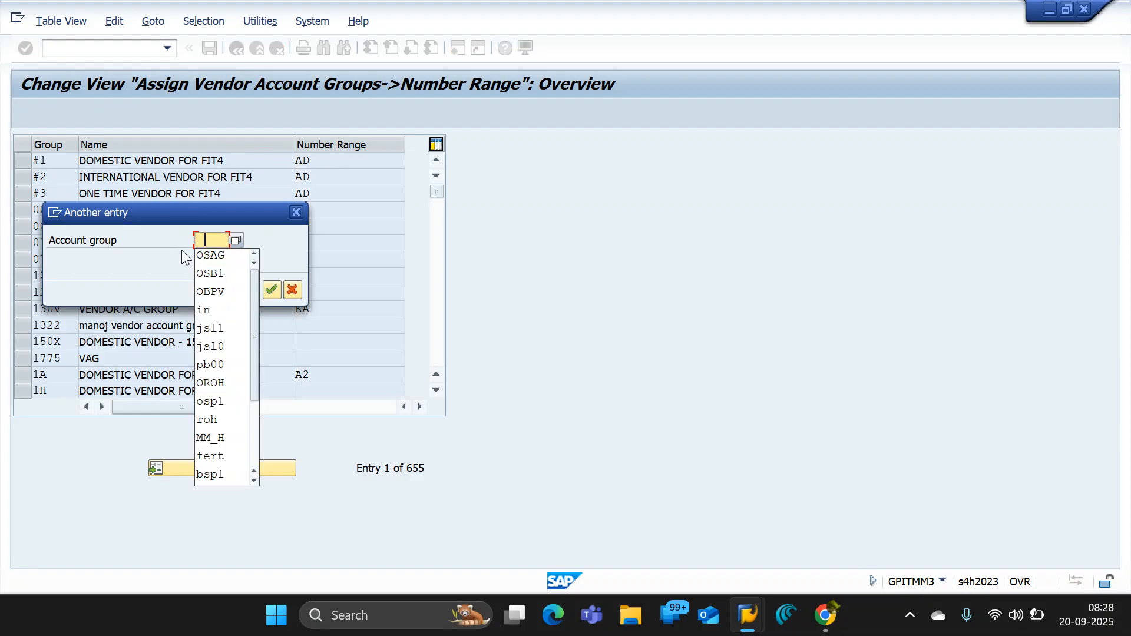
left_click(212, 256)
left_click(264, 288)
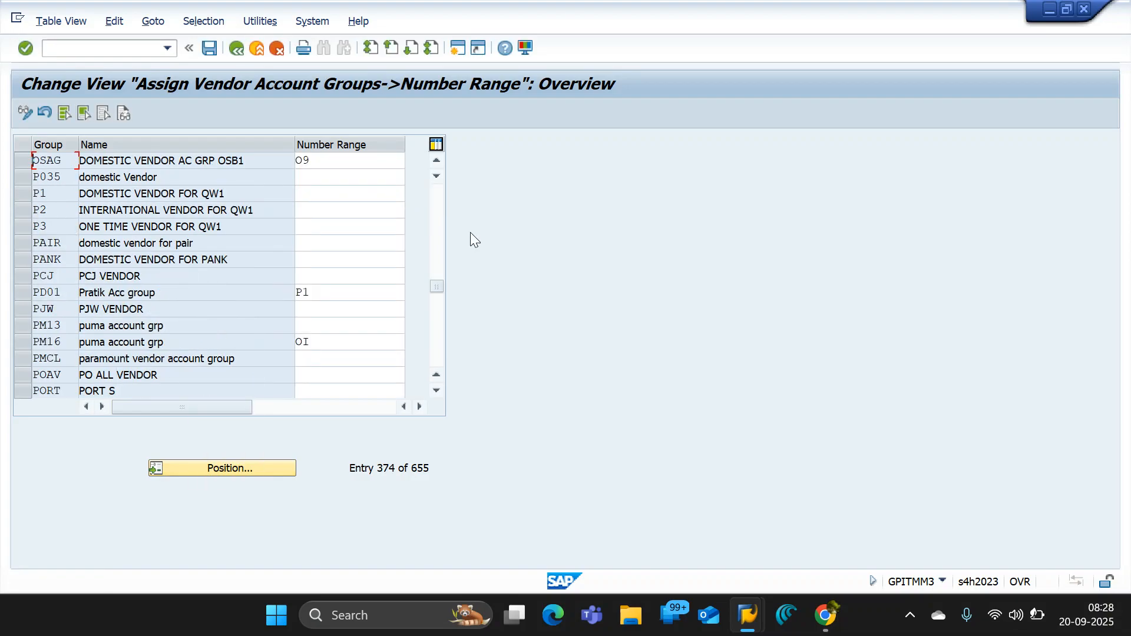
left_click(343, 164)
left_click_drag(340, 164, 209, 148)
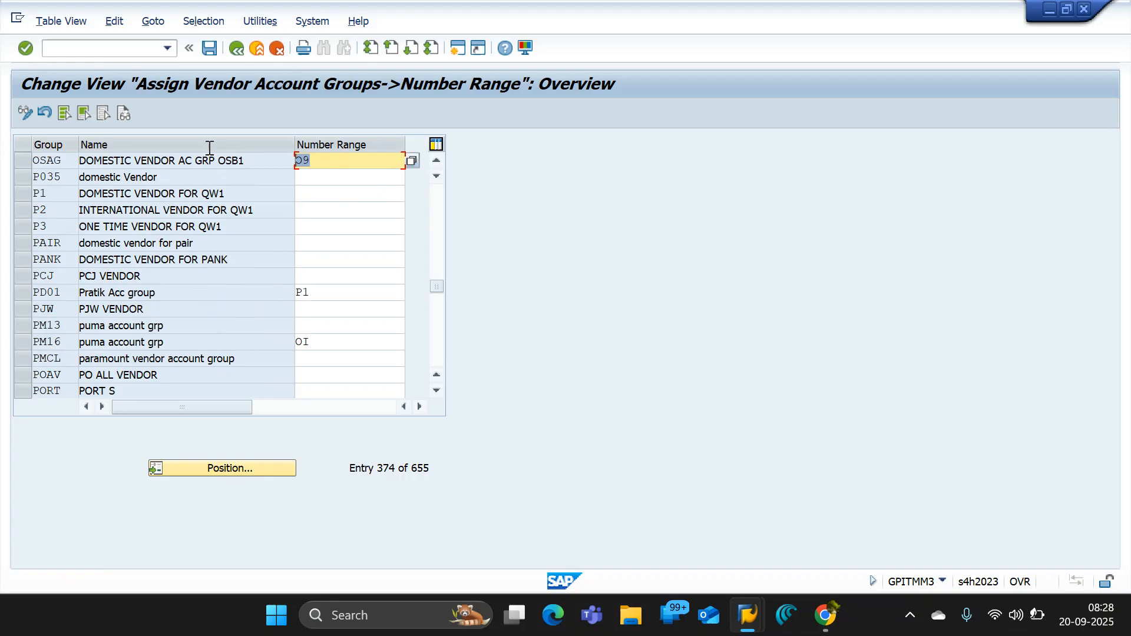
- Assign number range O9 to account group OSAG, save it with the customizing request and return to the IMG structure
left_click(412, 161)
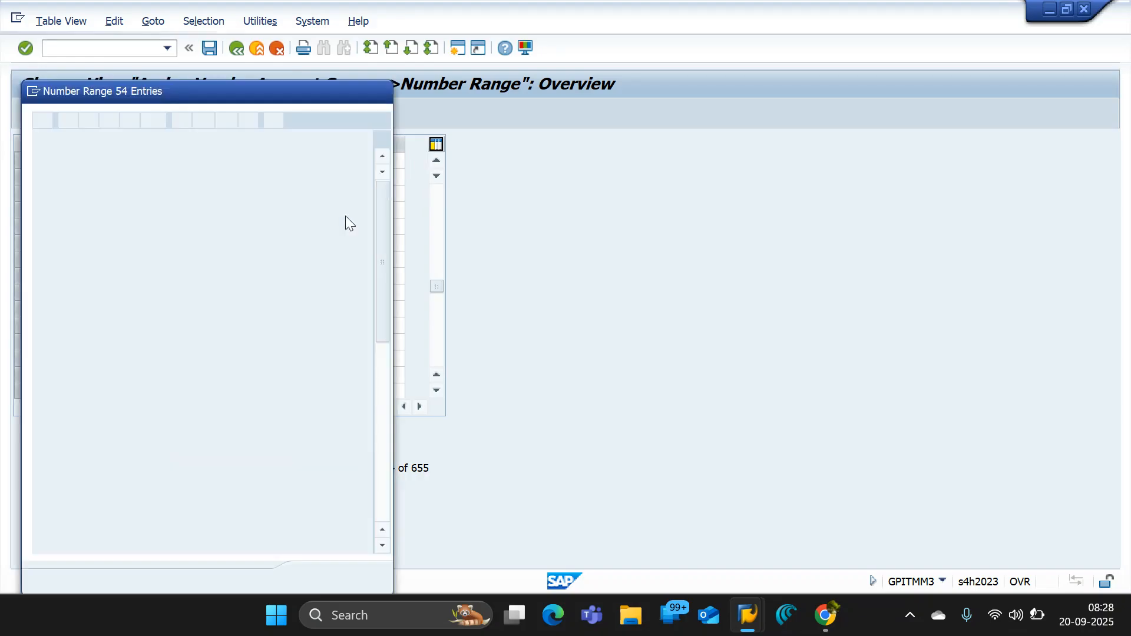
left_click_drag(384, 209, 384, 364)
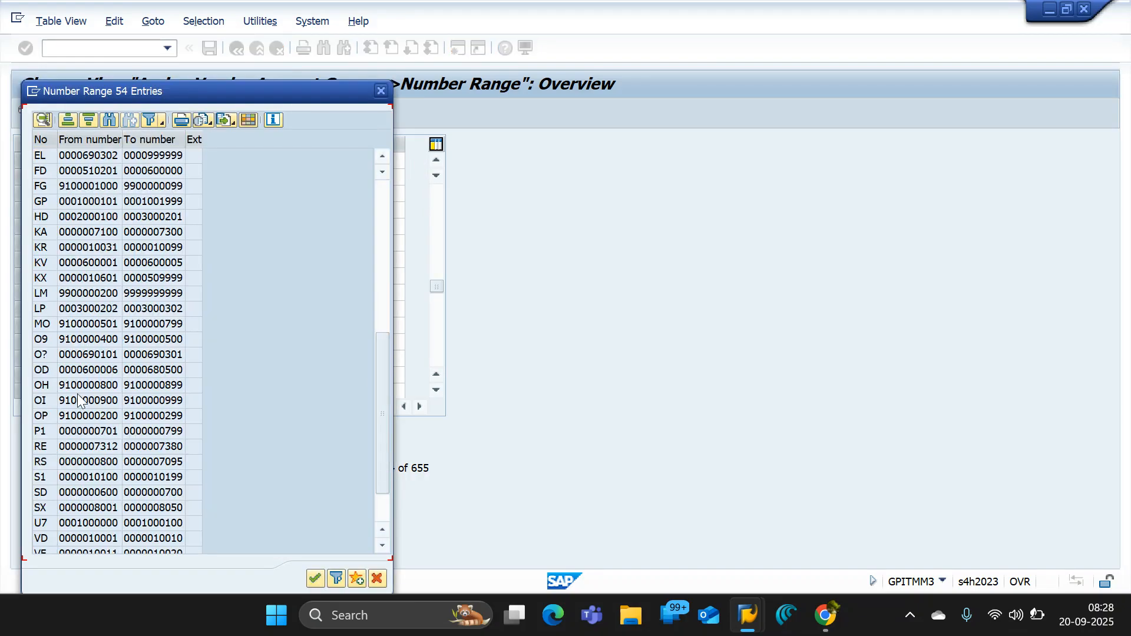
left_click(48, 339)
double_click(46, 337)
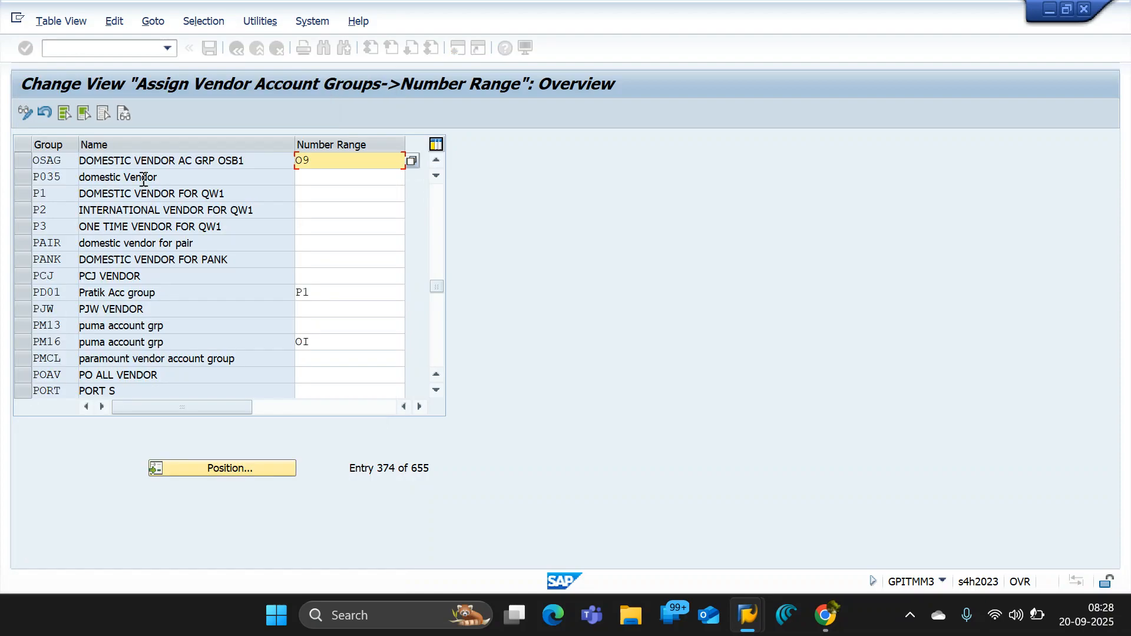
left_click(214, 49)
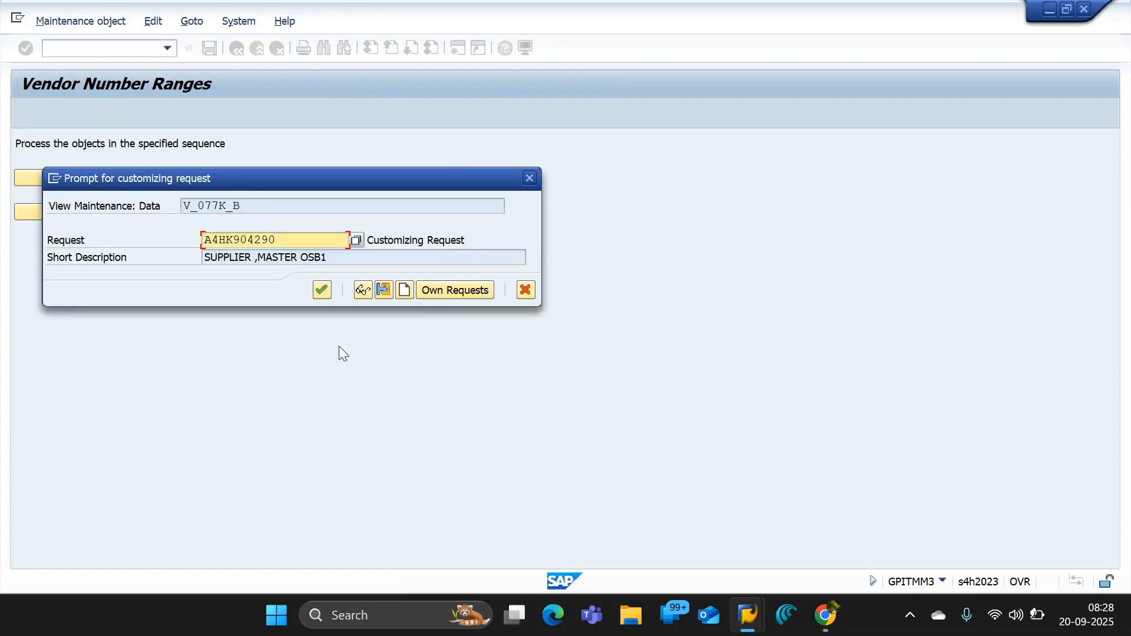
left_click(321, 289)
left_click(234, 54)
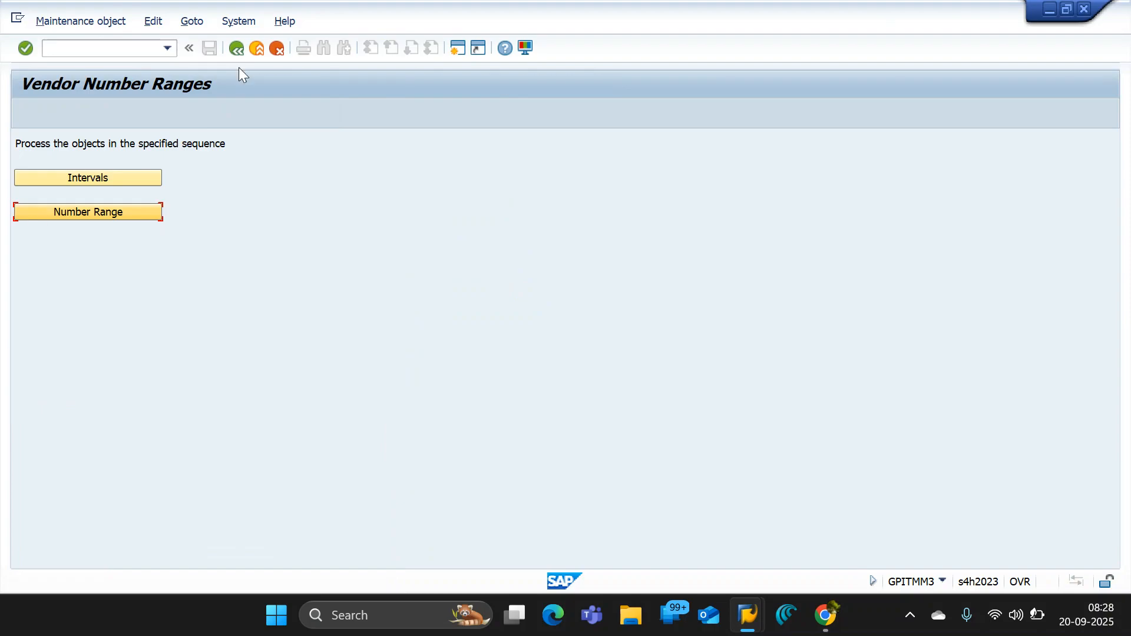
left_click(235, 47)
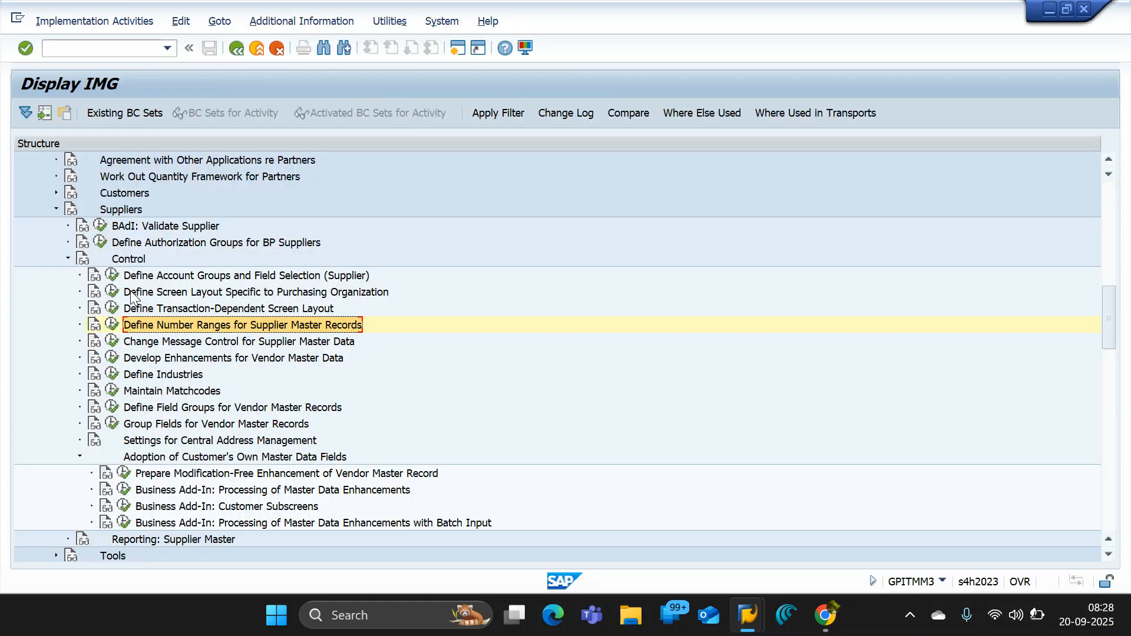
- Create a new entry in the supplier account groups with account group key OSA2
left_click(111, 275)
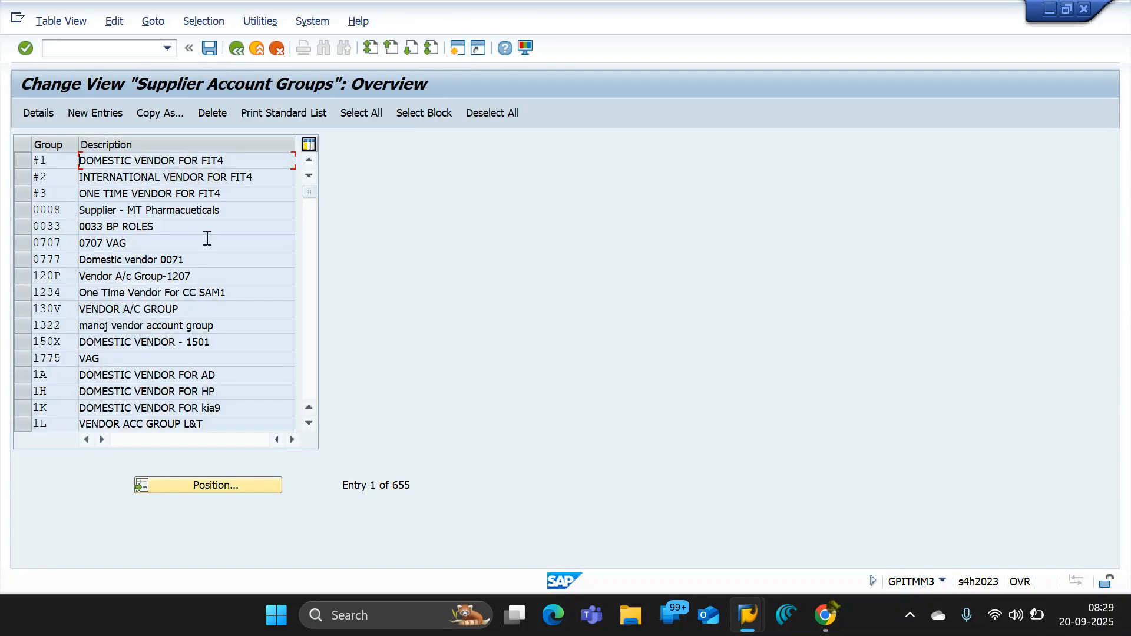
left_click(87, 114)
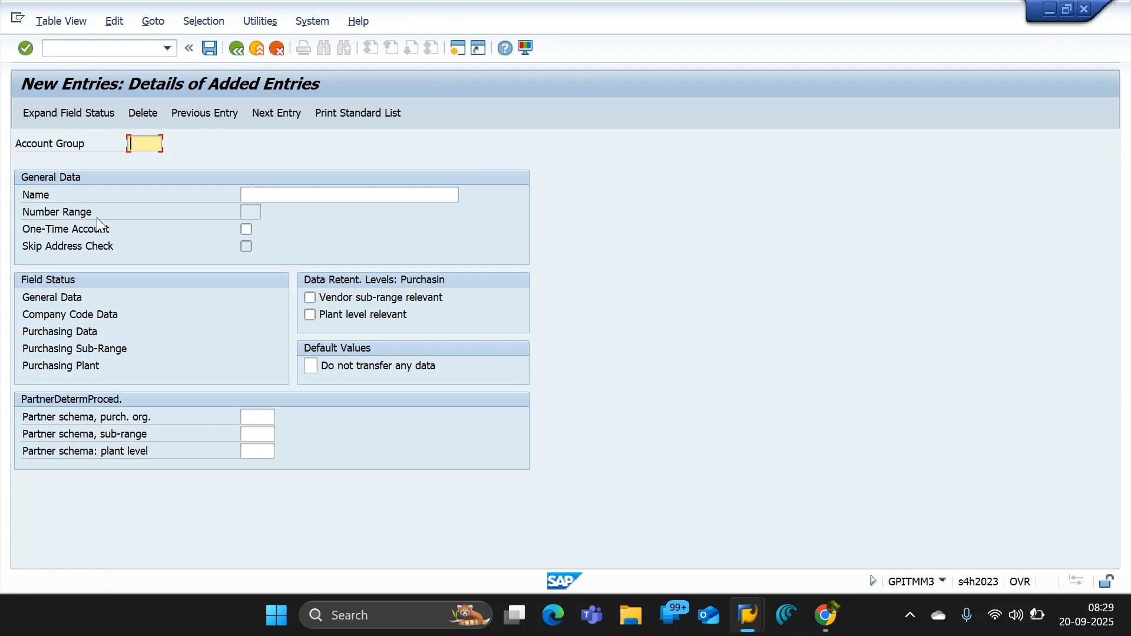
type("OSAG")
left_click_drag(152, 143, 261, 154)
type("2")
- Name account group OSA2 IMP. VENDOR AC GRP OSB1
left_click(244, 197)
left_click(260, 208)
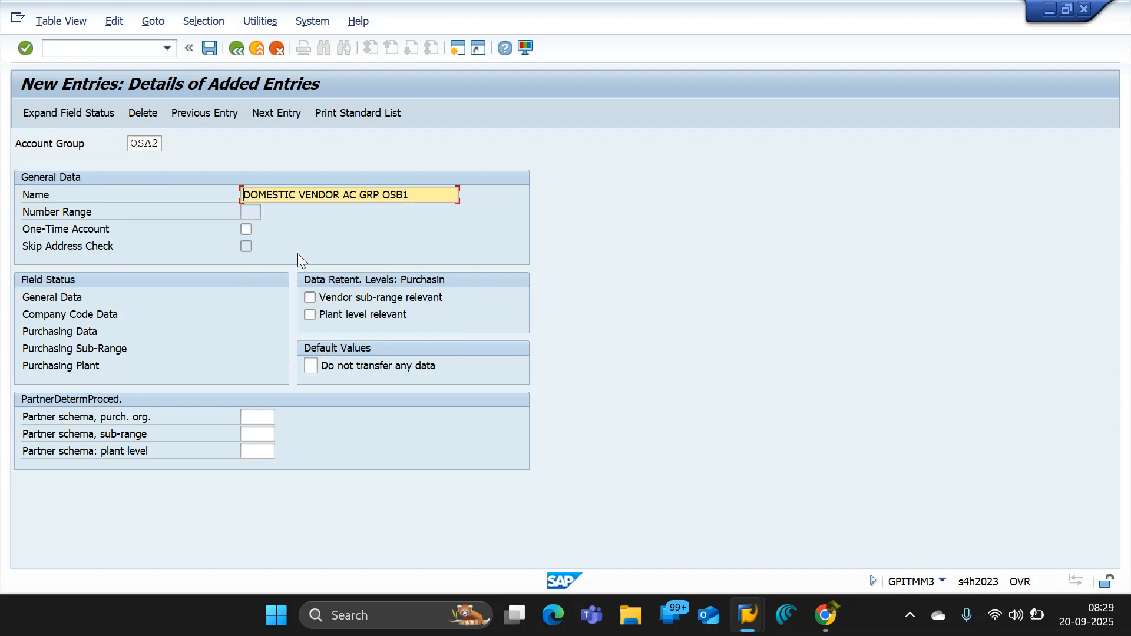
key("Caps_Lock")
type("IMP")
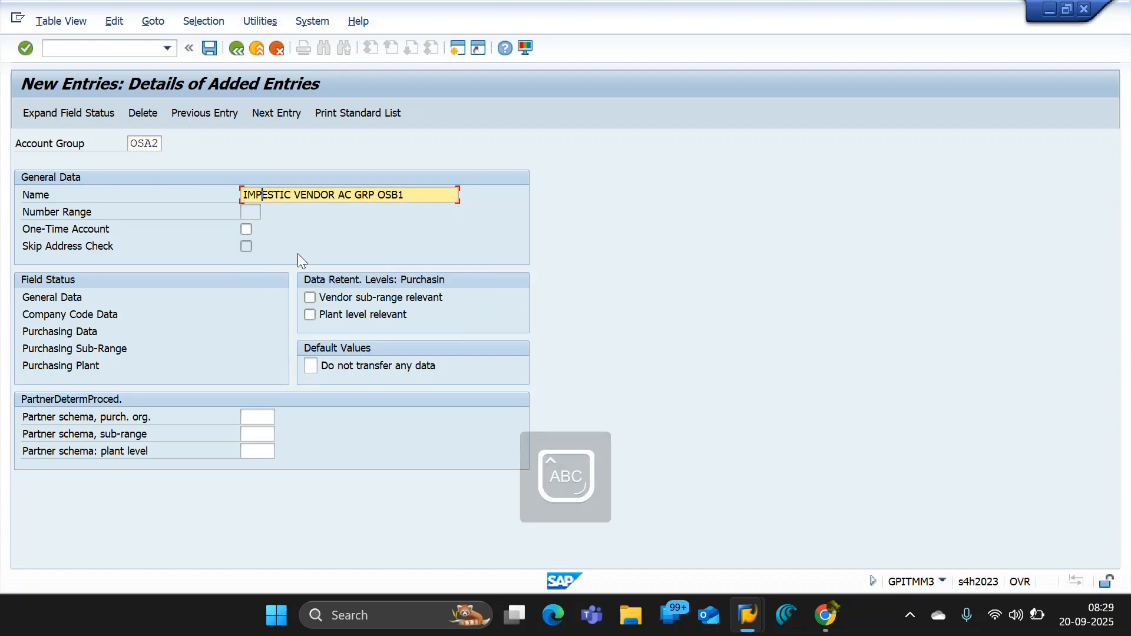
key("Delete")
type(".")
key("Delete")
key("Delete")
key("Delete")
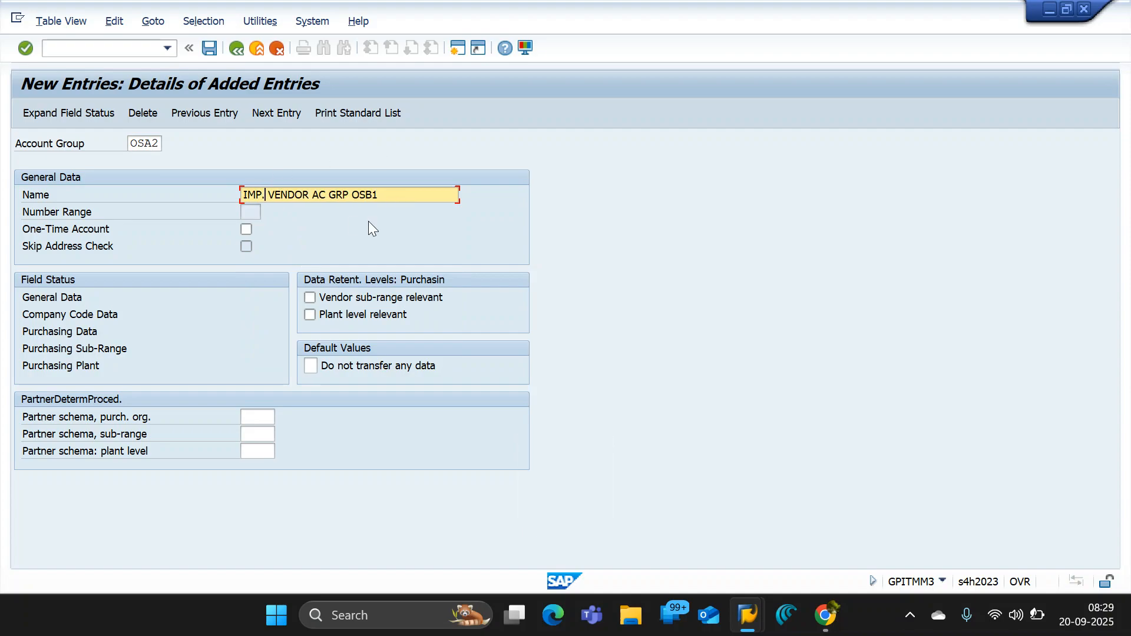
left_click_drag(384, 197, 222, 198)
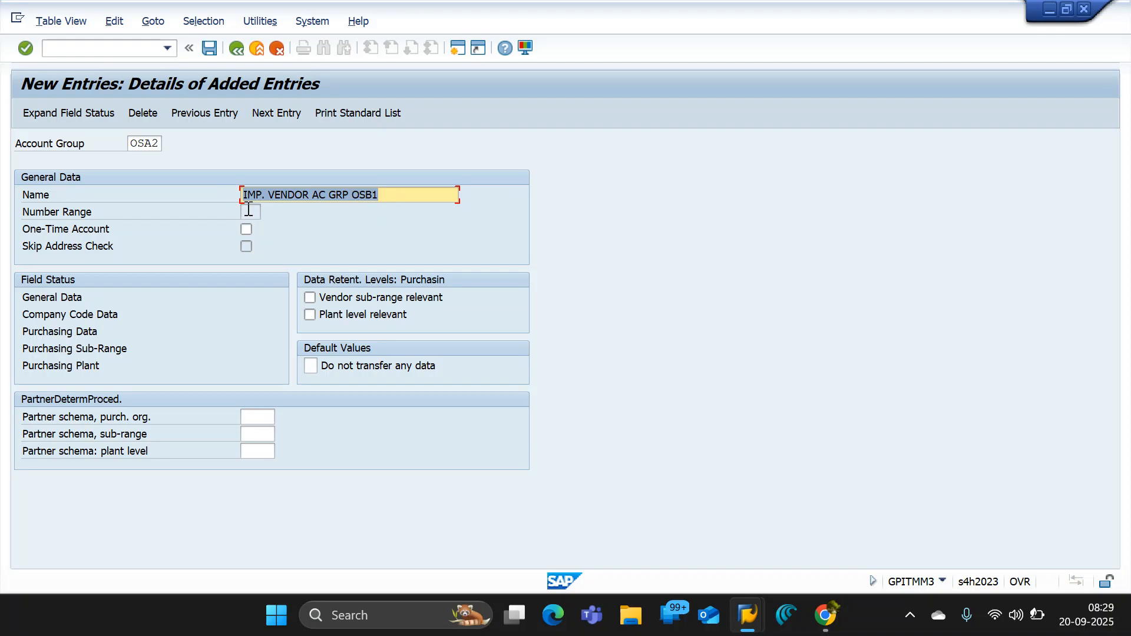
left_click(253, 213)
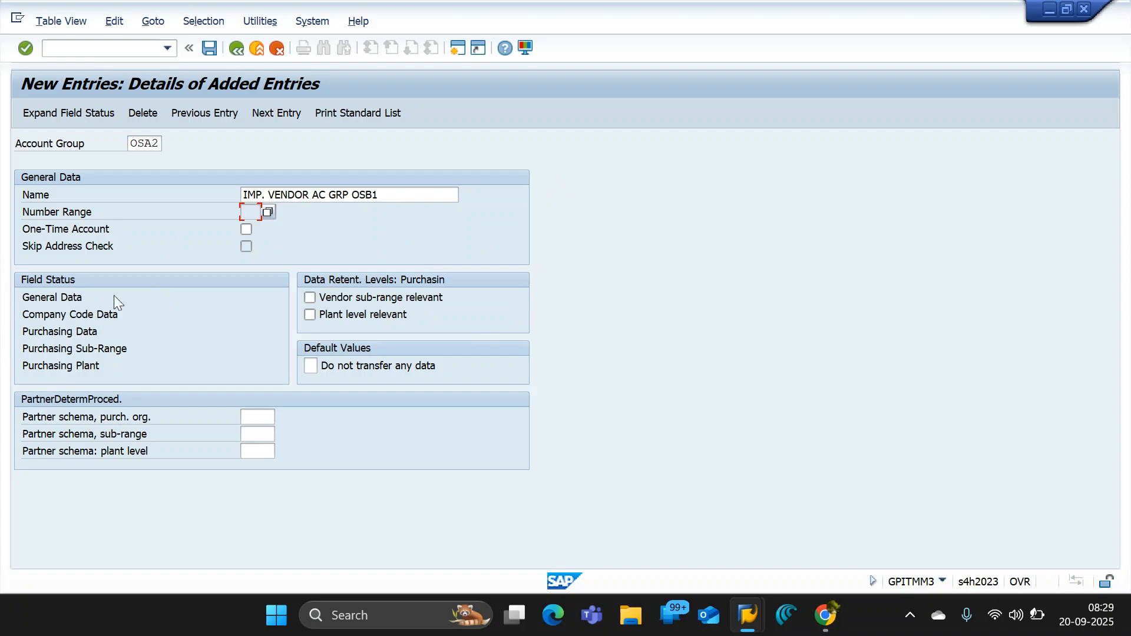
- In the general data field status of account group OSA2, make the District address field a required entry and save
key("Return")
key("Return")
double_click(51, 297)
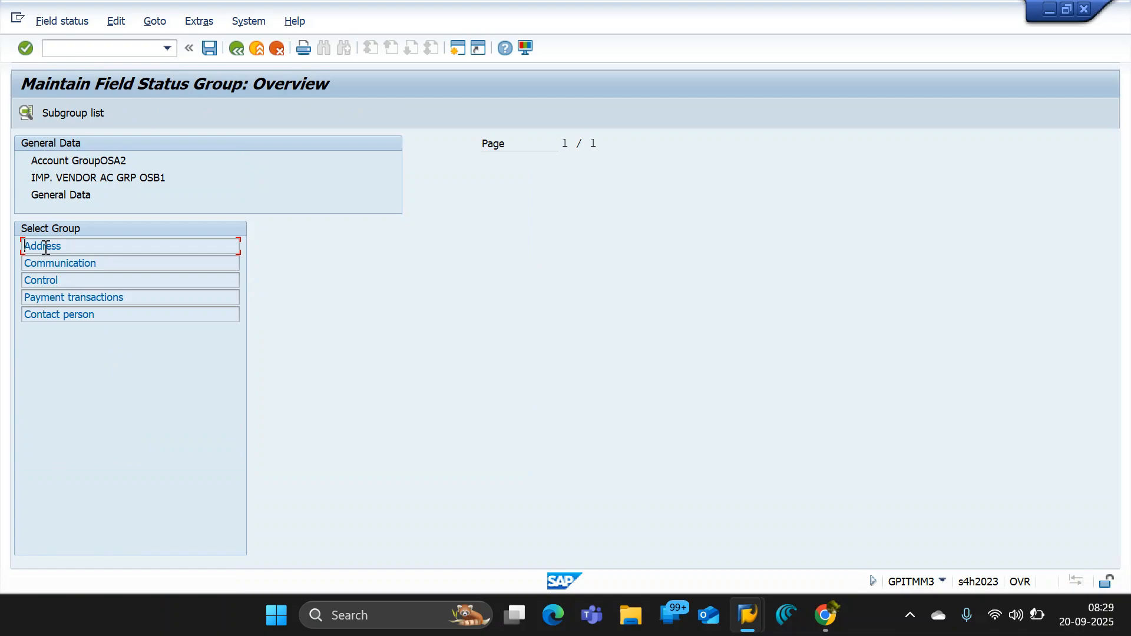
double_click(51, 245)
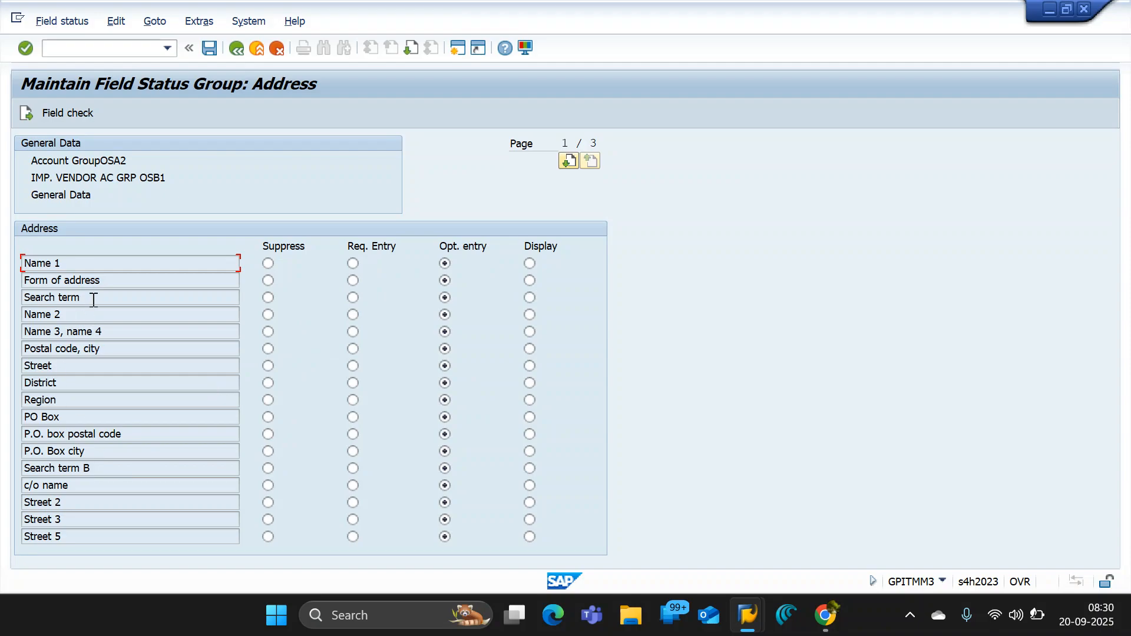
left_click_drag(93, 299, 5, 282)
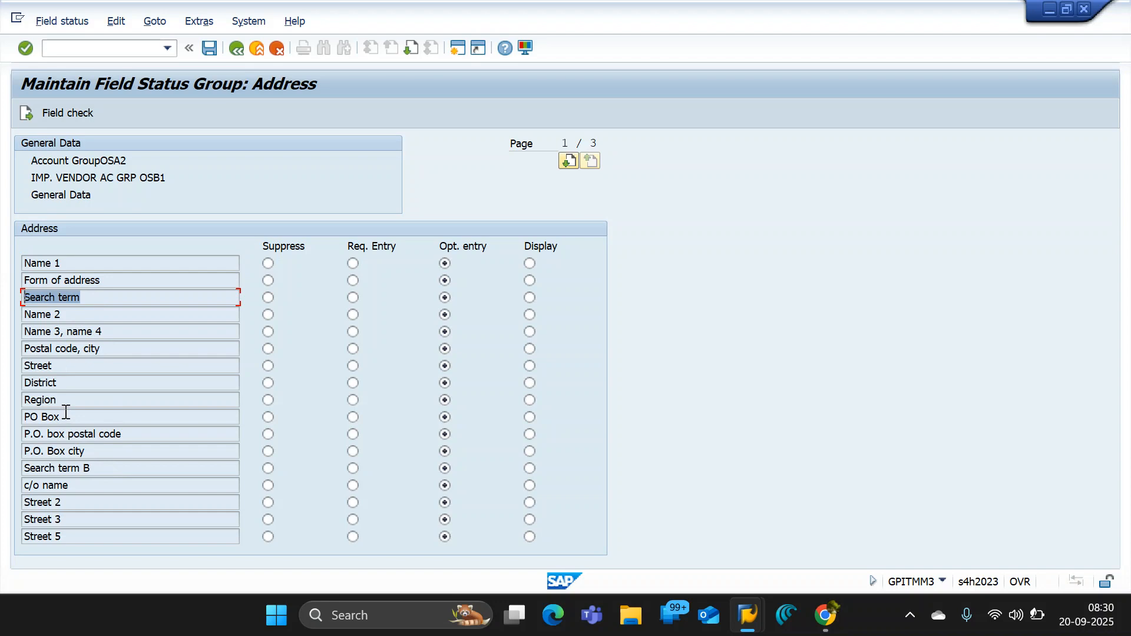
left_click_drag(71, 383, 5, 377)
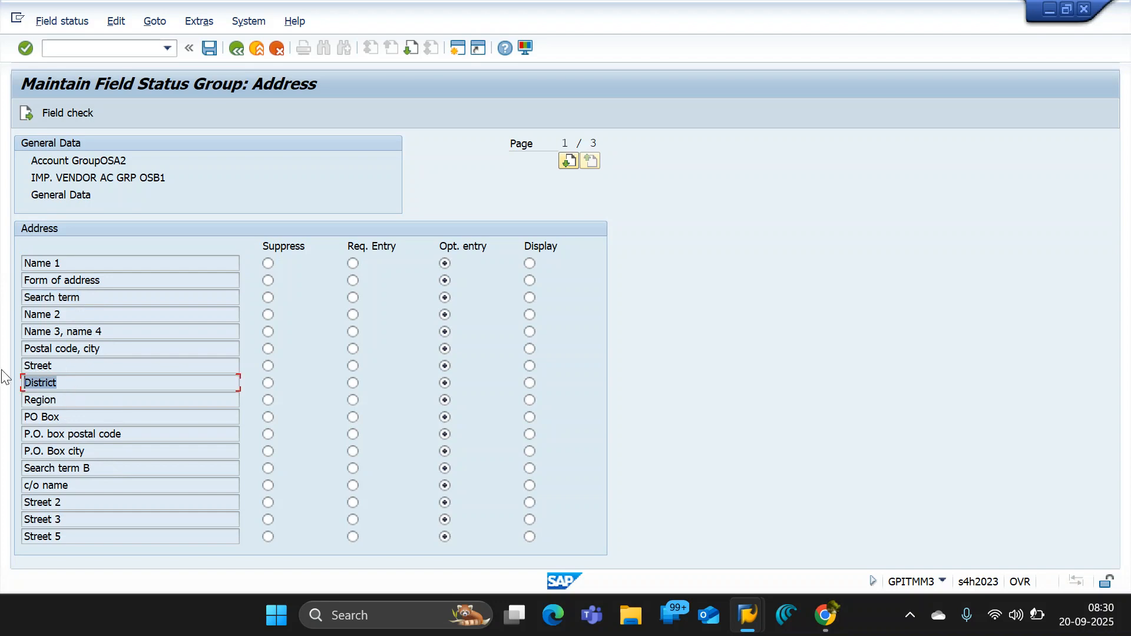
left_click(352, 383)
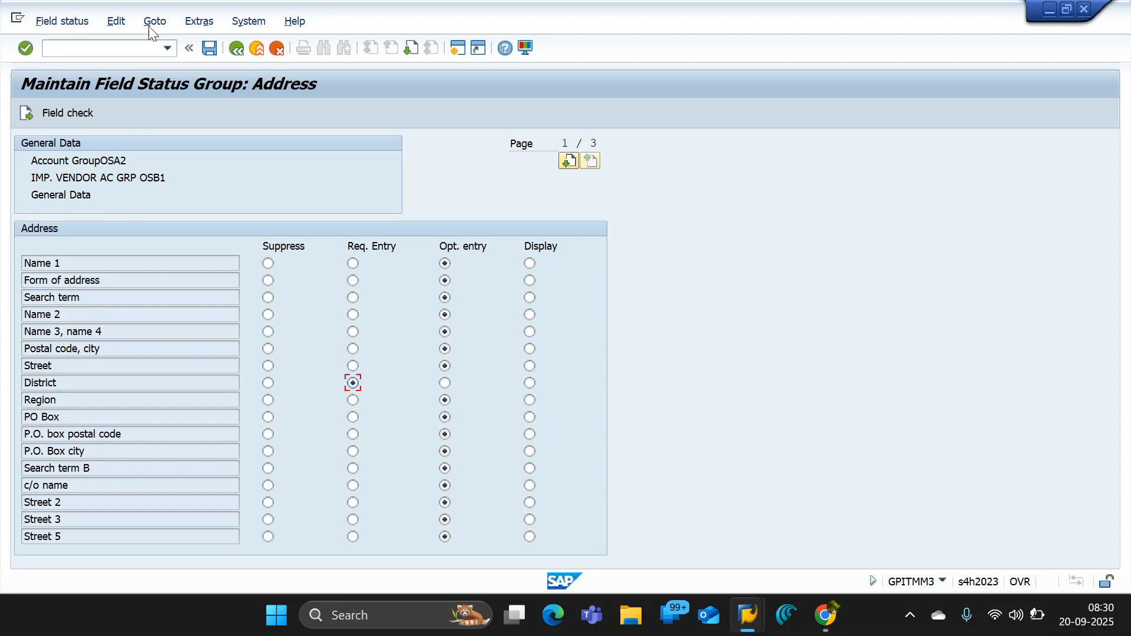
left_click(210, 48)
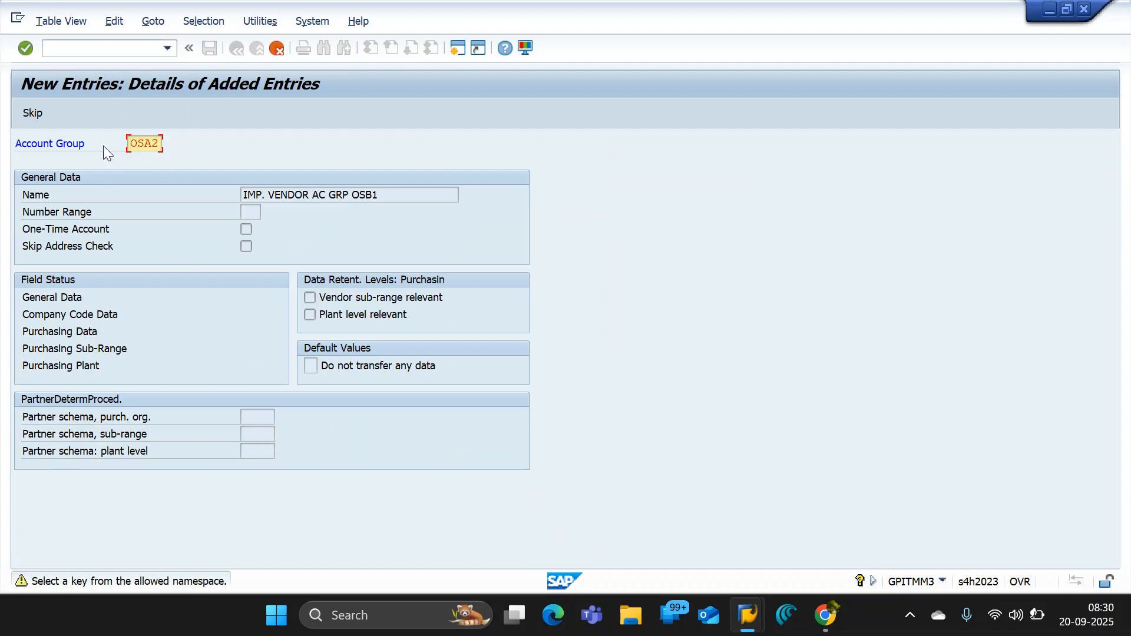
- Capture a screen snip of the account group OSA2 details, covering its key and general data
left_click_drag(129, 144, 207, 139)
key("super+shift+s")
left_click_drag(1, 121, 580, 306)
- Switch to the GPIT_B06_ENTERPRISE STRUCTURE document in Google Docs and paste the snip on a new line below the OSAG account group screenshot
mouse_move(825, 618)
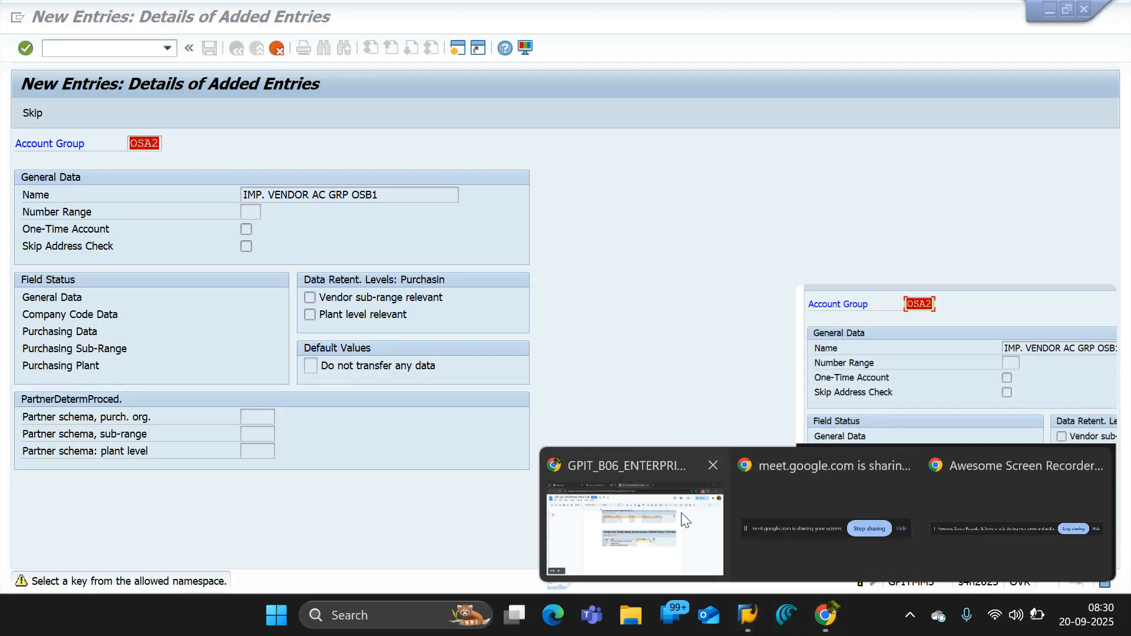
left_click(648, 506)
scroll(507, 405, "up", 6)
scroll(512, 395, "down", 2)
left_click(703, 305)
left_click(835, 268)
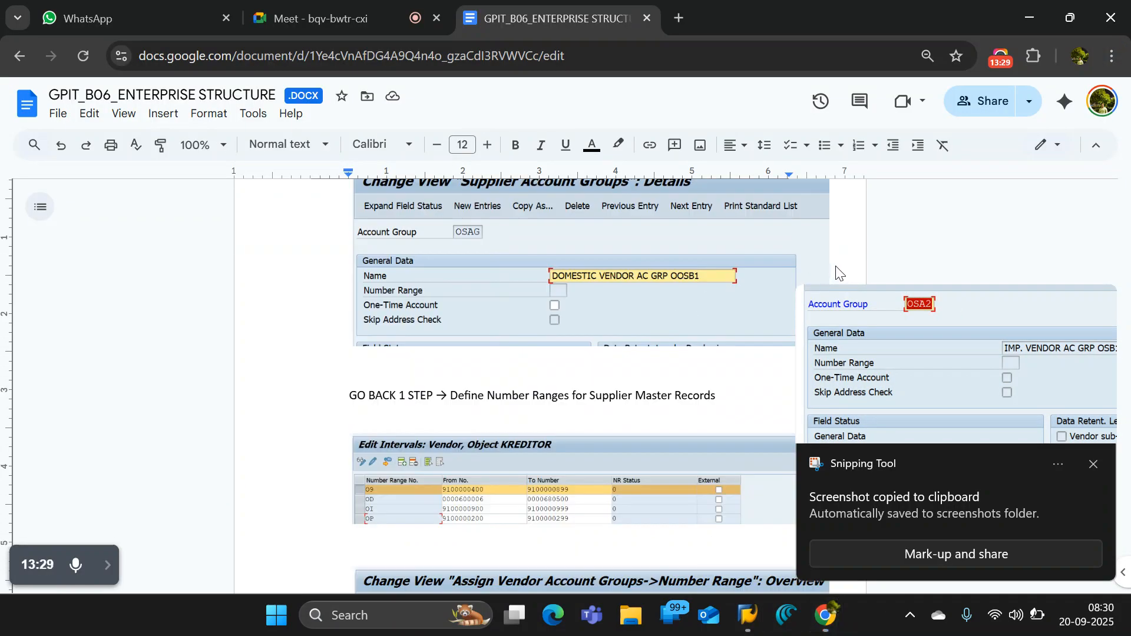
left_click(1092, 464)
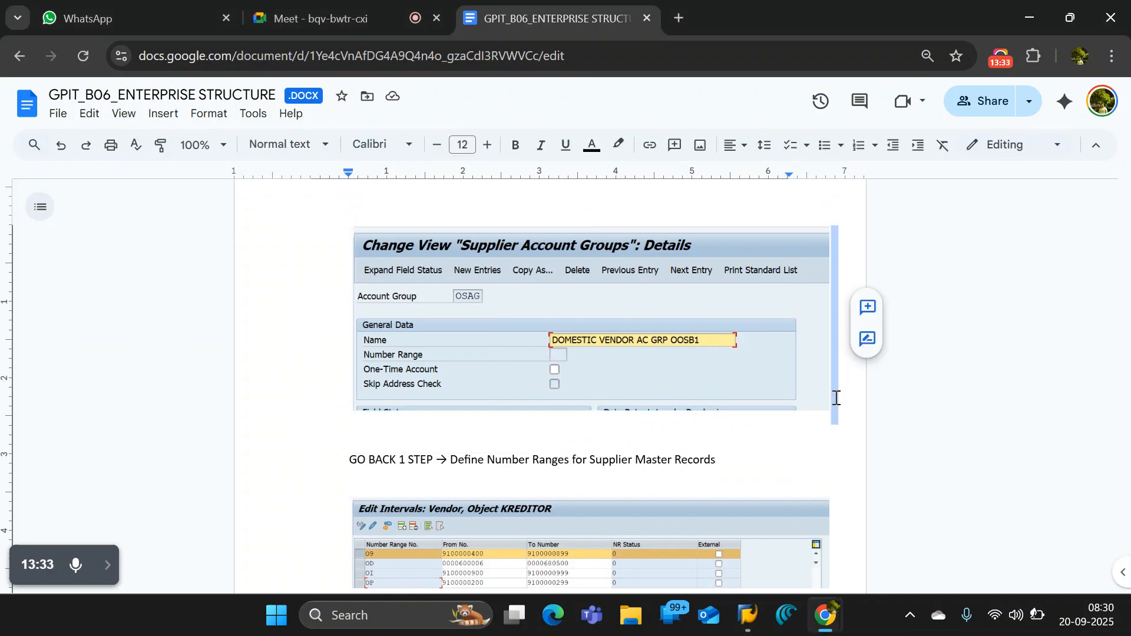
left_click(843, 401)
key("Return")
key("ctrl+v")
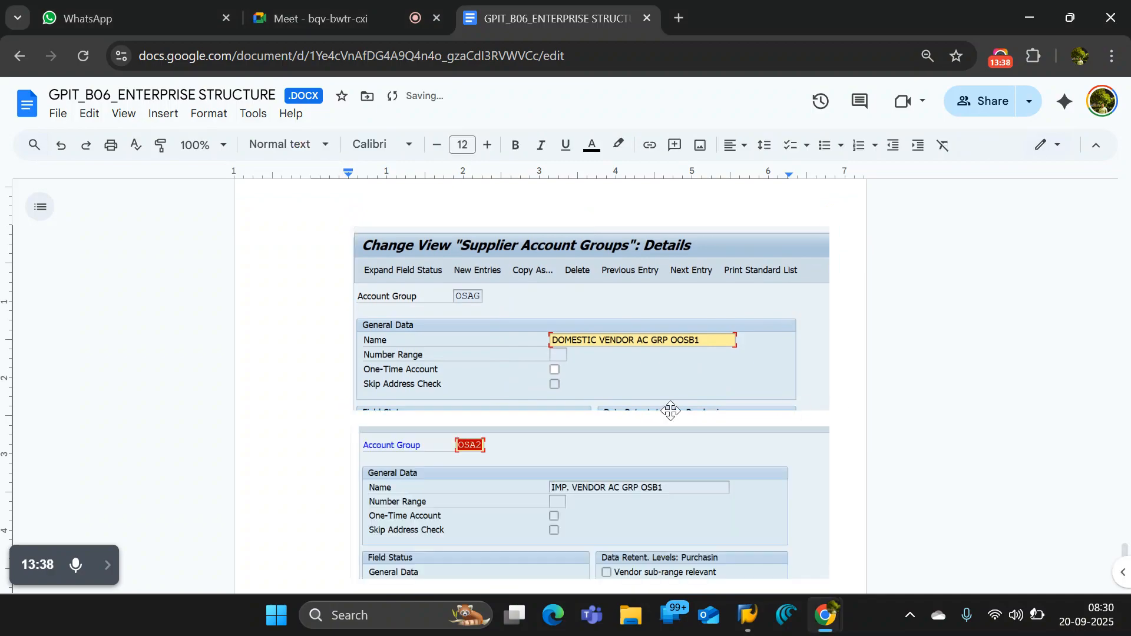
- Switch back to SAP, save account group OSA2 with the proposed customizing request and return to the IMG structure
scroll(670, 410, "down", 3)
key("alt+Tab")
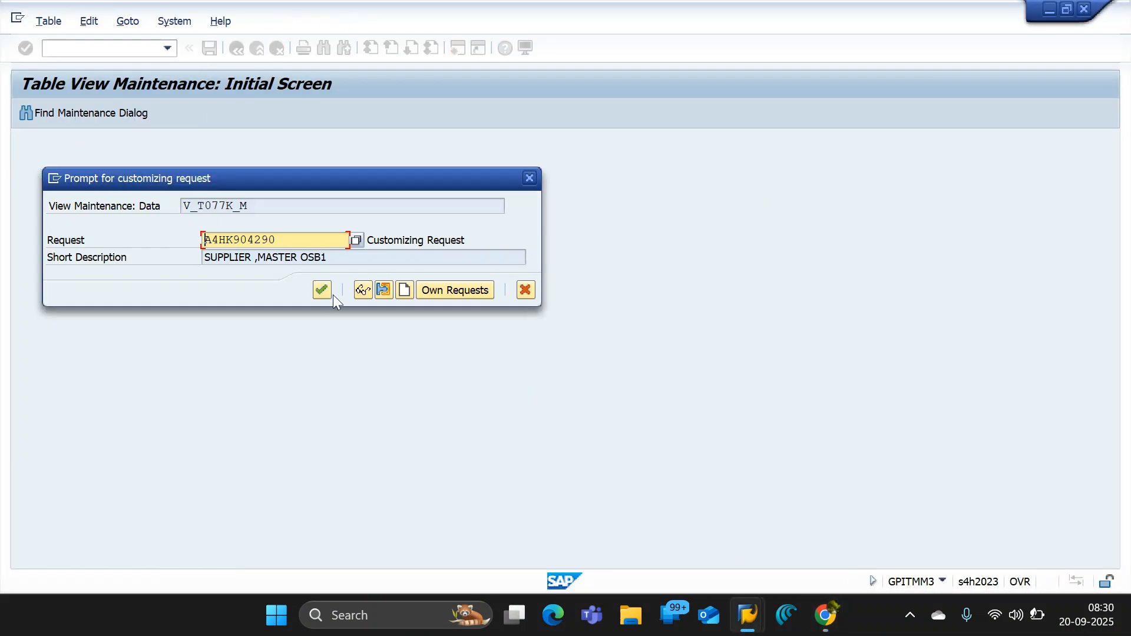
left_click(323, 293)
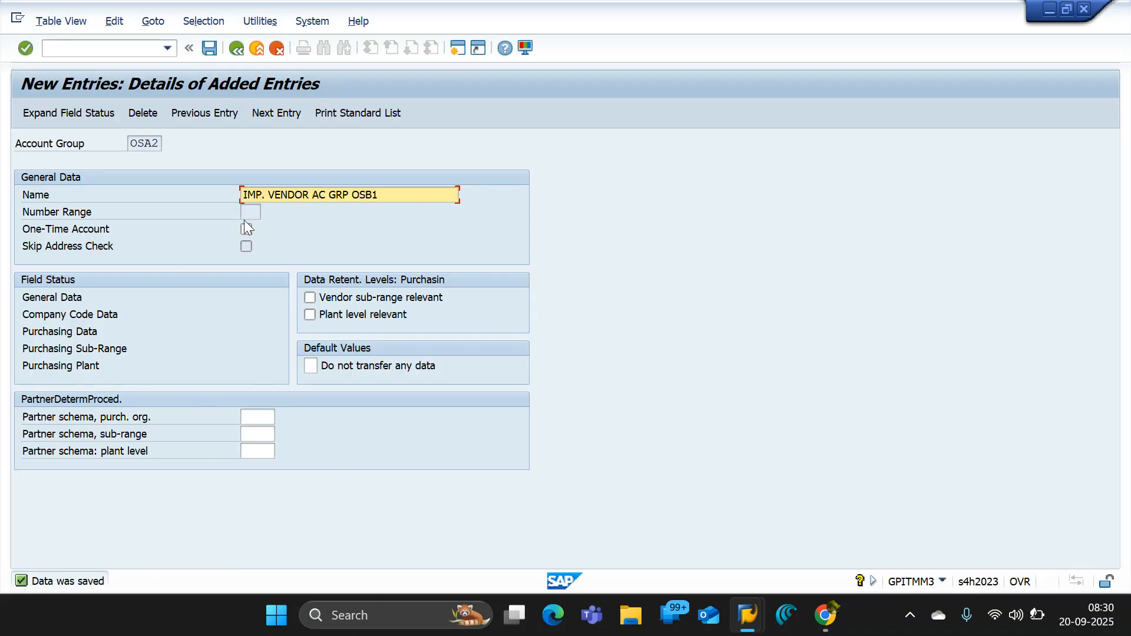
left_click(235, 49)
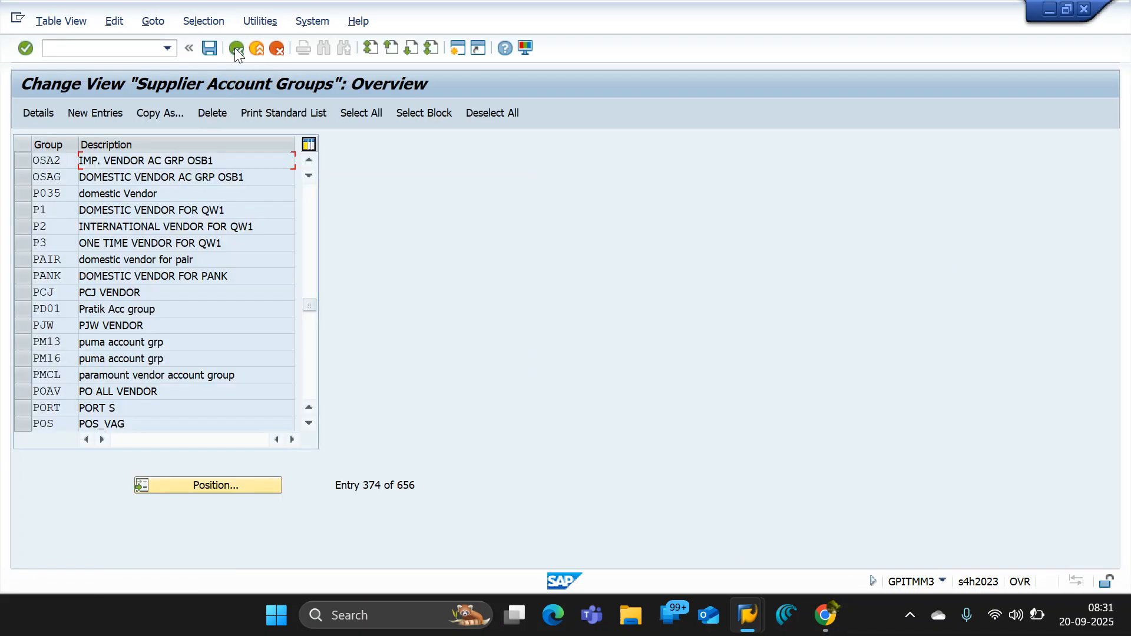
left_click(230, 49)
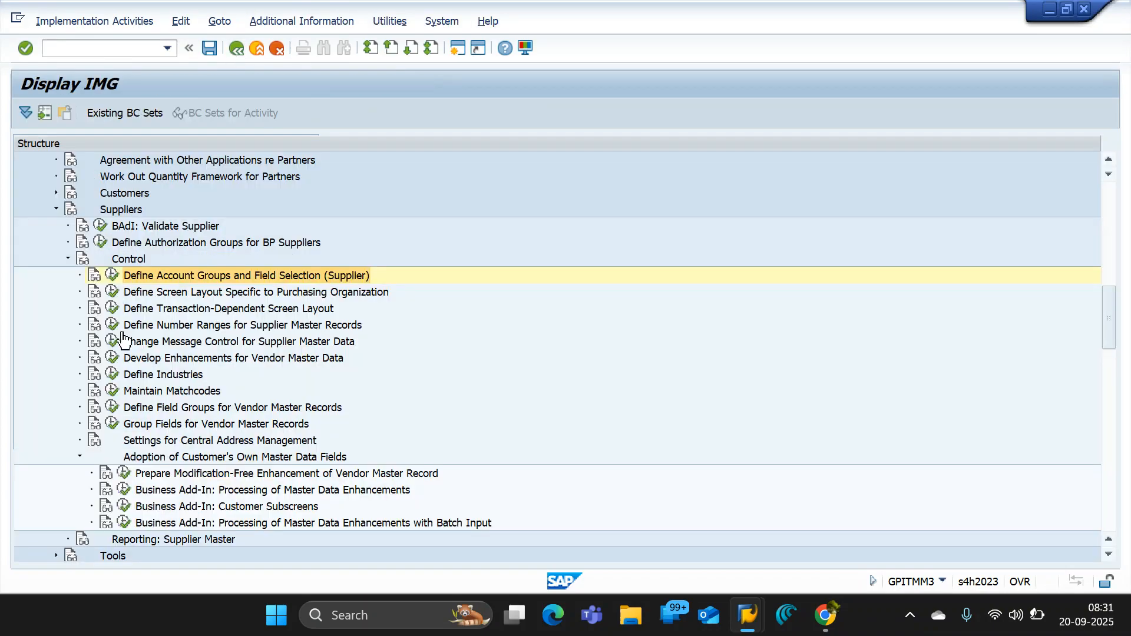
- Open the vendor number range intervals for editing under Define Number Ranges for Supplier Master Records and locate interval MO
double_click(130, 326)
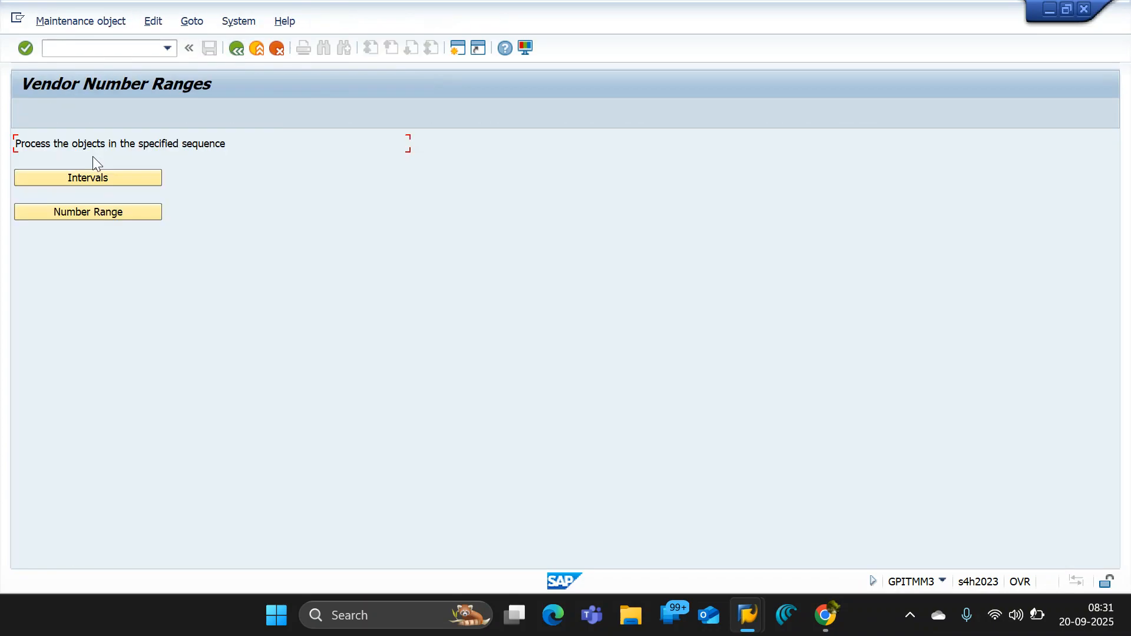
left_click(113, 177)
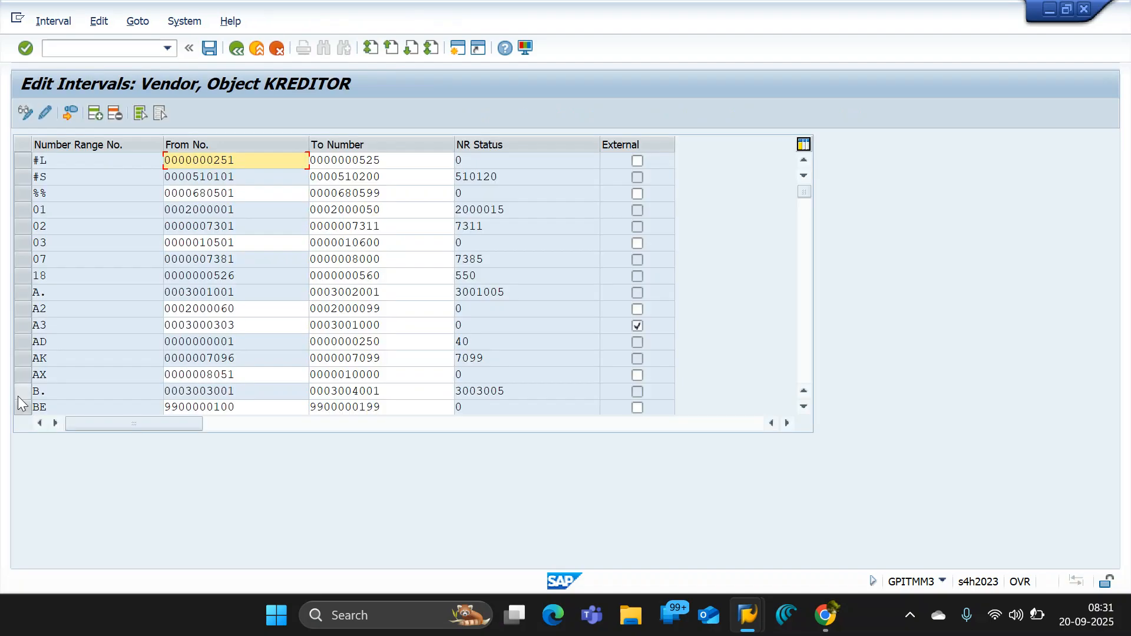
scroll(804, 216, "down", 2)
left_click(804, 290)
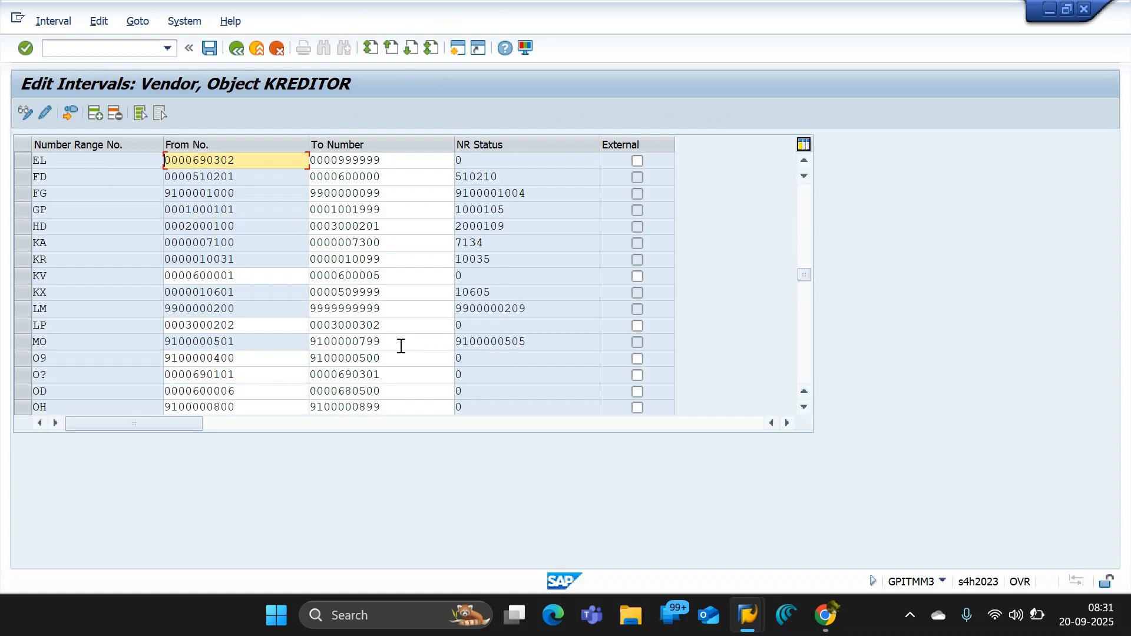
left_click(361, 341)
left_click_drag(381, 342, 283, 346)
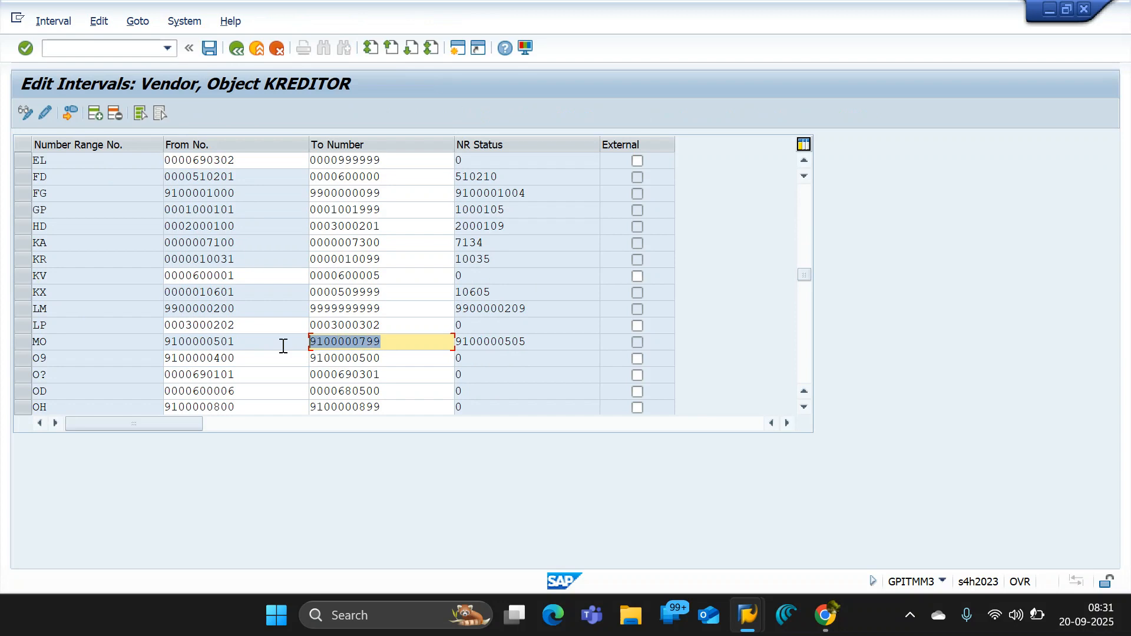
left_click(360, 347)
type("5")
left_click_drag(386, 342, 171, 342)
left_click(211, 48)
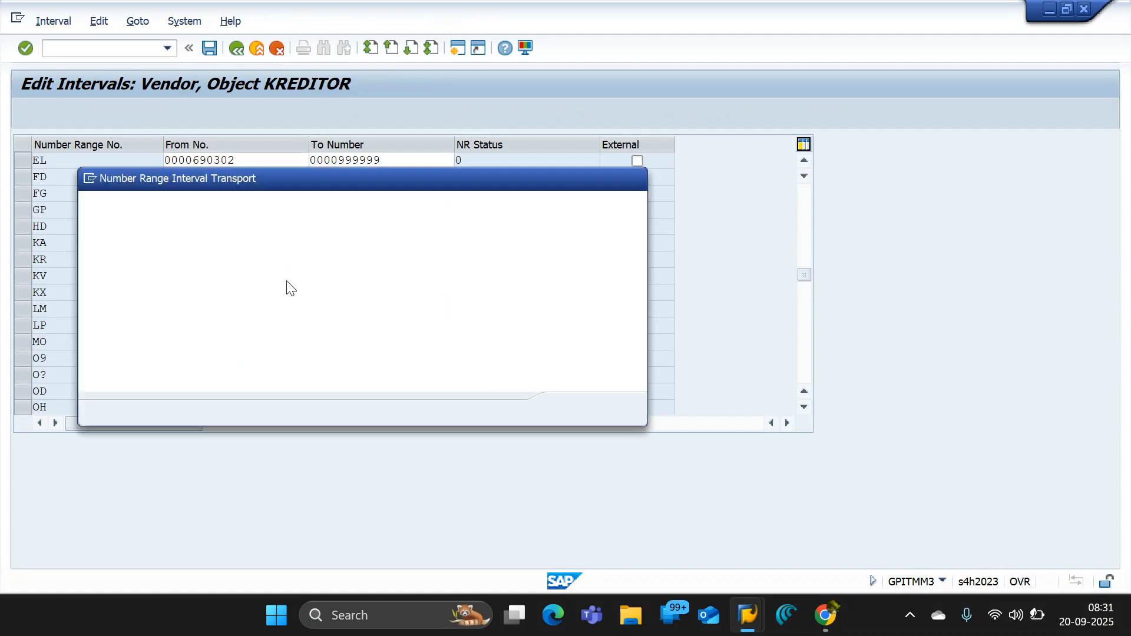
key("Return")
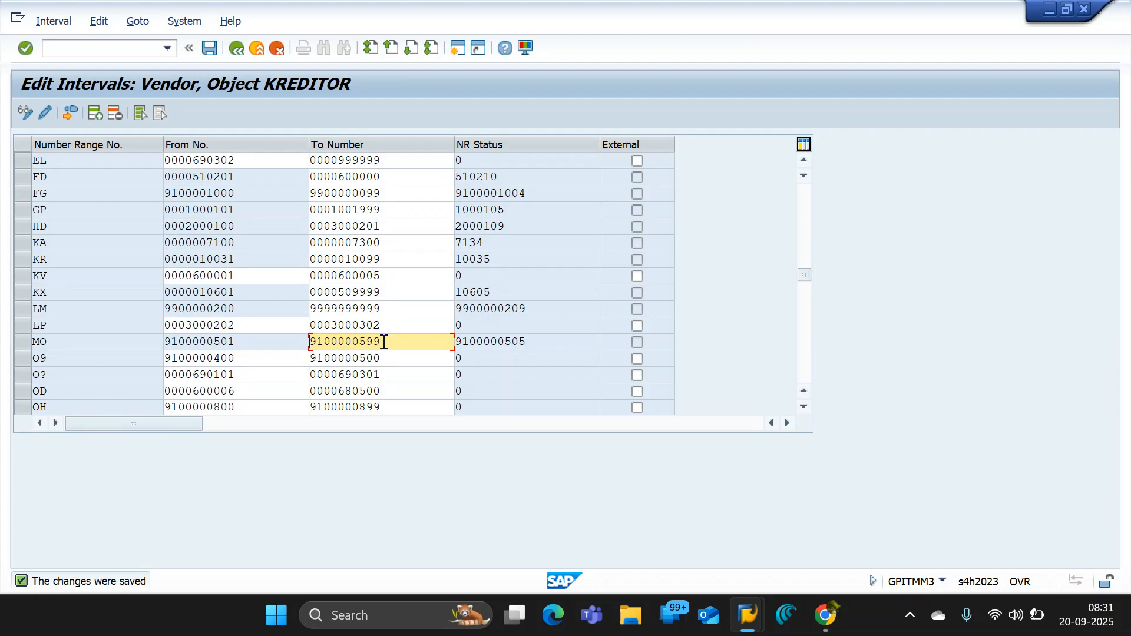
- Copy interval MO's upper limit and insert a new vendor interval with number range number O8
left_click_drag(384, 341, 179, 321)
key("ctrl+c")
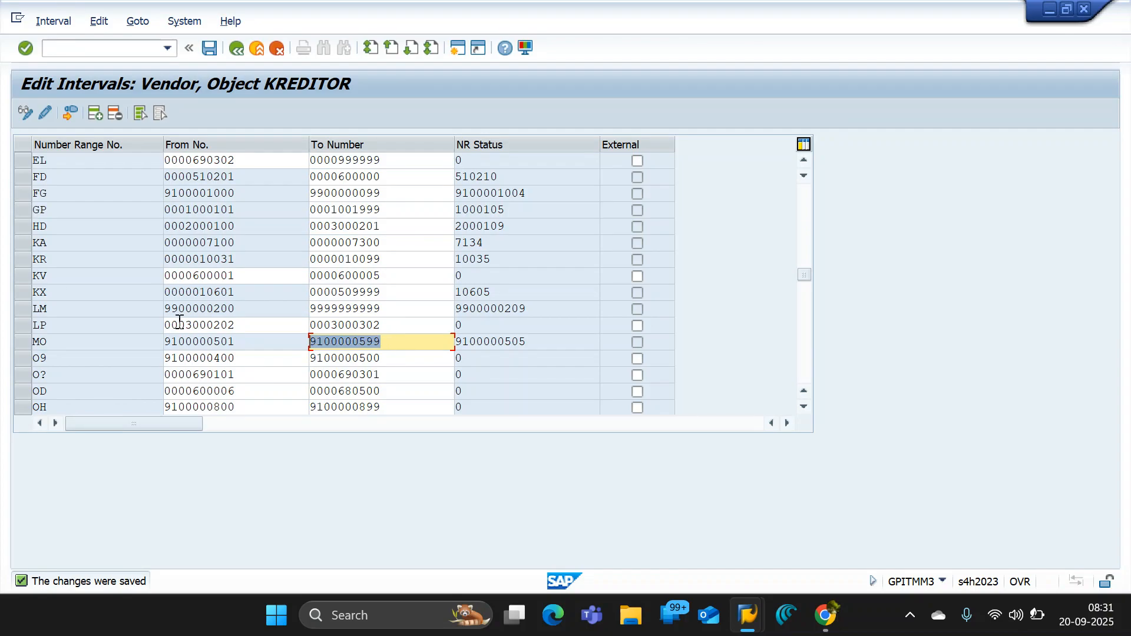
left_click(382, 348)
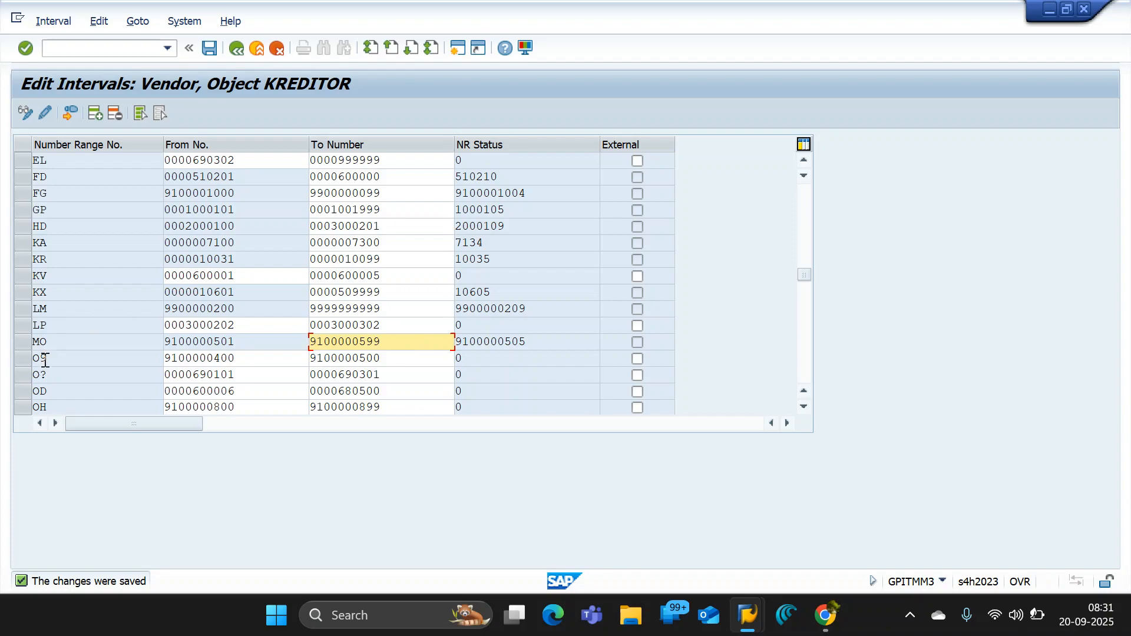
left_click(94, 111)
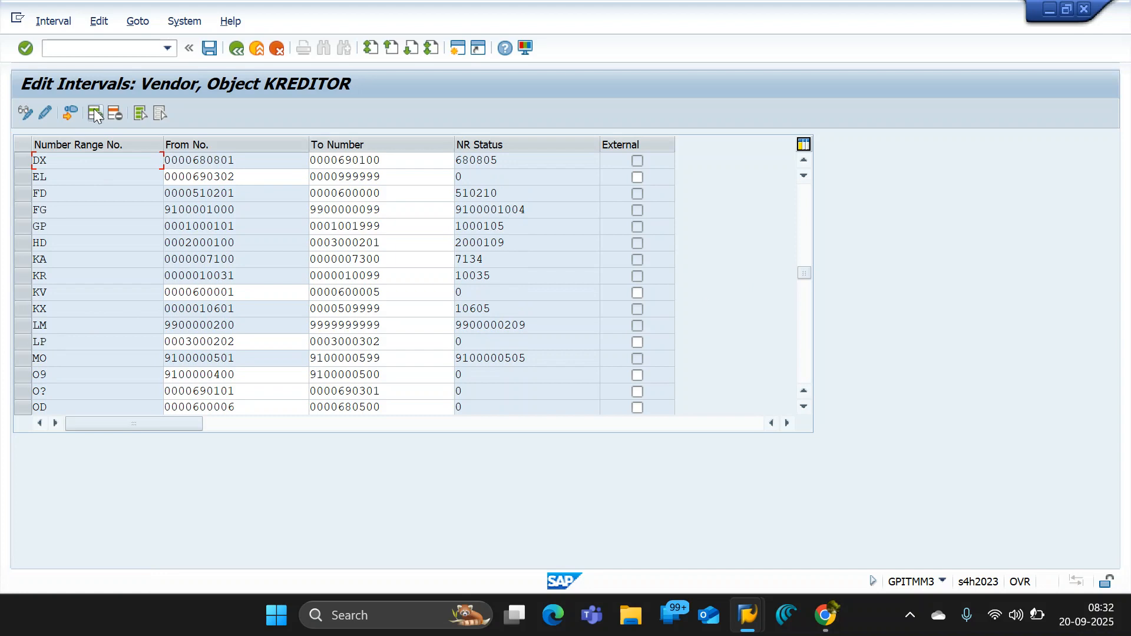
left_click_drag(804, 273, 806, 178)
left_click(73, 161)
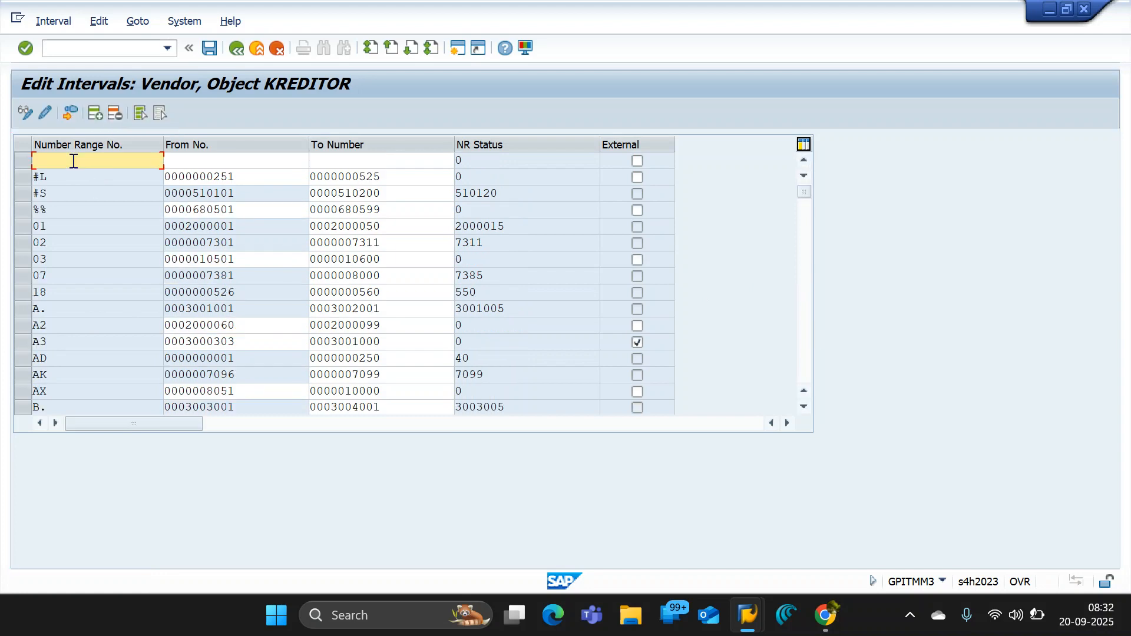
type("08")
left_click(200, 164)
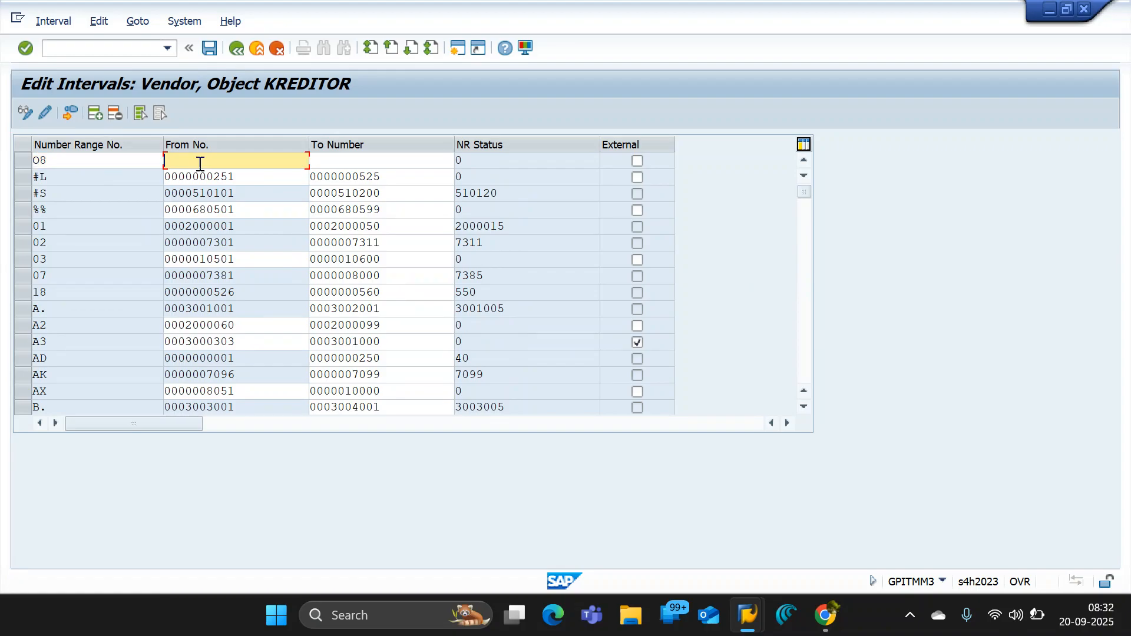
key("ctrl+v")
type("600")
left_click(330, 160)
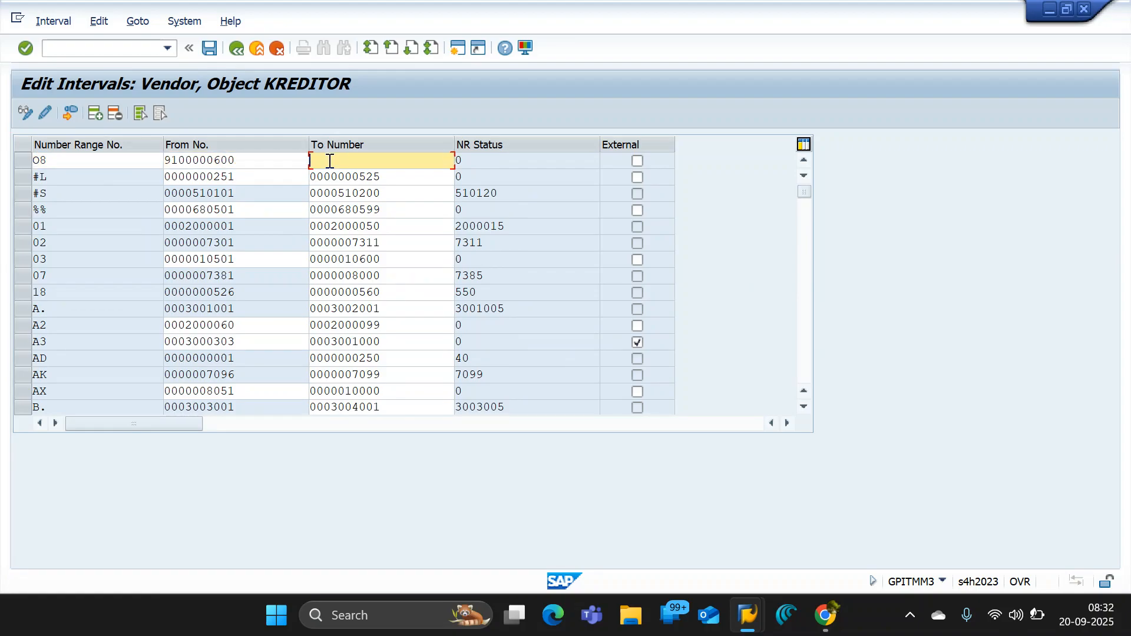
key("ctrl+v")
type("6")
key("Return")
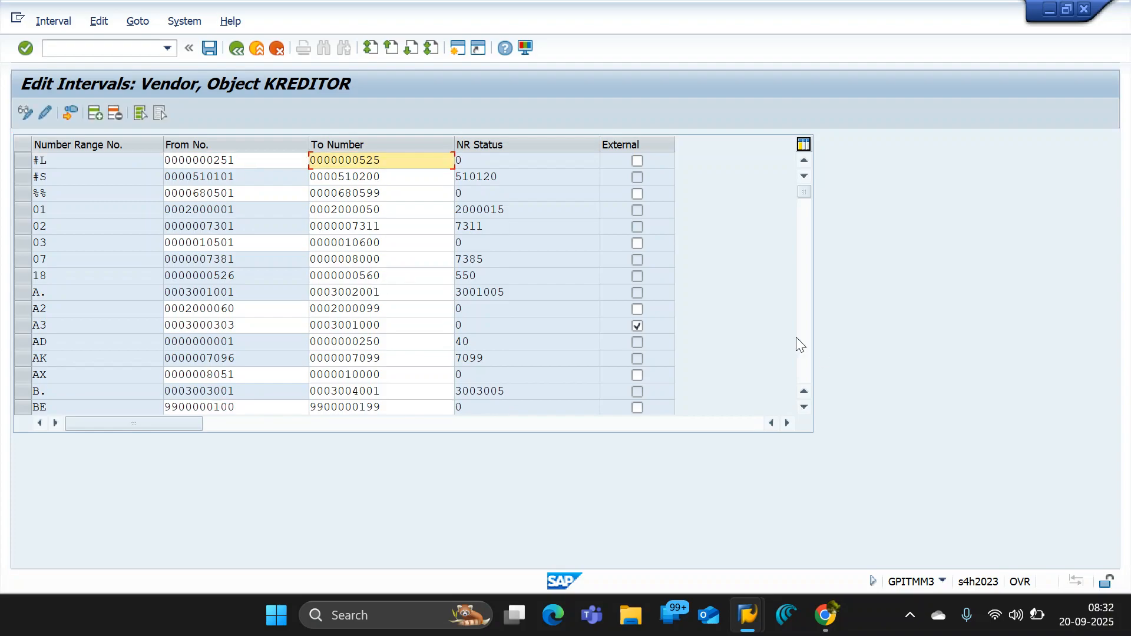
- Select intervals O8 and O9, save the vendor intervals and return to the vendor number ranges overview
left_click_drag(804, 192, 804, 304)
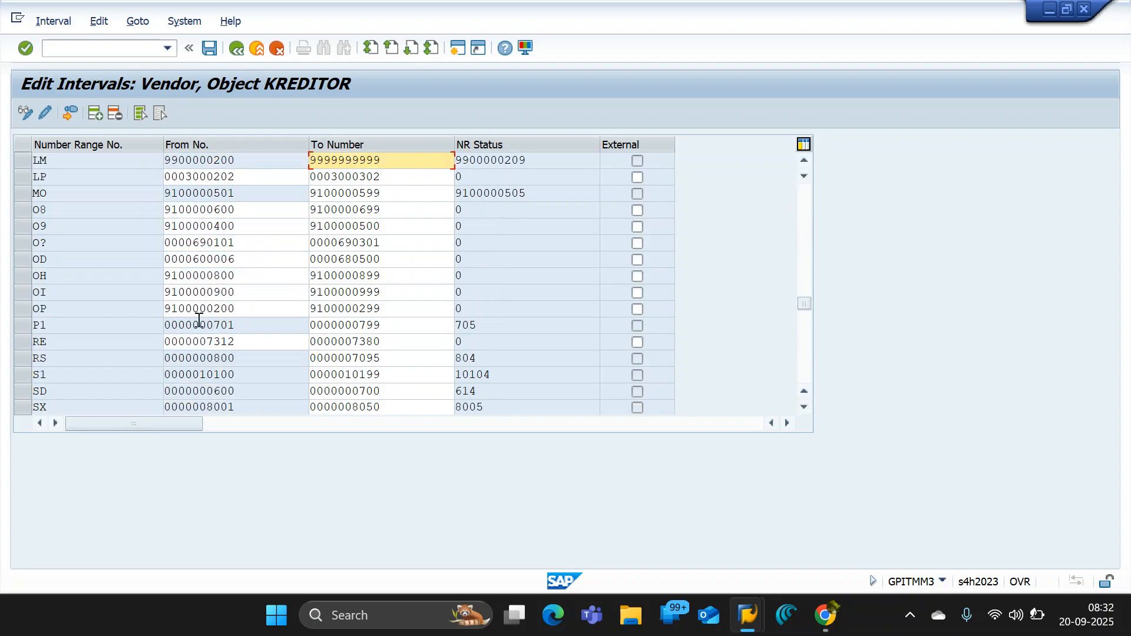
left_click(23, 211)
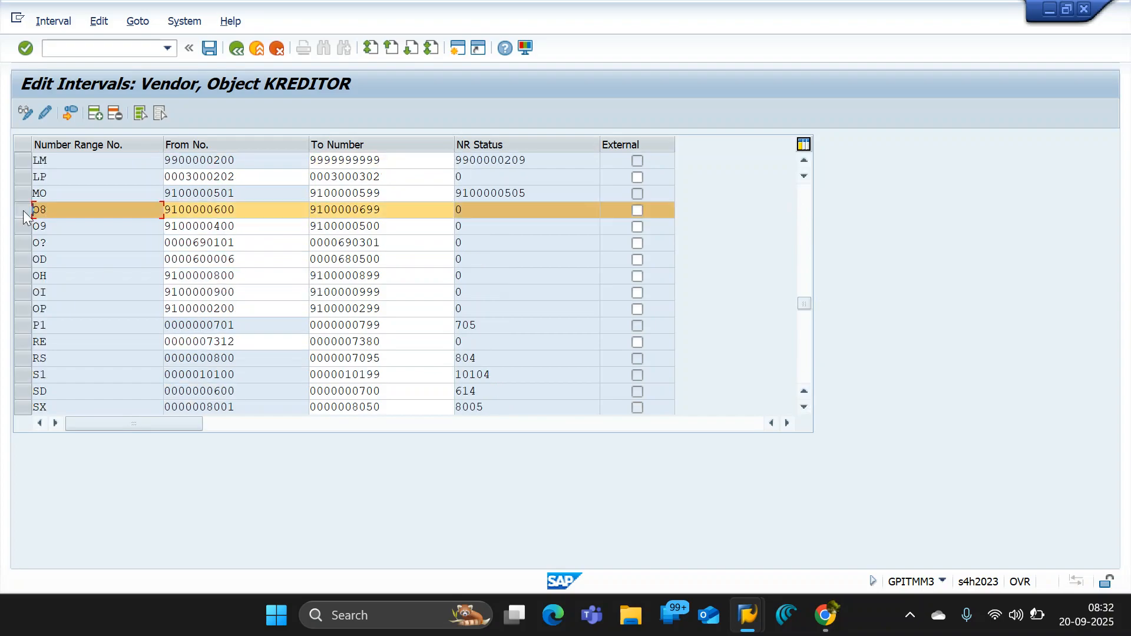
left_click(23, 224)
left_click(22, 209)
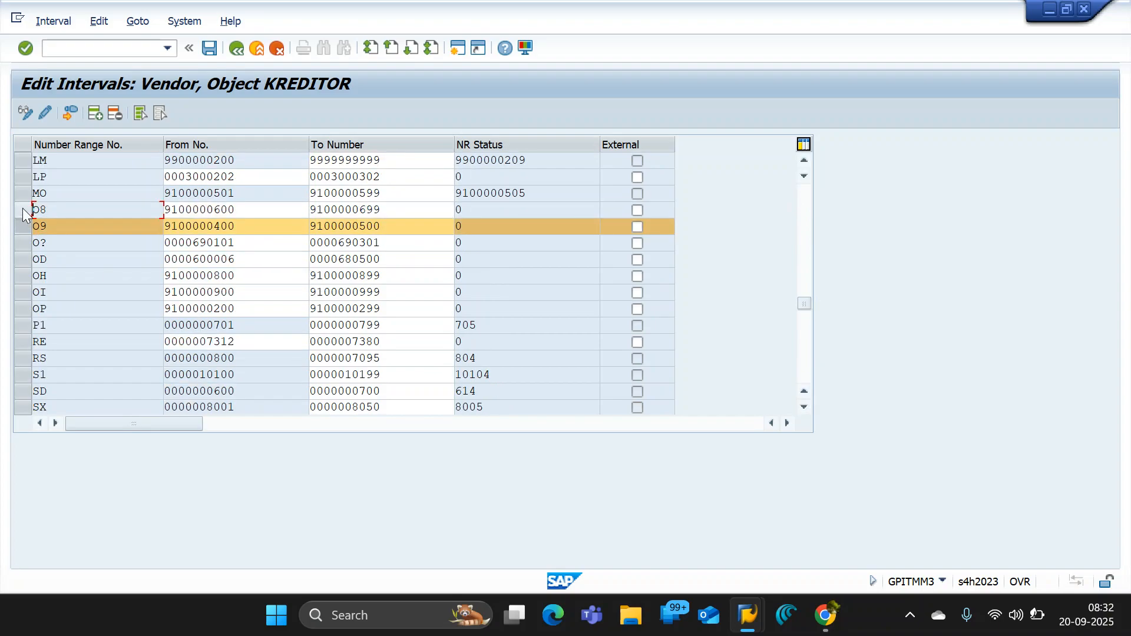
left_click(23, 210)
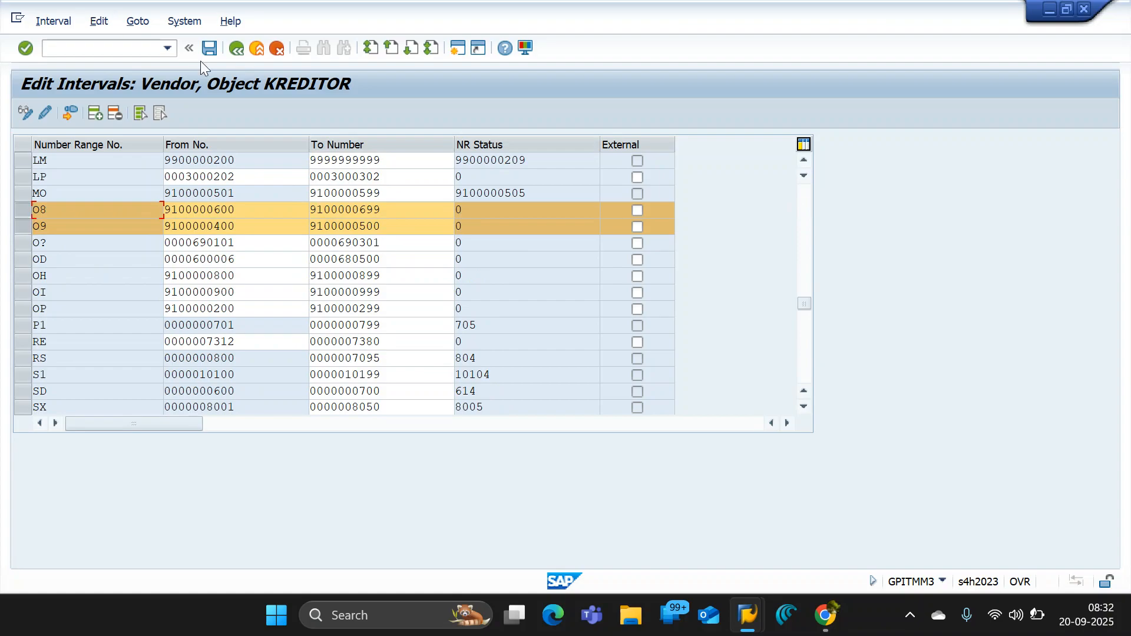
left_click(214, 50)
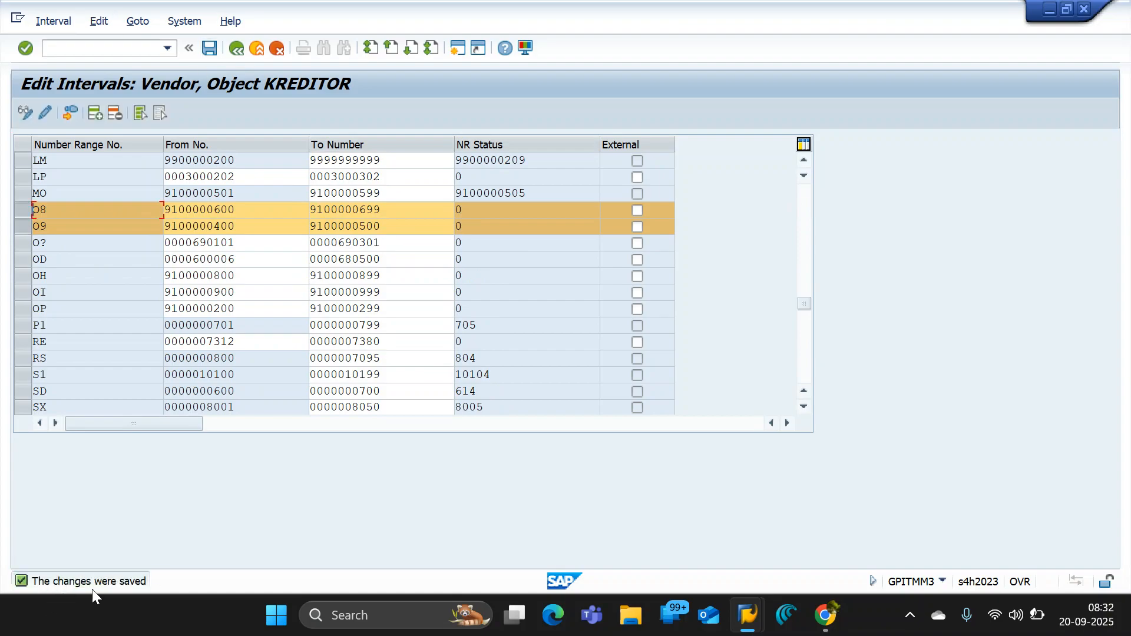
left_click(236, 49)
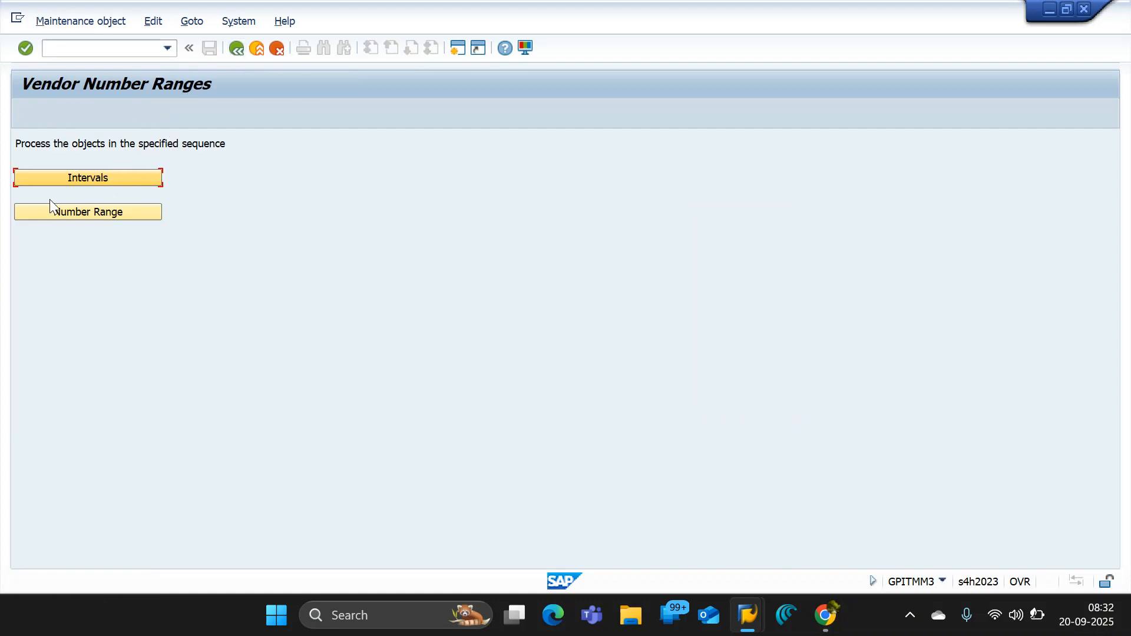
- Open the assignment of vendor account groups to number ranges and position the list on account group OSA2
left_click(71, 213)
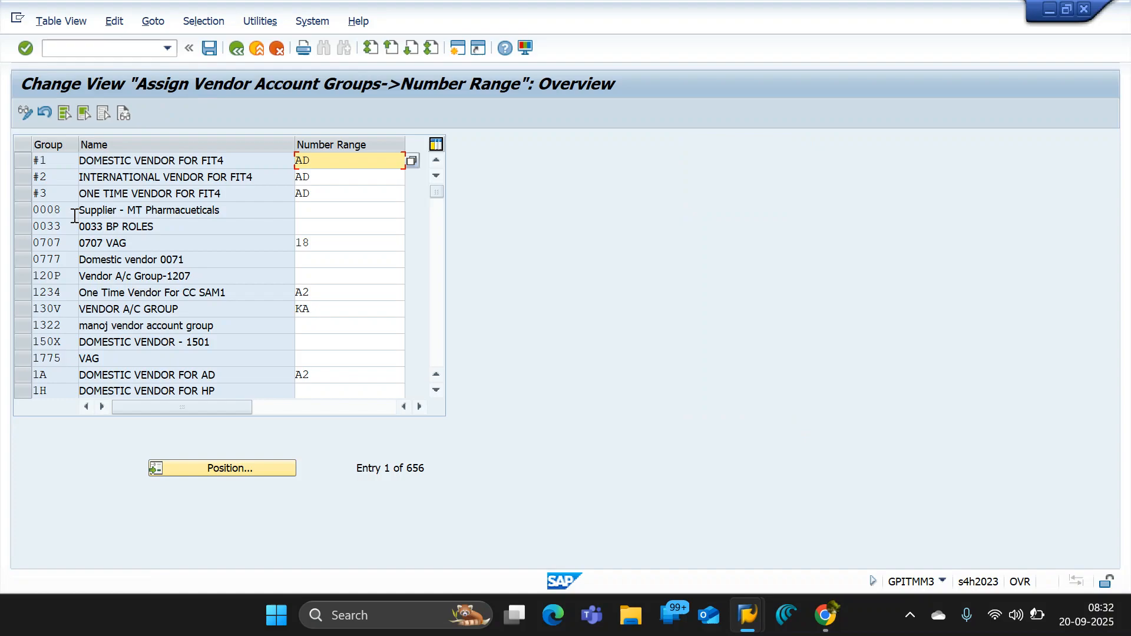
left_click(253, 468)
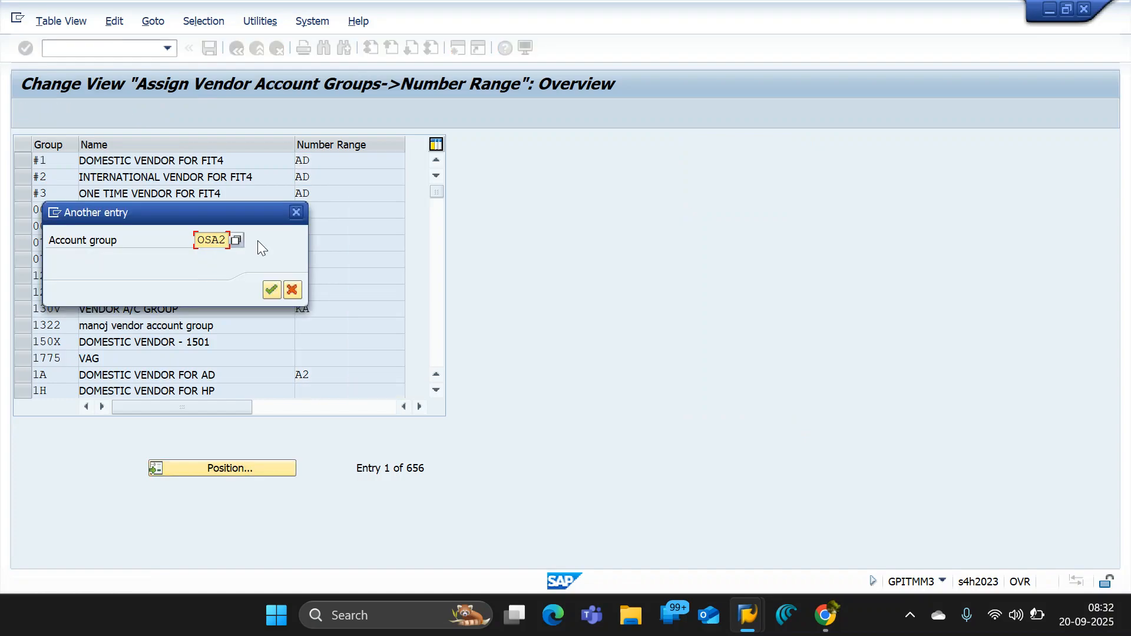
key("Return")
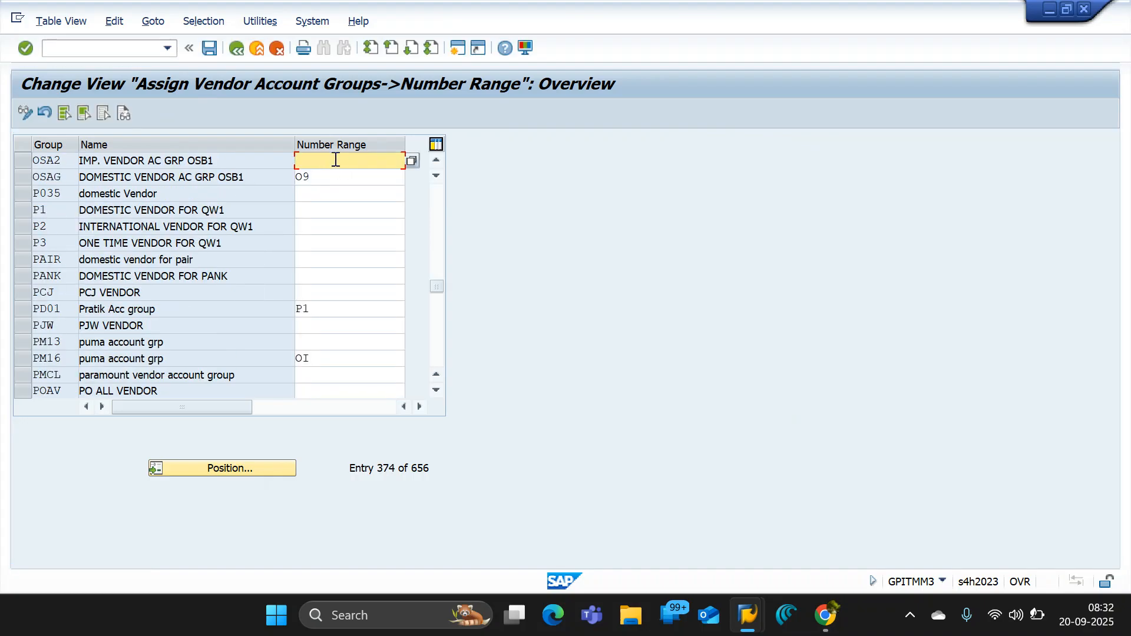
- Assign number range O8 to vendor account group OSA2 and save it under the SUPPLIER ,MASTER OSB1 customizing request
left_click(411, 161)
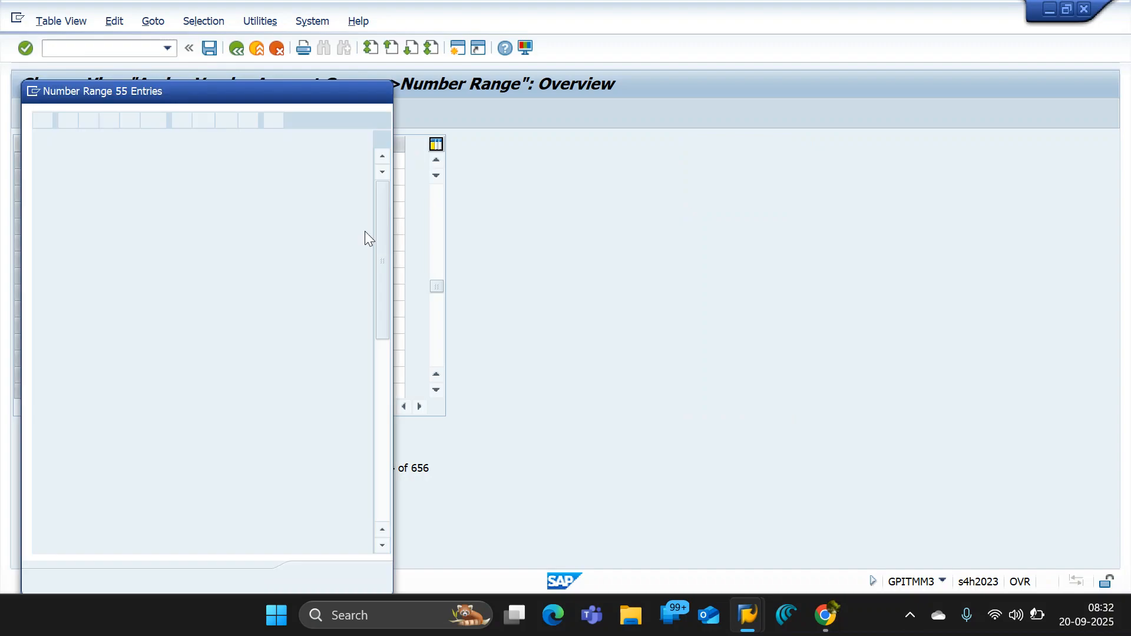
left_click_drag(379, 226, 381, 344)
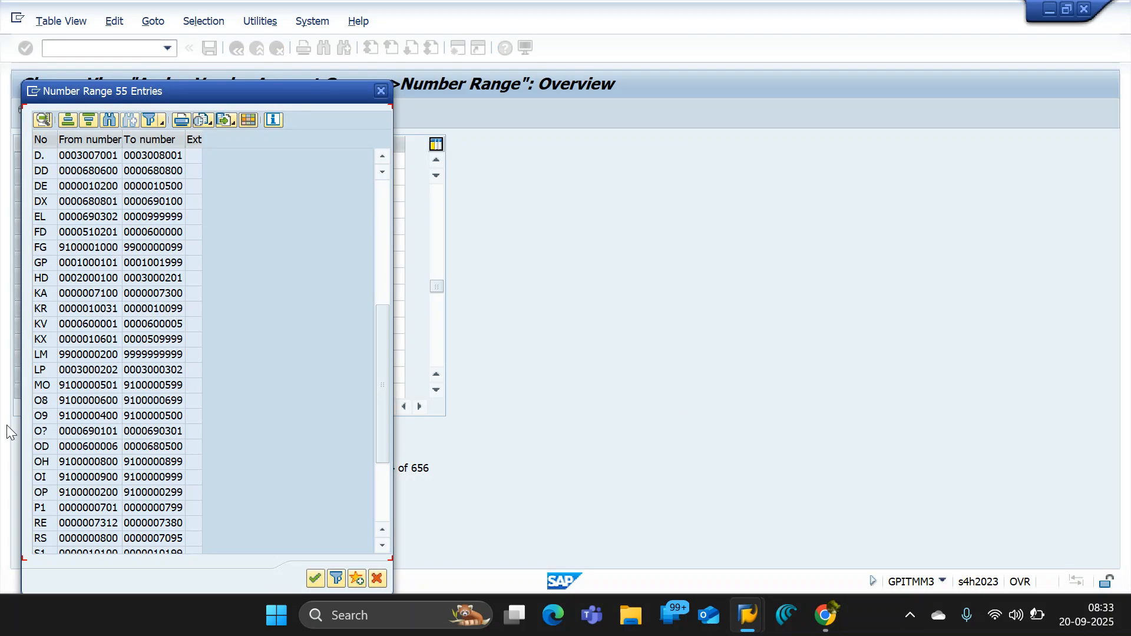
left_click(112, 399)
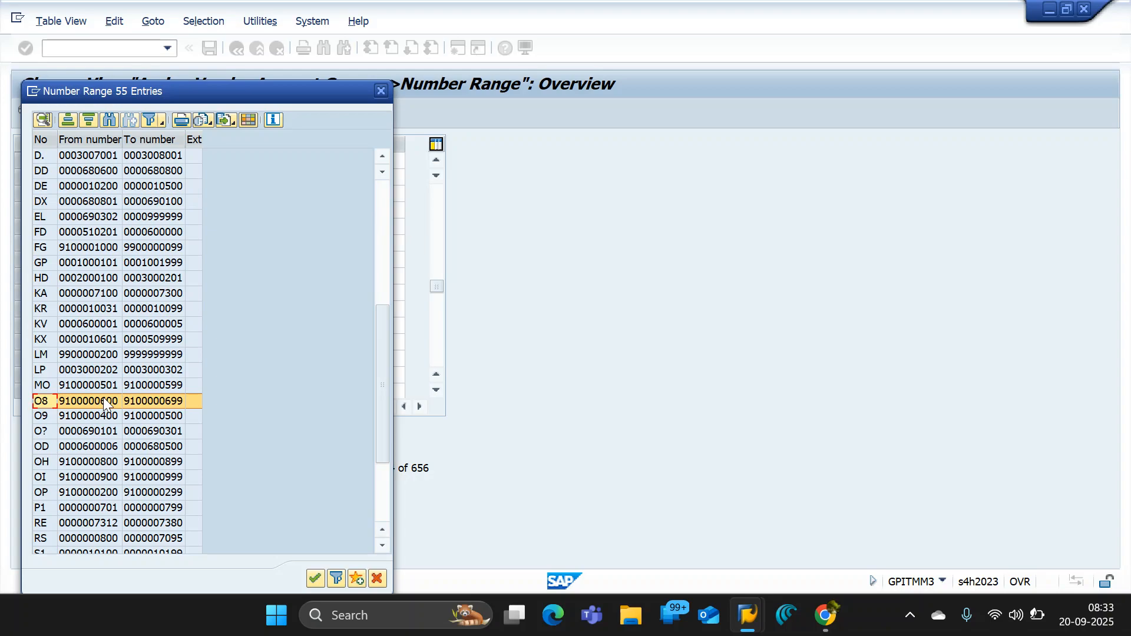
double_click(103, 402)
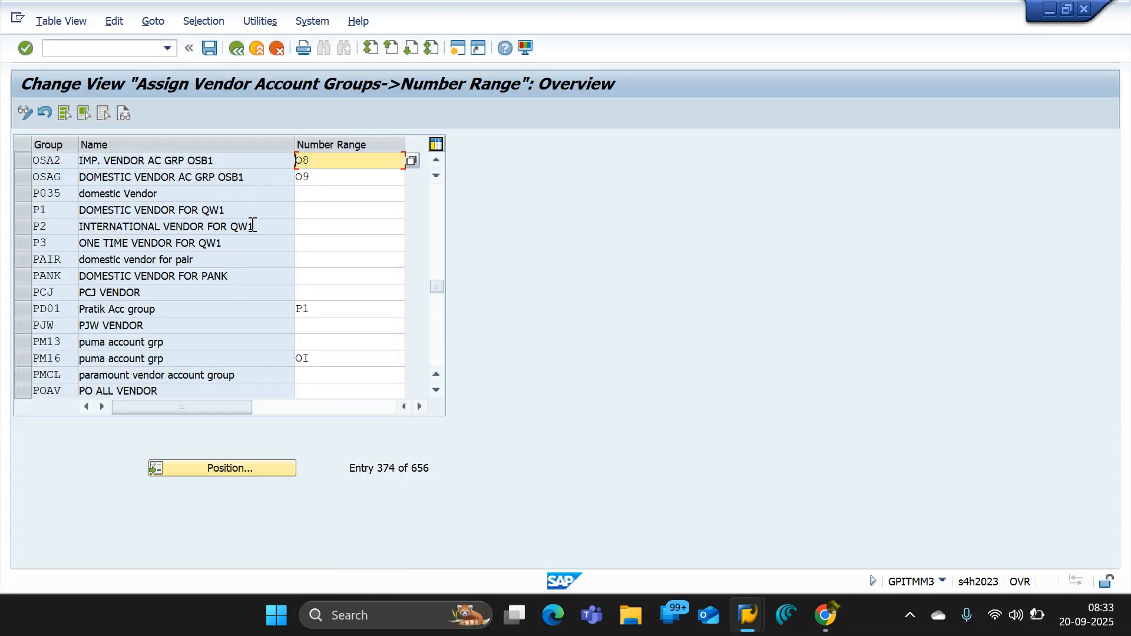
left_click(211, 48)
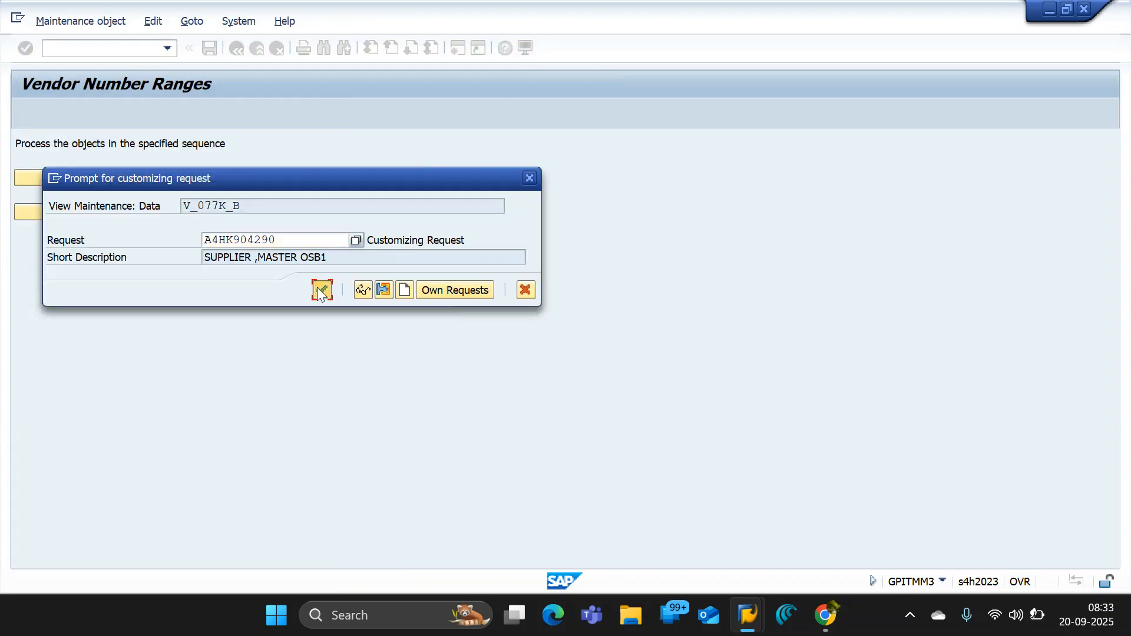
left_click(321, 289)
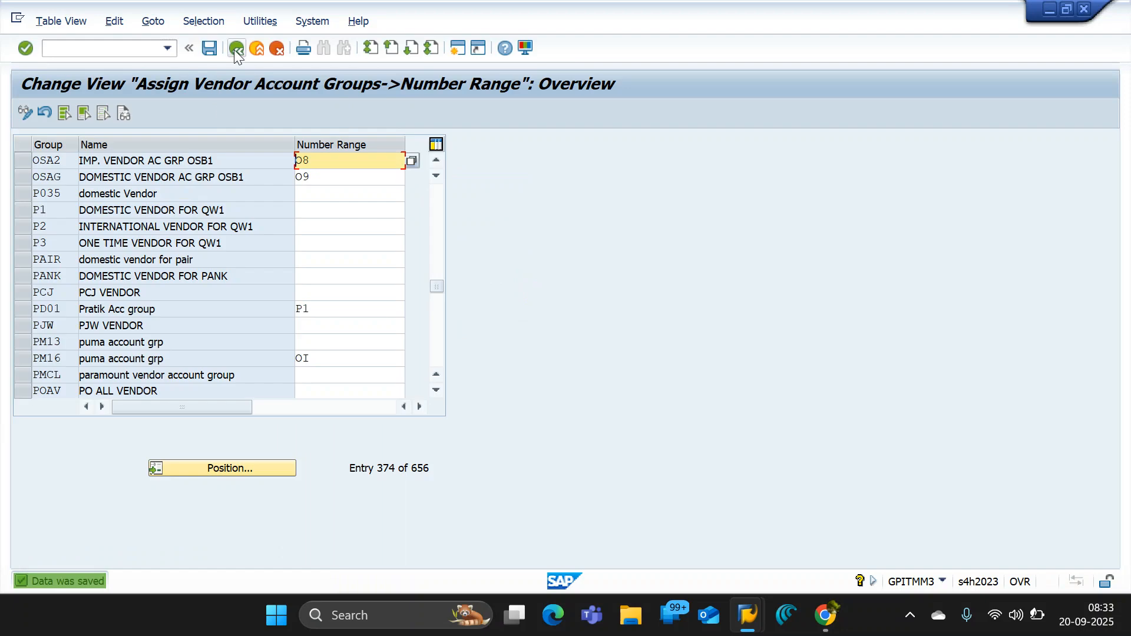
- Select the OSA2 and OSAG assignment rows and capture a screenshot from the view title through the rows just below them
left_click(18, 161)
left_click(22, 179)
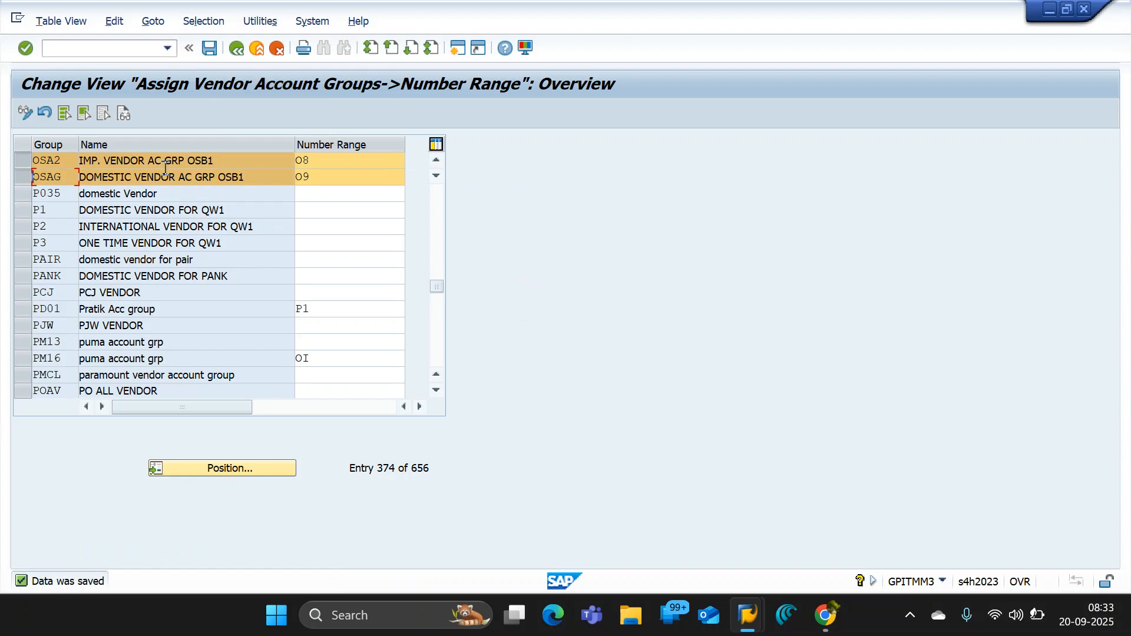
left_click_drag(226, 160, 2, 147)
left_click(265, 180)
left_click_drag(265, 181, 2, 161)
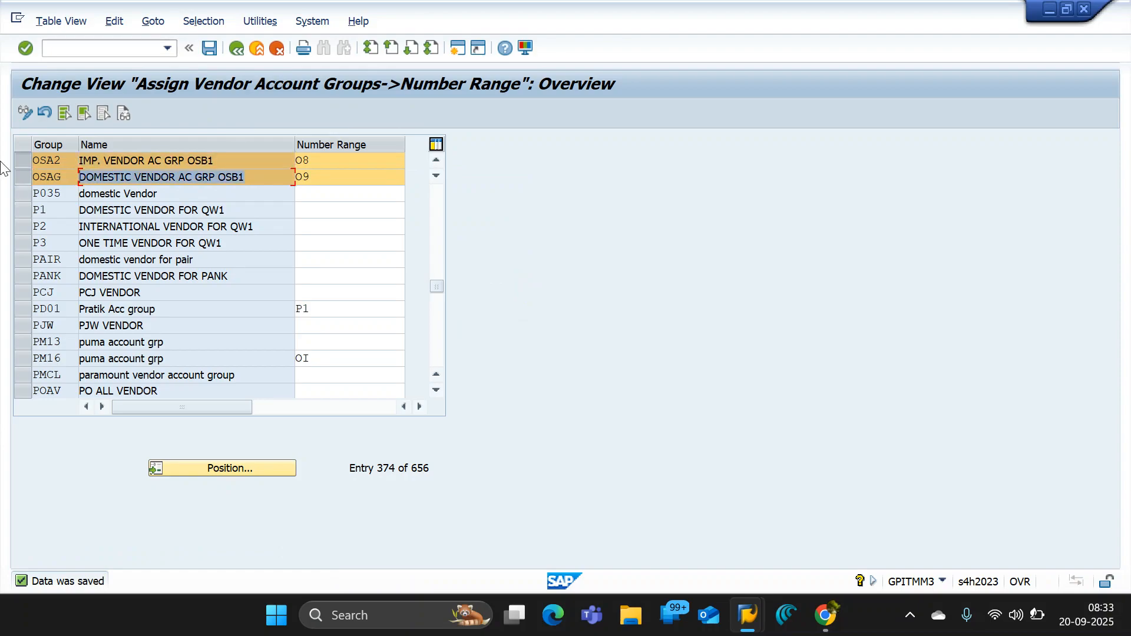
left_click(23, 178)
left_click(23, 178)
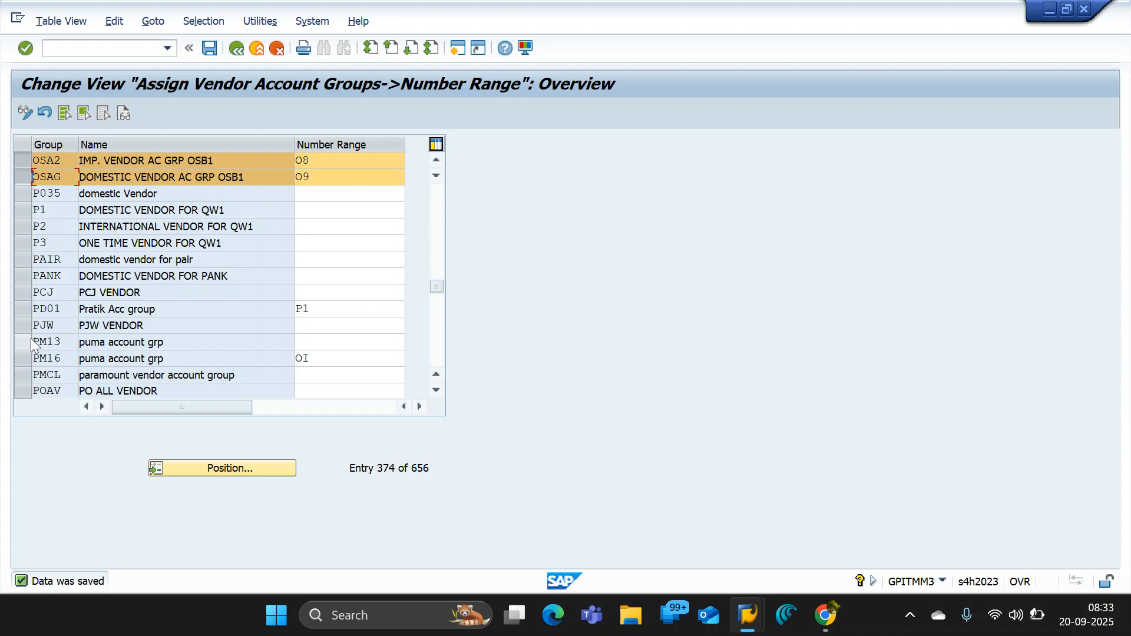
key("super+shift+s")
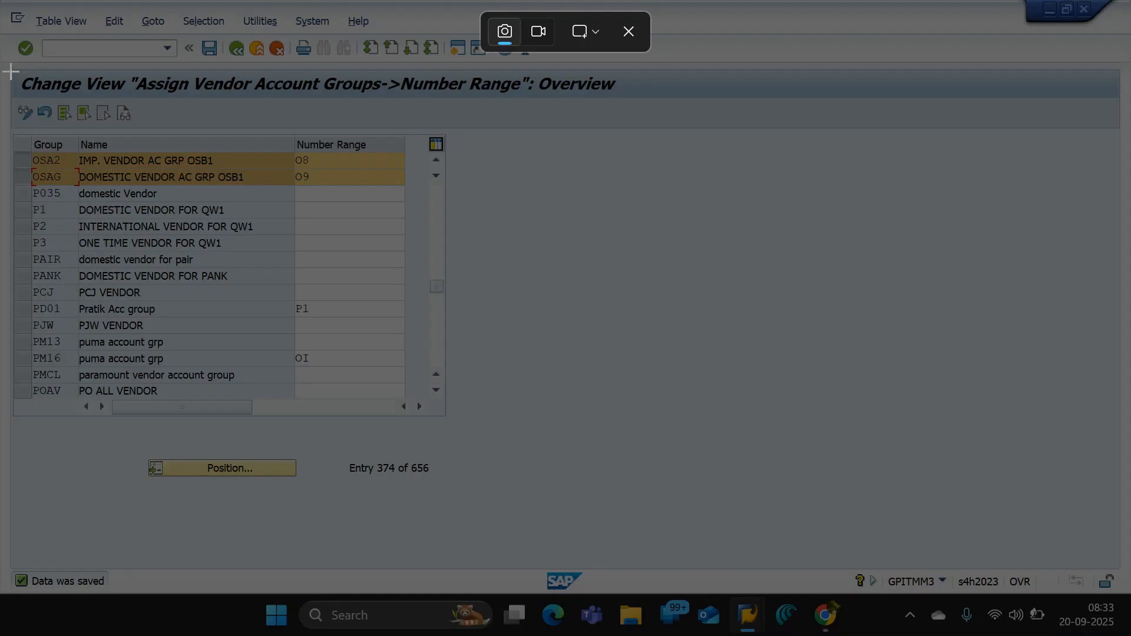
left_click_drag(9, 69, 525, 207)
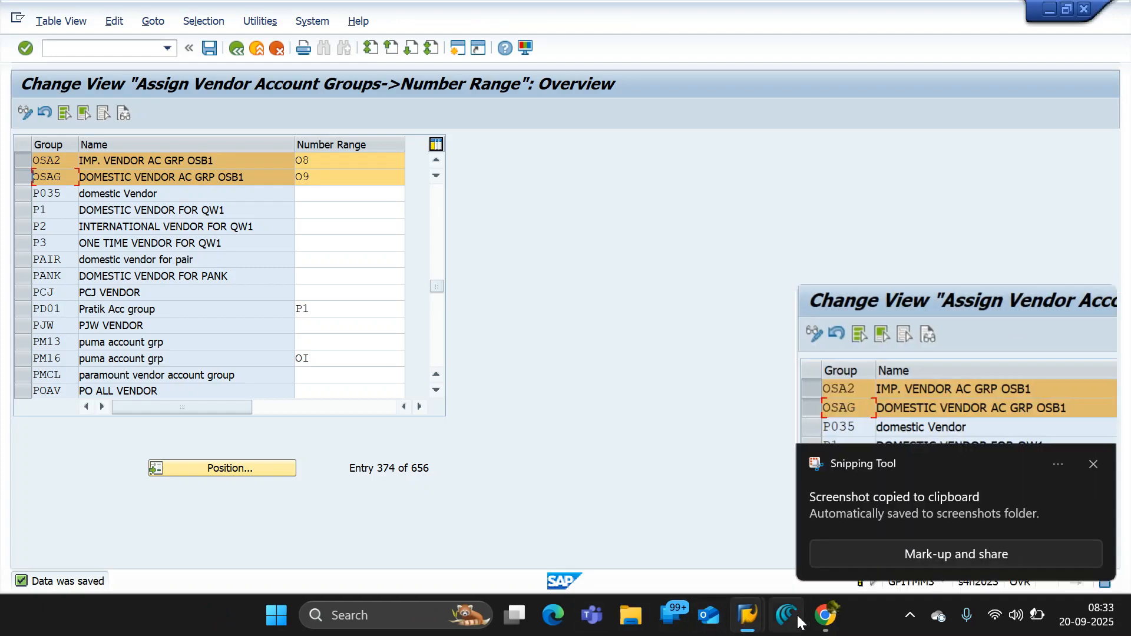
- Switch to the GPIT_B06_ENTERPRISE STRUCTURE document in Google Docs and replace the old number range assignment picture with the new capture
mouse_move(830, 622)
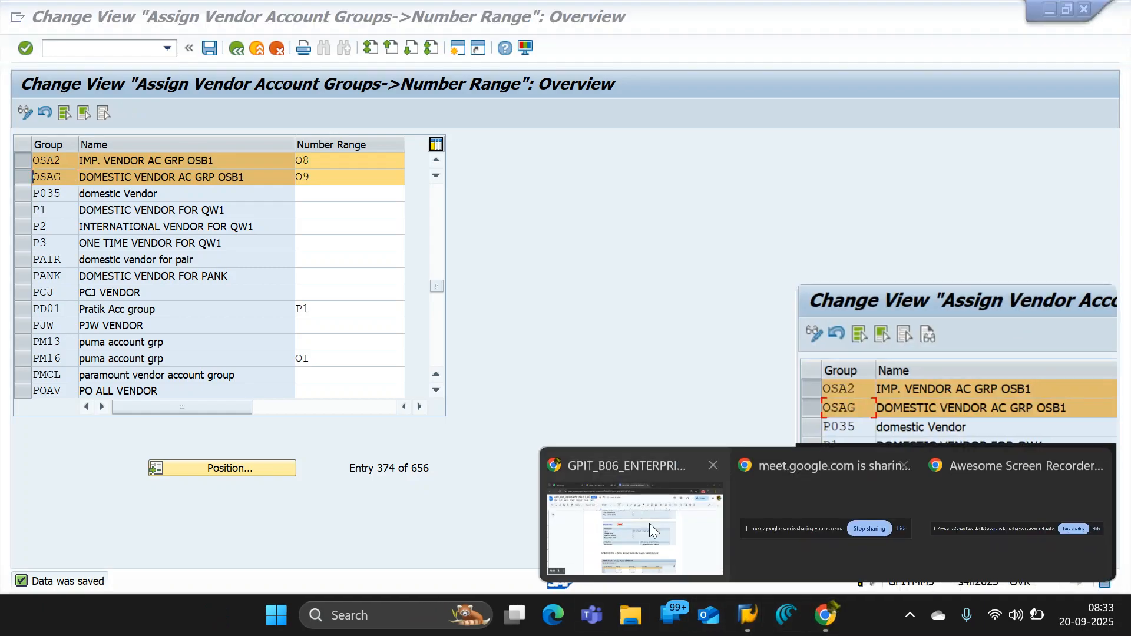
left_click(561, 462)
scroll(558, 465, "down", 6)
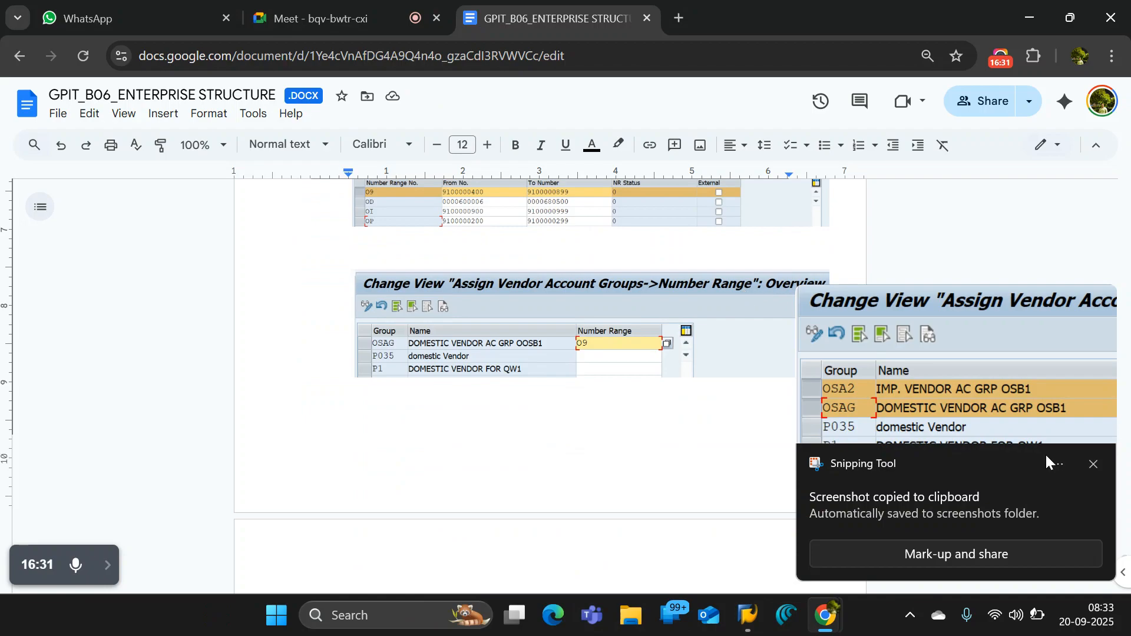
left_click(1093, 464)
left_click(837, 368)
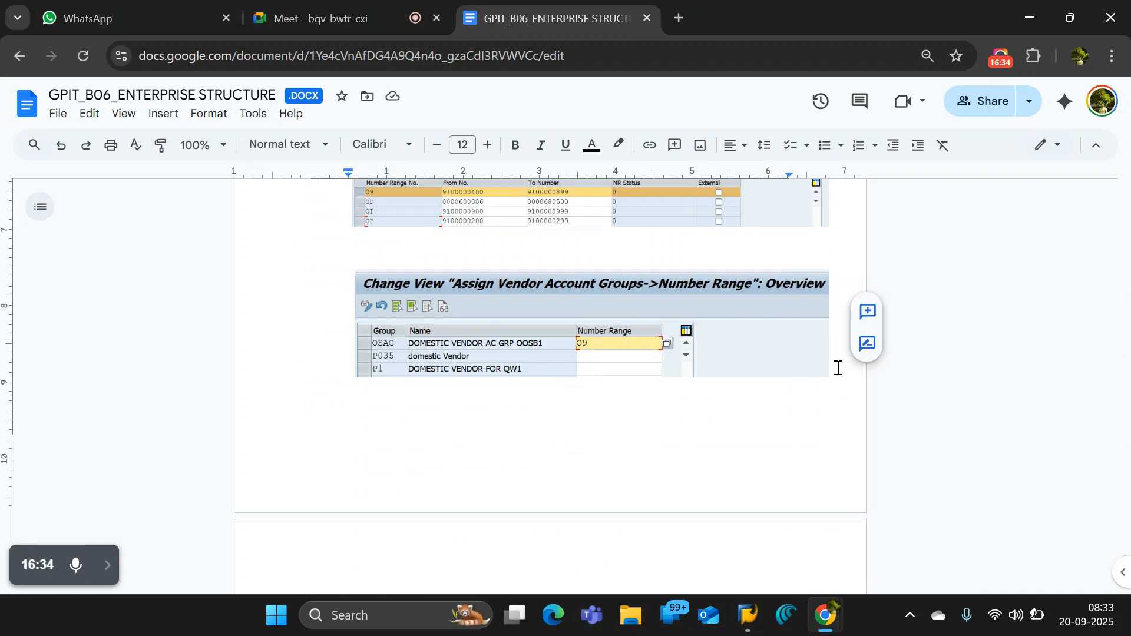
key("ctrl+v")
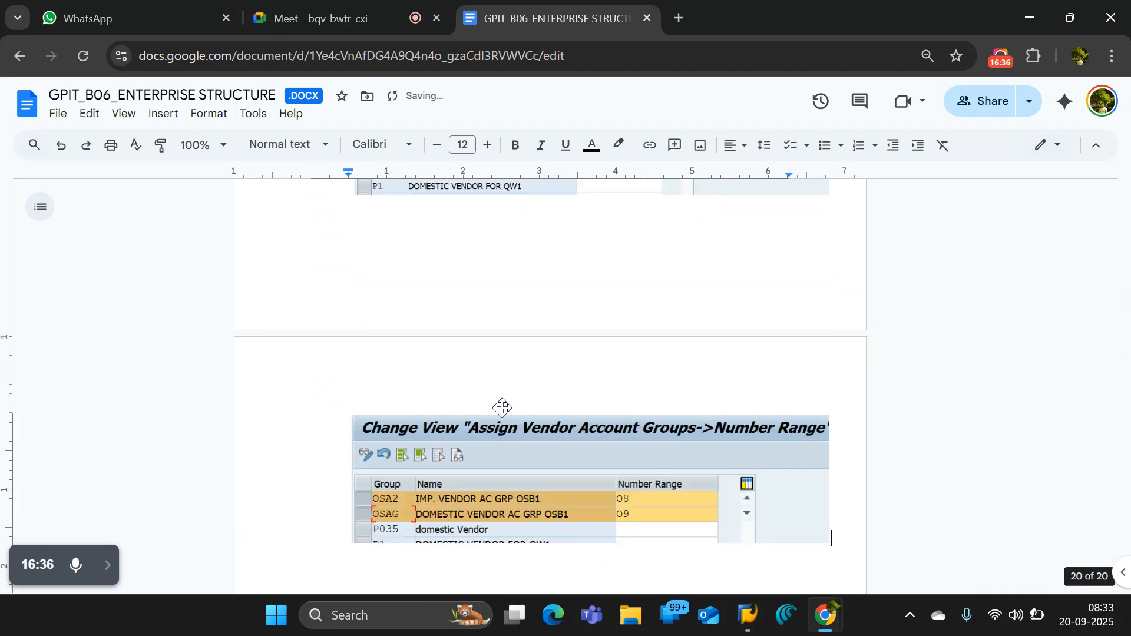
left_click(616, 411)
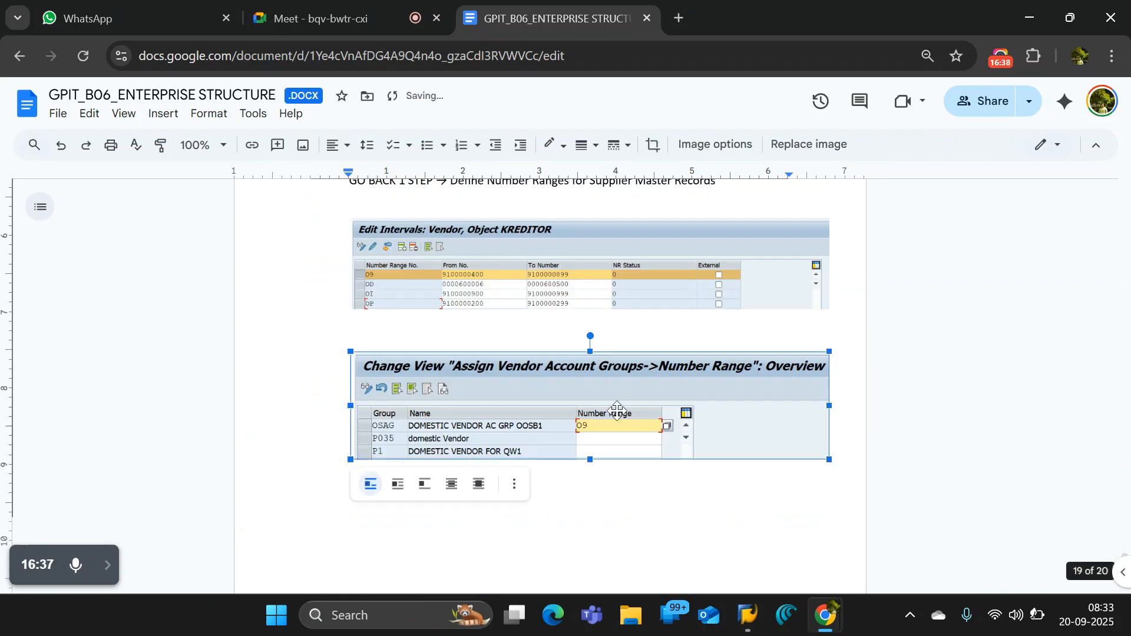
key("Delete")
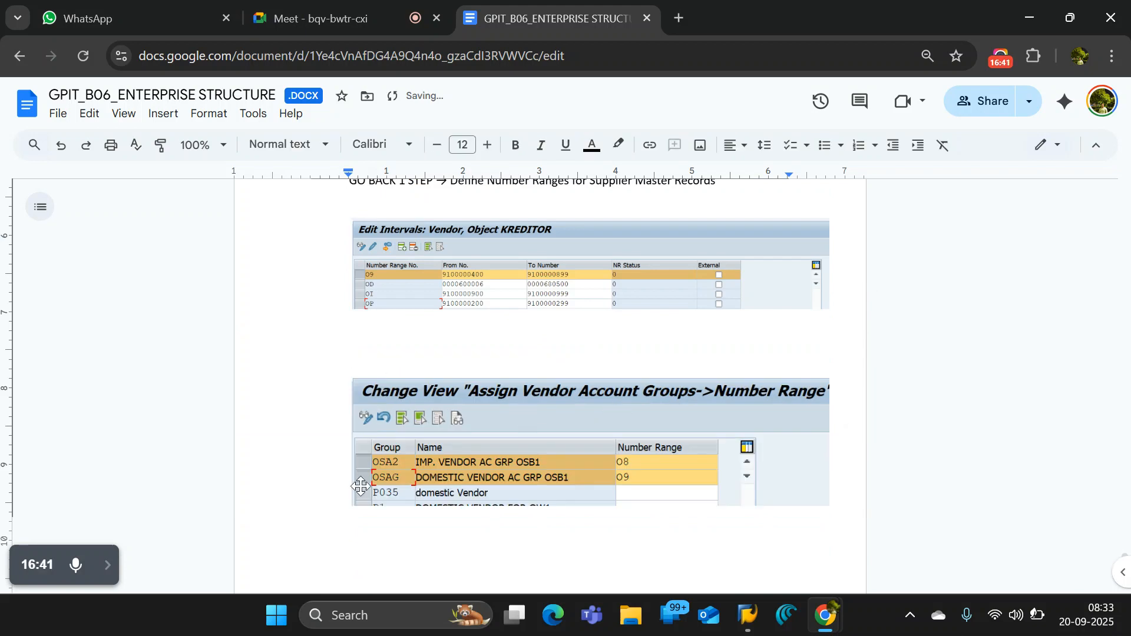
- Switch back to SAP, leave the account group assignment view and open the vendor number range intervals
key("alt+Tab")
left_click(435, 252)
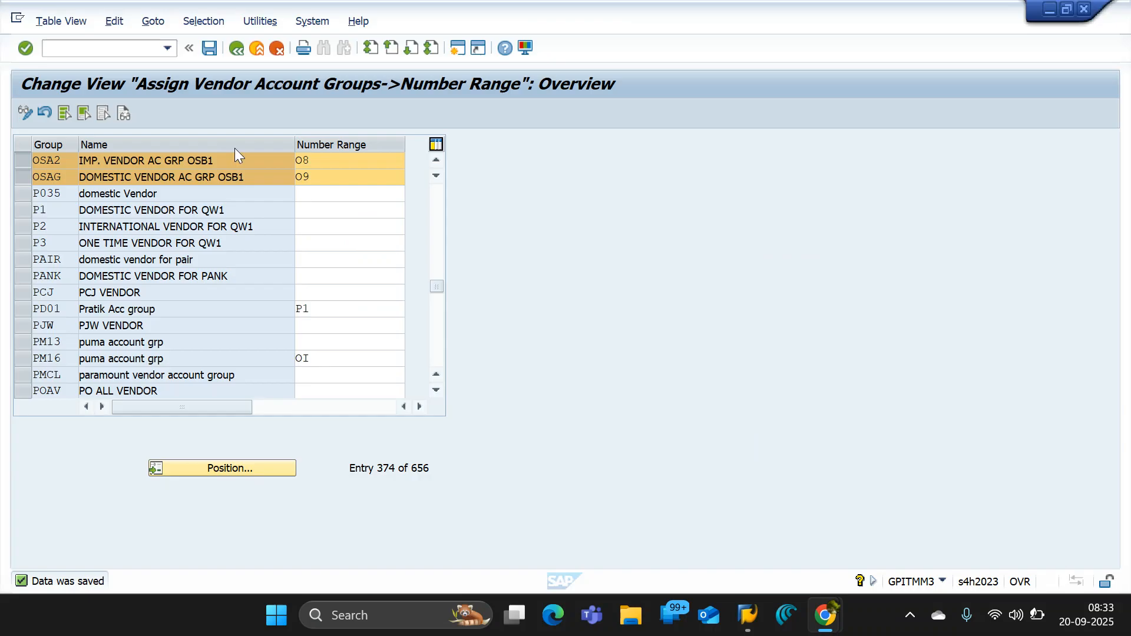
left_click(235, 47)
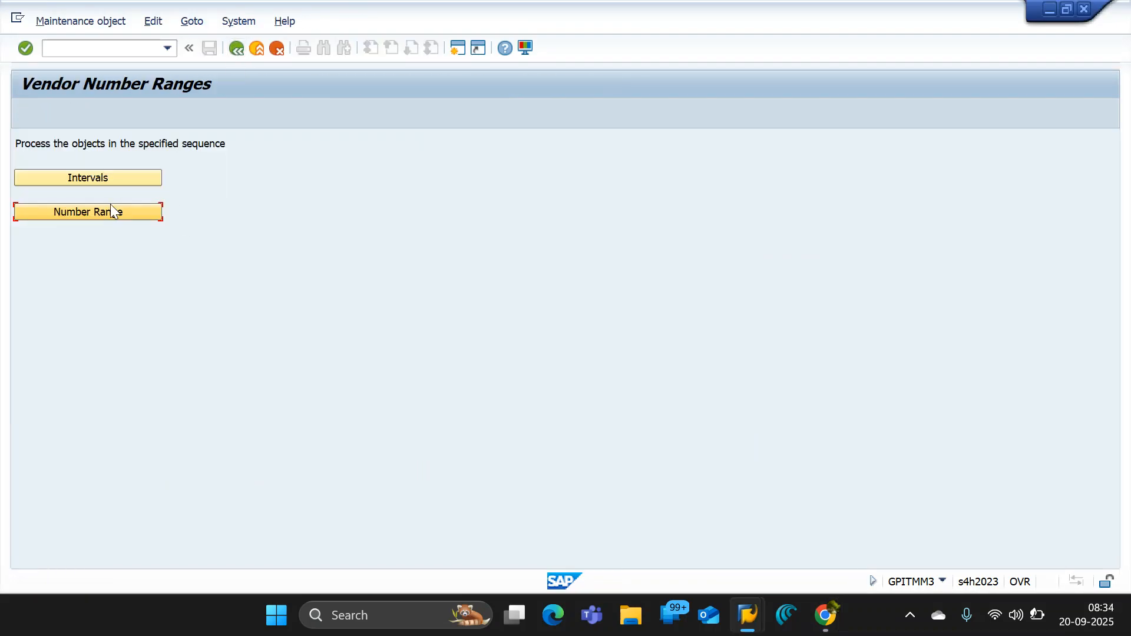
left_click(116, 172)
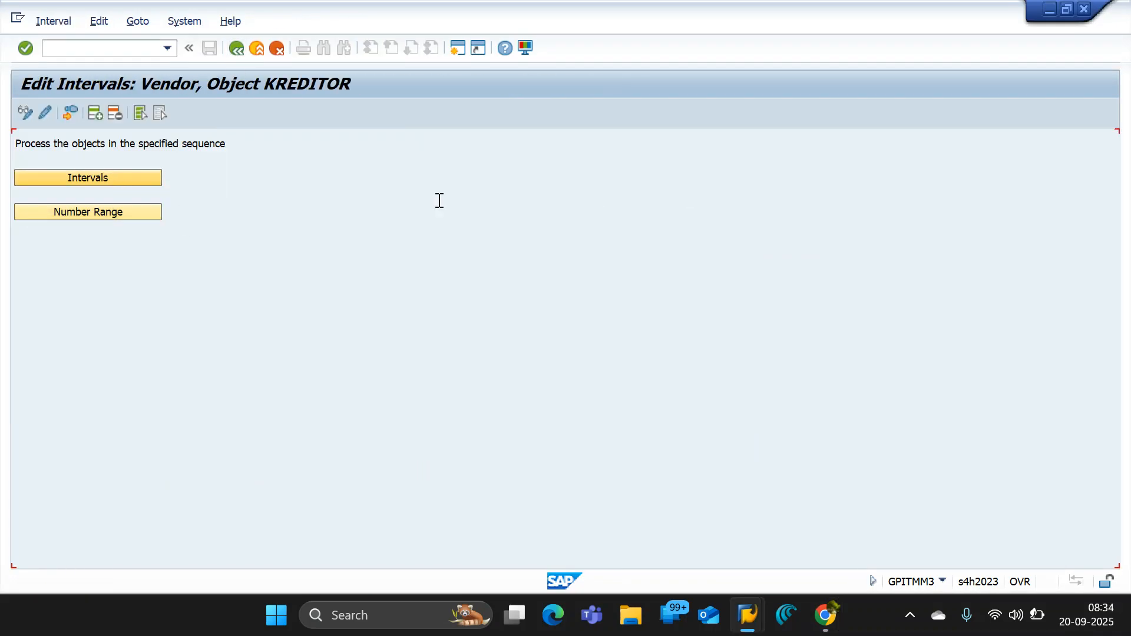
- Select intervals O8 and O9 and capture a screenshot of the upper part of the vendor interval list
left_click_drag(801, 186, 804, 316)
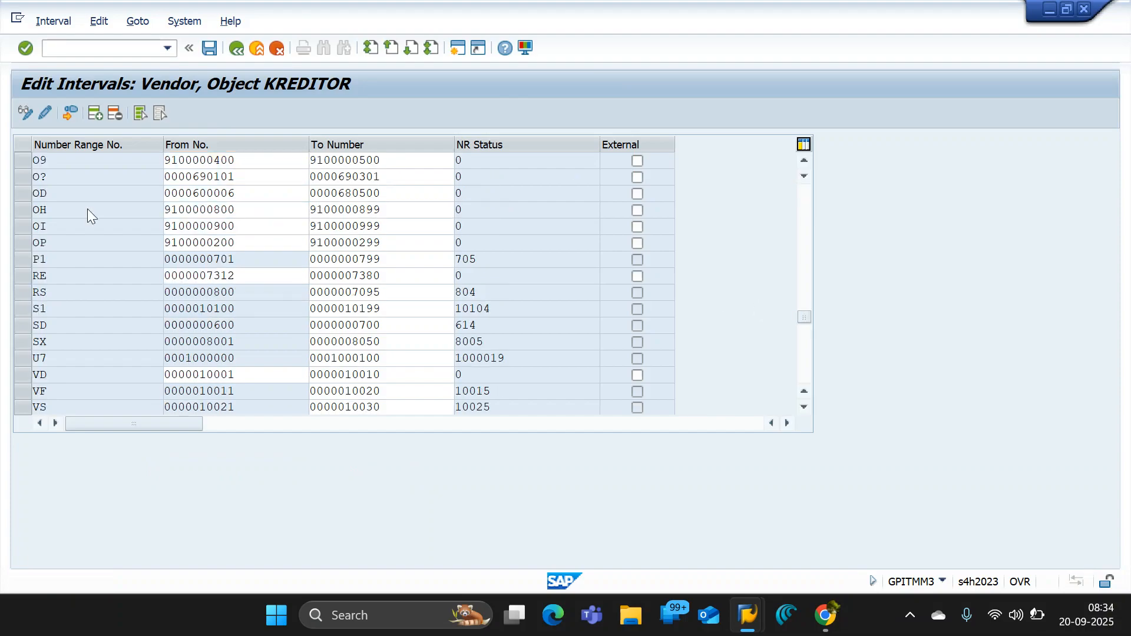
scroll(6, 186, "up", 1)
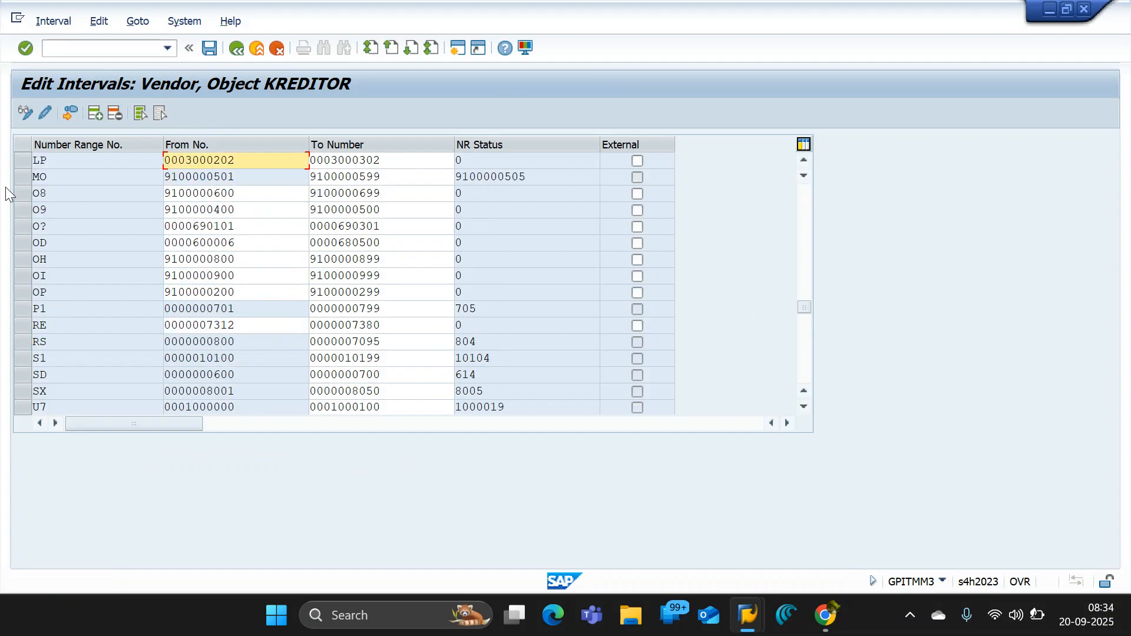
left_click(19, 200)
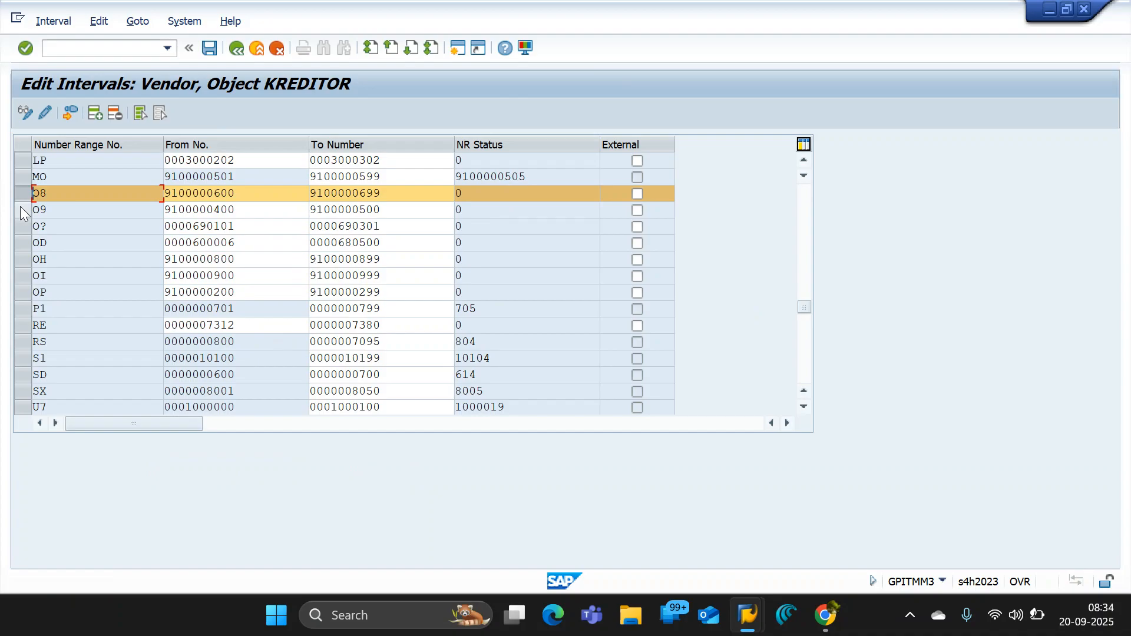
left_click(21, 209)
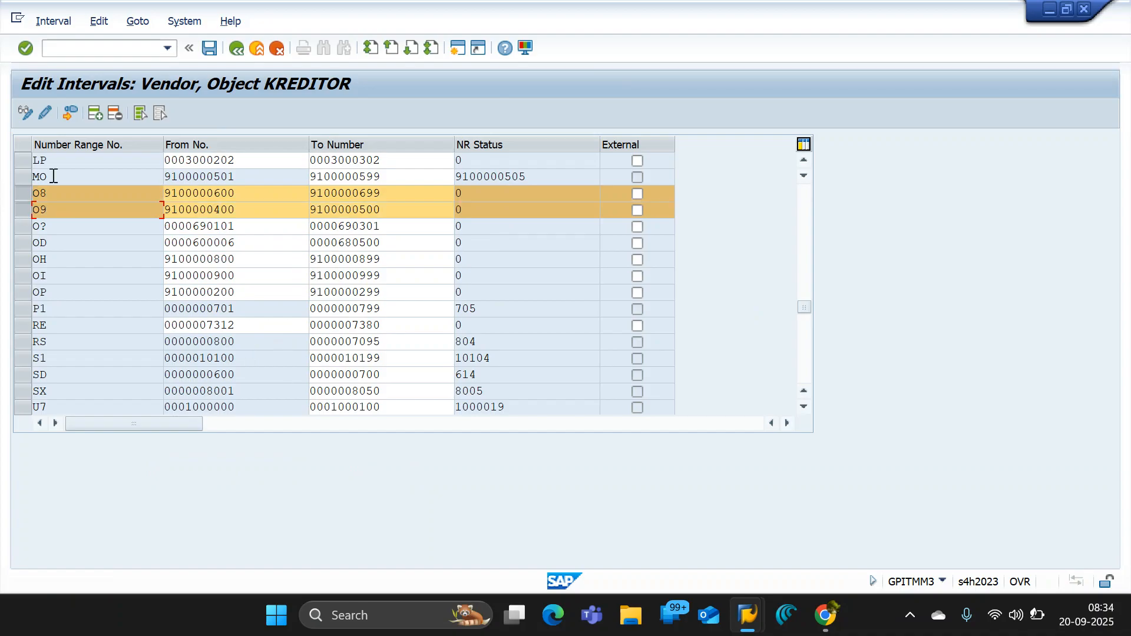
key("super+shift+s")
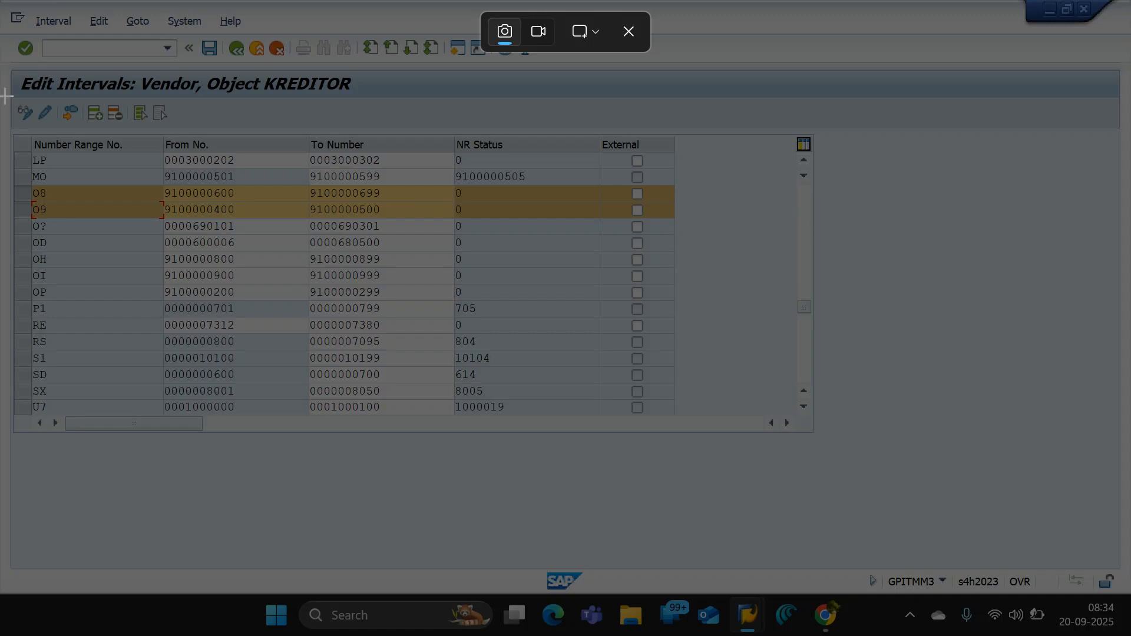
left_click_drag(2, 63, 821, 263)
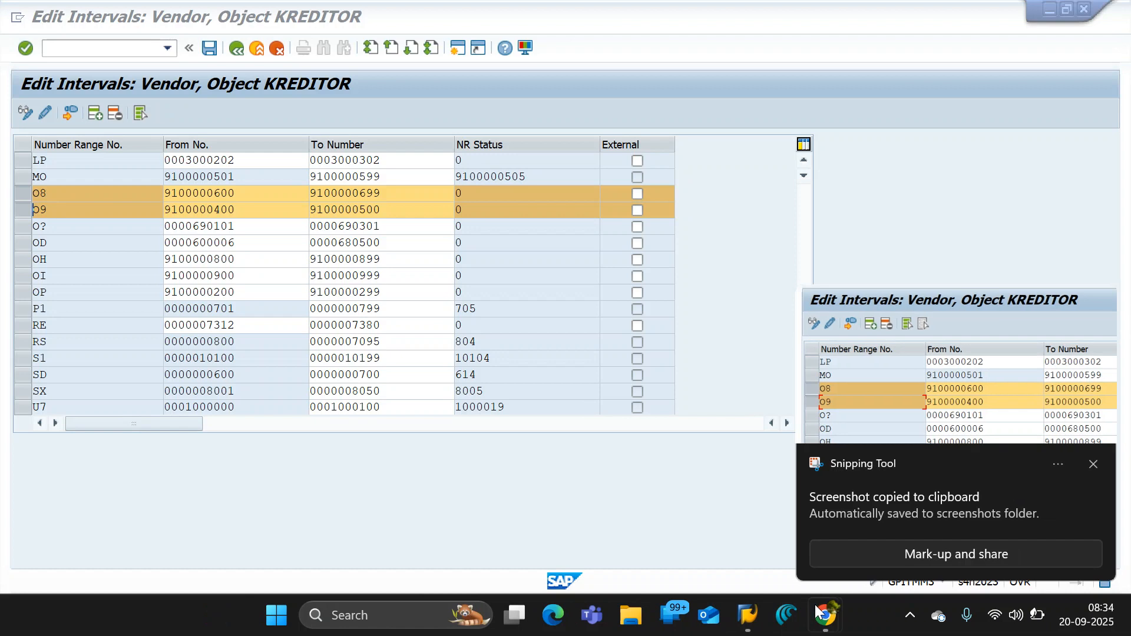
left_click(1096, 465)
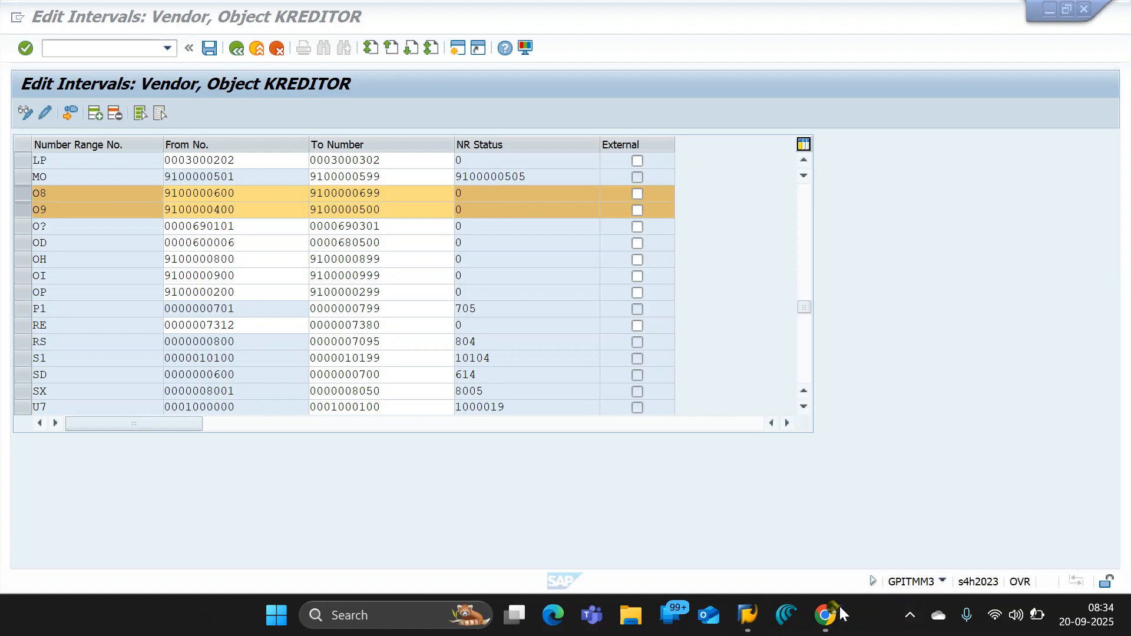
- Switch to the Google Docs document and replace the old vendor intervals picture with the new capture
mouse_move(840, 612)
left_click(695, 549)
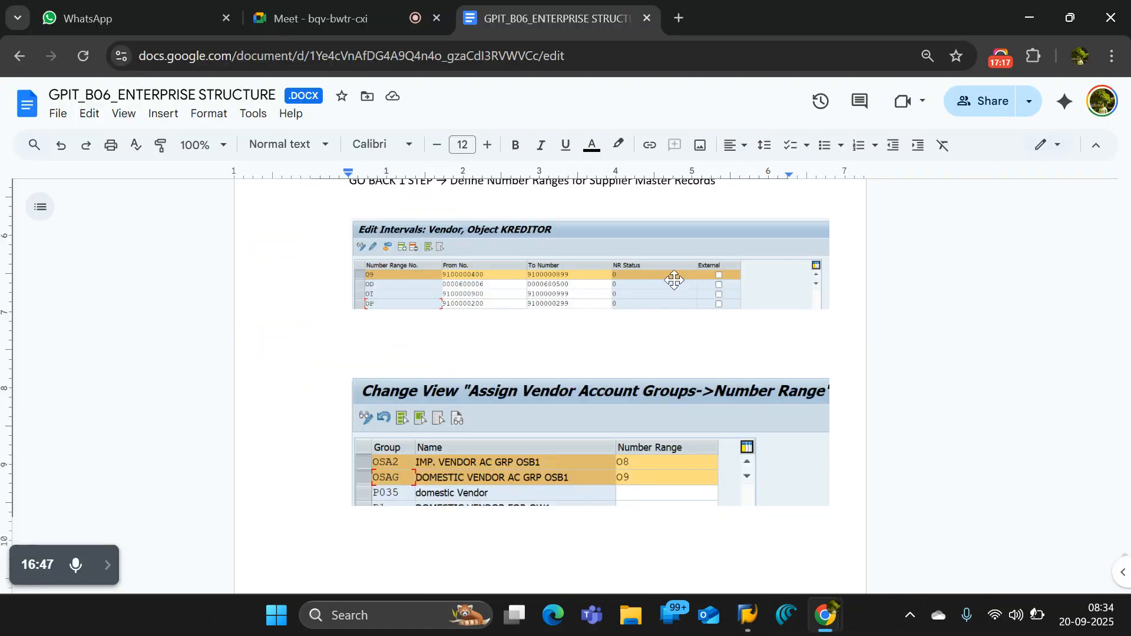
left_click(611, 279)
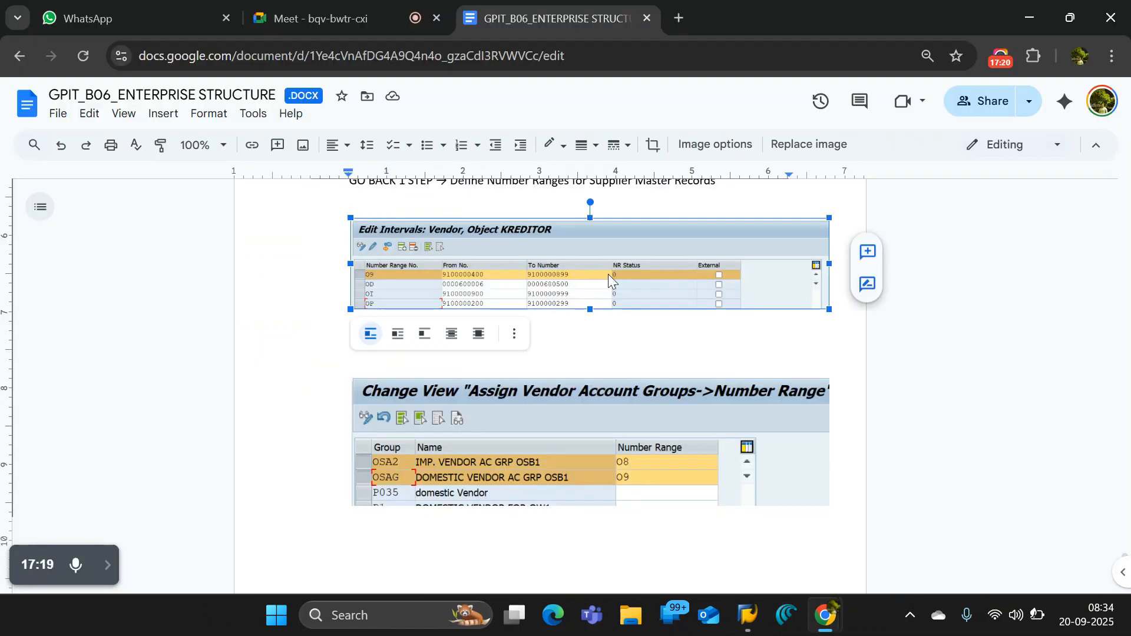
key("Delete")
key("ctrl+v")
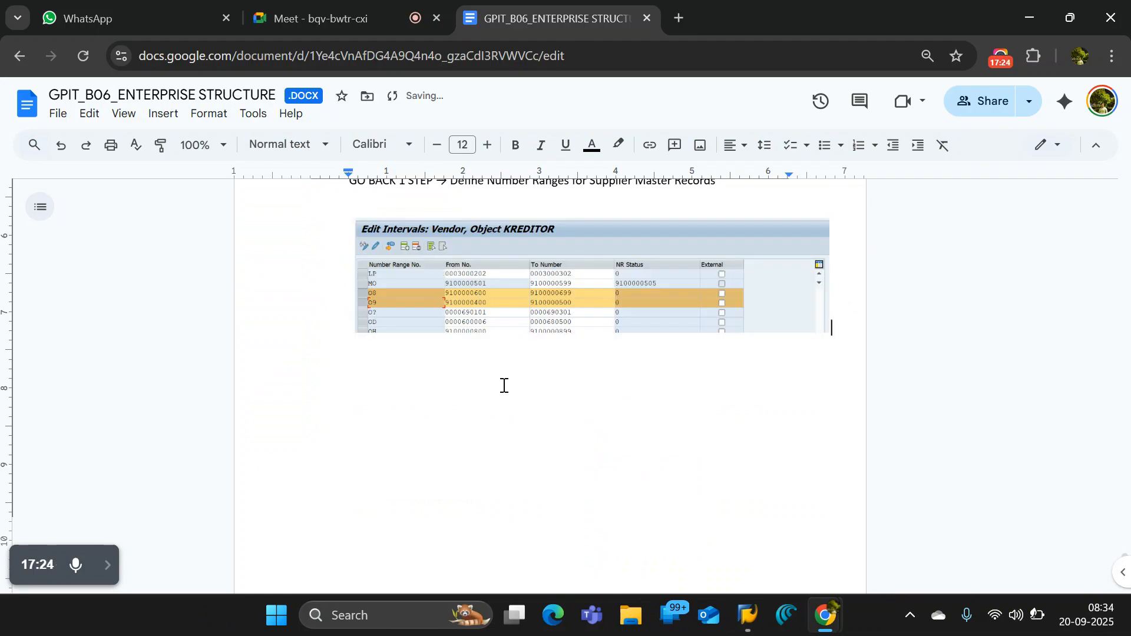
key("ctrl+v")
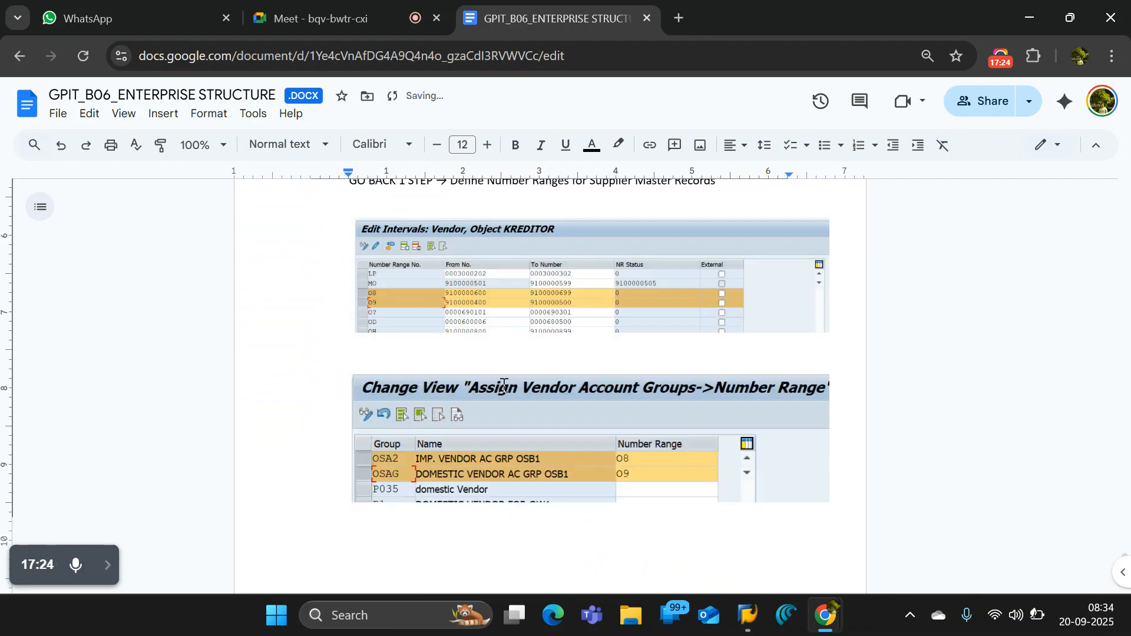
left_click(313, 314)
scroll(365, 288, "up", 4)
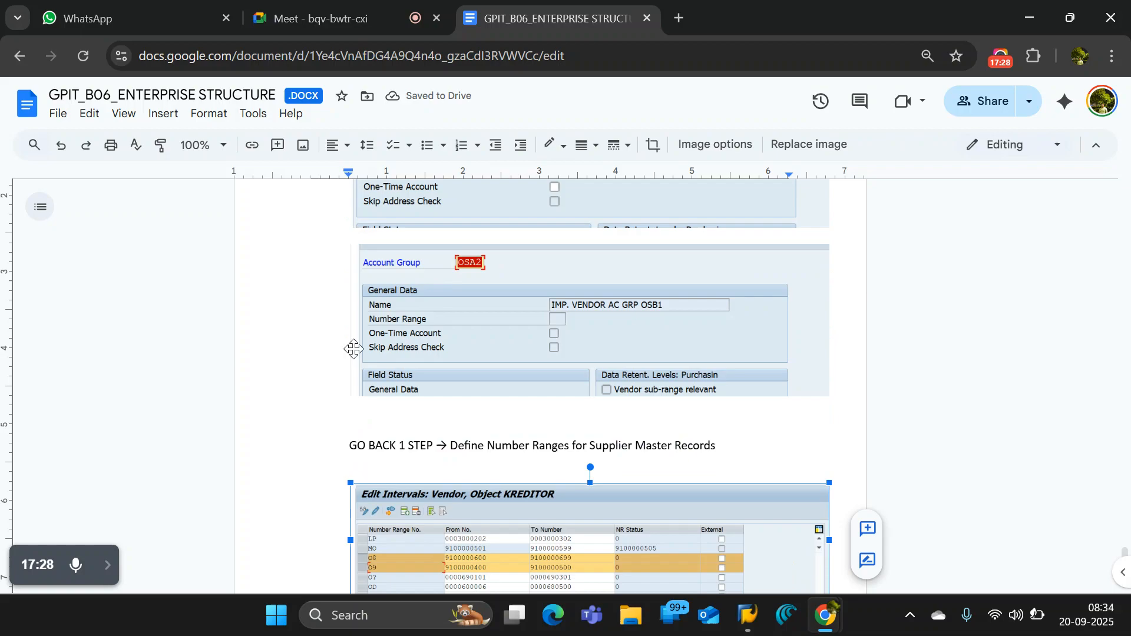
scroll(517, 477, "down", 1)
scroll(462, 474, "down", 4)
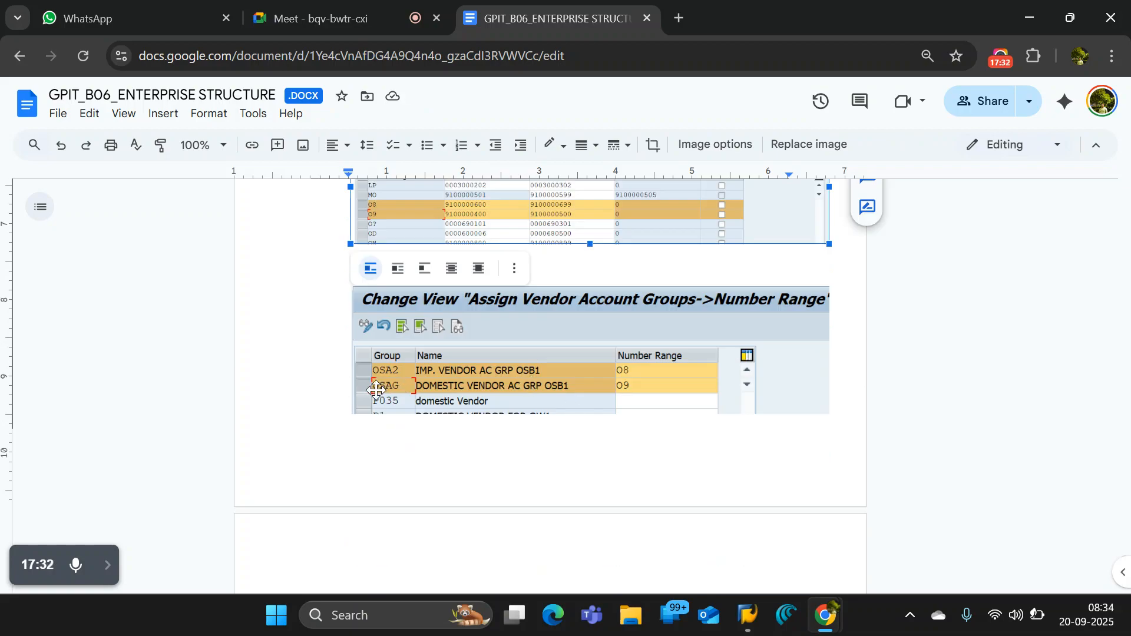
scroll(238, 224, "up", 2)
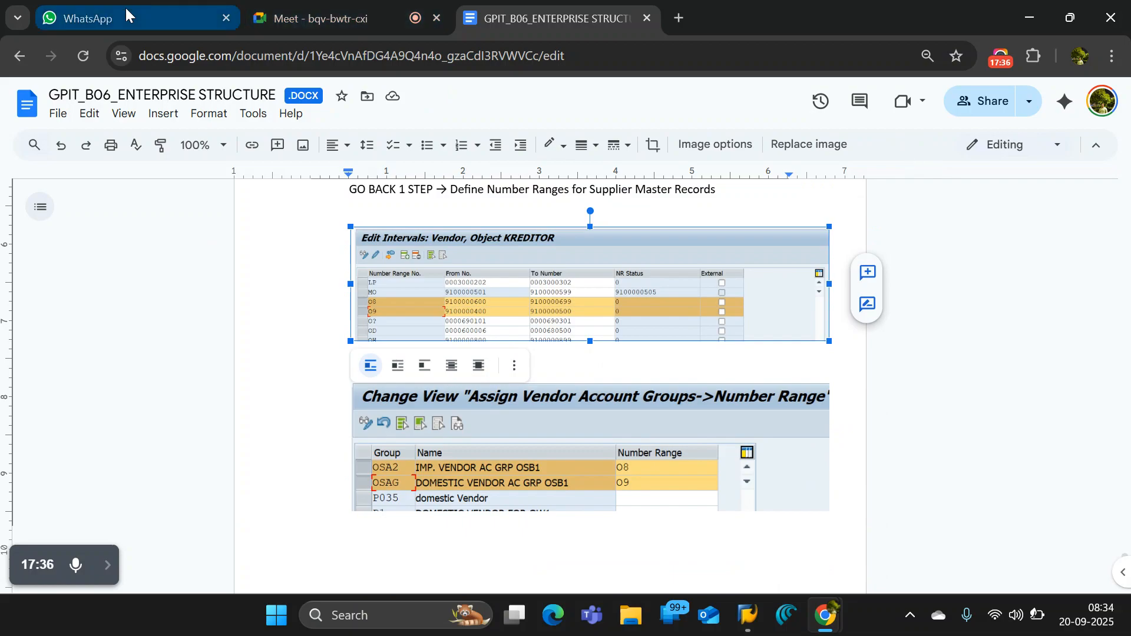
mouse_move(749, 616)
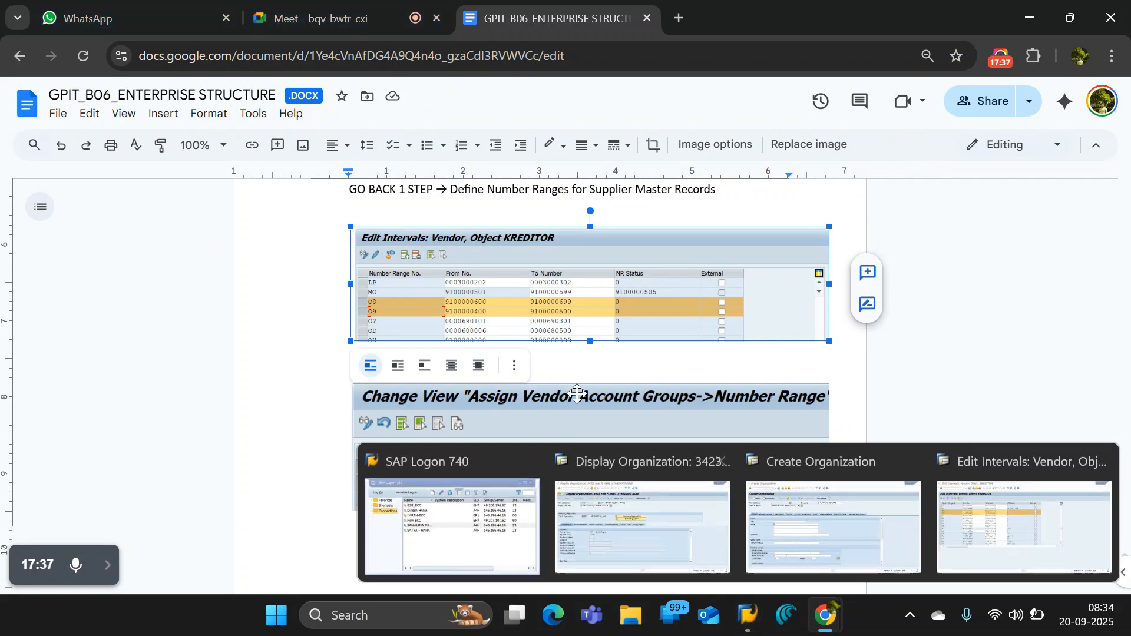
- Go back to the Steps list in the document and highlight step 3, Create BP Group
left_click(834, 385)
scroll(836, 389, "up", 15)
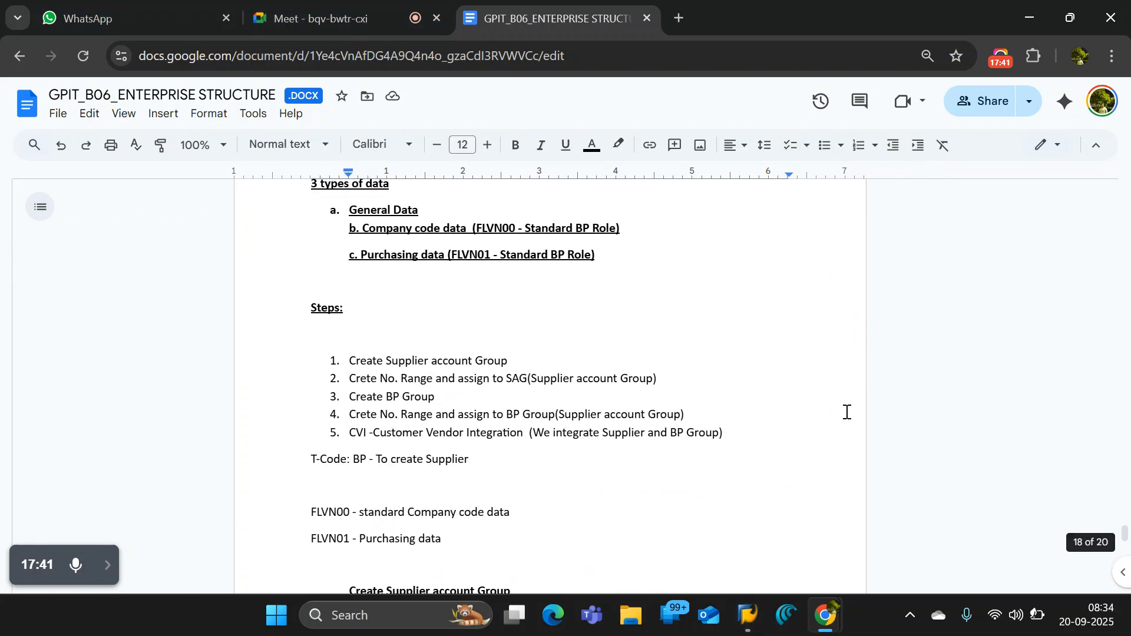
left_click(434, 396)
left_click(348, 397, "shift")
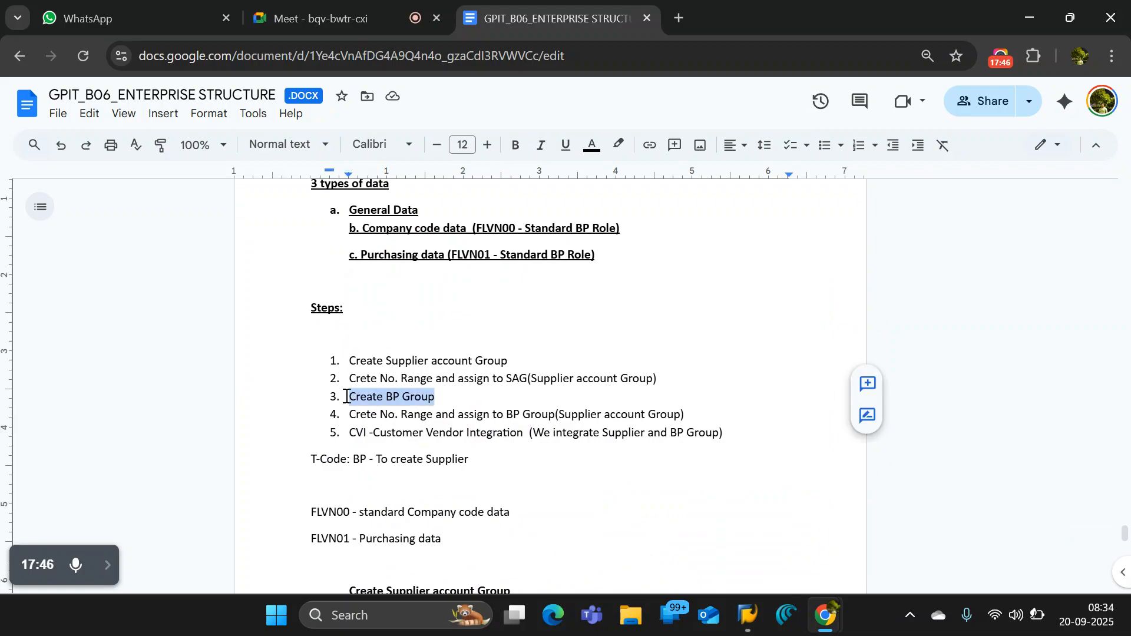
left_click(436, 396)
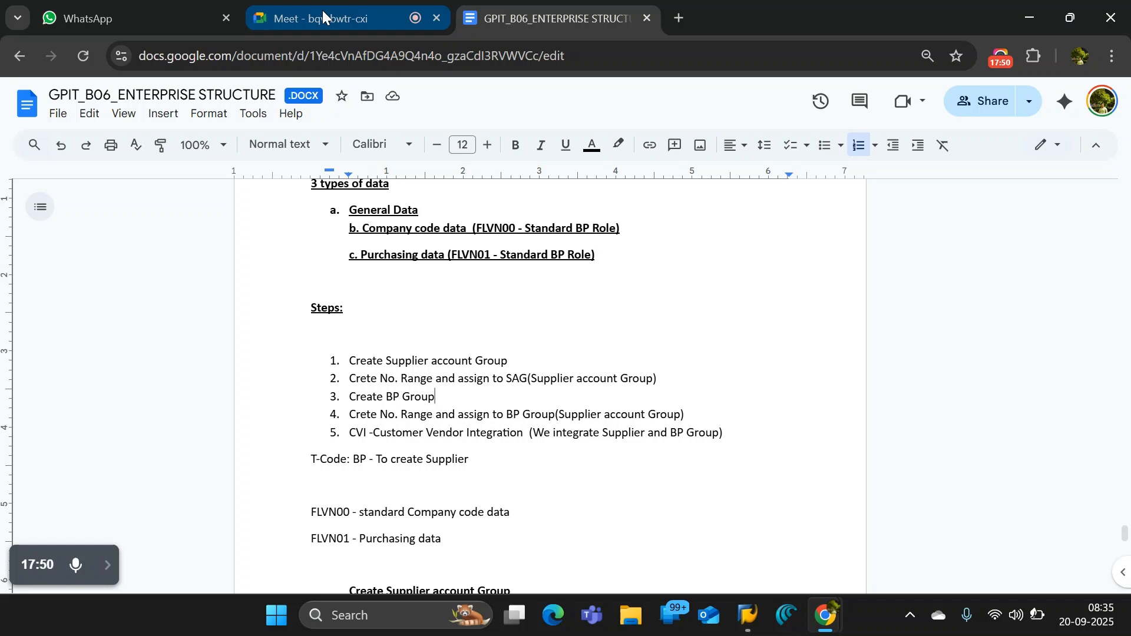
mouse_move(323, 9)
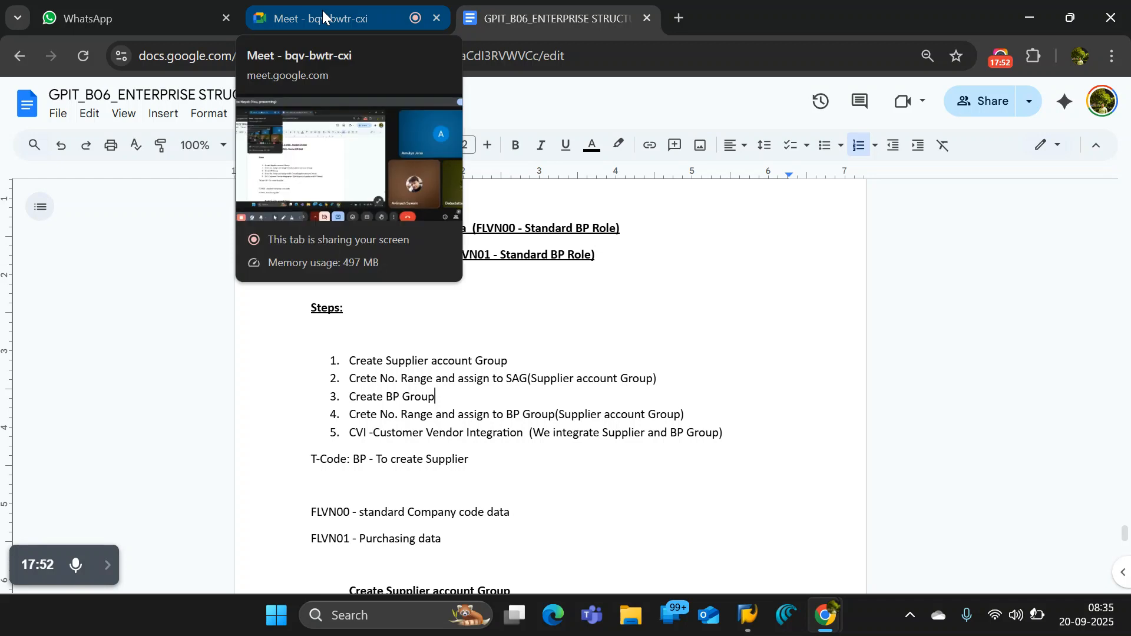
left_click(323, 10)
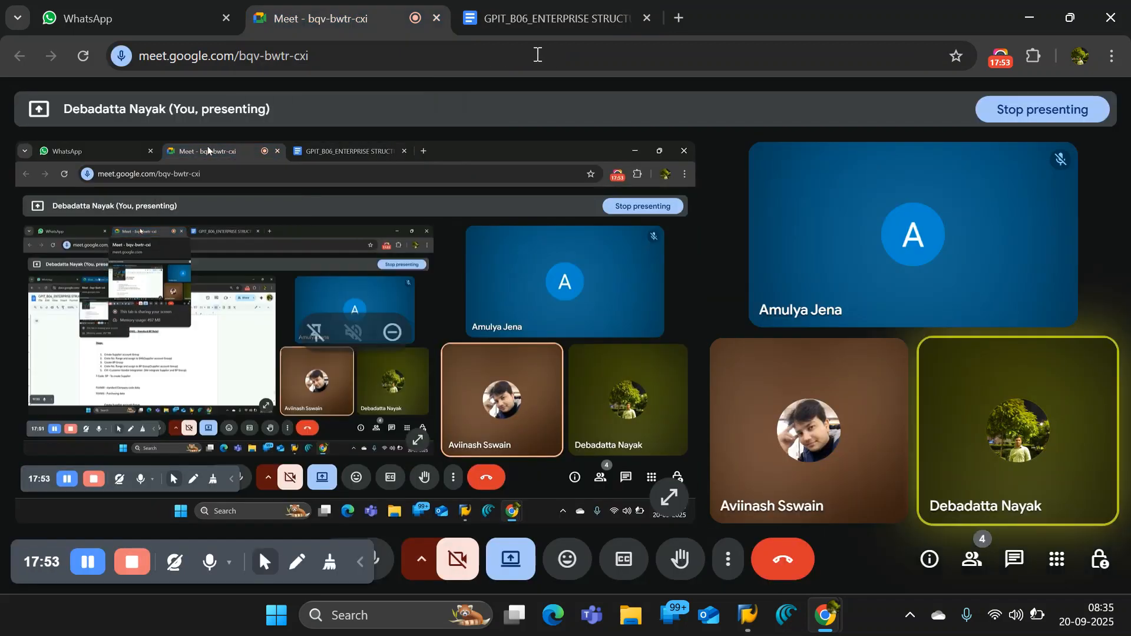
left_click(119, 19)
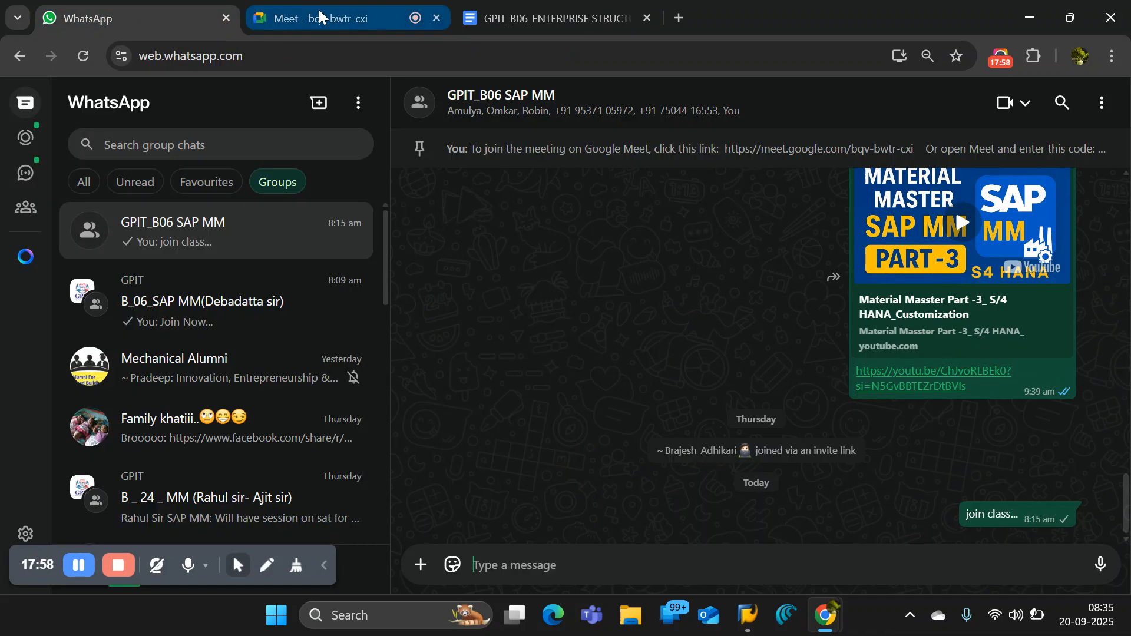
left_click(382, 21)
- Switch to SAP and bring up the Display Organization session for business partner JSW CEMENT ODISHA
mouse_move(747, 615)
mouse_move(617, 534)
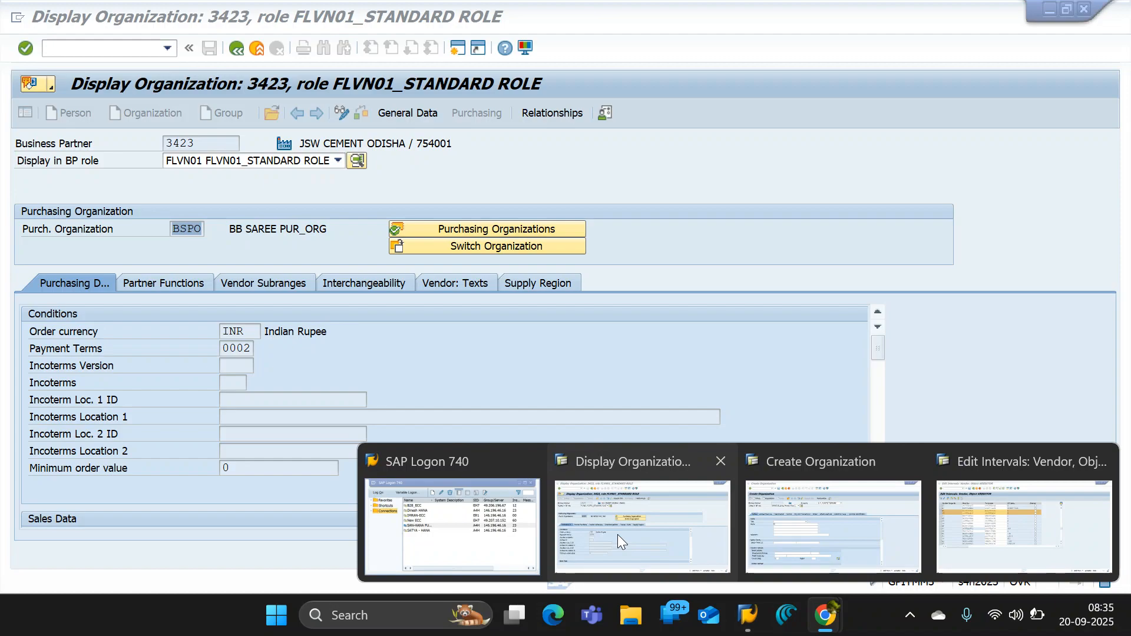
mouse_move(1015, 527)
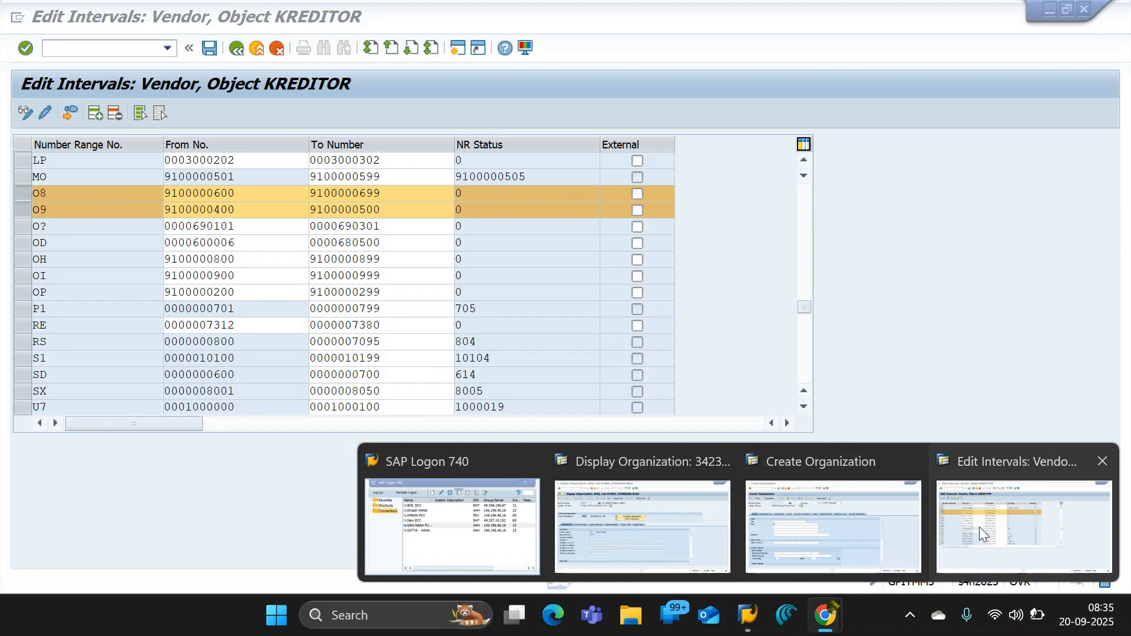
left_click(979, 527)
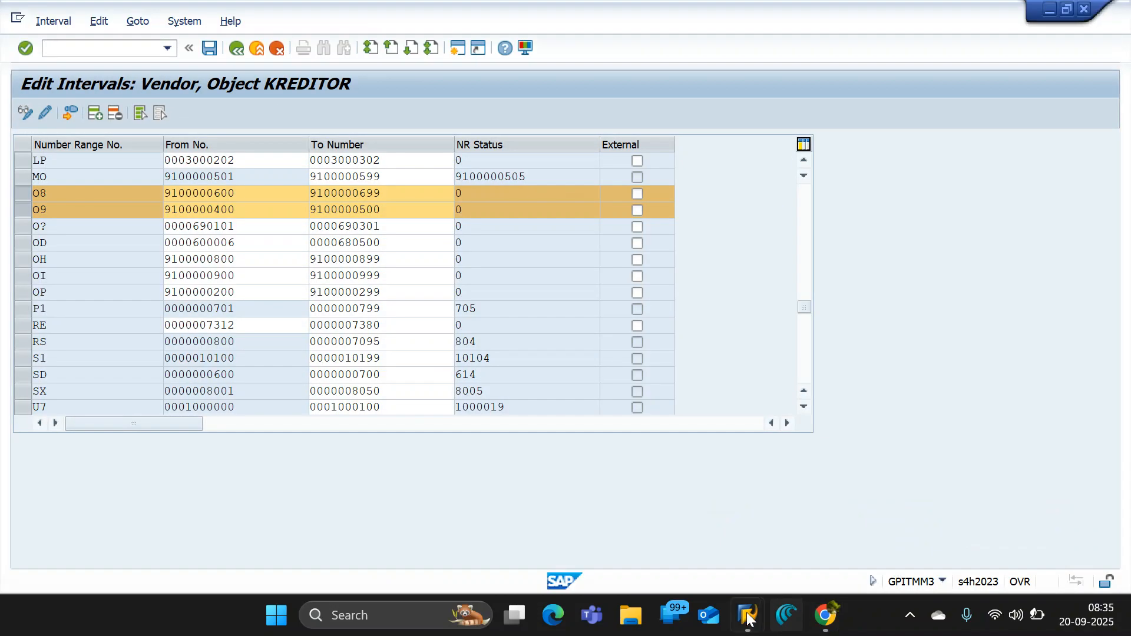
mouse_move(579, 538)
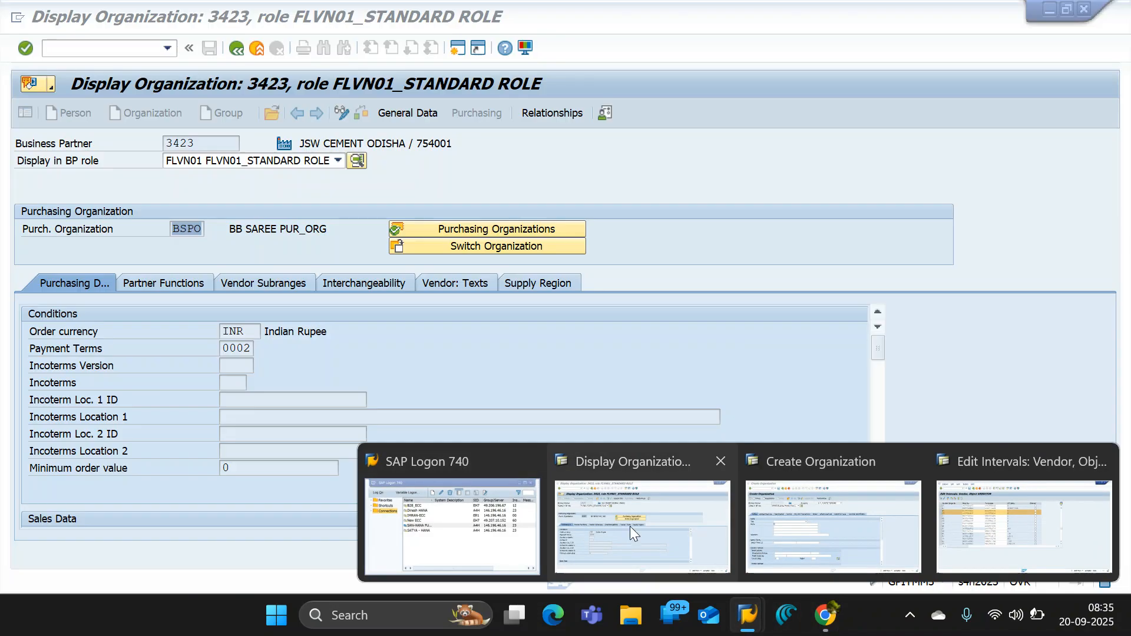
mouse_move(793, 545)
left_click(610, 529)
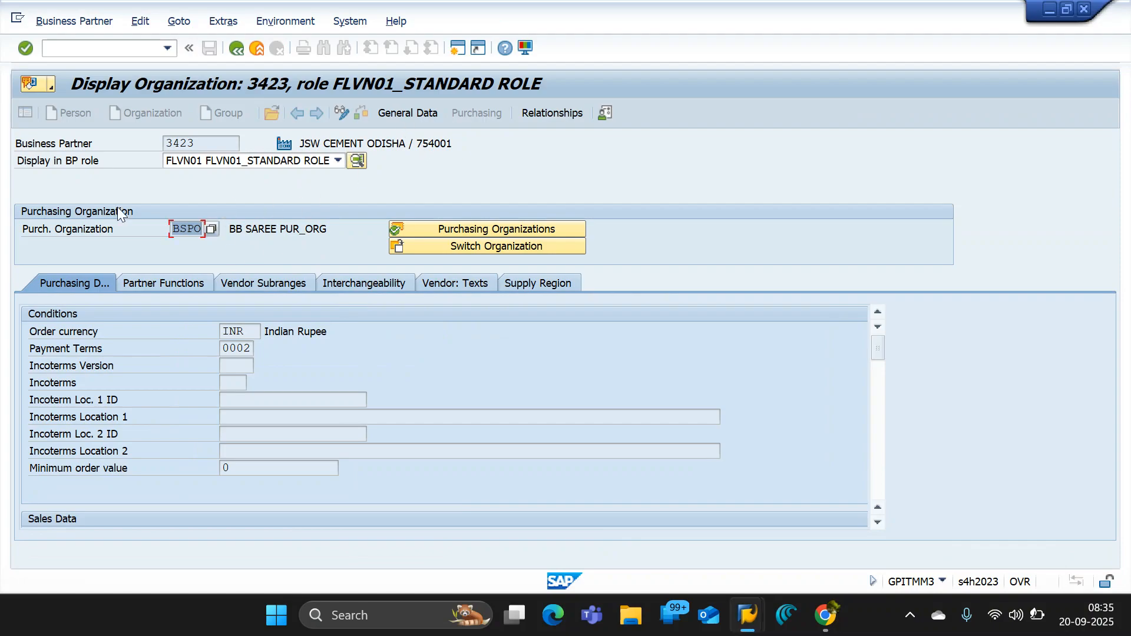
- Show the partner's general data, set the displayed BP role to FLVNBR BBS1 BP ROLE VENDOR and open the company code data
left_click(418, 118)
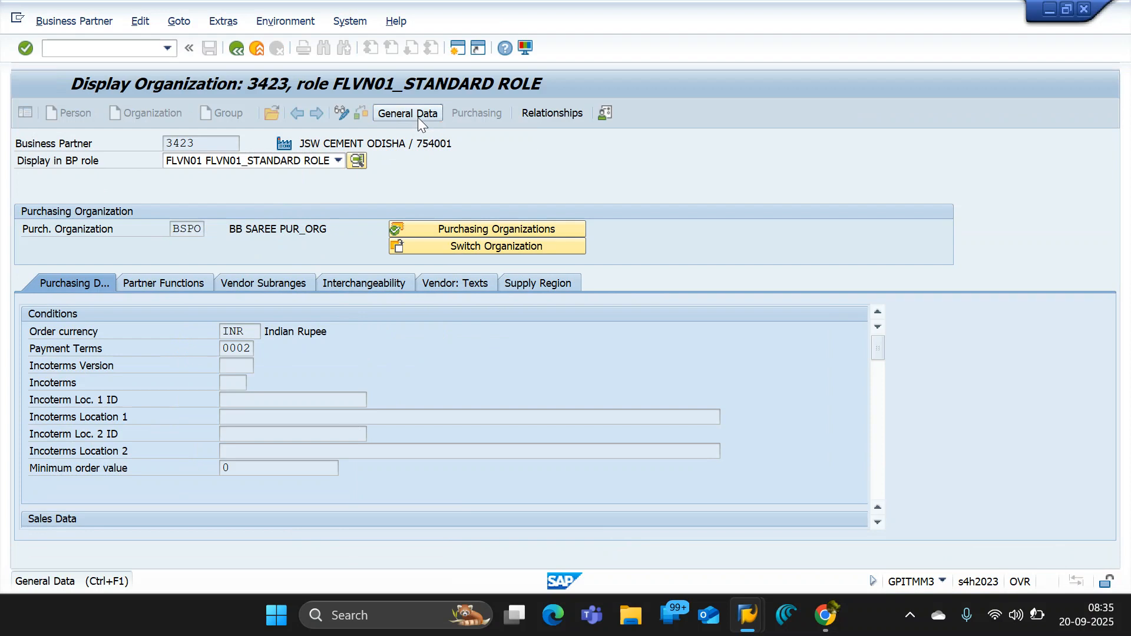
left_click(338, 160)
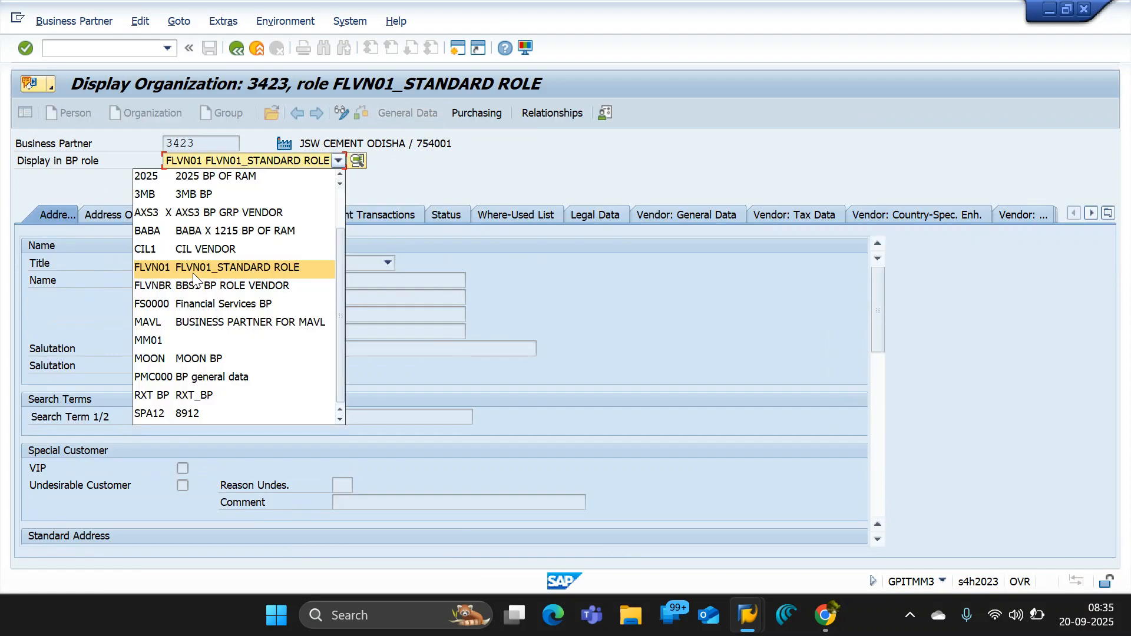
left_click(195, 283)
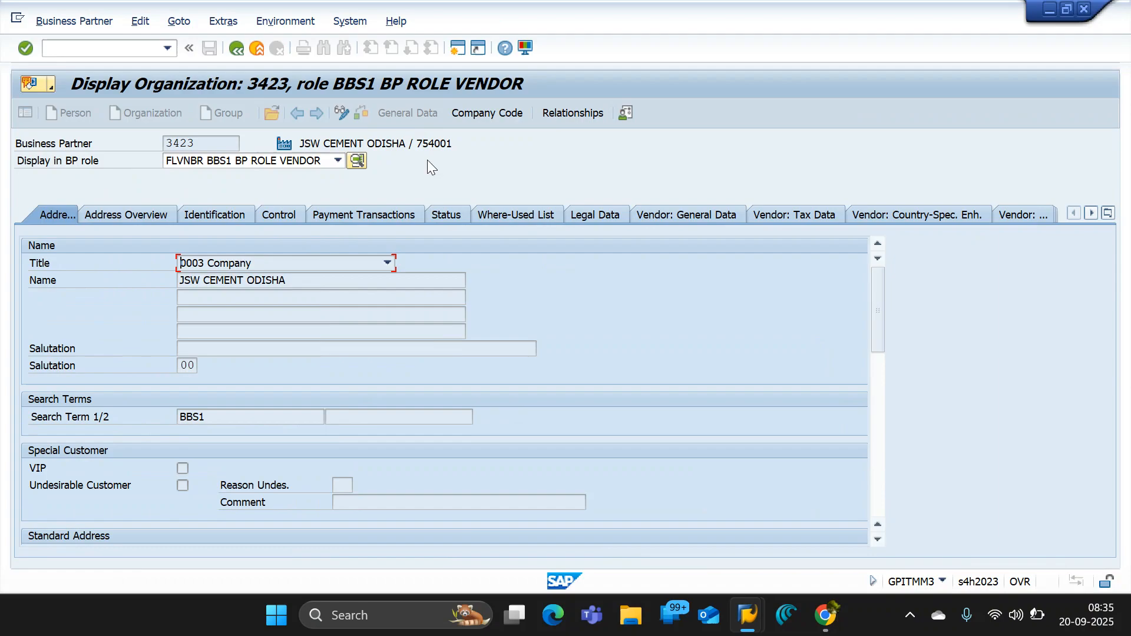
left_click(461, 125)
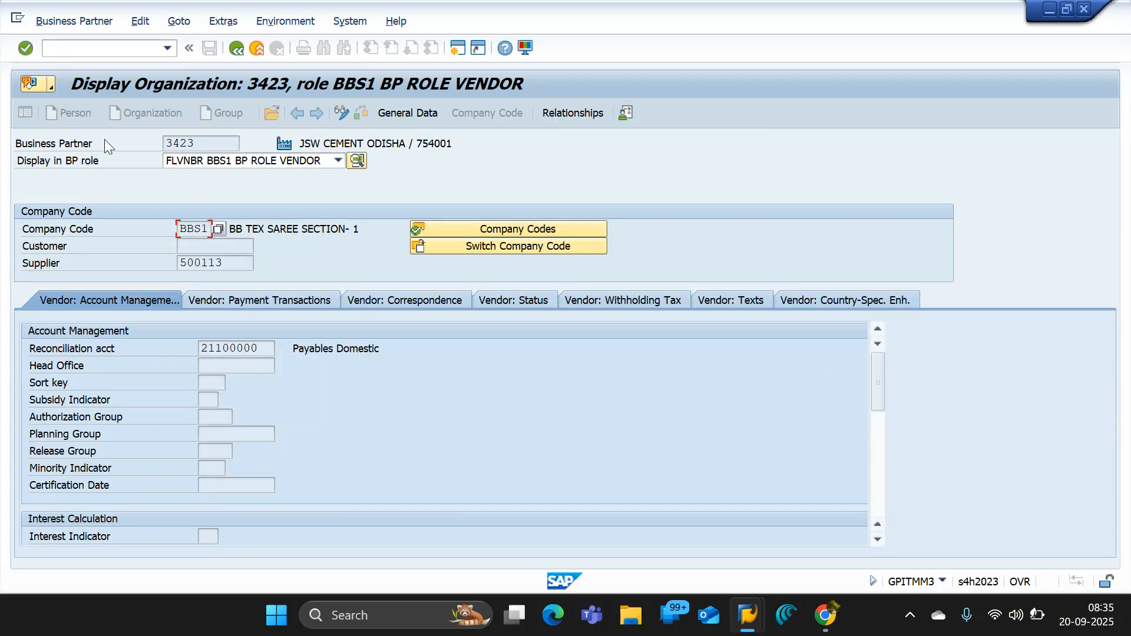
- Examine the Business Partner number and the Supplier number in the company code data
left_click(18, 148)
double_click(198, 144)
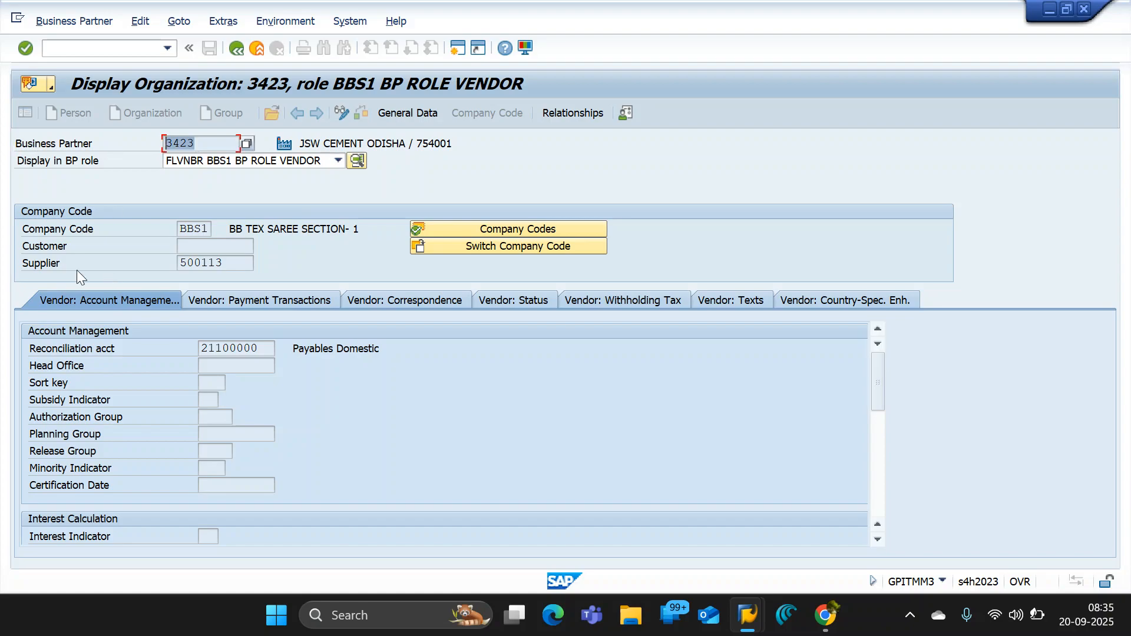
double_click(229, 263)
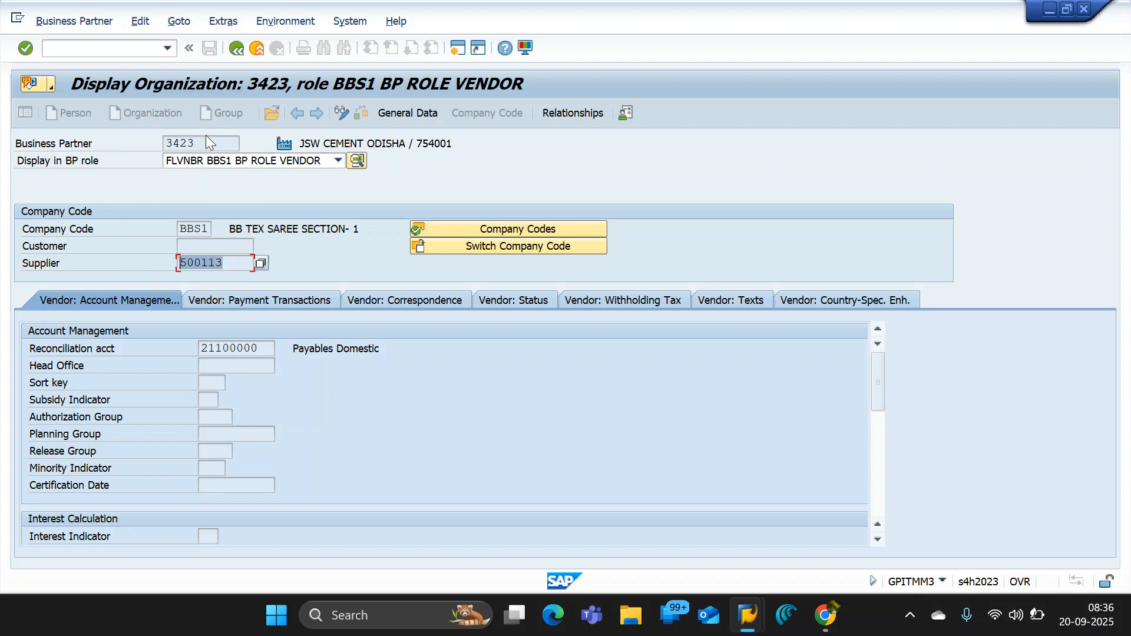
left_click_drag(205, 143, 154, 147)
left_click(106, 259)
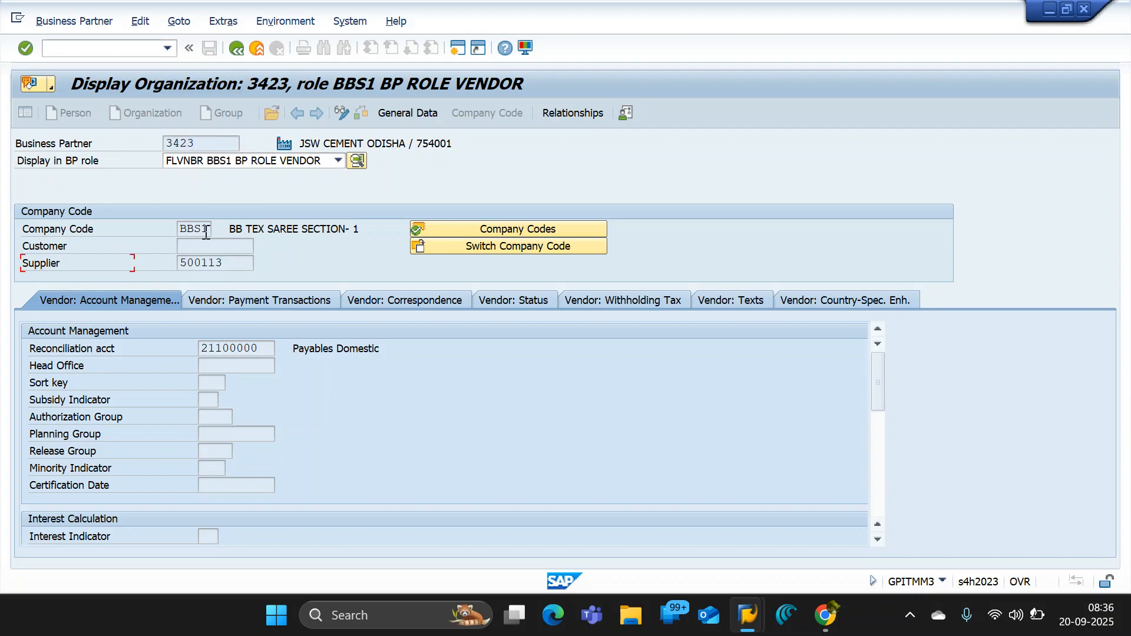
- Return to the general data and examine the organization's name and its Business Partner number
left_click(400, 112)
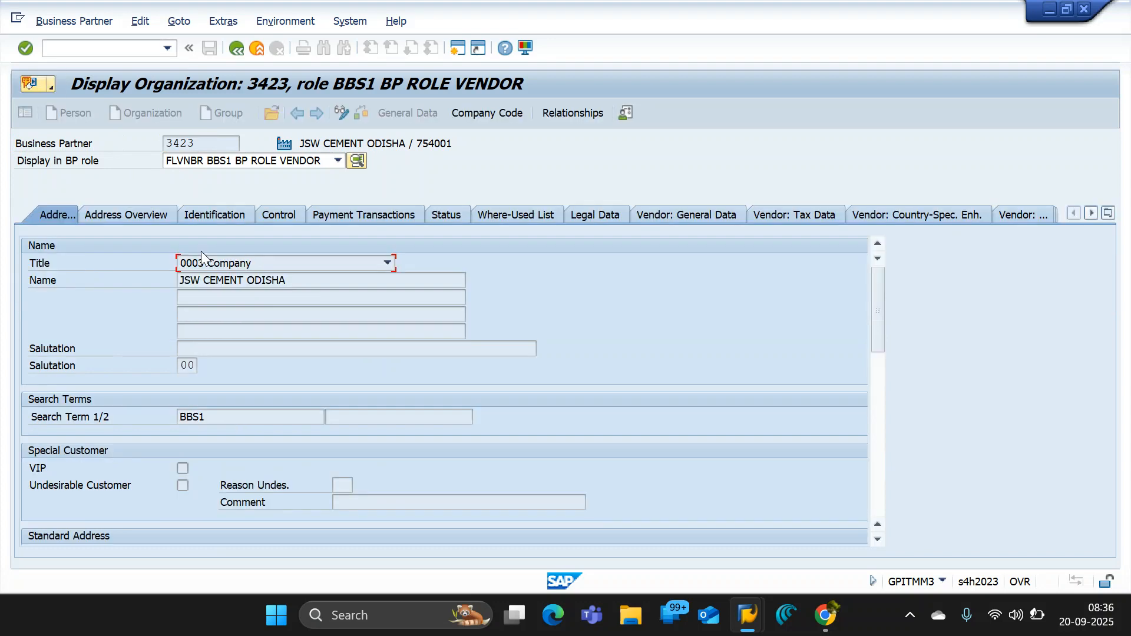
key("Tab")
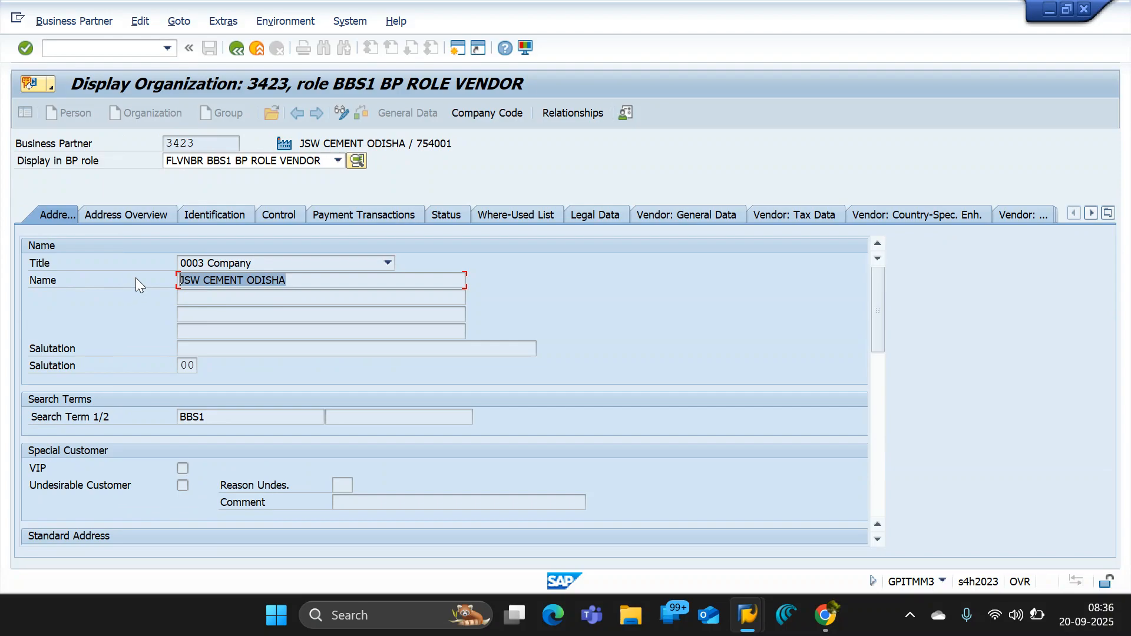
double_click(197, 145)
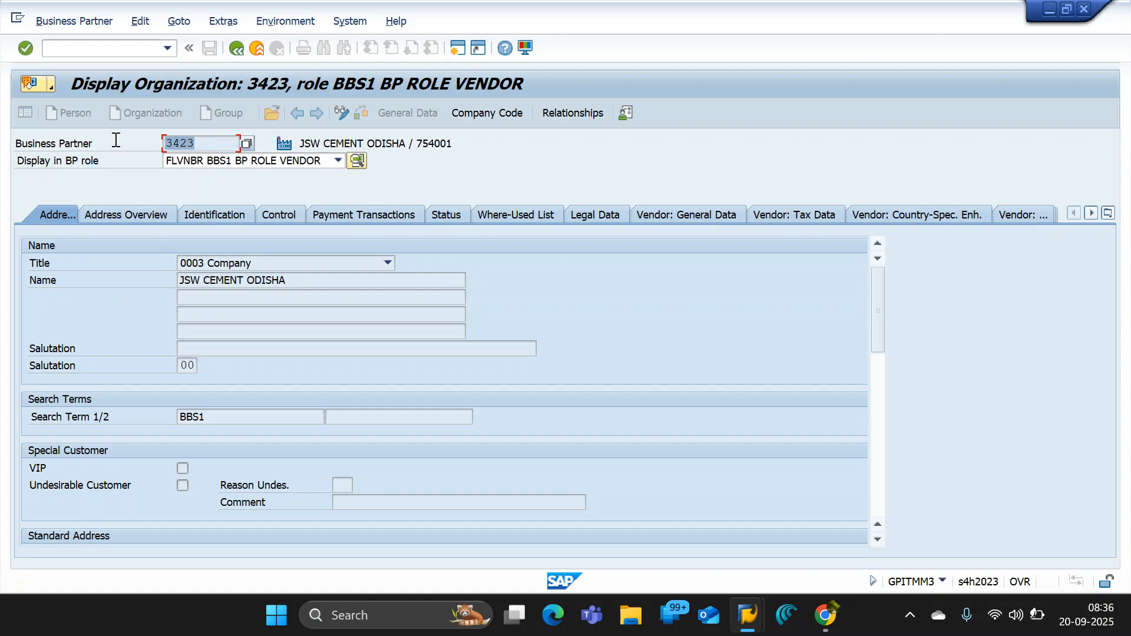
left_click(189, 143)
left_click_drag(291, 279, 89, 277)
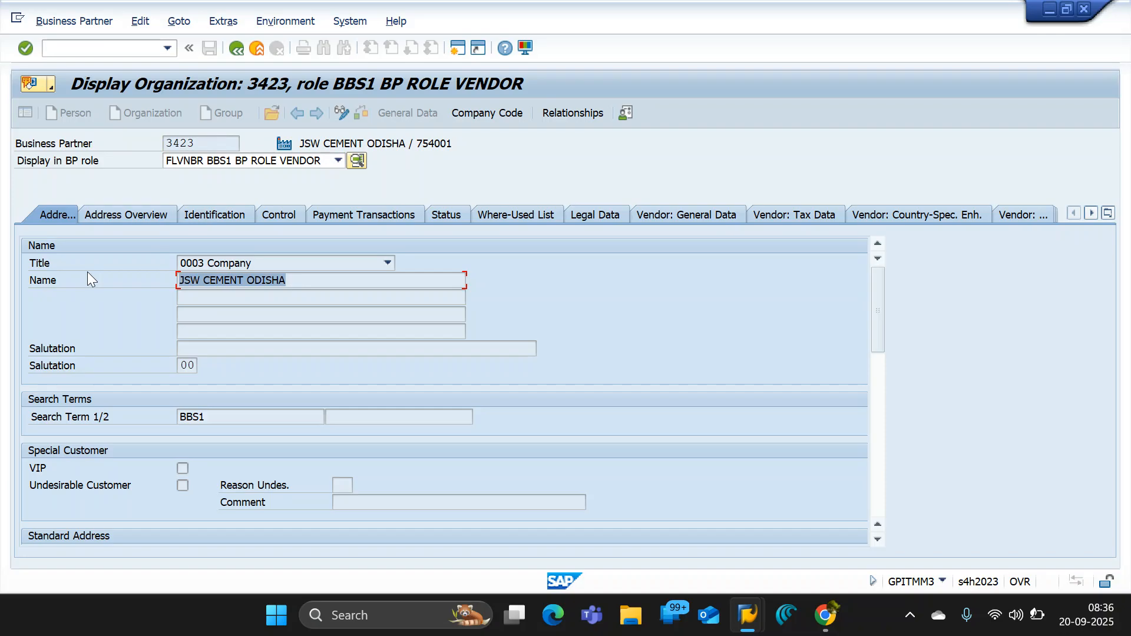
- Reopen the company code data and examine the Supplier and Customer fields
left_click(492, 115)
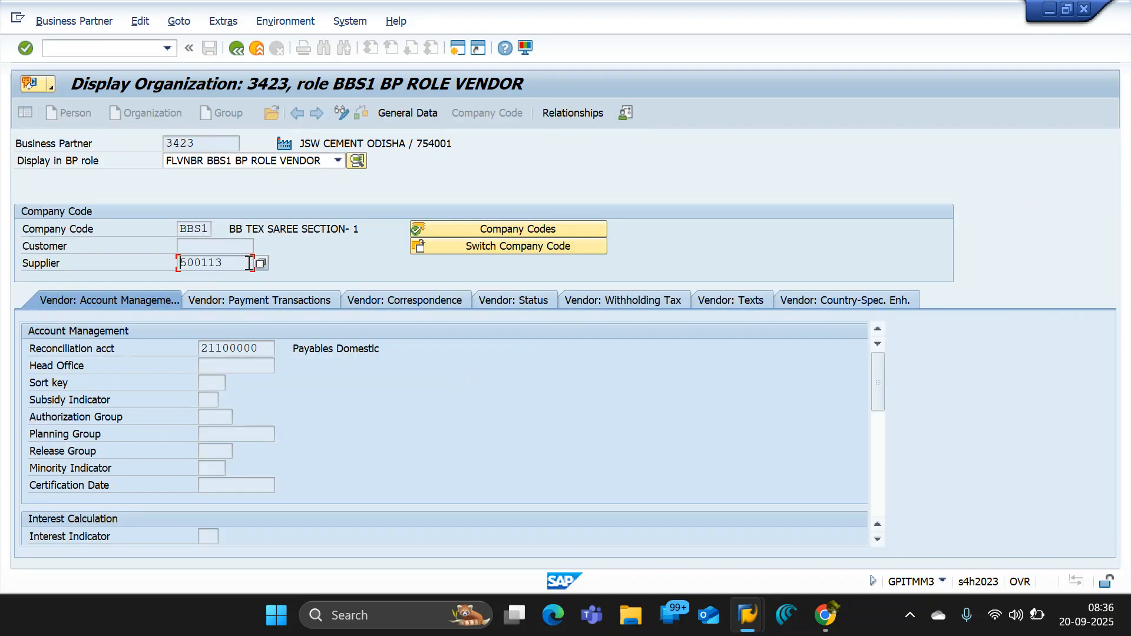
left_click_drag(249, 262, 33, 253)
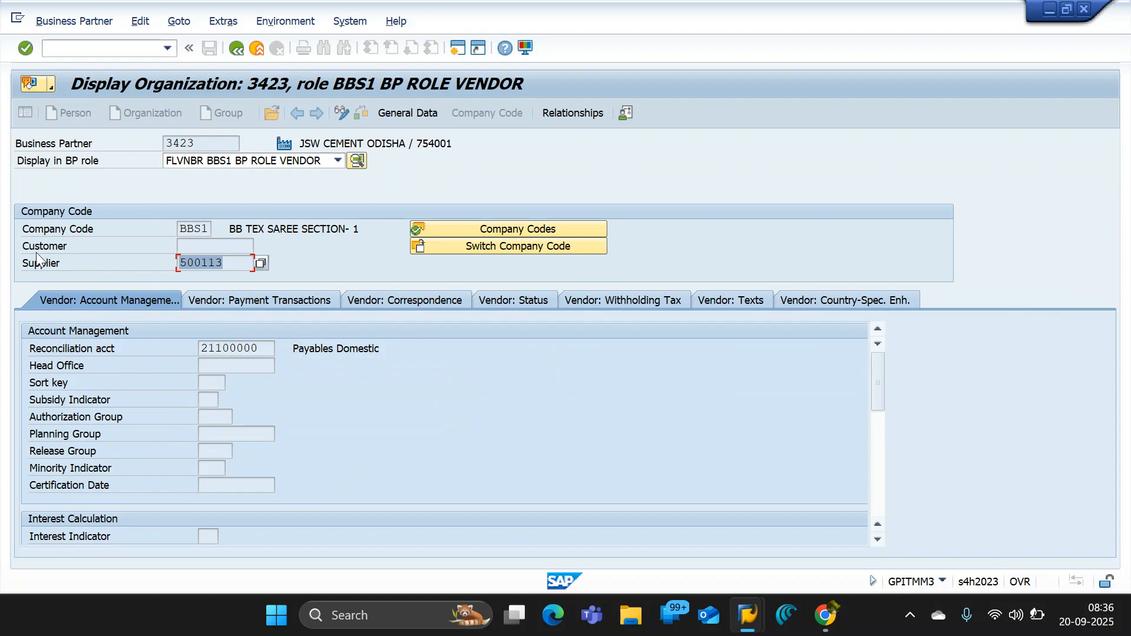
left_click(55, 247)
left_click(205, 246)
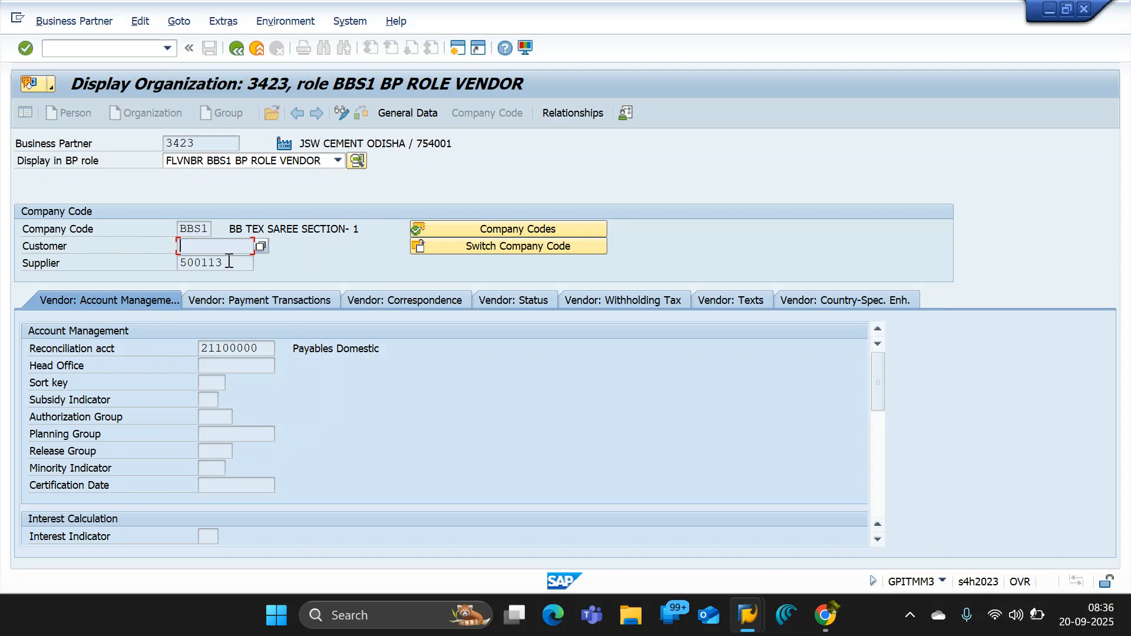
double_click(185, 262)
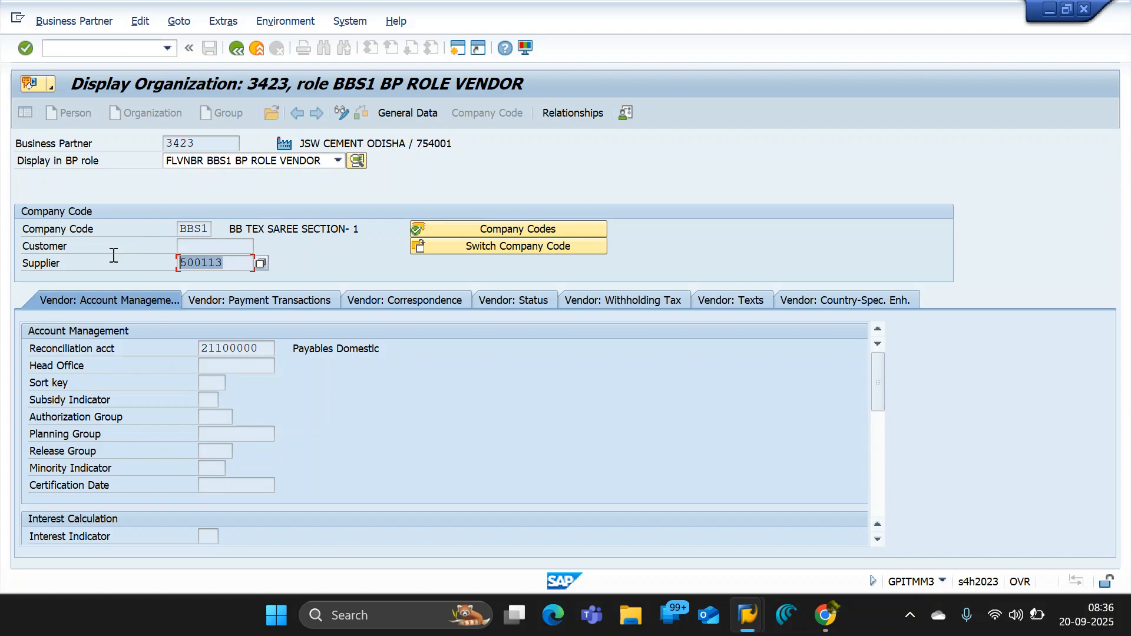
left_click(181, 247)
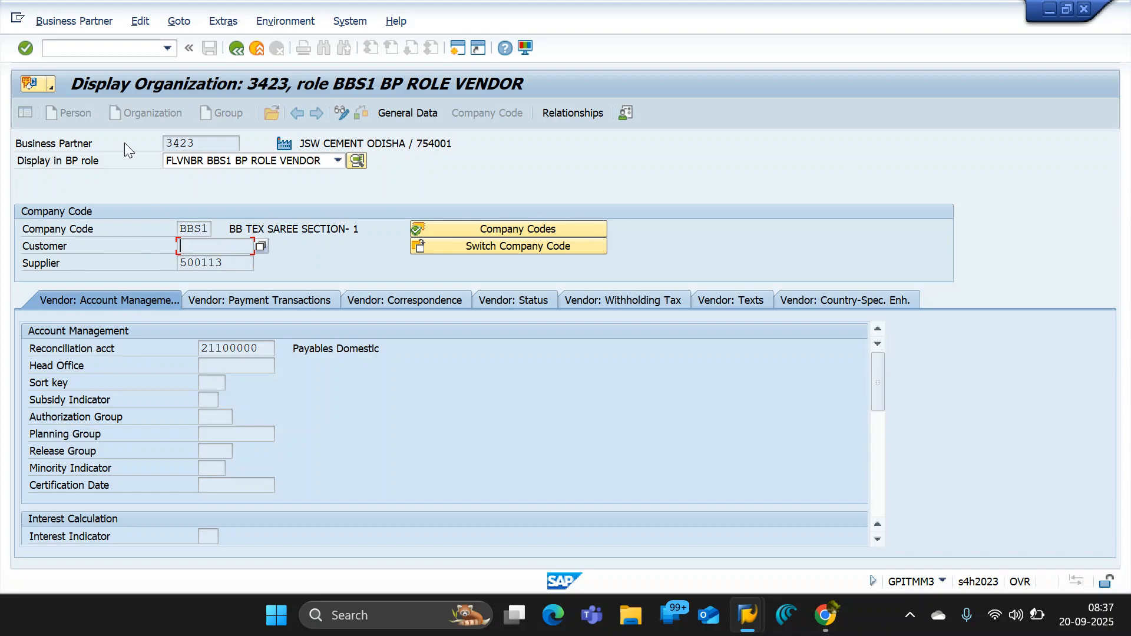
- Compare the Business Partner number with the Company Code, Customer and Supplier fields
double_click(206, 145)
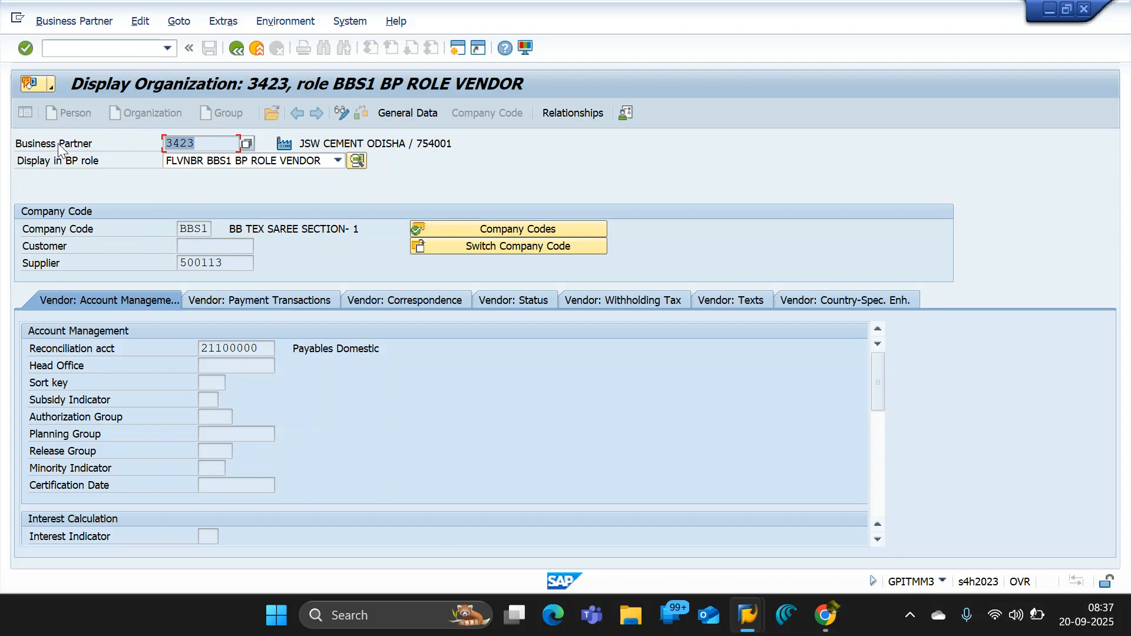
left_click(53, 251)
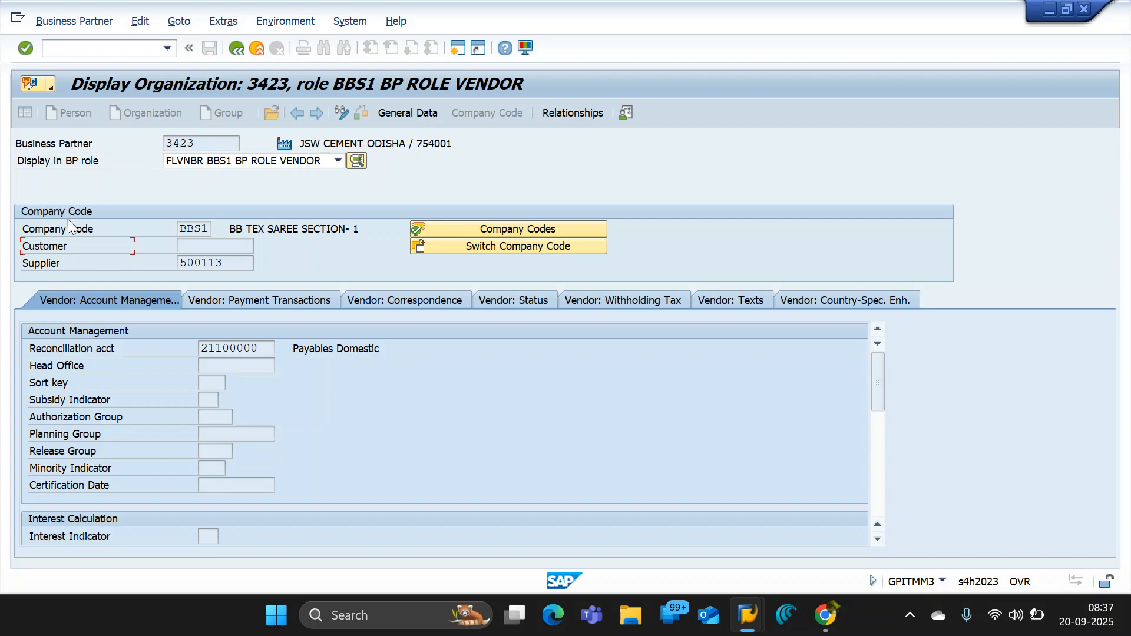
double_click(222, 144)
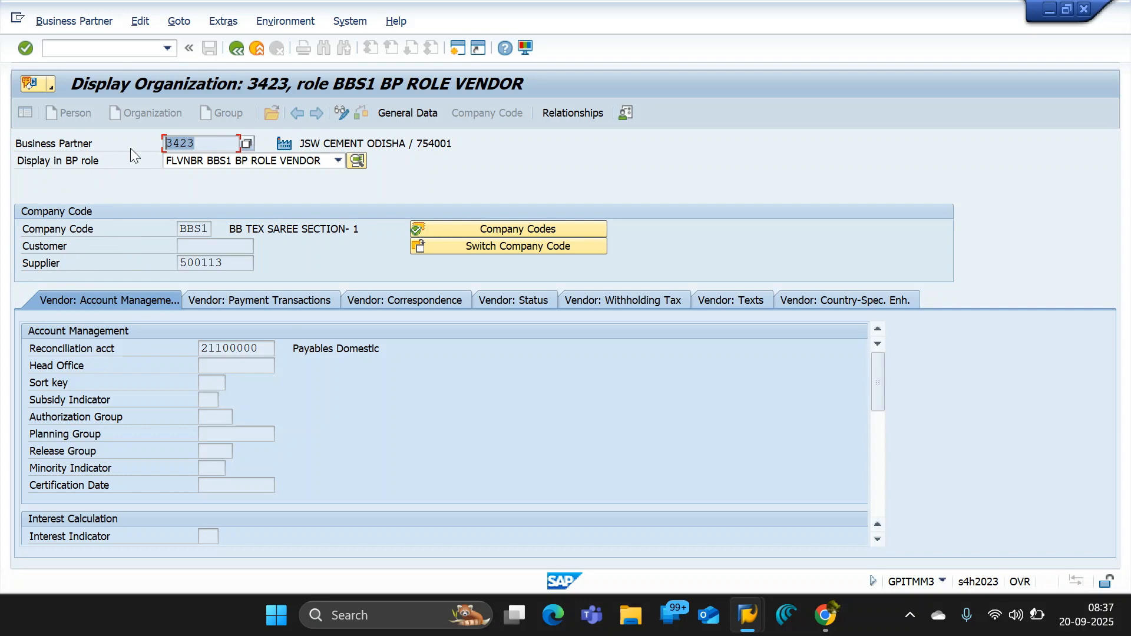
left_click(218, 147)
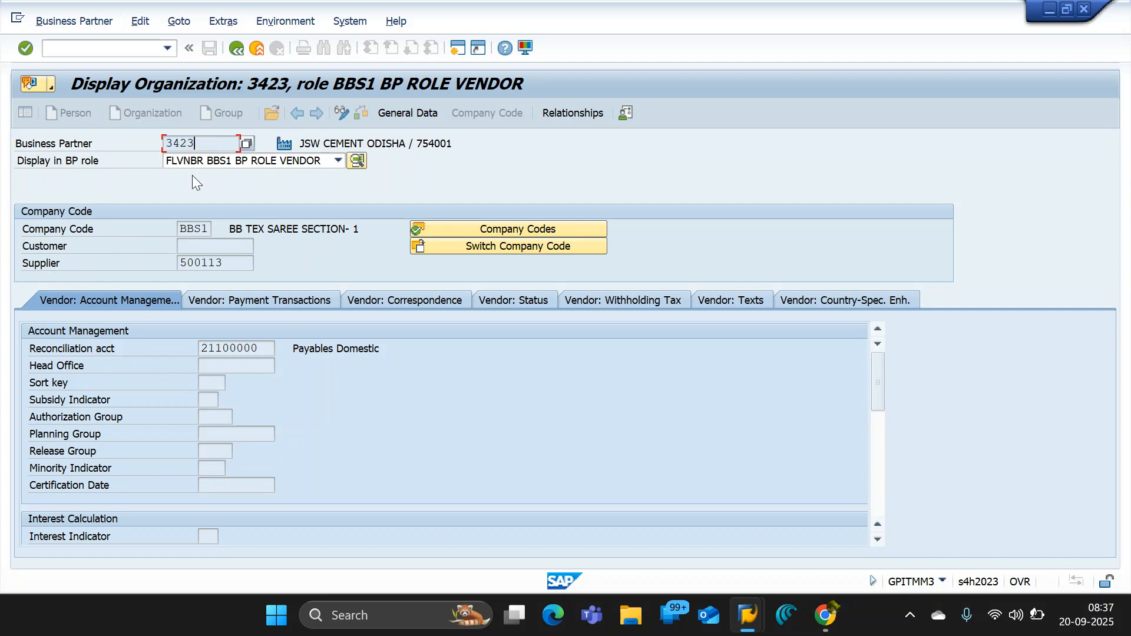
double_click(187, 229)
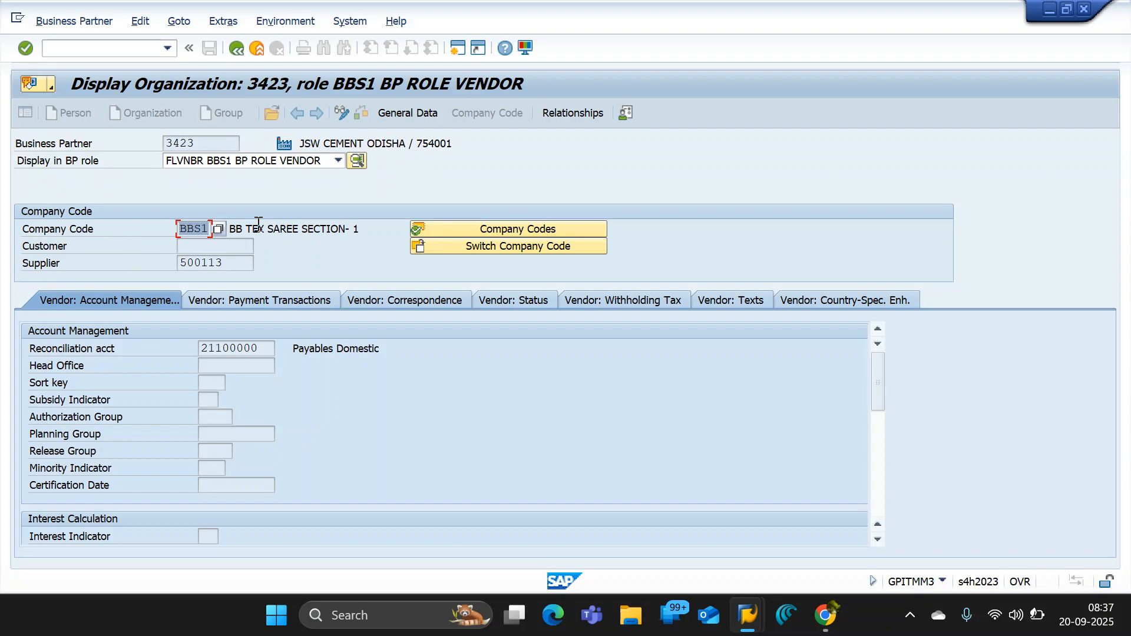
left_click(218, 244)
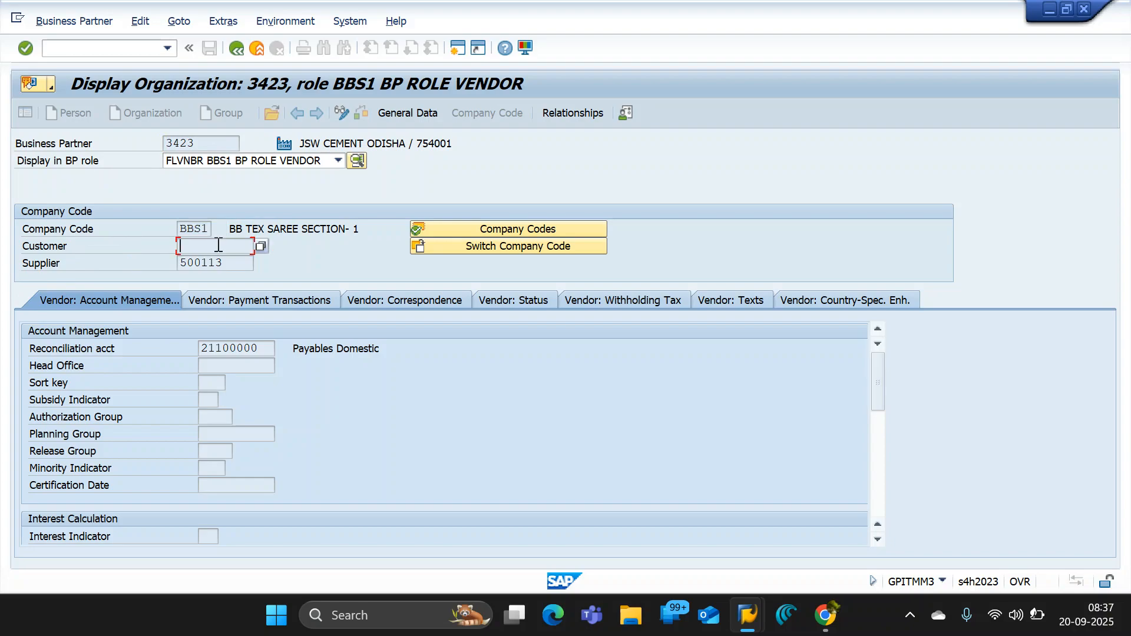
left_click(235, 262)
left_click(245, 246)
- Highlight the Business Partner number and relate it to the Customer field and the Supplier number
left_click(205, 144)
left_click_drag(194, 144, 91, 145)
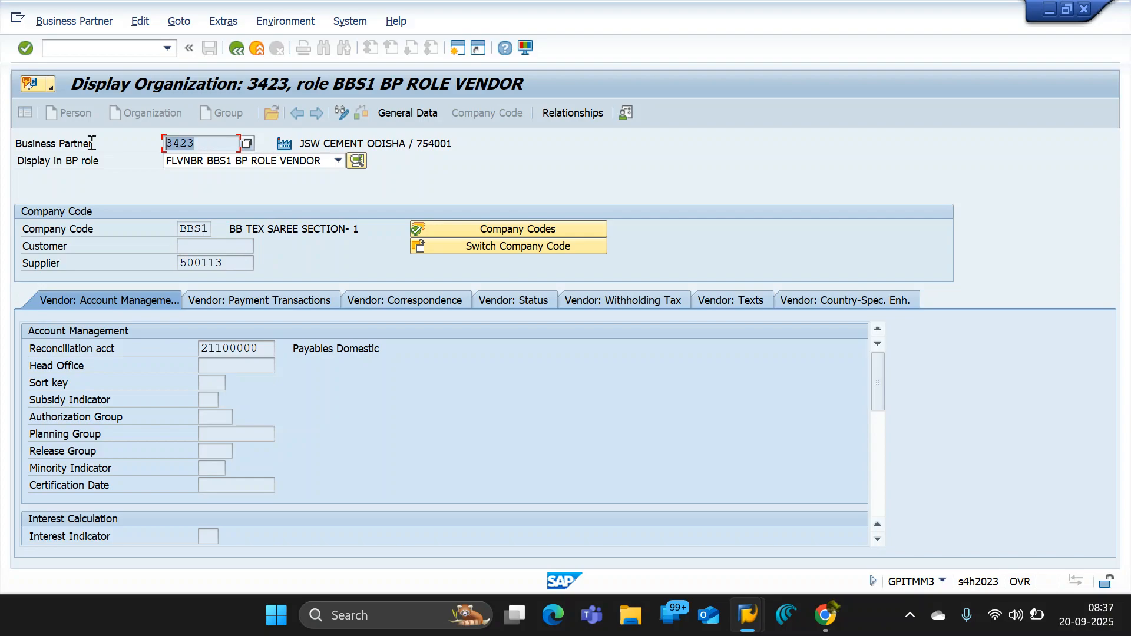
left_click(203, 144)
left_click_drag(203, 144, 126, 143)
left_click(107, 144)
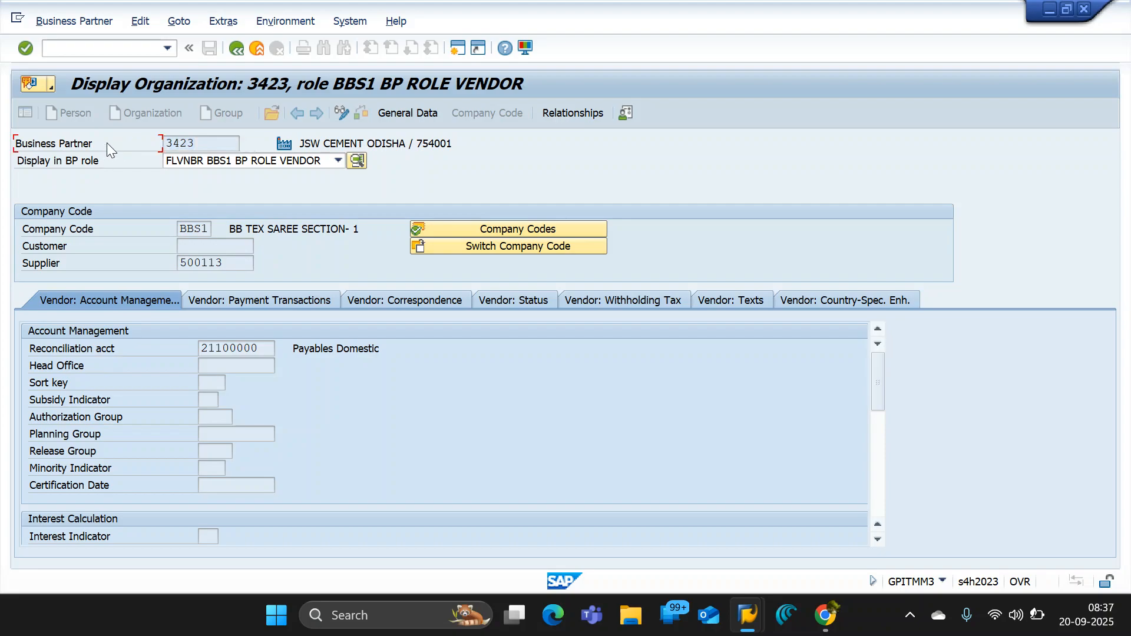
left_click(203, 142)
left_click(204, 245)
left_click(244, 265)
double_click(225, 263)
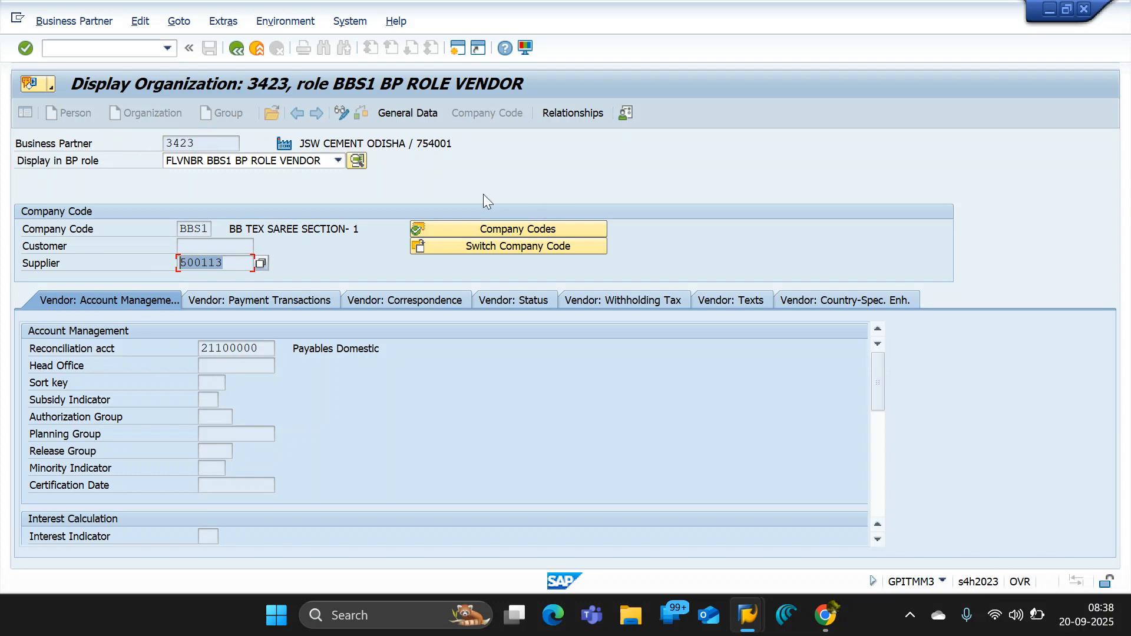
- Highlight the Supplier number and the Business Partner number in turn to compare the two for the displayed organization
left_click_drag(240, 259, 145, 258)
double_click(167, 144)
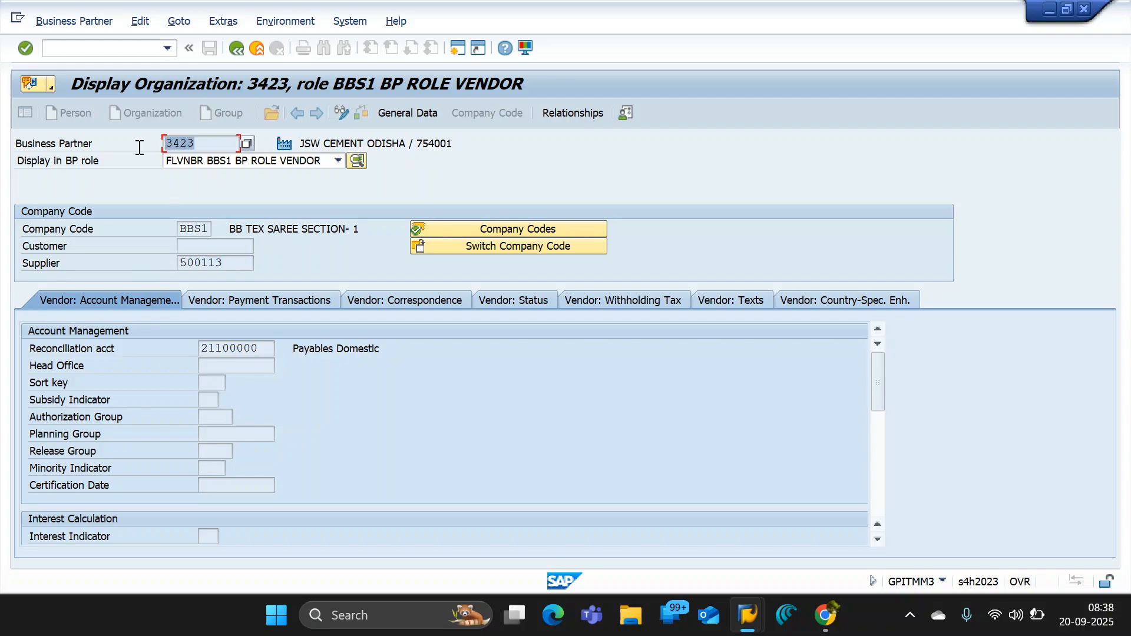
left_click(190, 147)
left_click_drag(208, 142, 65, 129)
left_click(552, 148)
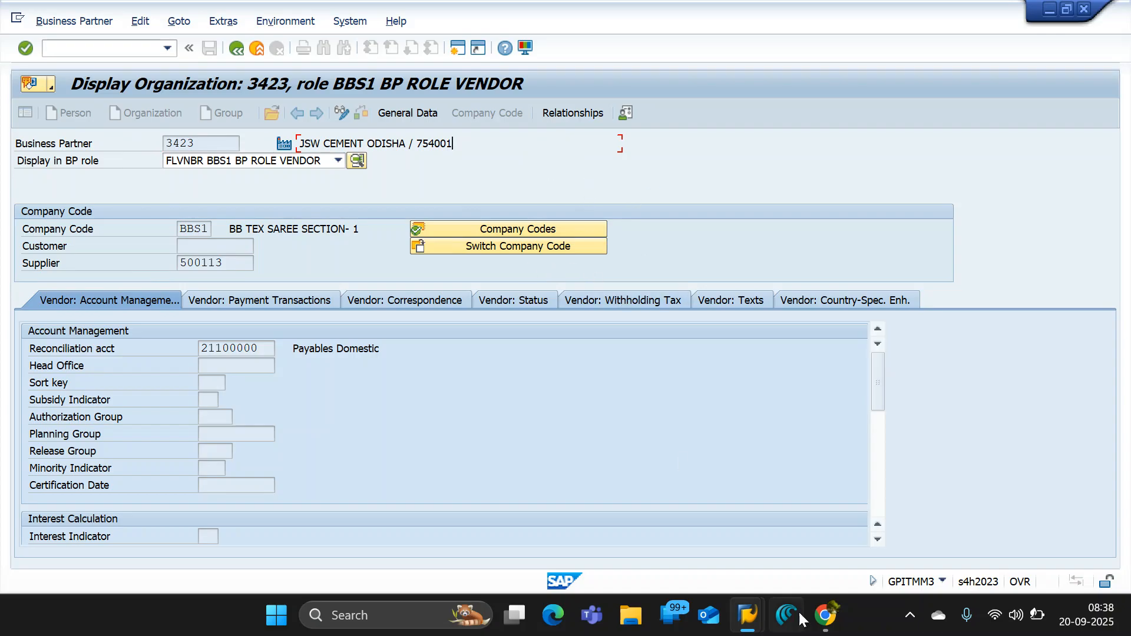
- Switch to the GPIT_B06_ENTERPRISE STRUCTURE document in Google Docs and review the supplier configuration steps and data types
mouse_move(824, 618)
mouse_move(664, 550)
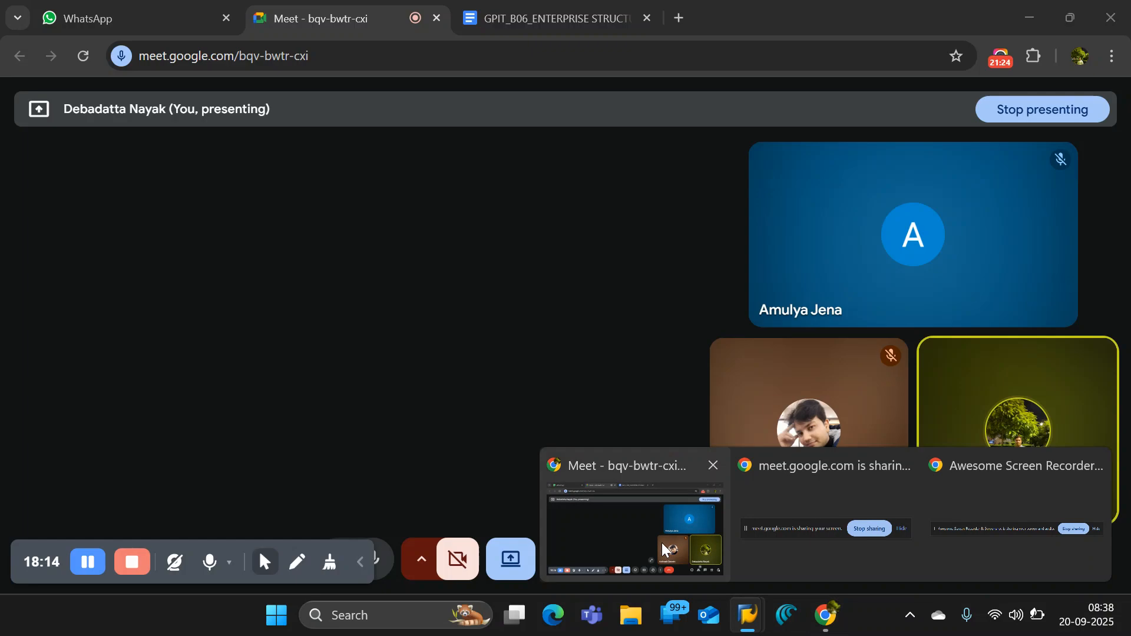
left_click(664, 550)
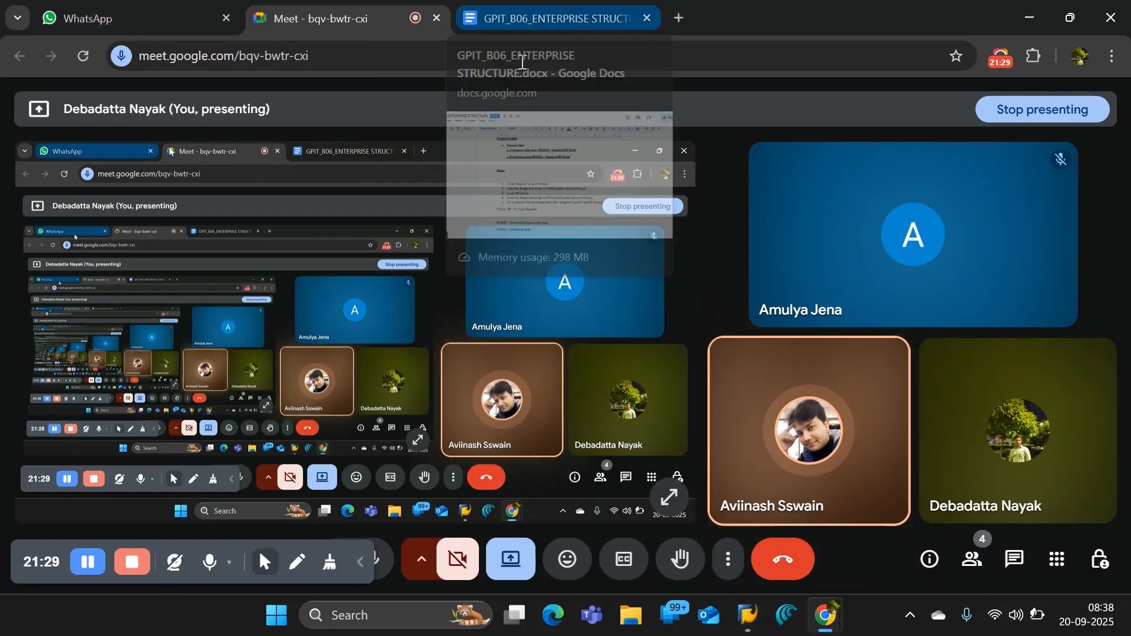
left_click(571, 13)
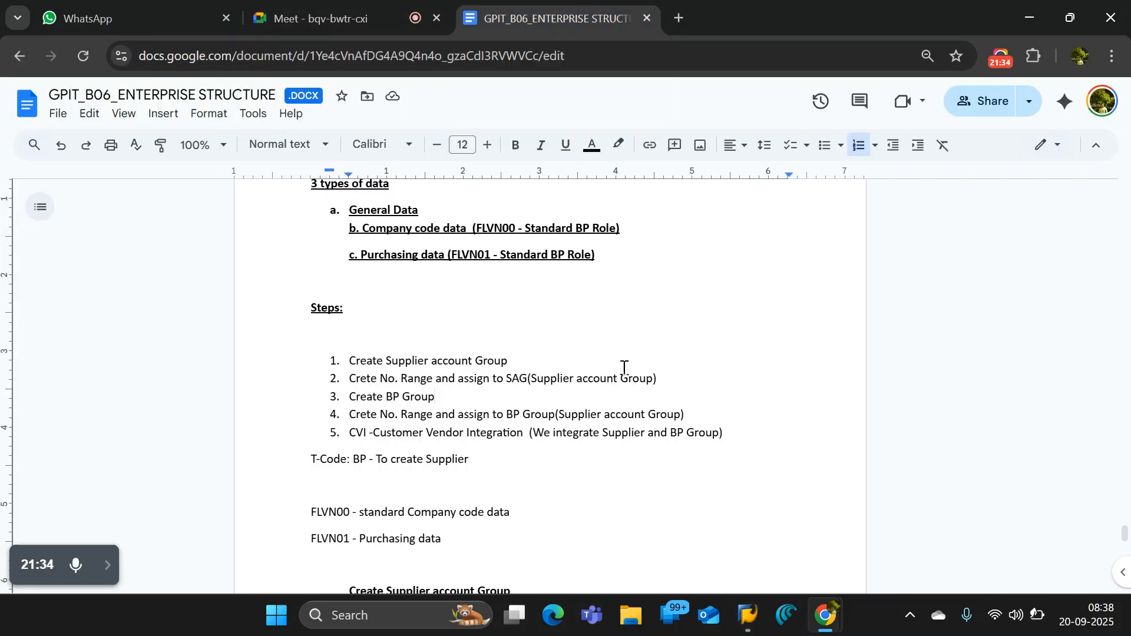
- Switch back to SAP's Create Organization window and highlight the Create in BP role field label
mouse_move(748, 615)
mouse_move(594, 537)
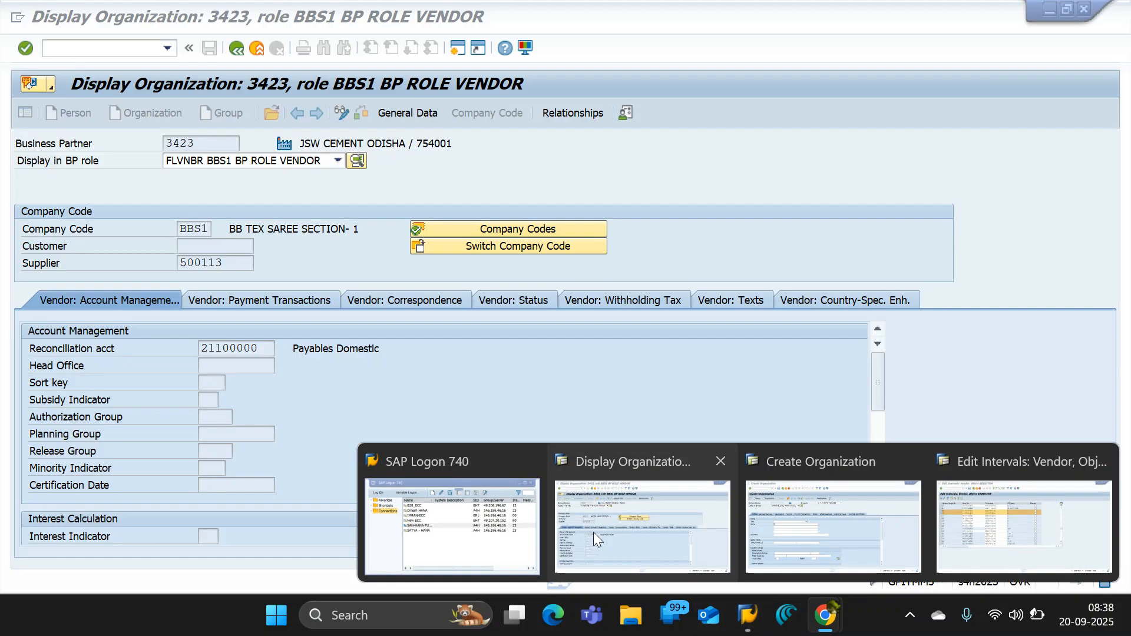
left_click(807, 534)
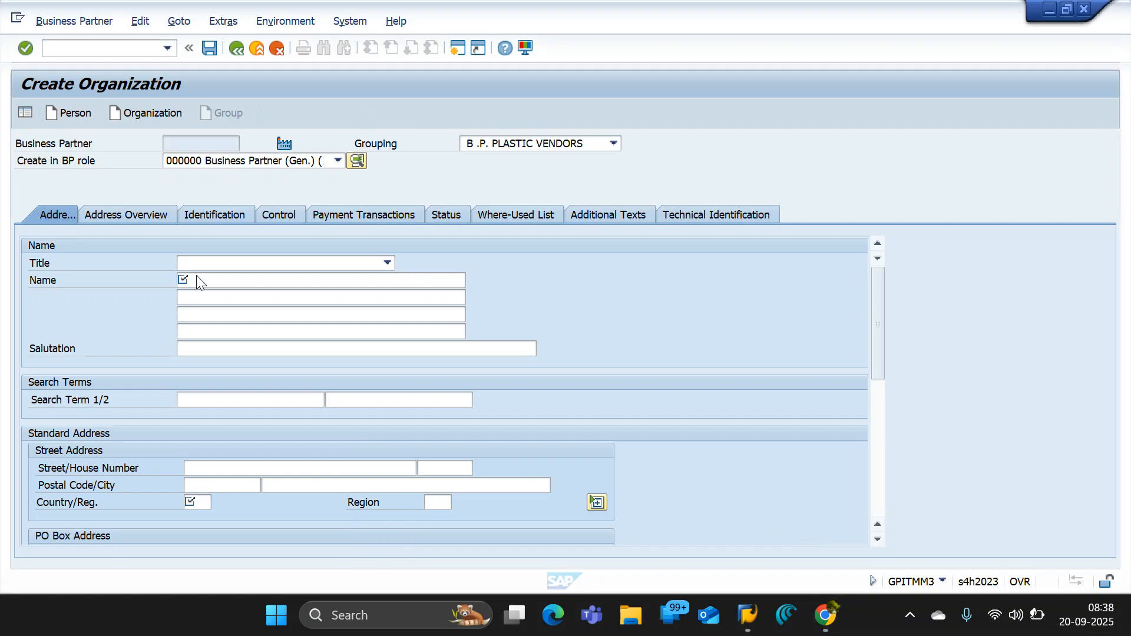
left_click(270, 163)
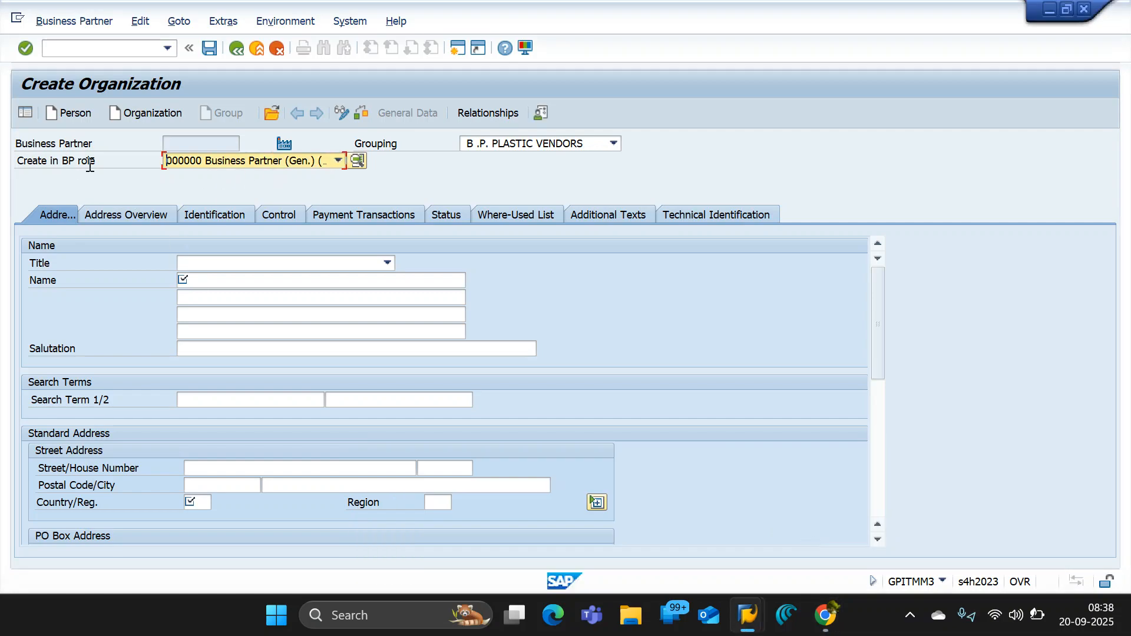
left_click(109, 160)
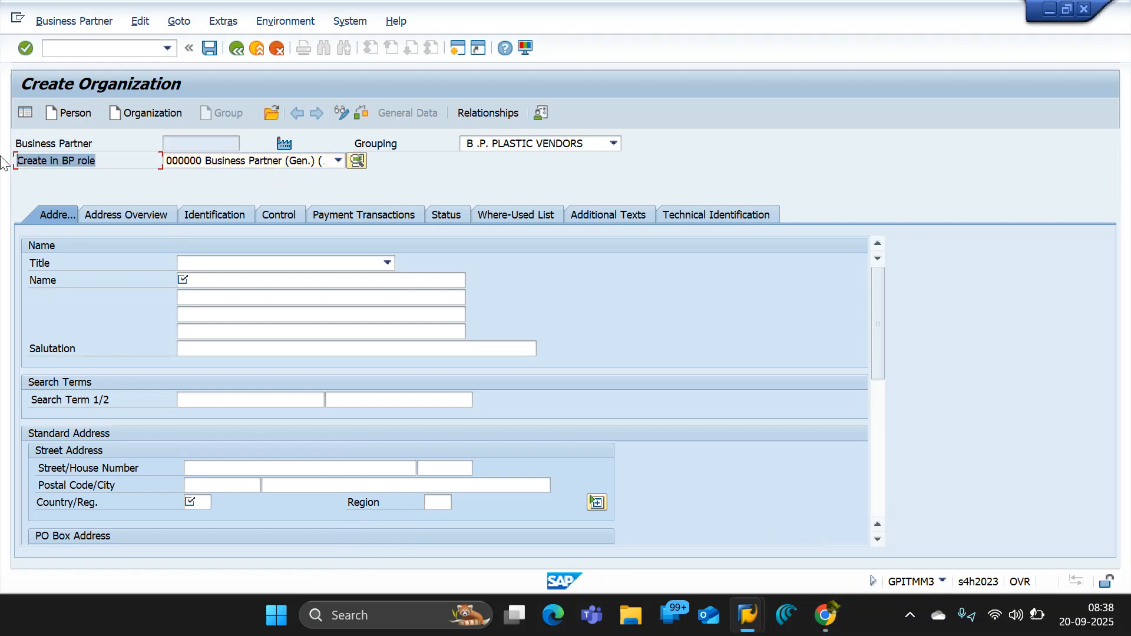
- List the roles available for Create in BP role and find the standard vendor roles FLVN00 and FLVN01
left_click(180, 156)
left_click(228, 168)
left_click(126, 163)
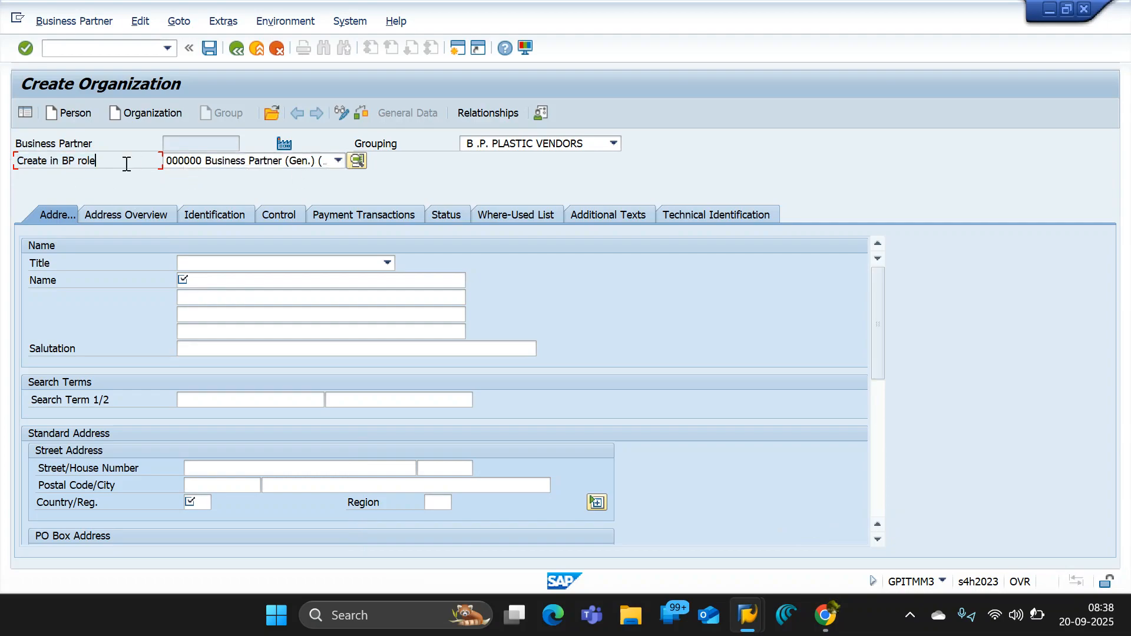
left_click(322, 163)
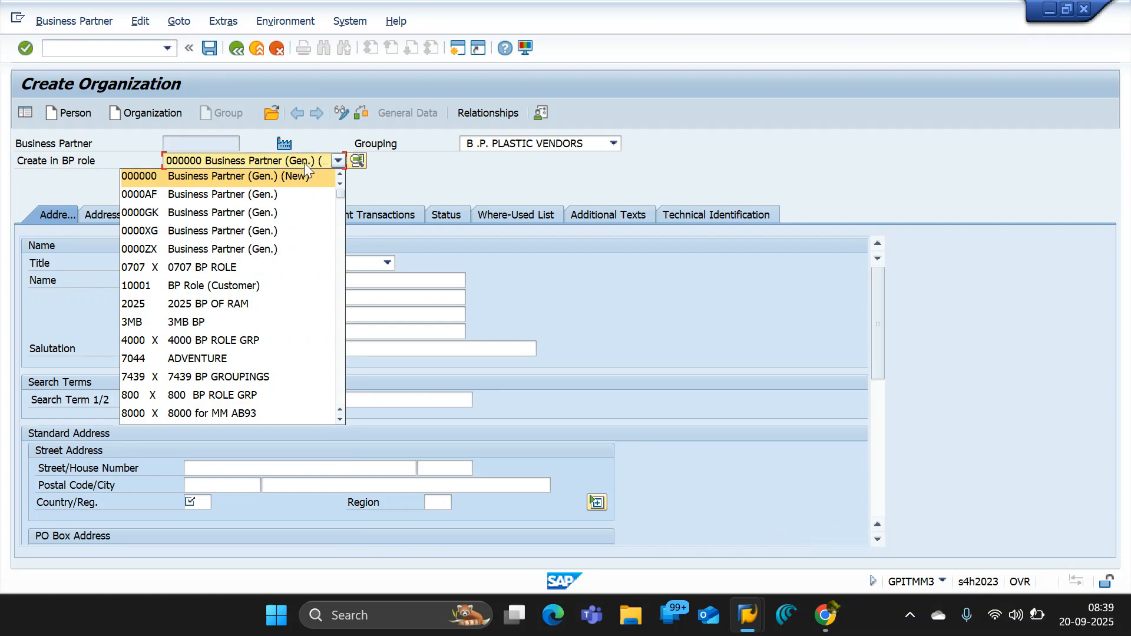
left_click_drag(337, 193, 345, 261)
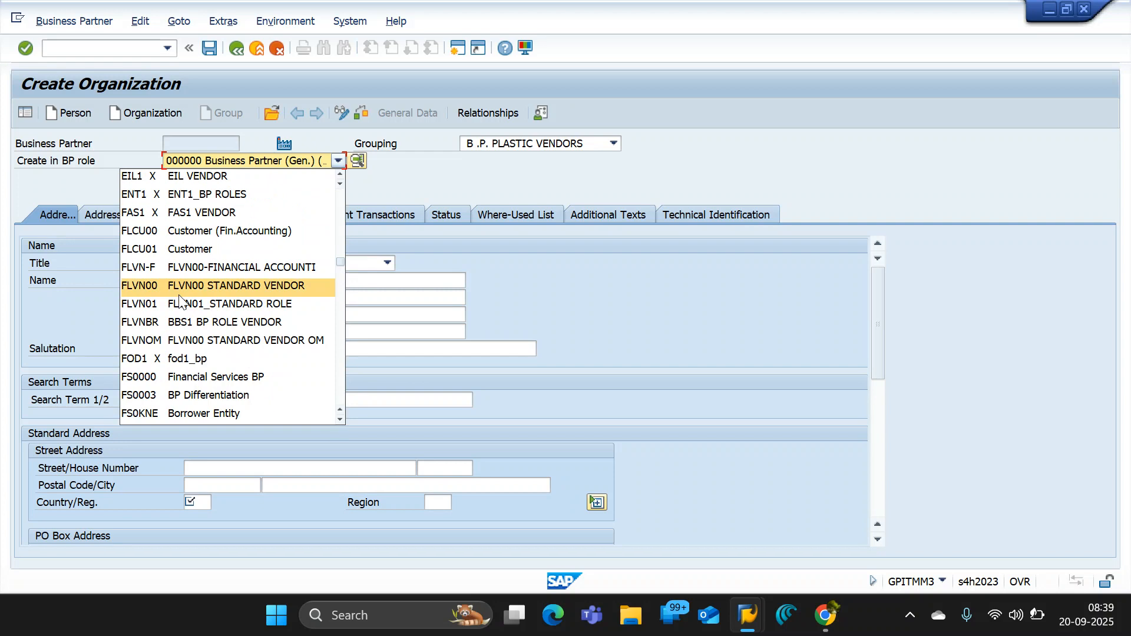
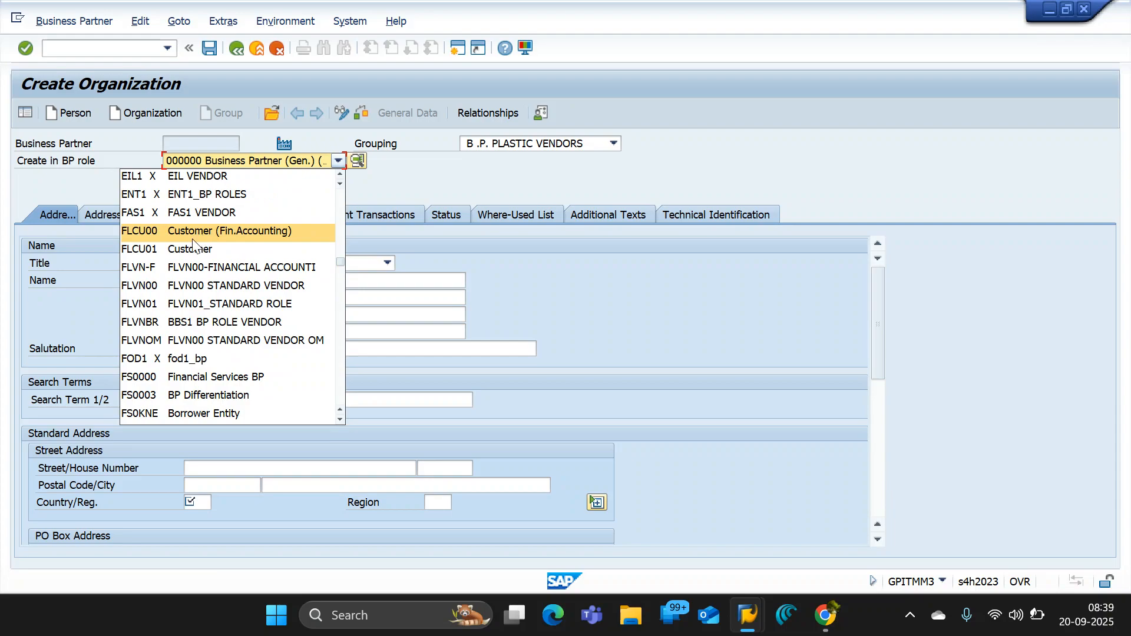
- Close the BP role list, switch to the GPIT_B06_ENTERPRISE STRUCTURE document in Google Docs and highlight the Create BP Group step
left_click(388, 182)
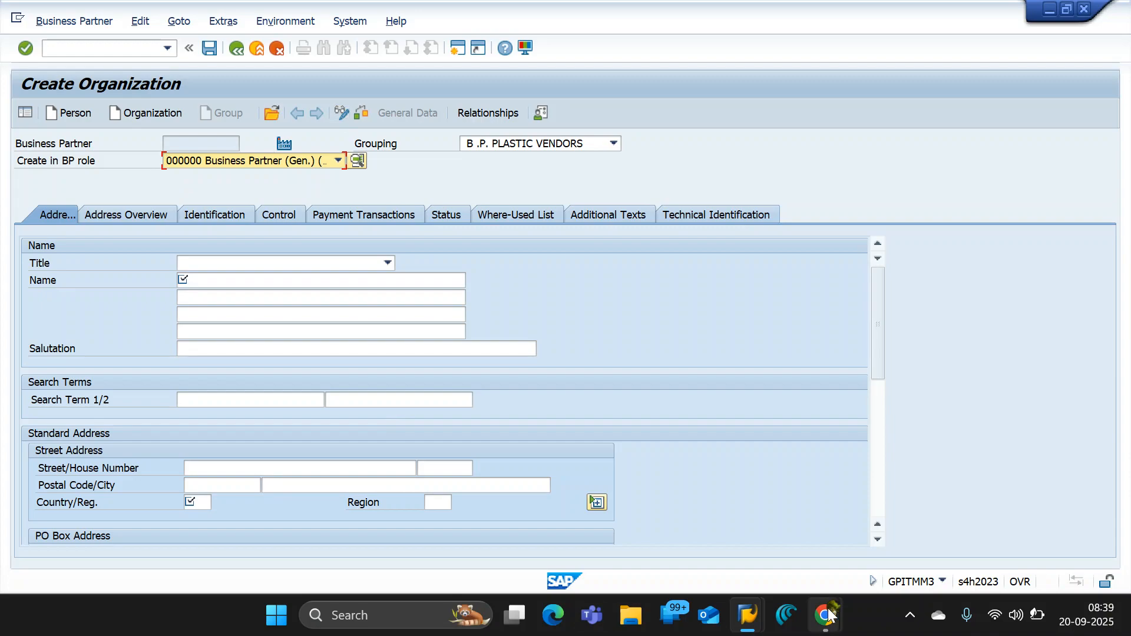
mouse_move(825, 615)
mouse_move(636, 535)
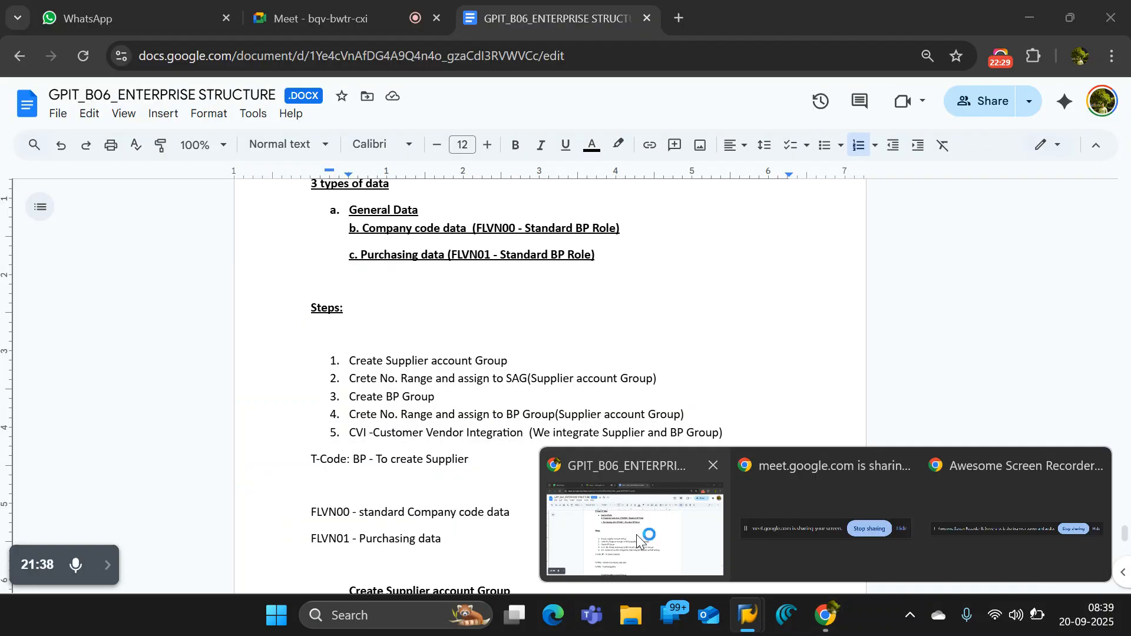
left_click(636, 535)
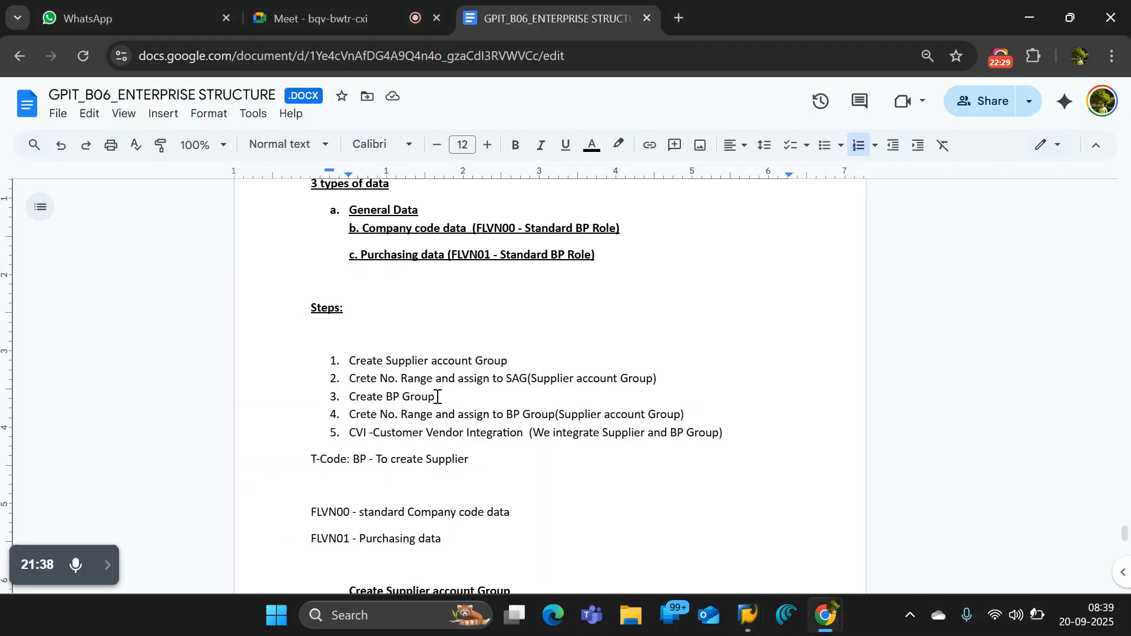
triple_click(347, 396)
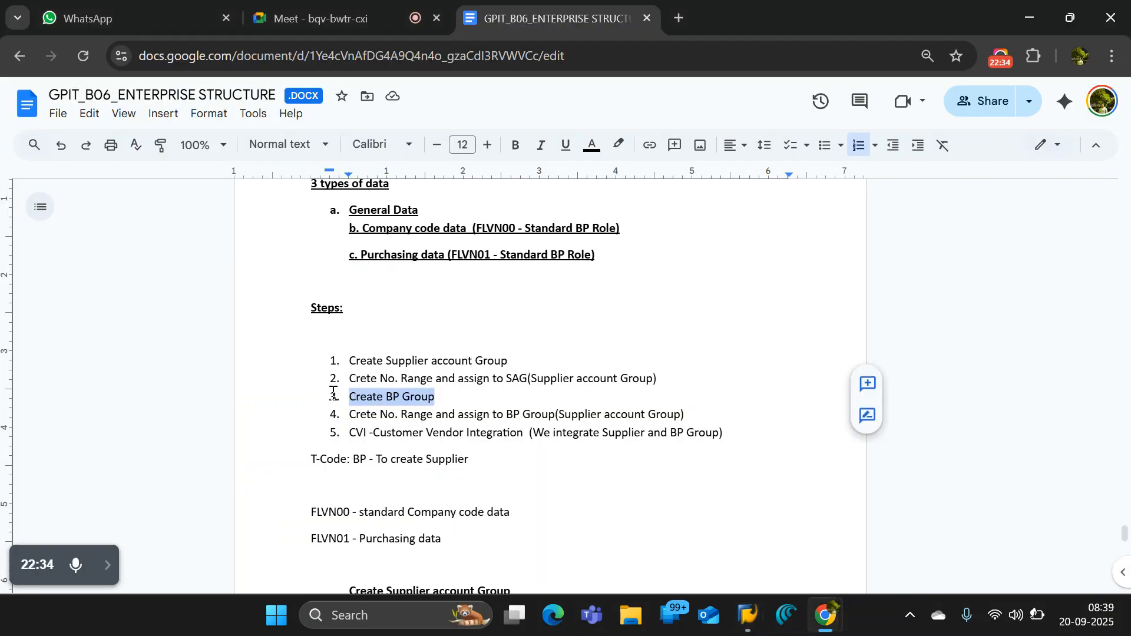
left_click(411, 402)
left_click_drag(439, 399, 348, 401)
- Switch to SAP's Edit Intervals: Vendor window and go back to the Display IMG structure
mouse_move(746, 619)
mouse_move(800, 551)
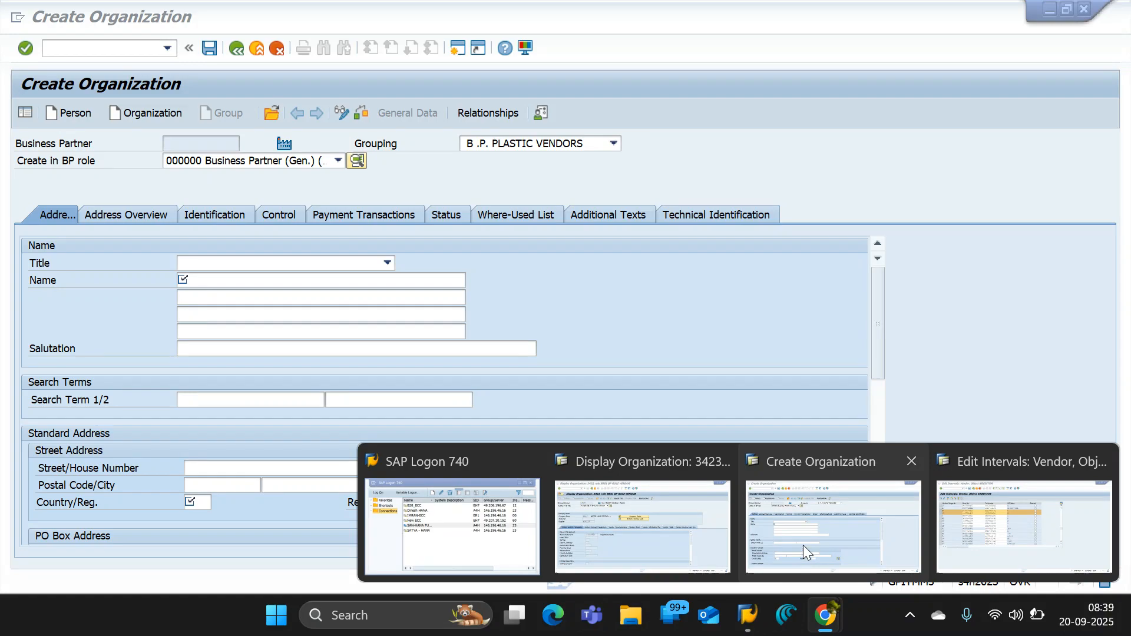
left_click(803, 543)
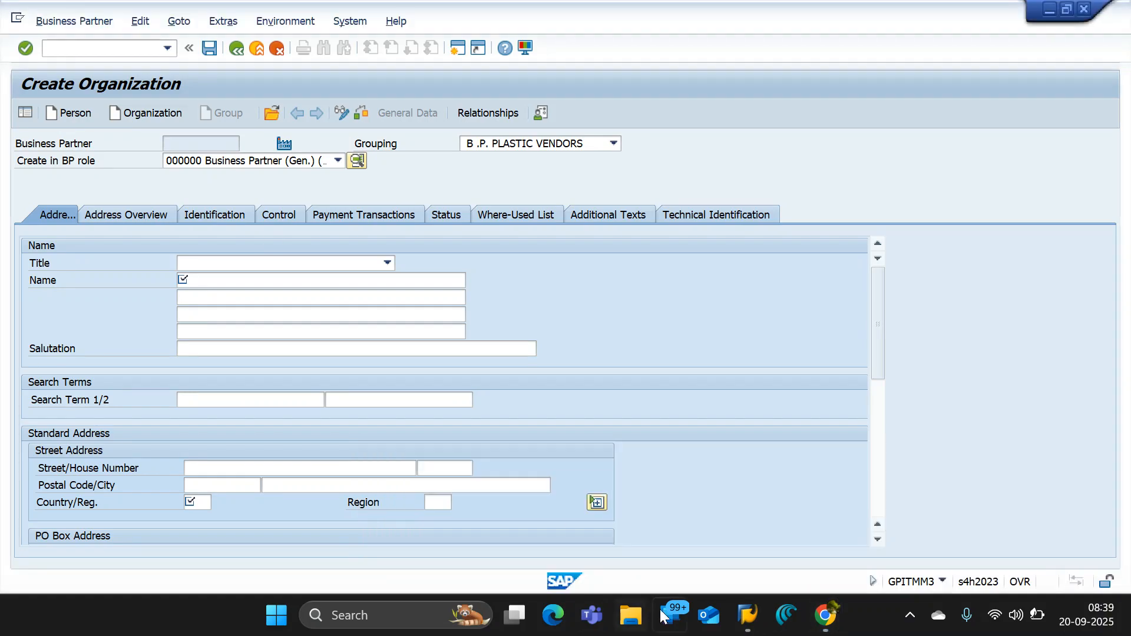
mouse_move(746, 616)
mouse_move(960, 522)
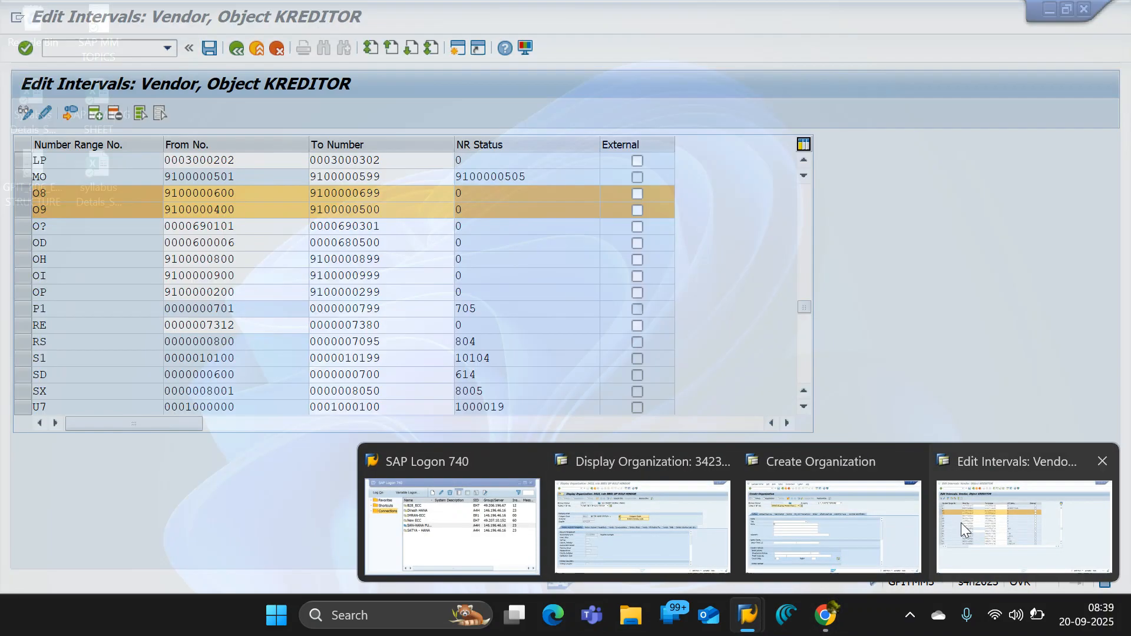
mouse_move(677, 525)
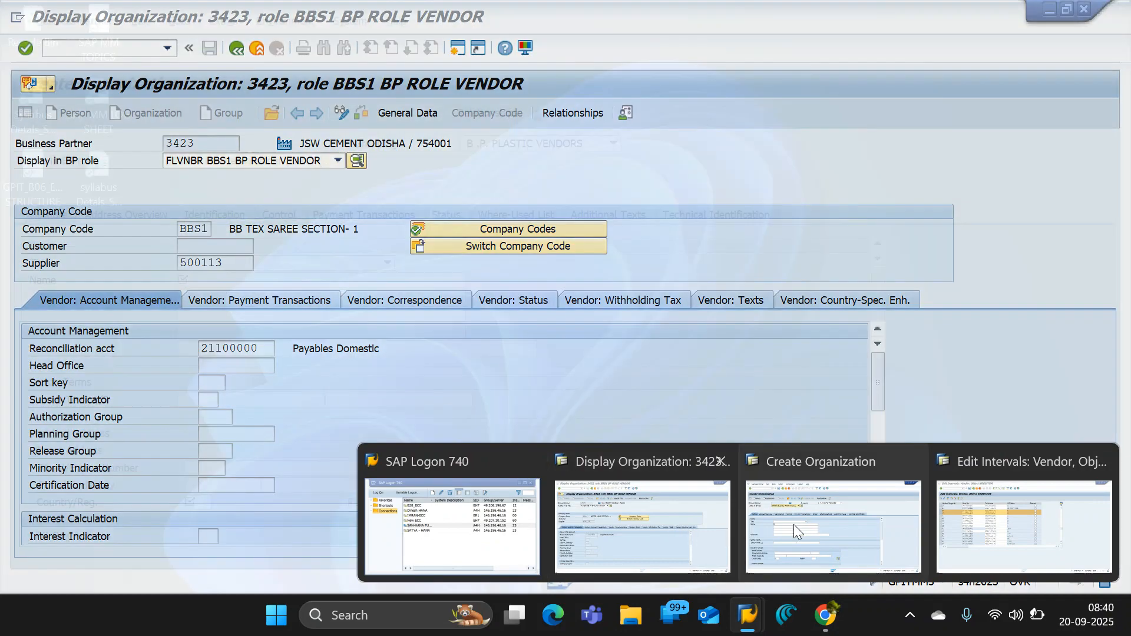
left_click(972, 526)
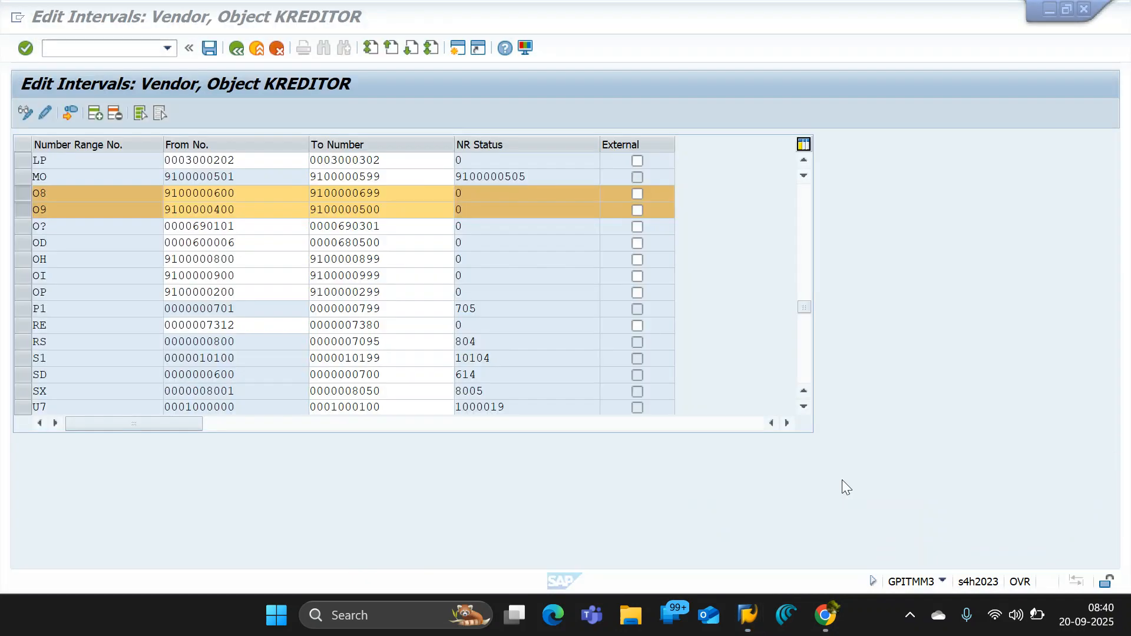
left_click(234, 51)
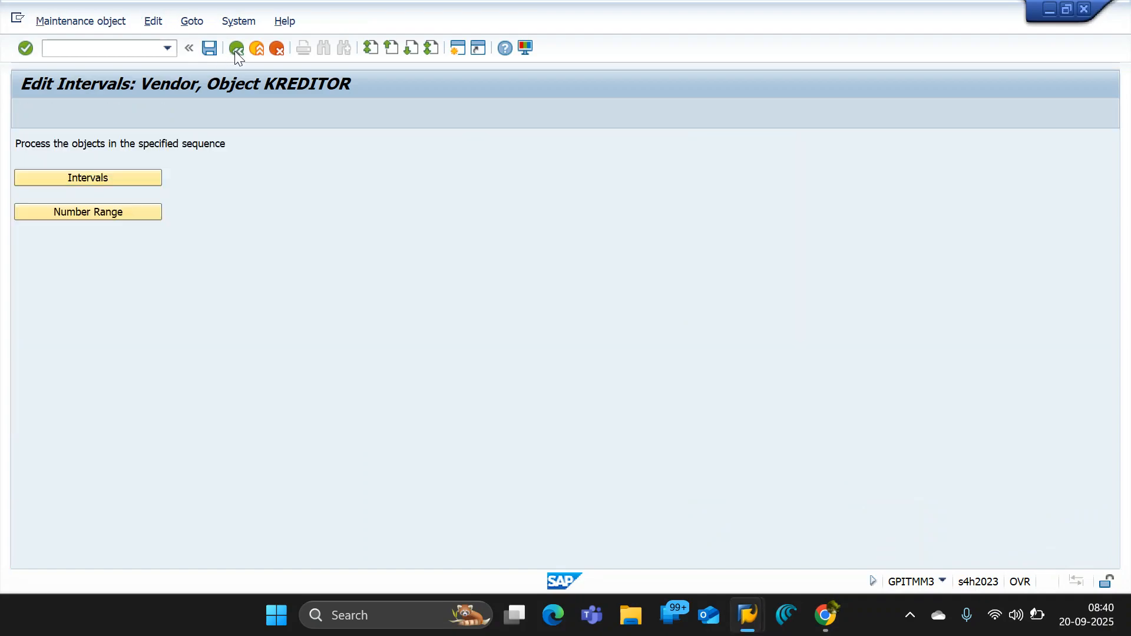
left_click(235, 51)
- Collapse the Suppliers, Business Partner and Logistics - General nodes in the IMG structure
left_click(56, 209)
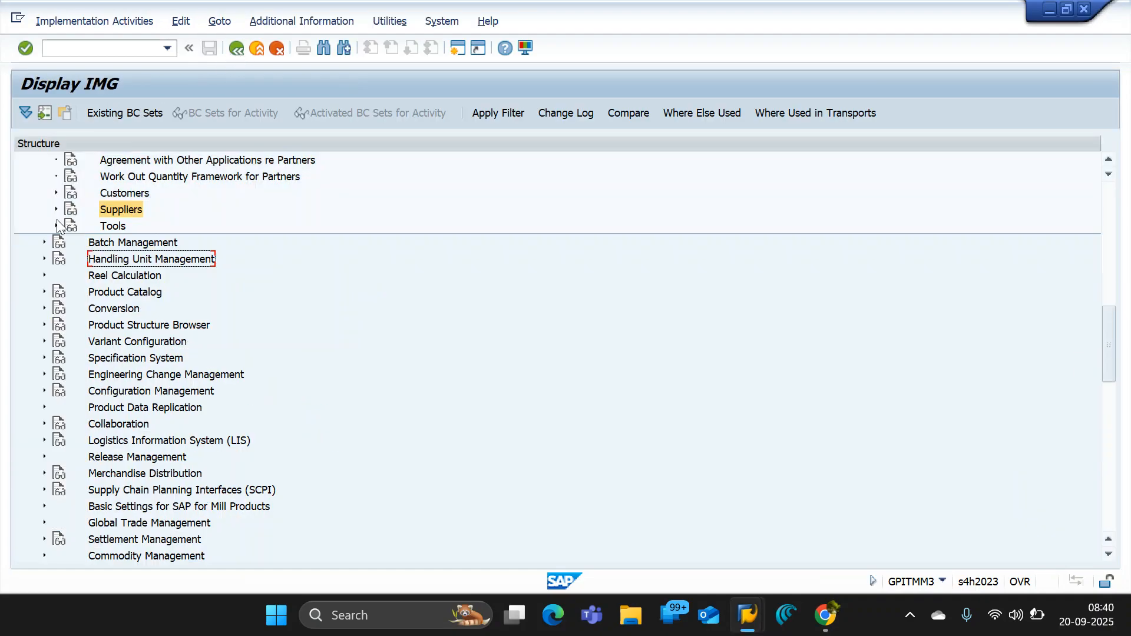
scroll(40, 292, "up", 5)
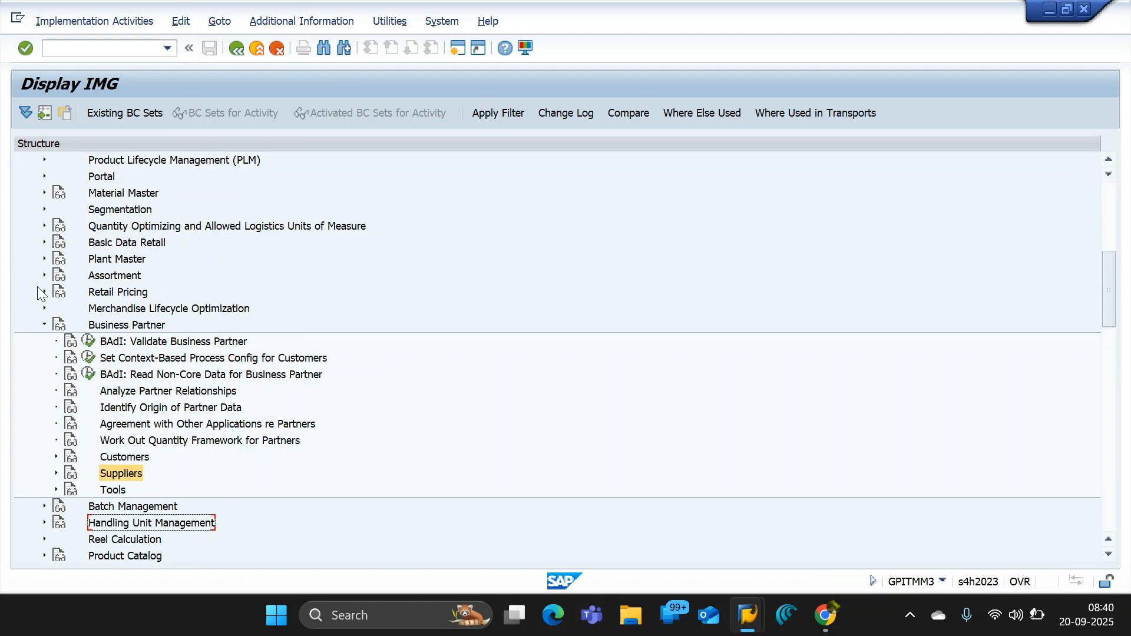
left_click(44, 324)
scroll(36, 291, "up", 3)
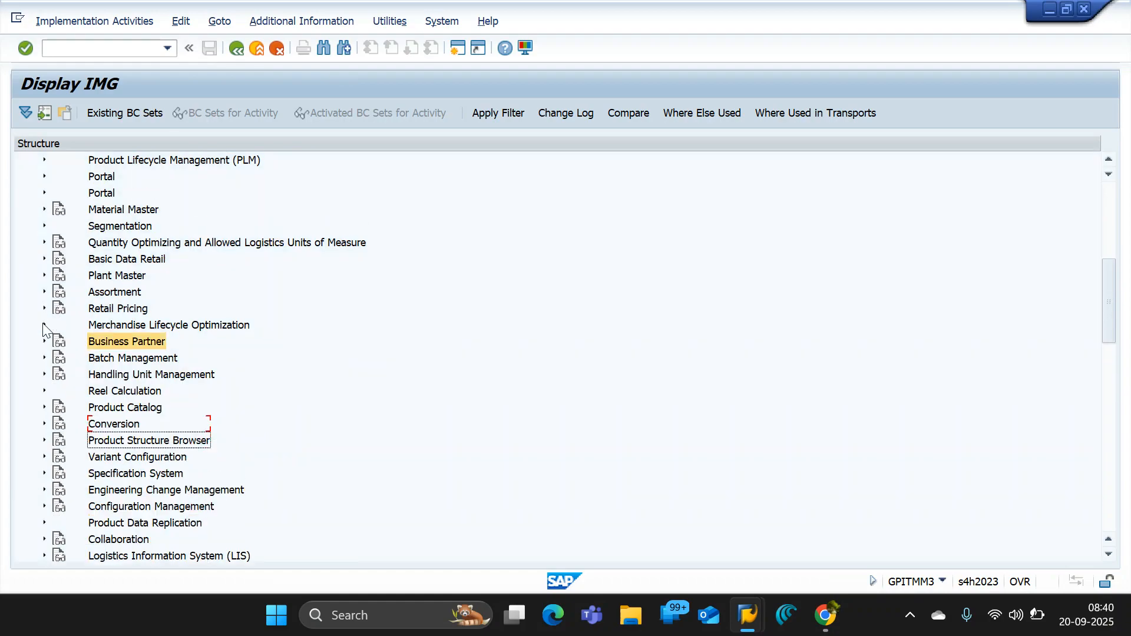
left_click(33, 259)
scroll(36, 263, "up", 1)
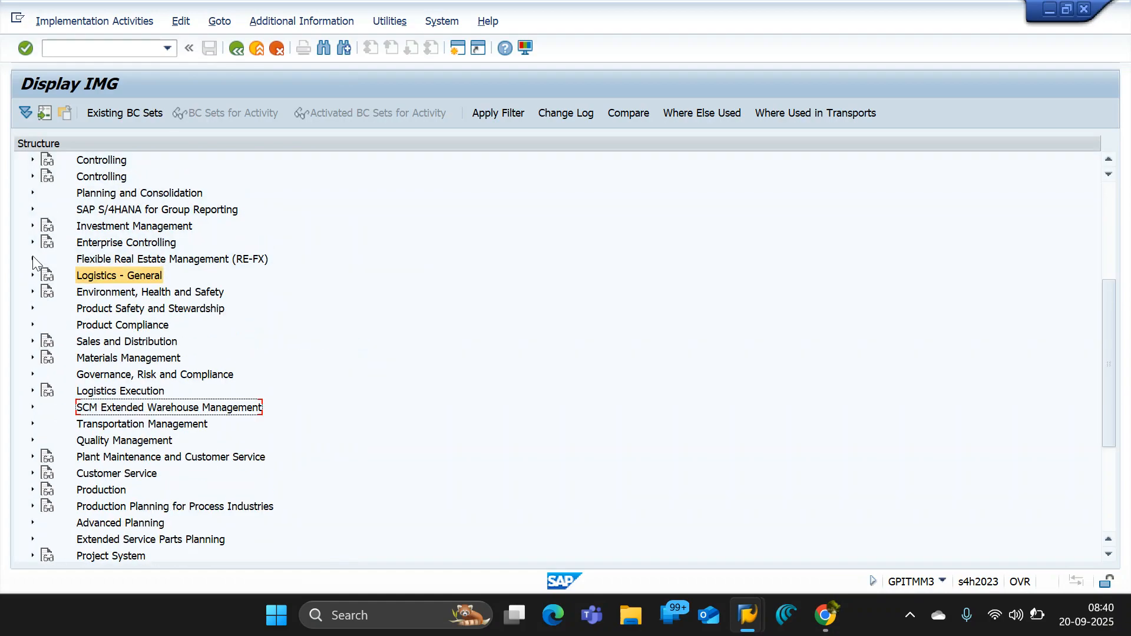
- Look through the top-level IMG nodes for the area that holds the business partner settings
scroll(34, 263, "up", 3)
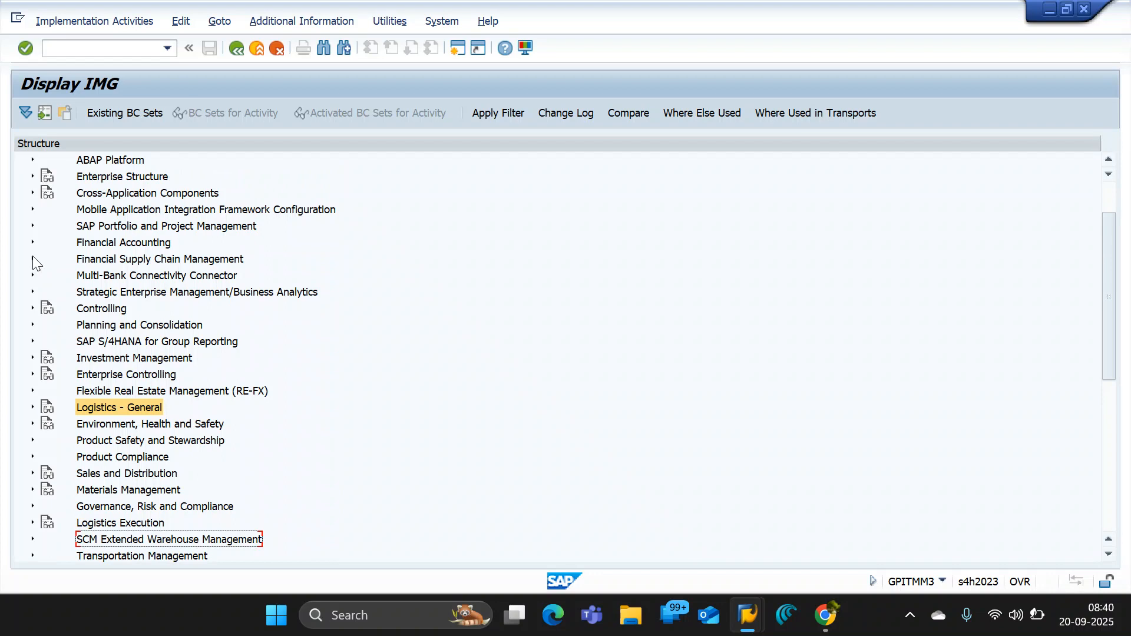
scroll(34, 263, "down", 3)
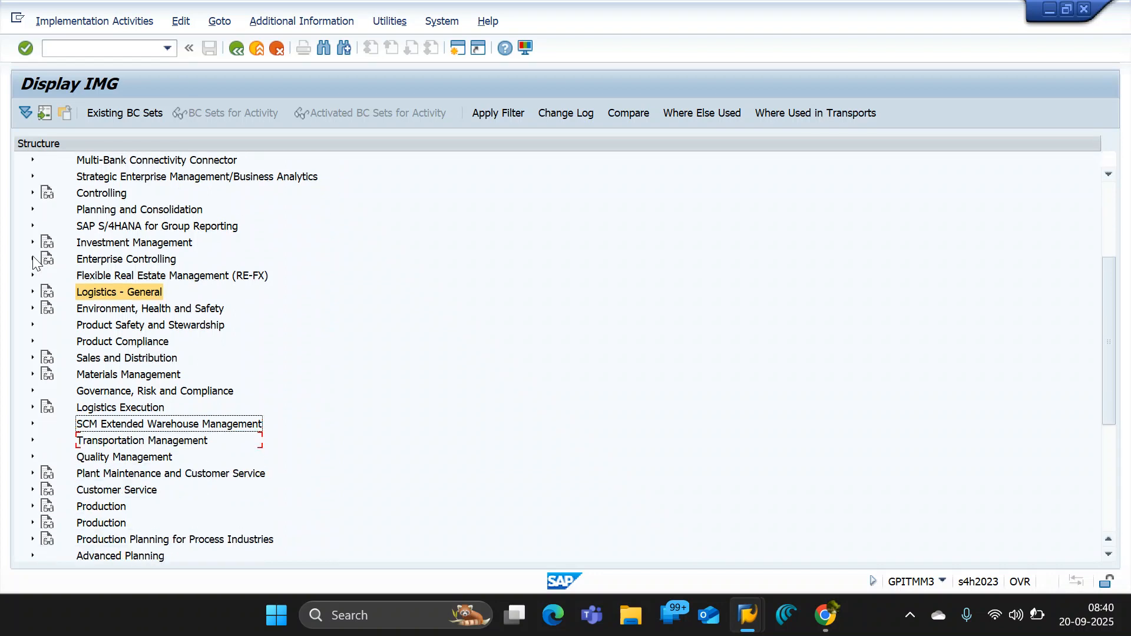
scroll(34, 262, "down", 2)
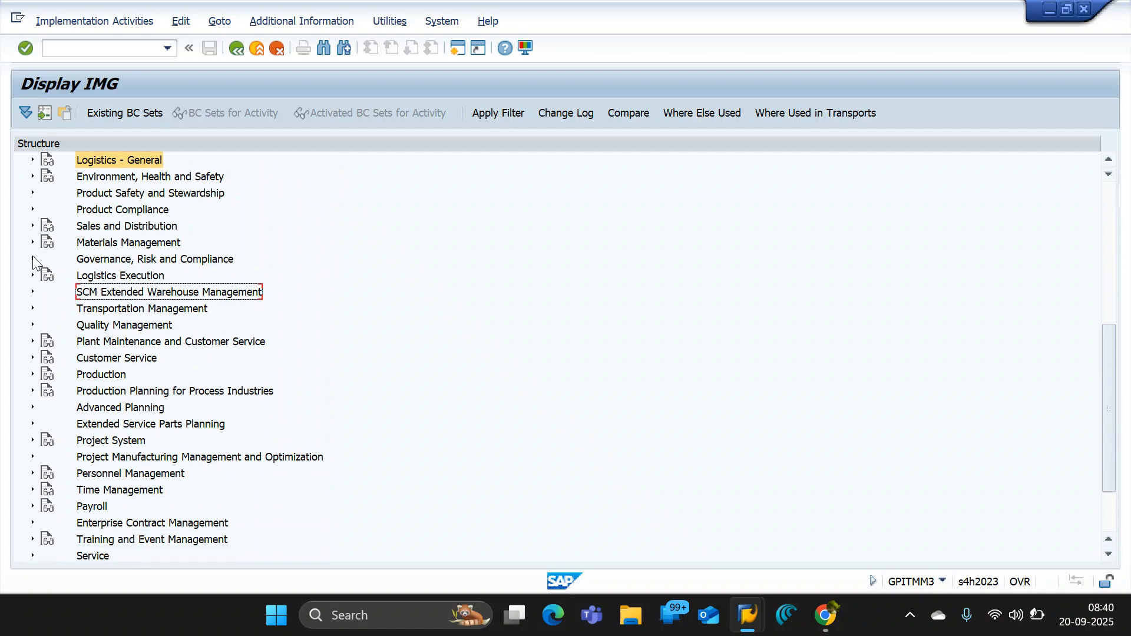
scroll(33, 263, "up", 1)
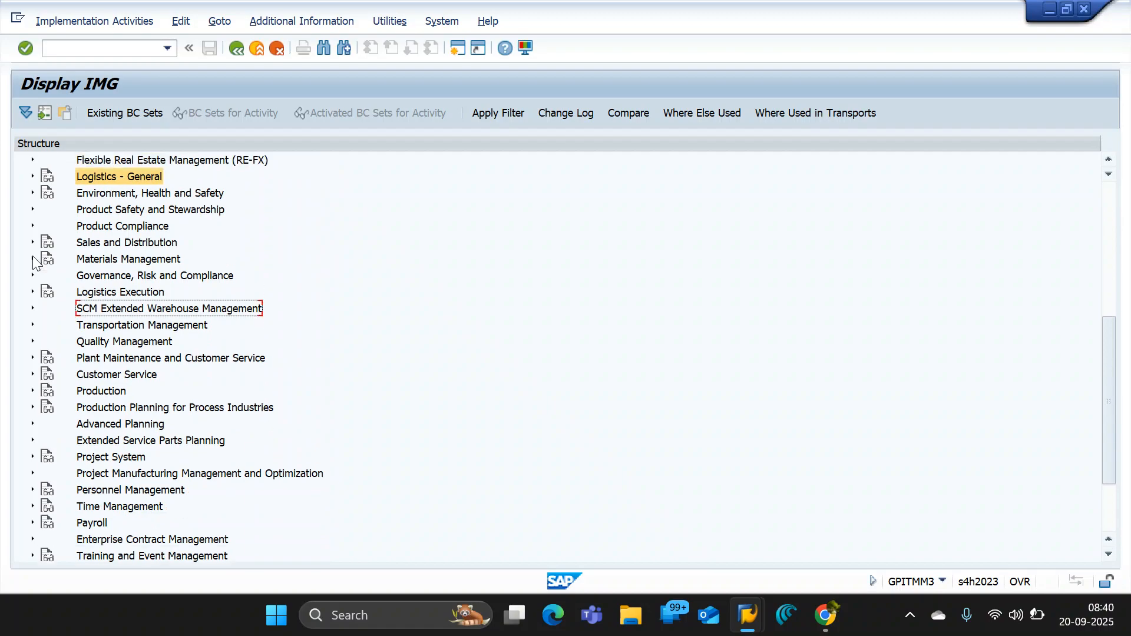
scroll(33, 262, "up", 2)
scroll(34, 263, "up", 1)
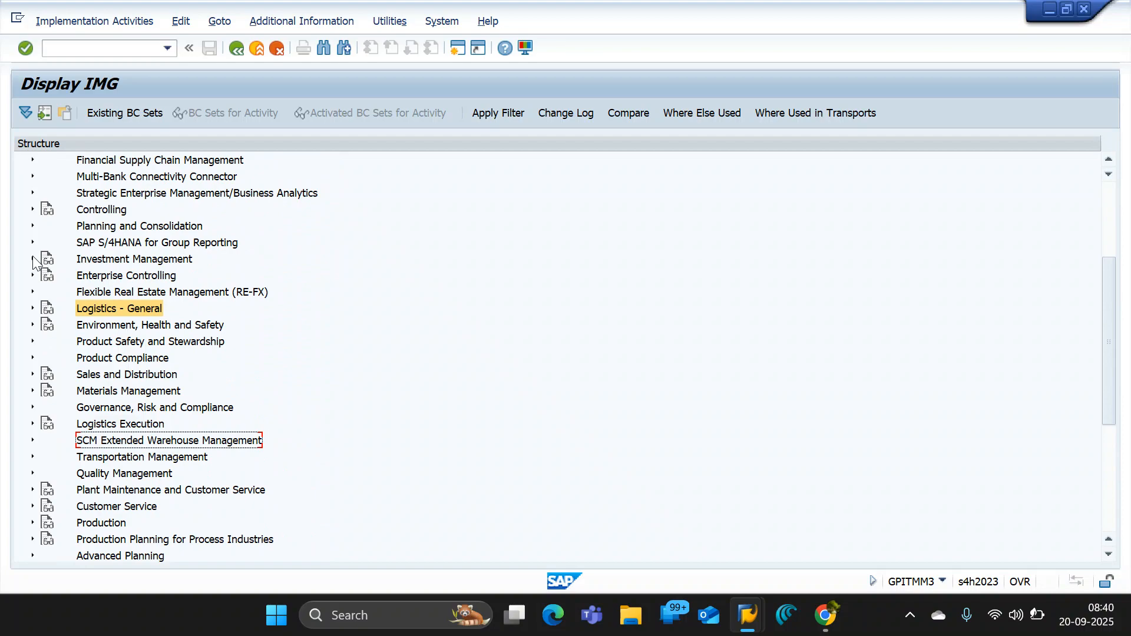
scroll(34, 263, "down", 1)
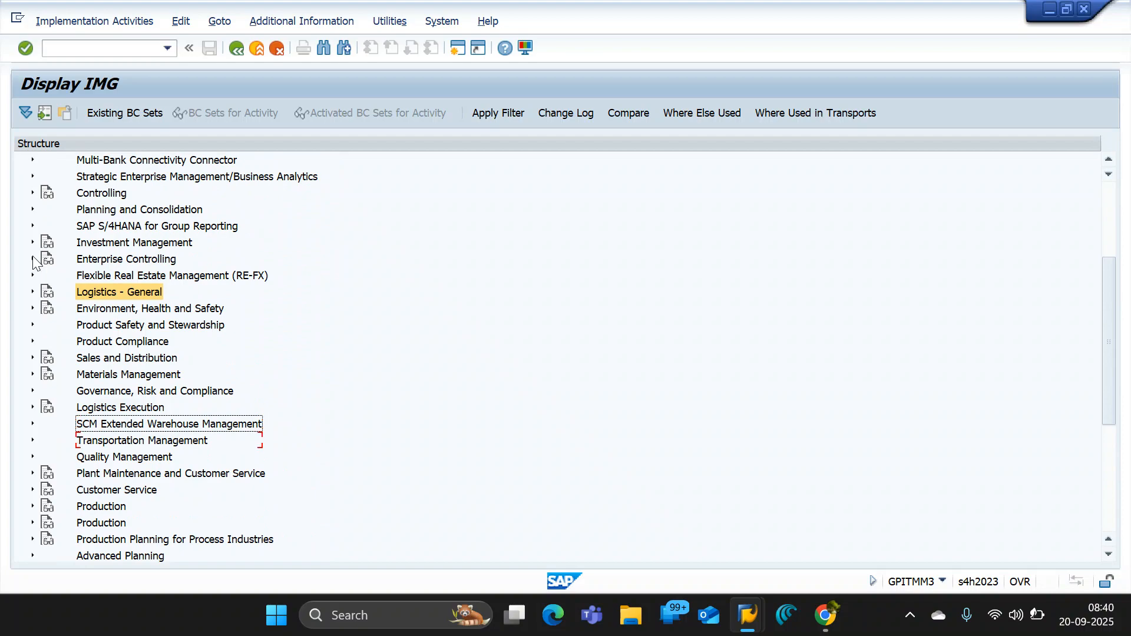
scroll(33, 263, "down", 5)
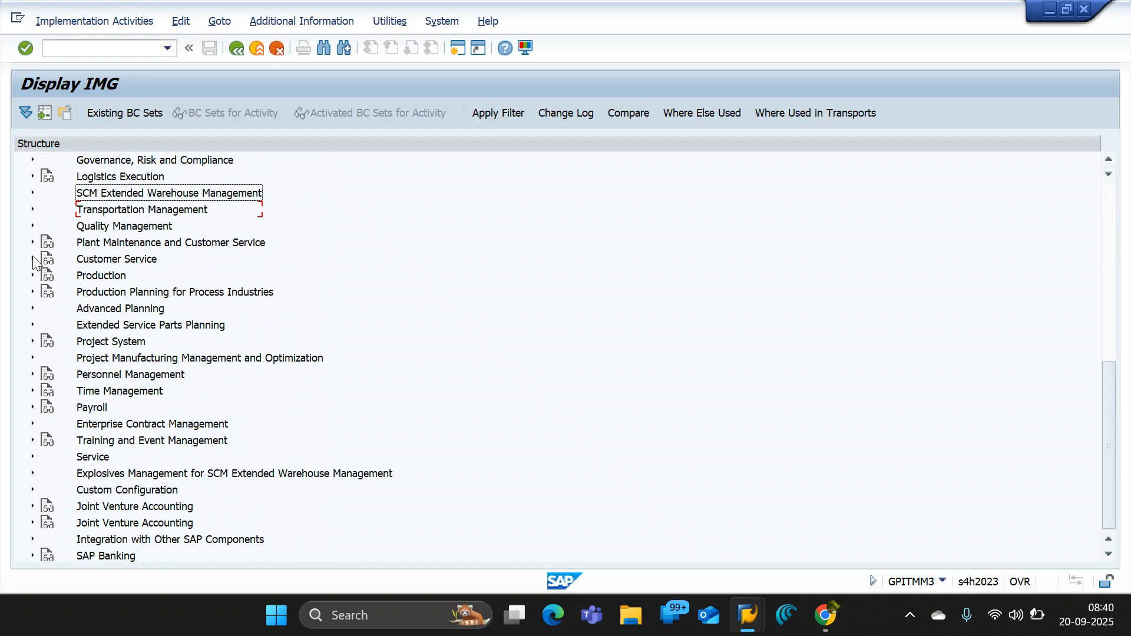
scroll(33, 263, "up", 4)
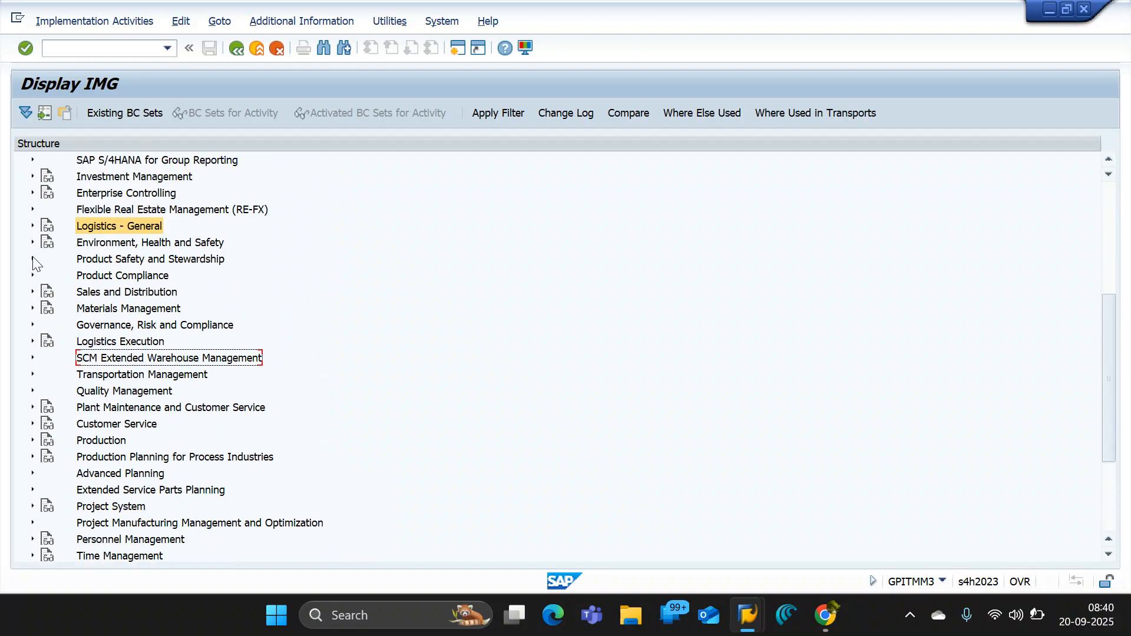
scroll(34, 263, "up", 1)
scroll(33, 262, "up", 3)
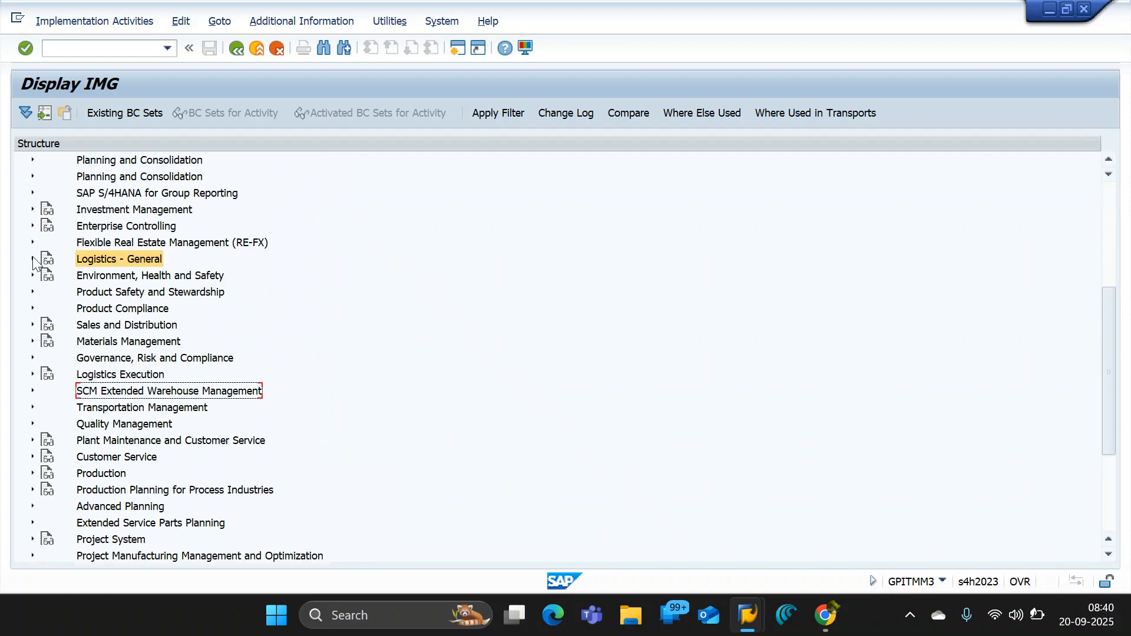
scroll(34, 262, "up", 7)
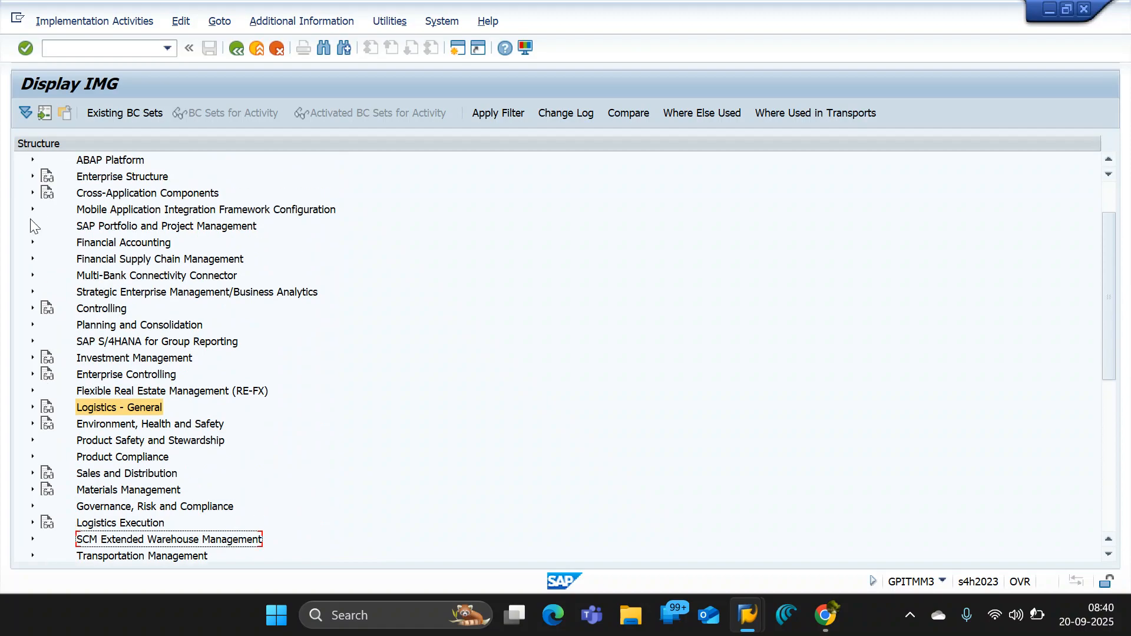
- Expand Cross-Application Components in the IMG structure and select the SAP Business Partner node
left_click(32, 194)
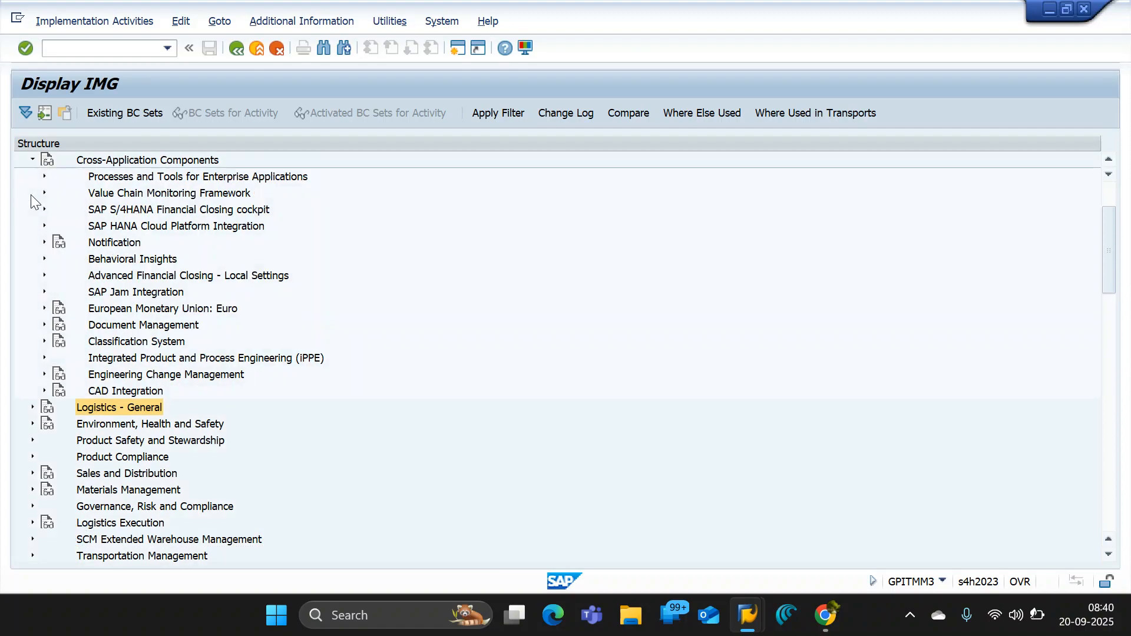
scroll(342, 394, "down", 1)
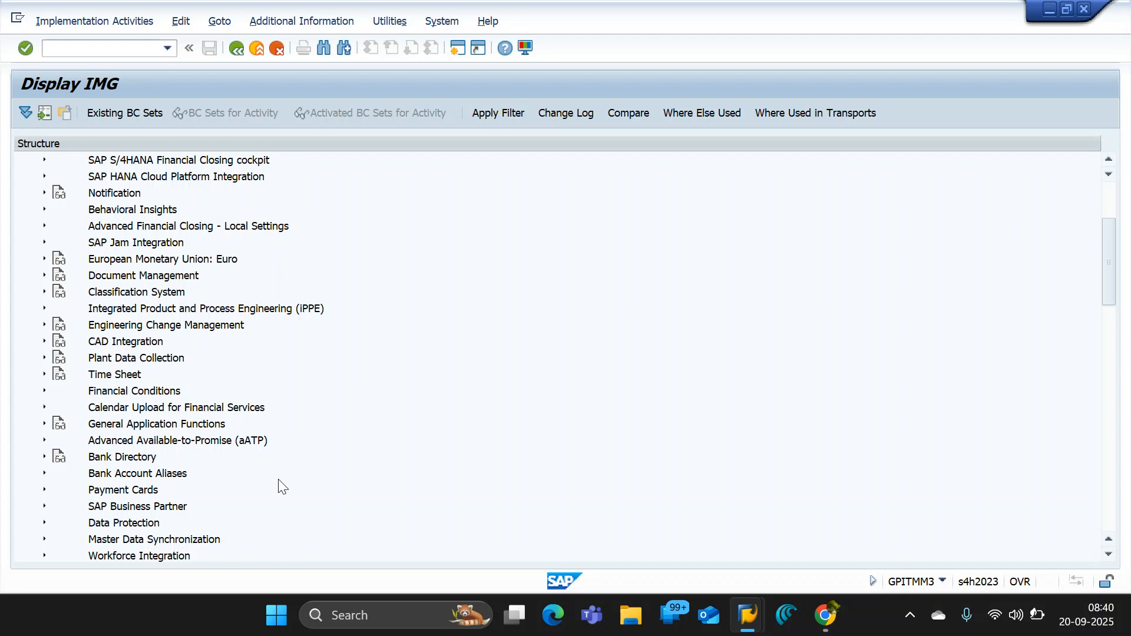
left_click(57, 506)
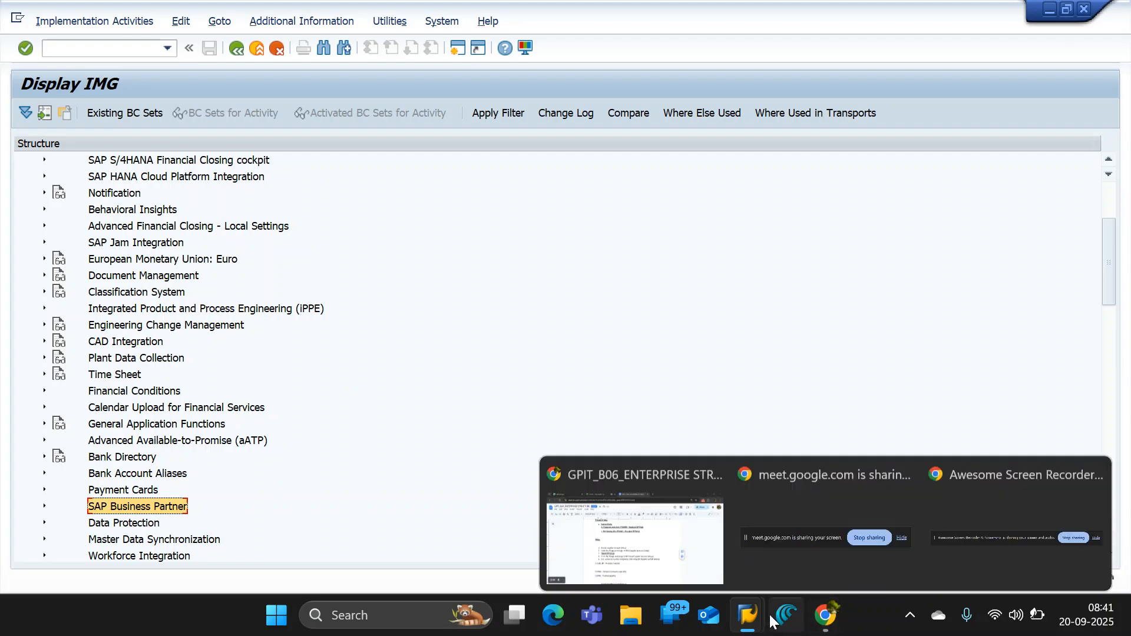
- Switch to the GPIT_B06_ENTERPRISE STRUCTURE document in Google Docs and add blank lines below the FLVN01 - Purchasing data line
mouse_move(842, 618)
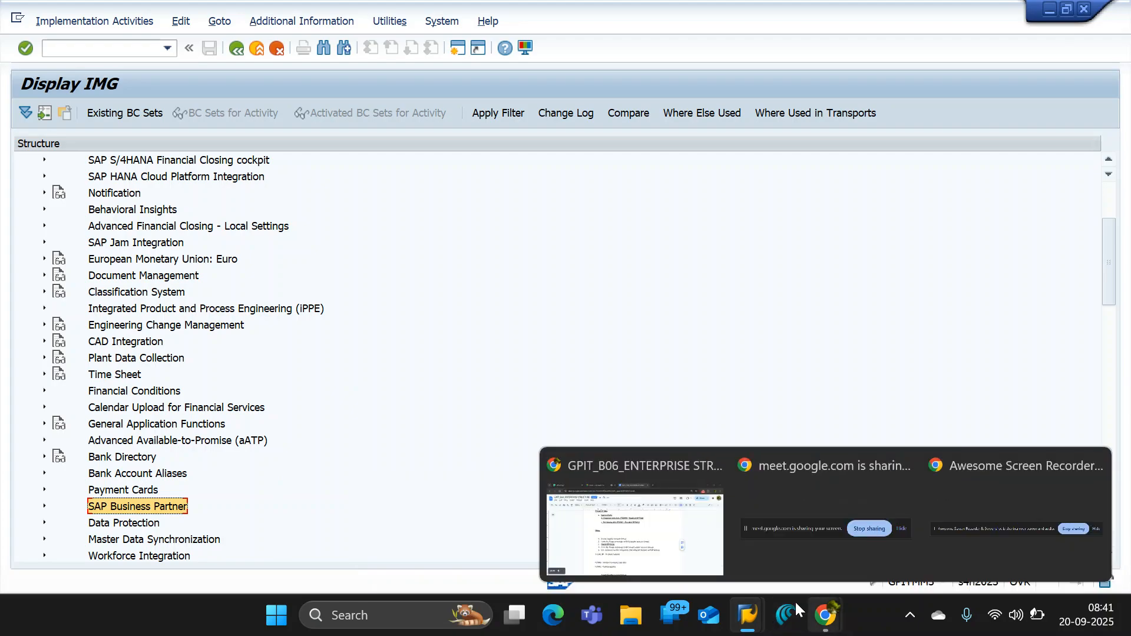
left_click(647, 512)
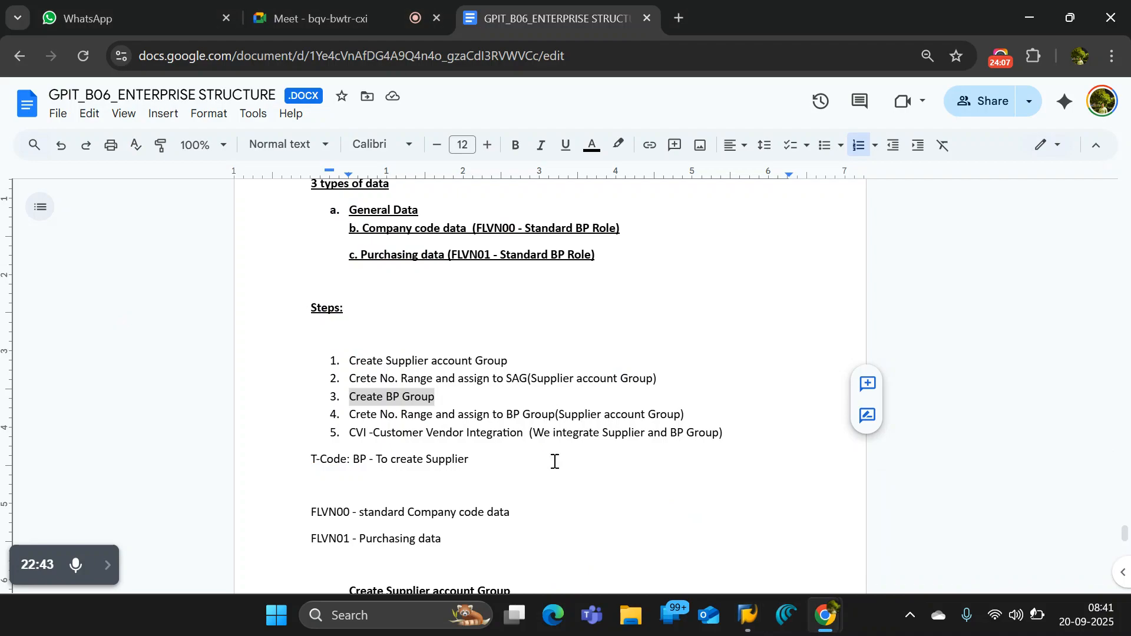
scroll(732, 458, "down", 7)
left_click(726, 441)
scroll(603, 365, "down", 1)
scroll(596, 374, "up", 5)
scroll(563, 378, "up", 7)
scroll(585, 394, "down", 4)
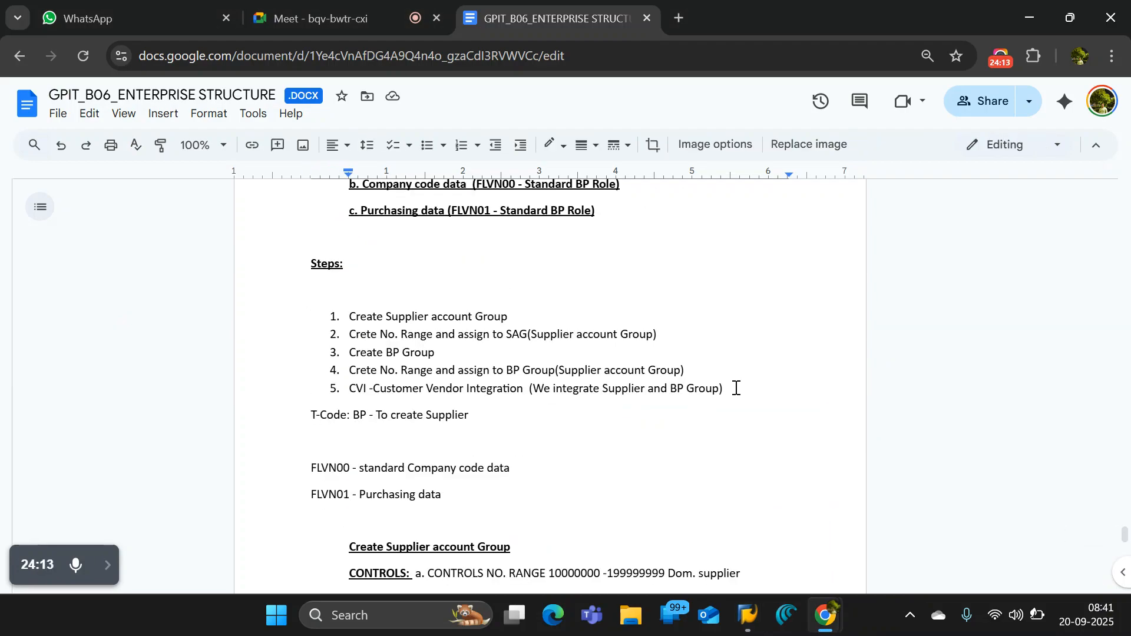
left_click(730, 390)
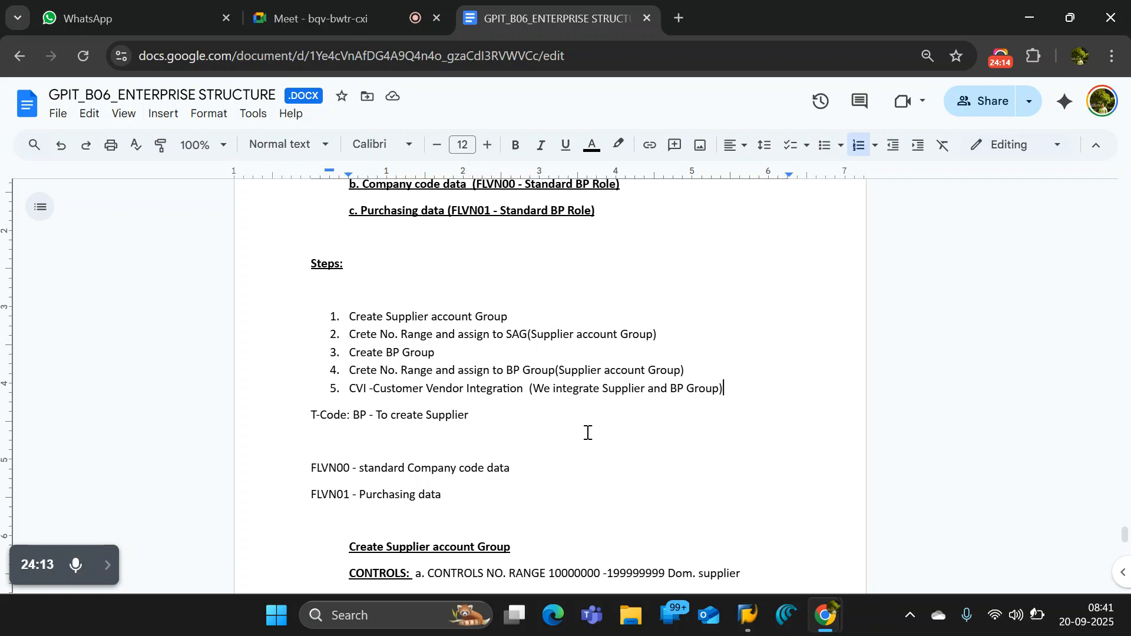
left_click(493, 507)
key("Return")
key("Return")
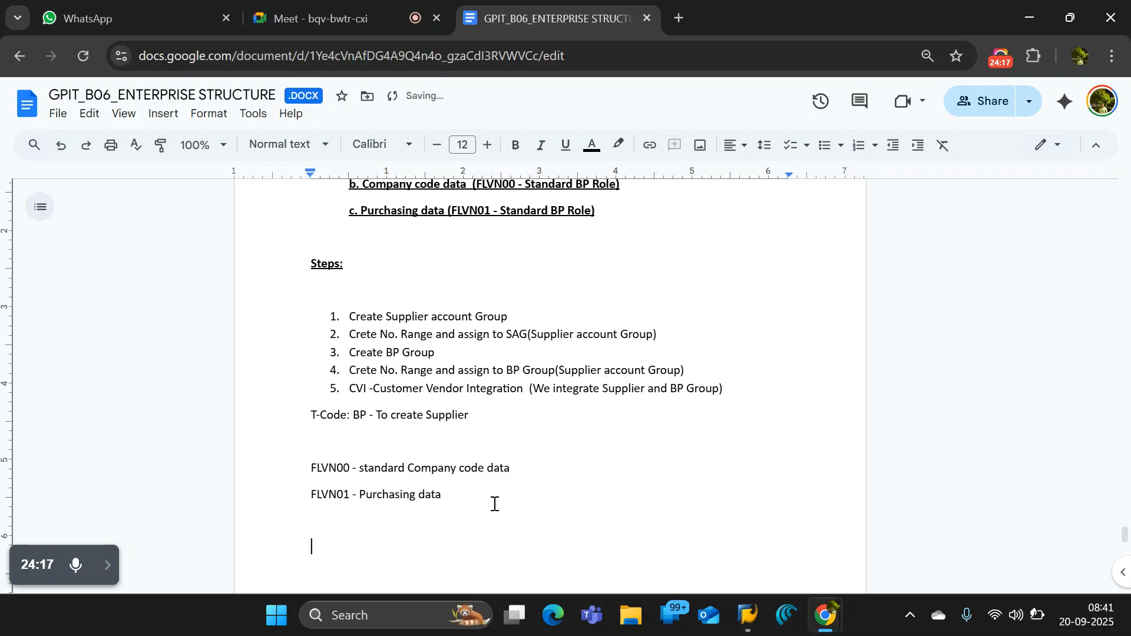
scroll(510, 489, "down", 3)
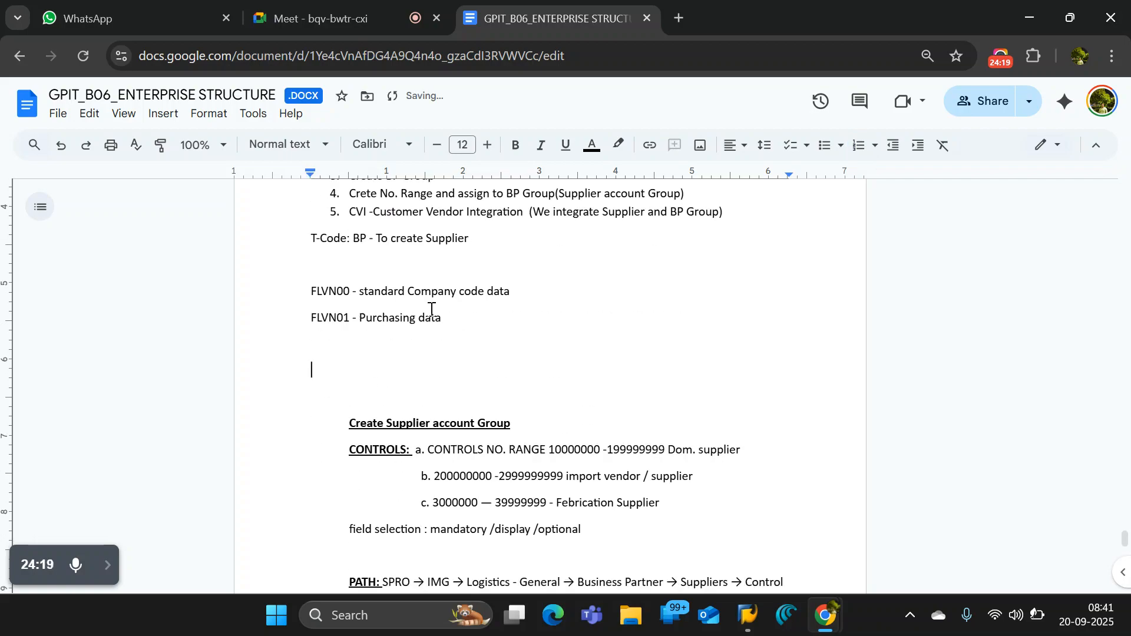
left_click(162, 117)
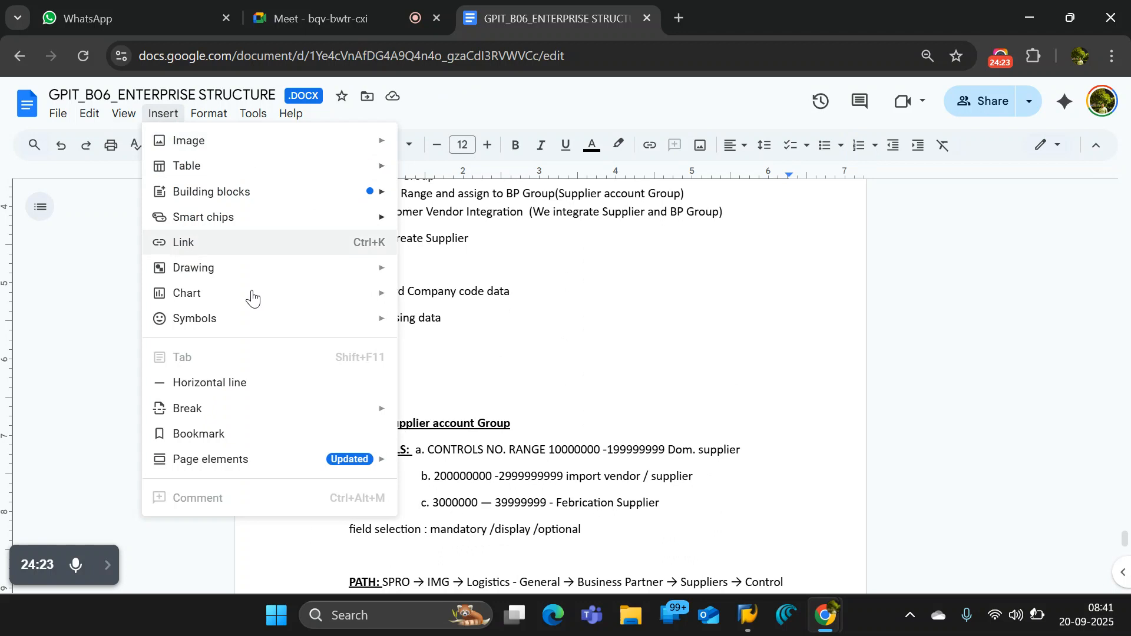
mouse_move(316, 318)
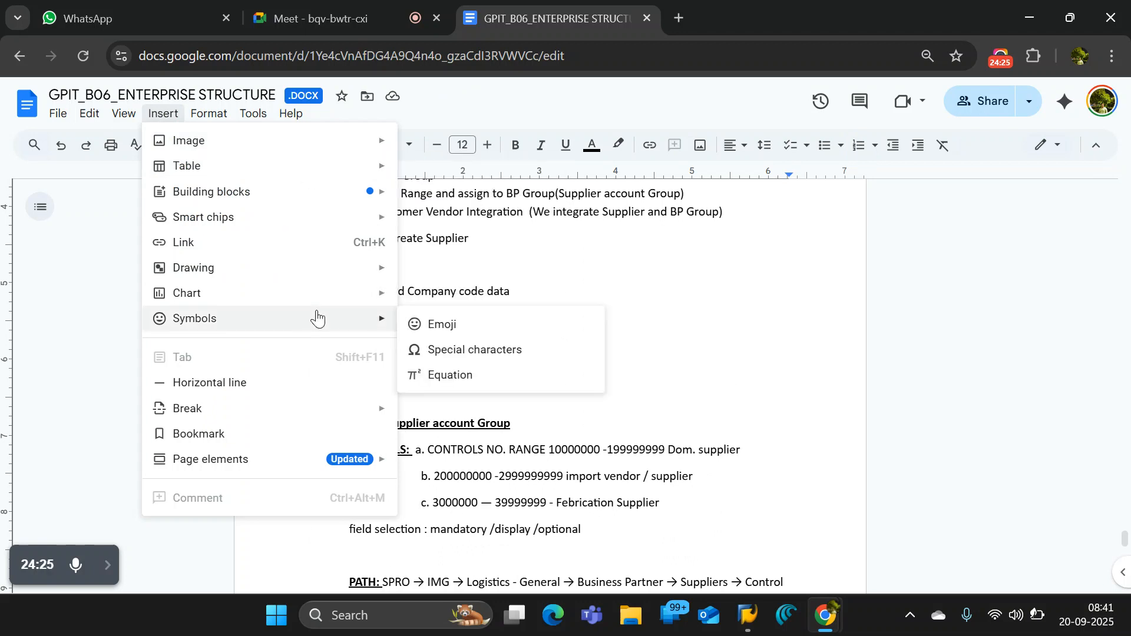
mouse_move(356, 272)
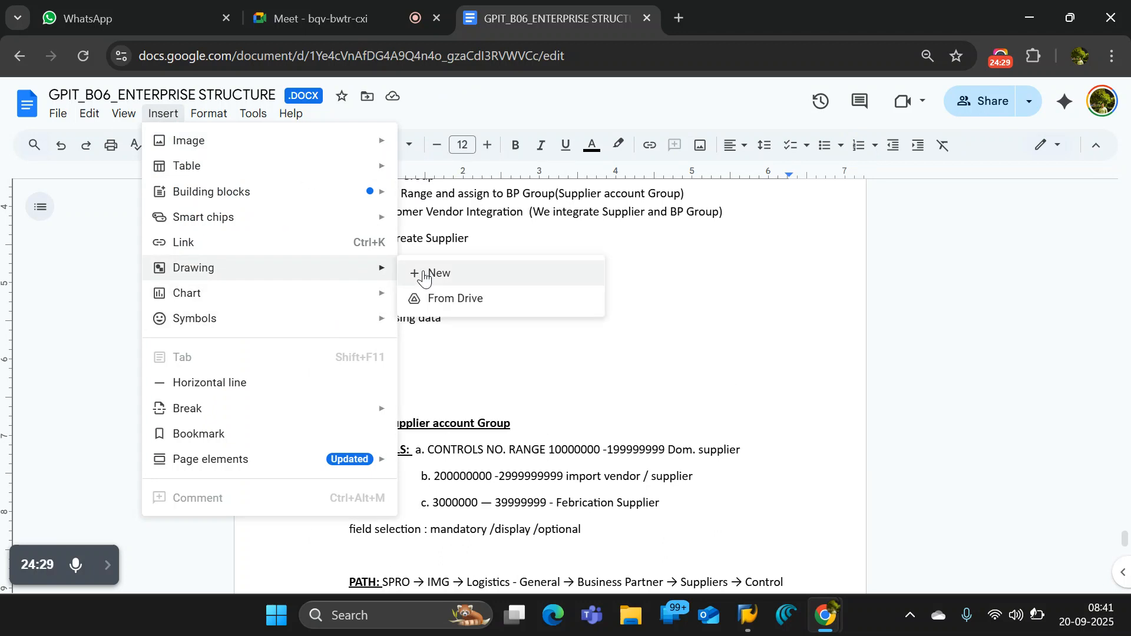
mouse_move(376, 166)
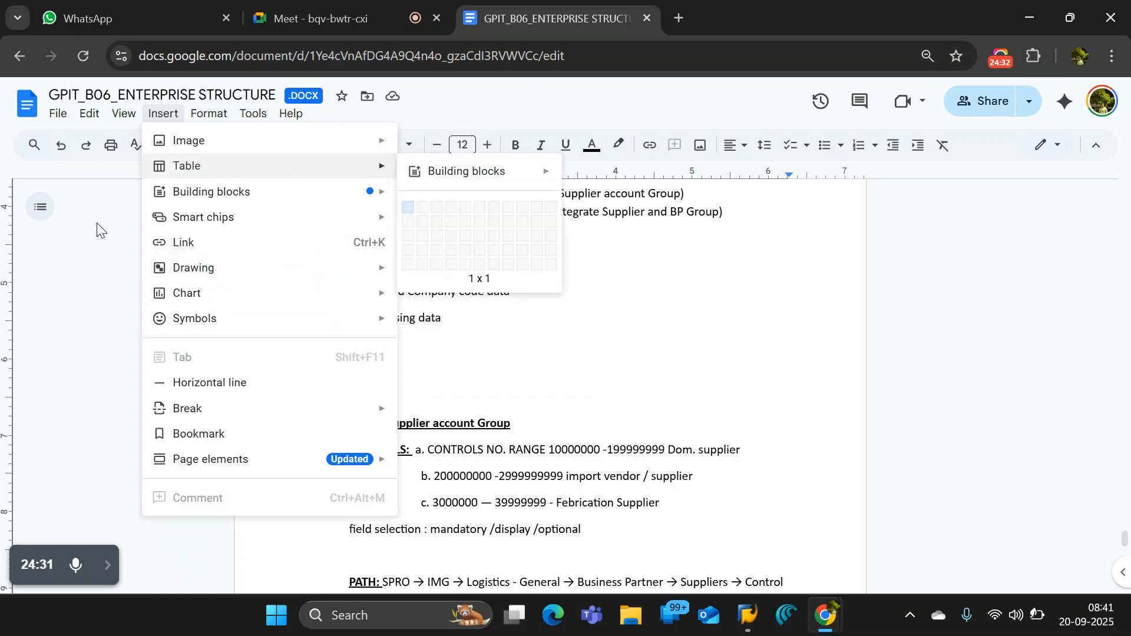
left_click(105, 255)
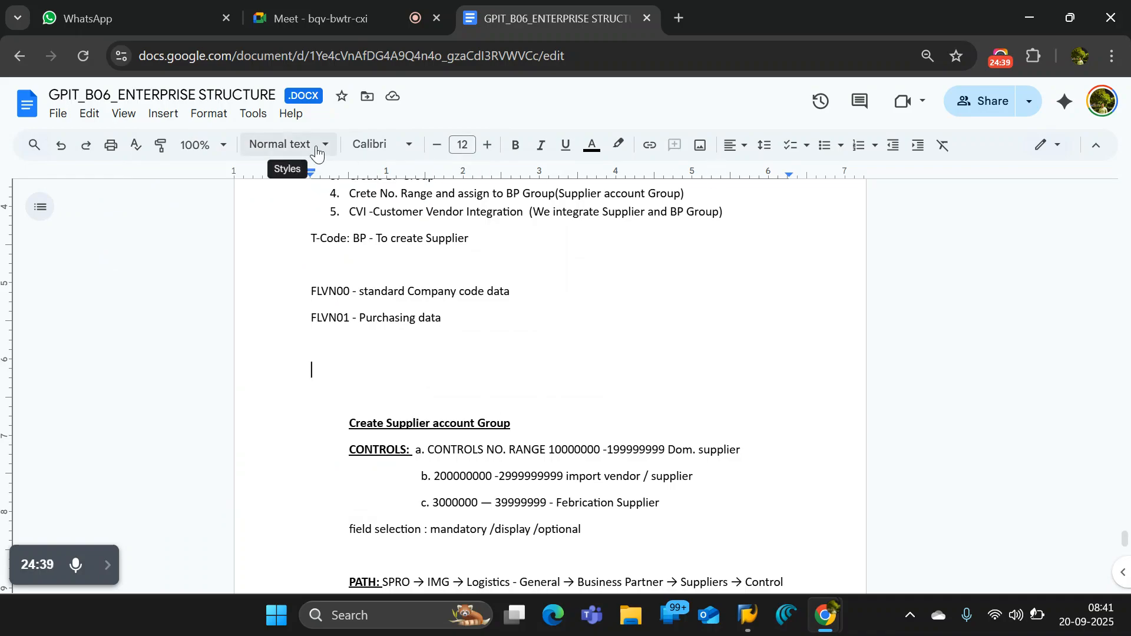
- Insert a 1 x 1 table below the FLVN01 - Purchasing data line and narrow it to about 1.4 inches wide
left_click(167, 118)
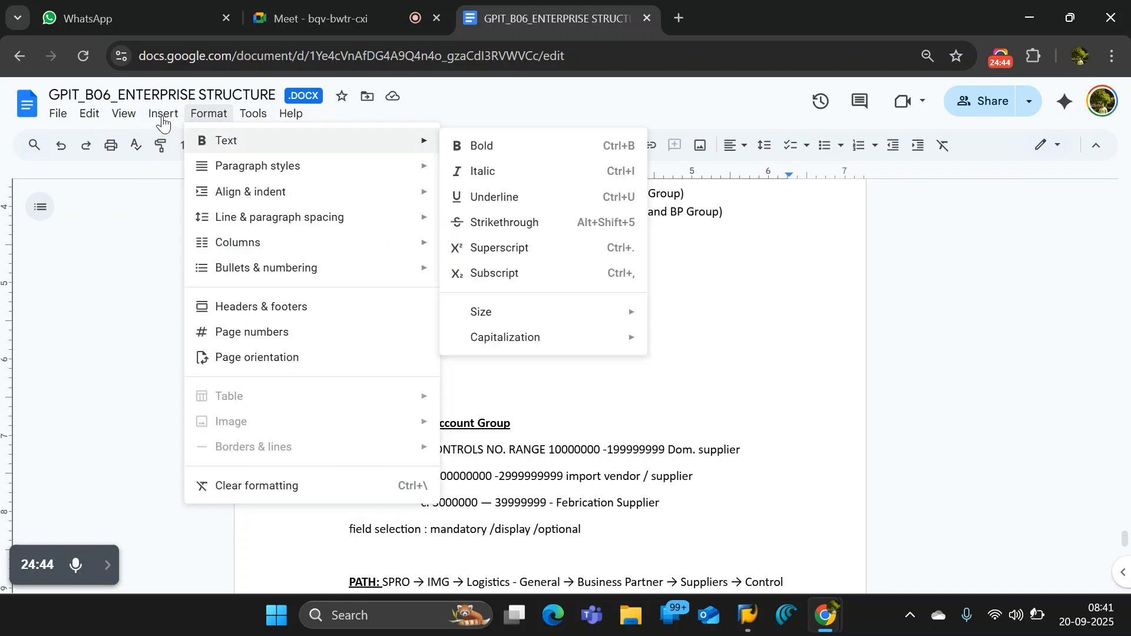
mouse_move(163, 118)
mouse_move(182, 166)
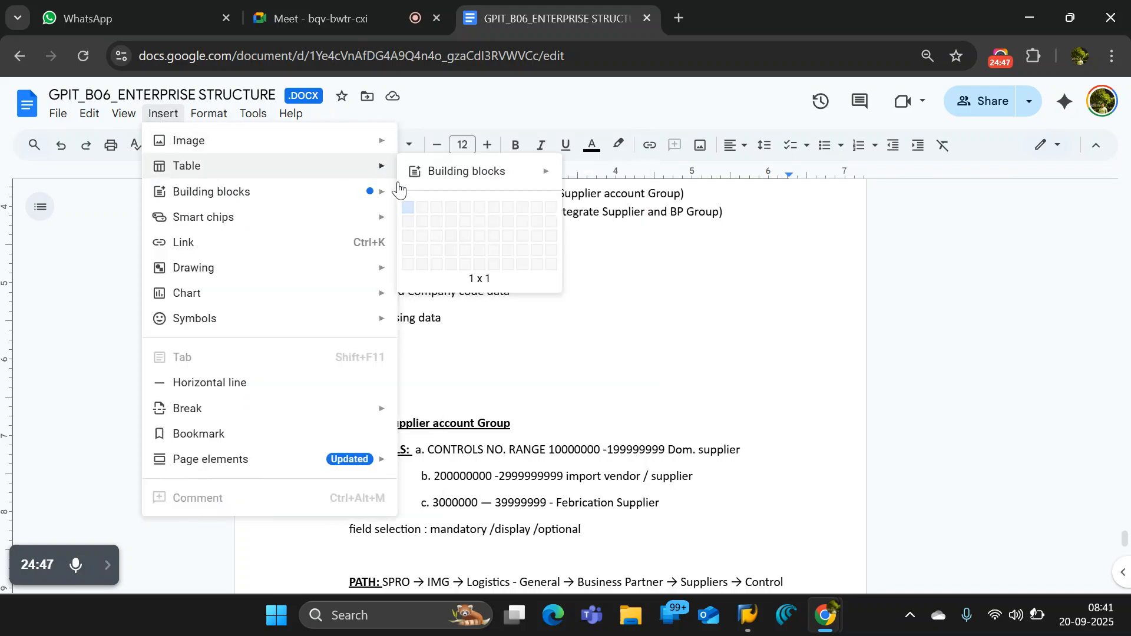
left_click(405, 215)
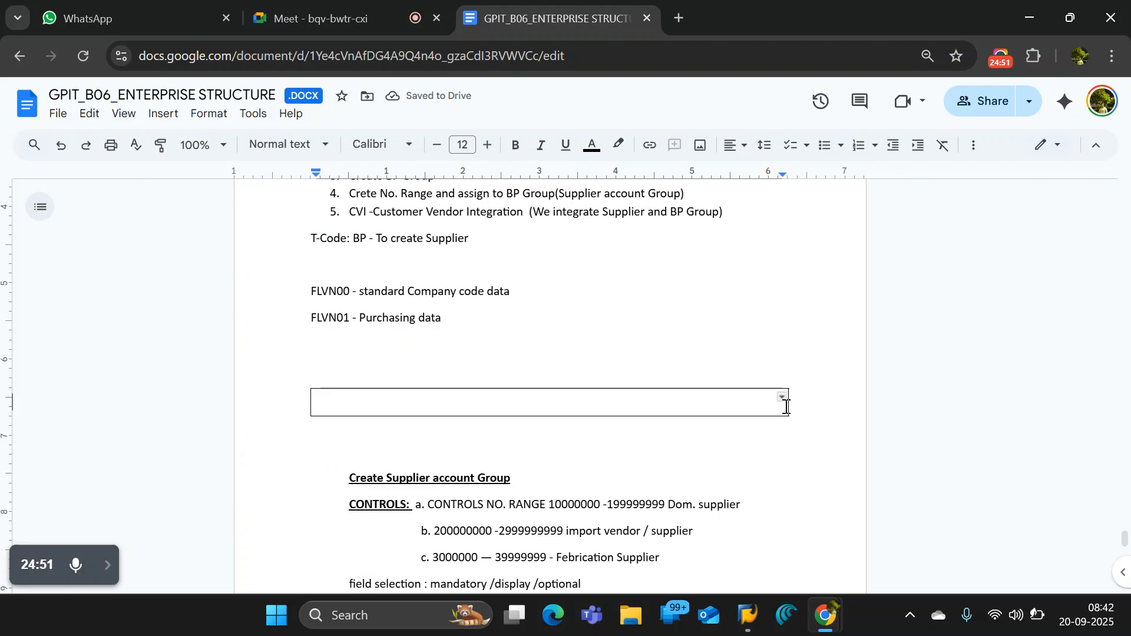
left_click_drag(449, 376, 417, 386)
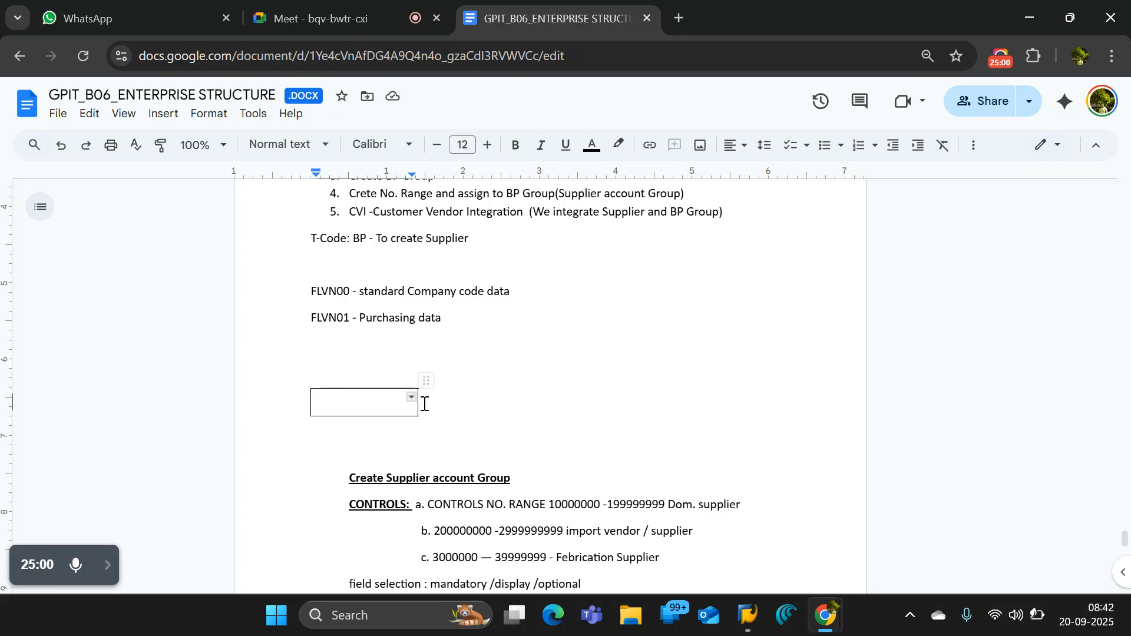
- Insert a second 1 x 1 table nested inside the narrowed table's cell
key("ctrl+v")
key("ctrl+z")
left_click(168, 115)
mouse_move(187, 166)
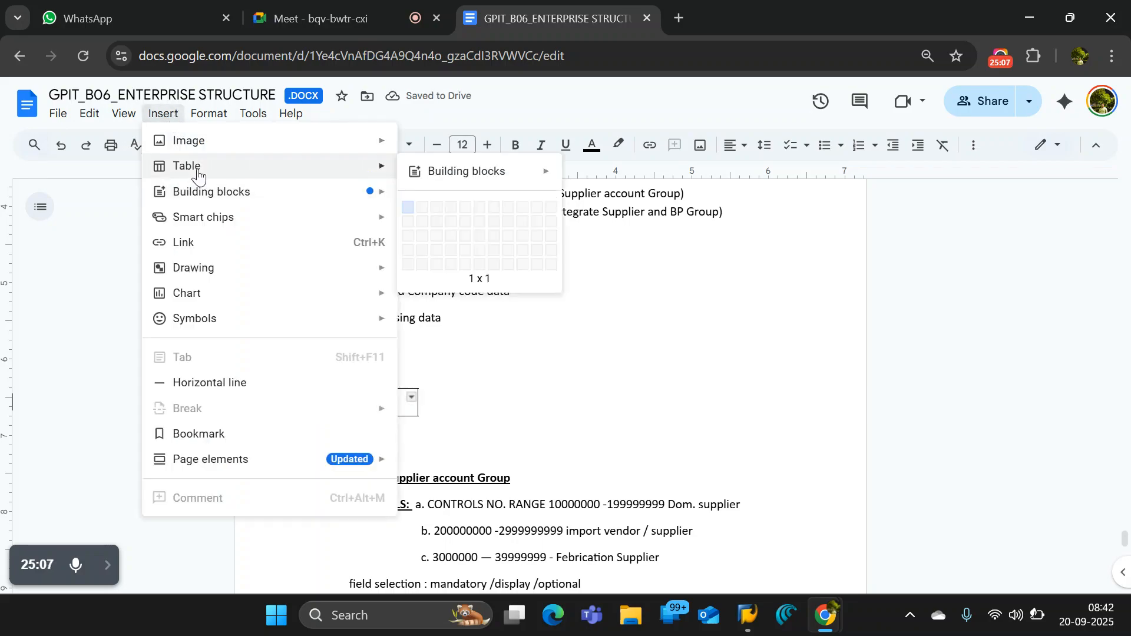
left_click(405, 211)
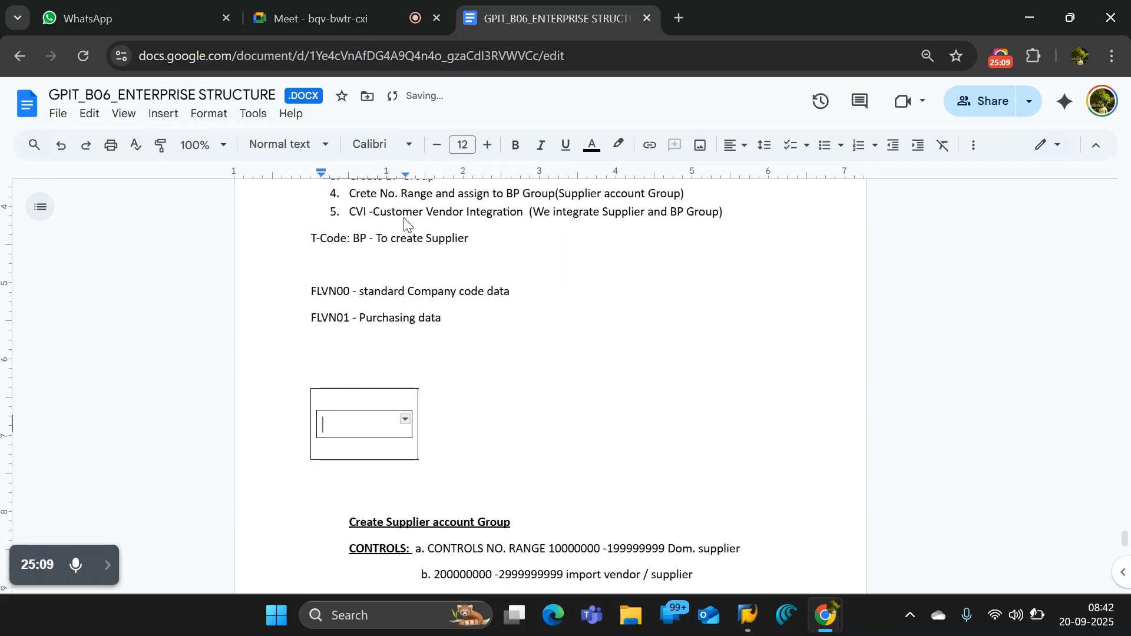
left_click(378, 389)
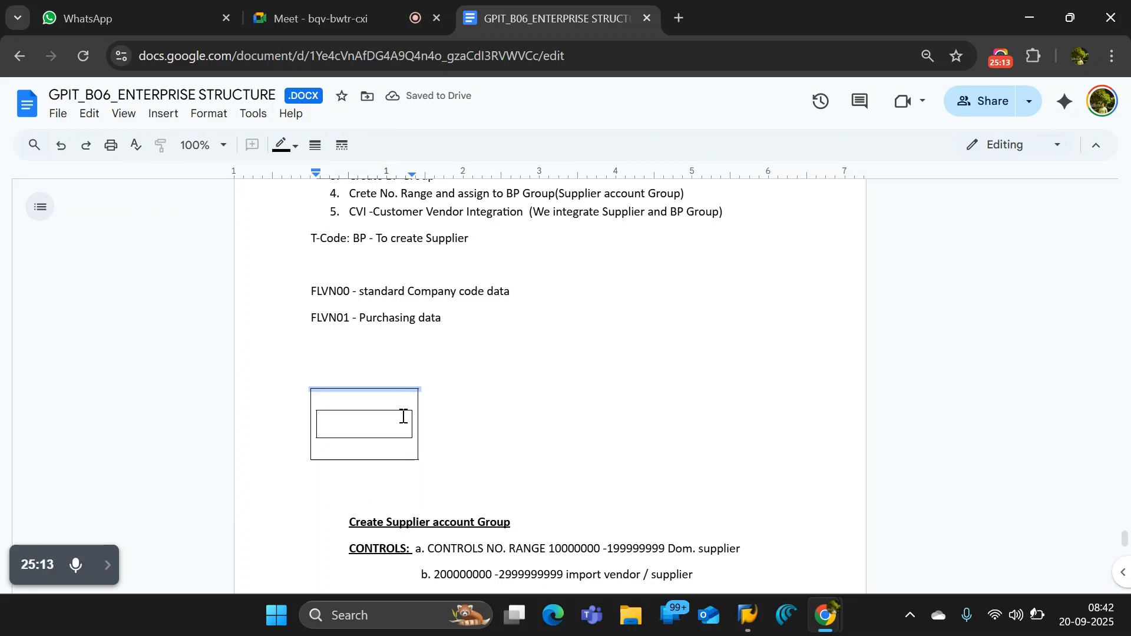
left_click(429, 417)
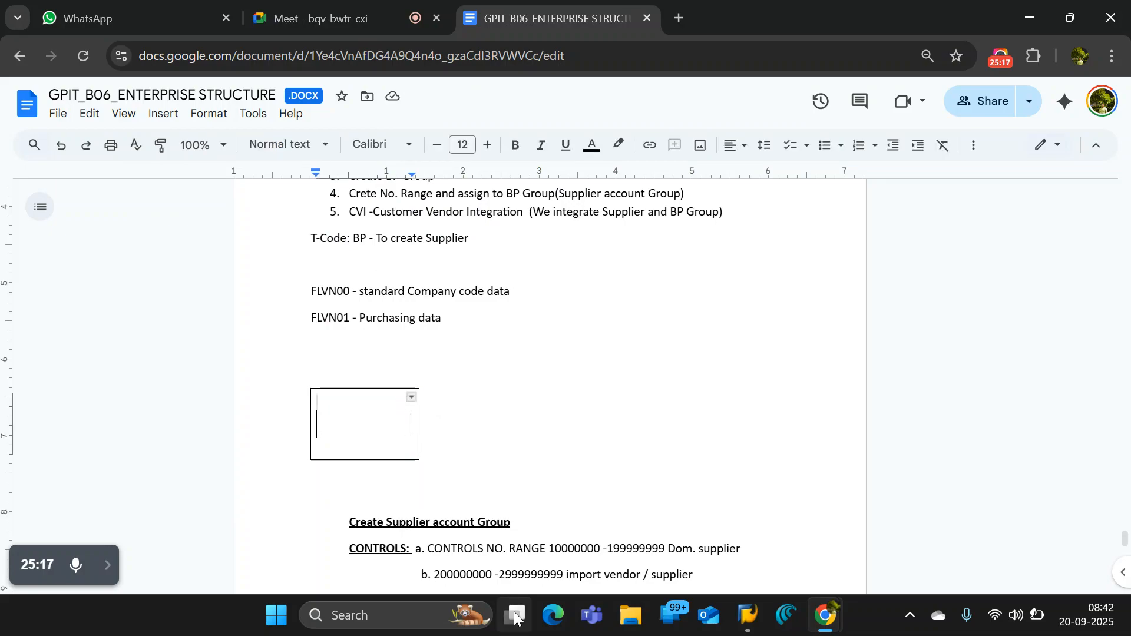
- Show the desktop, create a new Microsoft Word document there and open it in Word
key("alt+Tab")
key("super+d")
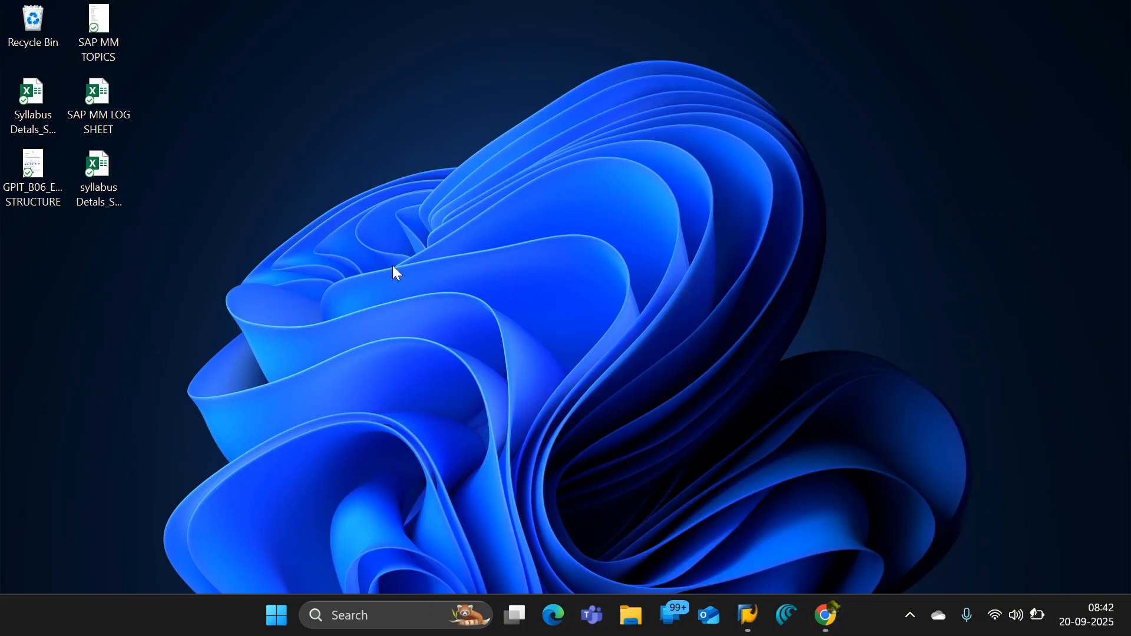
right_click(430, 326)
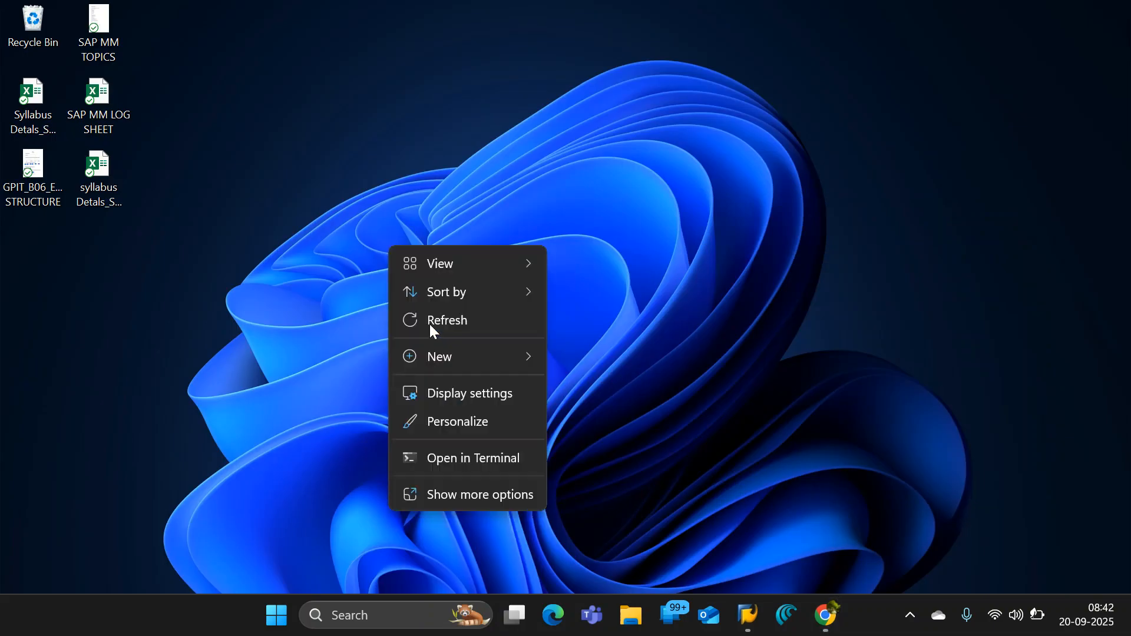
mouse_move(498, 359)
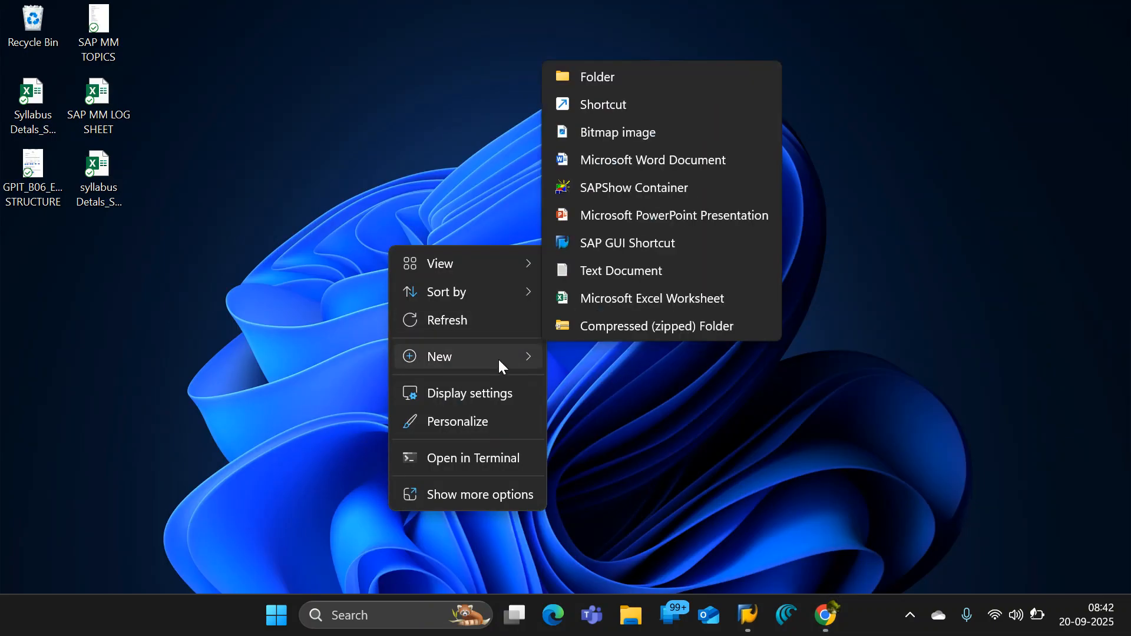
left_click(626, 159)
key("Return")
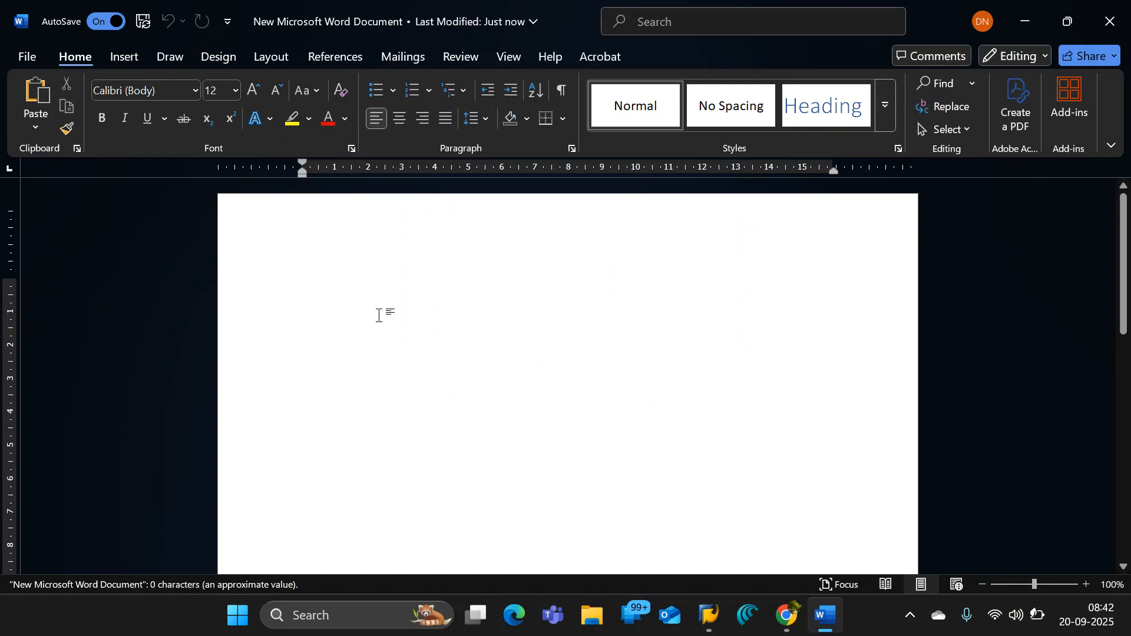
- Switch to SAP's Display Organization window and capture a snip from its title down to the vendor tabs
key("alt+Tab")
key("alt+Tab")
key("alt+Tab")
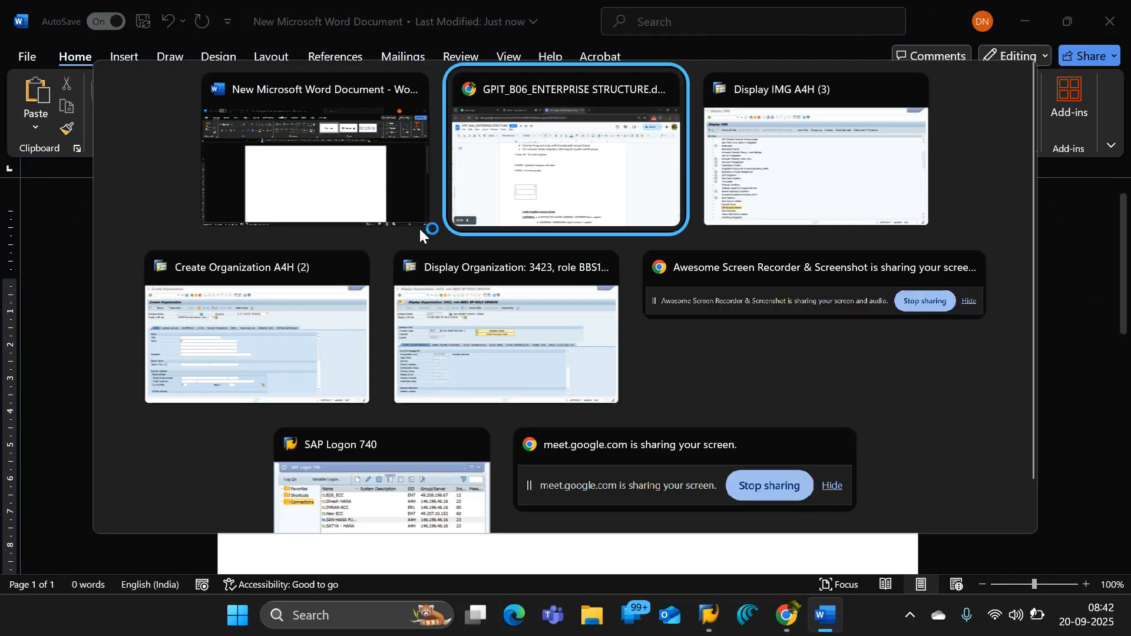
key("alt+Tab")
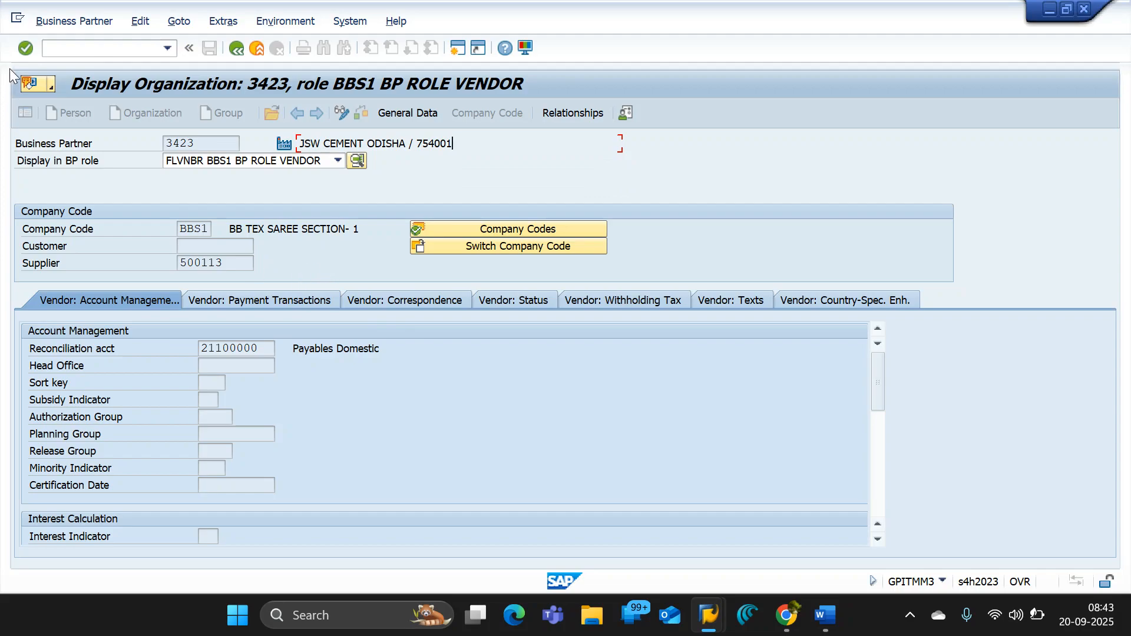
key("super+shift+s")
left_click_drag(0, 63, 770, 322)
- Return to the new Word document and paste the captured SAP snip at its start
key("alt+Tab")
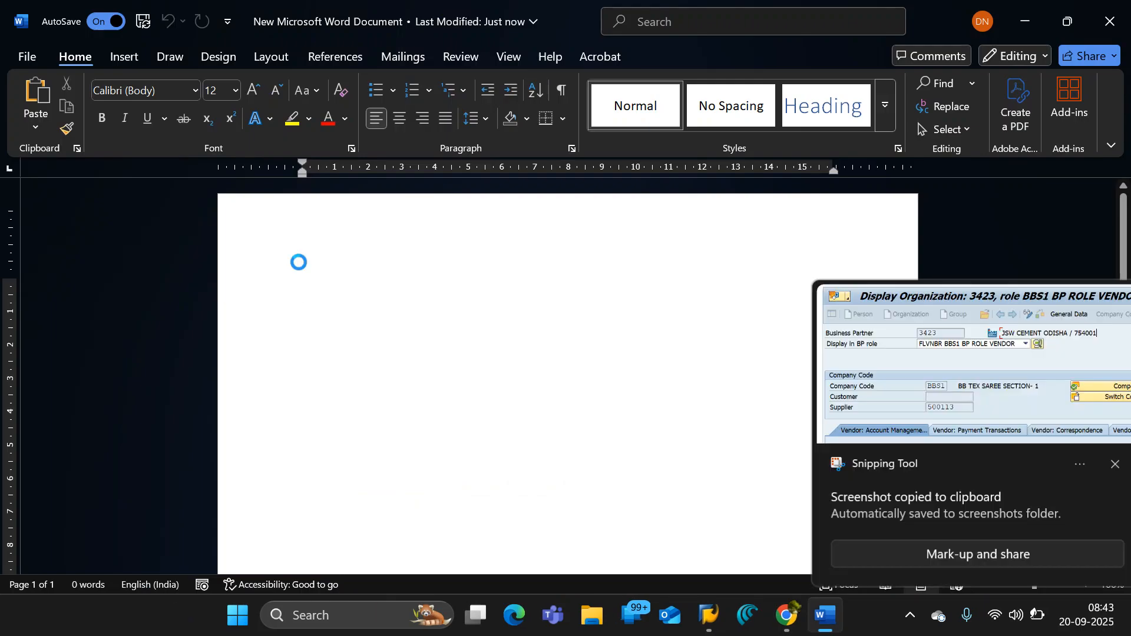
key("ctrl+v")
left_click(1093, 466)
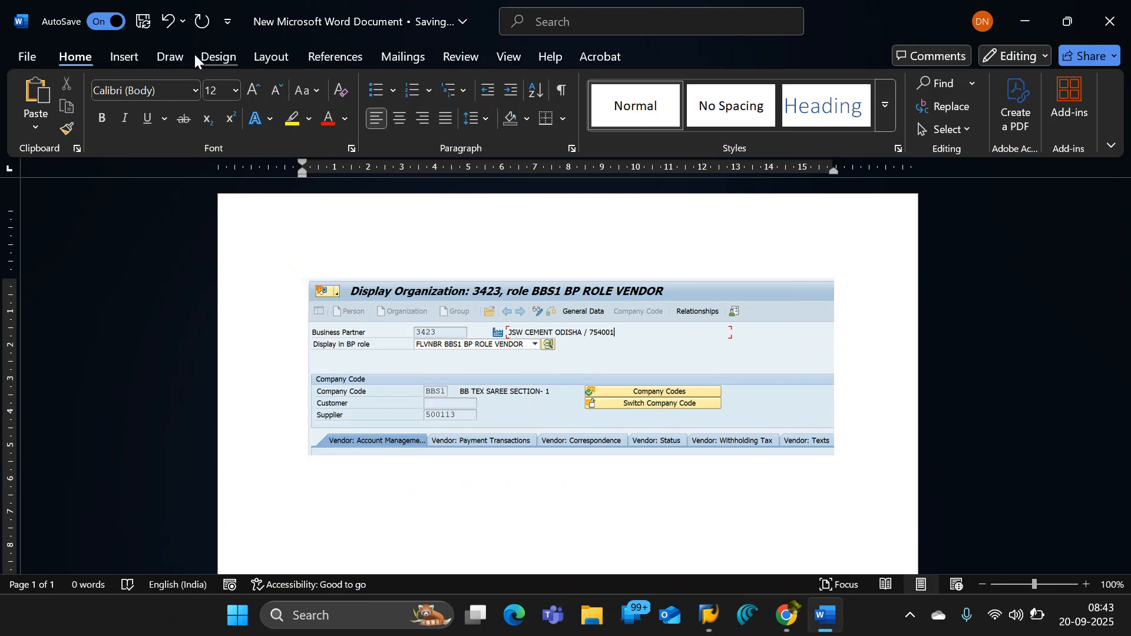
- Draw a rectangle of about 2.86 x 0.76 cm over the Business Partner number in the pasted snip
left_click(126, 58)
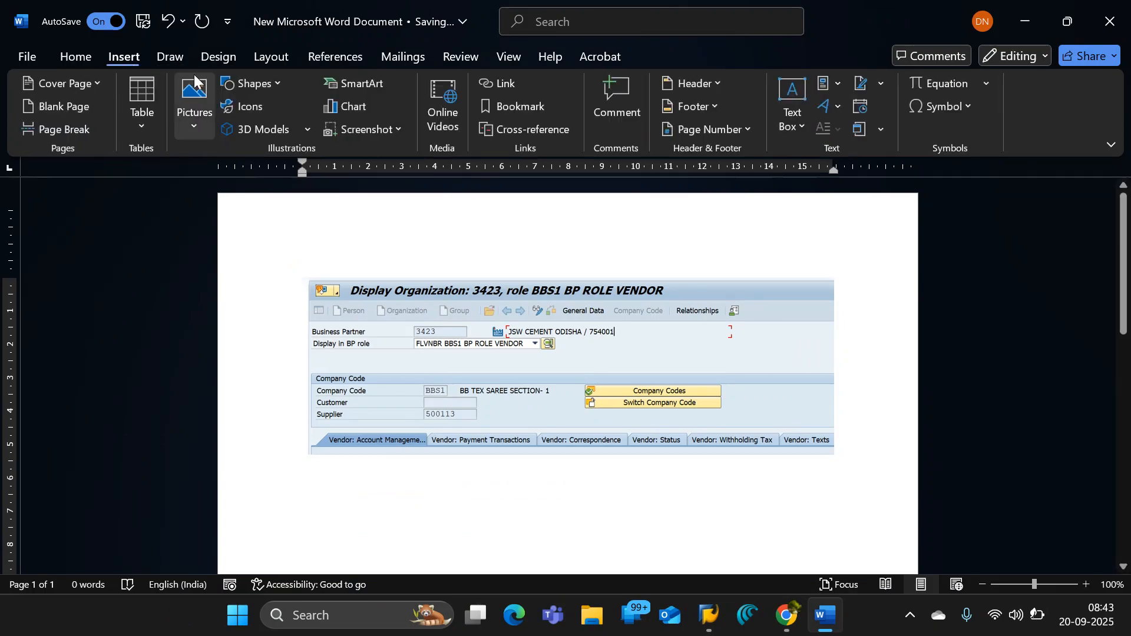
left_click(265, 83)
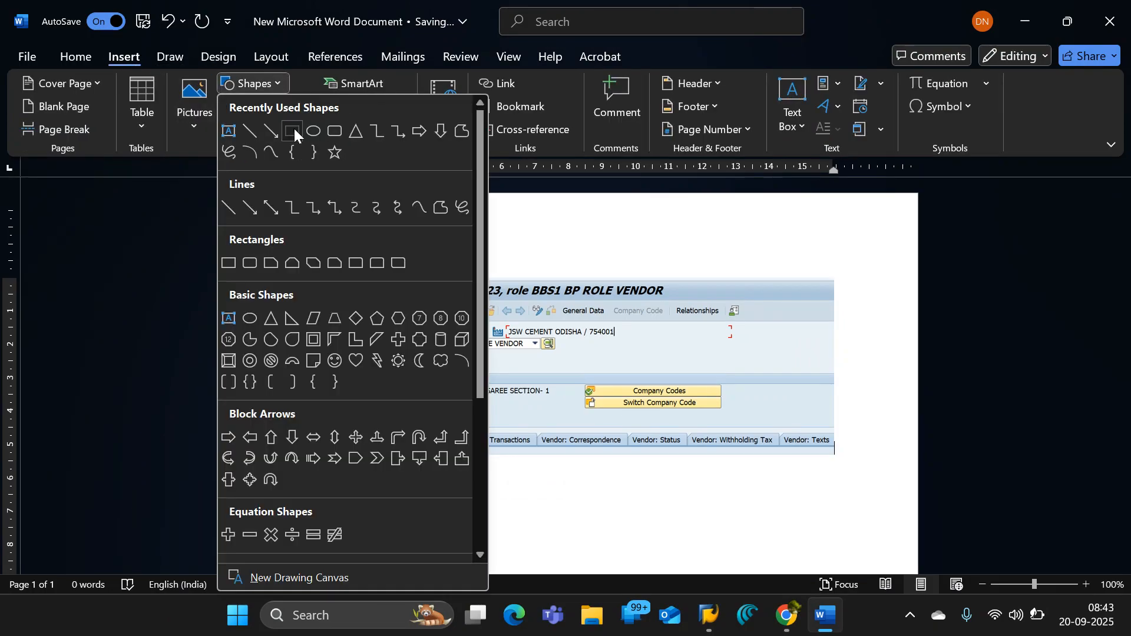
left_click(293, 126)
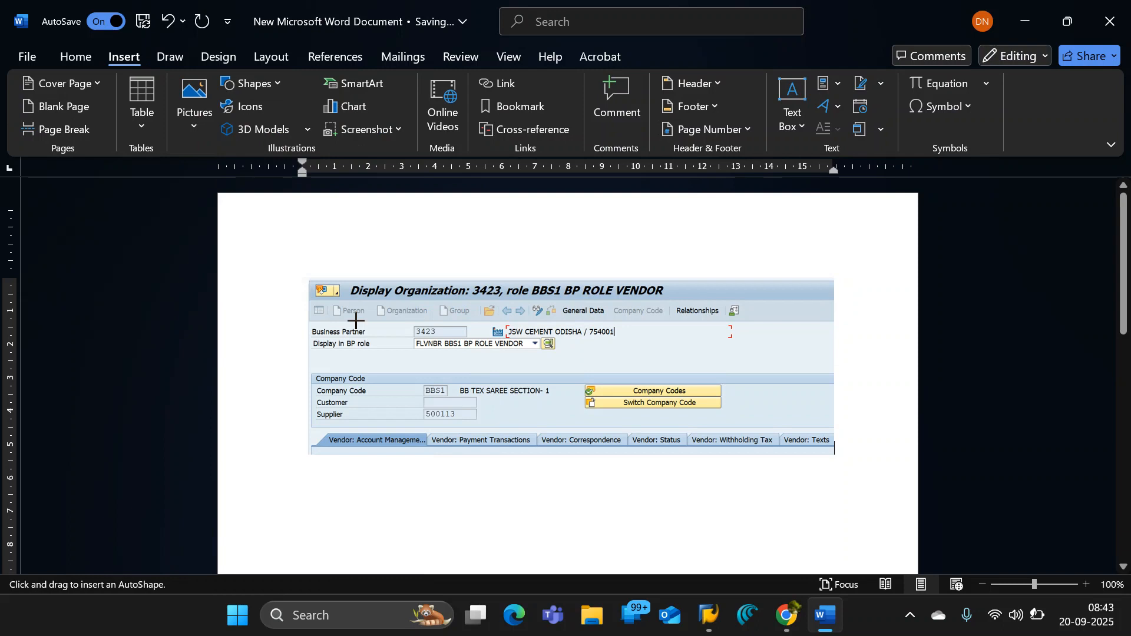
left_click_drag(387, 318, 483, 342)
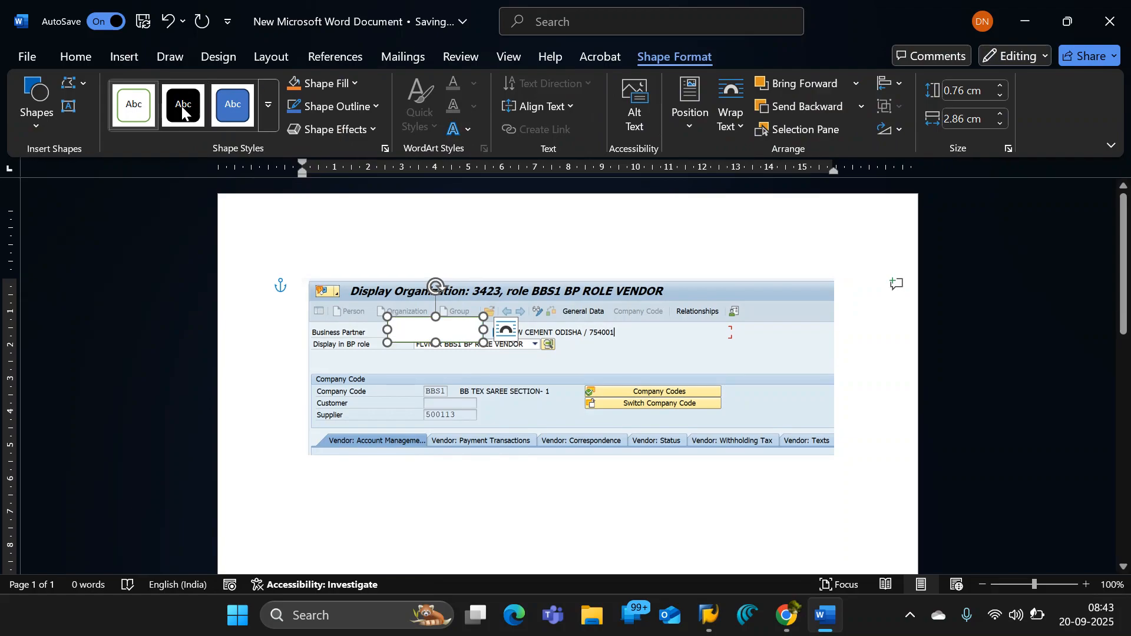
- Remove the rectangle's fill and set its outline colour to red
left_click(324, 83)
left_click(360, 384)
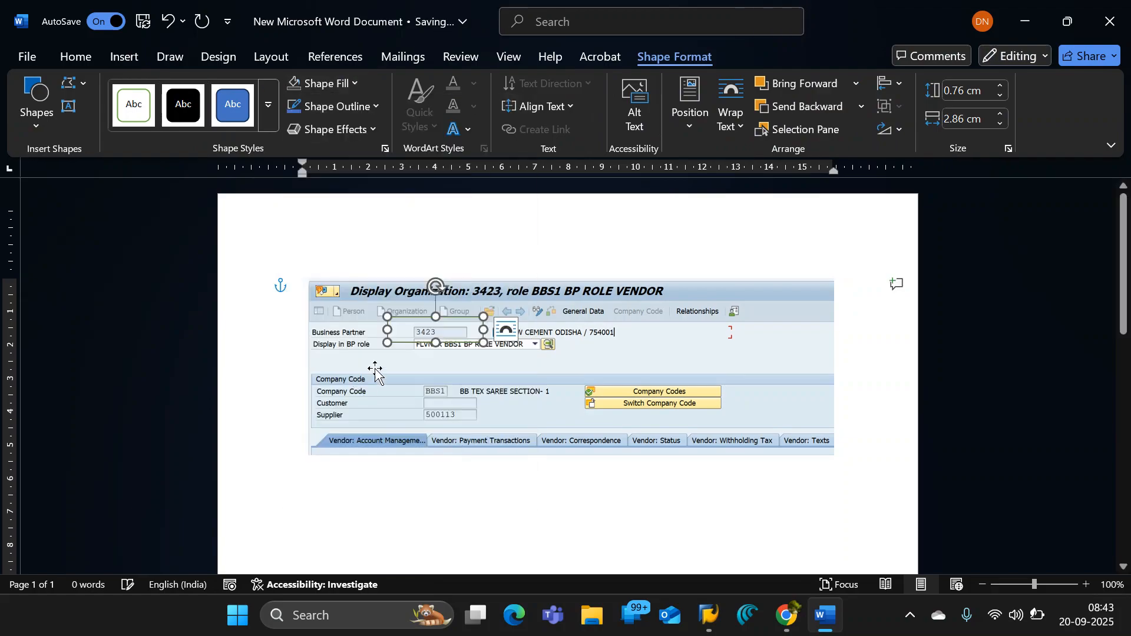
left_click(375, 107)
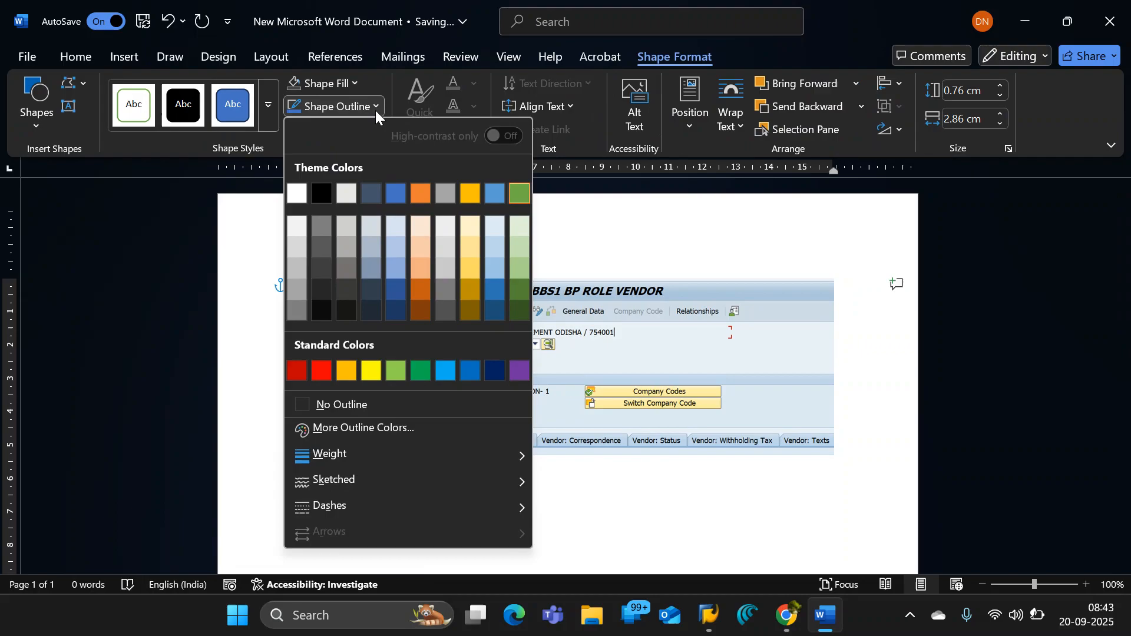
left_click(321, 369)
left_click(468, 374)
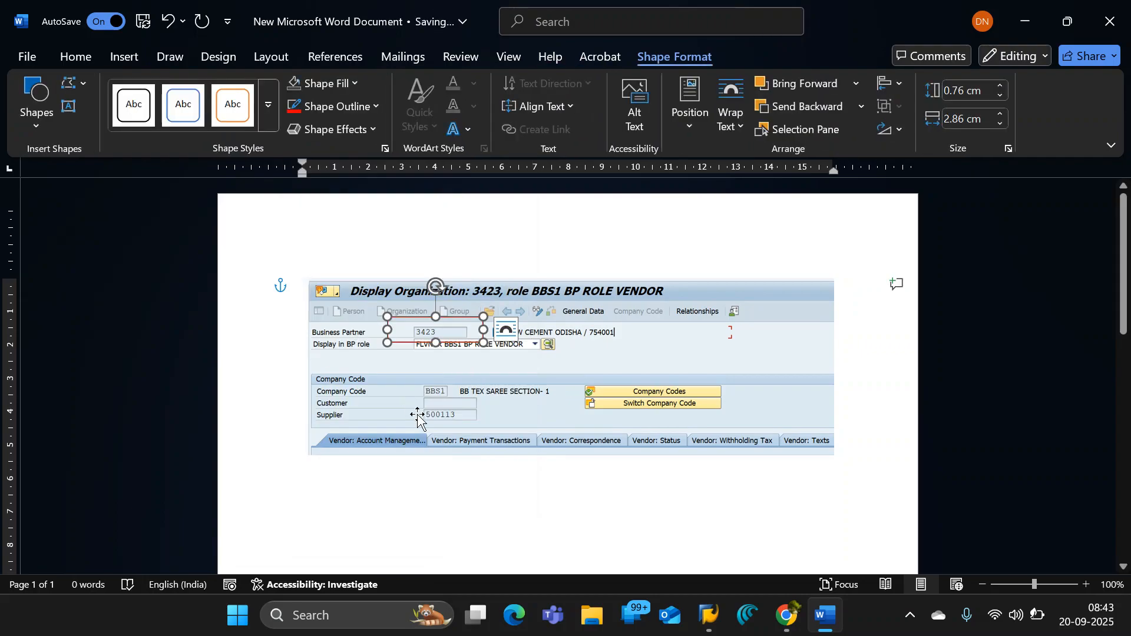
- Duplicate the red rectangle and place the copy around the Supplier number in the snip
key("ctrl+v")
left_click_drag(424, 351, 430, 404)
left_click(457, 355)
left_click_drag(469, 352, 465, 410)
left_click(478, 355)
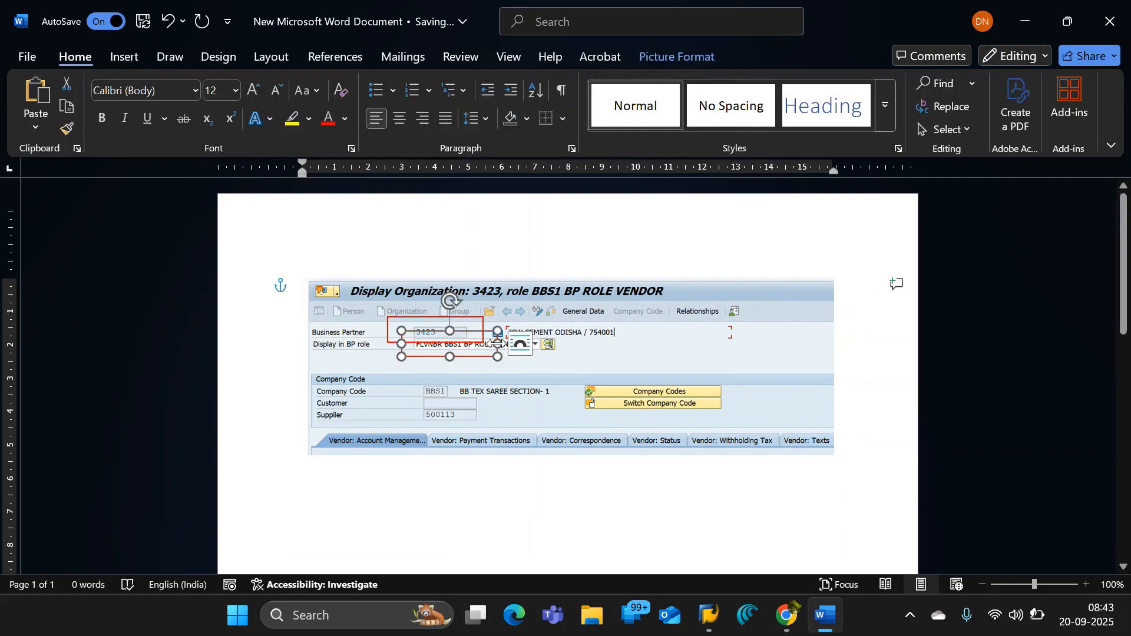
left_click_drag(489, 345, 474, 405)
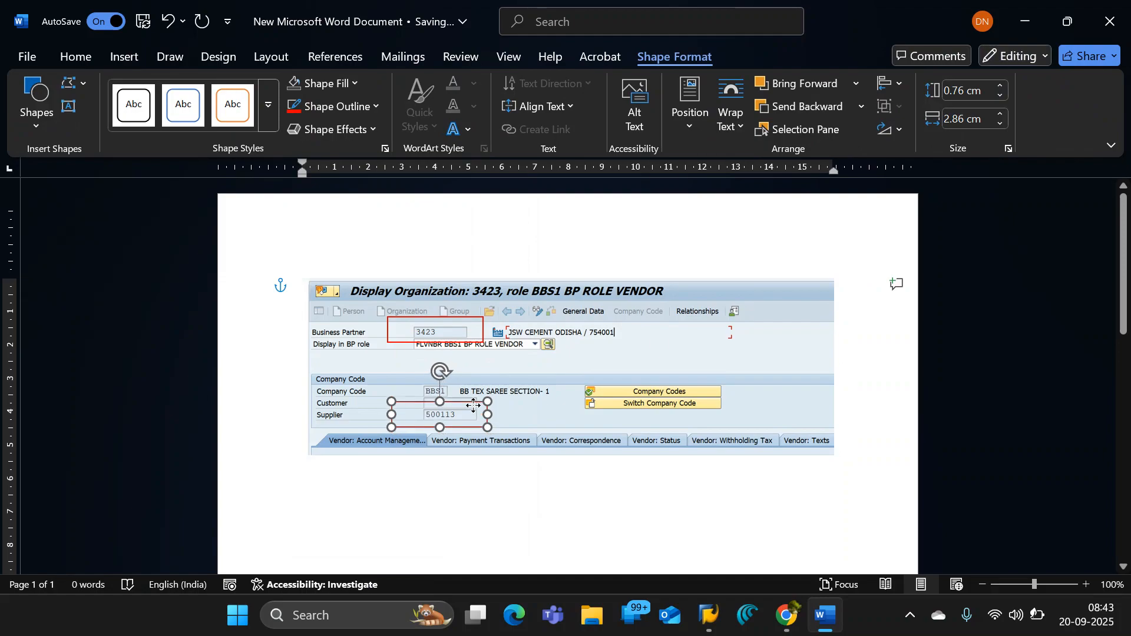
left_click(854, 354)
- Draw a rectangle of about 3.93 x 1.29 cm in the blank area below the pasted snip
scroll(444, 449, "down", 1)
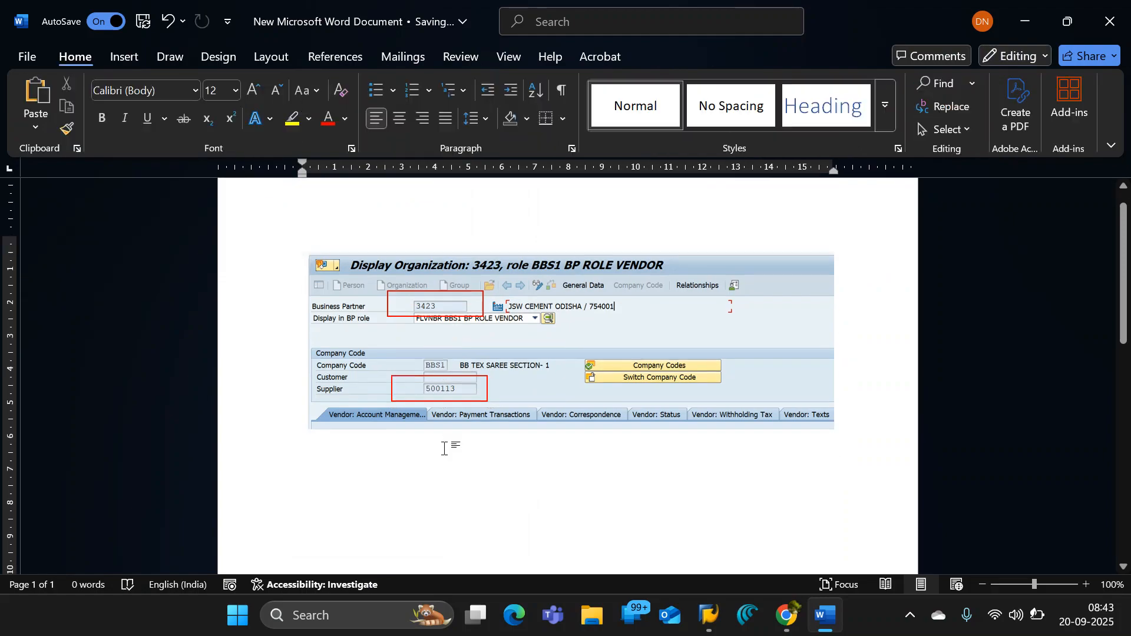
scroll(444, 449, "down", 1)
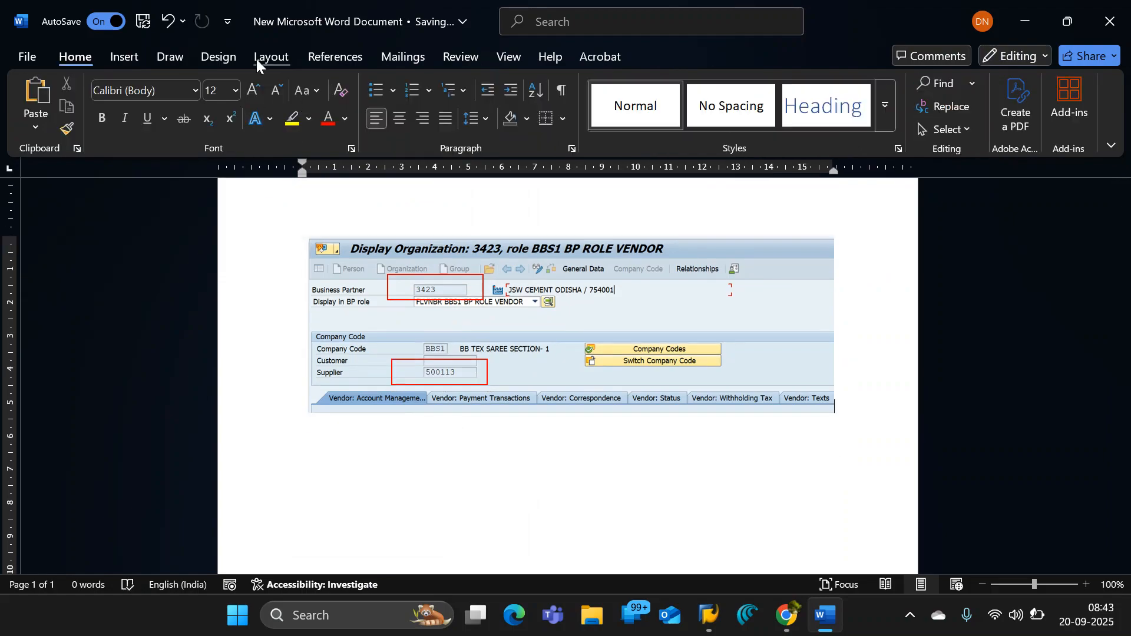
left_click(125, 56)
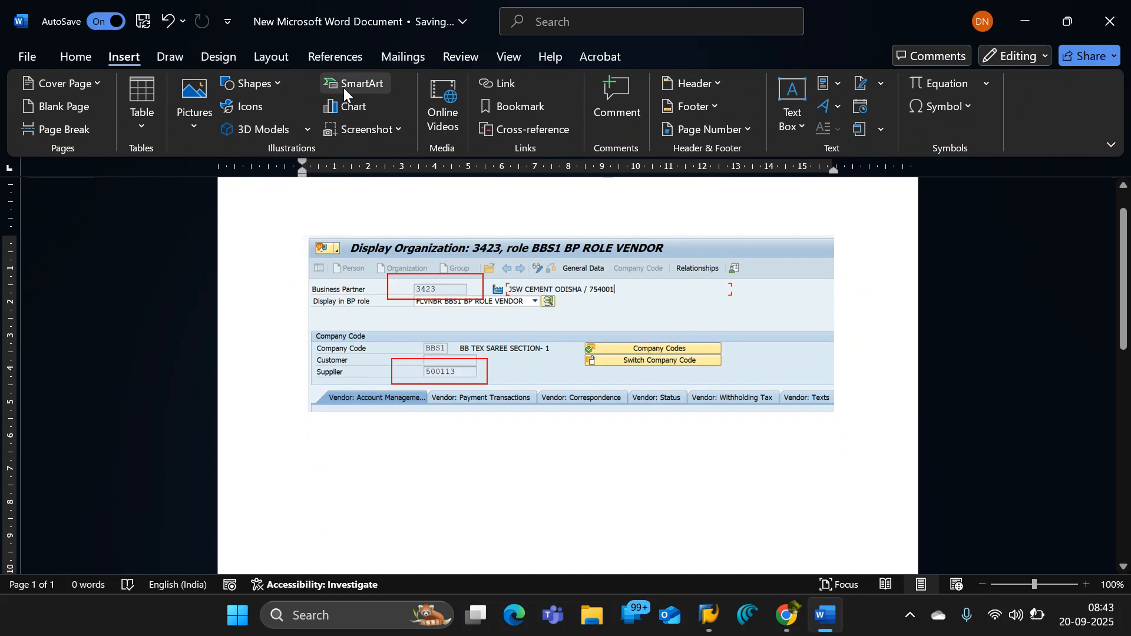
left_click(259, 86)
left_click(263, 155)
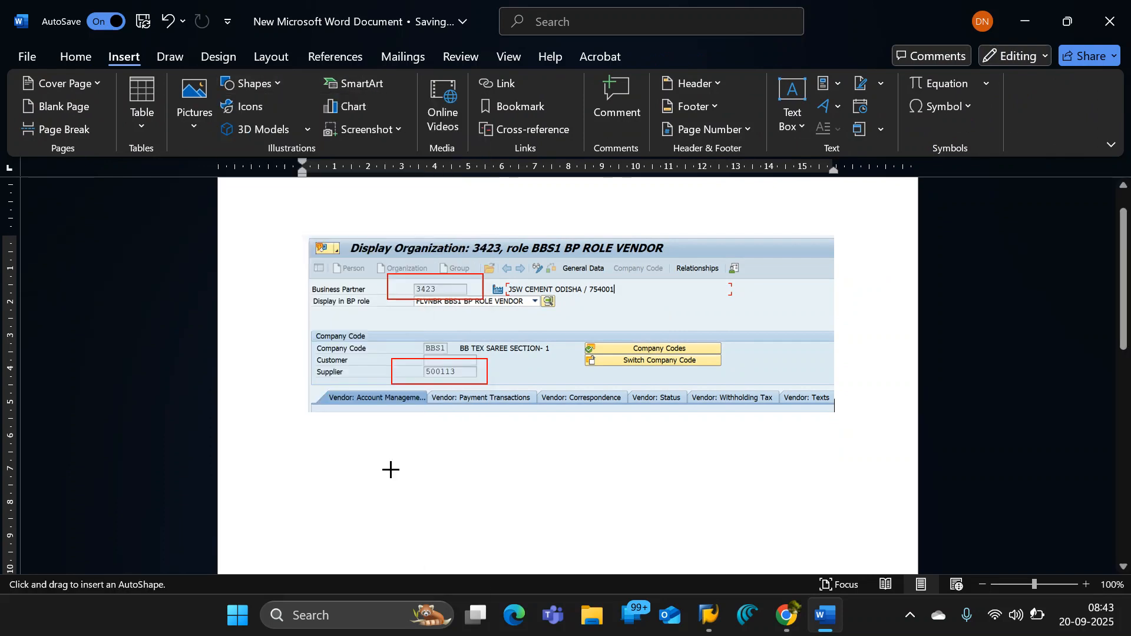
scroll(348, 416, "down", 2)
scroll(349, 415, "down", 2)
mouse_move(360, 399)
left_mouse_down()
mouse_move(432, 437)
mouse_move(492, 442)
left_mouse_up()
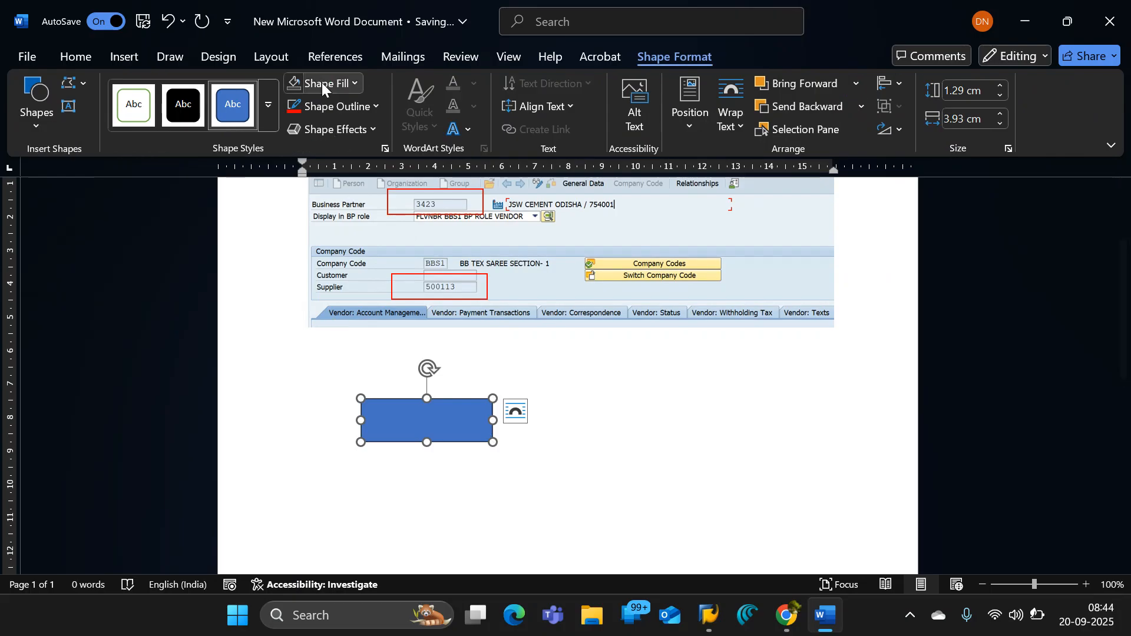
- Remove the fill of the rectangle below the snip and set its outline colour to dark red
left_click(322, 82)
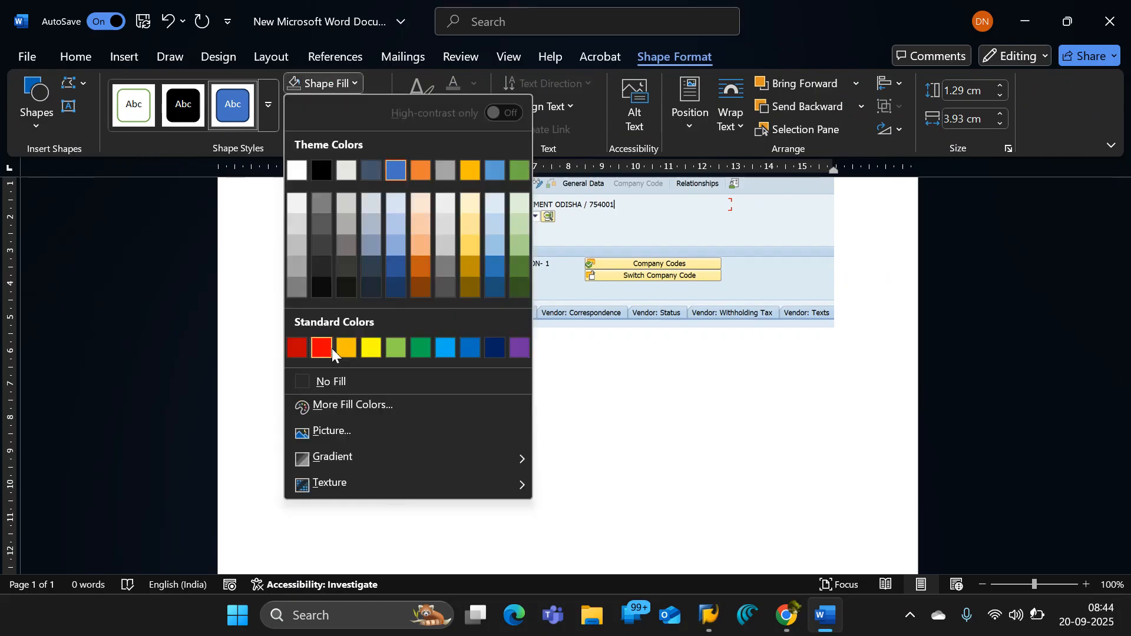
left_click(332, 378)
left_click(323, 88)
left_click(335, 106)
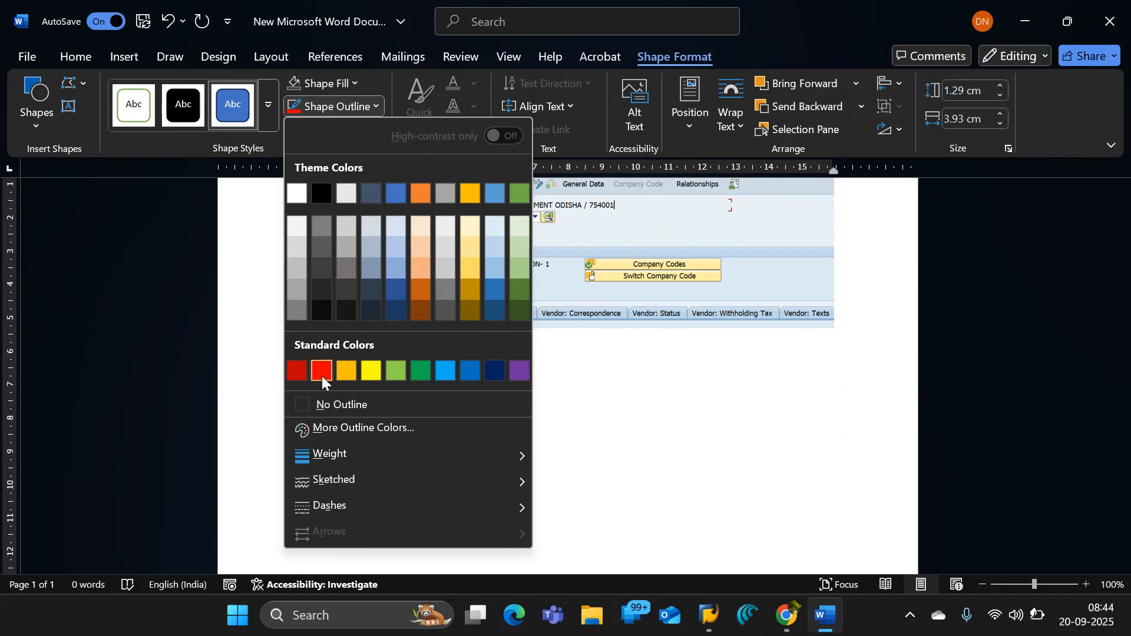
left_click(305, 370)
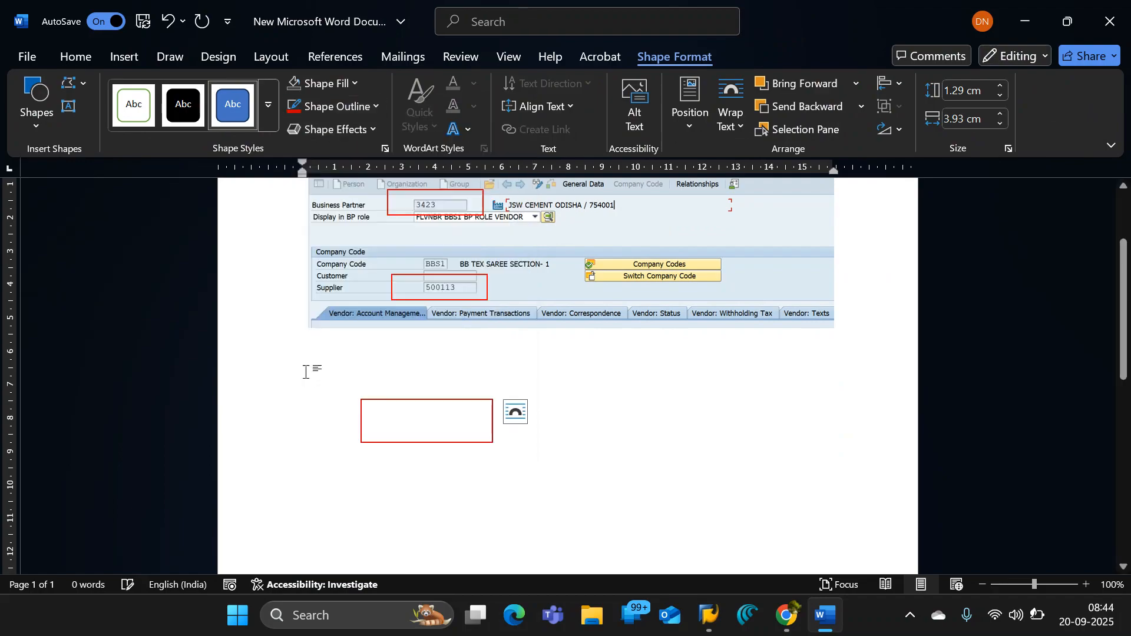
left_click(342, 84)
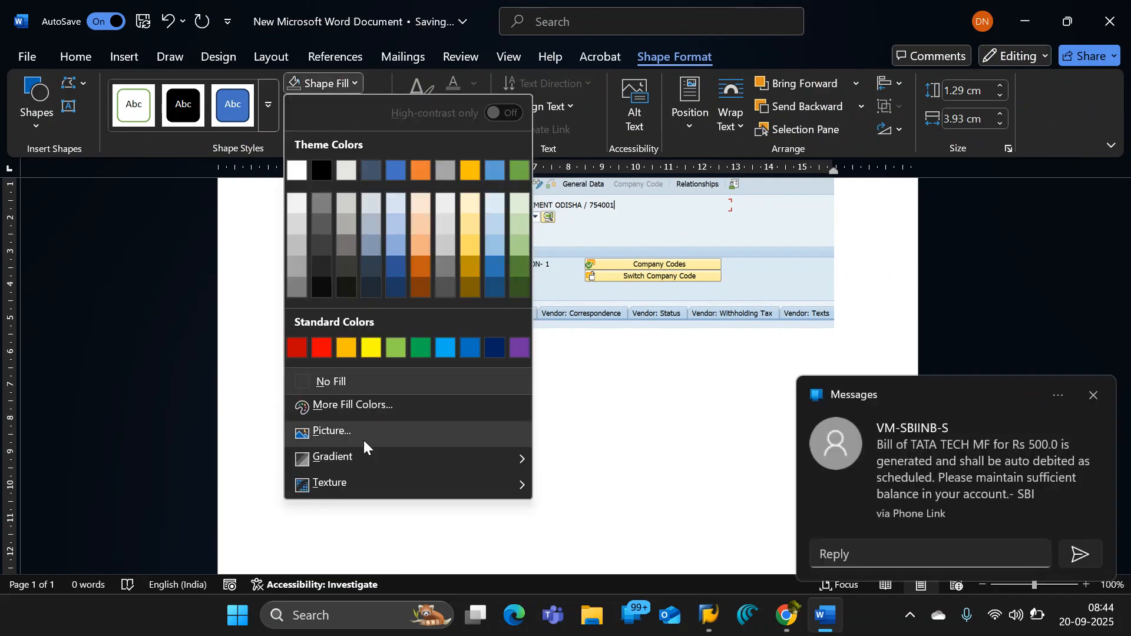
left_click(623, 407)
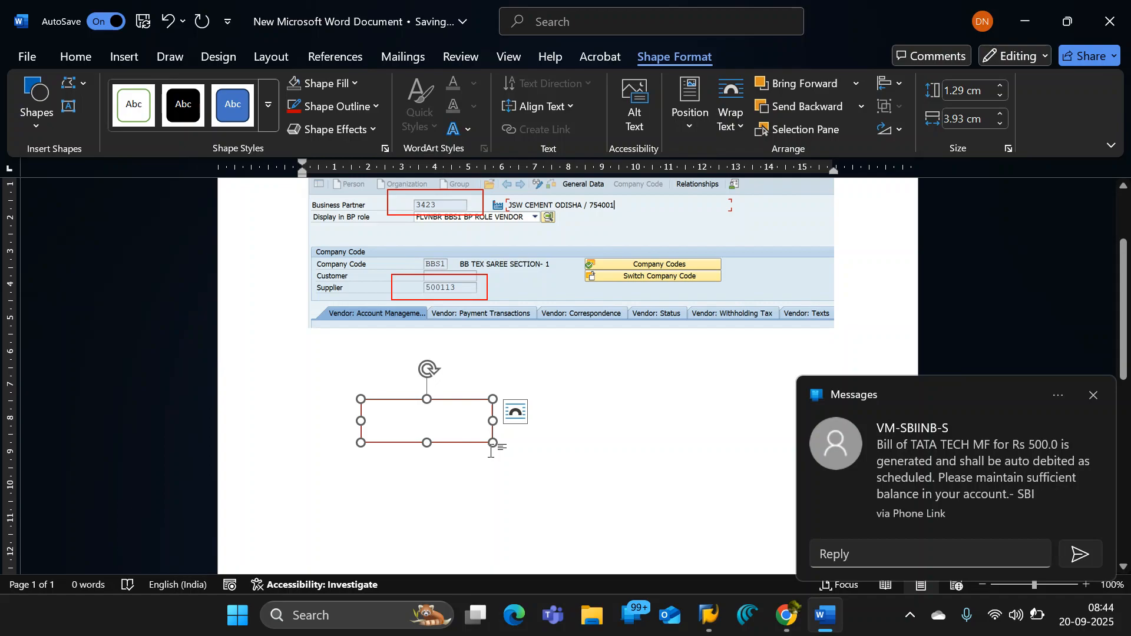
- Duplicate the outlined rectangle three times and arrange the four boxes in a two-by-two grid below the snip
key("ctrl+v")
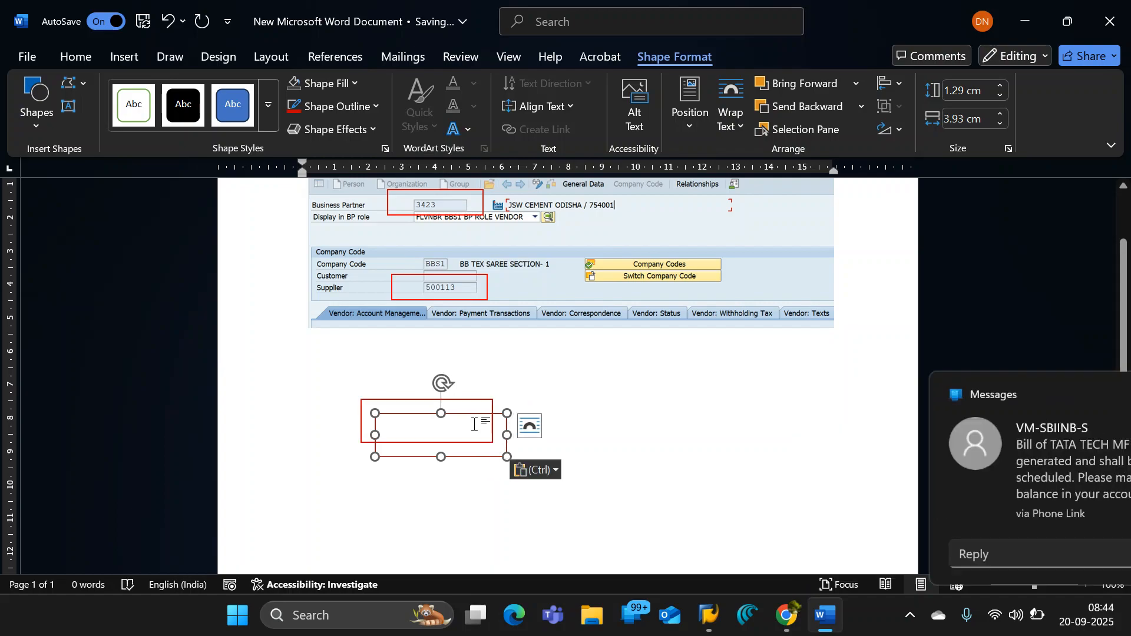
left_click_drag(497, 422, 754, 408)
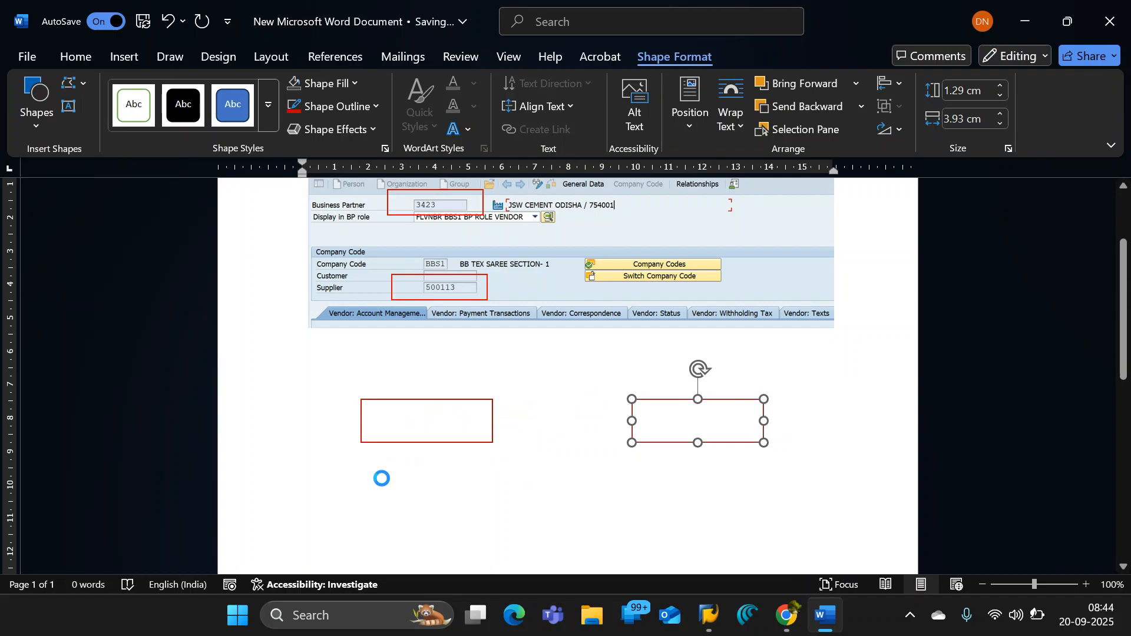
key("ctrl+v")
left_click_drag(744, 422, 459, 510)
key("ctrl+v")
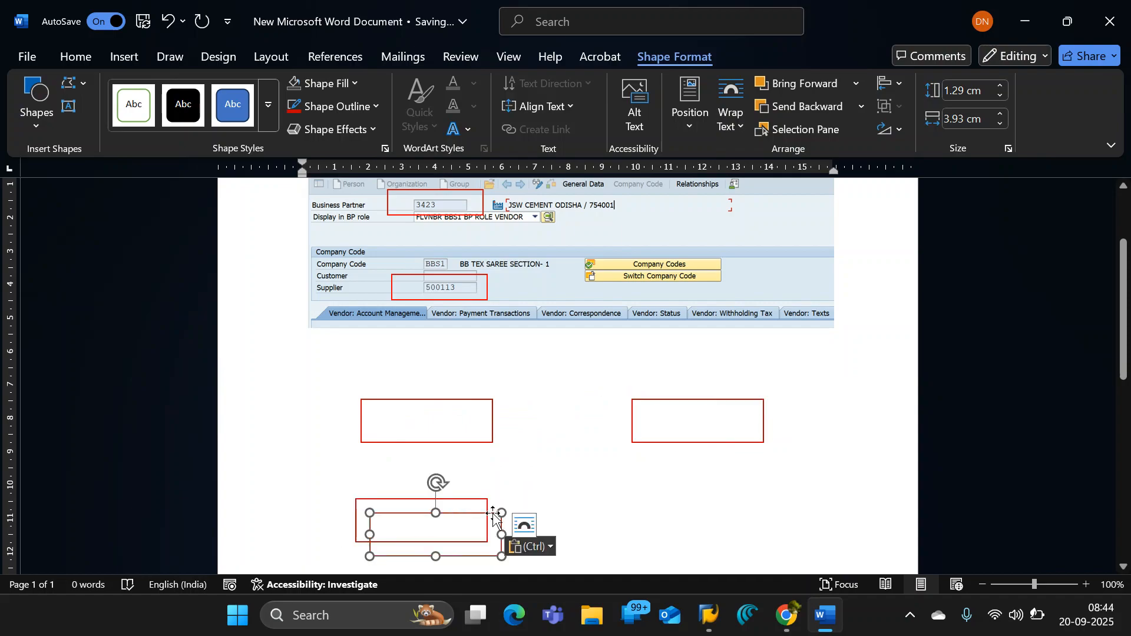
left_click_drag(469, 522, 717, 493)
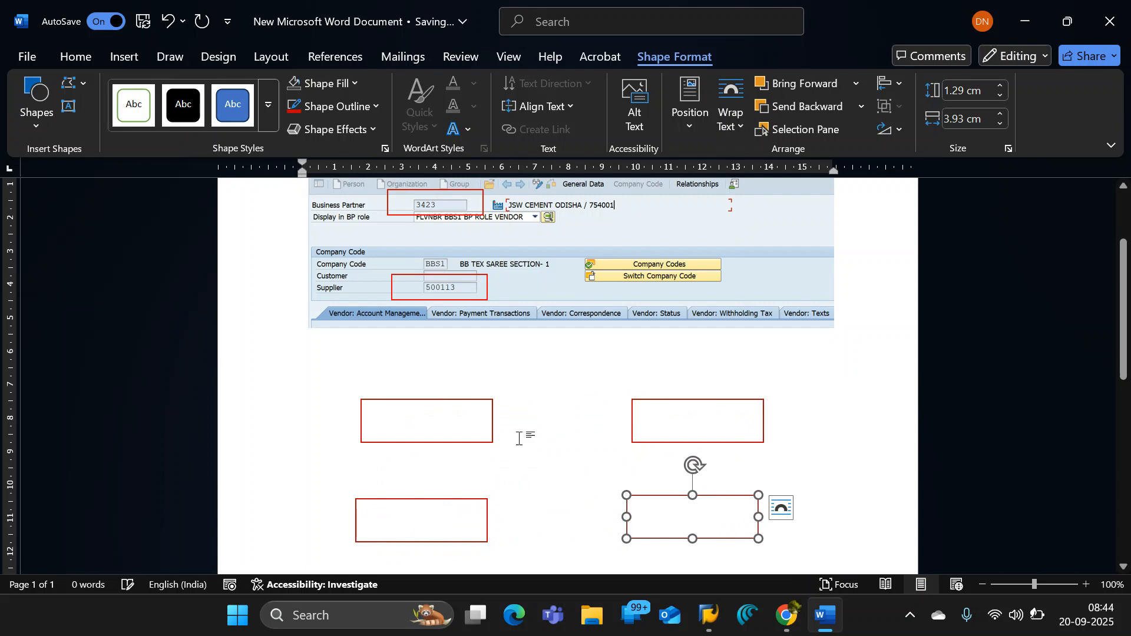
- Enter the text "Business partner" inside the upper-left box of the grid
left_click(412, 424)
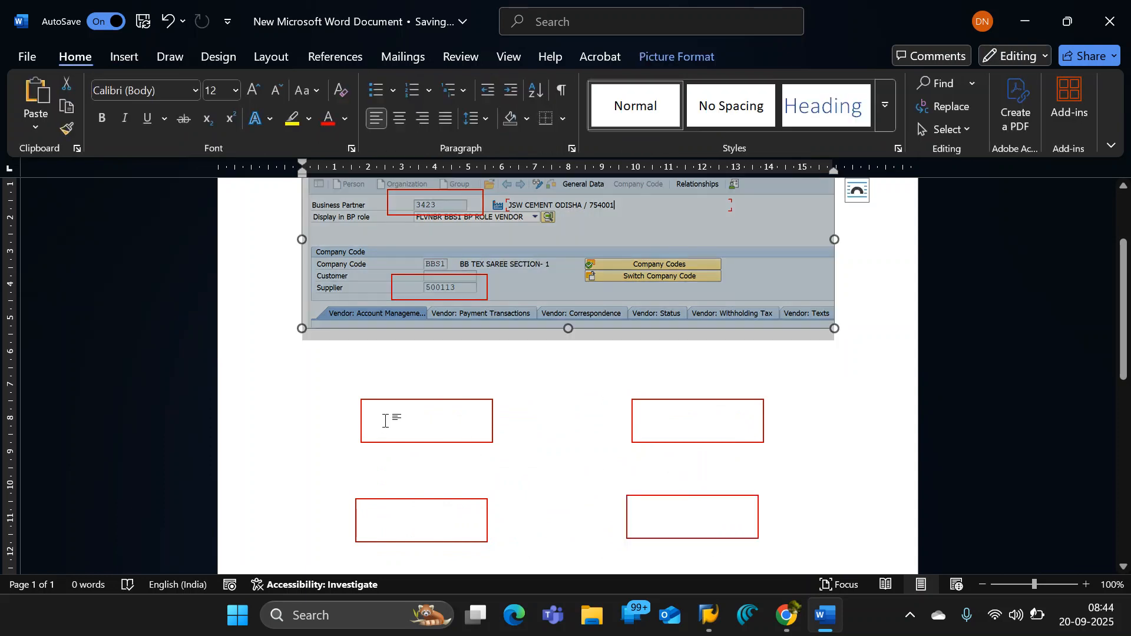
left_click(385, 421)
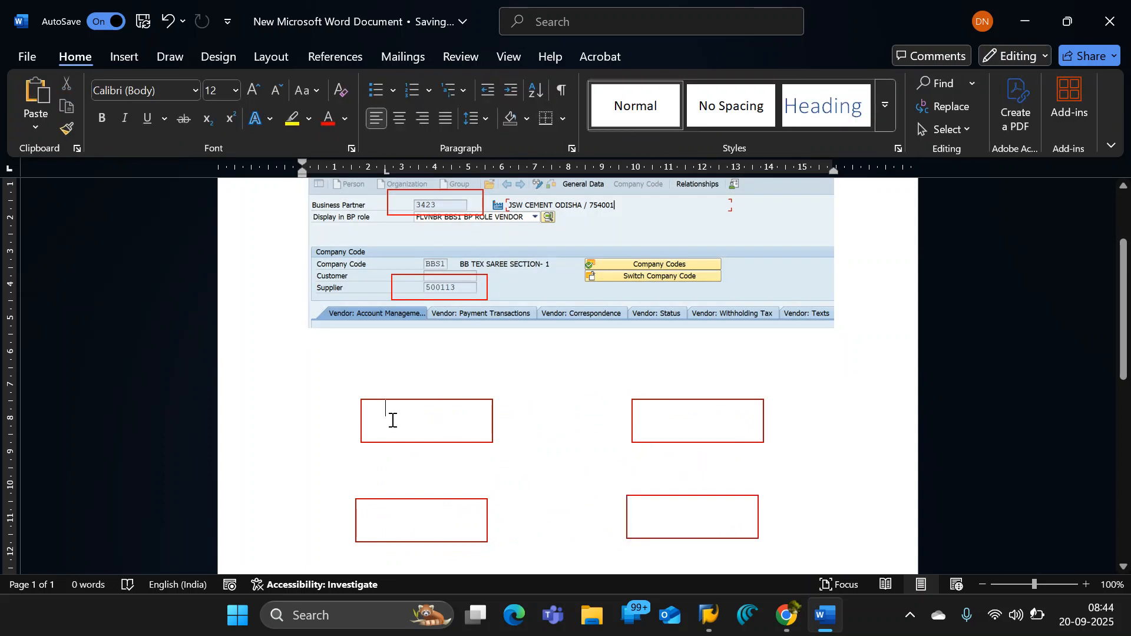
type("B")
key("Caps_Lock")
type("usiness partner")
key("Return")
- Place the text insertion point inside the upper-right box, level with the "Business partner" label
left_click(658, 416)
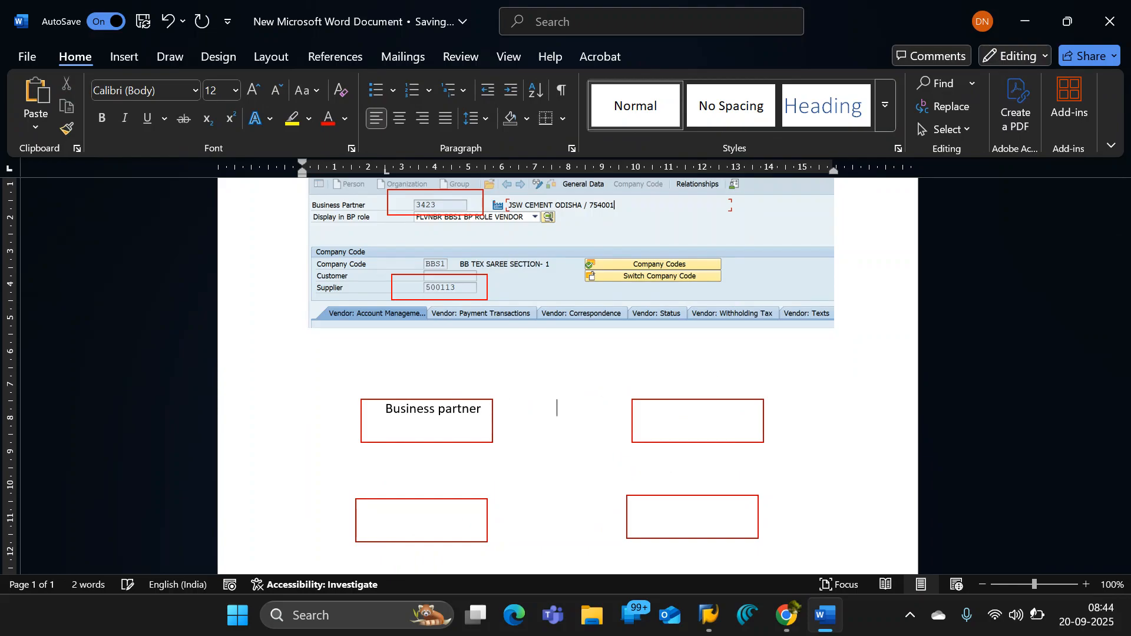
key("BackSpace")
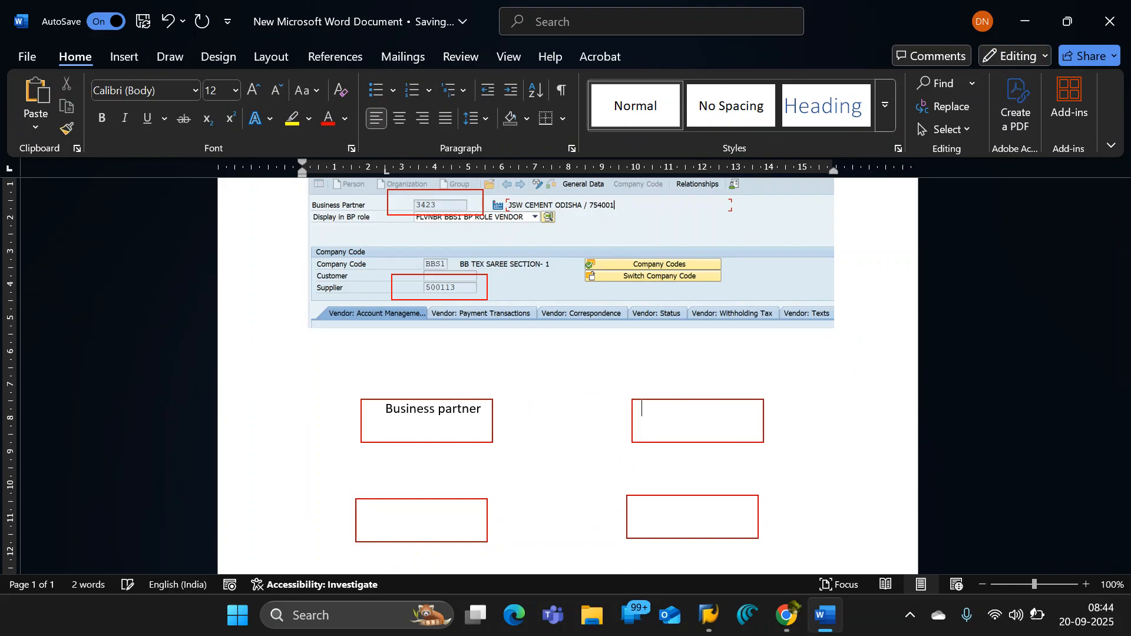
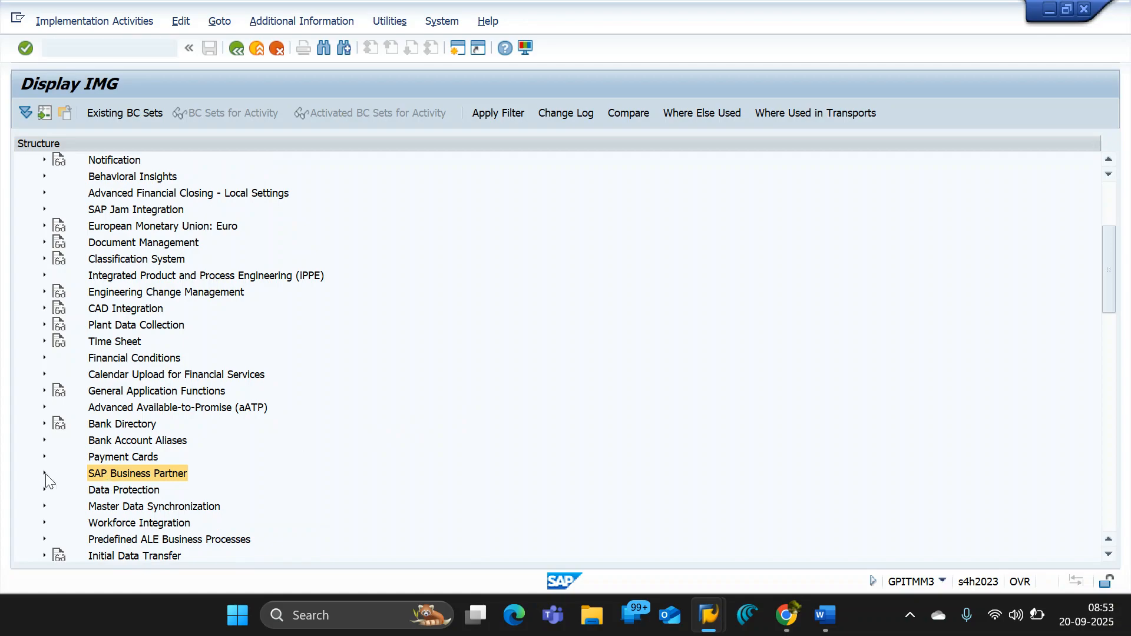
- Expand SAP Business Partner down through Business Partner and Basic Settings to the Business Partner Roles activities
left_click(44, 473)
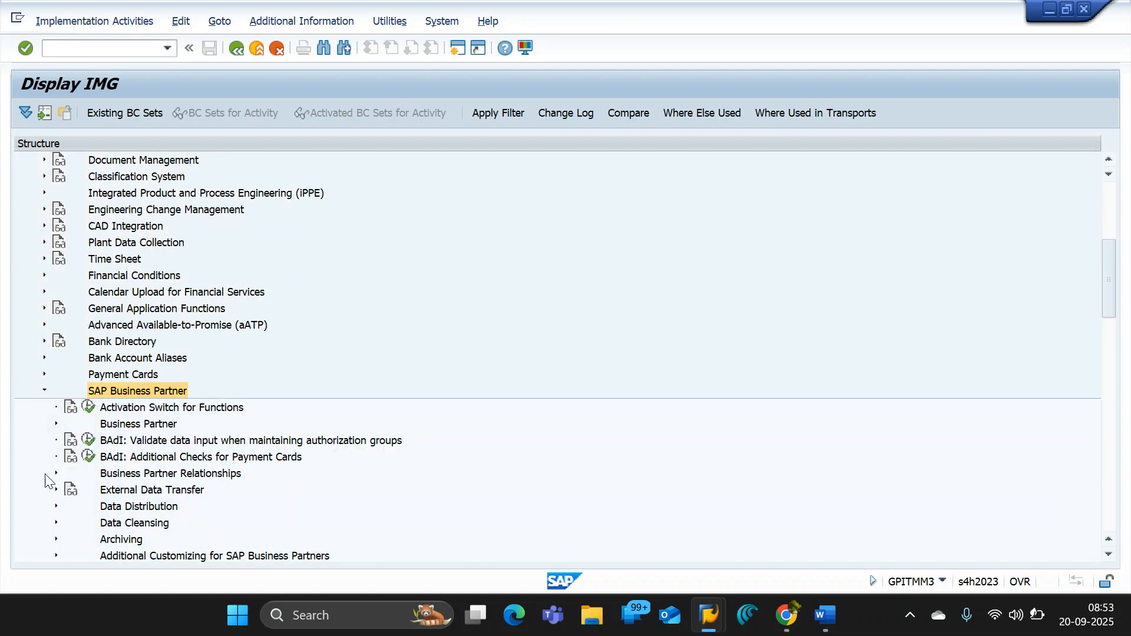
left_click(56, 424)
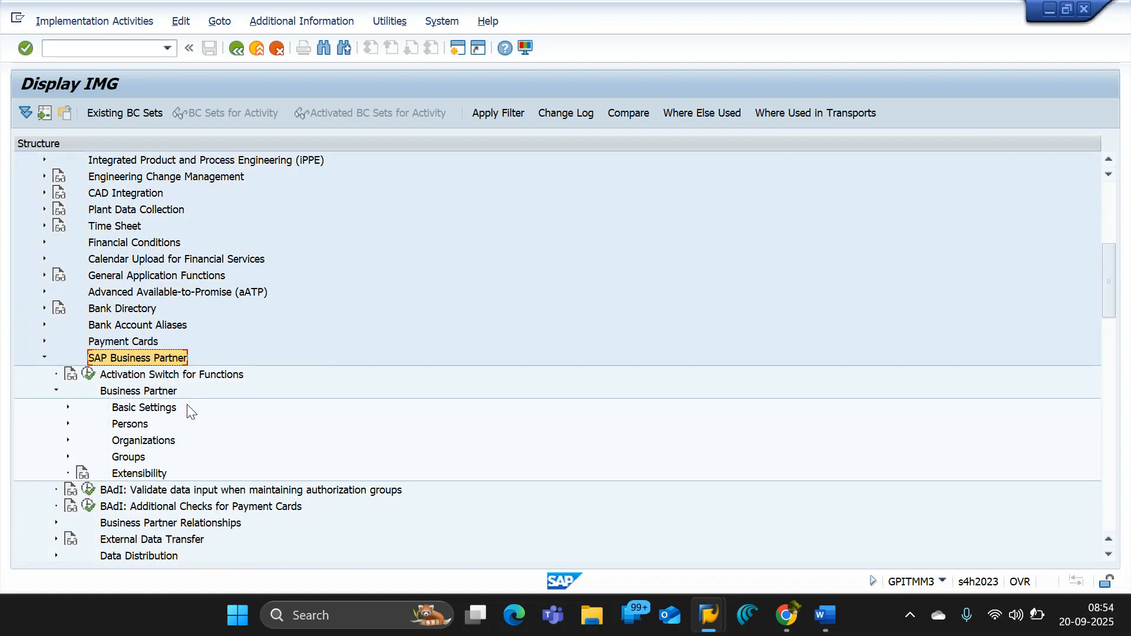
left_click(67, 408)
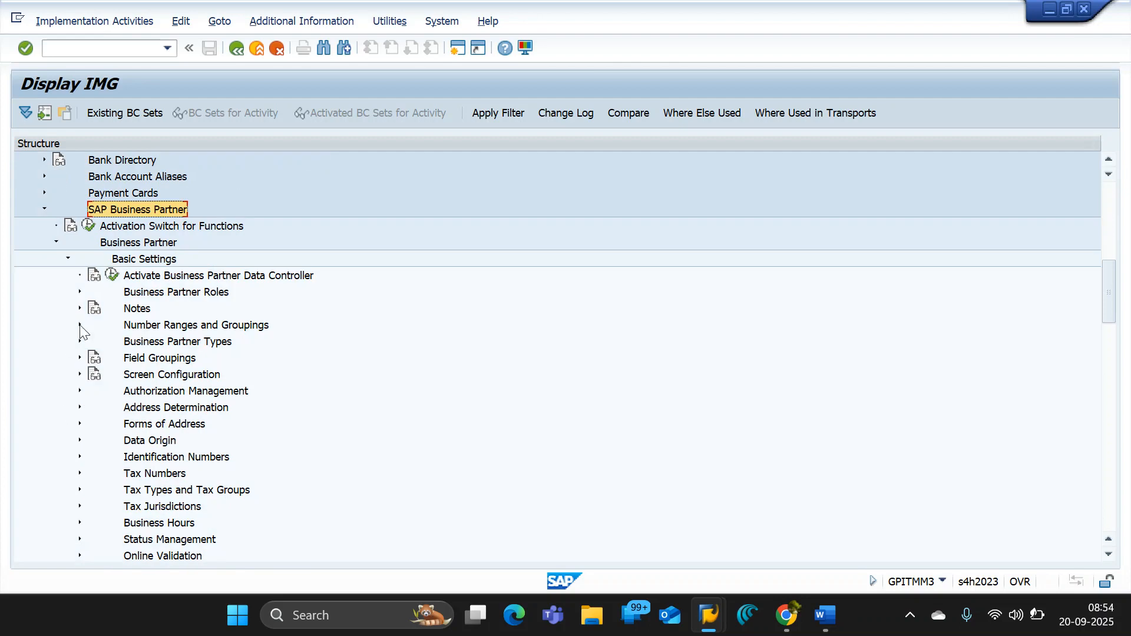
left_click(79, 292)
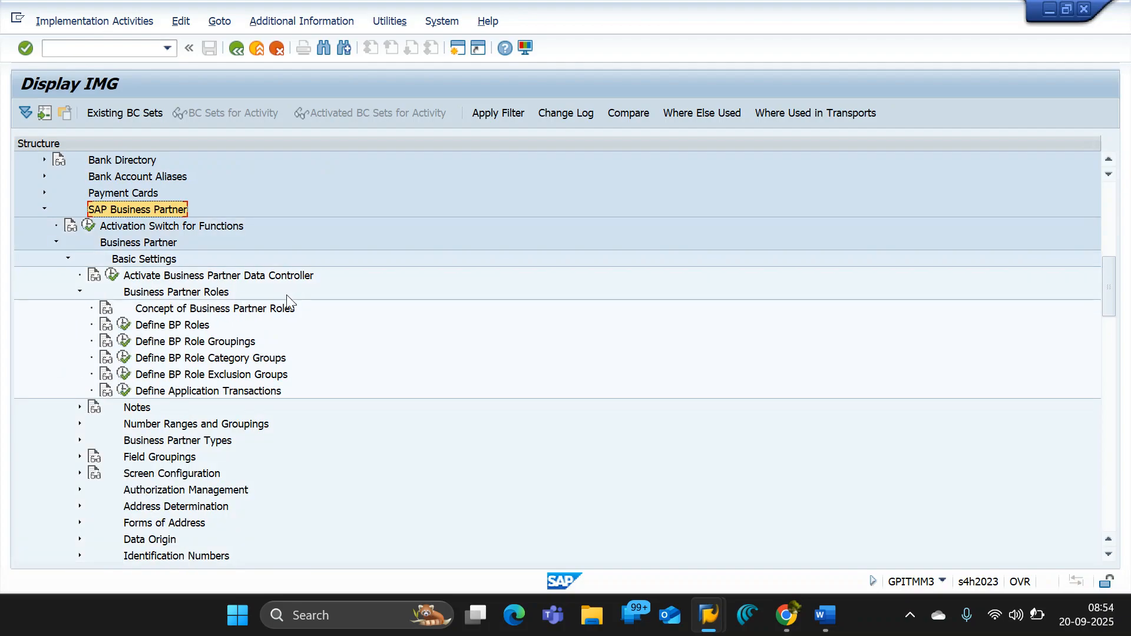
- Review the IMG path from Cross-Application Components through SAP Business Partner and Basic Settings to Business Partner Roles, highlighting nodes along it
scroll(298, 329, "up", 2)
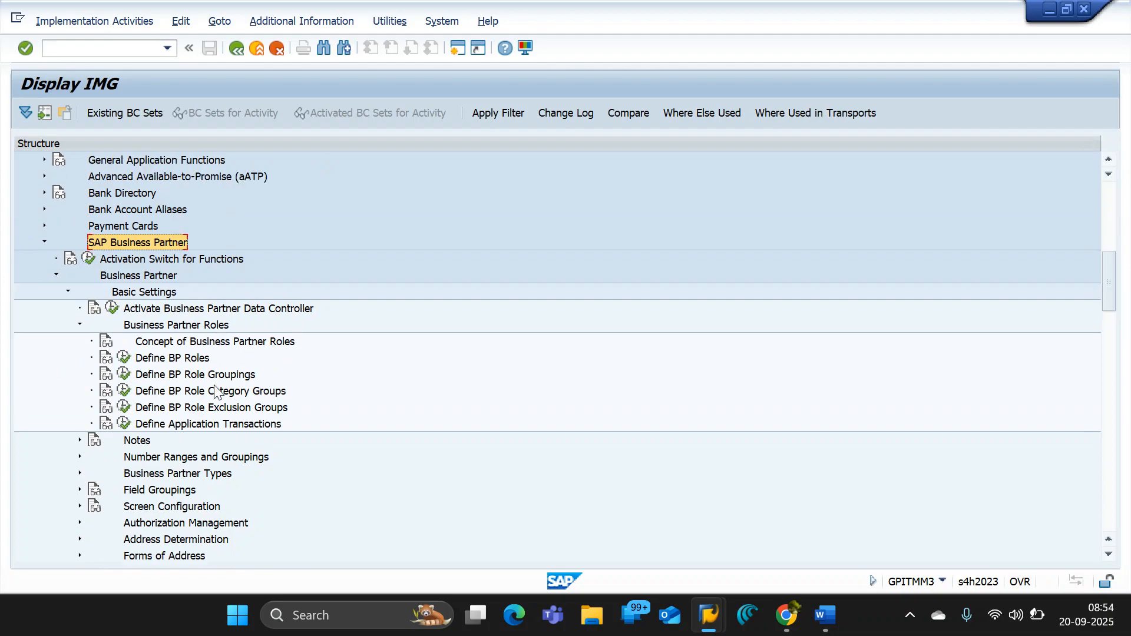
scroll(92, 360, "up", 3)
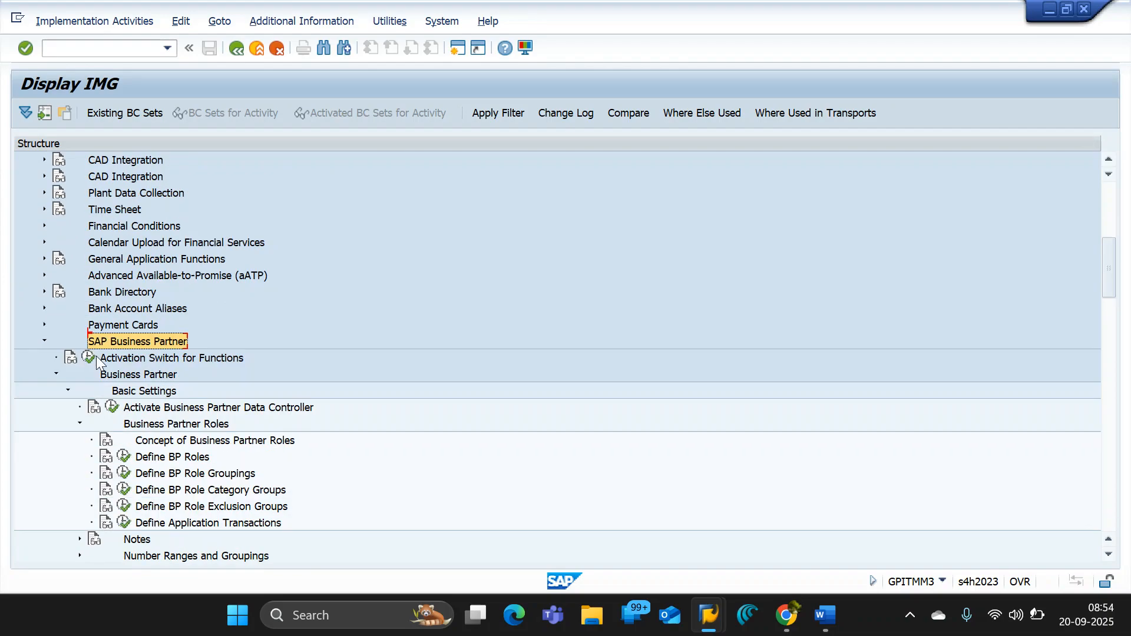
scroll(96, 356, "up", 3)
scroll(122, 323, "up", 6)
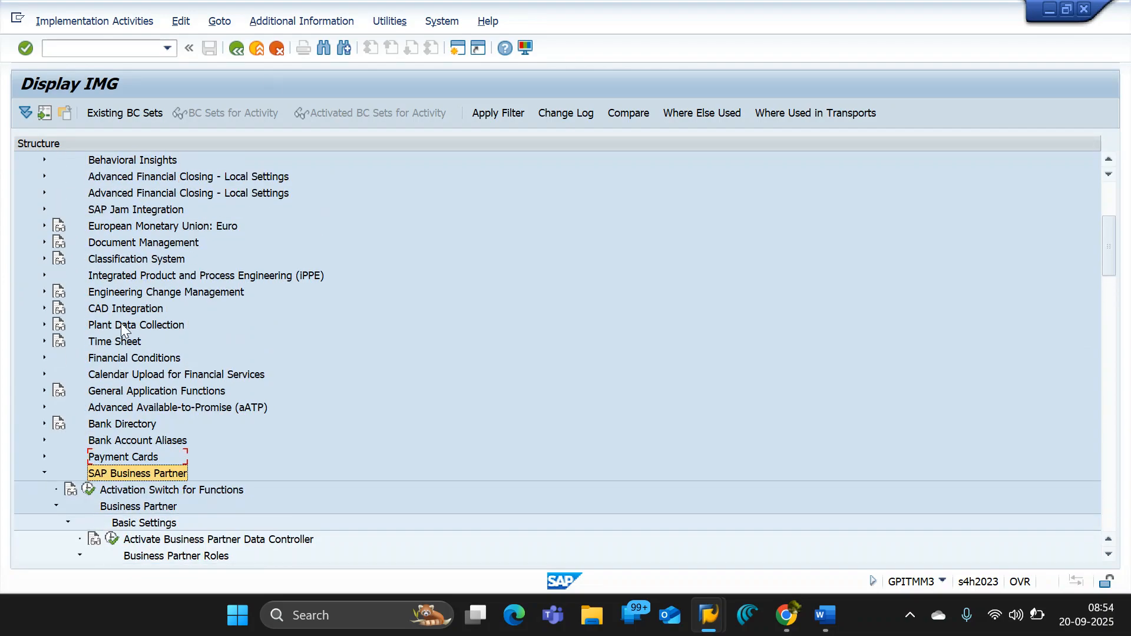
left_click(122, 259)
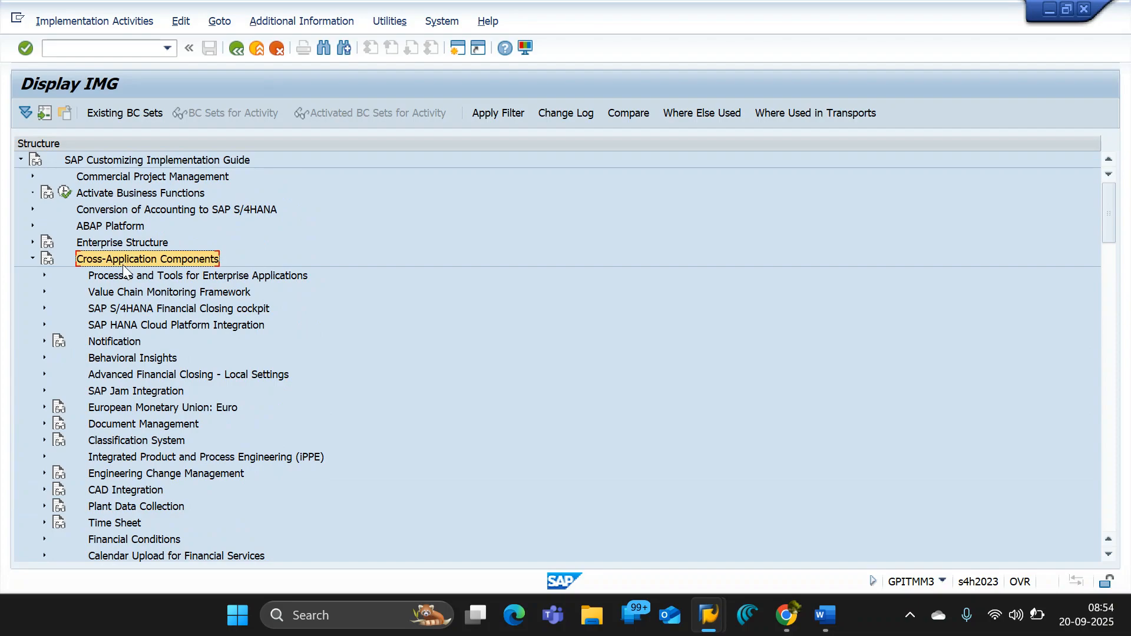
scroll(122, 296, "down", 1)
scroll(122, 296, "down", 3)
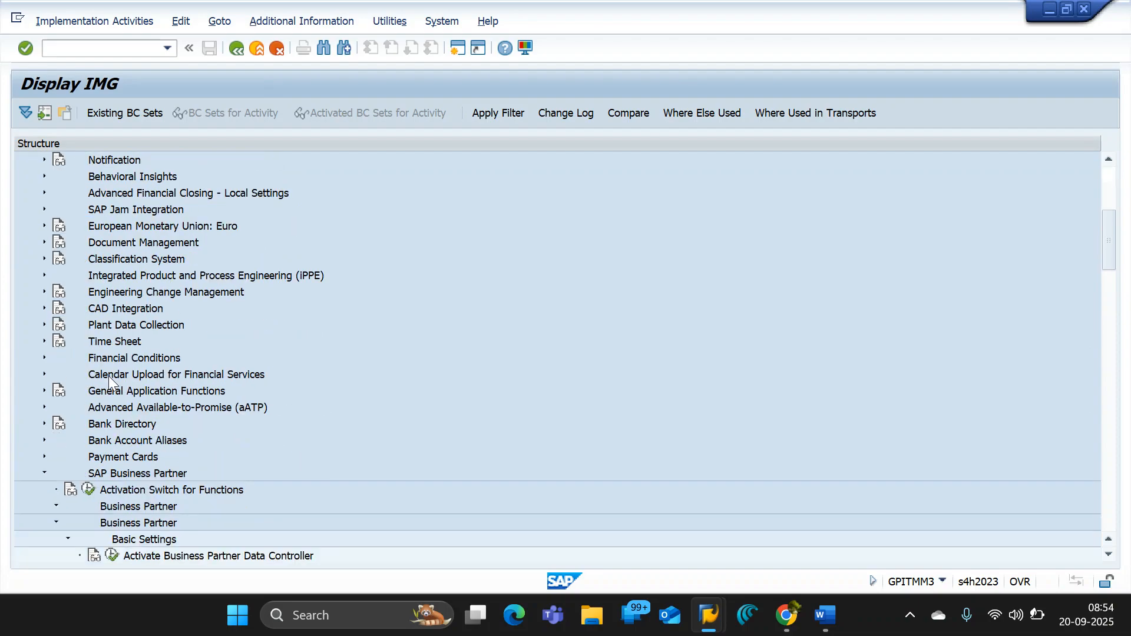
left_click(126, 458)
scroll(126, 457, "down", 1)
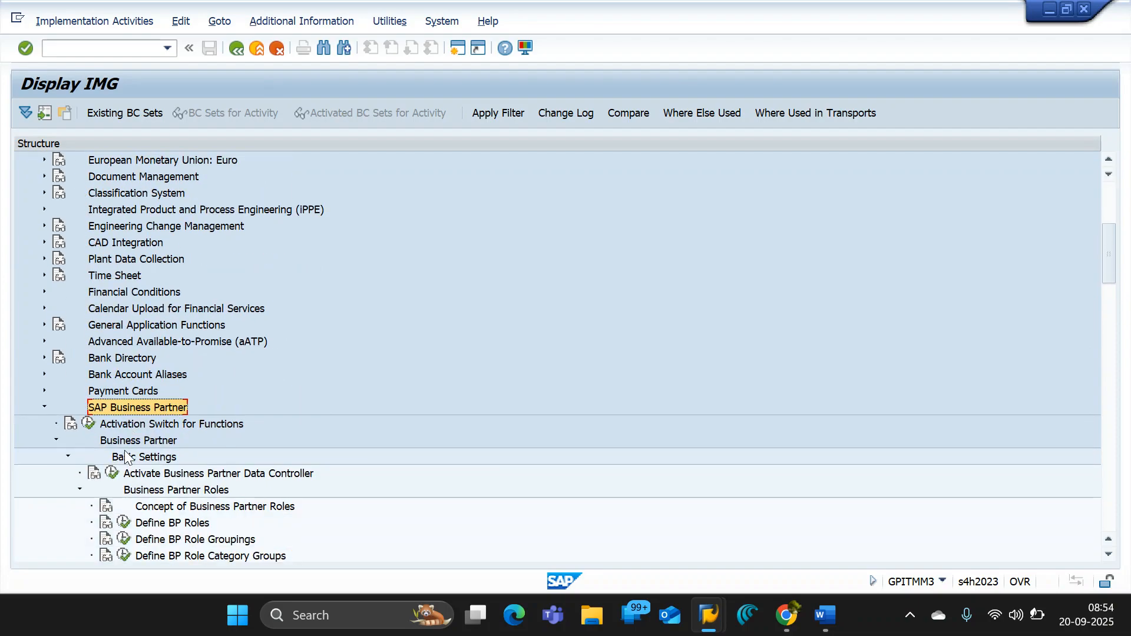
left_click(125, 459)
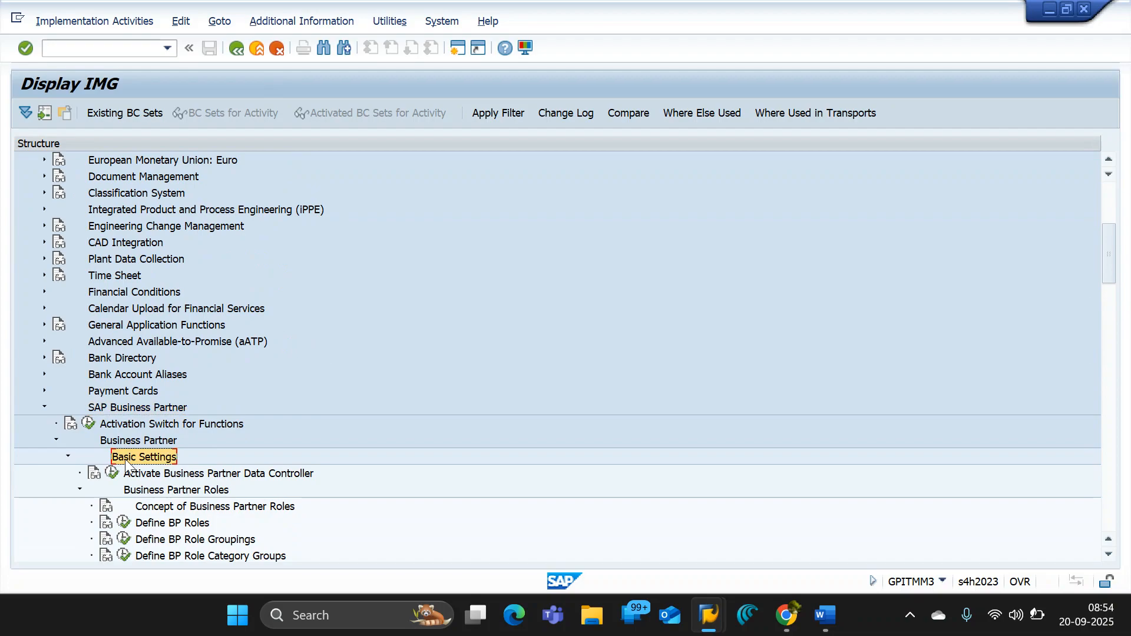
scroll(125, 458, "down", 1)
left_click(156, 455)
scroll(157, 455, "down", 1)
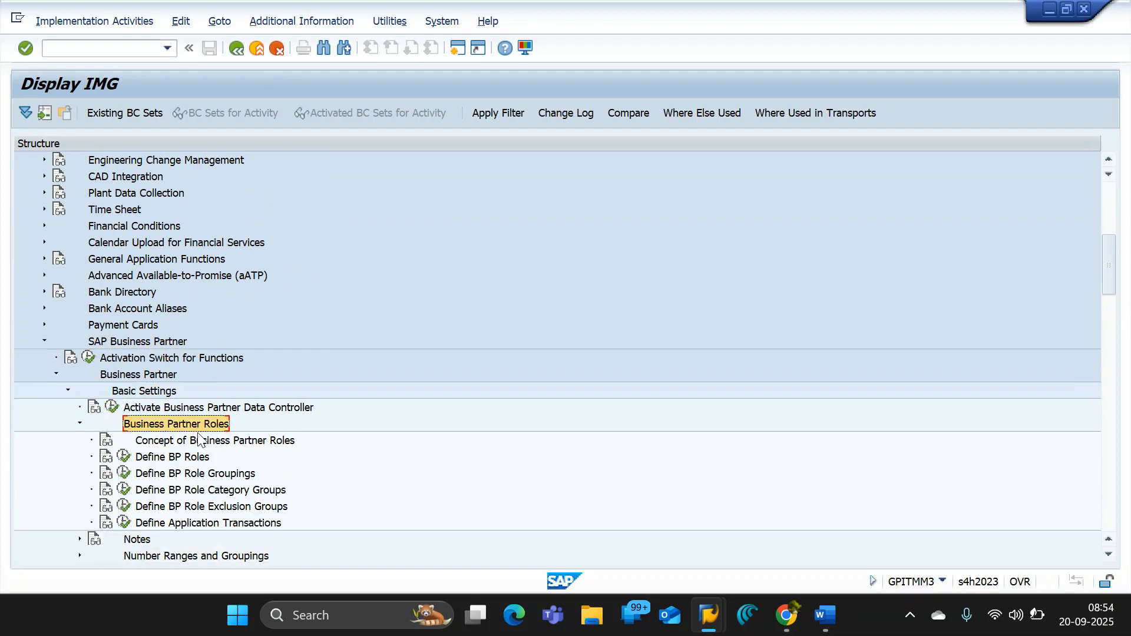
- Open the Define BP Roles activity and locate the vendor roles FLVN00 and FLVN01 in the role list
left_click(125, 459)
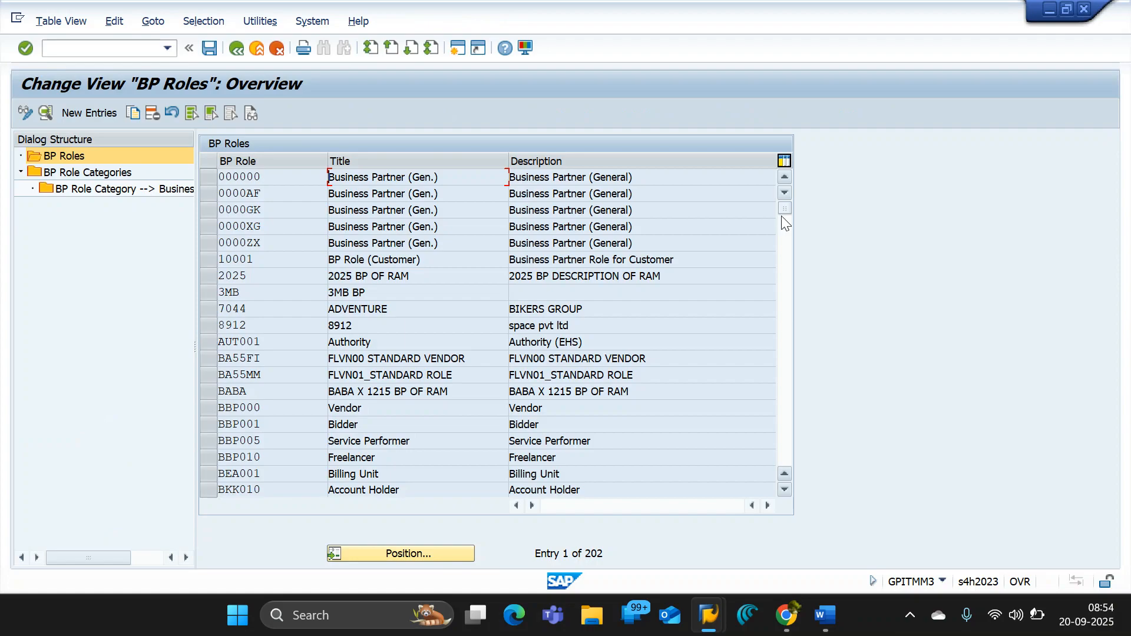
left_click_drag(787, 211, 789, 259)
left_click(393, 553)
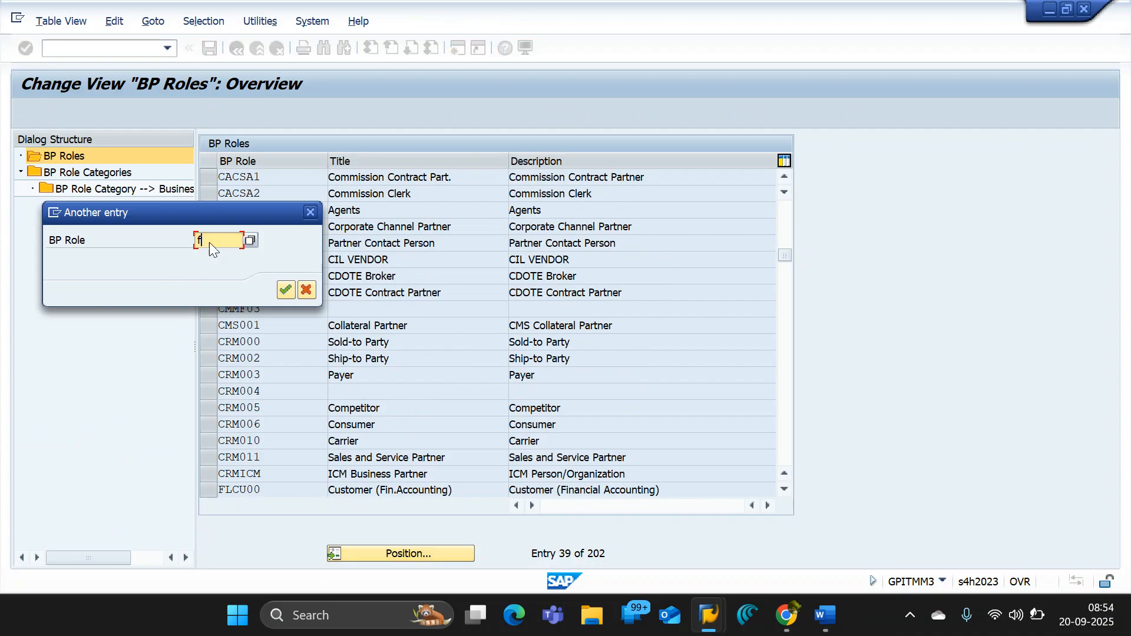
type("flcu00")
key("Return")
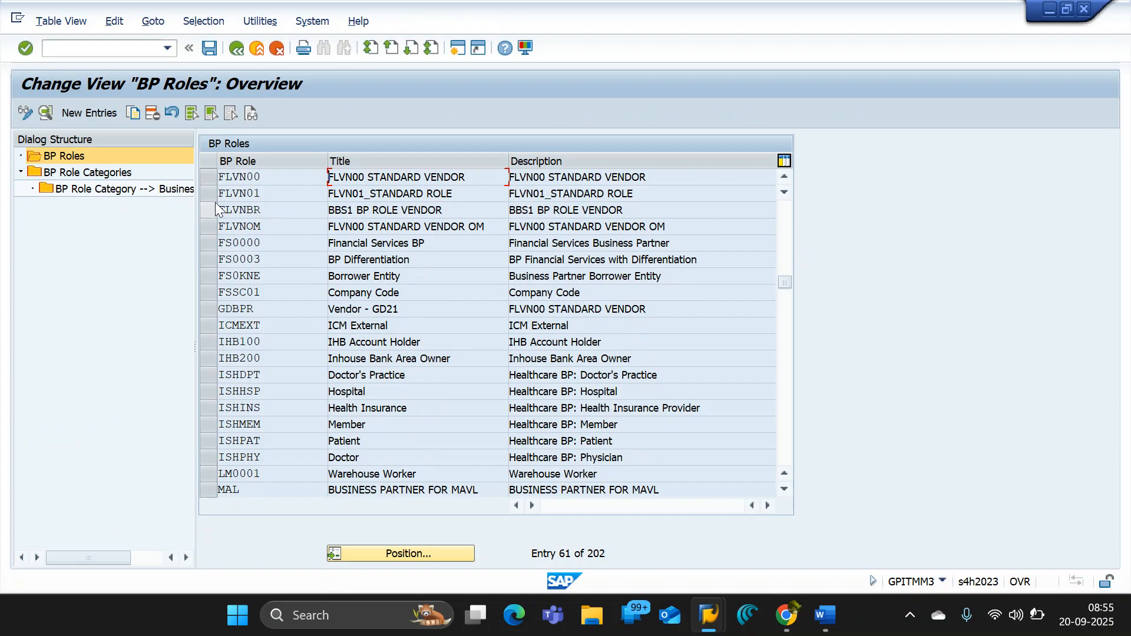
left_click(206, 178)
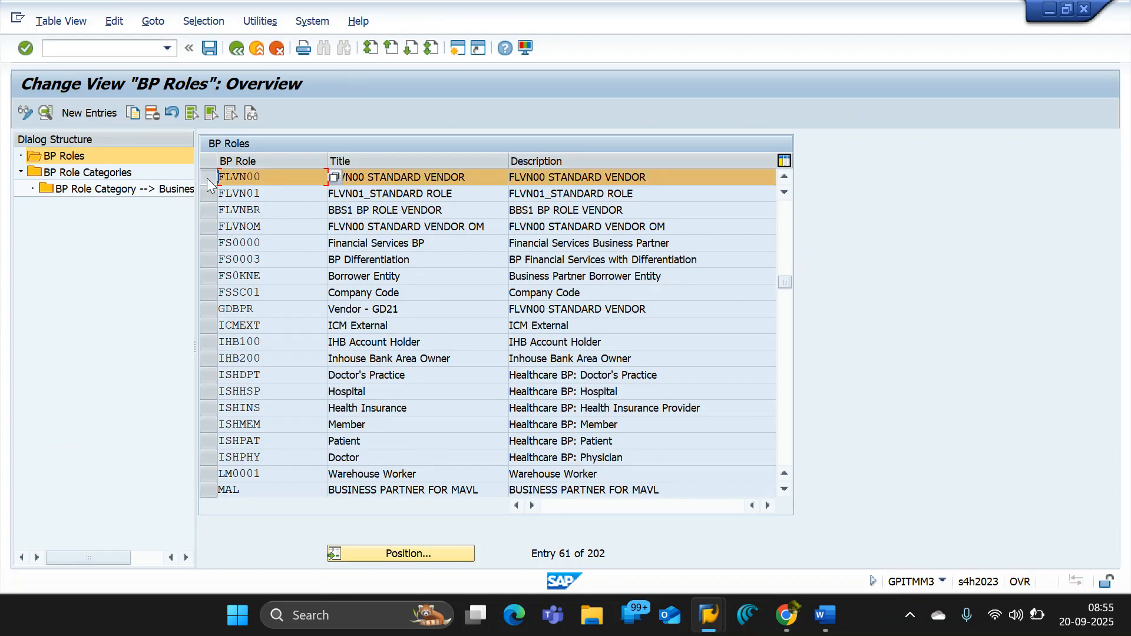
left_click(209, 194)
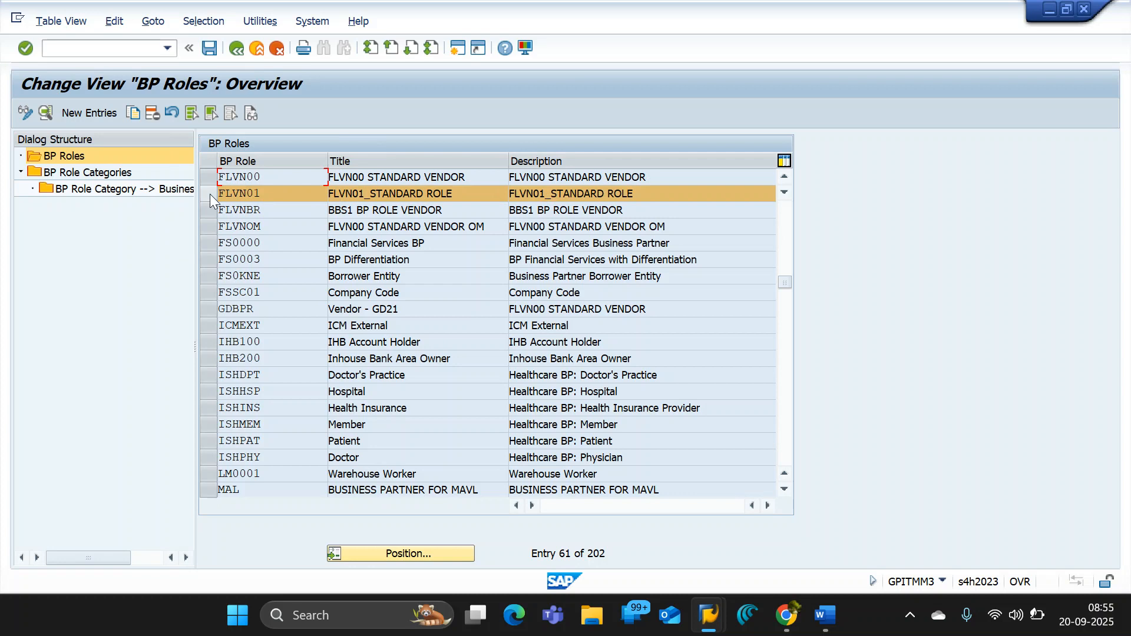
- Locate the customer roles FLCU00 and FLCU01 in the BP role list, marking both rows and clearing the marks
left_click(403, 554)
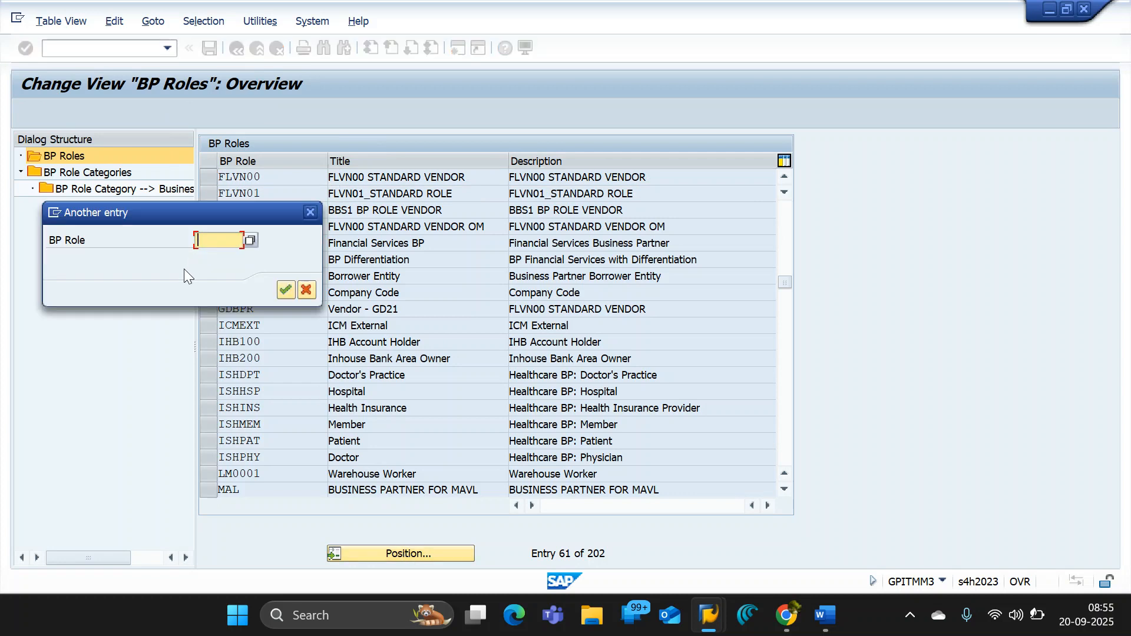
type("flcu00")
key("Return")
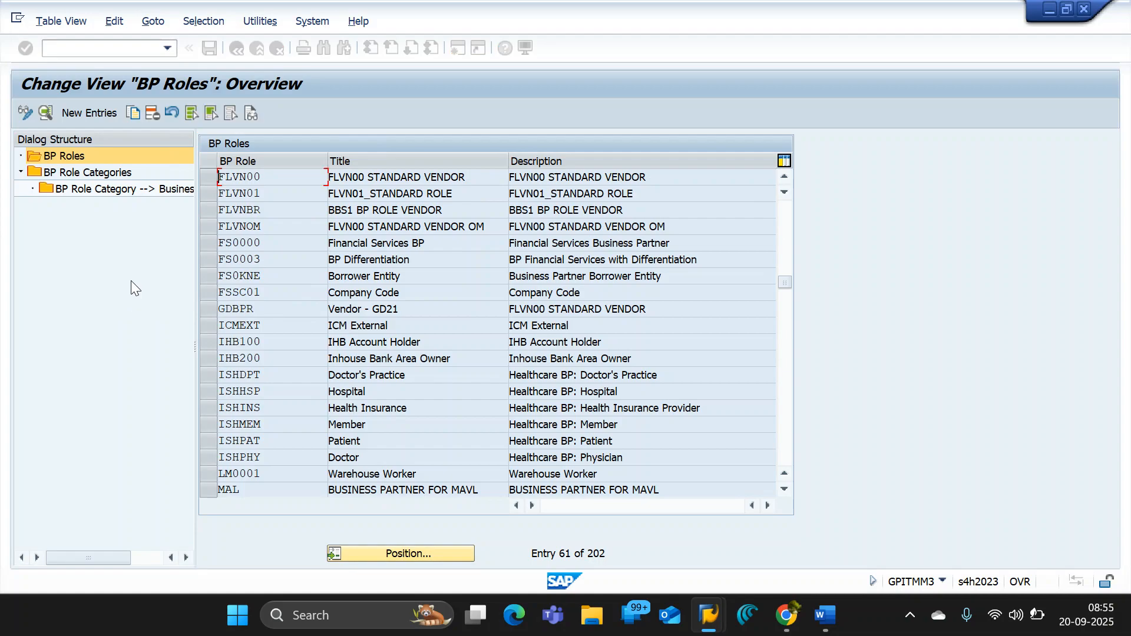
left_click(210, 176)
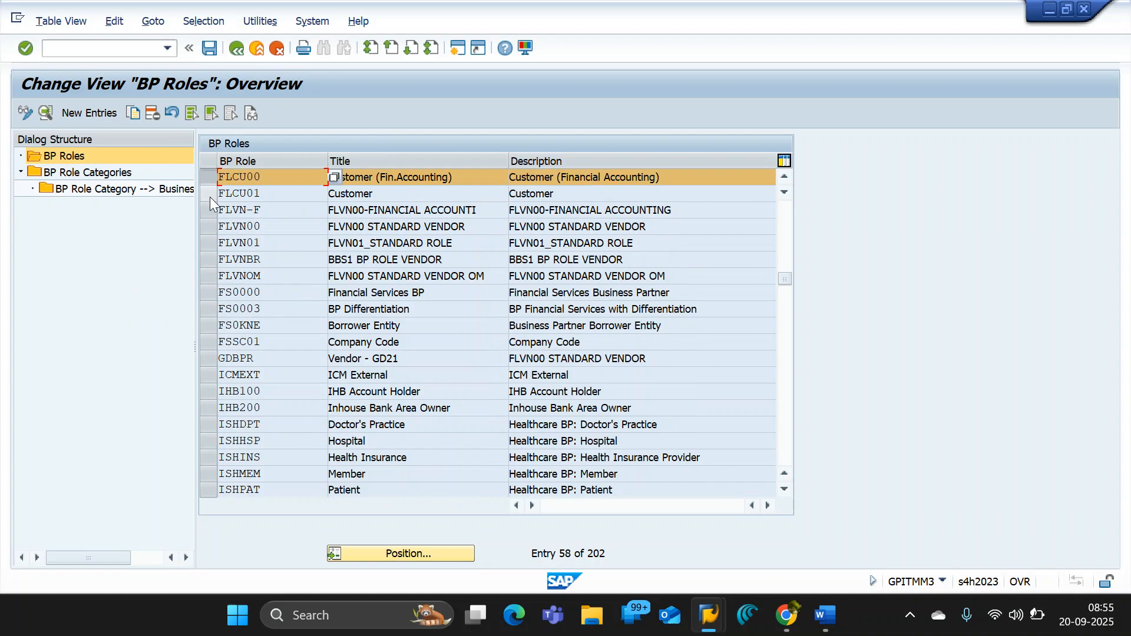
left_click(210, 197)
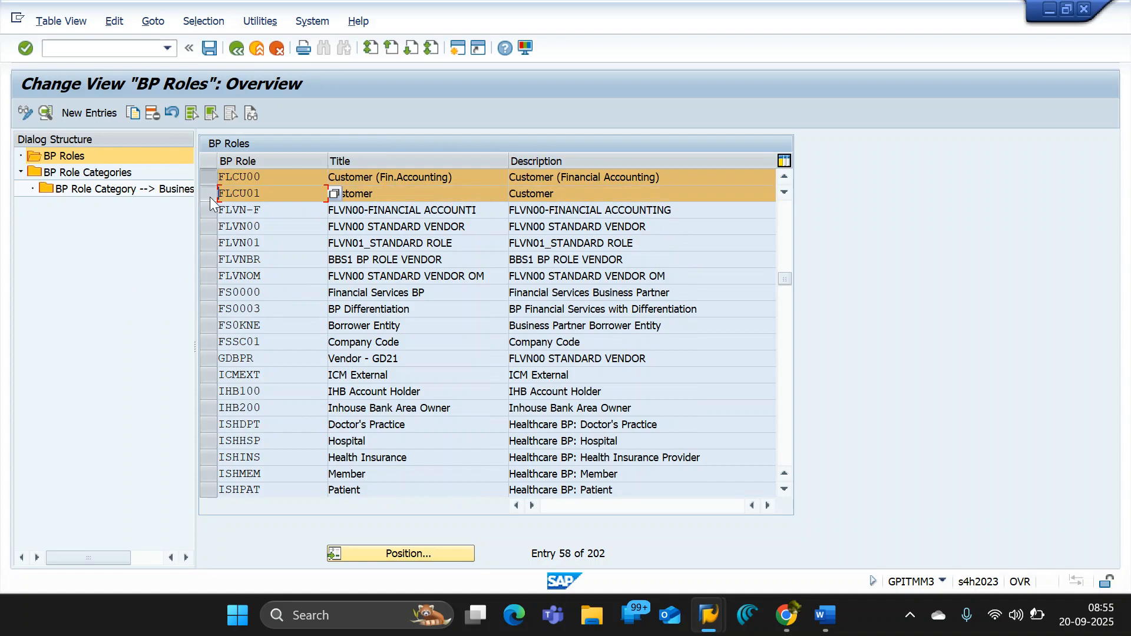
left_click(473, 224)
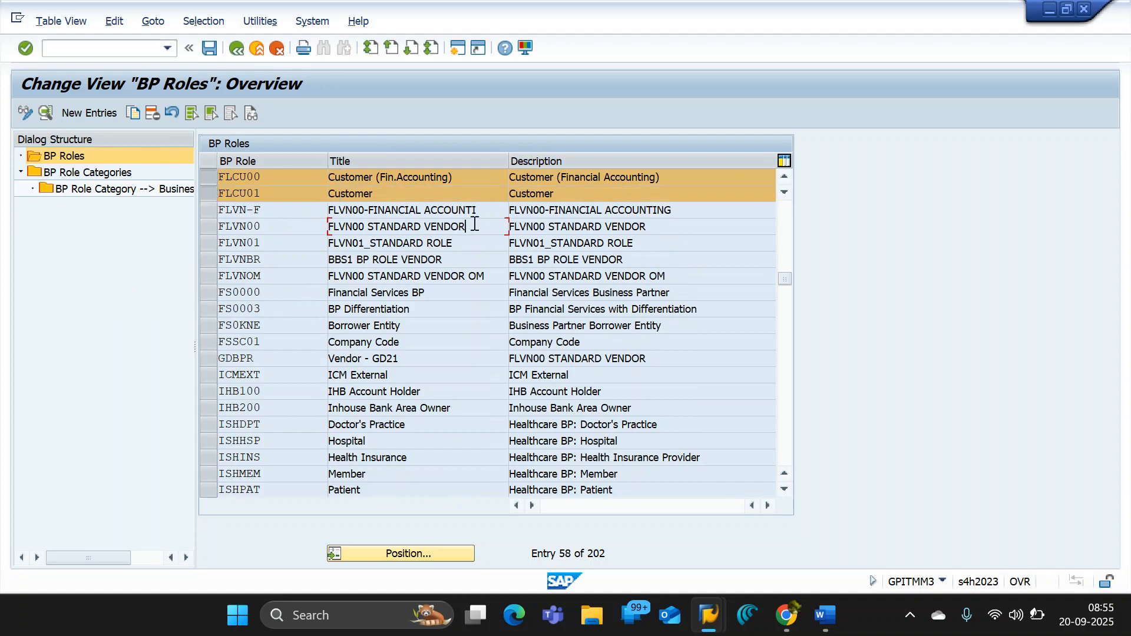
left_click(204, 175)
left_click(207, 195)
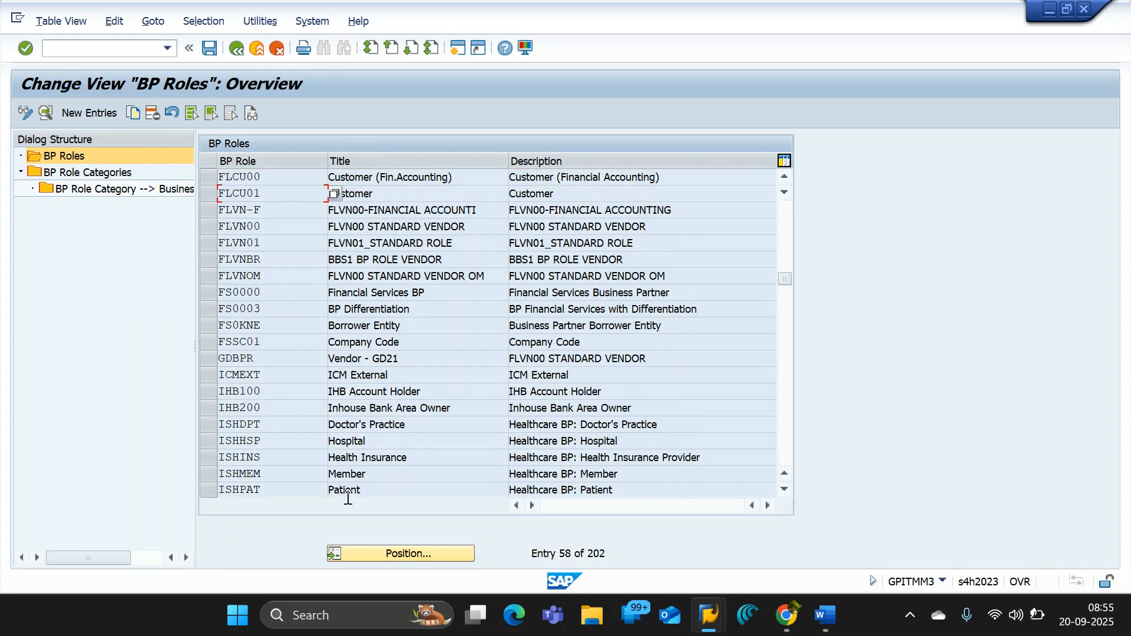
- Mark the vendor roles FLVN00 and FLVN01 in the BP role list to point them out, and clear both marks
left_click(404, 553)
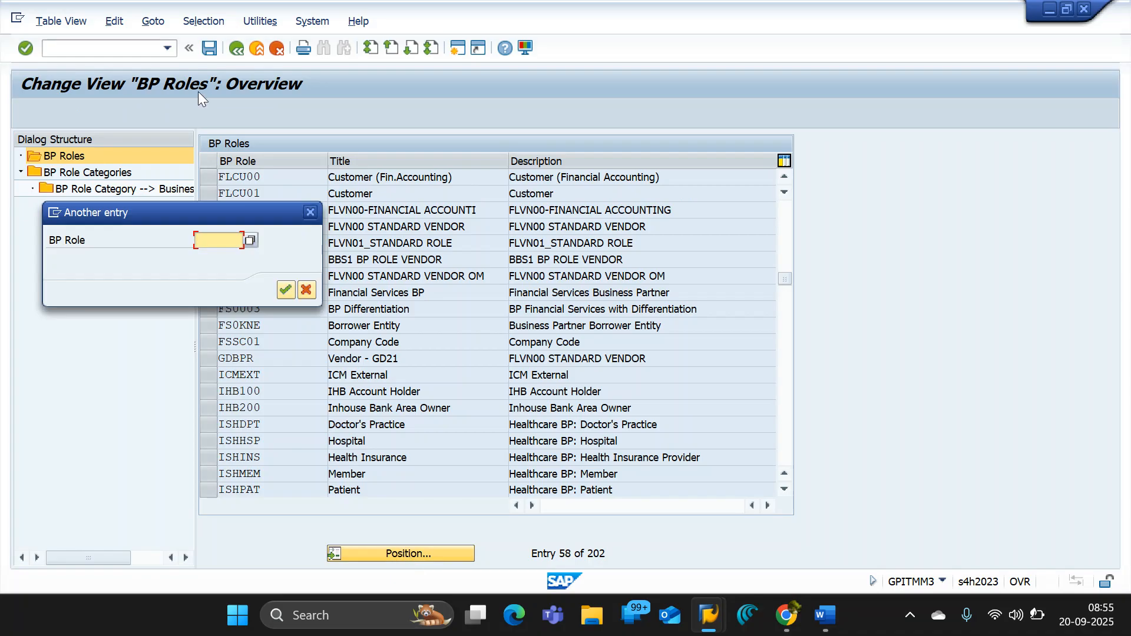
left_click(309, 212)
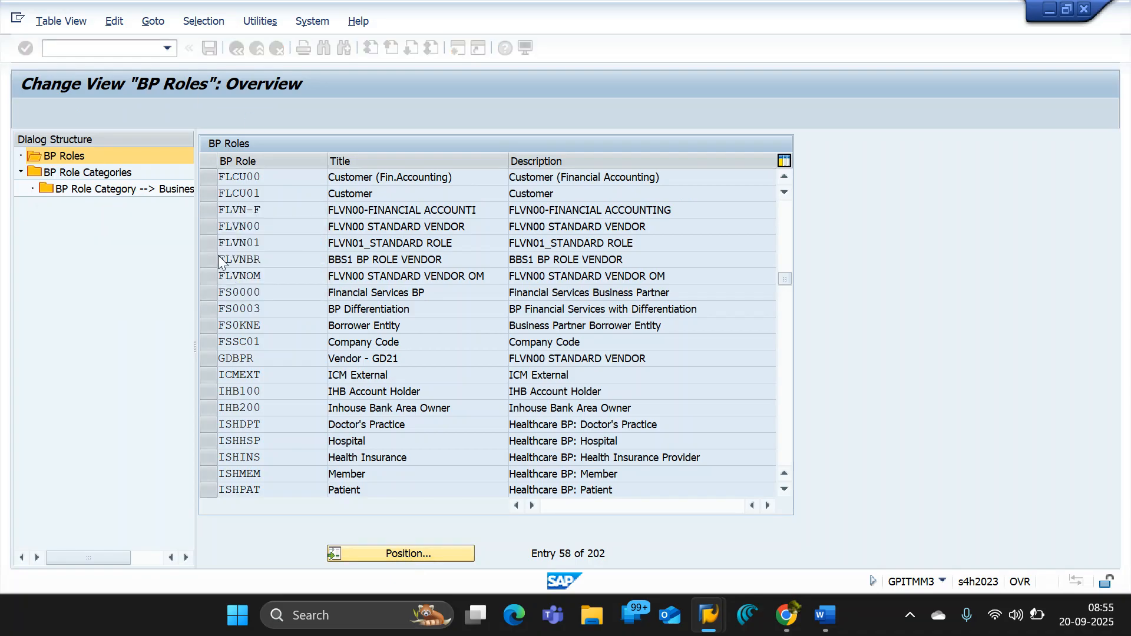
left_click(210, 225)
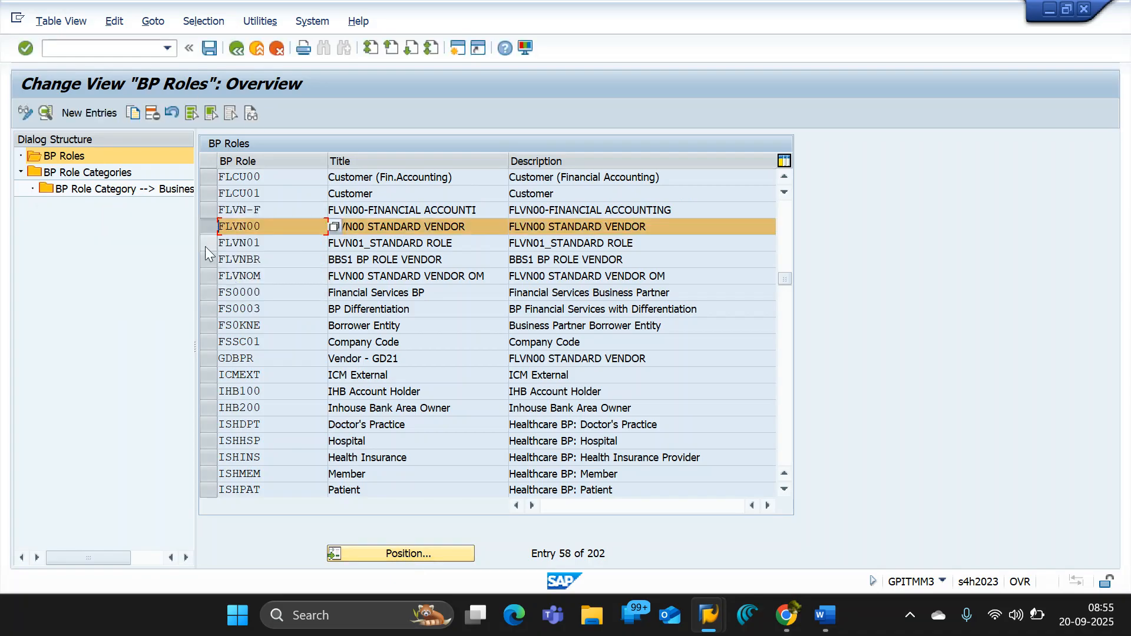
left_click(206, 243)
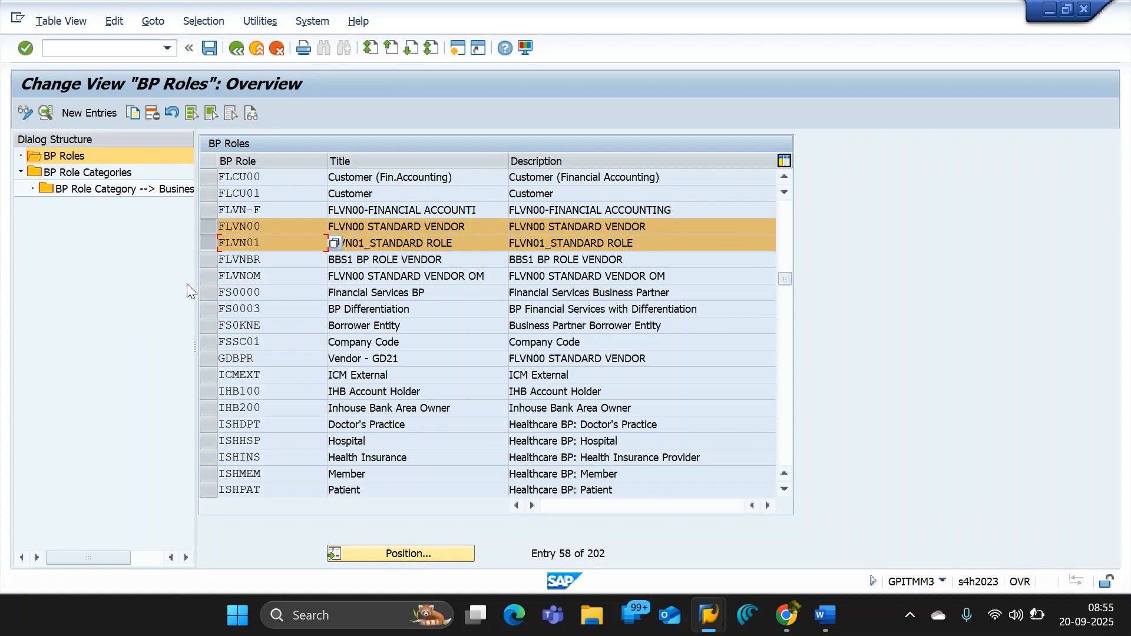
left_click(208, 243)
left_click(208, 227)
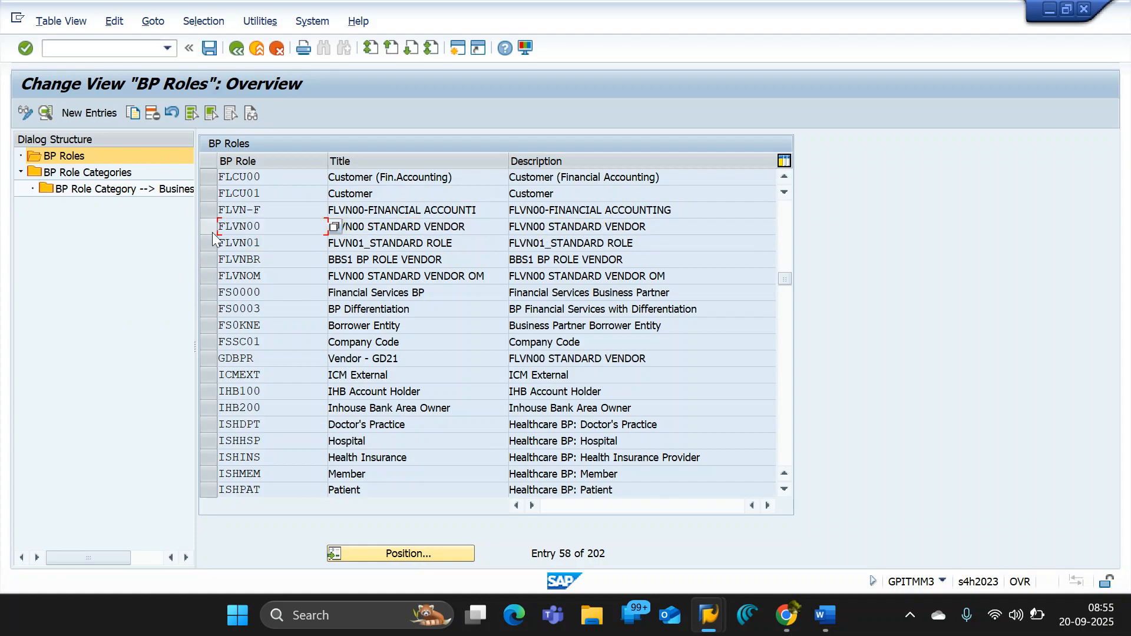
- Start a copy of the FLVN00 role to examine its title, role category and BP view, and cancel the copy
left_click(213, 230)
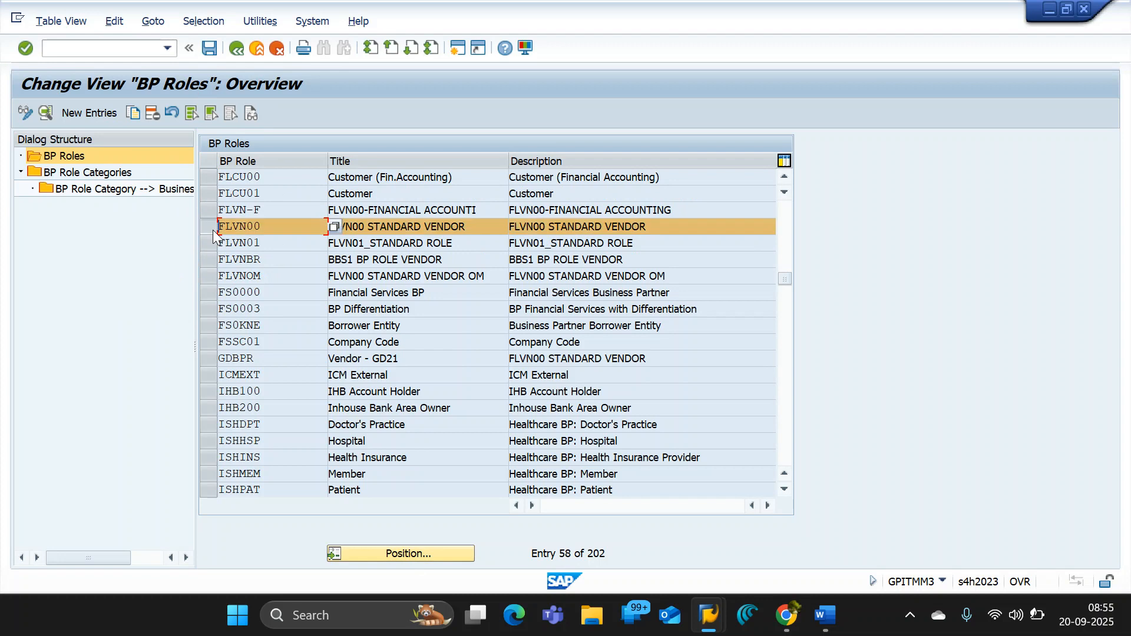
left_click(134, 113)
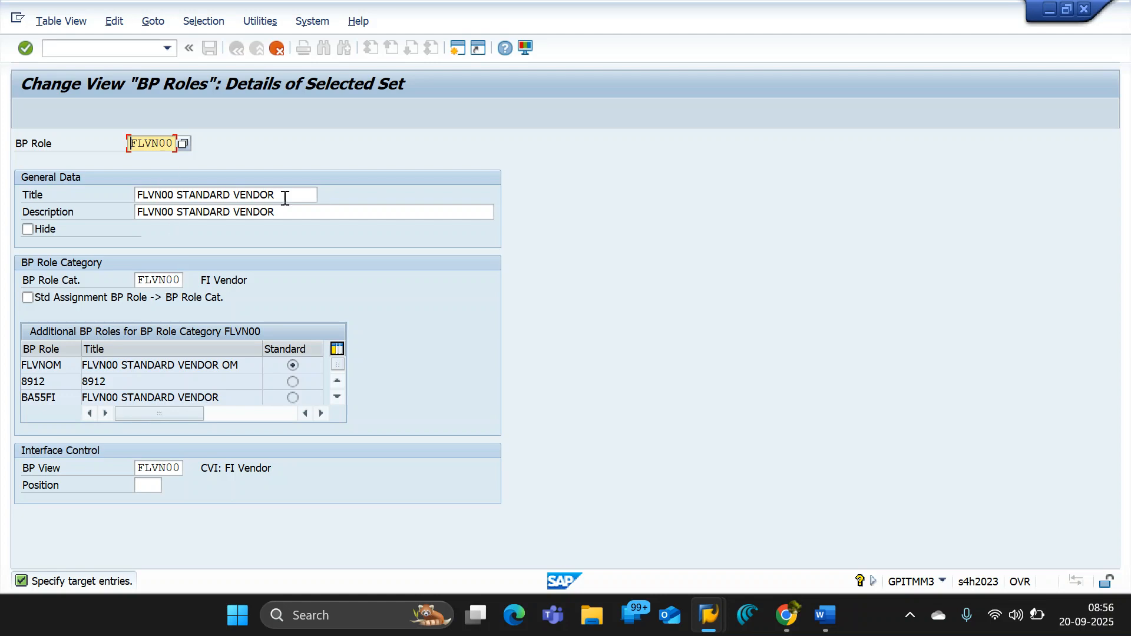
left_click(276, 49)
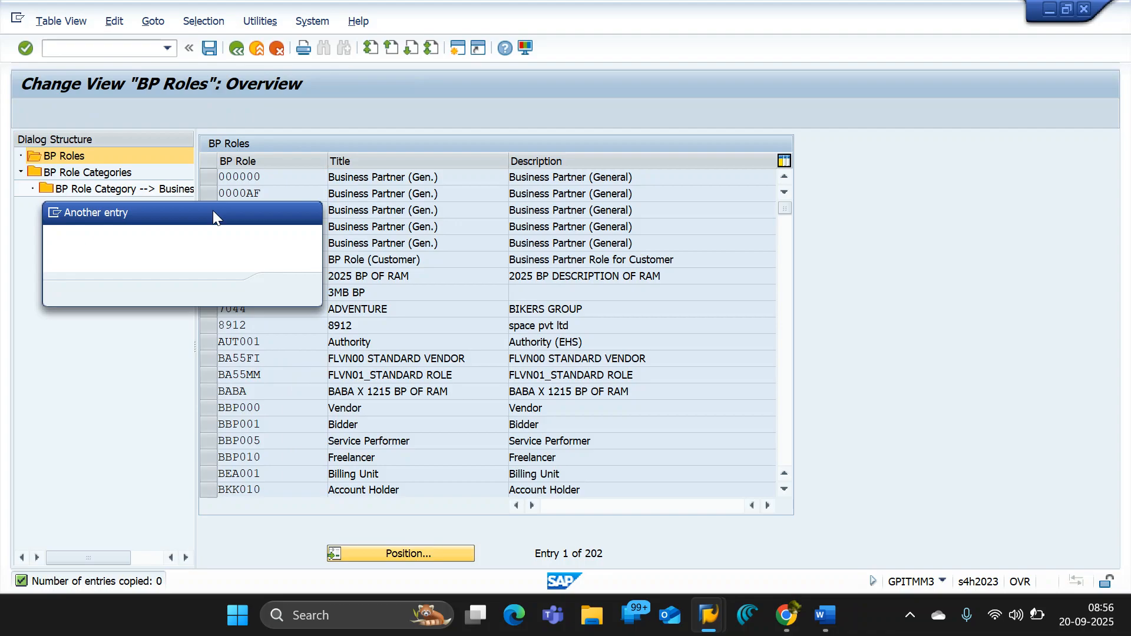
- Position the BP role list at FLVN01 and start a copy of that role
type("flv")
key("Return")
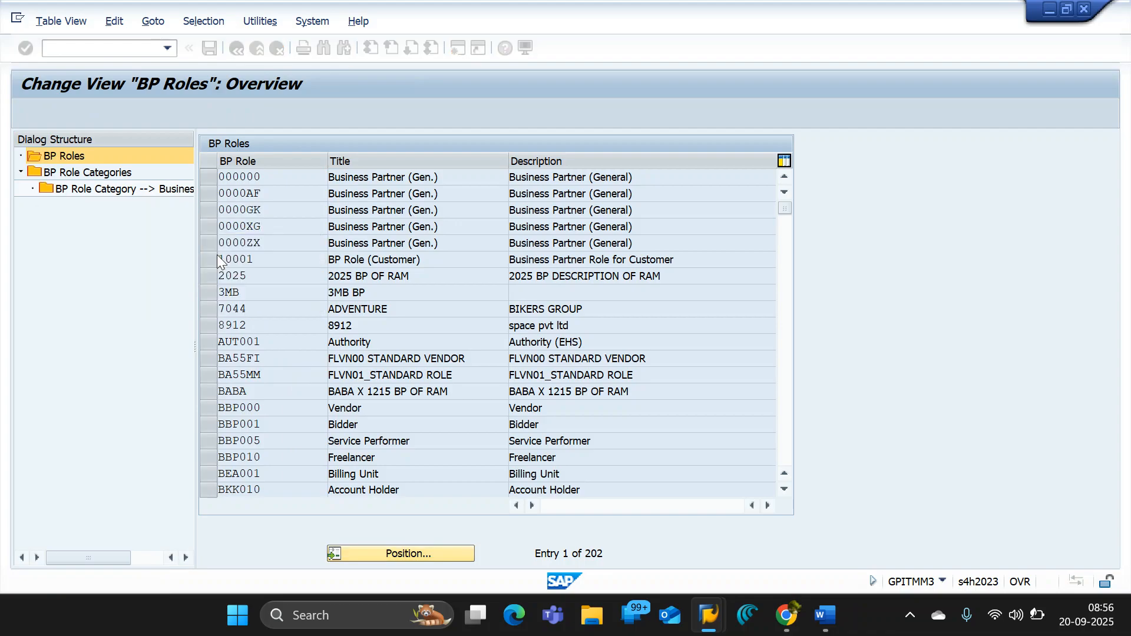
left_click(207, 182)
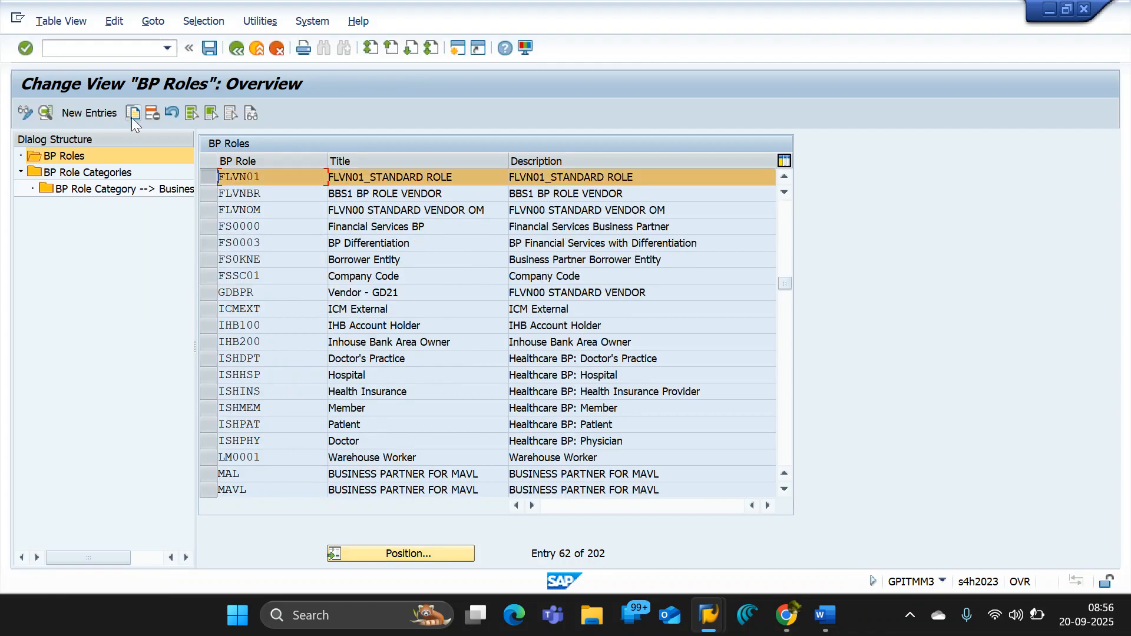
left_click(130, 113)
- Switch to the Create Organization session and replace it with the SAP Customizing Implementation Guide
mouse_move(708, 614)
left_click(857, 525)
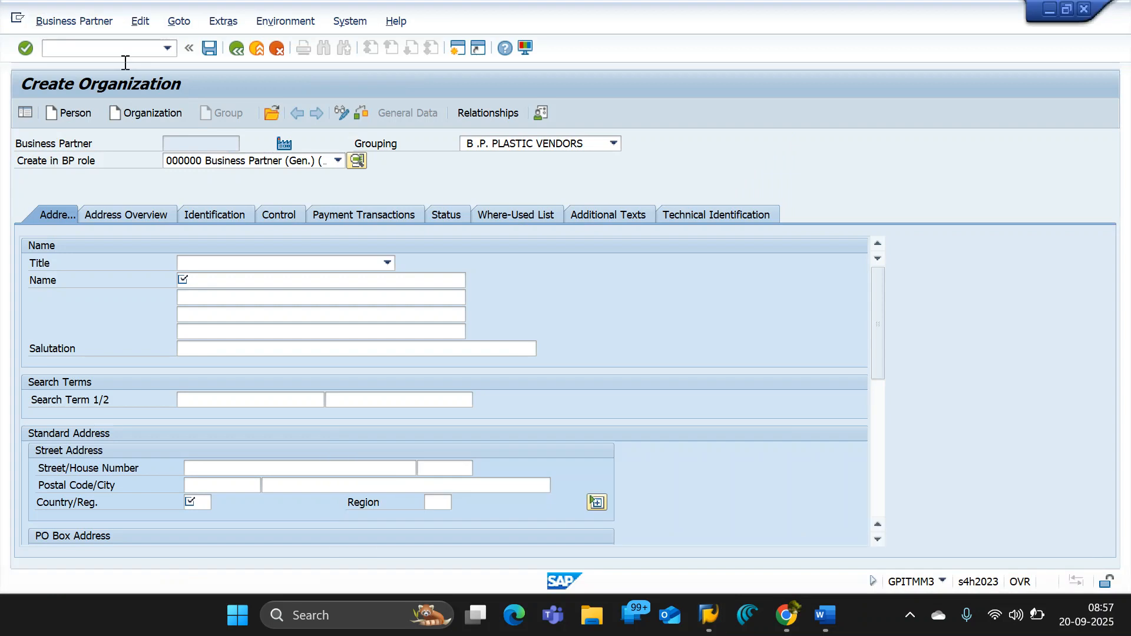
left_click(109, 51)
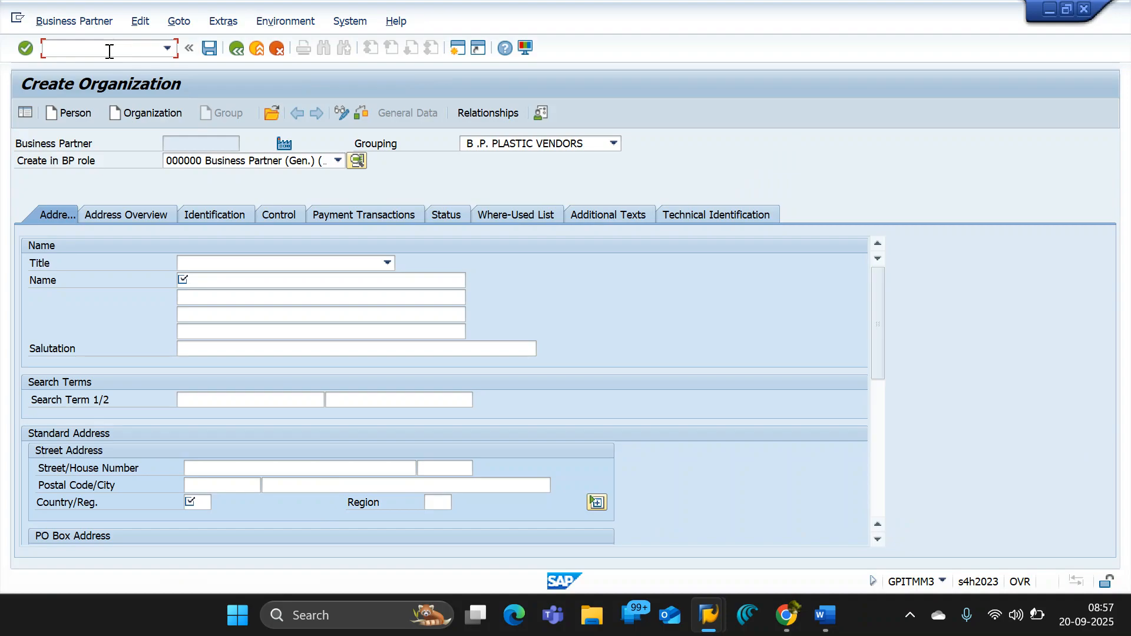
type("/n")
key("Return")
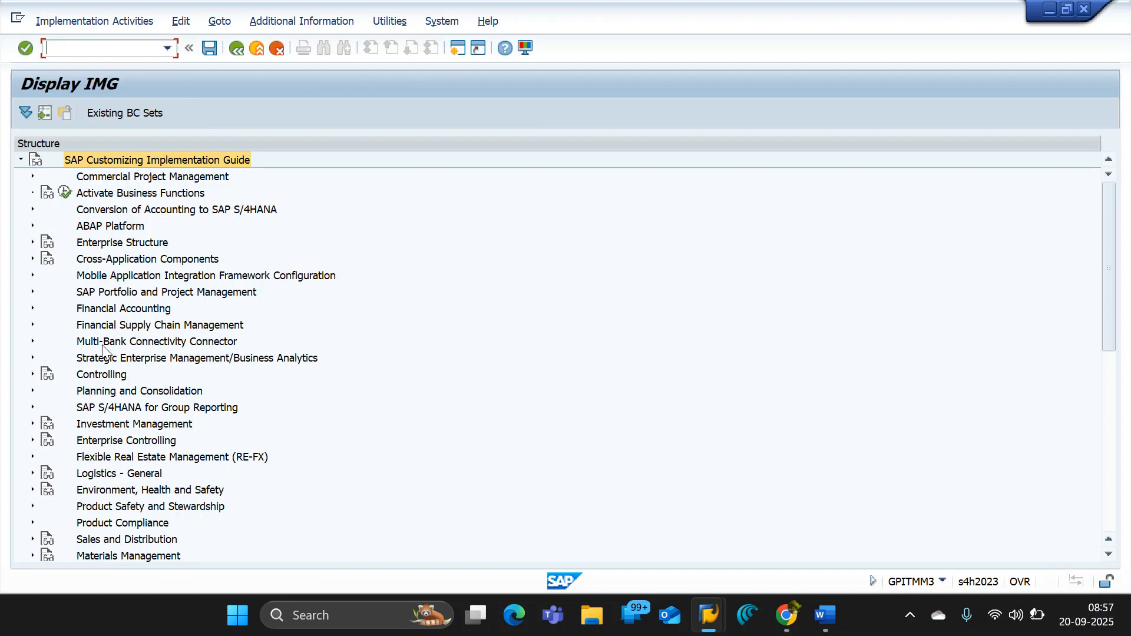
- Expand Cross-Application Components in the implementation guide and copy the node's name
scroll(133, 306, "down", 1)
left_click(61, 244)
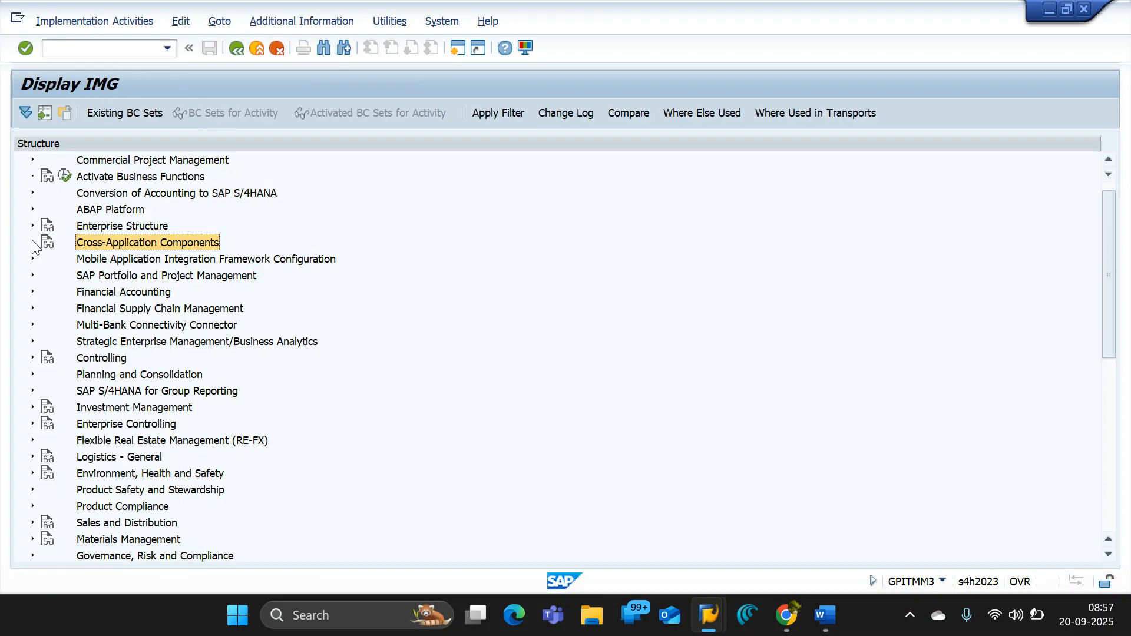
left_click(32, 242)
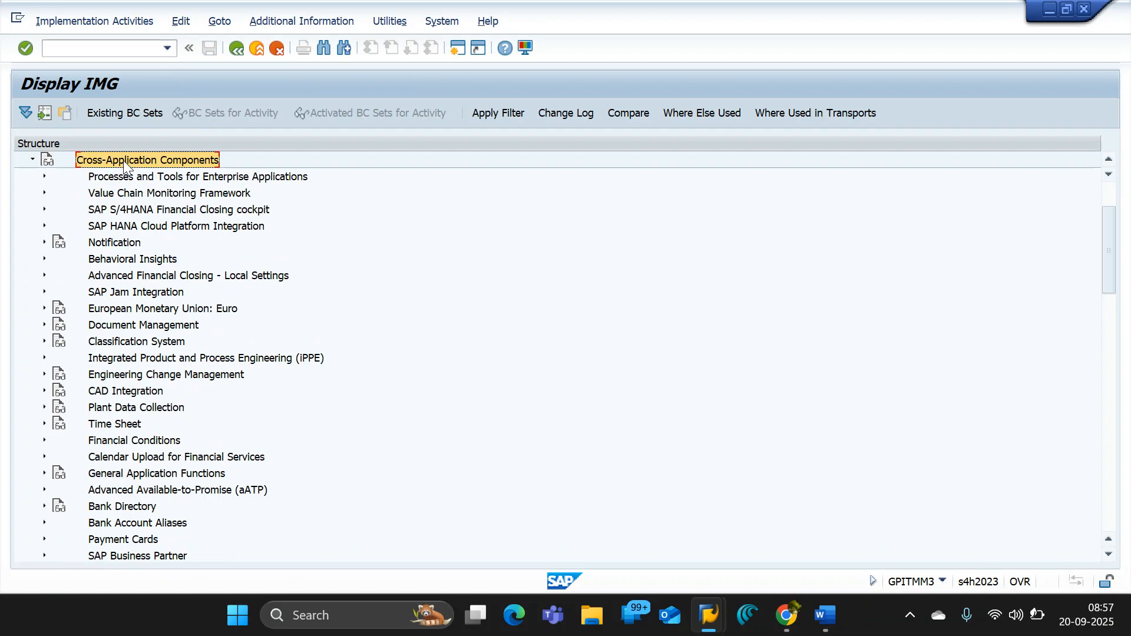
- Switch to the GPIT_B06_ENTERPRISE STRUCTURE document in Google Docs and add the line "Create BP Role" below the vendor account group number range screenshot
key("alt+Tab")
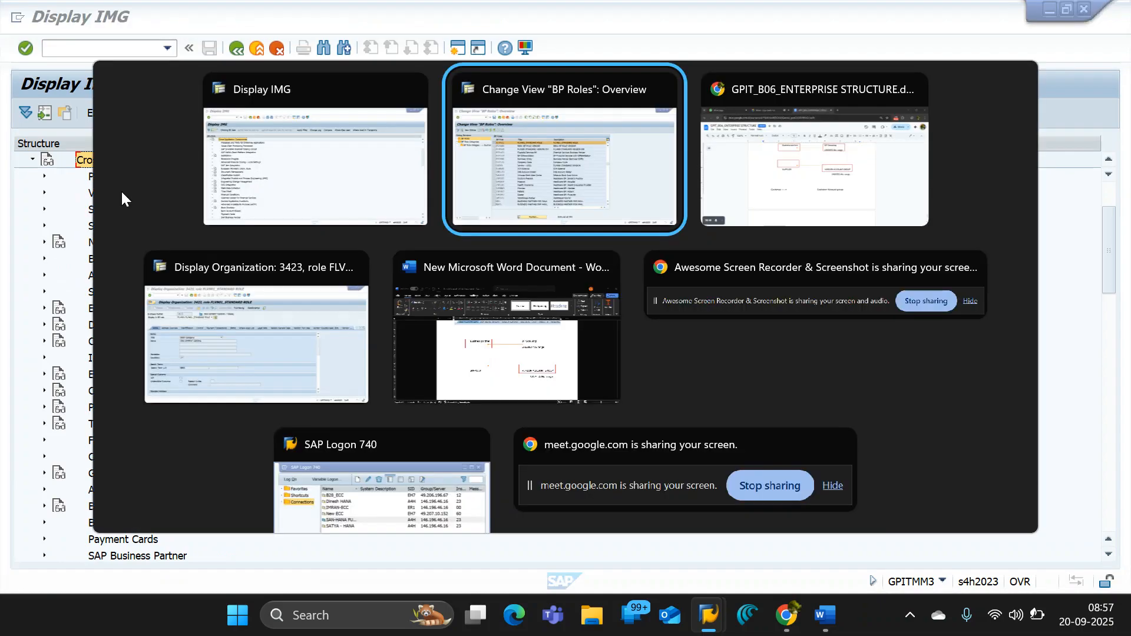
key("Tab")
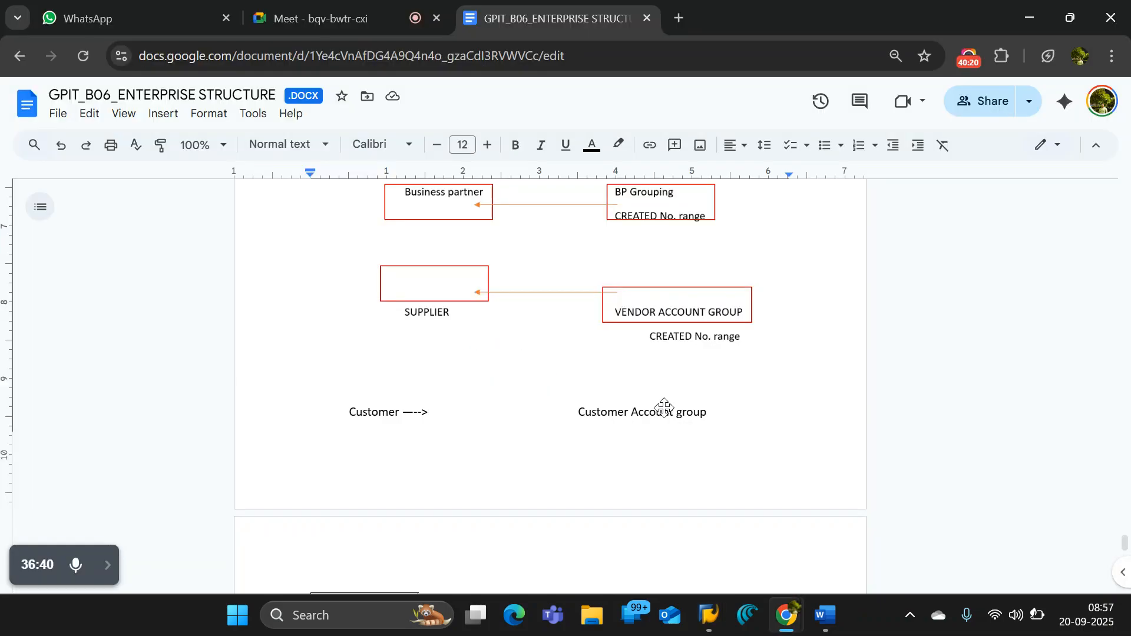
scroll(664, 408, "down", 10)
scroll(664, 408, "up", 3)
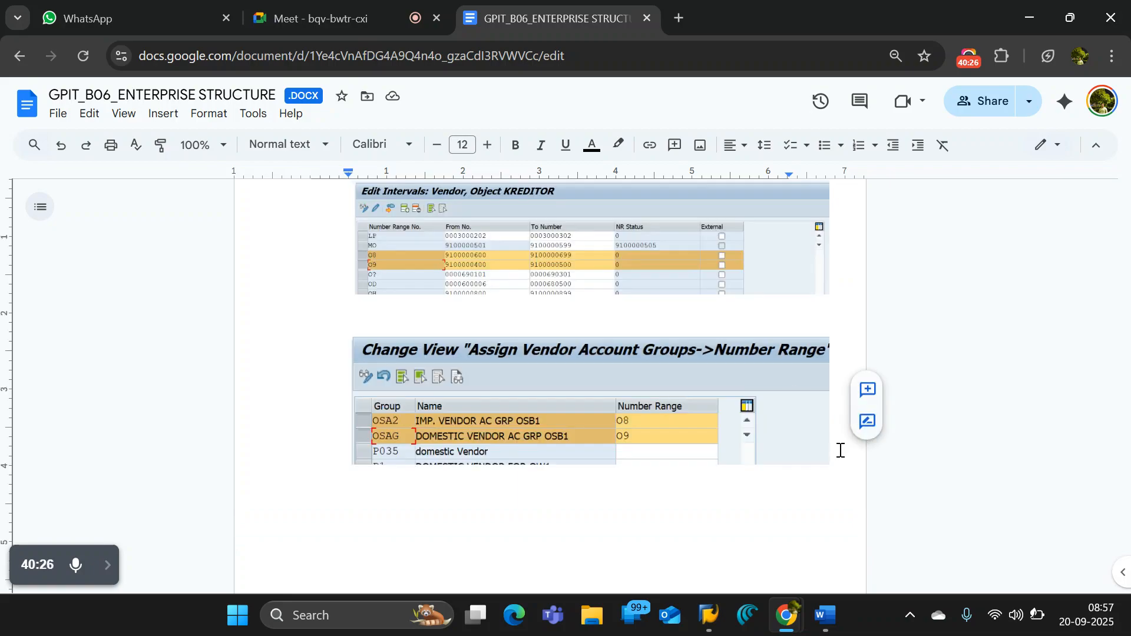
key("Return")
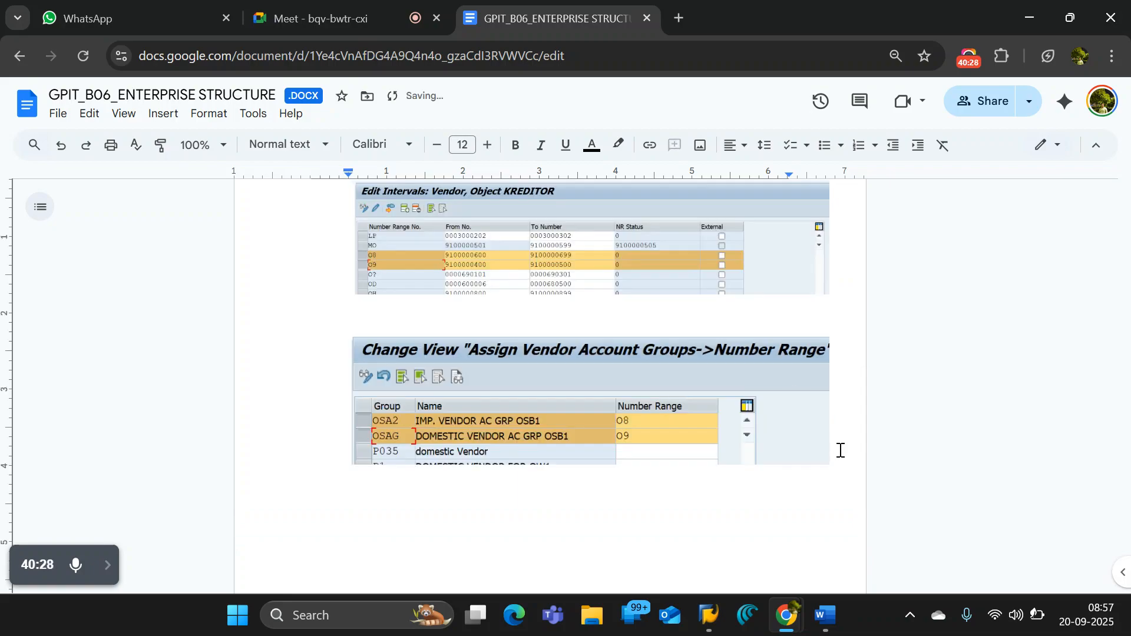
type("Create")
type(" B")
type("P")
type(" RO;a")
key("BackSpace")
key("BackSpace")
key("BackSpace")
type("ole")
- Format the "Create BP Role" line as a bold, underlined heading
key("ctrl+shift+Left")
key("ctrl+shift+Left")
key("ctrl+shift+Left")
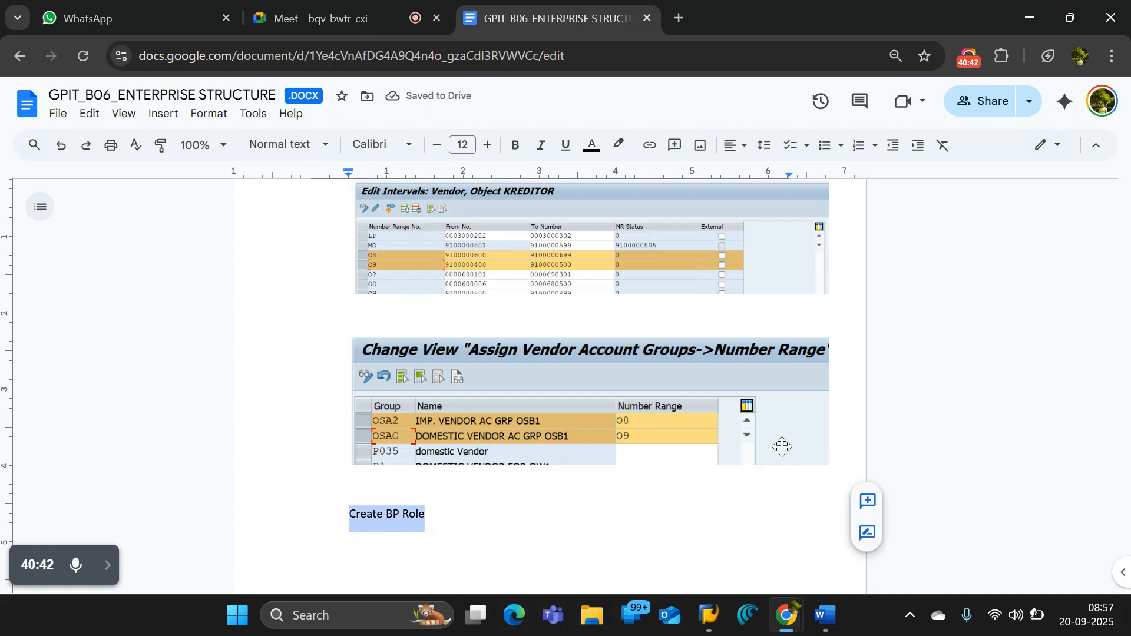
left_click(445, 515)
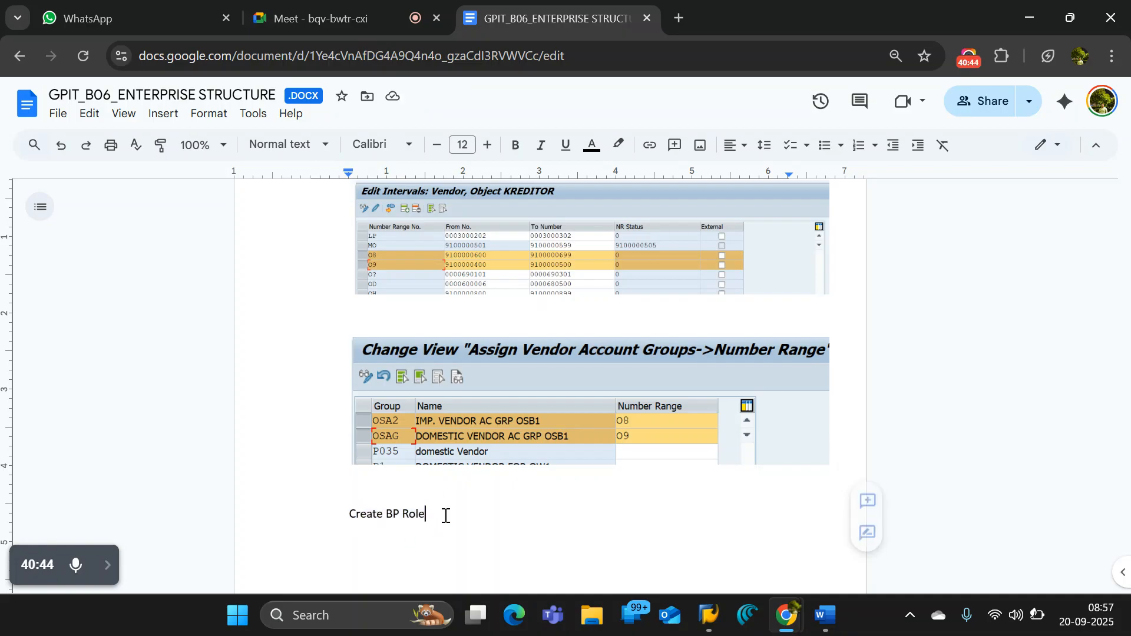
left_click_drag(445, 515, 339, 511)
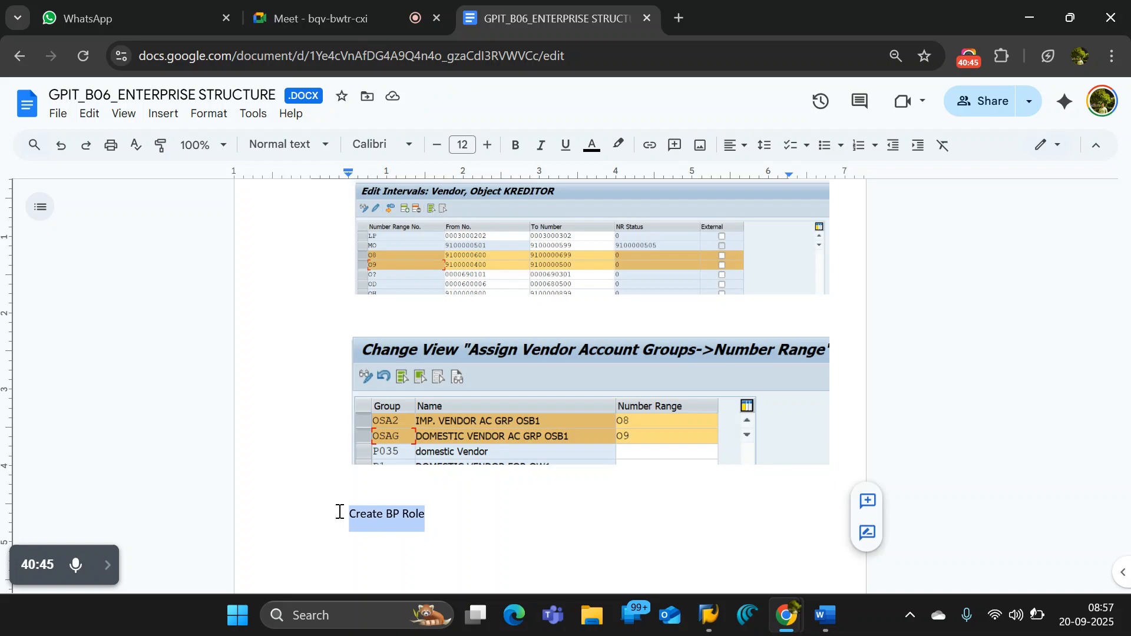
left_click(429, 515)
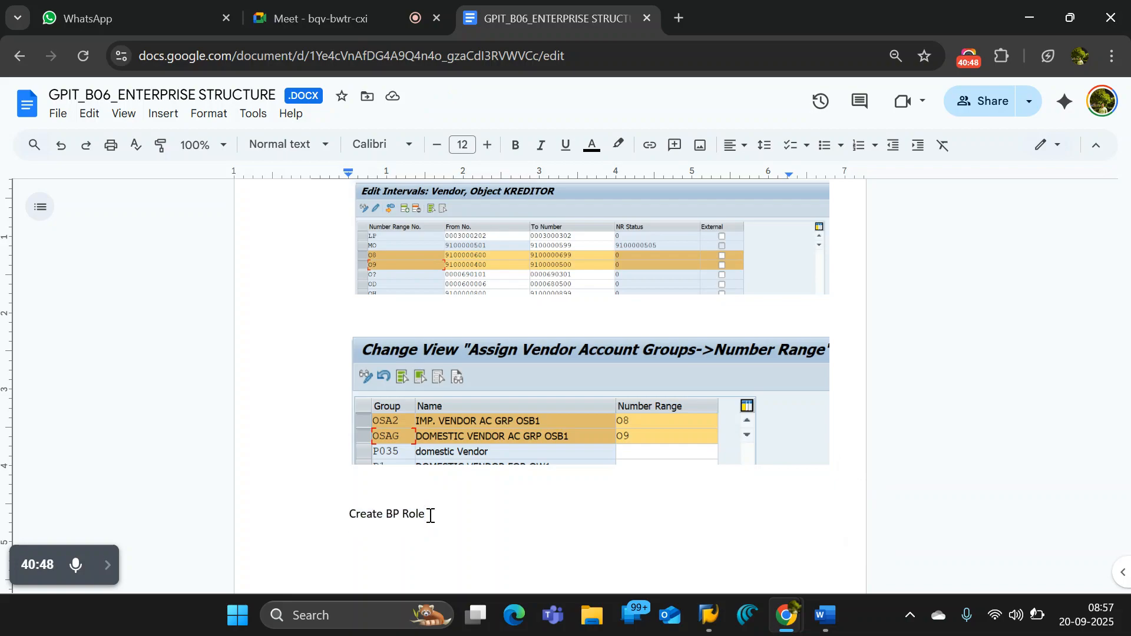
key("ctrl+shift+Left")
key("ctrl+shift+Left")
key("ctrl+shift+Left")
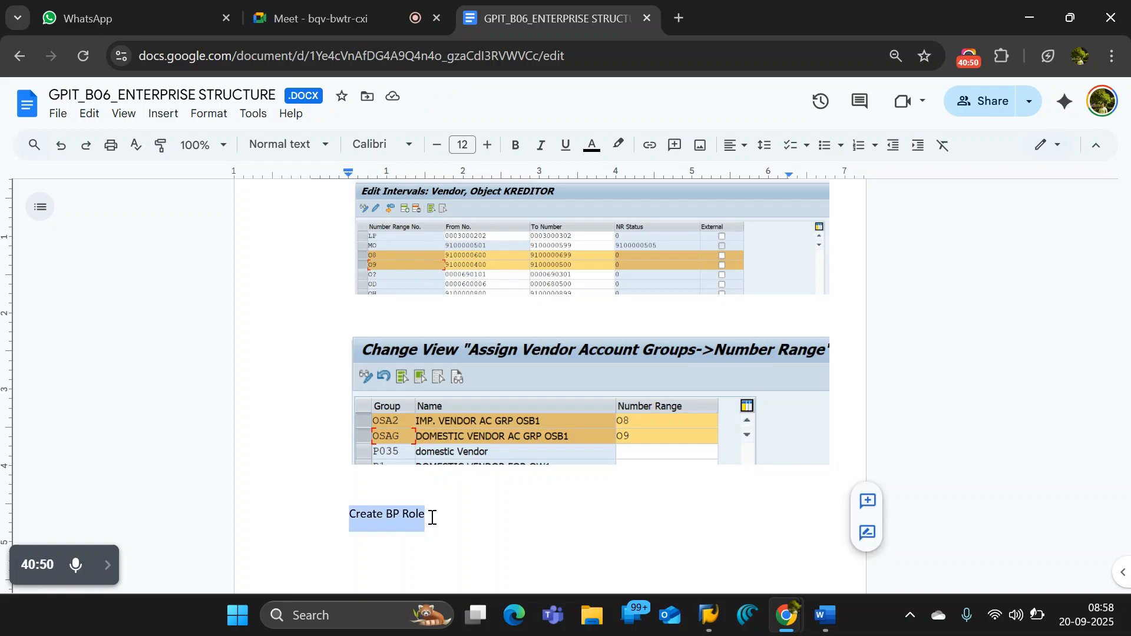
key("ctrl+b")
key("ctrl+u")
left_click(436, 517)
- Add a line below the heading reading "Path: Cross-Application Components", using the copied node name
key("Return")
key("Return")
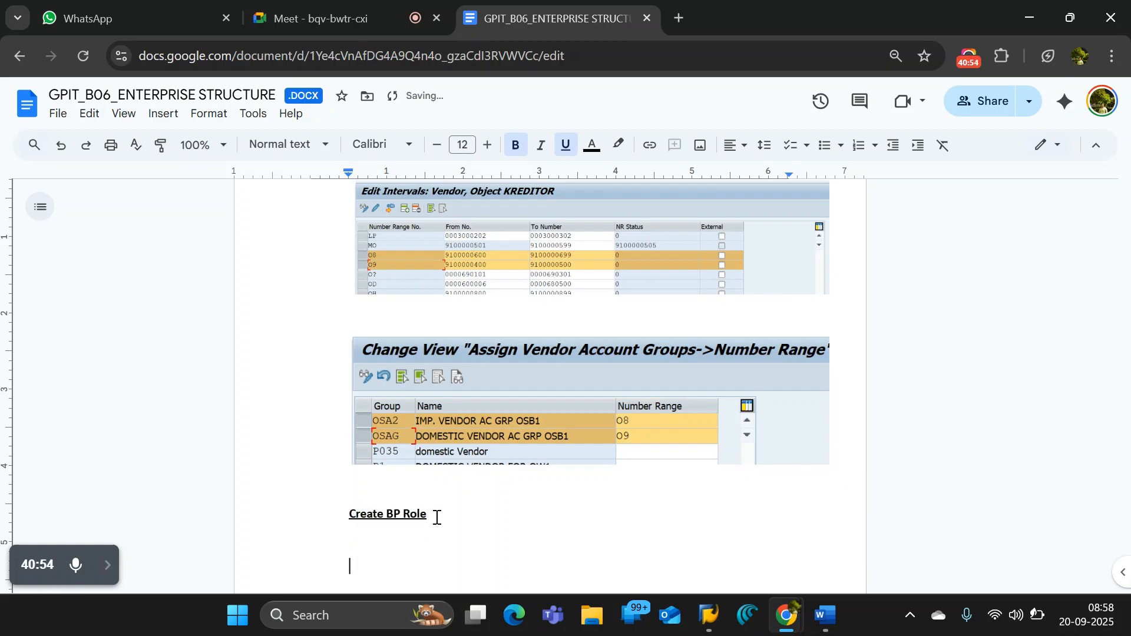
type("Path:")
type("Cross-Application Components")
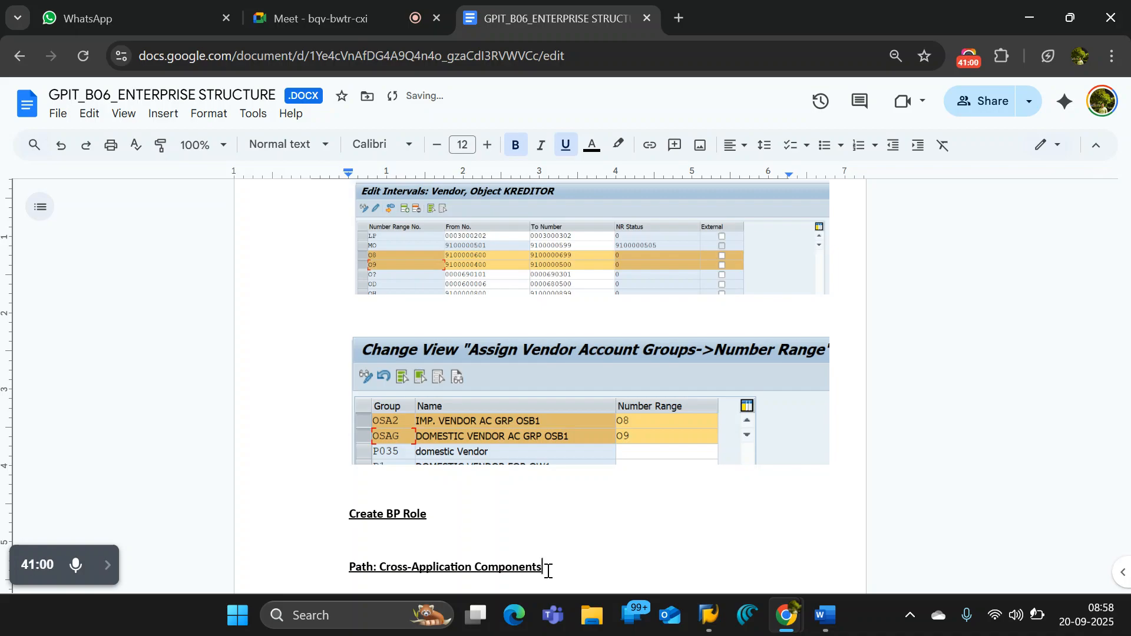
- Remove the bold and underline formatting from "Cross-Application Components" in the path line
left_click_drag(546, 568, 380, 569)
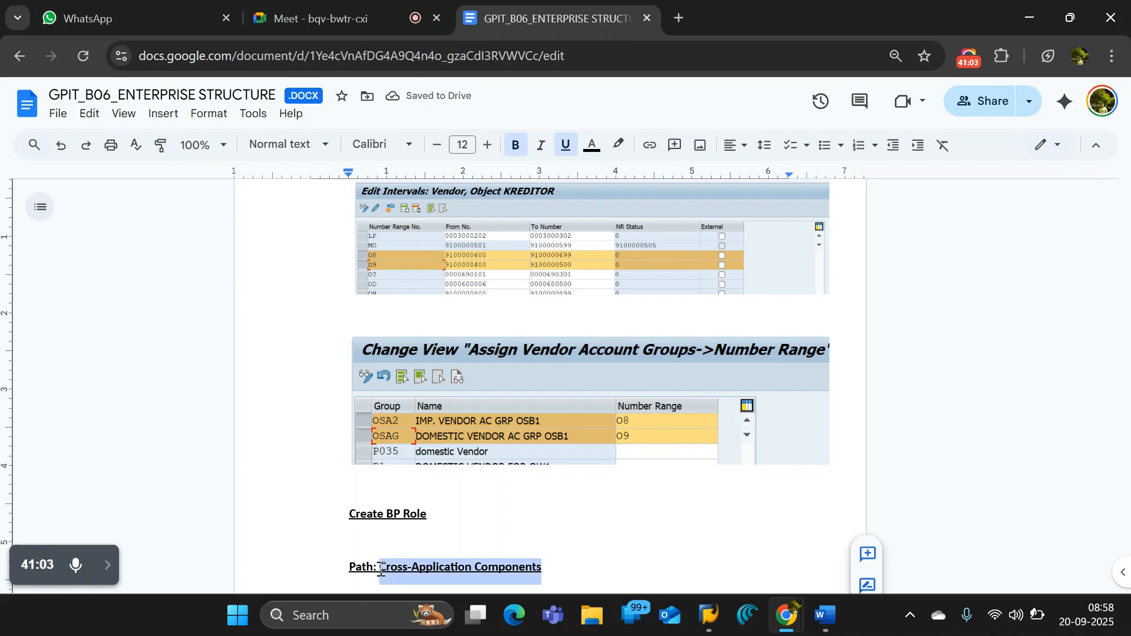
key("ctrl+b")
key("ctrl+u")
- Insert "SPRO→ IMG →" between "Path:" and "Cross-Application Components"
left_click(379, 570)
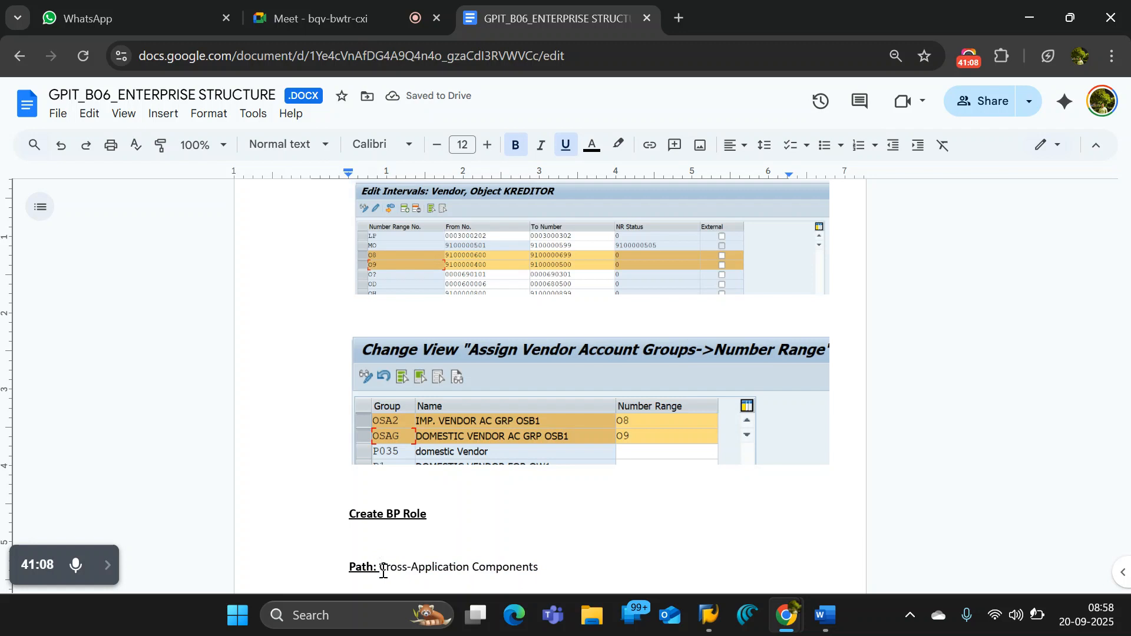
key("Caps_Lock")
type("SAP")
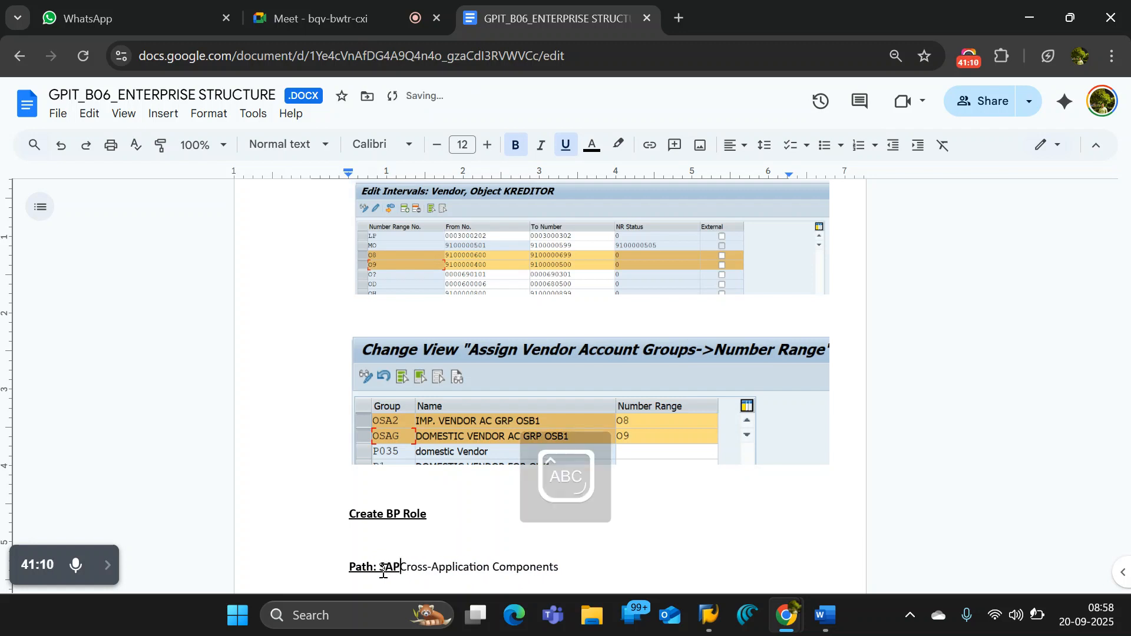
key("BackSpace")
key("BackSpace")
type("PRO")
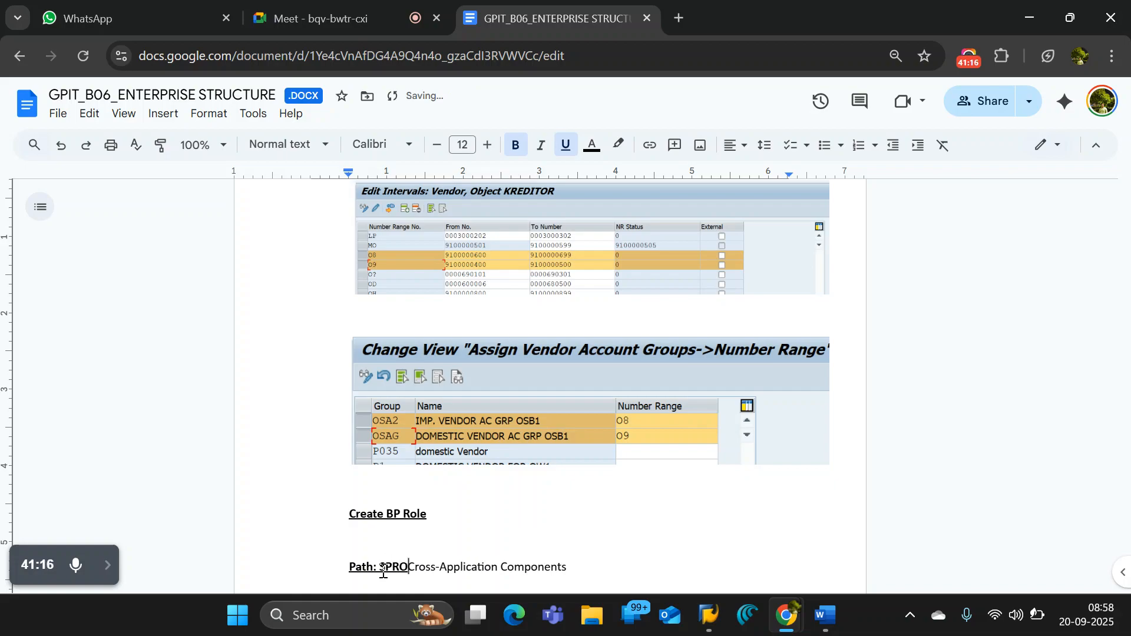
type("-> ")
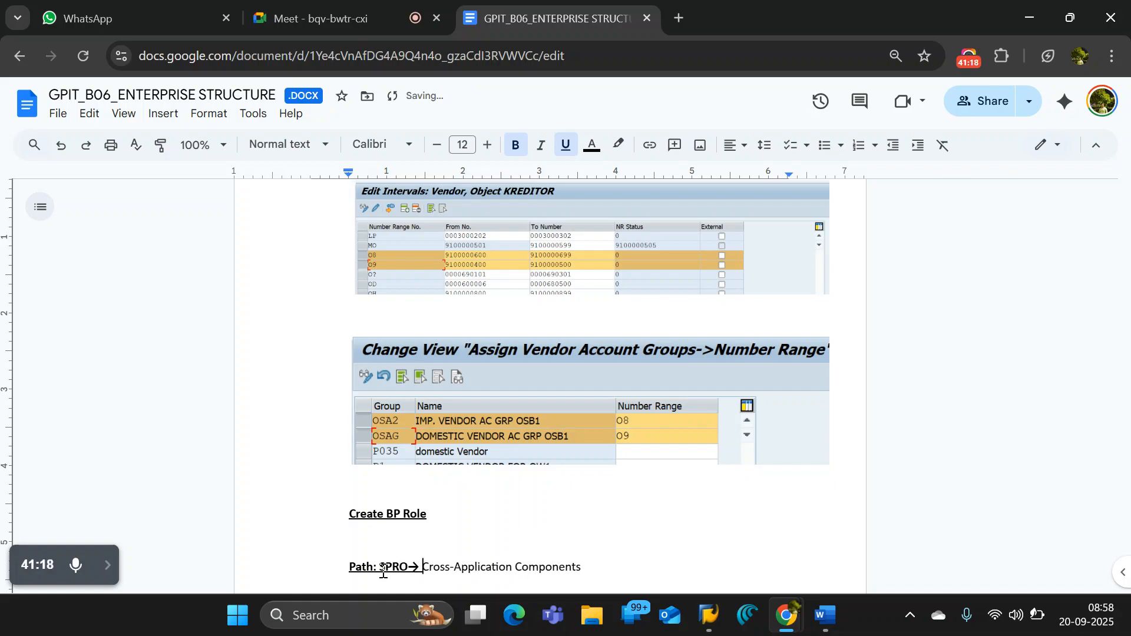
type("IM")
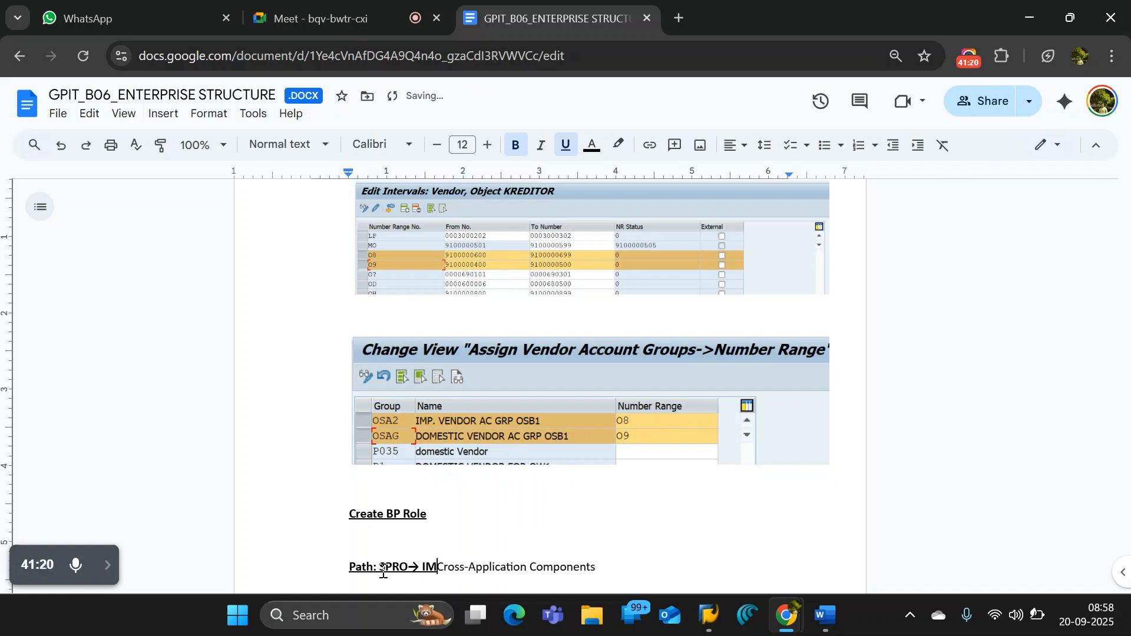
type("G")
type(" -")
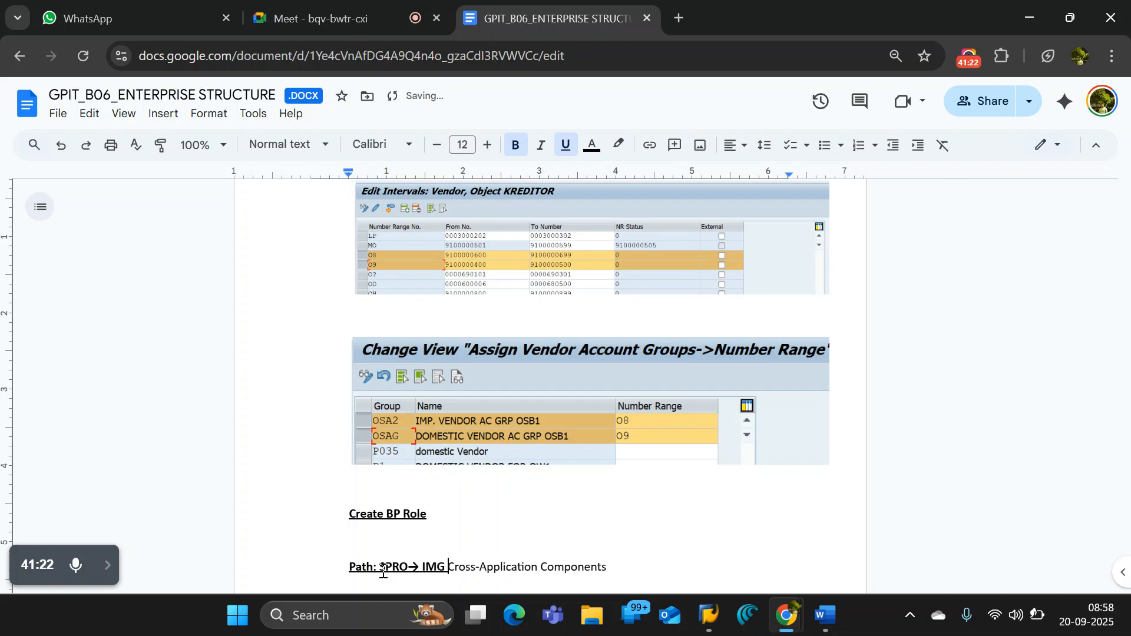
type(">")
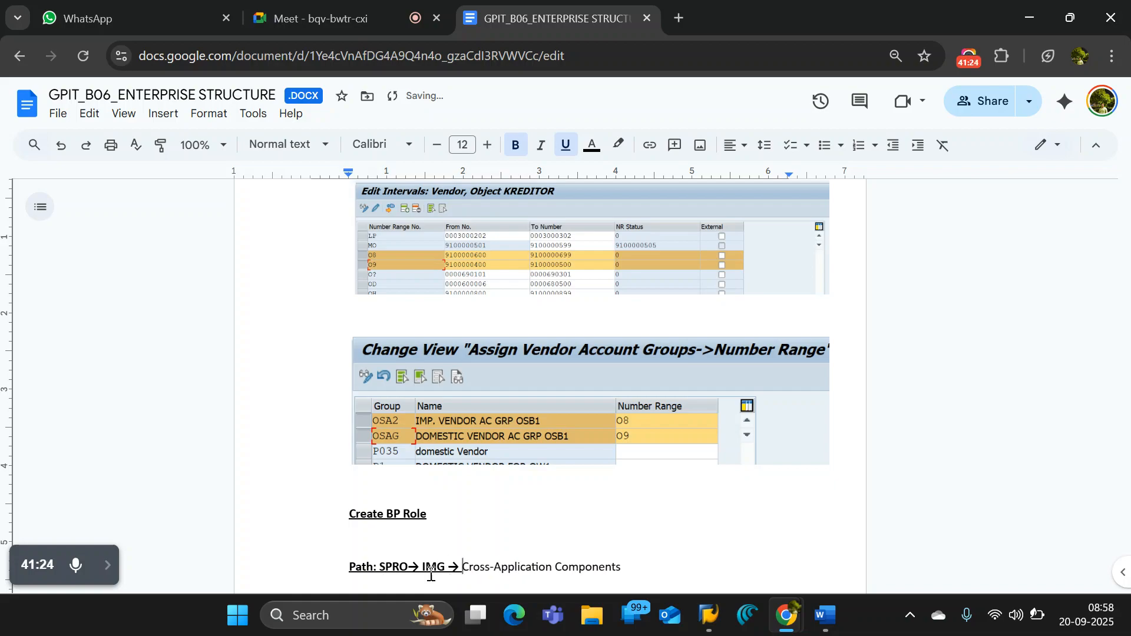
- Extend the documented path with "→ SAP Business Partner →", copying the node name from the SAP implementation guide into the Google Docs document
left_click(635, 566)
type("-")
type(">")
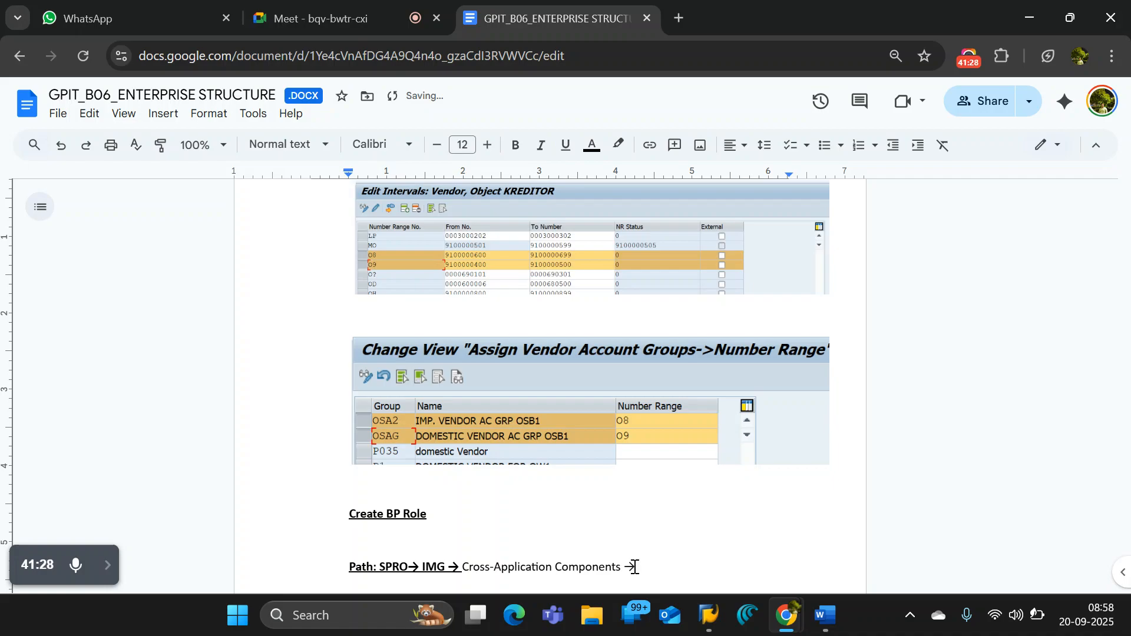
key("alt+Tab")
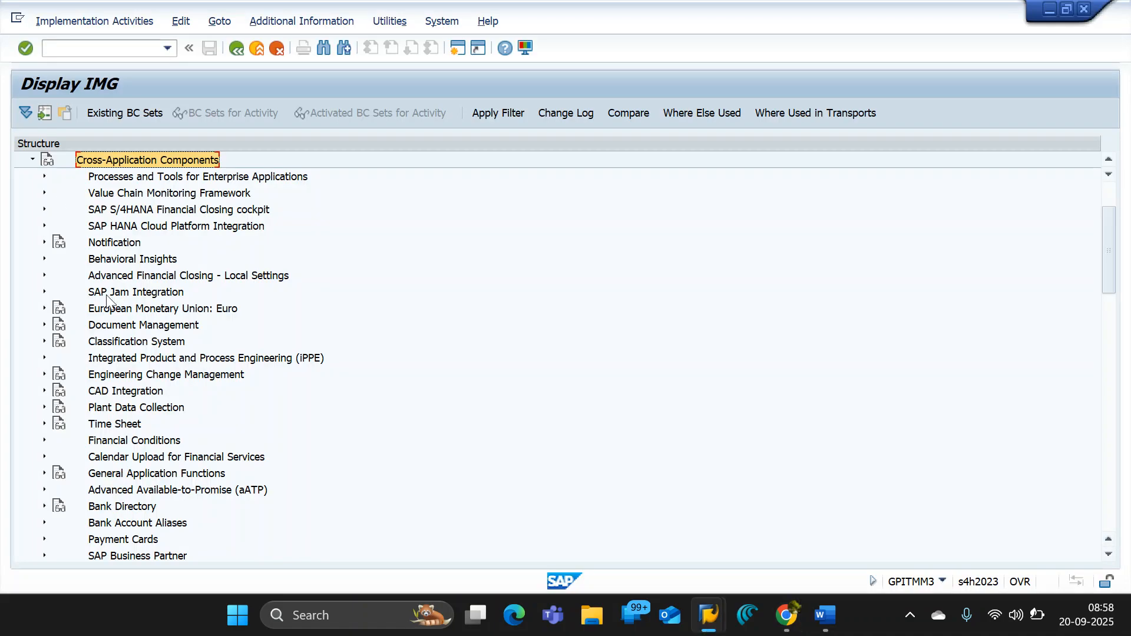
left_click(114, 243)
scroll(105, 356, "down", 3)
scroll(113, 473, "down", 5)
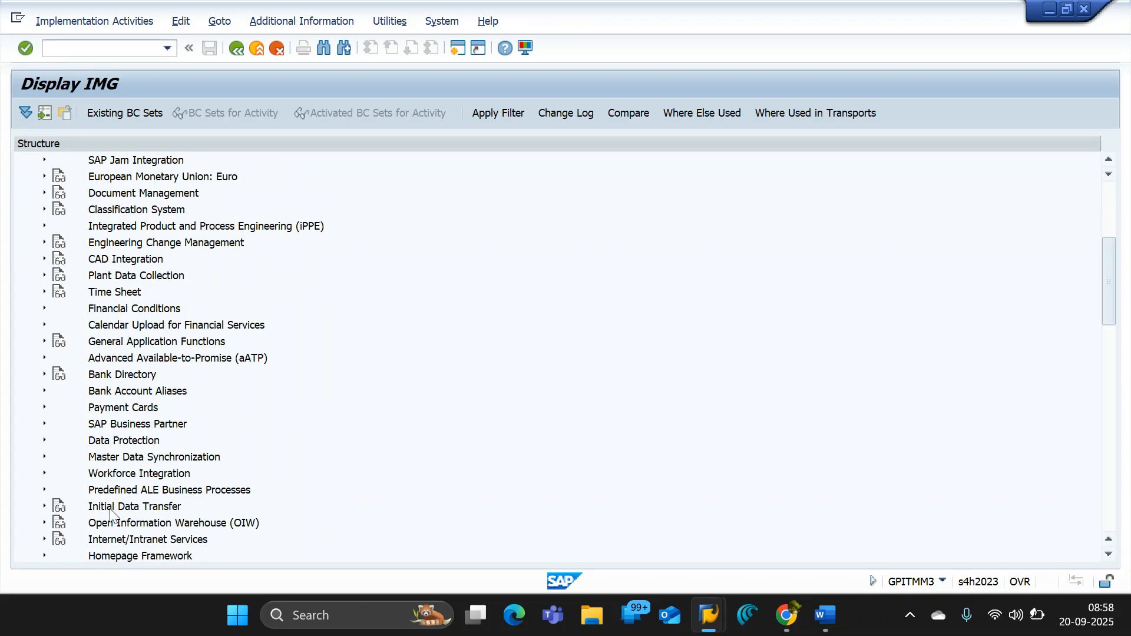
left_click(134, 426)
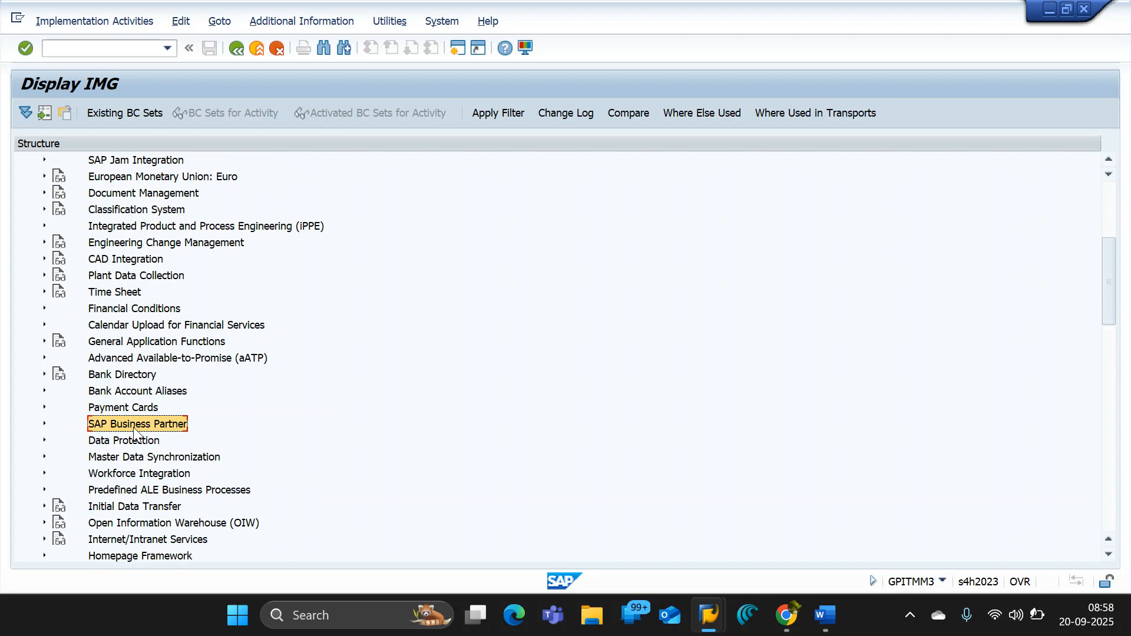
key("alt+Tab")
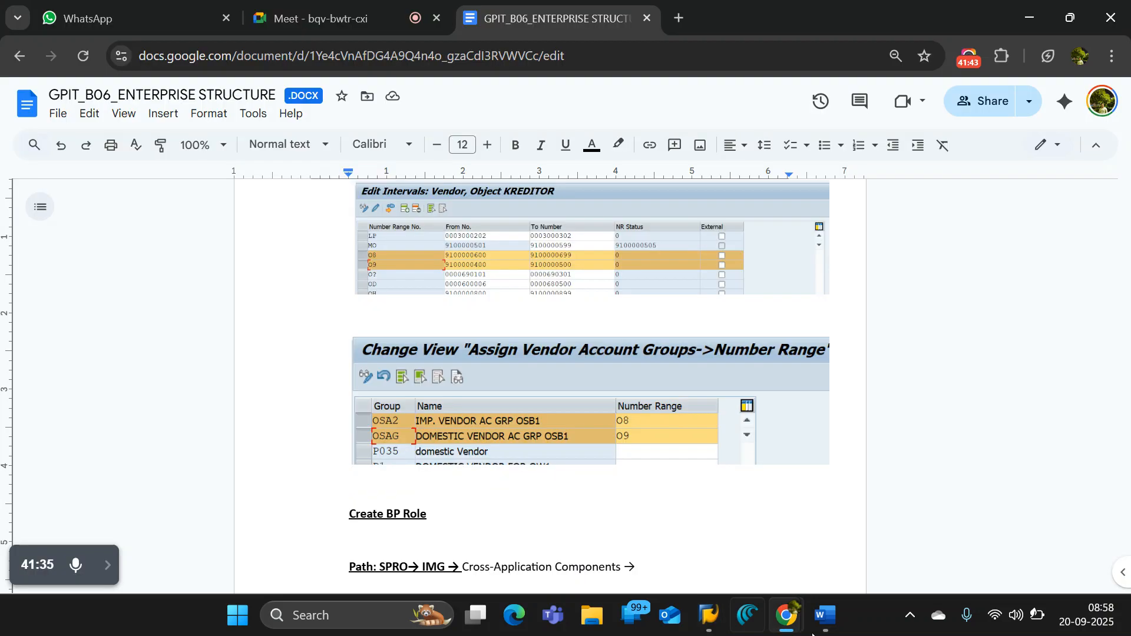
left_click(684, 571)
type("SAP Business Partner")
type("->")
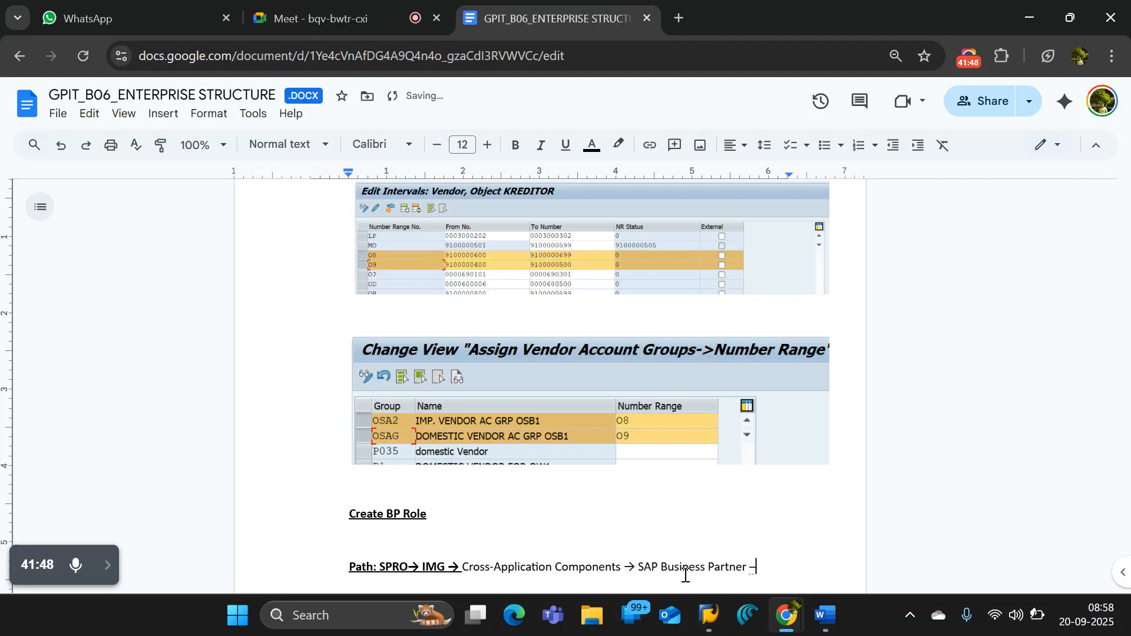
- Expand SAP Business Partner in the SAP implementation guide, and append its subnode name "Business Partner" and an arrow to the path in Google Docs
key("alt+Tab")
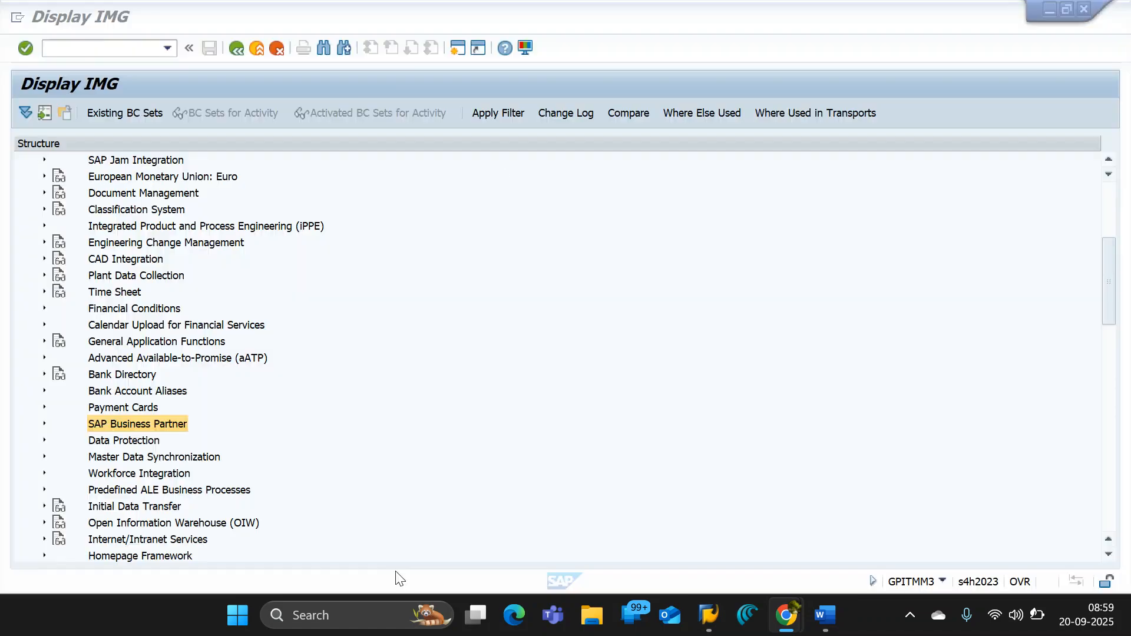
left_click(44, 425)
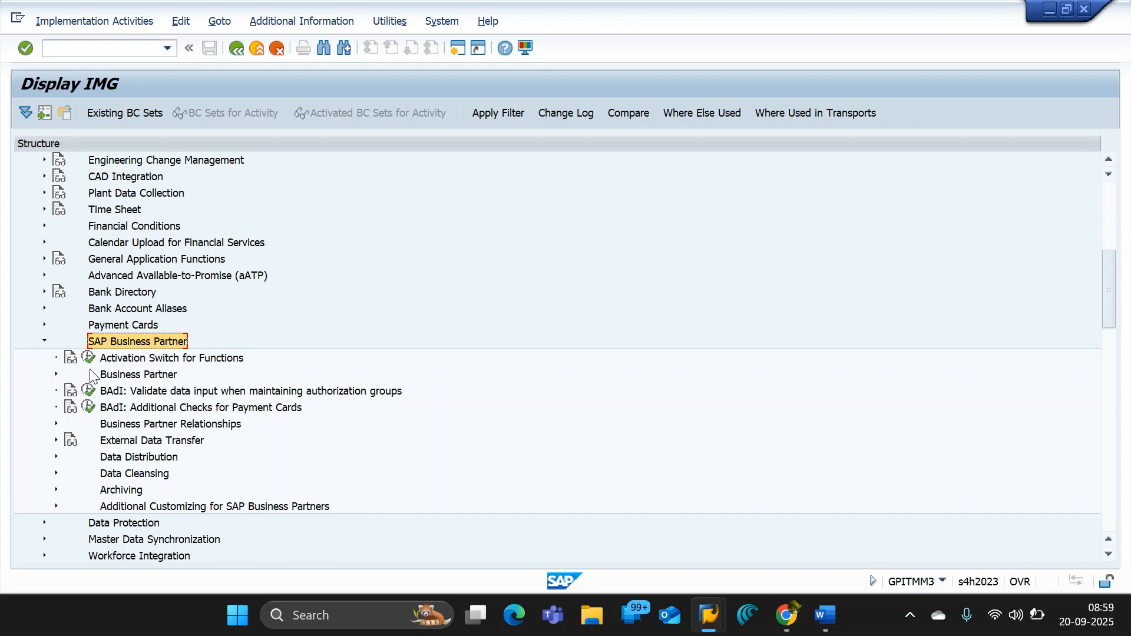
left_click(116, 377)
key("alt+Tab")
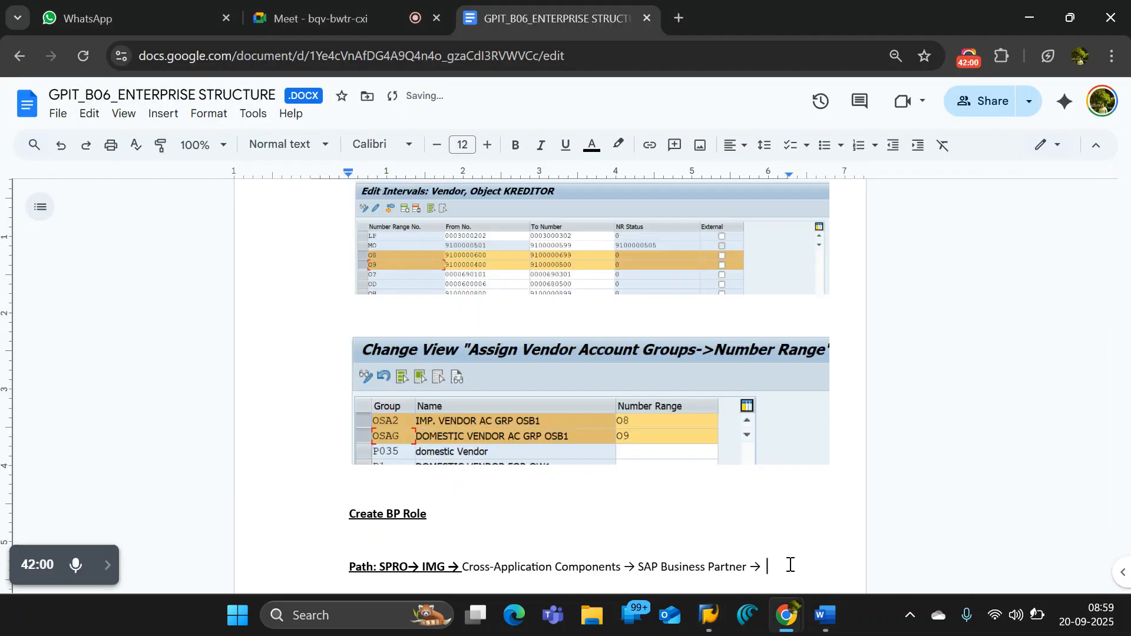
type("Business Partner")
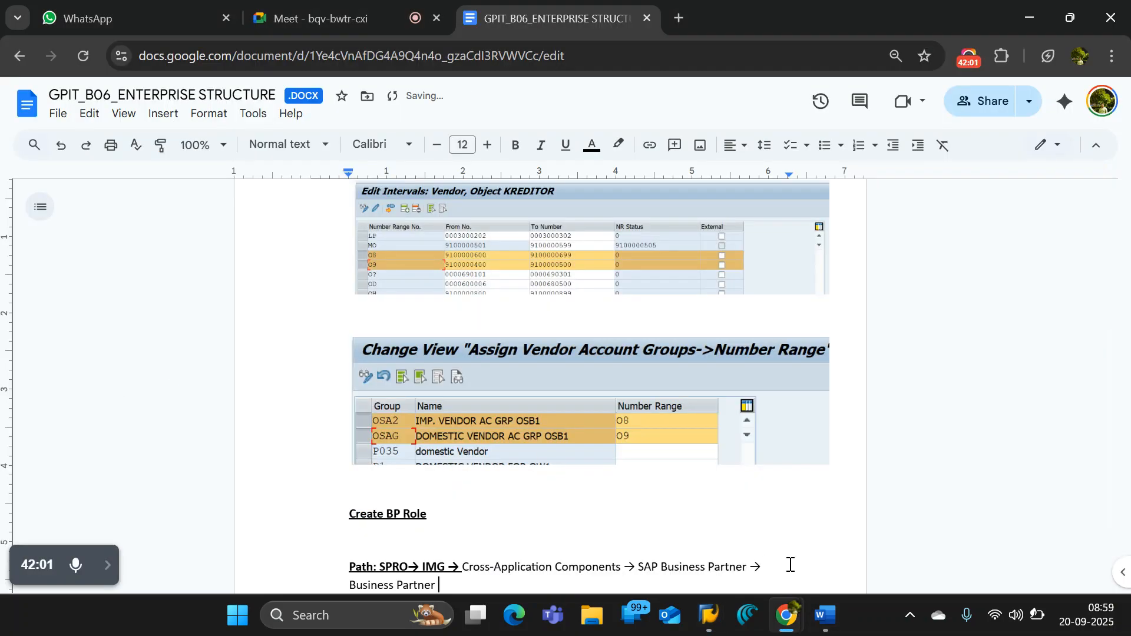
type("->")
- Expand Business Partner and Basic Settings in the SAP implementation guide, and append "Basic Settings" to the path in Google Docs
key("alt+Tab")
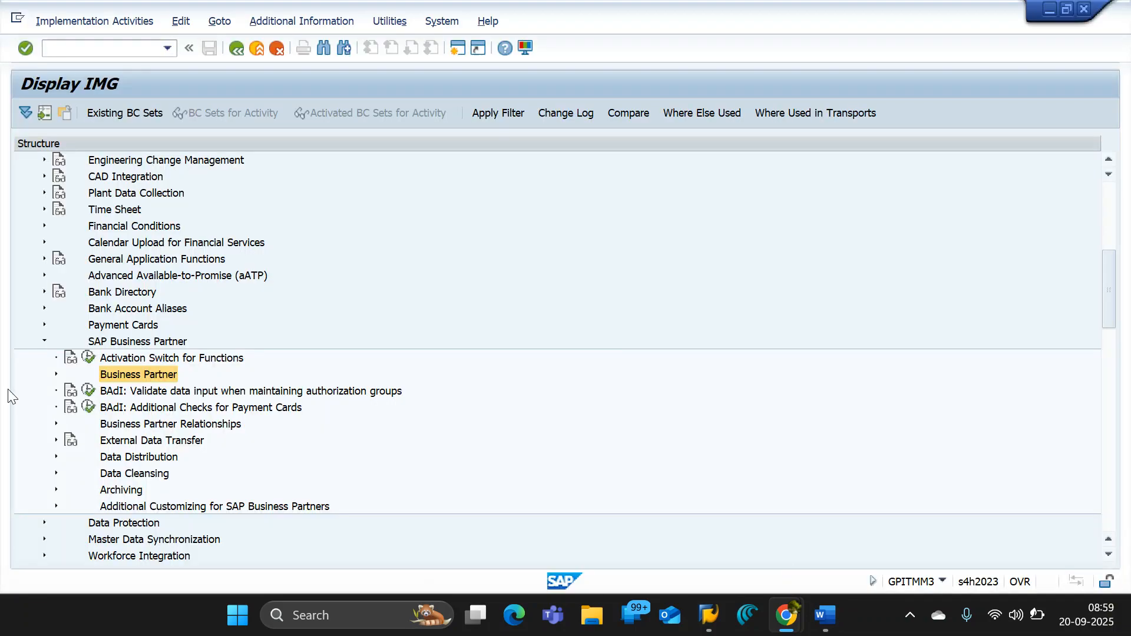
left_click(55, 374)
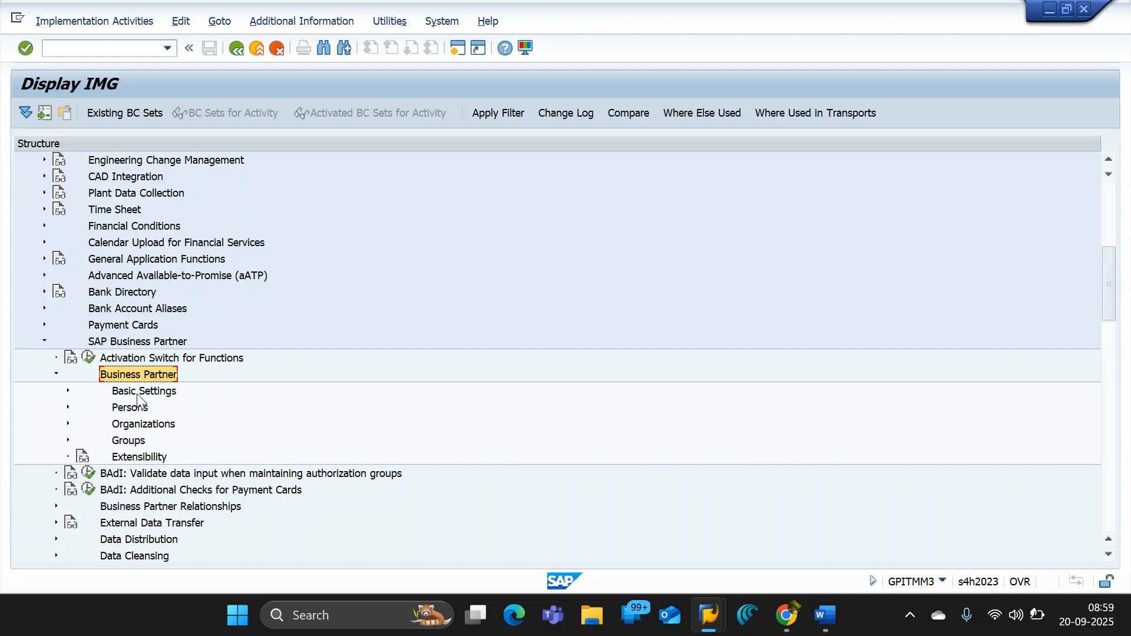
left_click(64, 392)
left_click(146, 259)
key("alt+Tab")
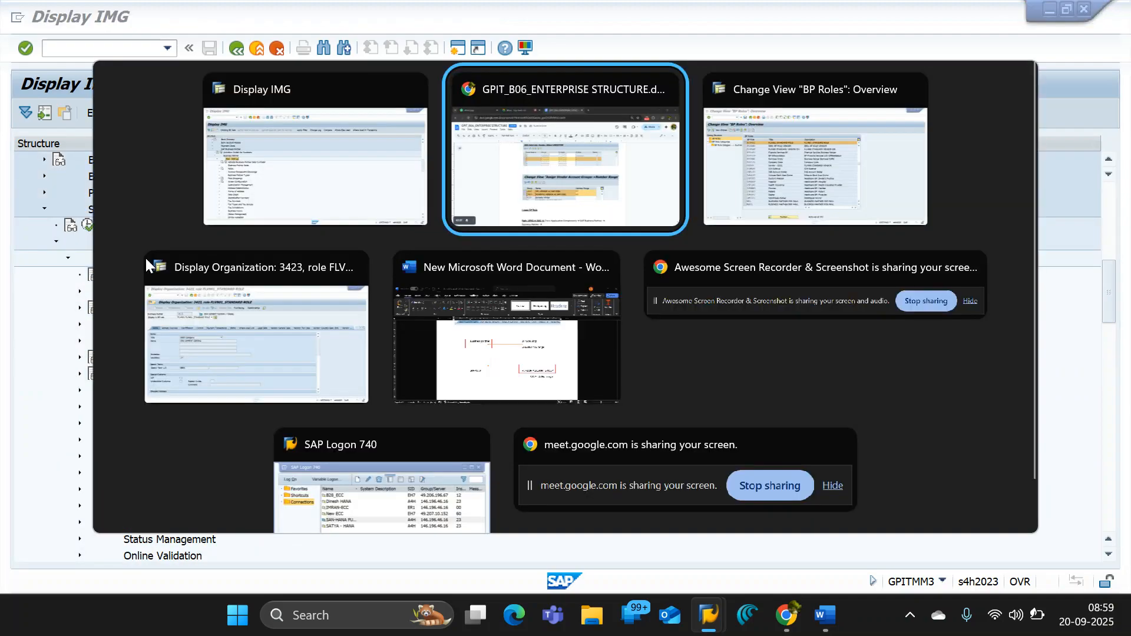
type("Basic Settings")
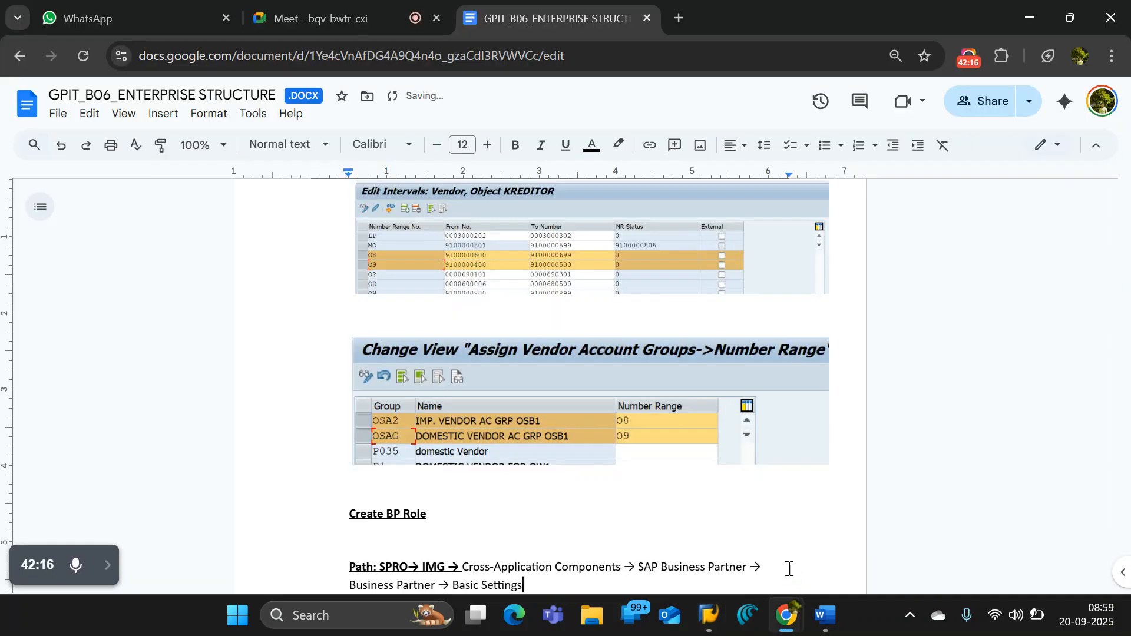
- Append an arrow and a bold "Business Partner Roles" to the path in Google Docs, copying the node name from the SAP implementation guide
type("->")
scroll(742, 554, "down", 5)
key("alt+Tab")
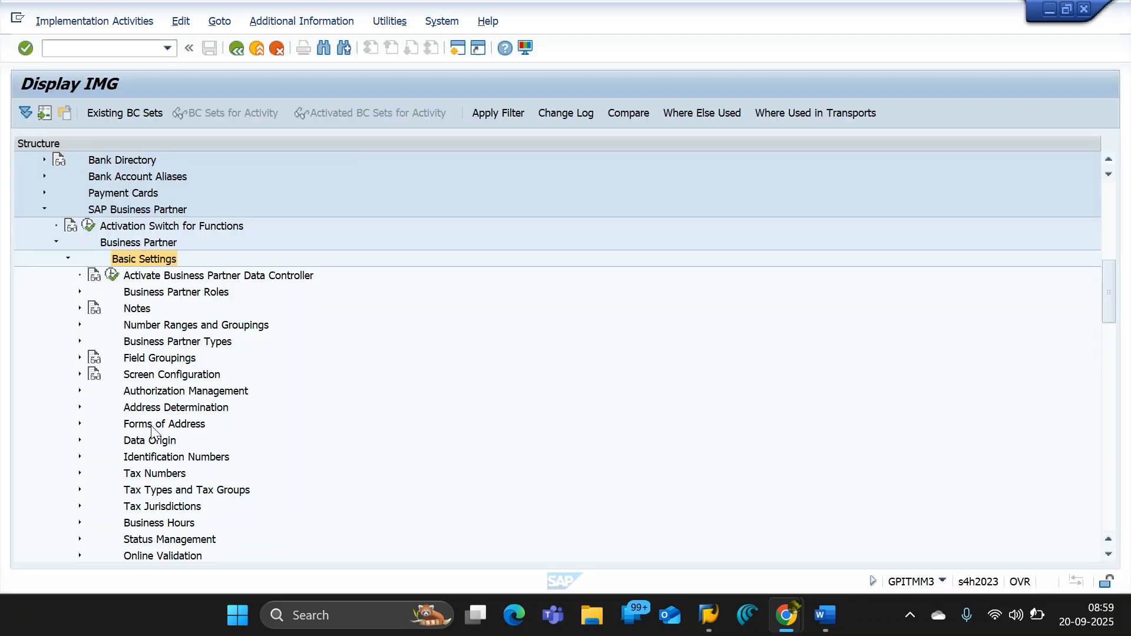
left_click(160, 295)
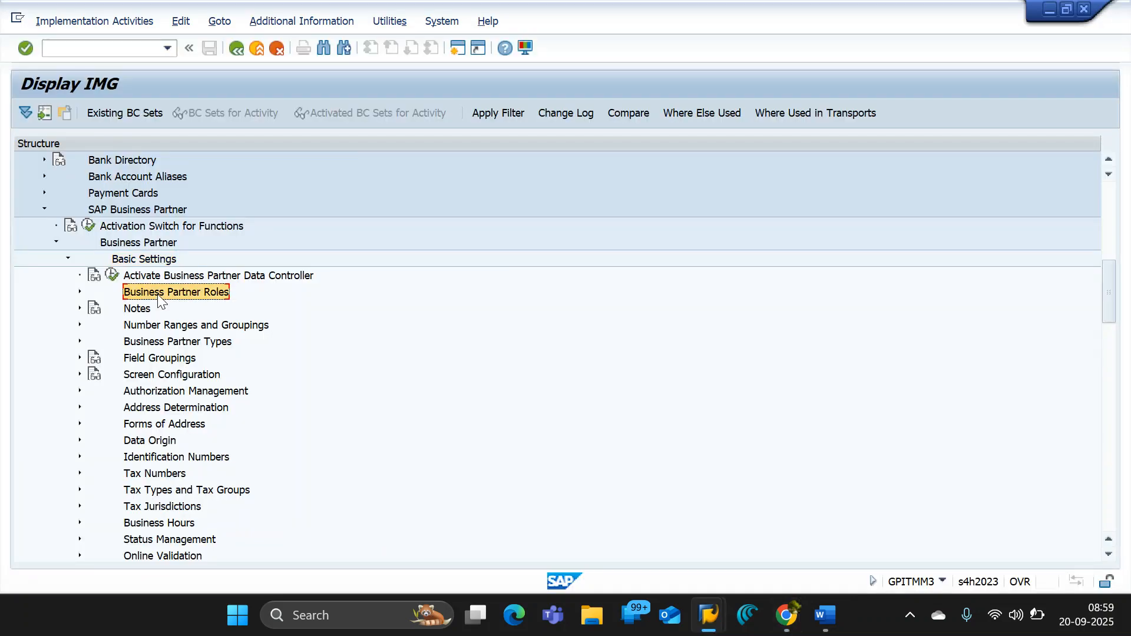
key("alt+Tab")
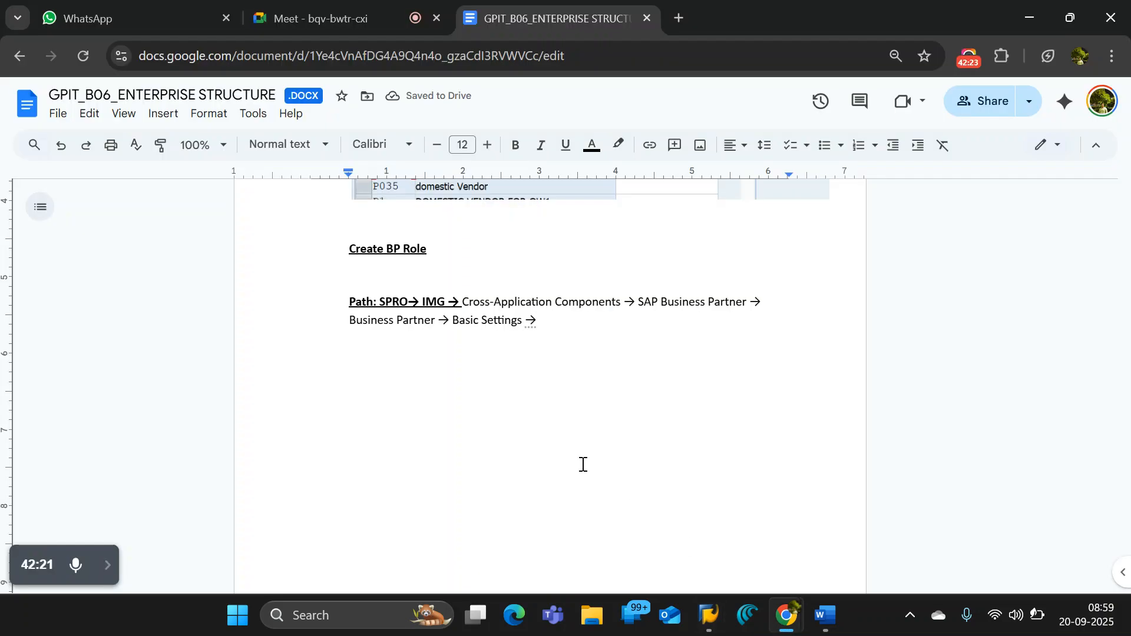
key("ctrl+b")
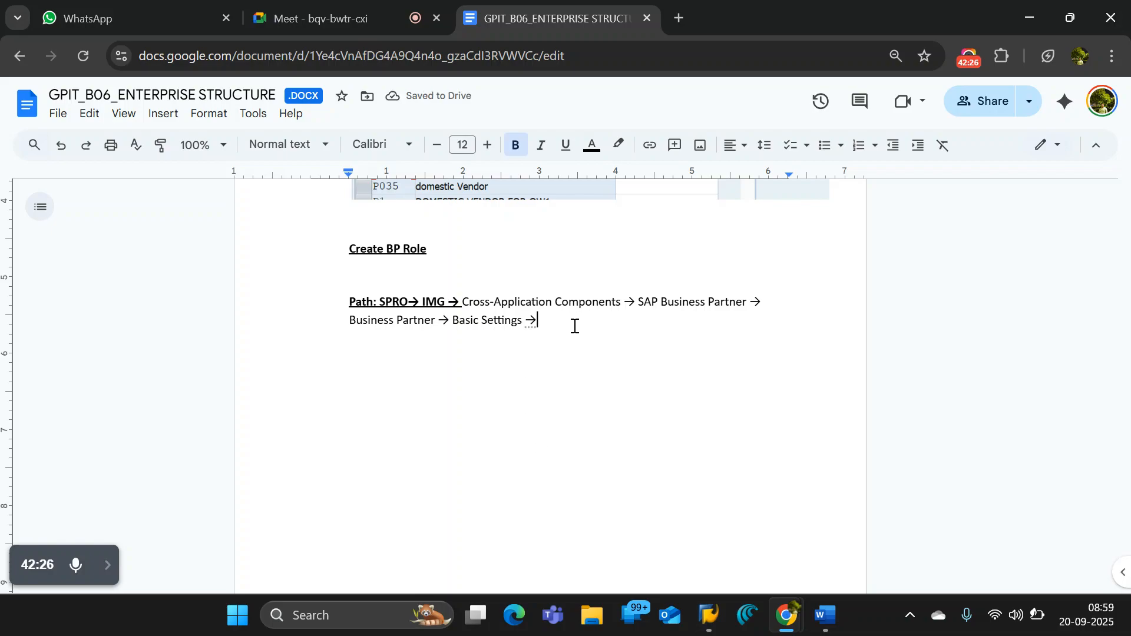
type("Business Partner Roles")
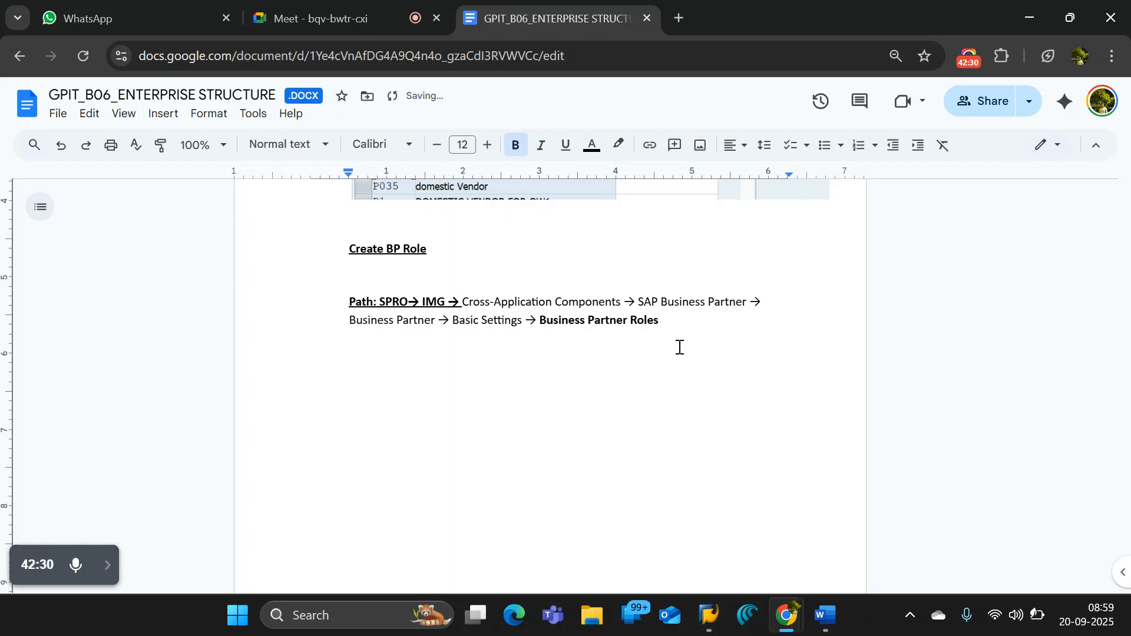
- Expand Business Partner Roles in the SAP implementation guide, and finish the path in Google Docs with "→ Define BP Roles"
key("alt+Tab")
left_click(80, 291)
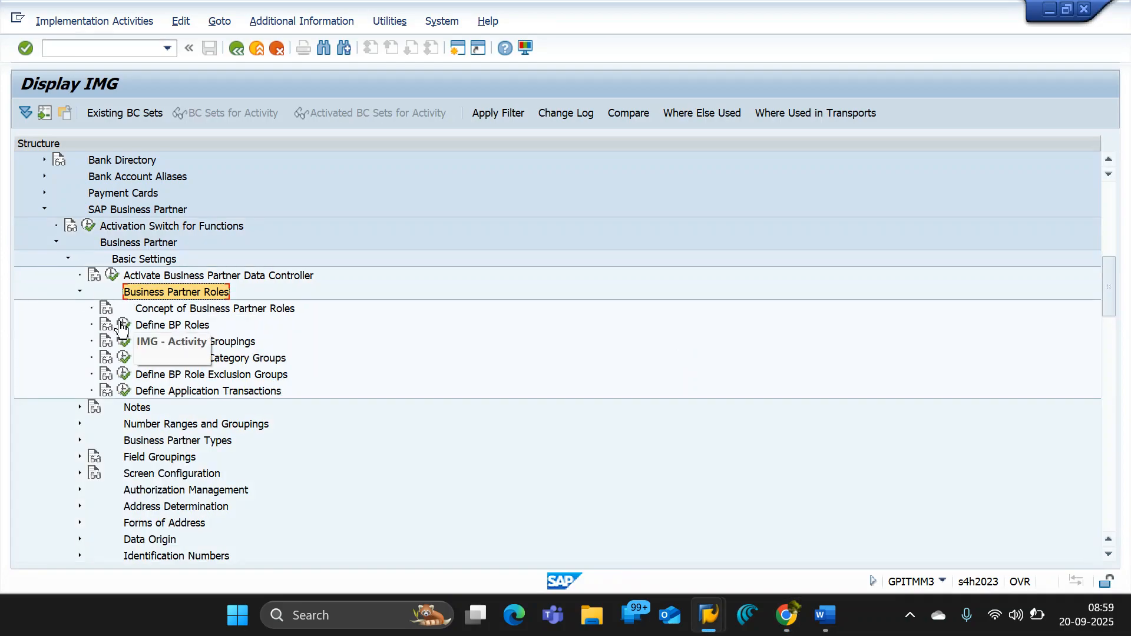
left_click(155, 324)
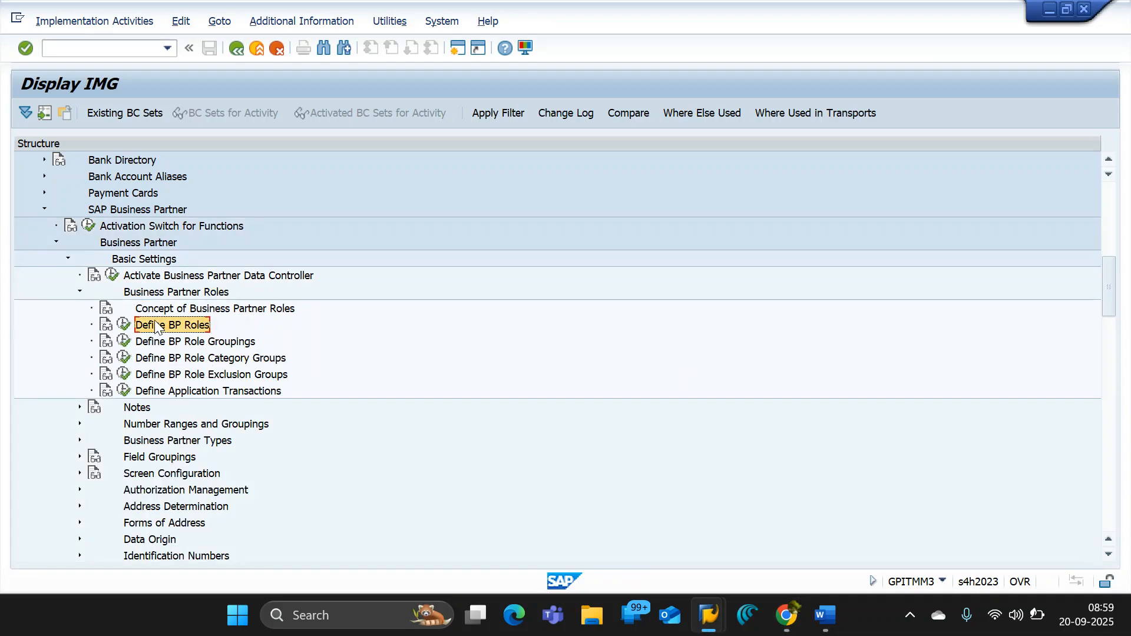
key("alt+Tab")
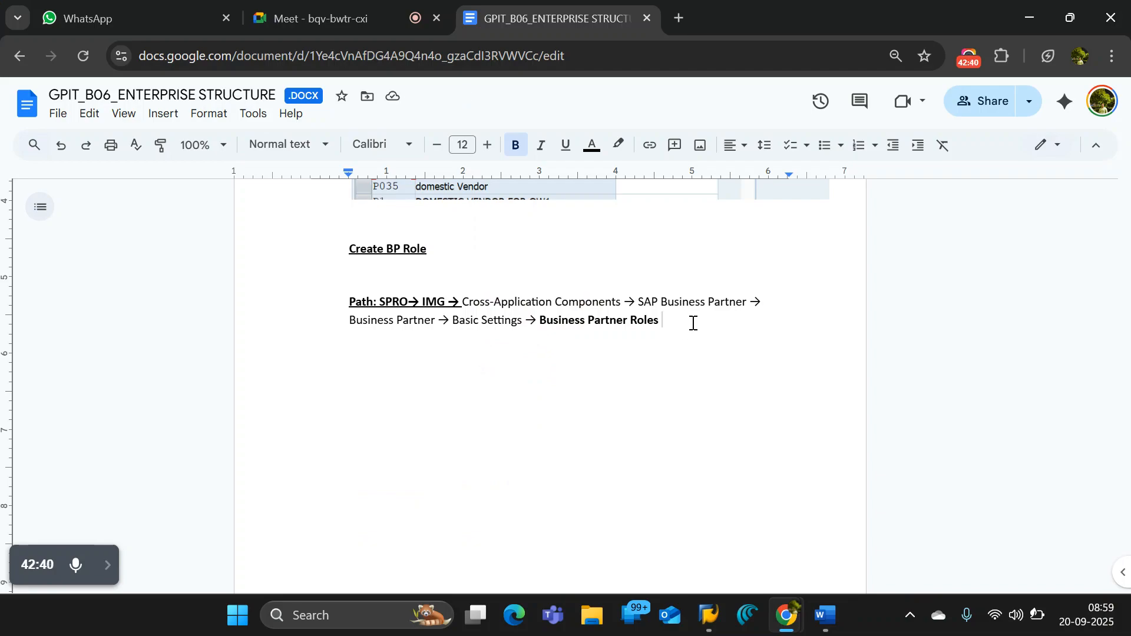
type("-> Define BP Roles")
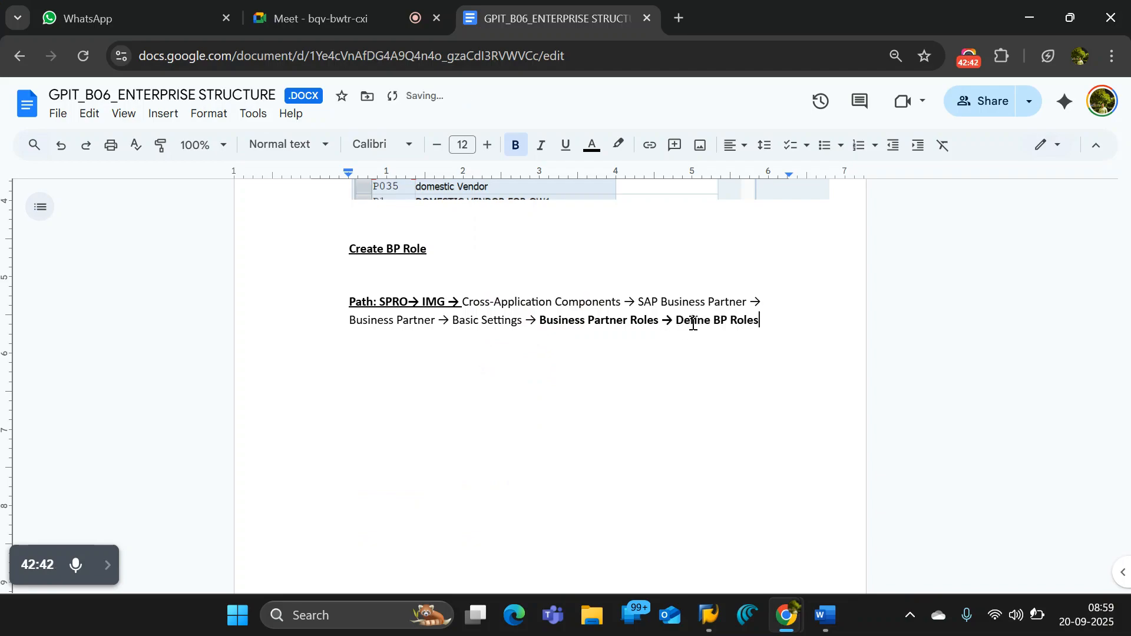
key("Return")
key("Return")
- Open the Define BP Roles activity in SAP, position the list at FLVN00 and select the FLVN00 and FLVN01 roles
key("alt+Tab")
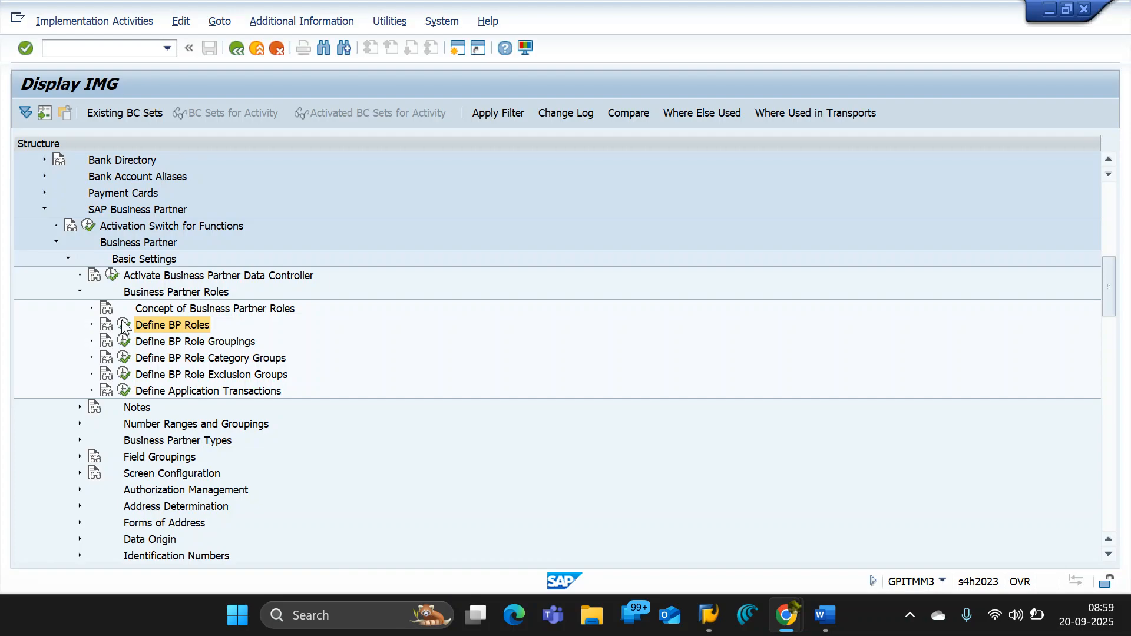
left_click(122, 323)
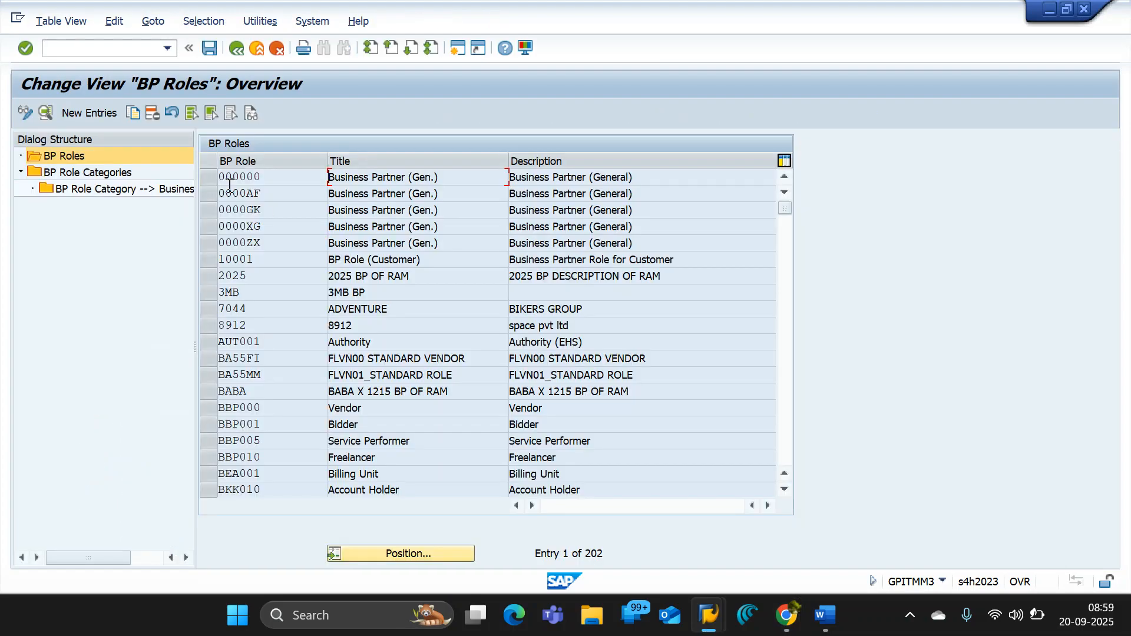
left_click(374, 556)
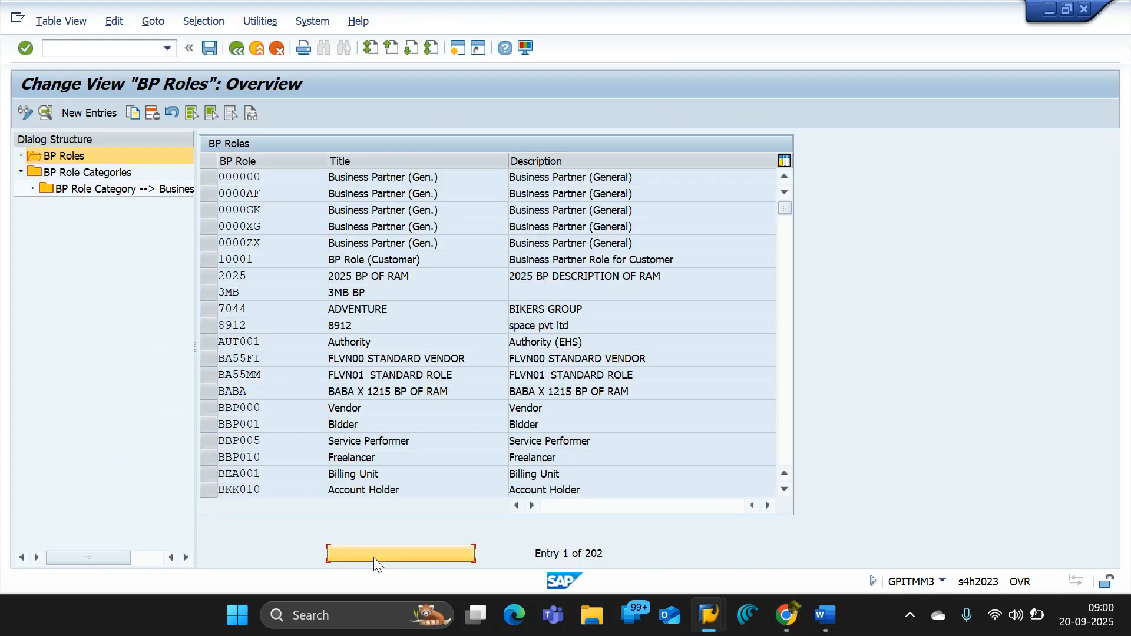
type("FLVN00")
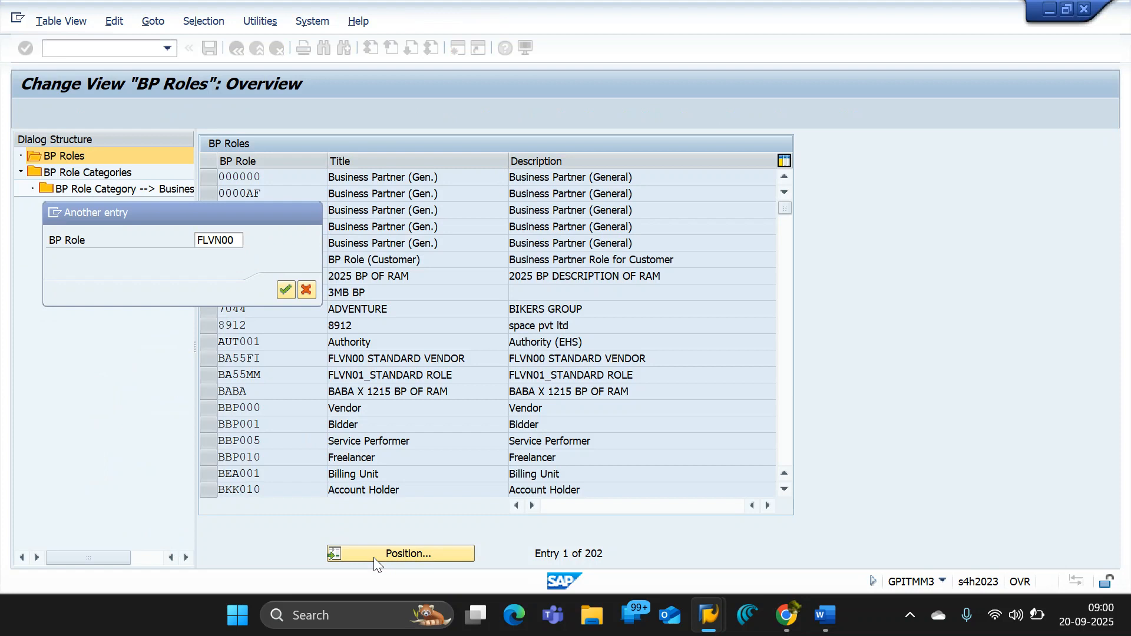
key("Return")
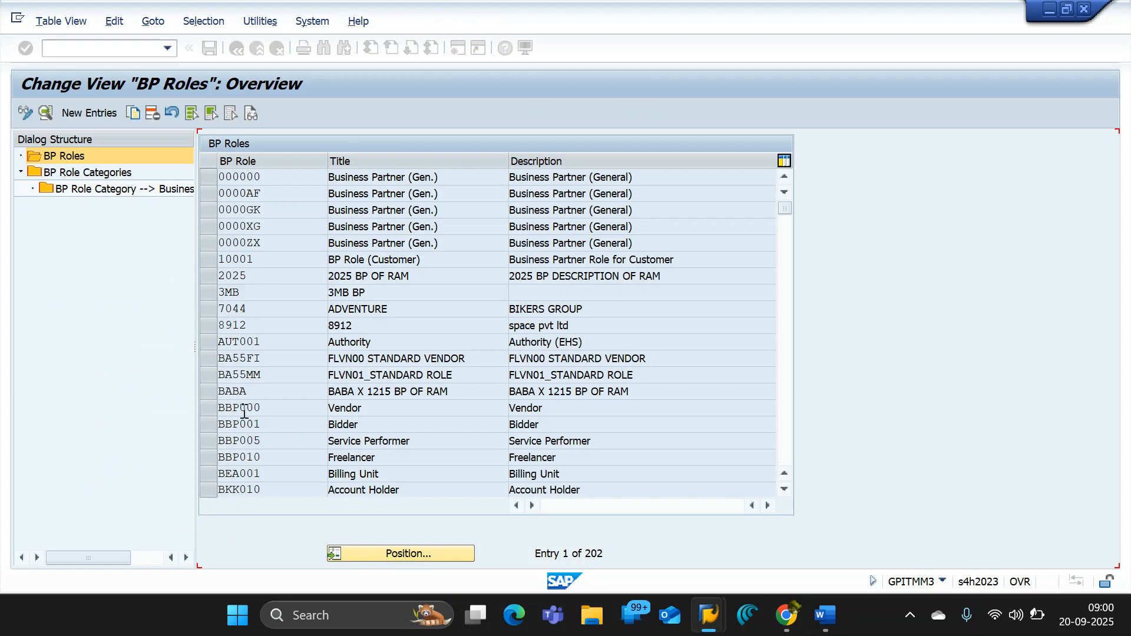
left_click(214, 183)
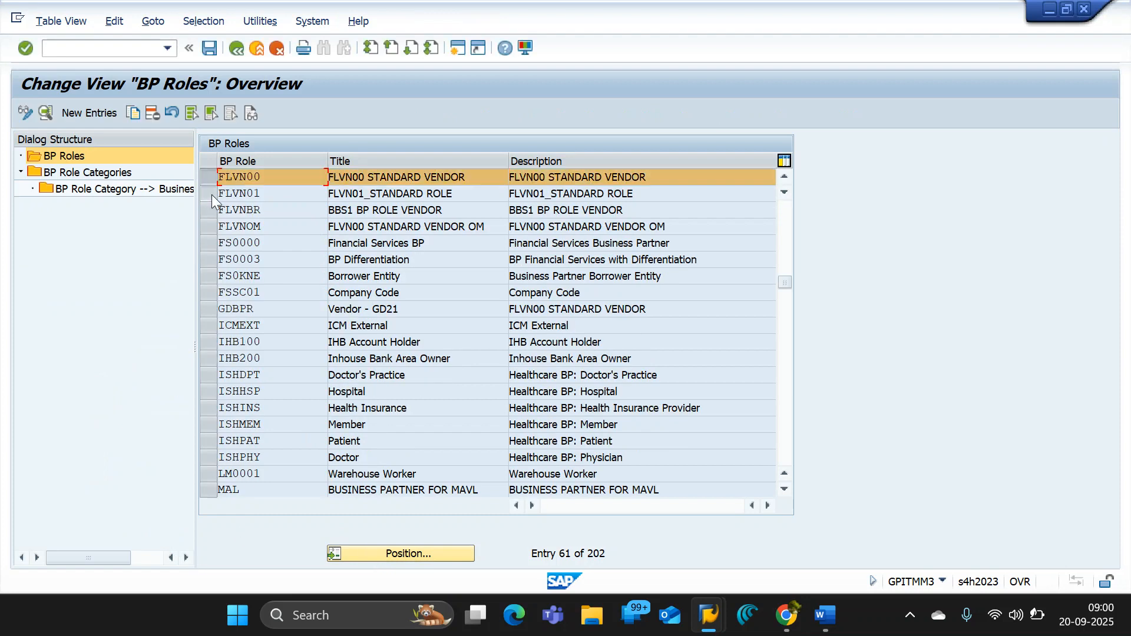
left_click(211, 195)
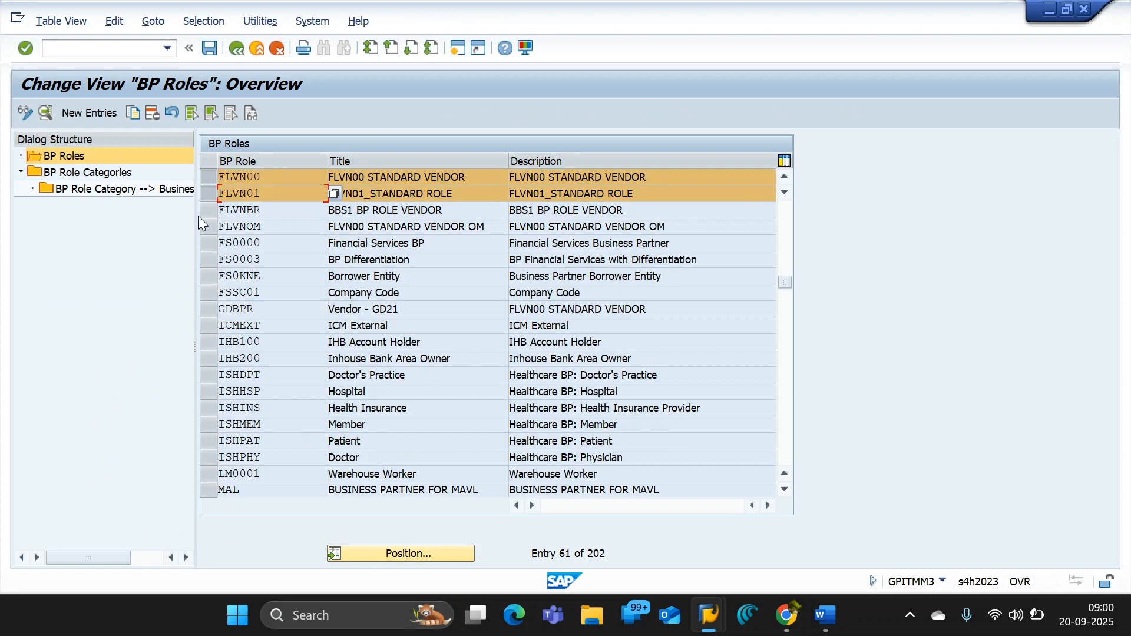
- Capture the upper part of the BP Roles overview with the selected rows, and paste the screenshot below the path in Google Docs
left_click(135, 189)
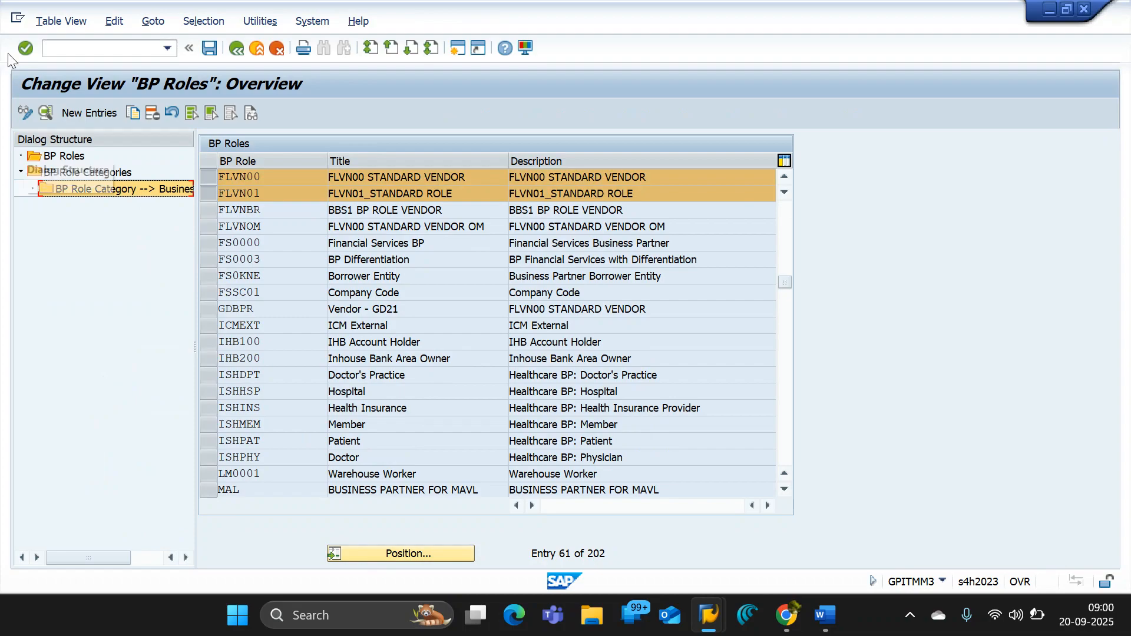
key("super+shift+s")
left_click_drag(1, 61, 815, 232)
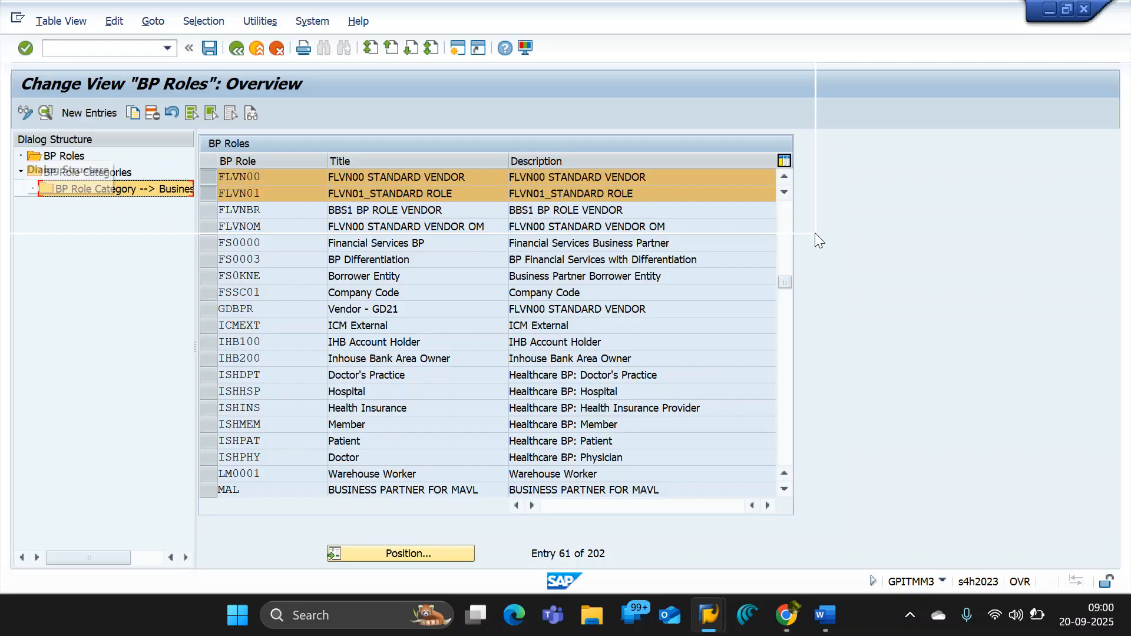
key("alt+Tab")
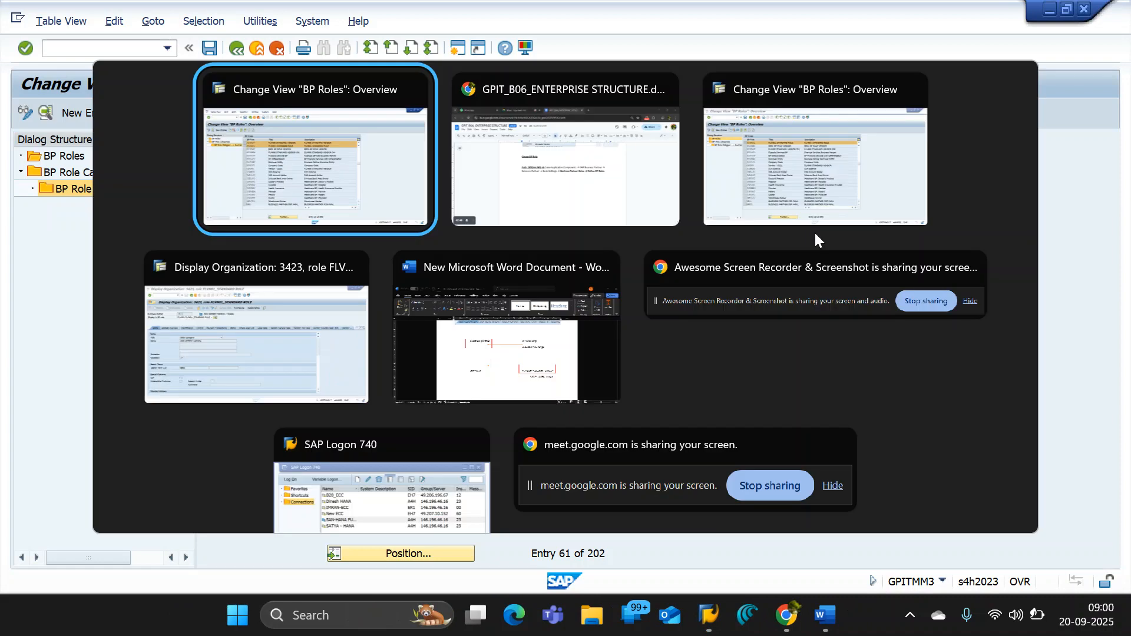
left_click_drag(419, 379, 396, 363)
key("ctrl+v")
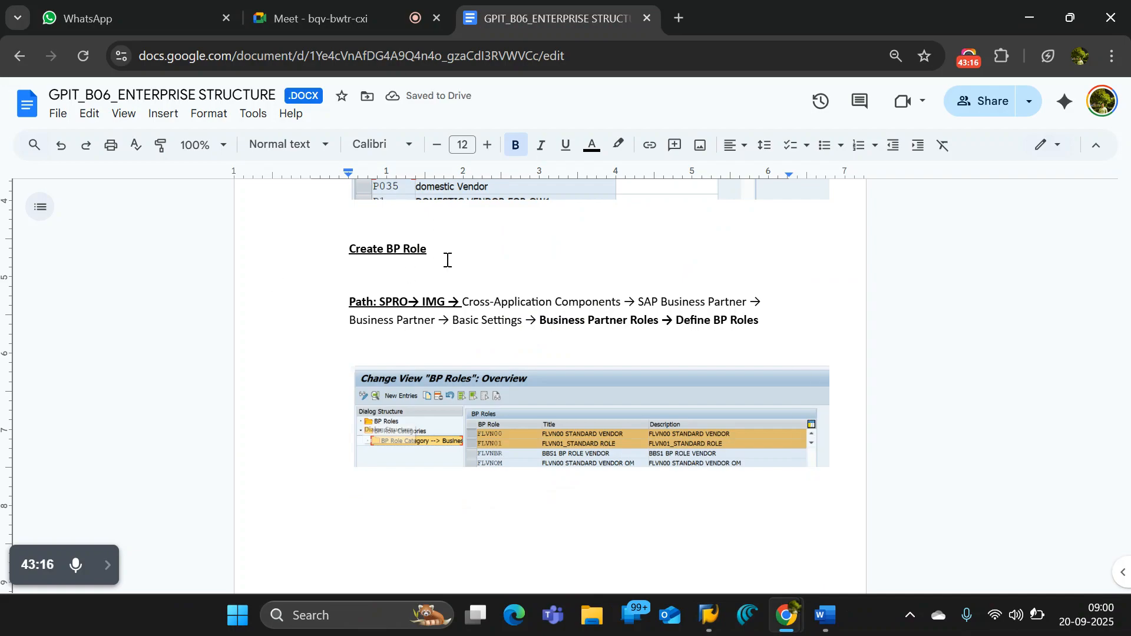
scroll(448, 260, "up", 10)
scroll(448, 260, "down", 3)
scroll(447, 260, "up", 6)
scroll(447, 260, "up", 12)
scroll(445, 262, "down", 5)
scroll(446, 263, "down", 15)
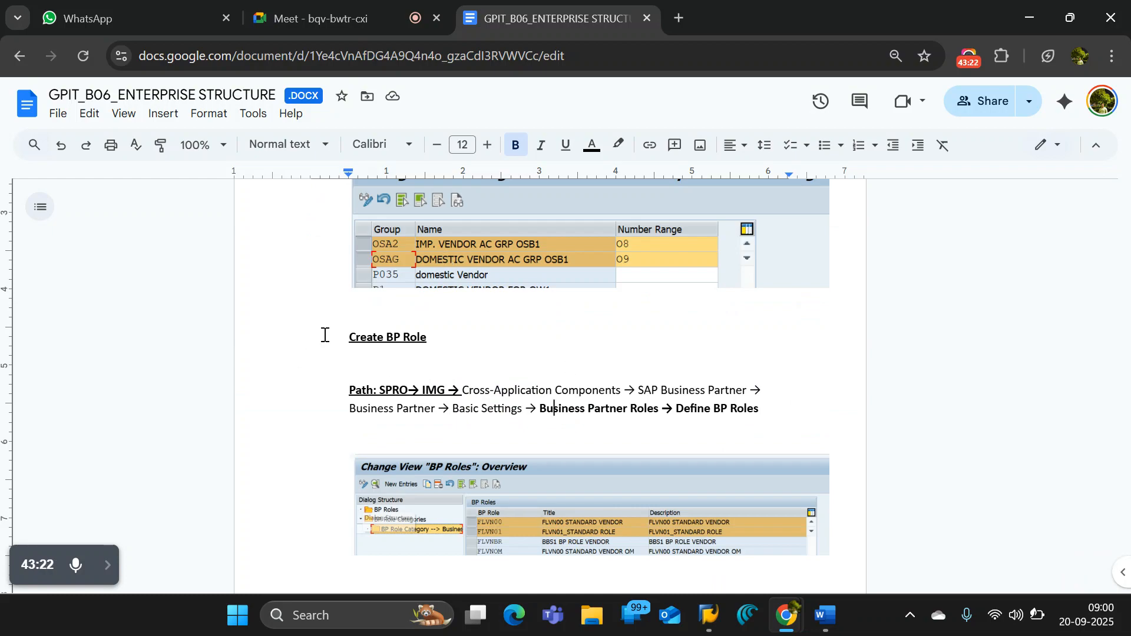
left_click(343, 337)
left_click(881, 510)
- Add the heading text "BP GROUP" below the BP Roles screenshot
scroll(881, 510, "down", 4)
left_click(780, 349)
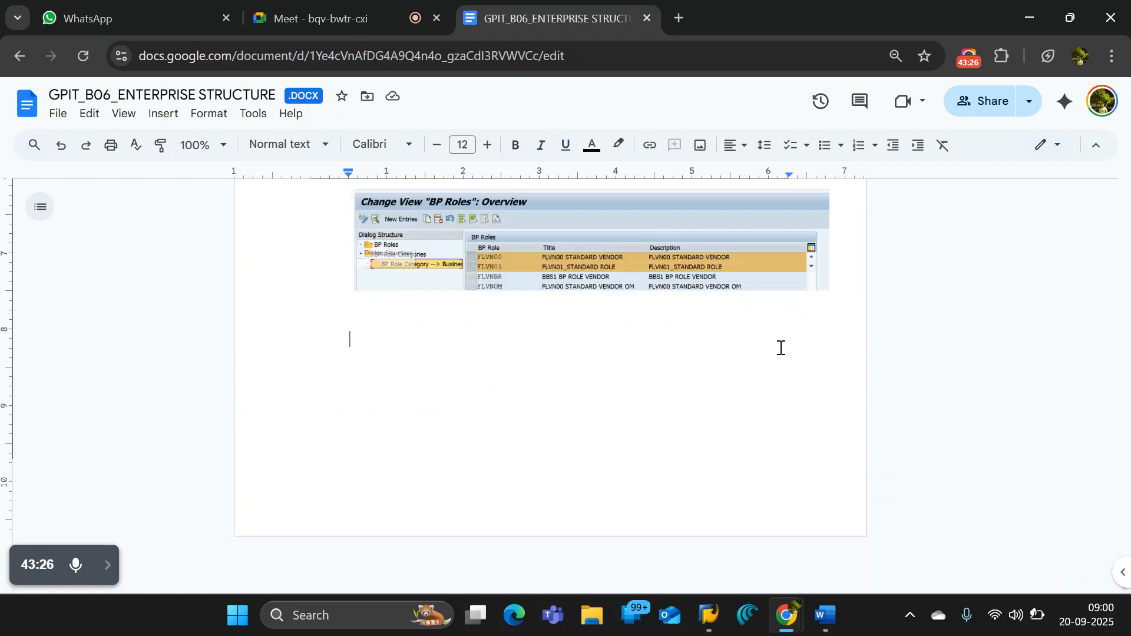
type("BP")
key("BackSpace")
type("GROUP")
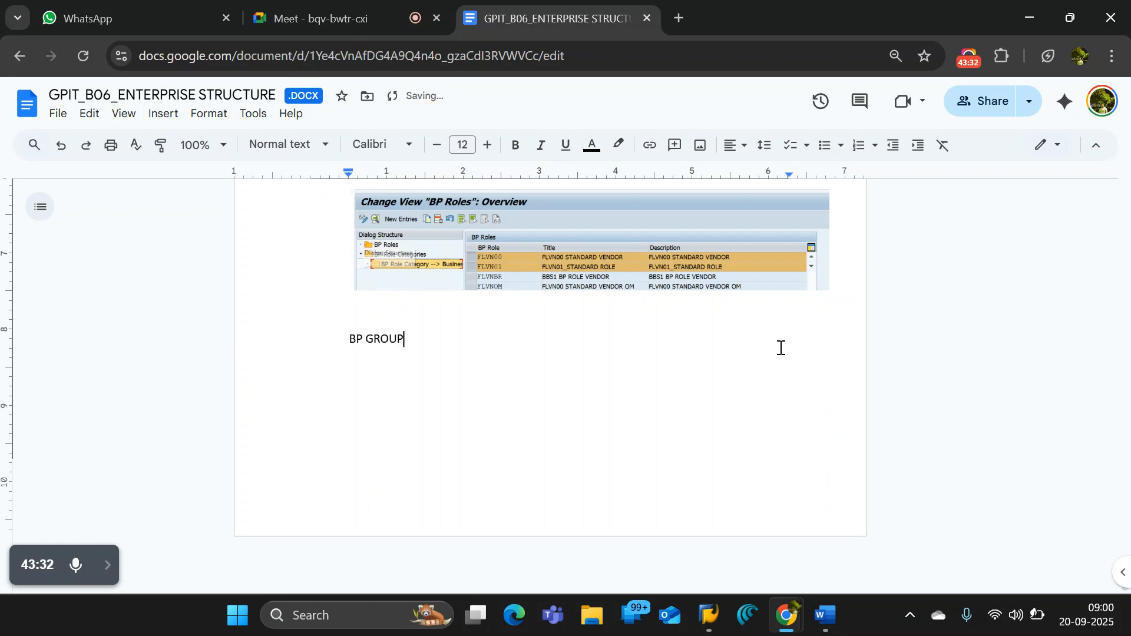
- Make the "BP GROUP" heading bold and underlined, and add empty lines below it
key("ctrl+shift+Left")
key("ctrl+shift+Left")
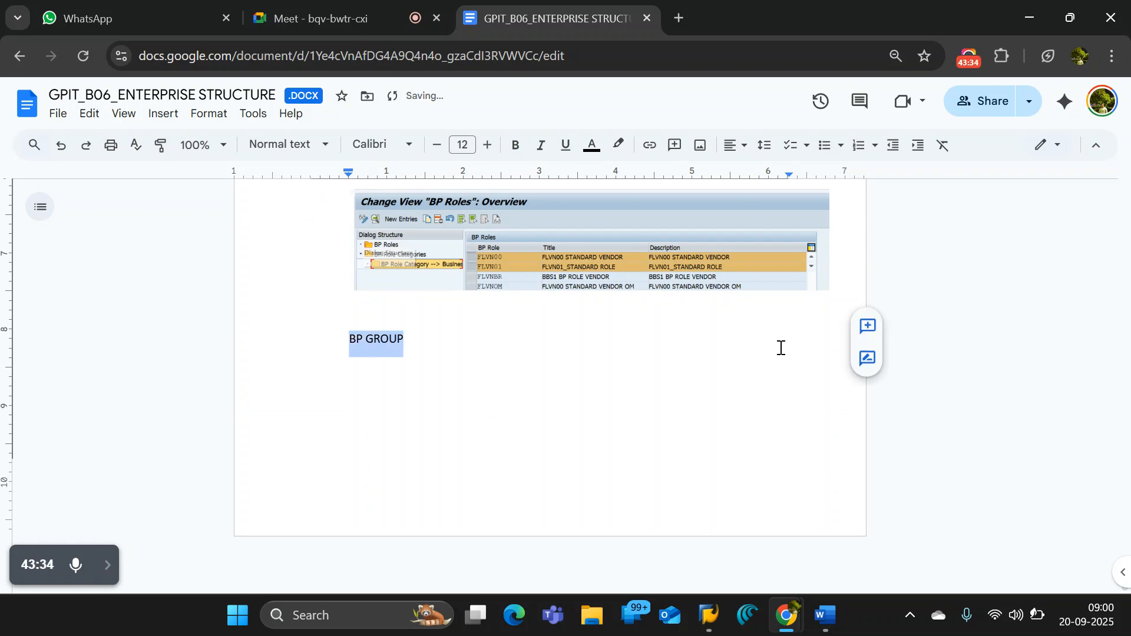
key("ctrl+shift+b")
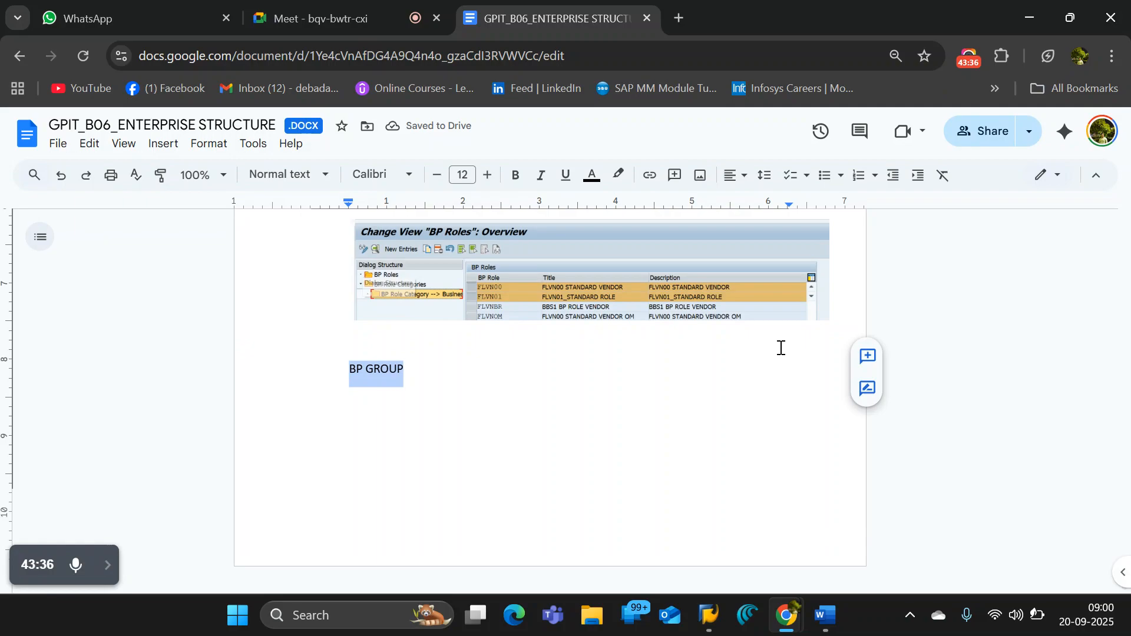
left_click(403, 371)
left_click_drag(404, 371, 354, 370)
key("ctrl+b")
key("ctrl+u")
left_click(435, 376)
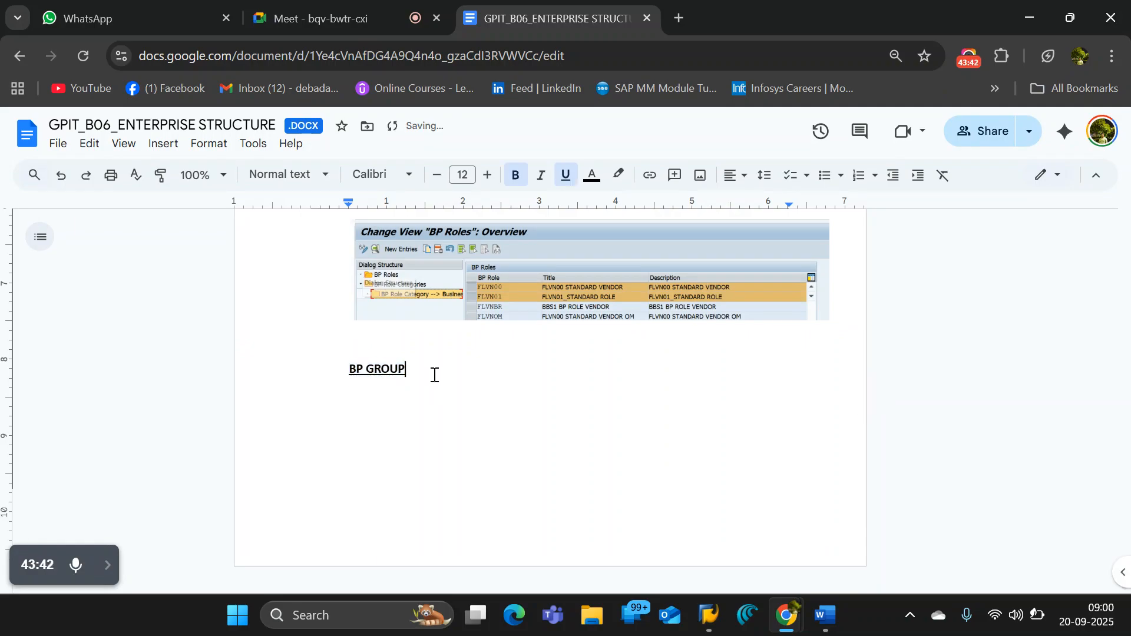
key("Return")
key("Return")
- Return to the implementation guide in SAP and copy the activity name "Define BP Role Groupings"
key("alt+Tab")
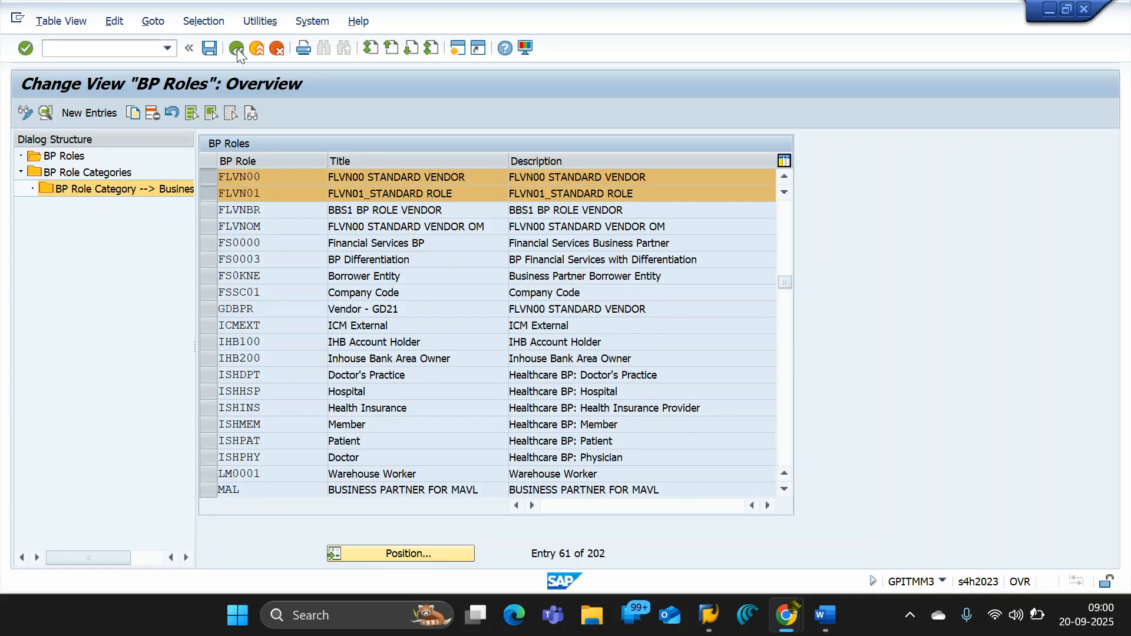
left_click(235, 50)
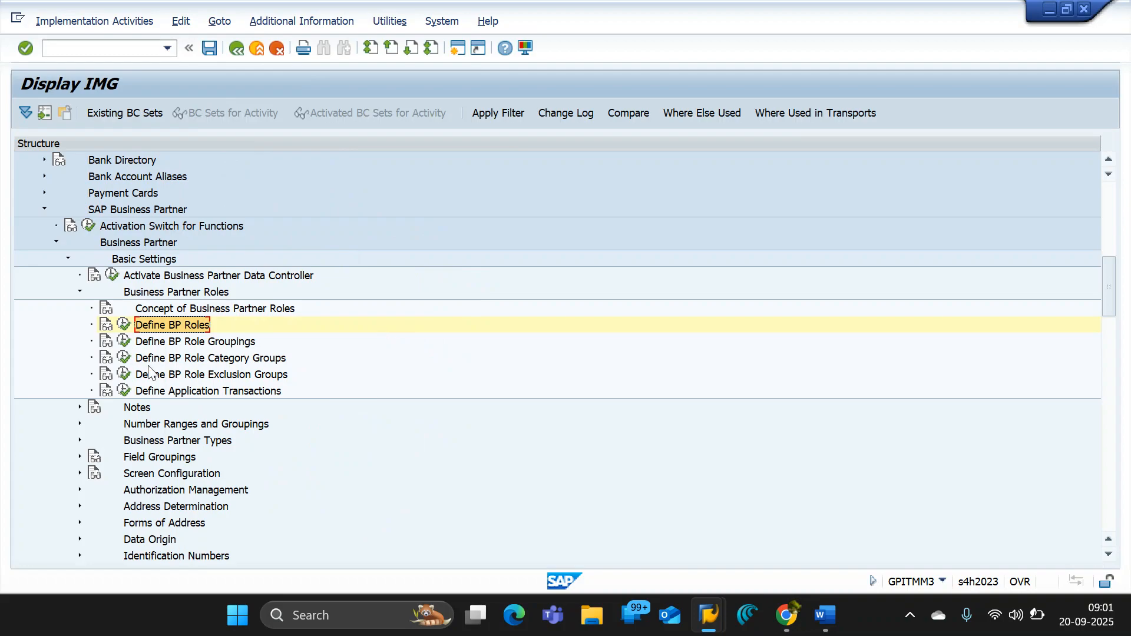
left_click(196, 346)
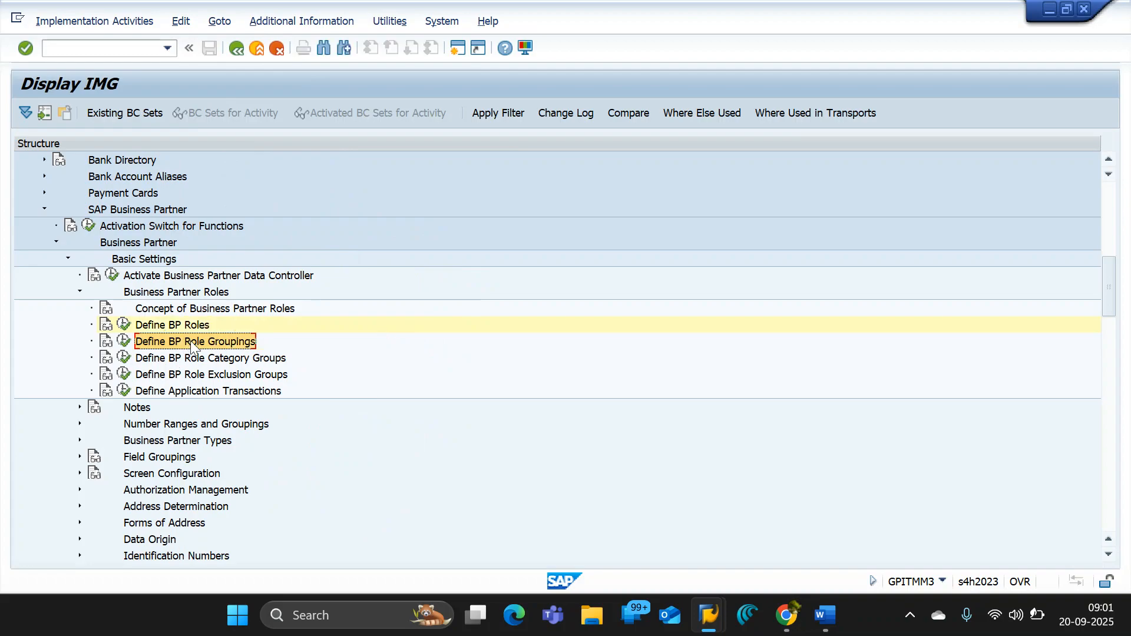
key("alt+Tab")
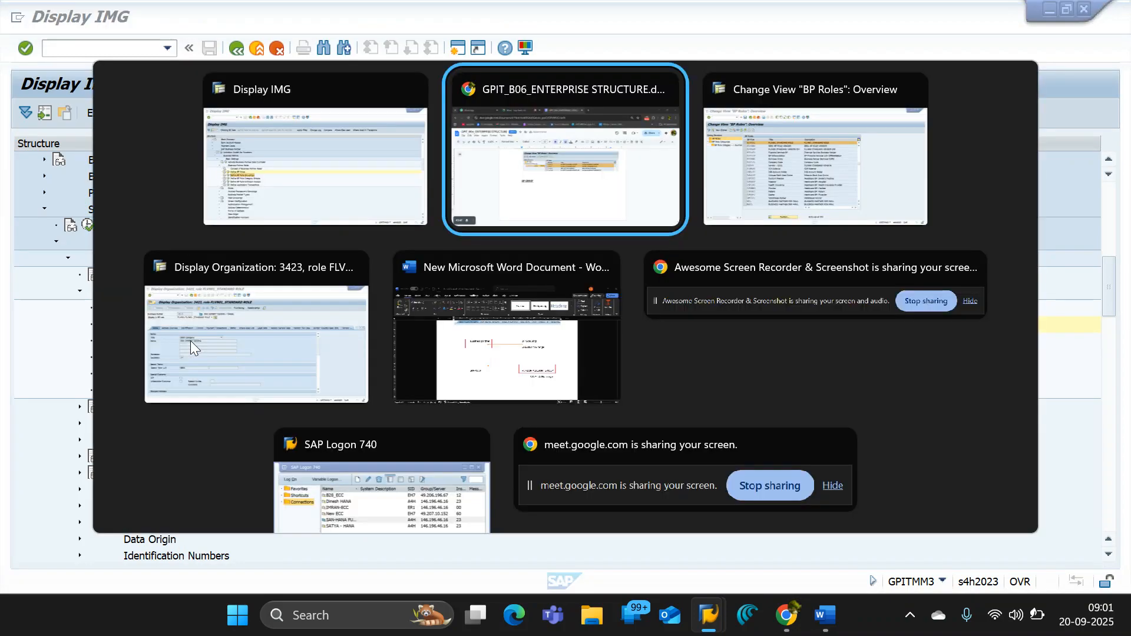
- Copy the documented path up to "Business Partner Roles →" in Google Docs and paste it on a line under the "BP GROUP" heading
scroll(448, 377, "up", 3)
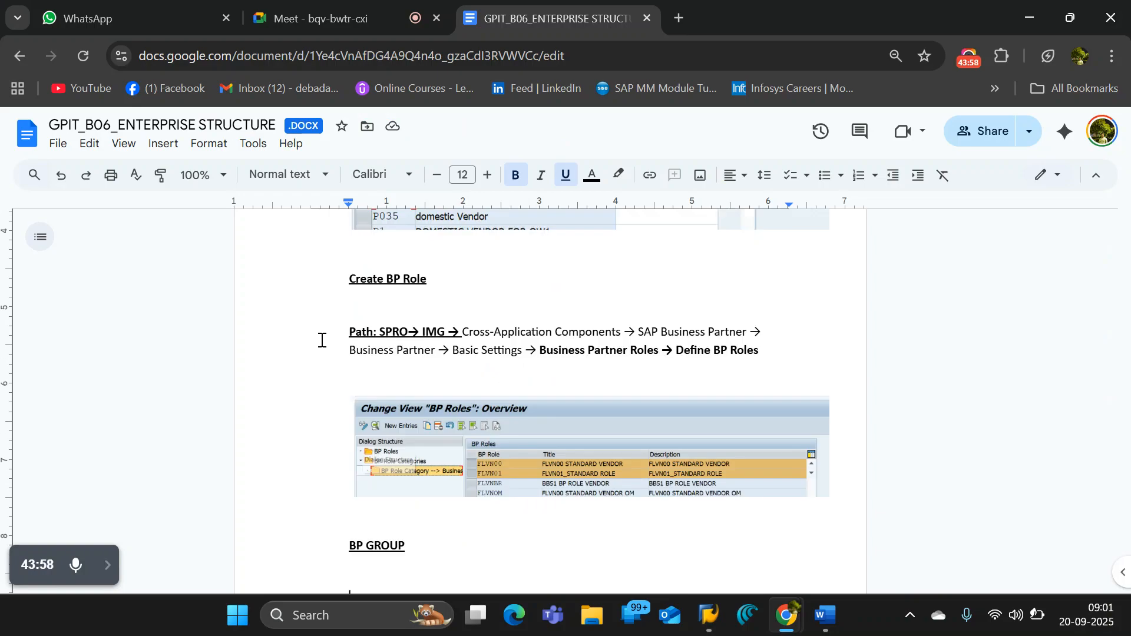
left_click_drag(348, 330, 674, 357)
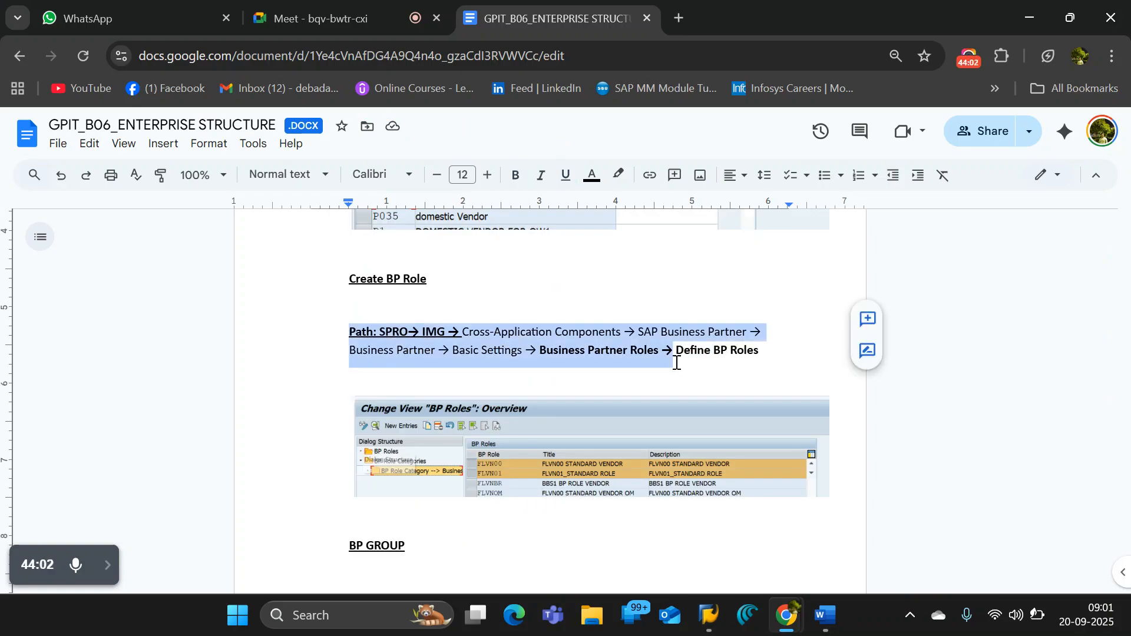
left_click(469, 545)
scroll(448, 524, "down", 3)
key("Return")
key("ctrl+v")
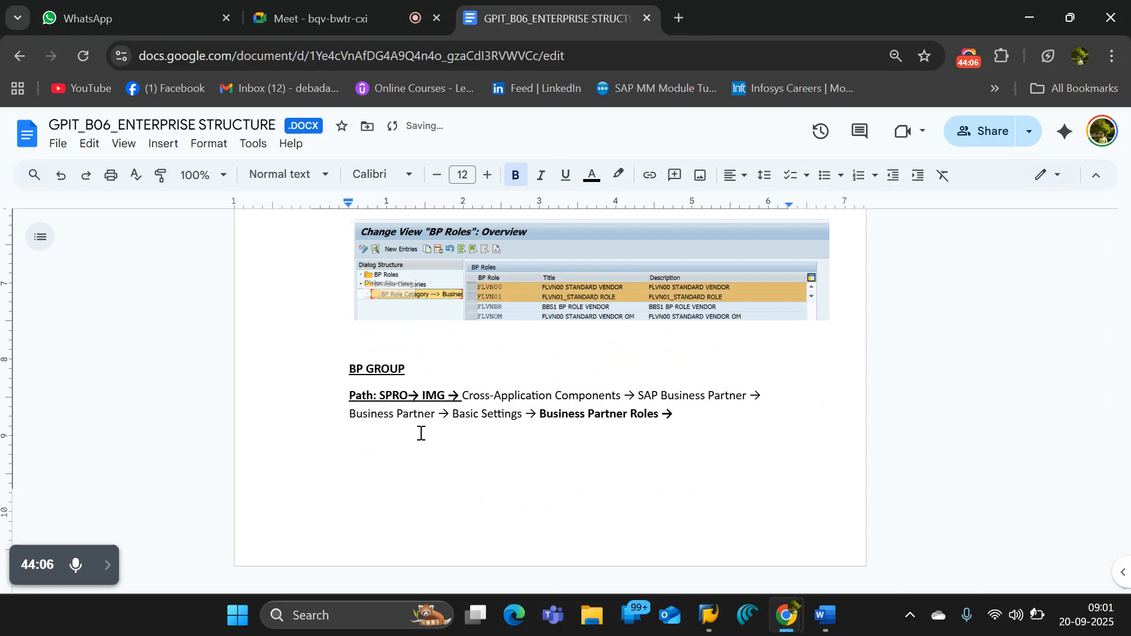
- Copy "Define BP Role Groupings" from the SAP implementation guide, append it to the BP GROUP path in Google Docs, and return to SAP
key("alt+Tab")
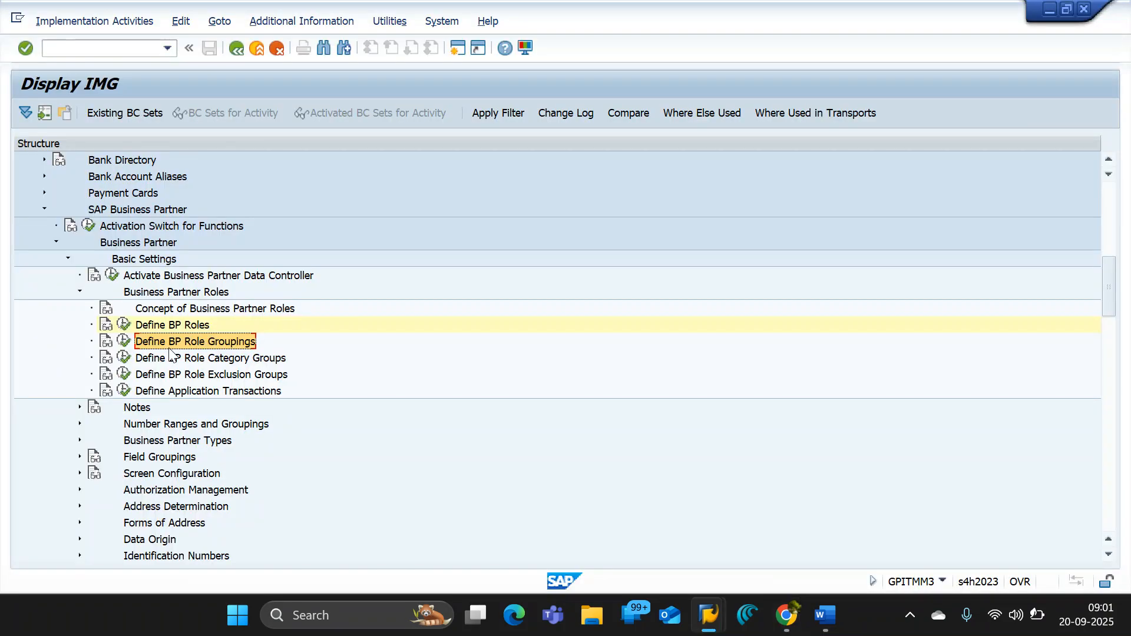
key("alt+Tab")
key("ctrl+v")
key("alt+Tab")
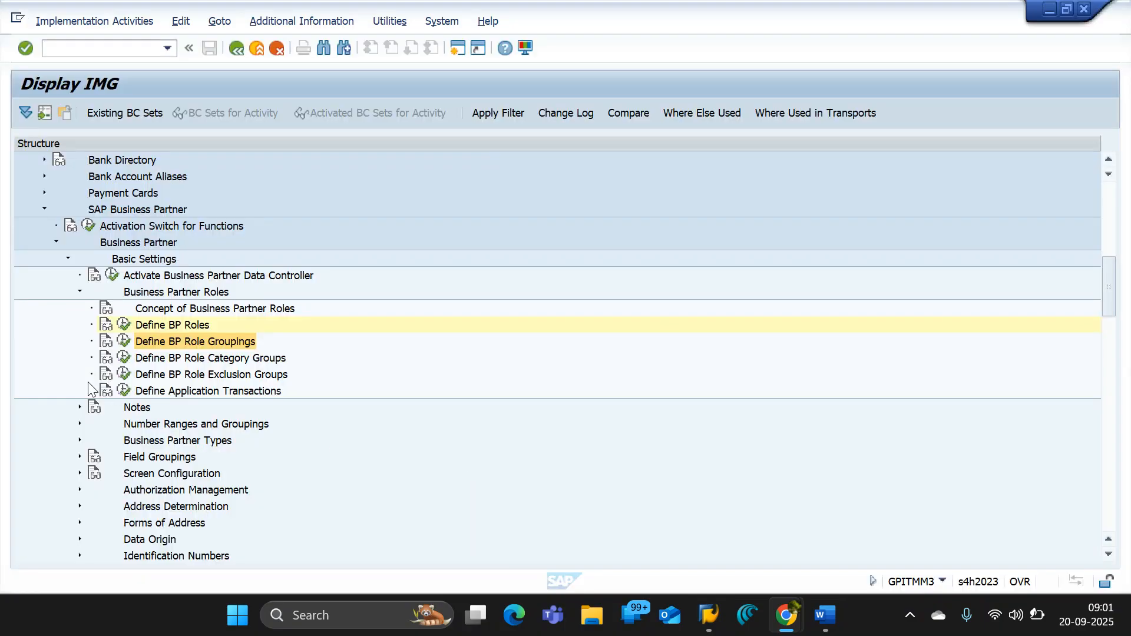
- Open the Define BP Role Groupings activity and start a new entry with the role grouping OSBG01
left_click(123, 341)
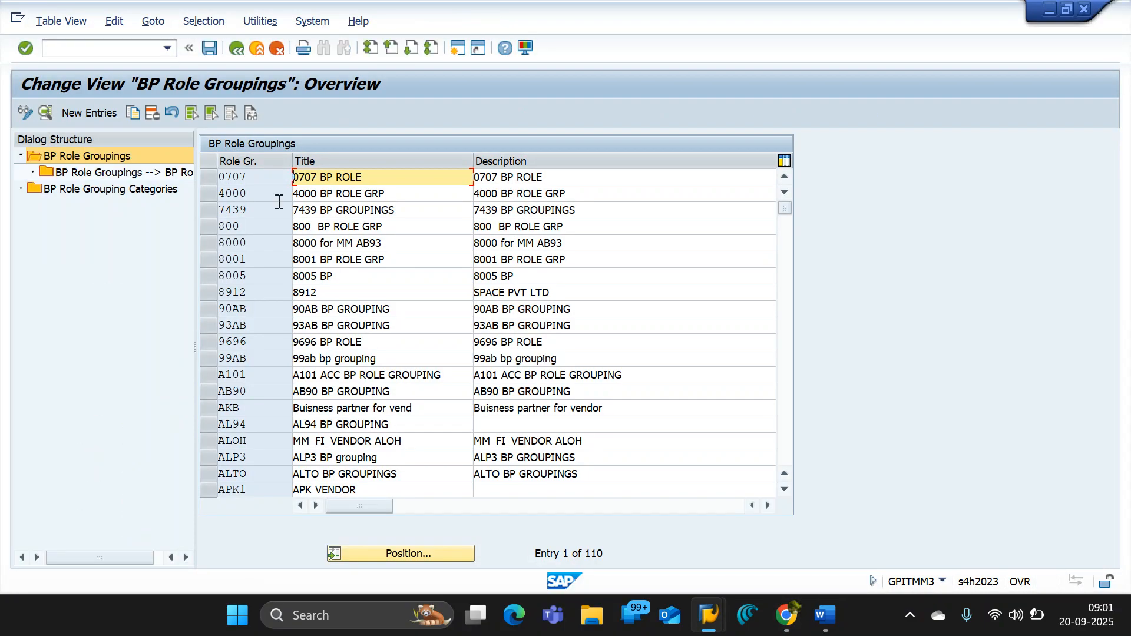
left_click(85, 112)
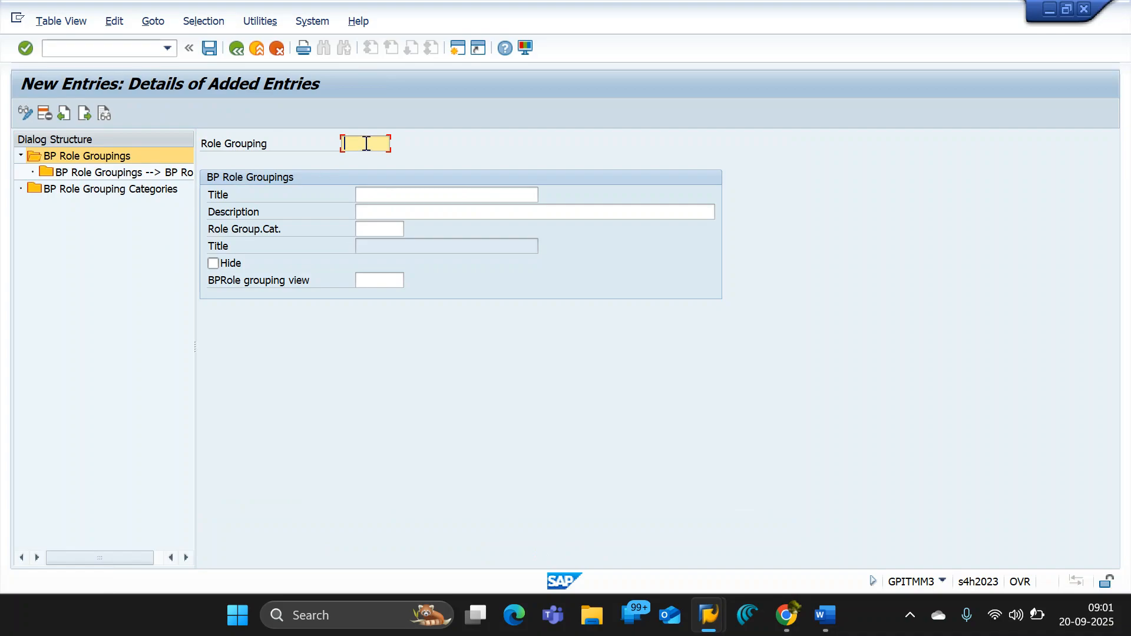
type("0")
type("S")
type("BG")
type("01")
- Enter "DOM. GP GROUPING FOR OSB1" as the description of role grouping OSBG01
left_click(376, 195)
left_click(383, 212)
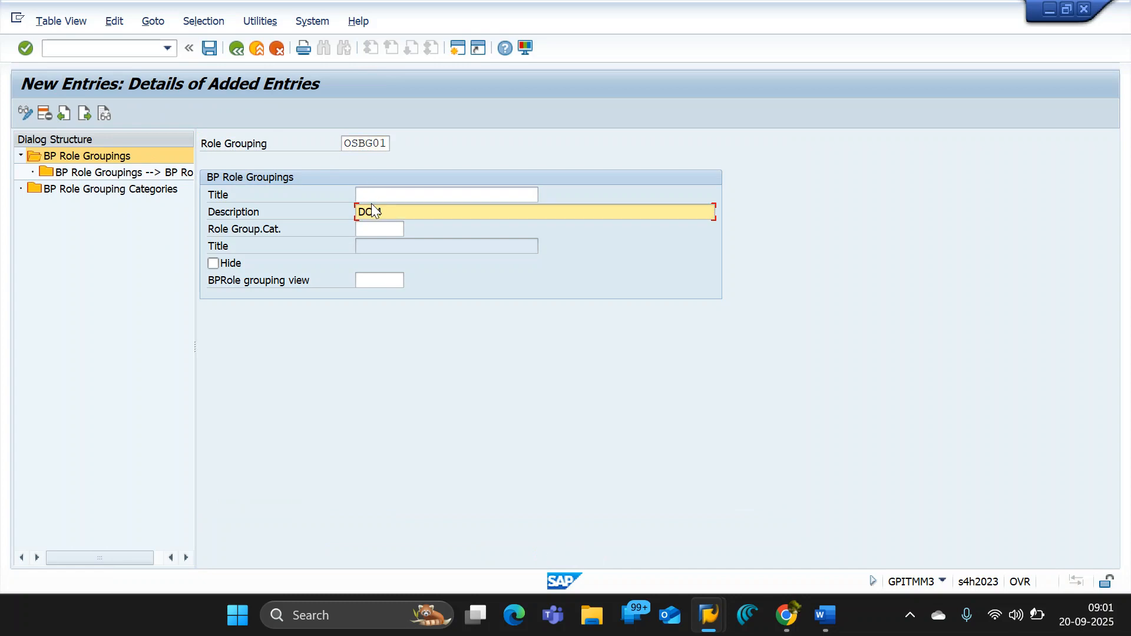
type("DC1. GP GROUPING FOR OSB1")
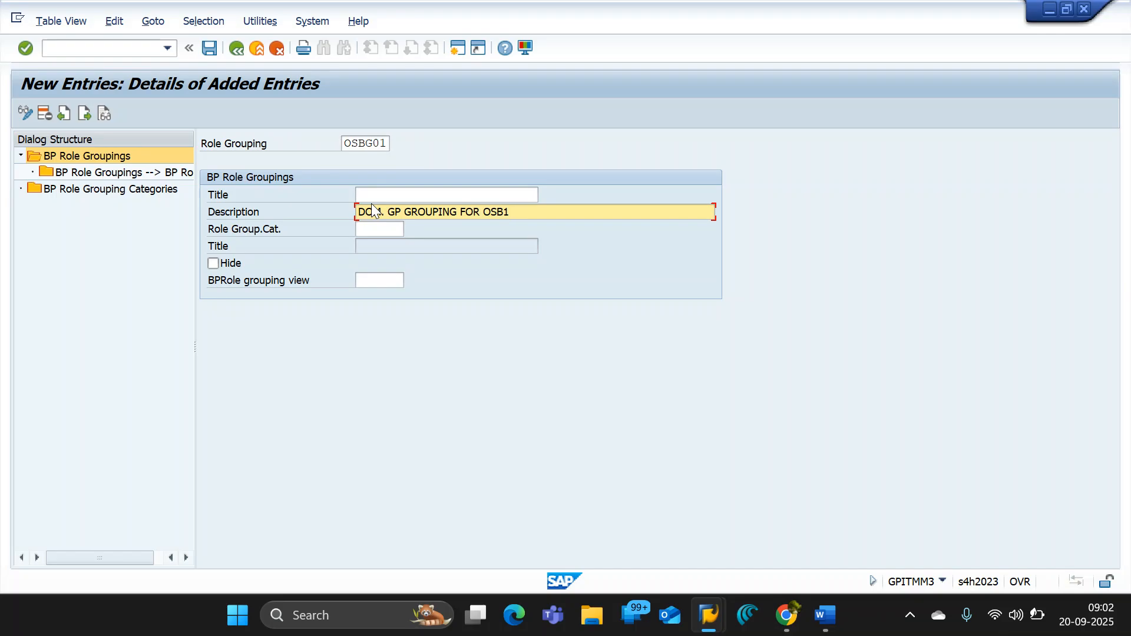
key("Return")
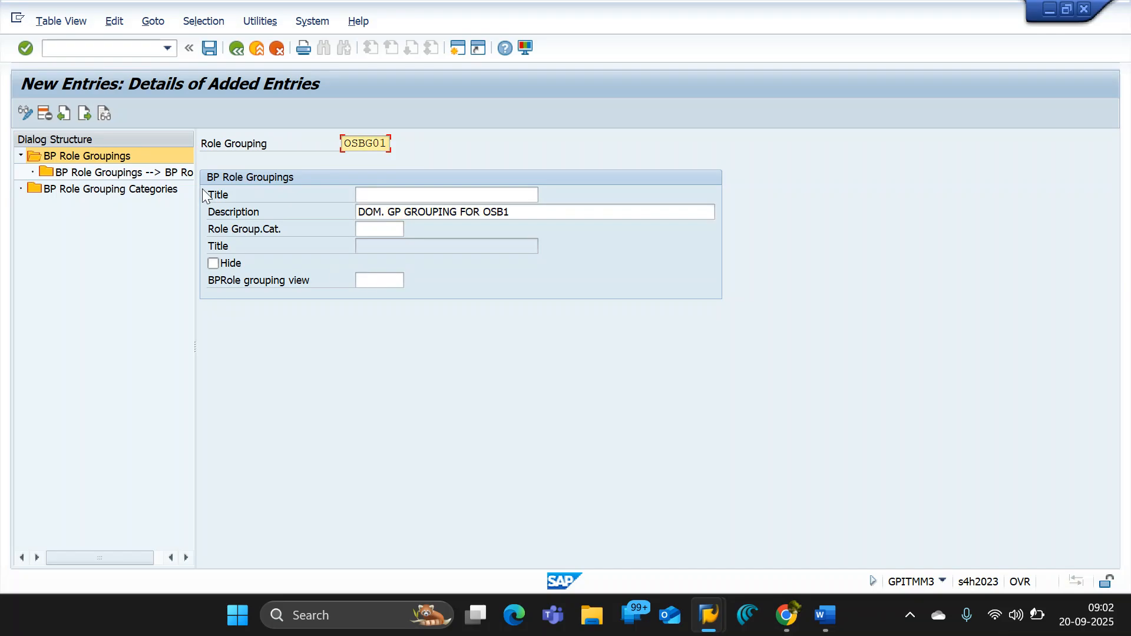
- Open the BP roles assignment of role grouping OSBG01 and add a new entry for BP role FLVN00
double_click(158, 171)
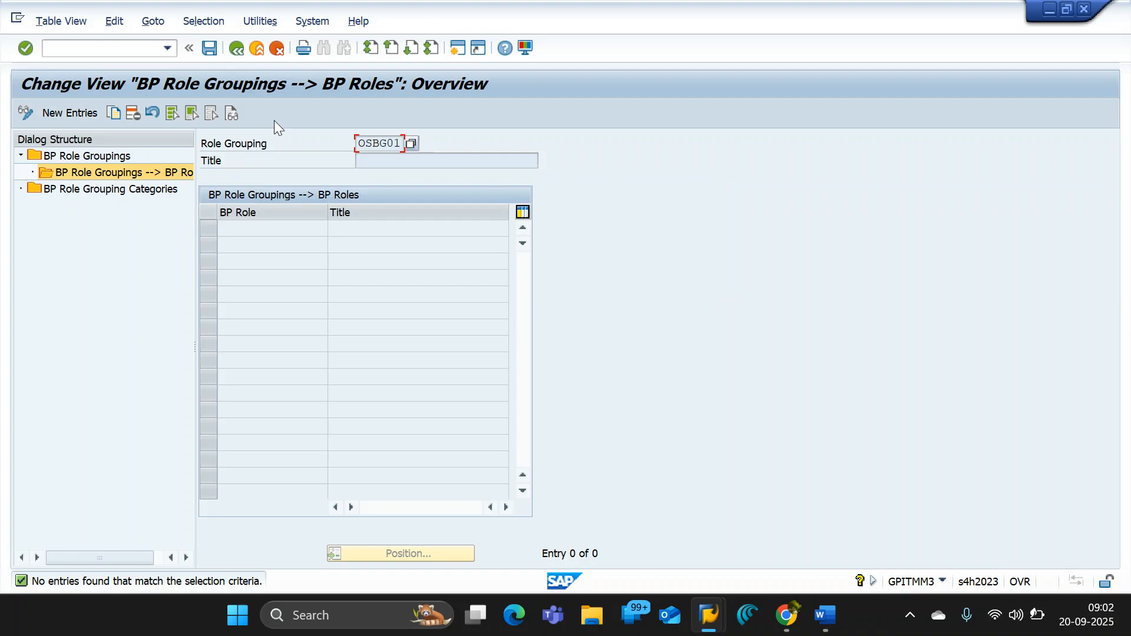
left_click_drag(359, 143, 434, 144)
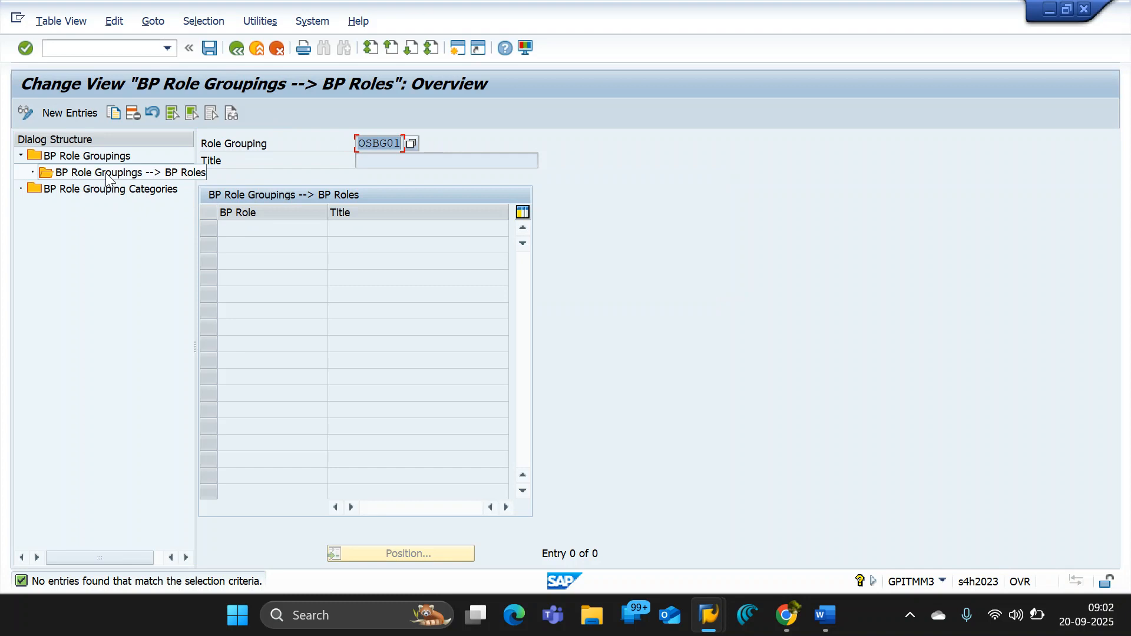
left_click(60, 118)
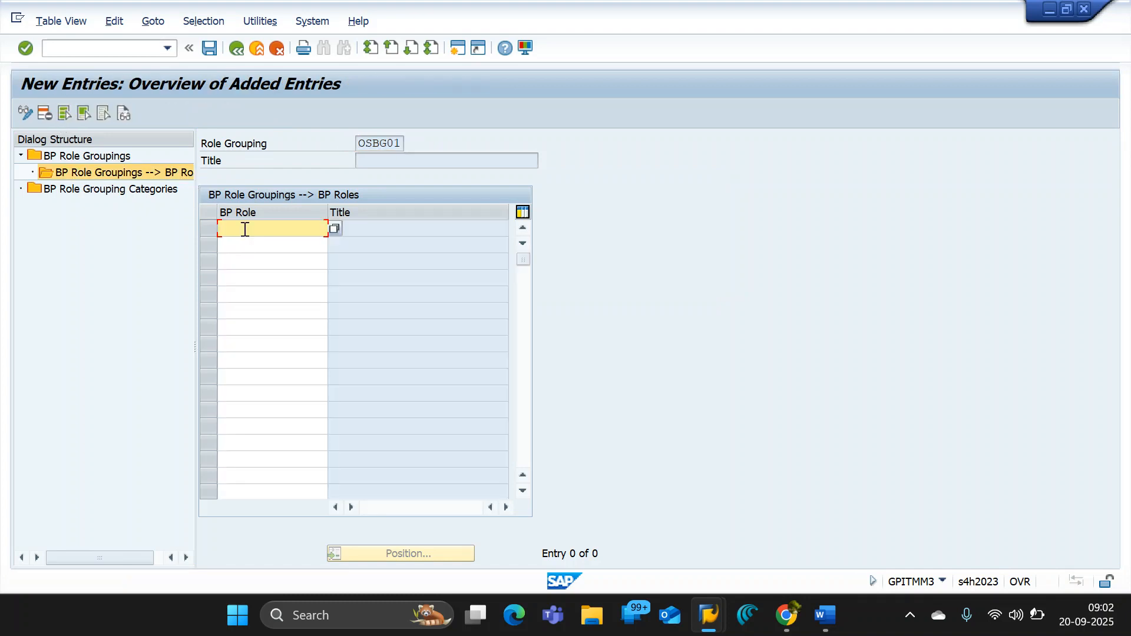
type("FLVN00")
key("Return")
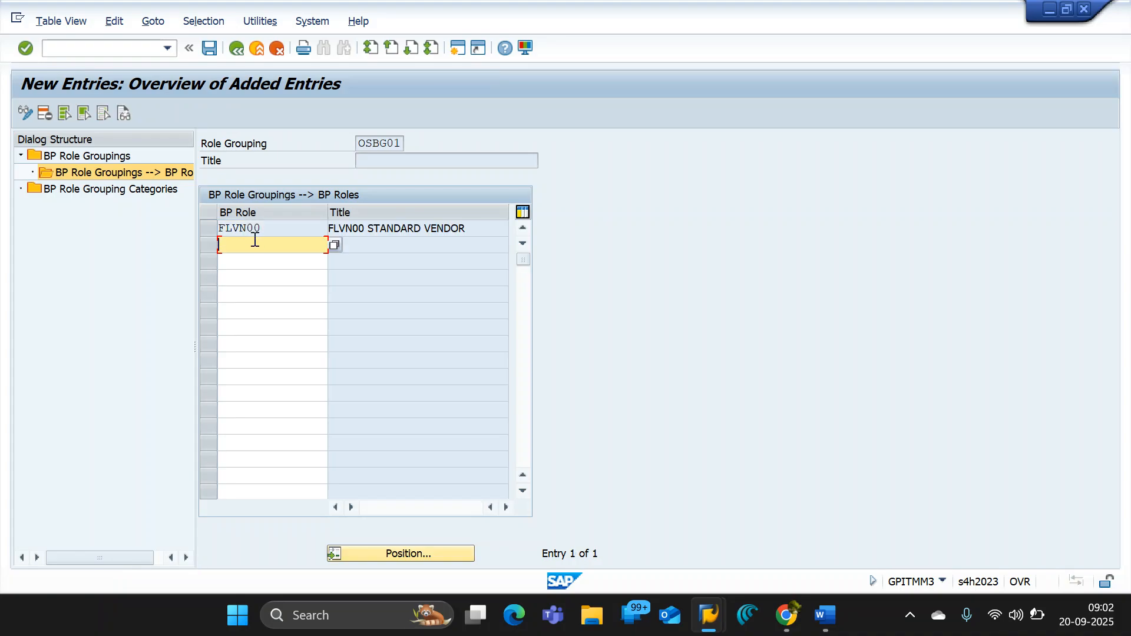
- Add BP role FLVN01 to role grouping OSBG01 and capture a screenshot of the entries
type("FL")
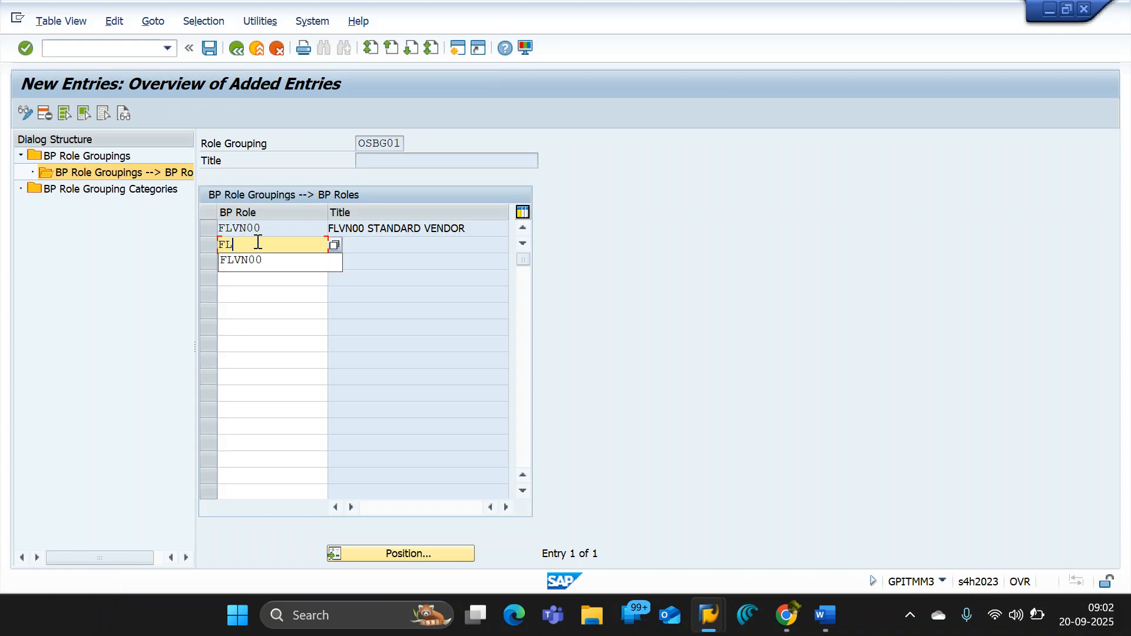
type("VN01")
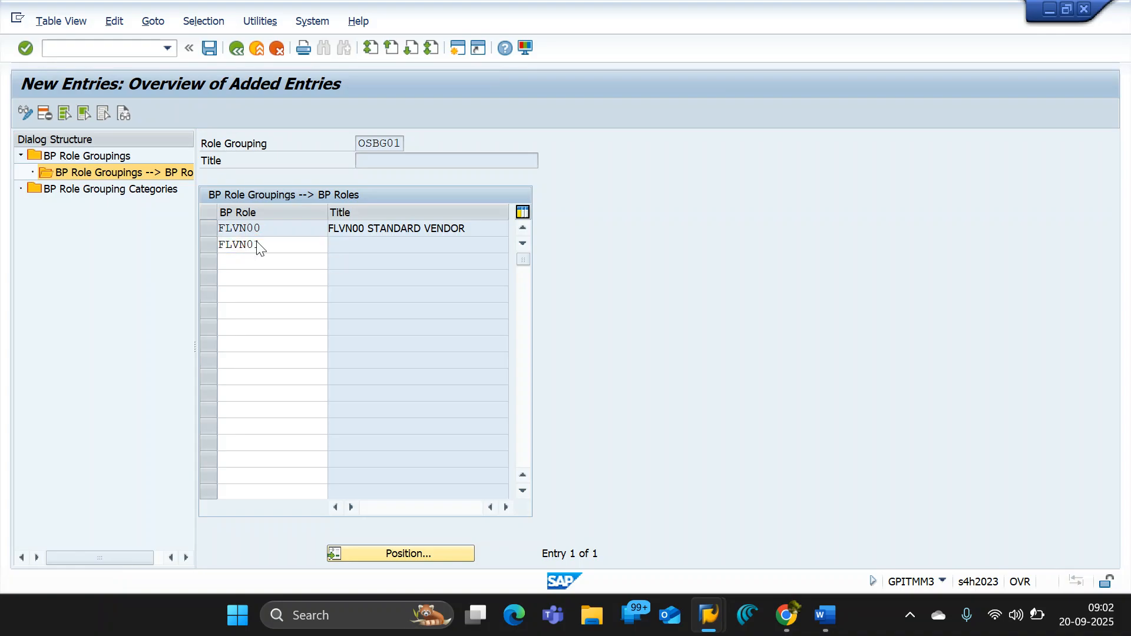
key("Return")
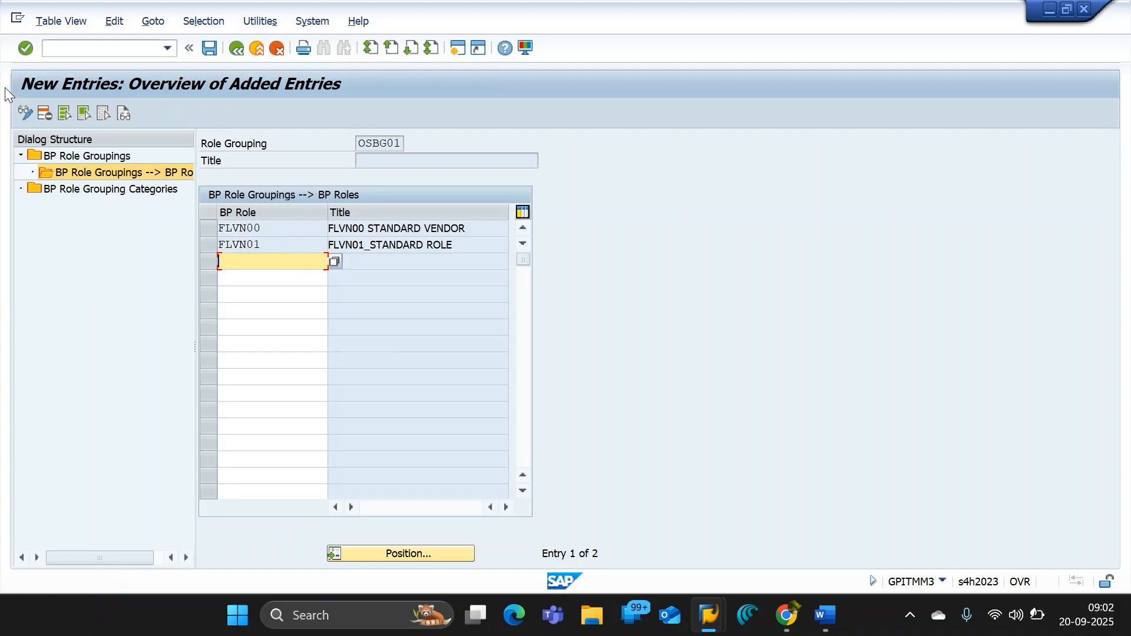
key("super+shift+s")
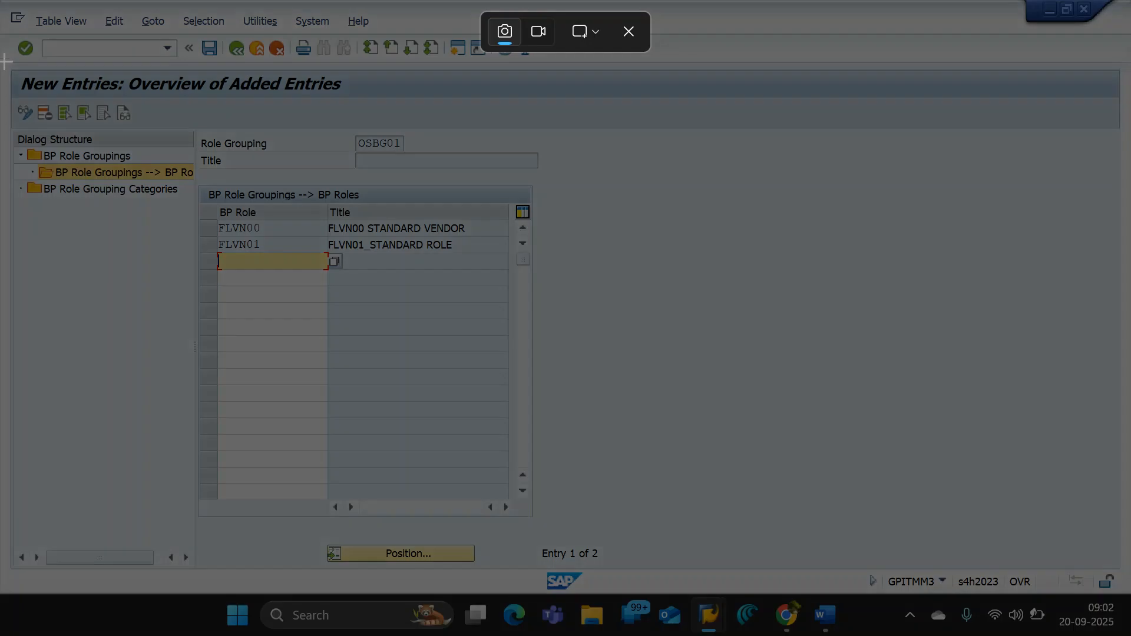
left_click_drag(3, 60, 576, 284)
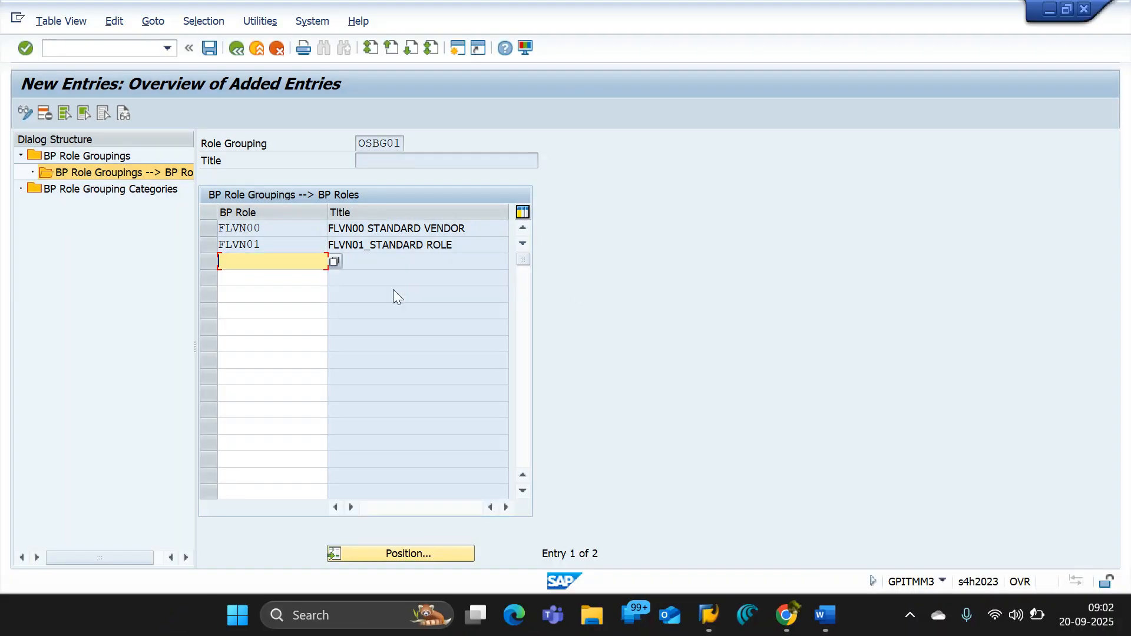
- Delete the FLVN01 row from the BP roles assigned to role grouping OSBG01
left_click(208, 244)
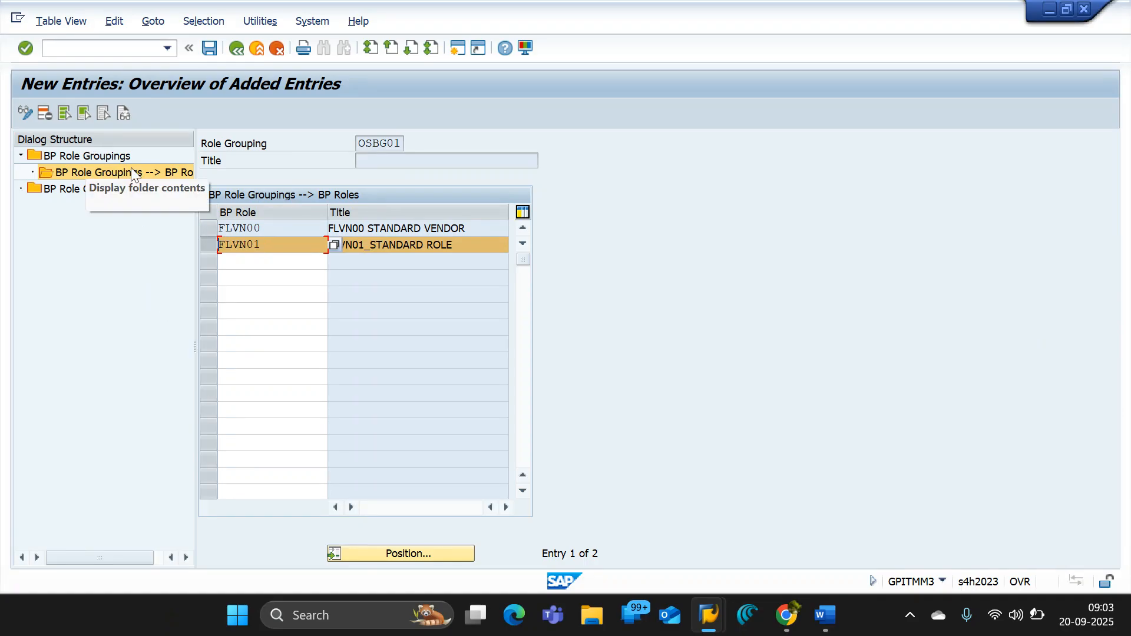
left_click(46, 113)
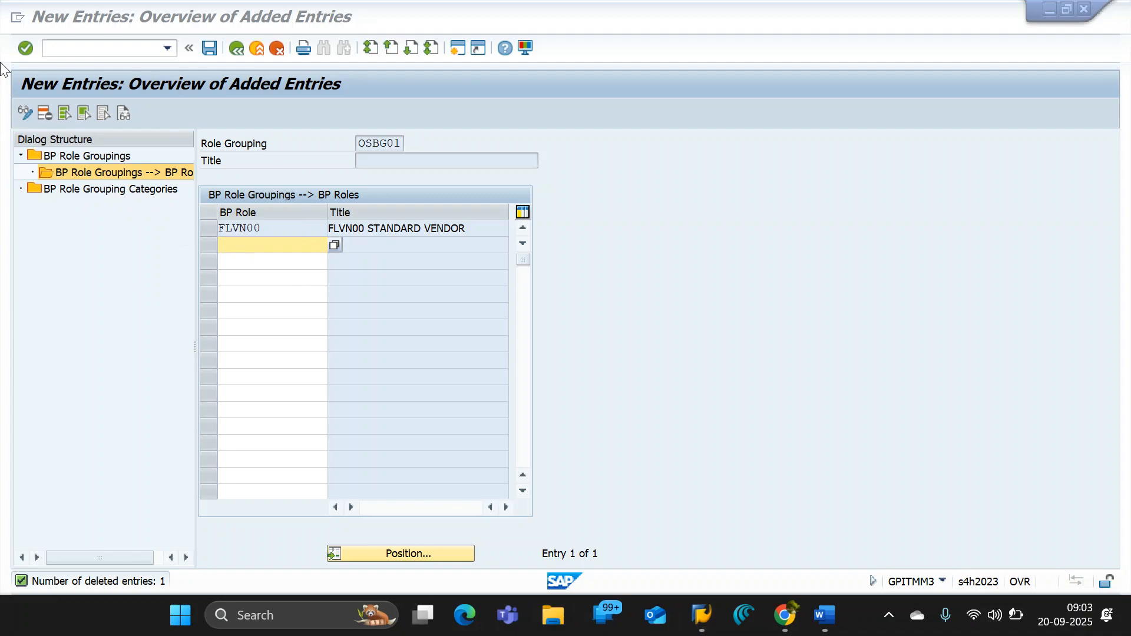
- Capture a screenshot of the role grouping's BP role entries, then save them with the proposed customizing request and leave the new entries view
key("super+shift+s")
left_click_drag(3, 62, 601, 283)
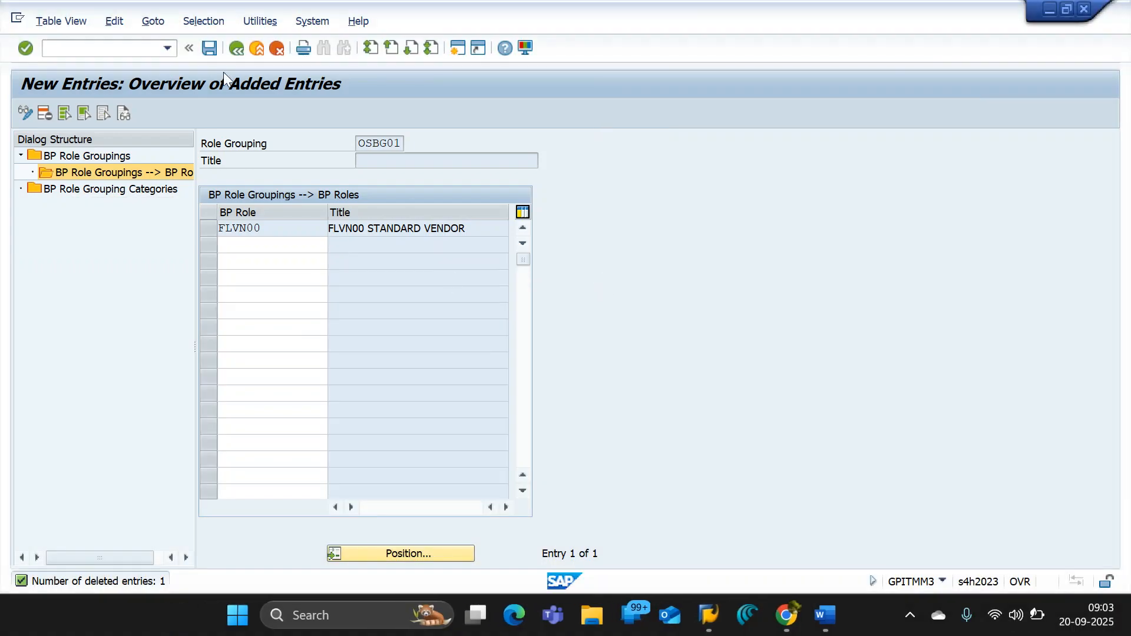
left_click(210, 48)
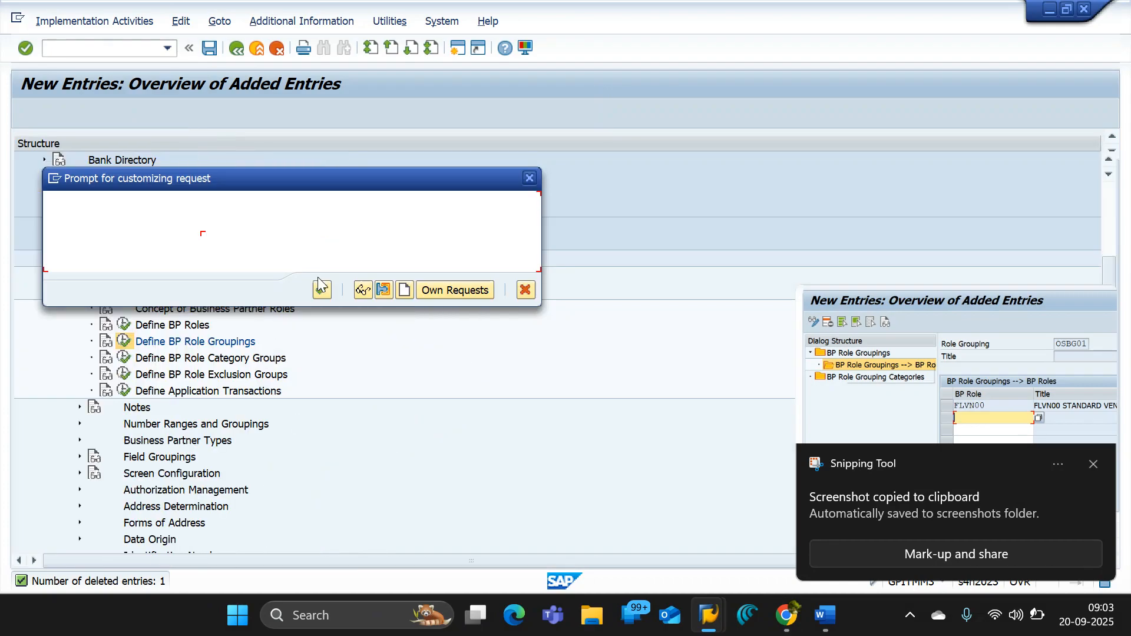
left_click(320, 290)
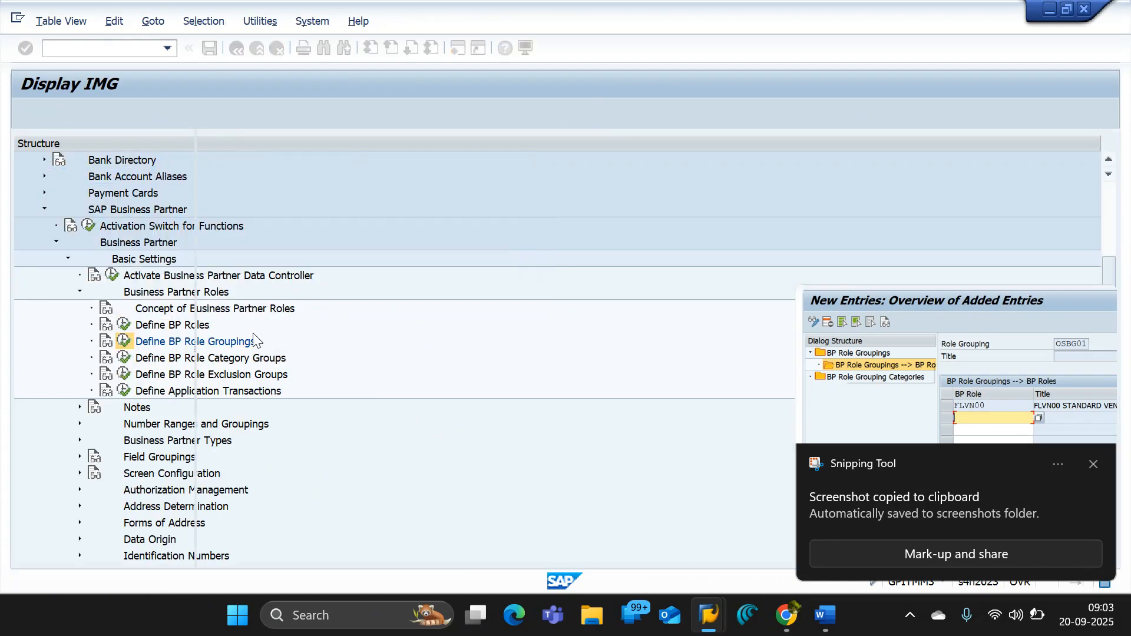
left_click(236, 49)
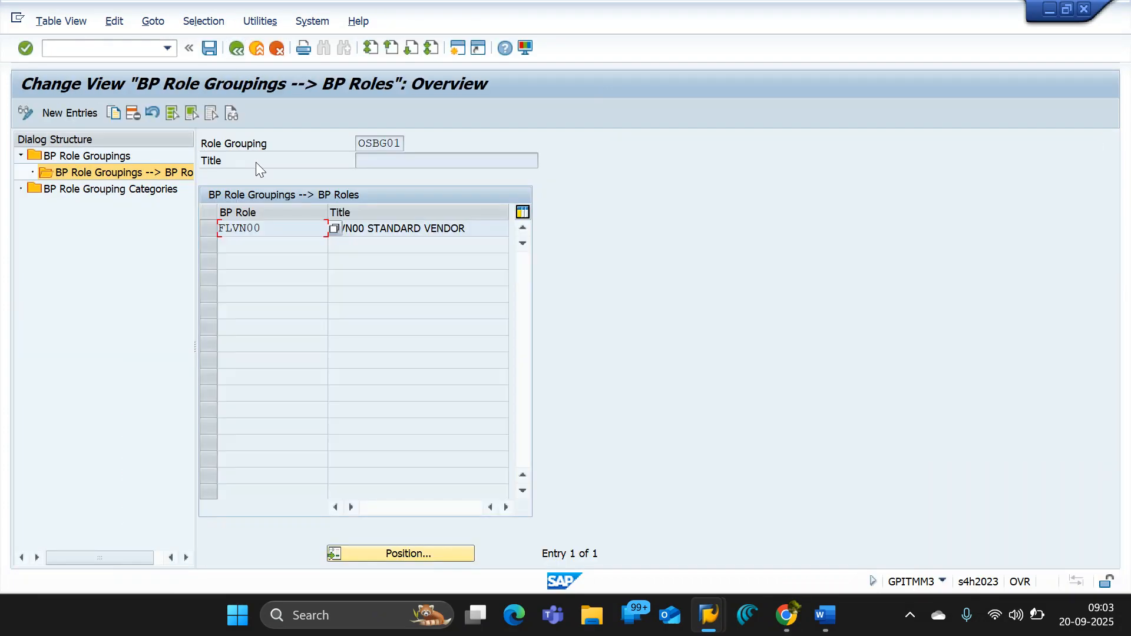
- Switch to Google Docs and paste the captured screenshot below the BP GROUP path, leaving empty lines in between
key("alt+Tab")
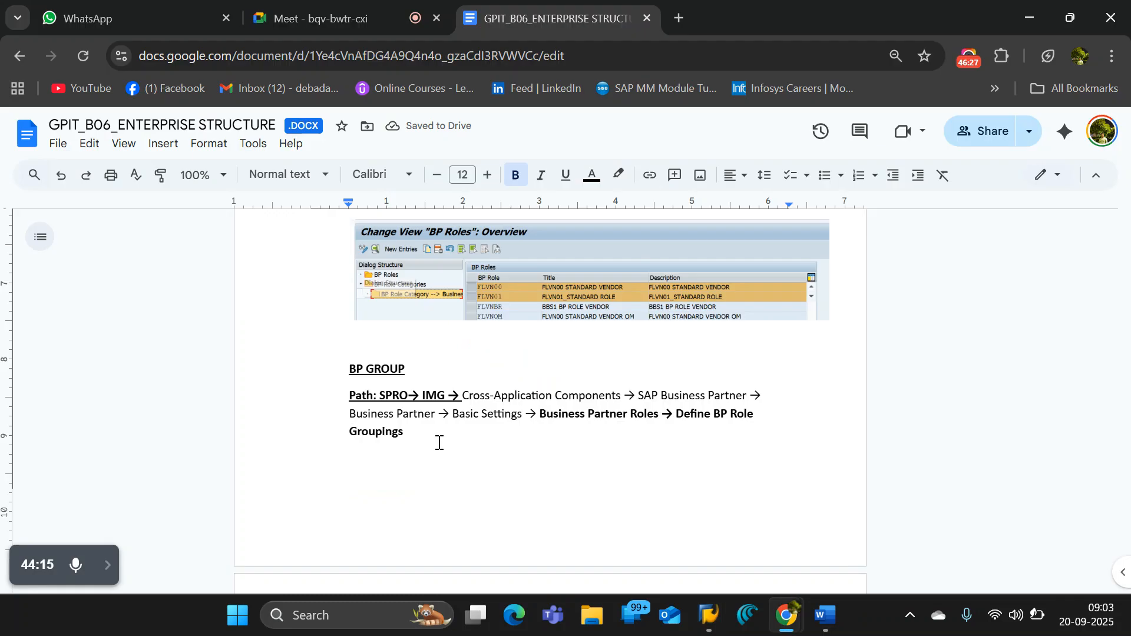
left_click(454, 439)
key("Return")
key("Return")
key("Return")
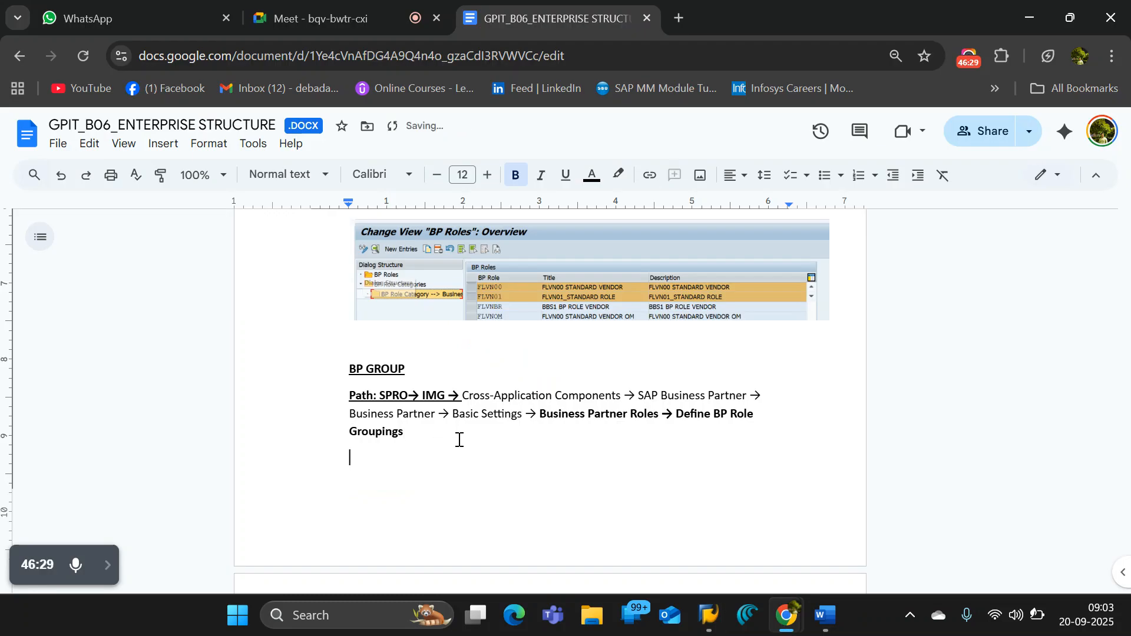
key("ctrl+v")
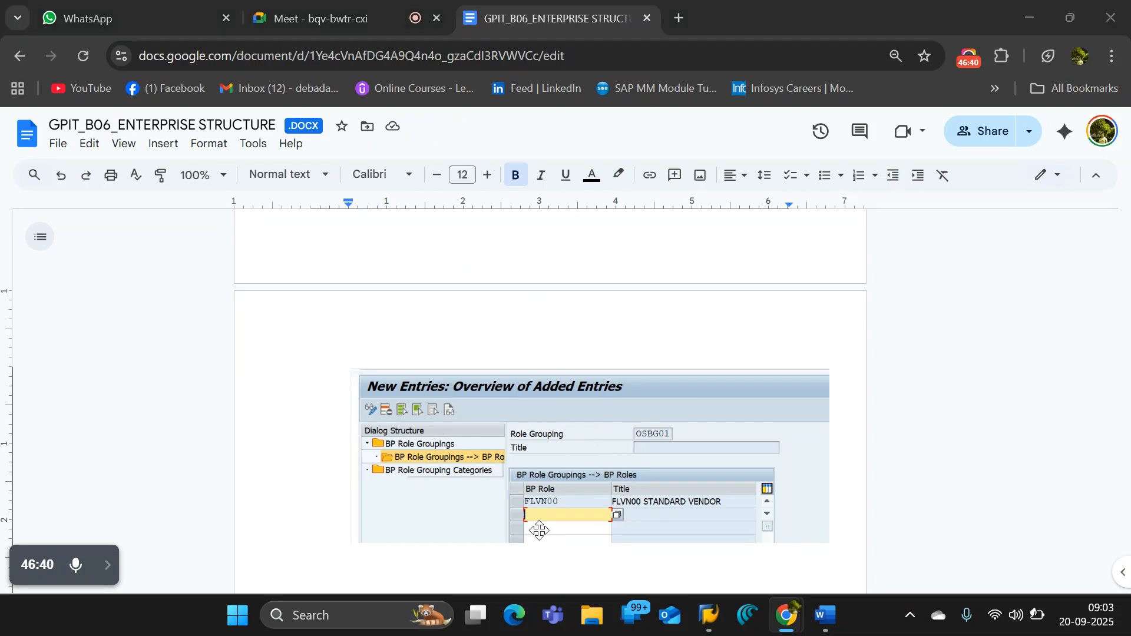
- Return to the BP Role Groupings overview in SAP and position the list at role grouping OSBG01
key("alt+Tab")
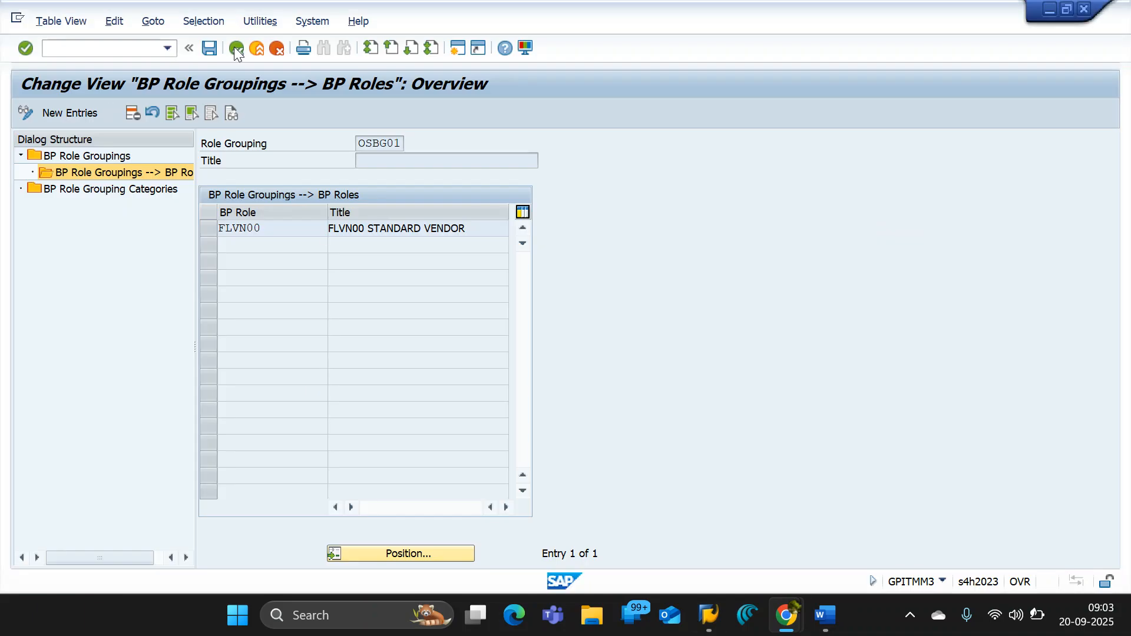
left_click(235, 47)
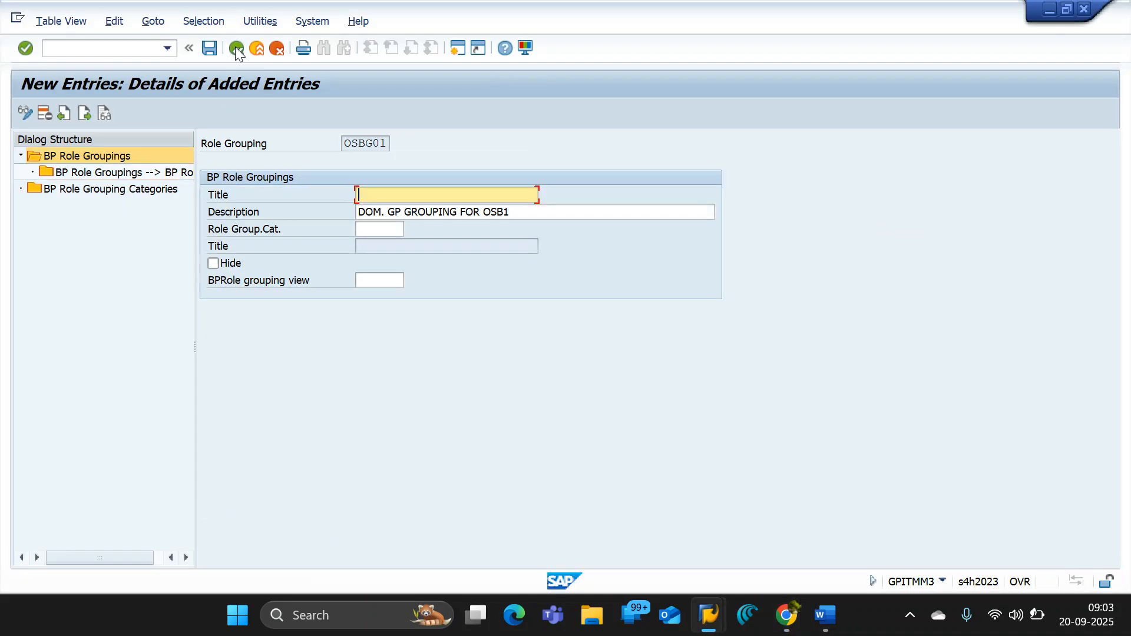
left_click(235, 48)
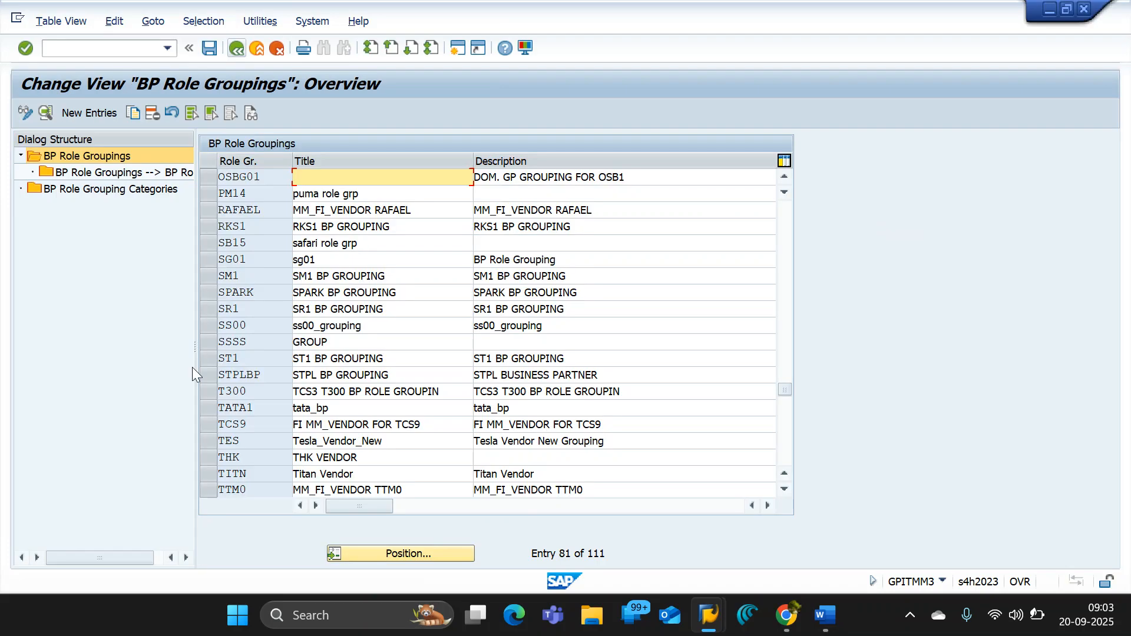
left_click(447, 559)
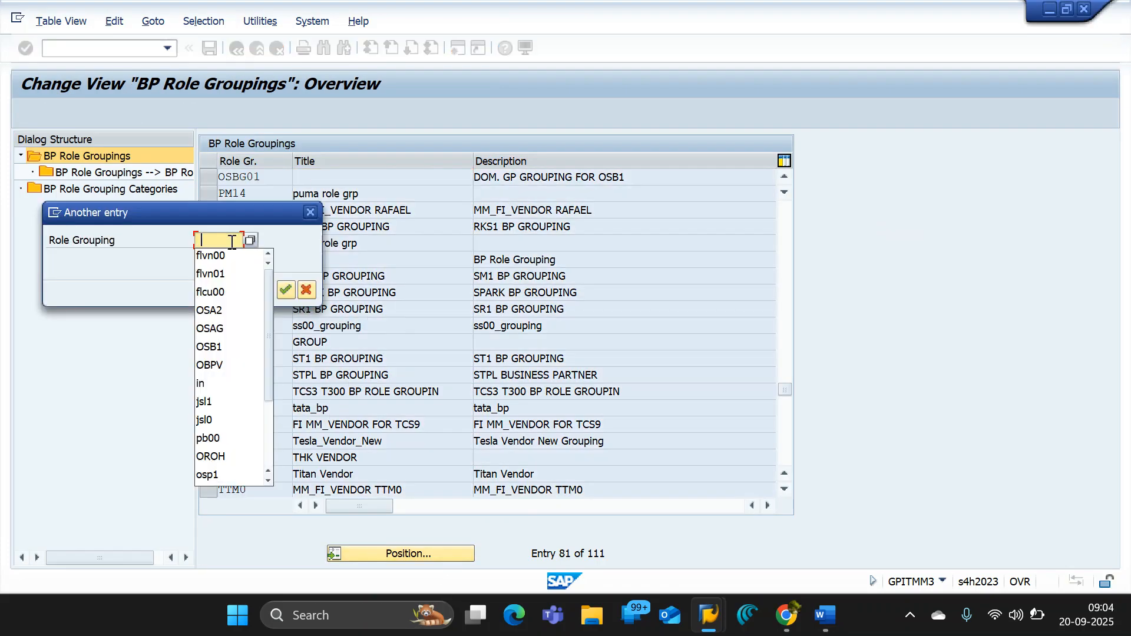
key("BackSpace")
type("O")
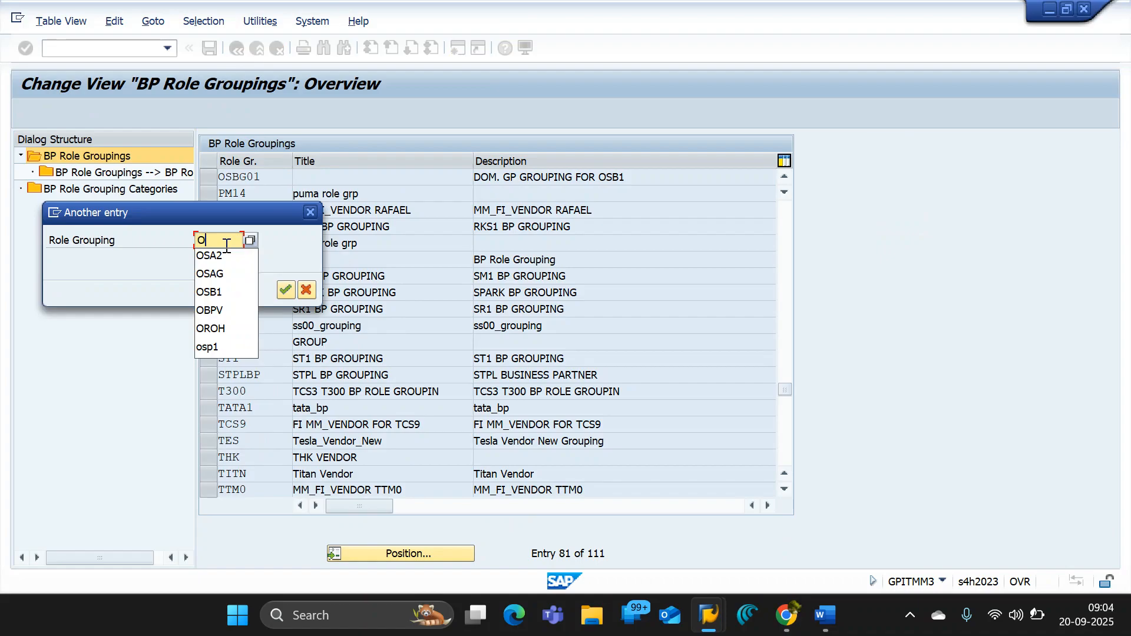
type("S")
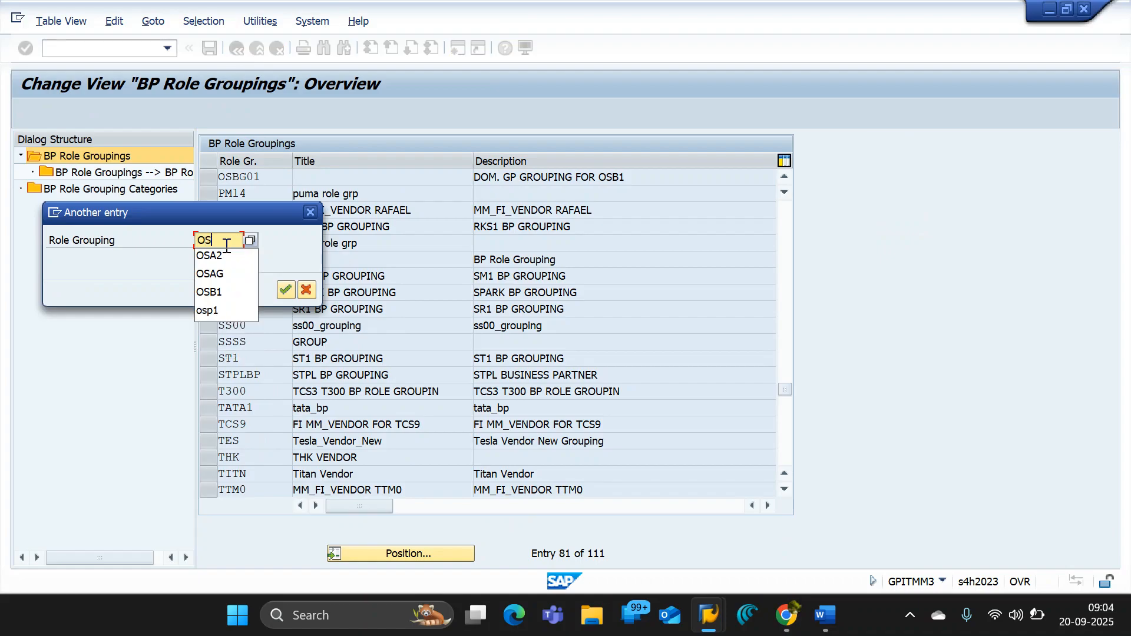
type("BG01")
key("Return")
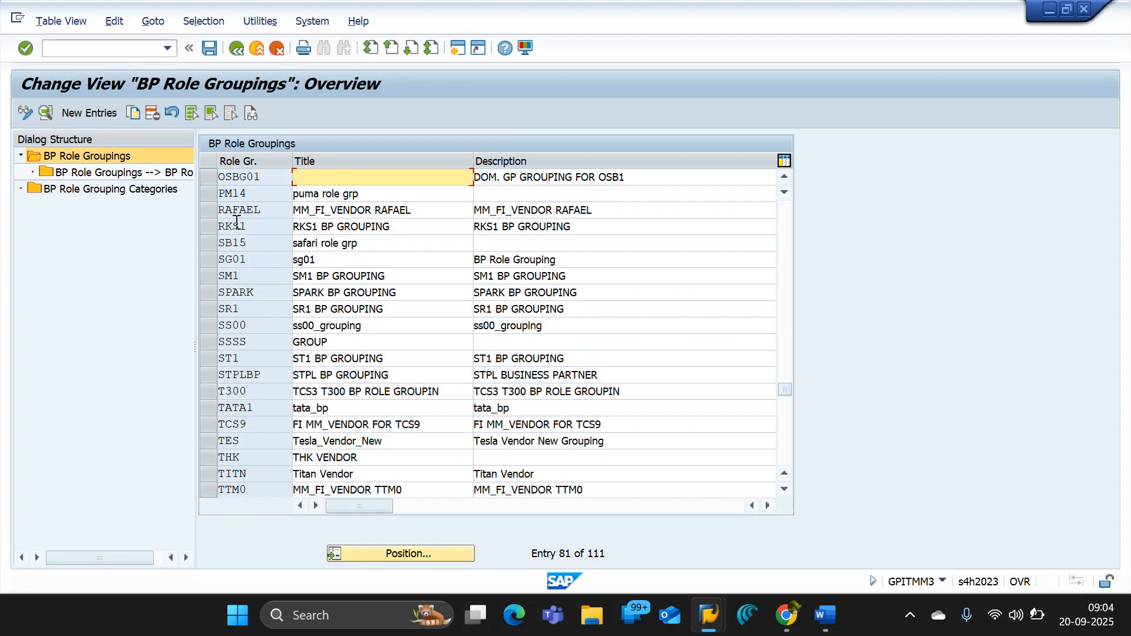
- Copy the description of OSBG01 into its Title field, save the entry, and return to the implementation guide
key("Tab")
key("ctrl+c")
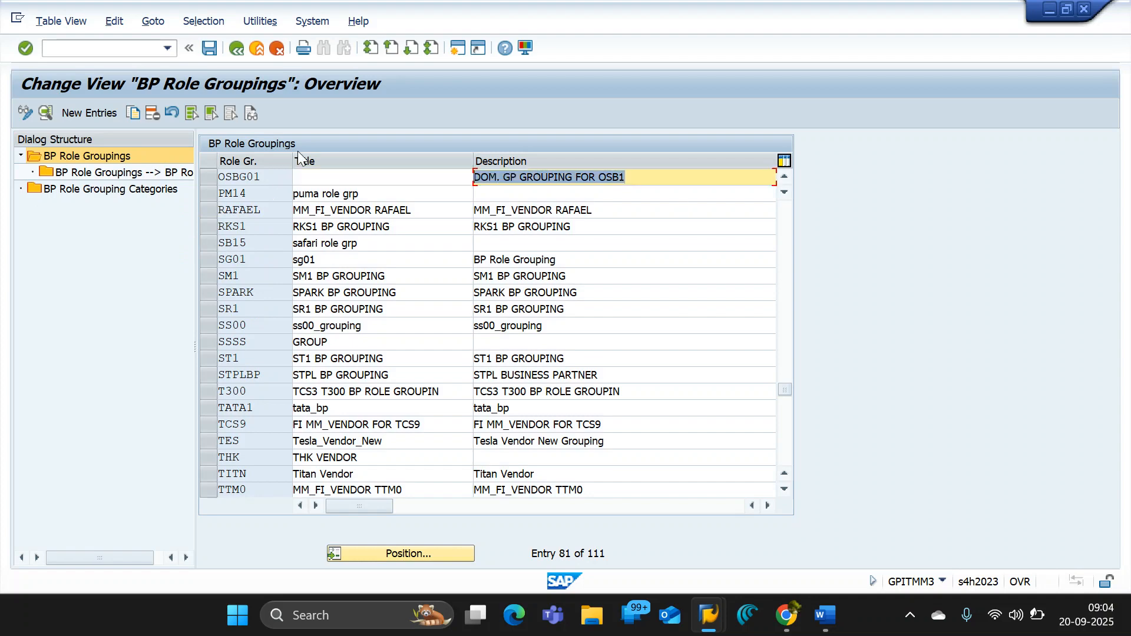
key("Tab")
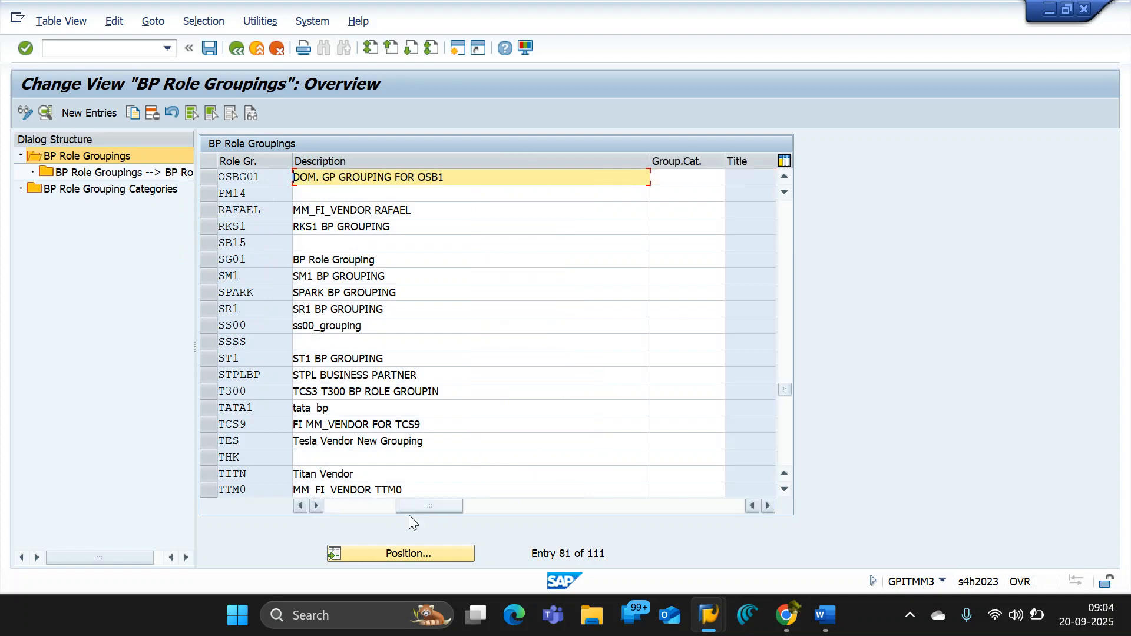
left_click_drag(427, 505, 356, 505)
left_click(375, 177)
key("ctrl+v")
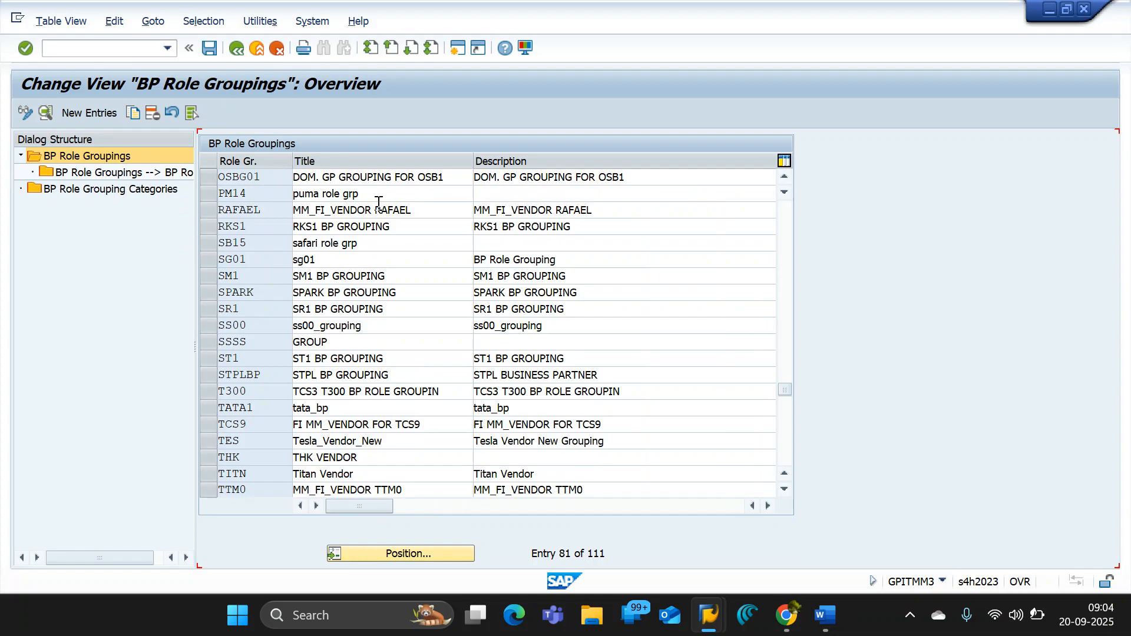
left_click(210, 45)
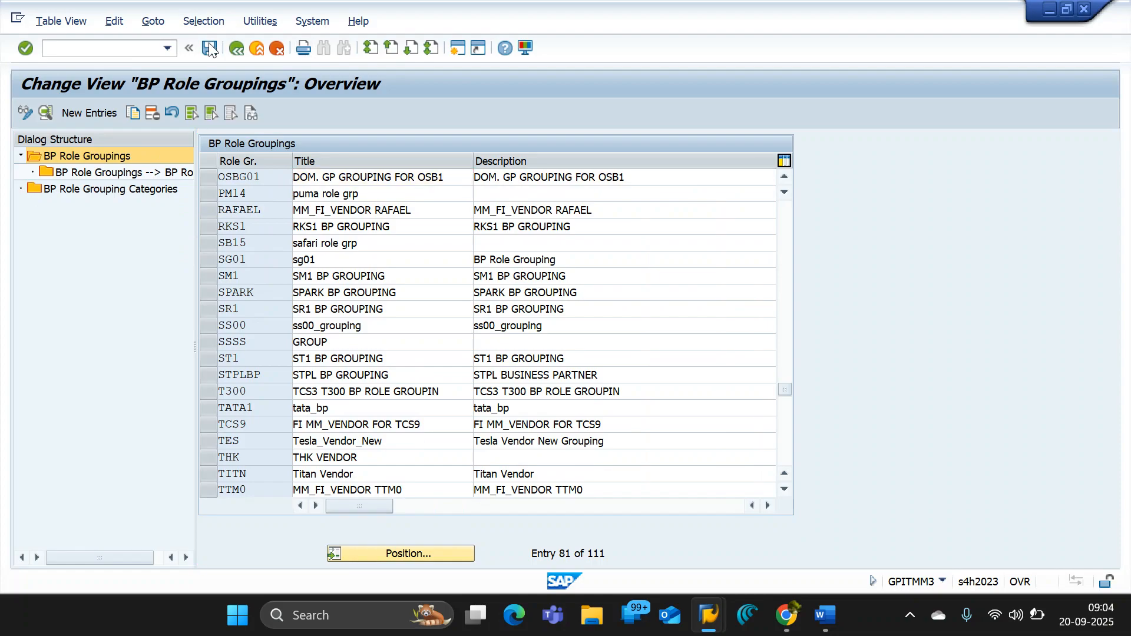
left_click(236, 48)
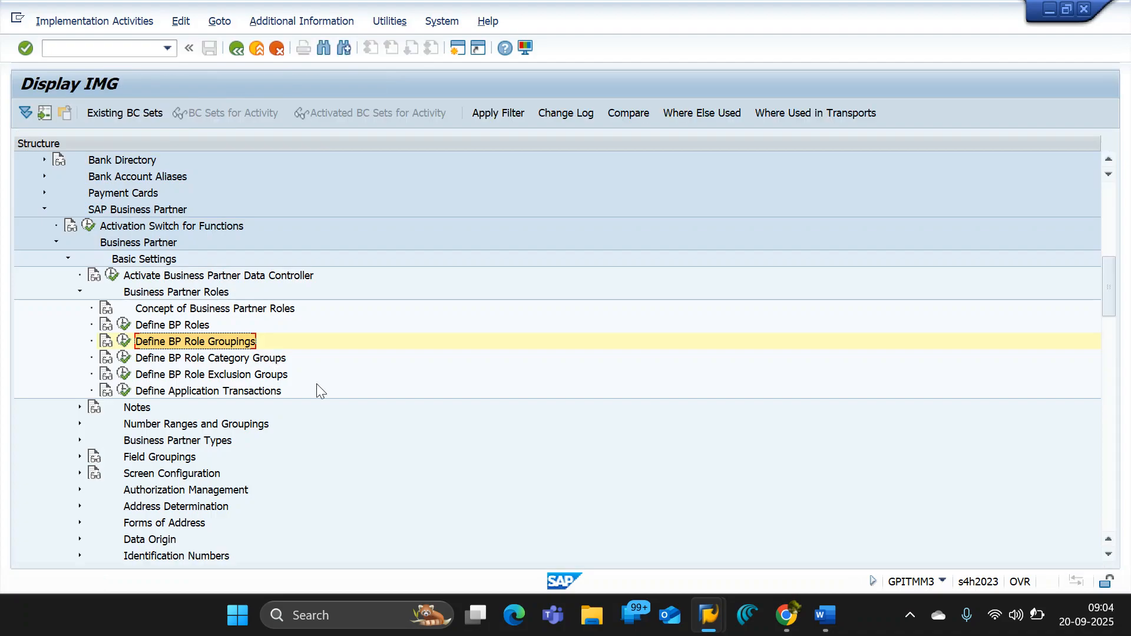
- Under Number Ranges and Groupings, run Define Number Ranges and open the intervals of object BU_PARTNER for editing
left_click(80, 423)
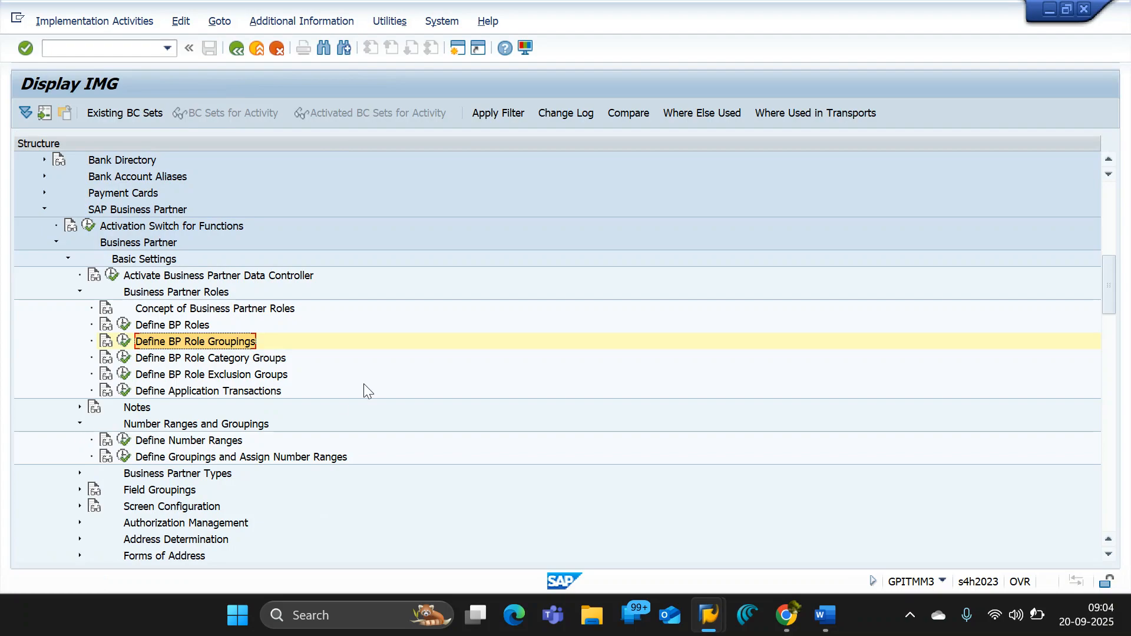
scroll(363, 384, "down", 1)
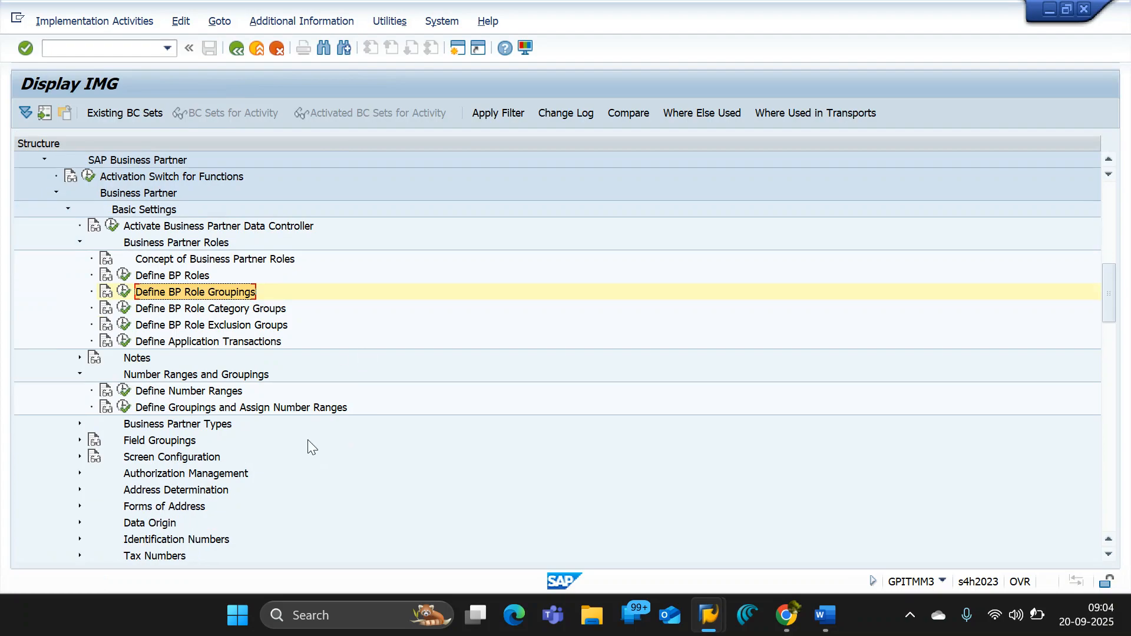
scroll(307, 439, "down", 1)
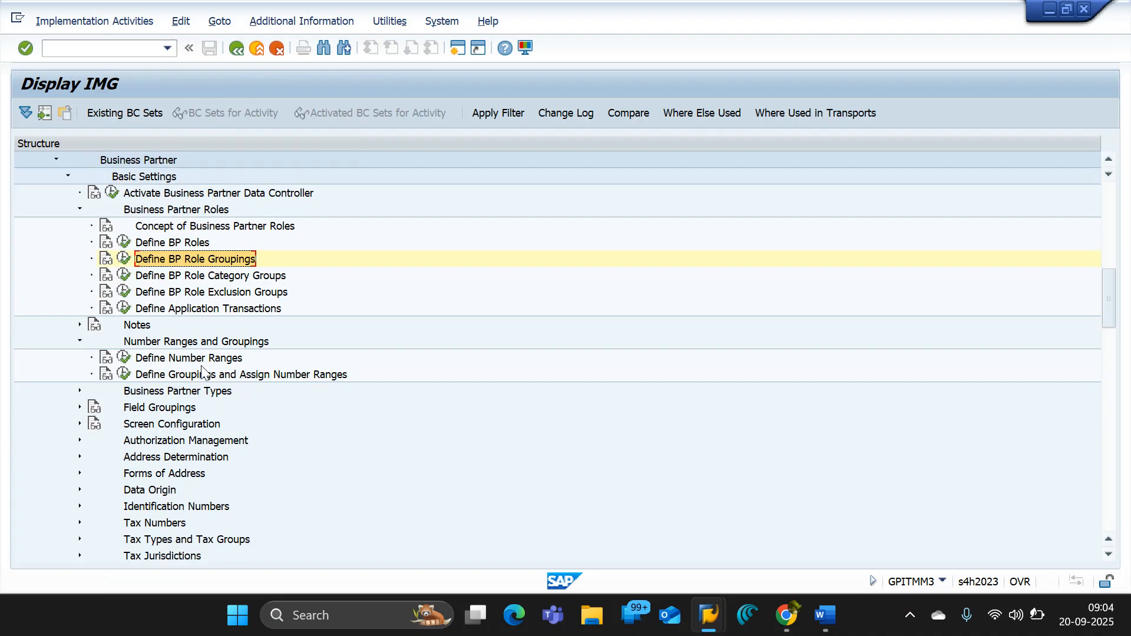
left_click(124, 359)
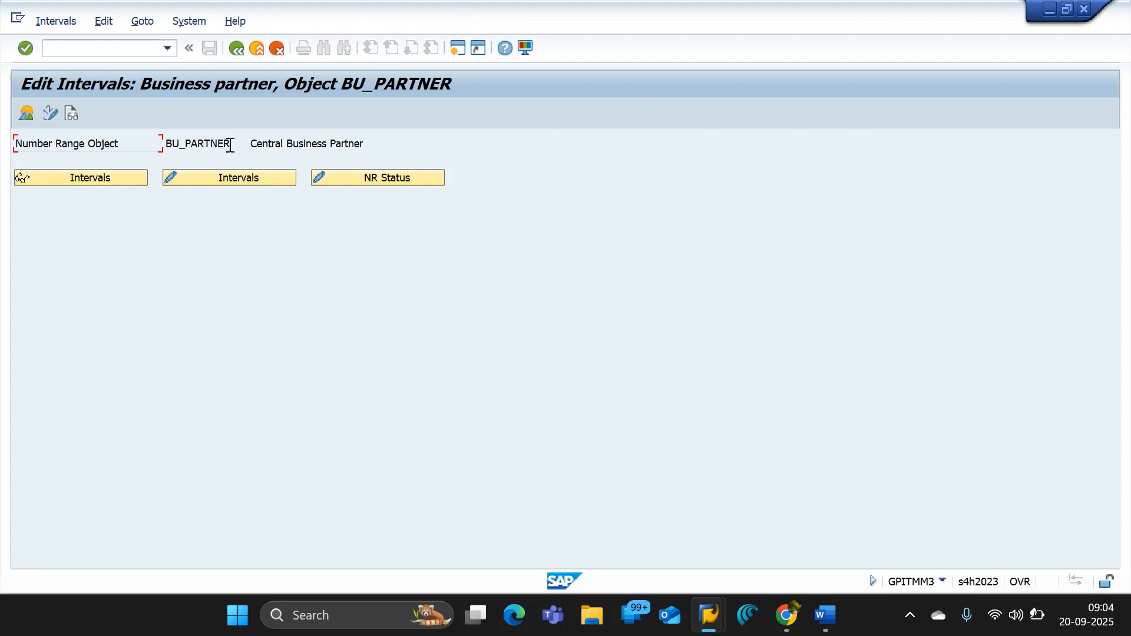
left_click_drag(236, 143, 149, 144)
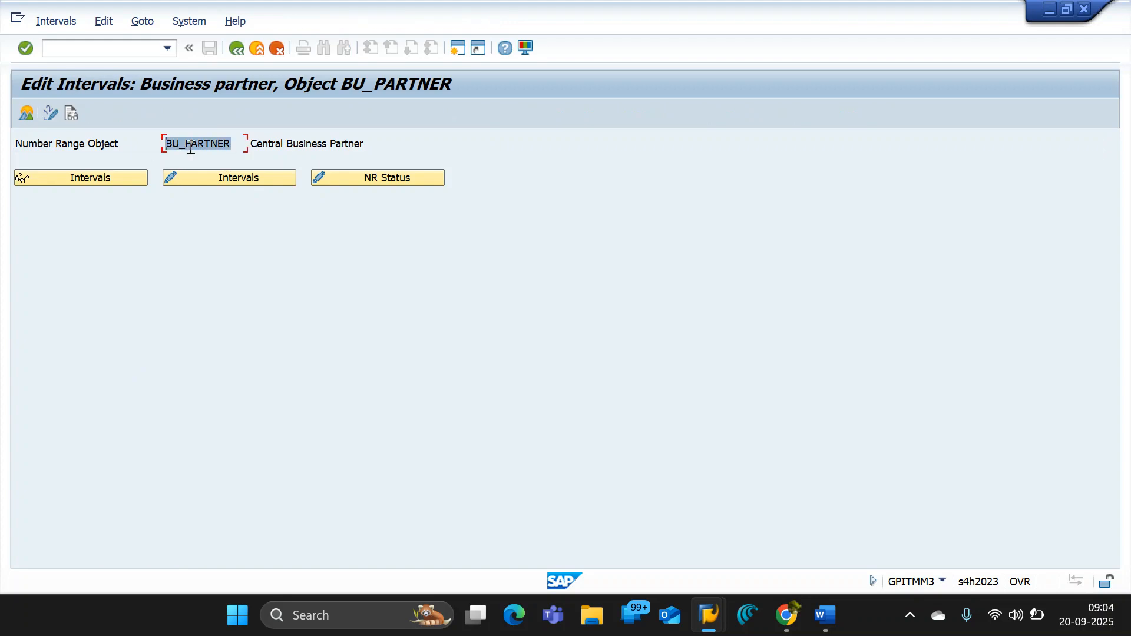
left_click(228, 179)
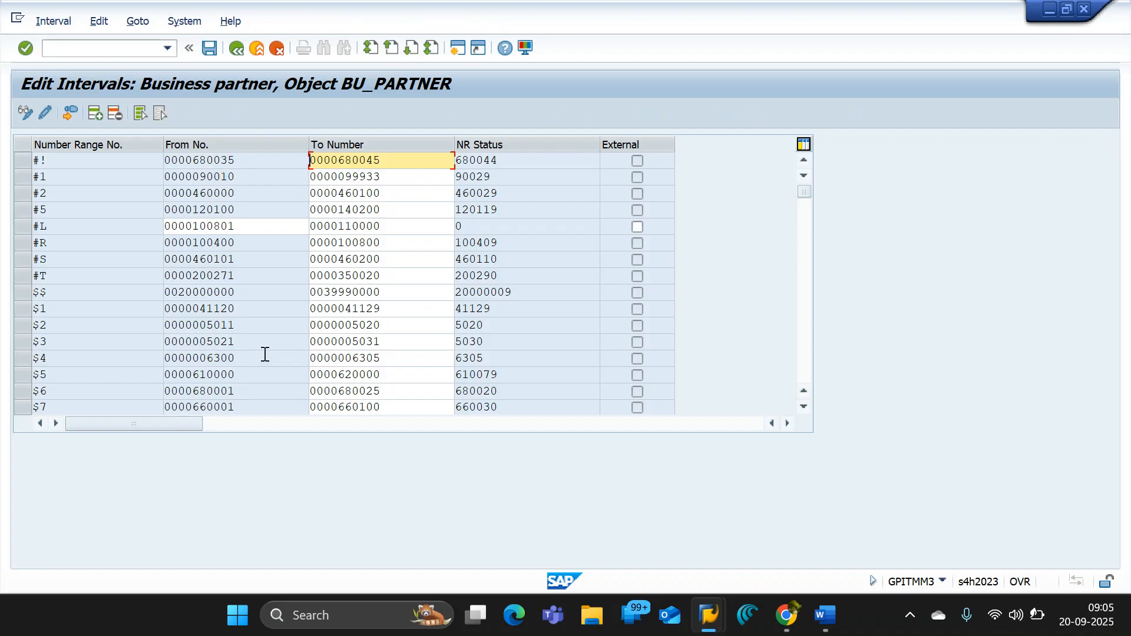
- Look through the business partner number range intervals for one with enough unused numbers
left_click(99, 310)
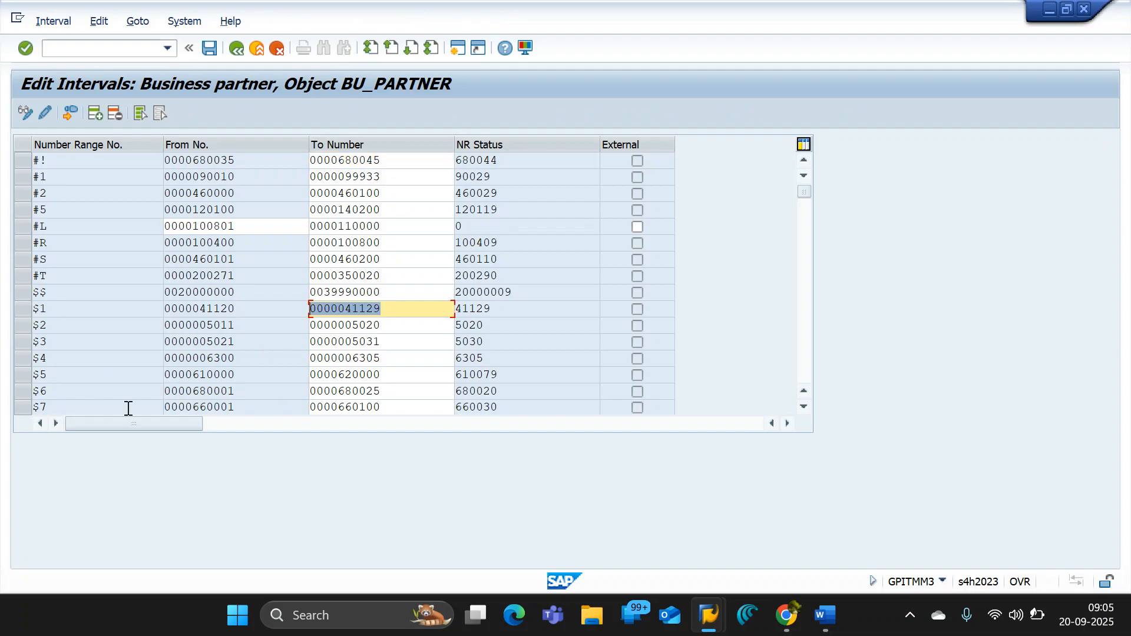
left_click(218, 375)
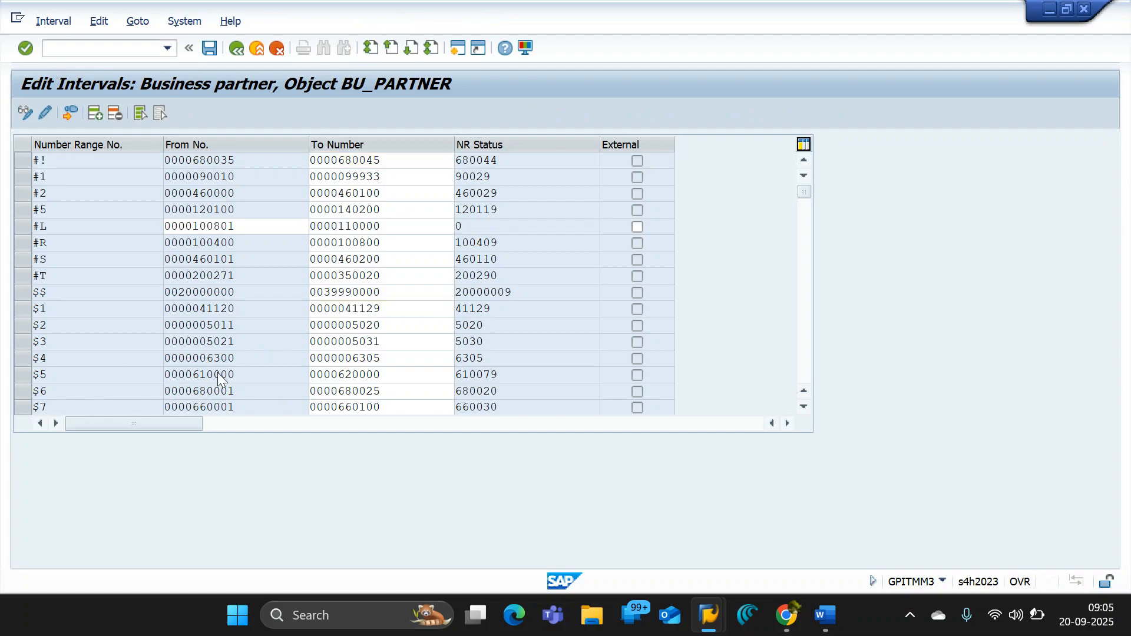
scroll(217, 373, "down", 5)
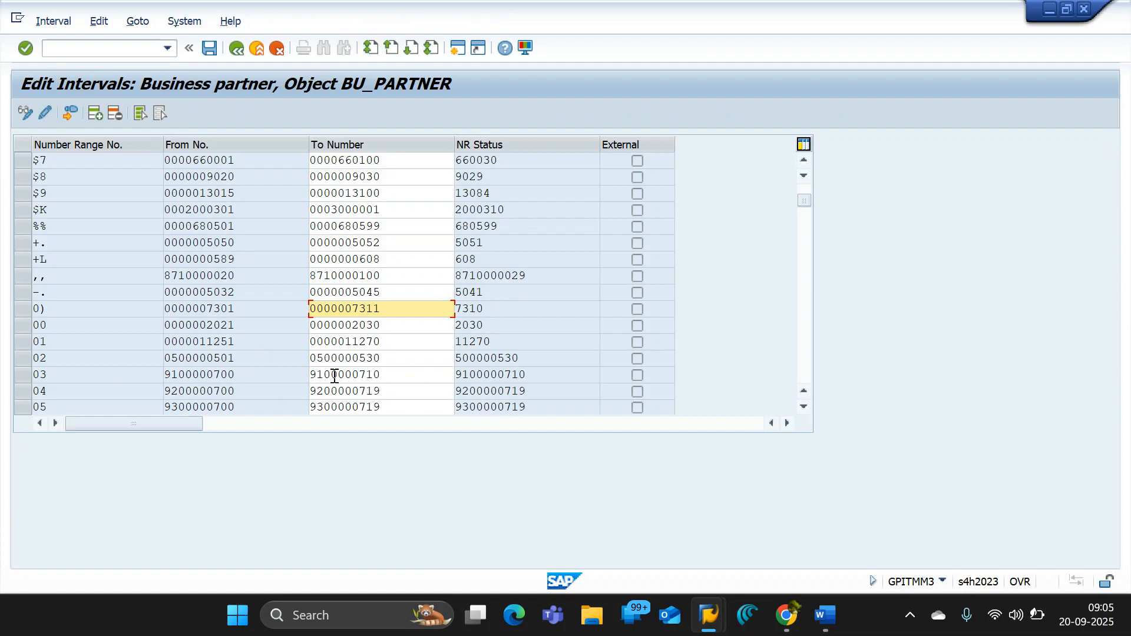
scroll(359, 350, "down", 5)
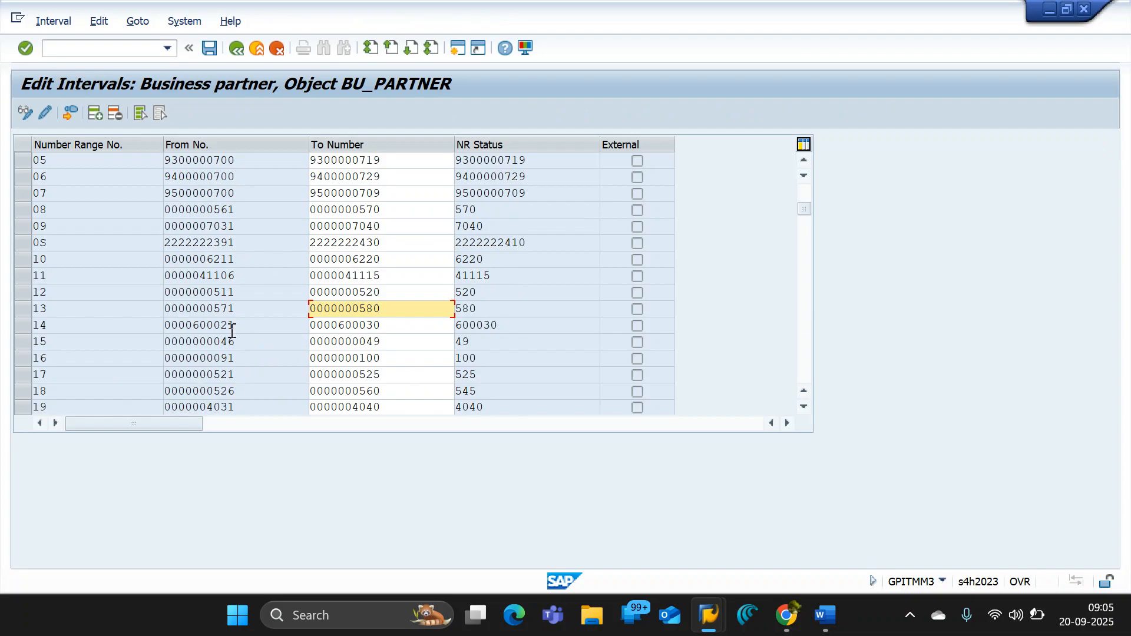
scroll(272, 356, "down", 1)
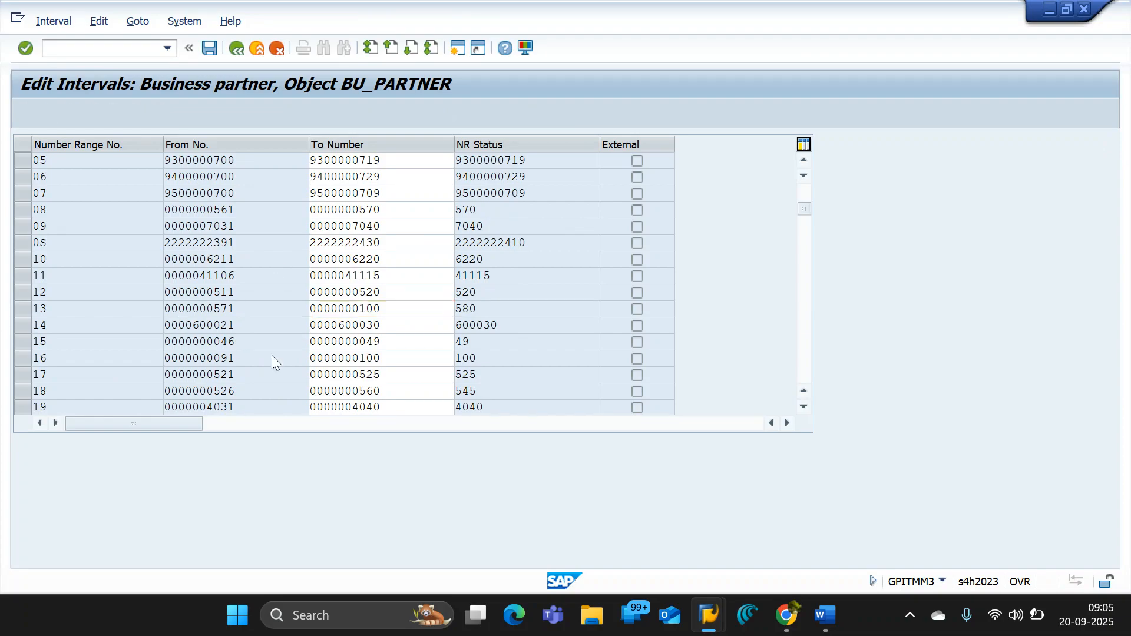
scroll(272, 356, "down", 1)
scroll(218, 304, "down", 4)
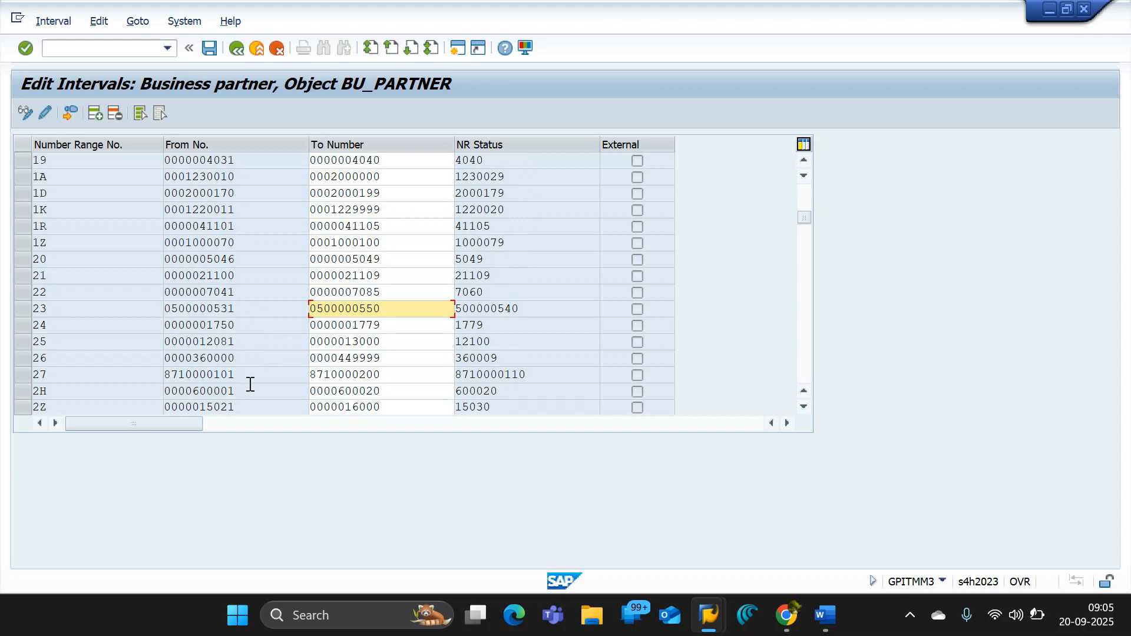
scroll(248, 389, "down", 1)
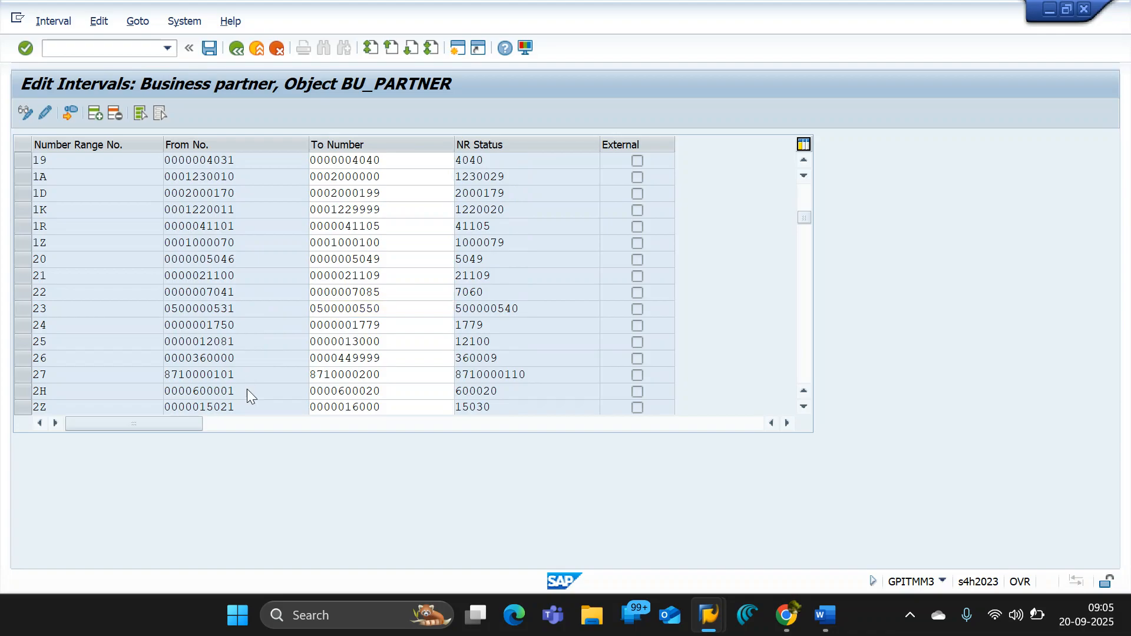
scroll(248, 389, "down", 7)
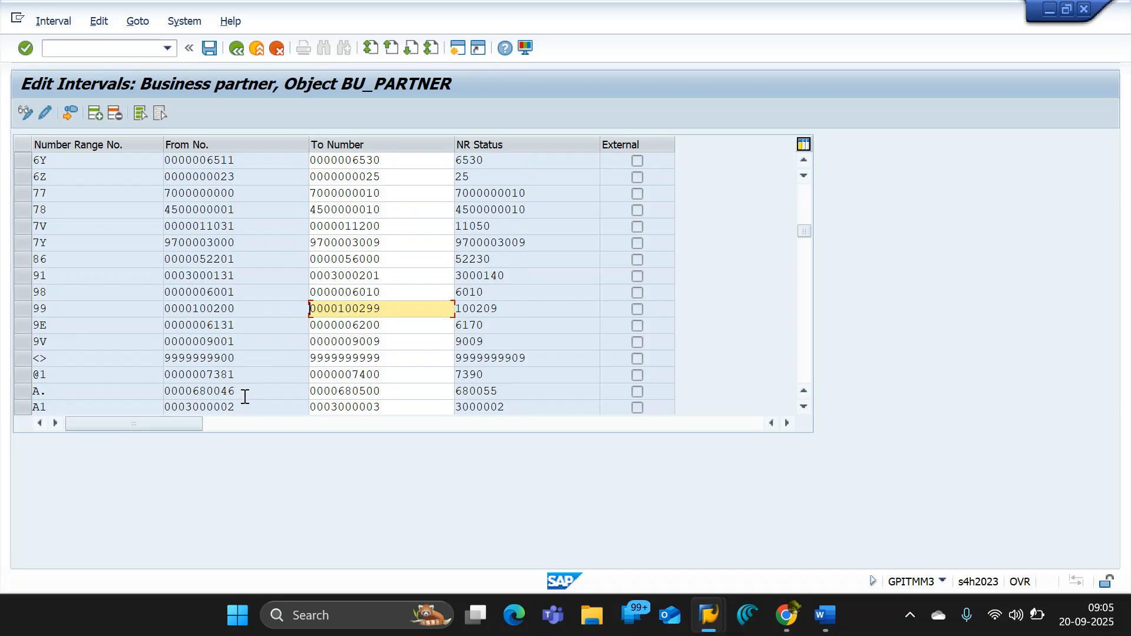
left_click_drag(245, 394, 152, 387)
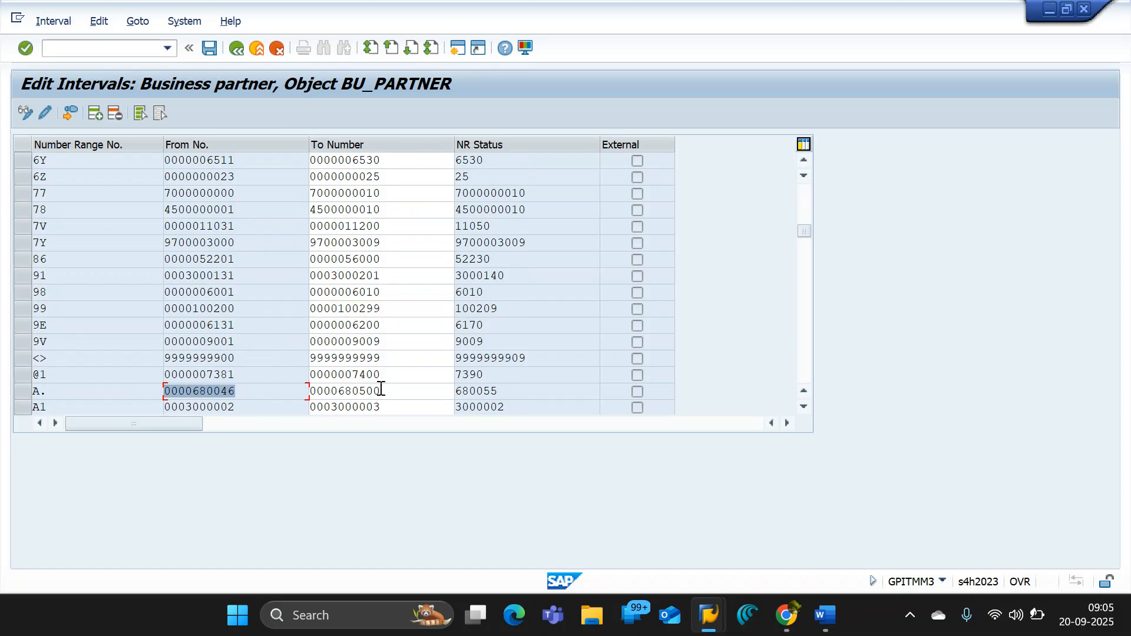
left_click_drag(380, 390, 302, 393)
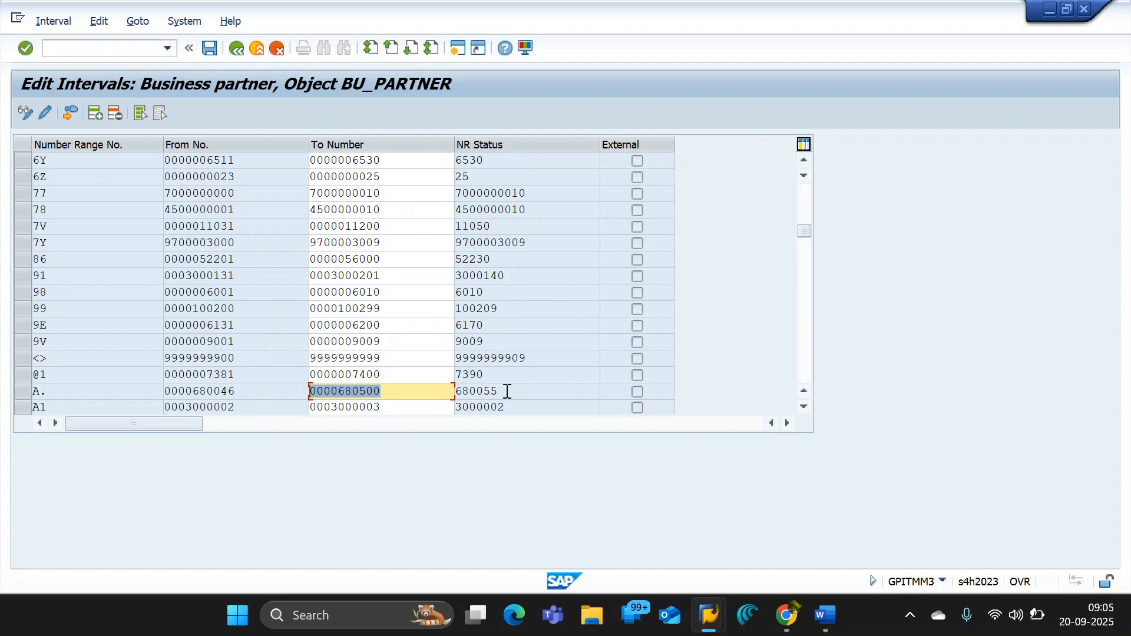
left_click_drag(507, 391, 424, 391)
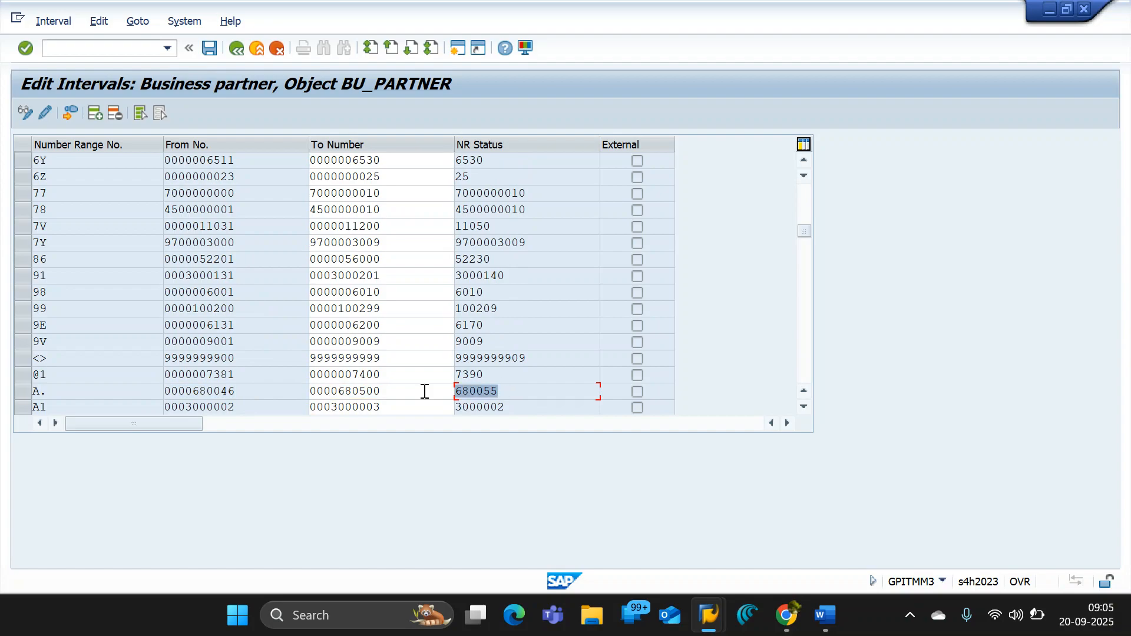
left_click_drag(250, 397, 178, 396)
left_click_drag(510, 389, 460, 393)
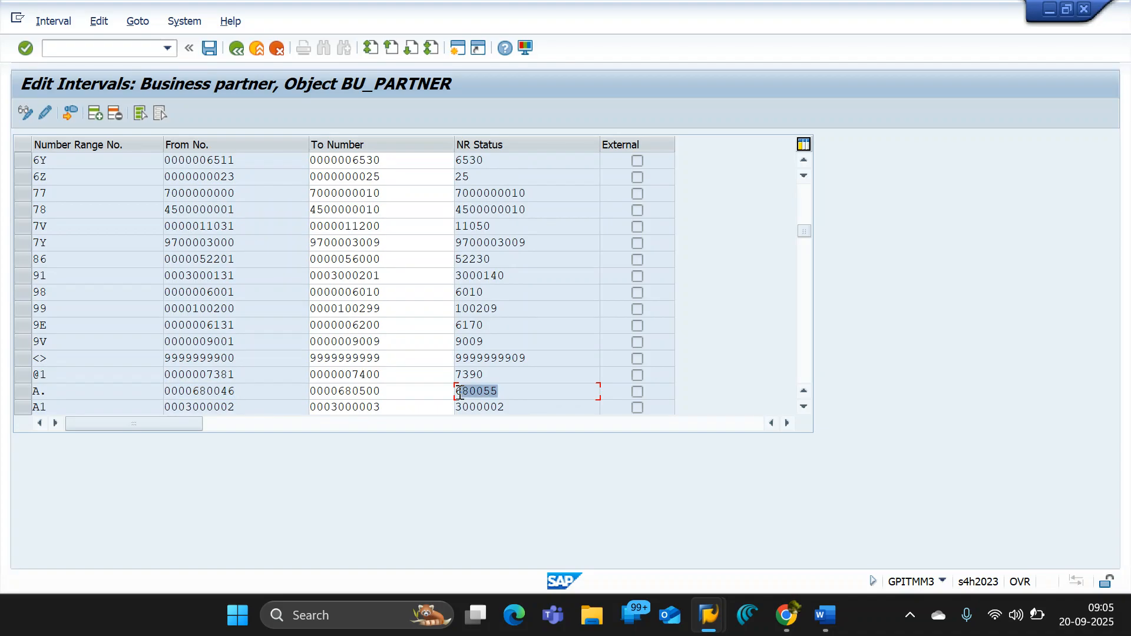
left_click(362, 391)
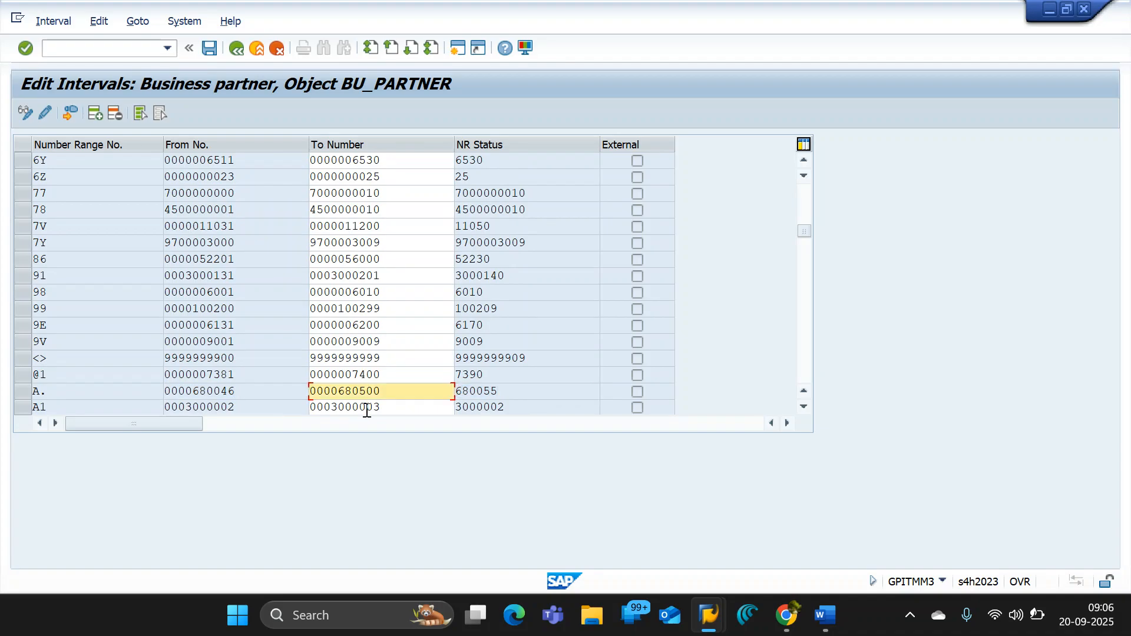
type("150")
- Copy interval A.'s To Number, save the intervals and accept the transport notice
left_click_drag(402, 388, 269, 386)
key("ctrl+c")
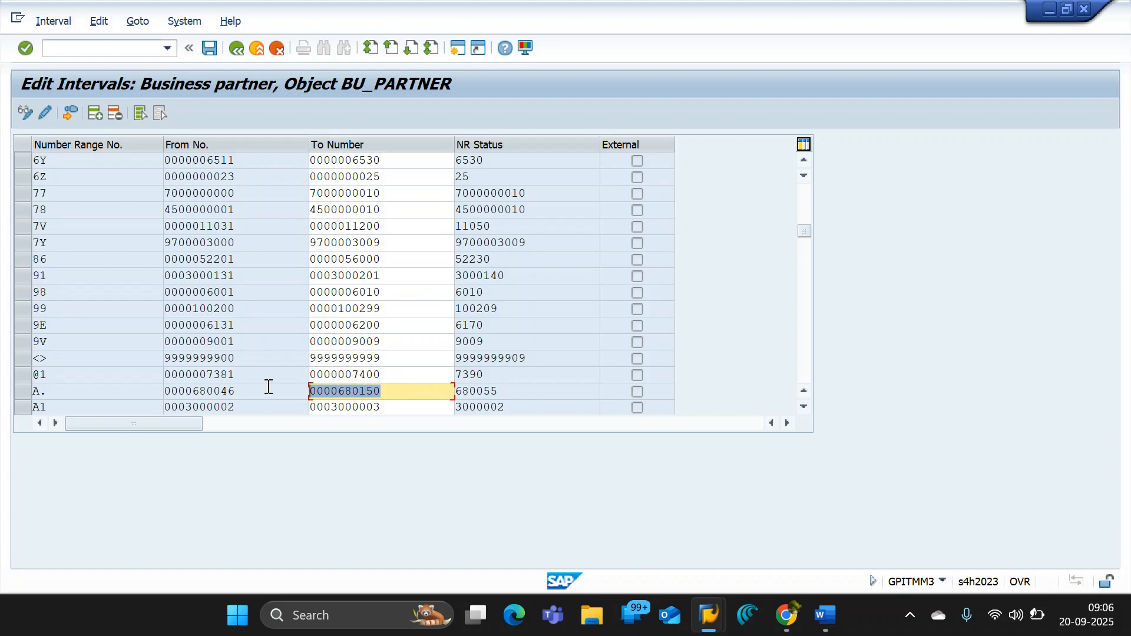
left_click(268, 387)
left_click(210, 46)
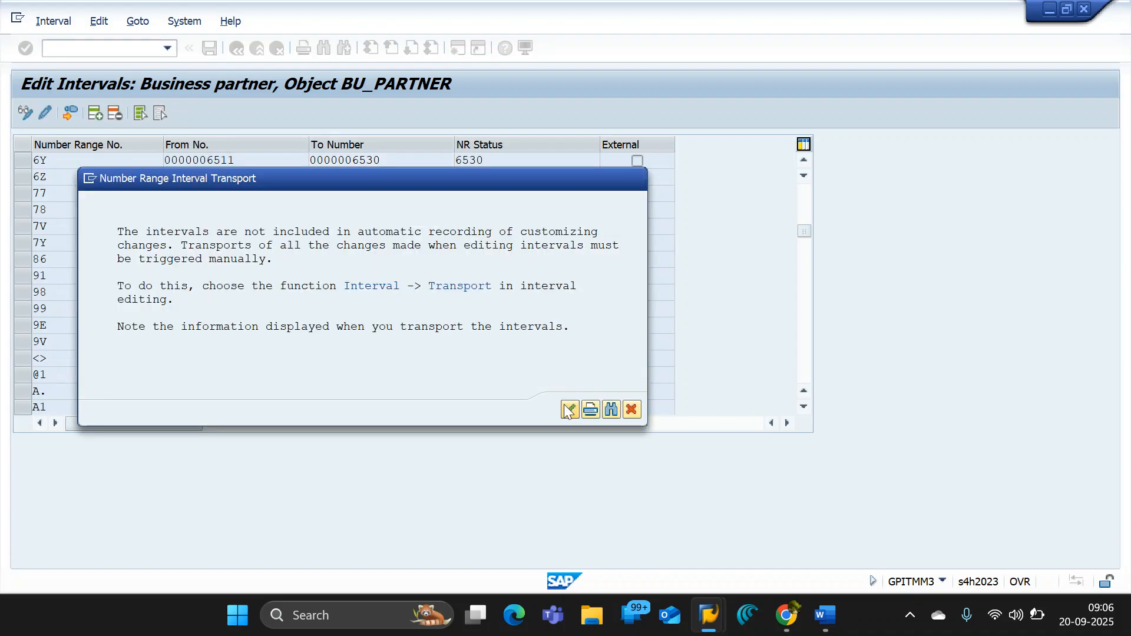
left_click(567, 410)
left_click(94, 113)
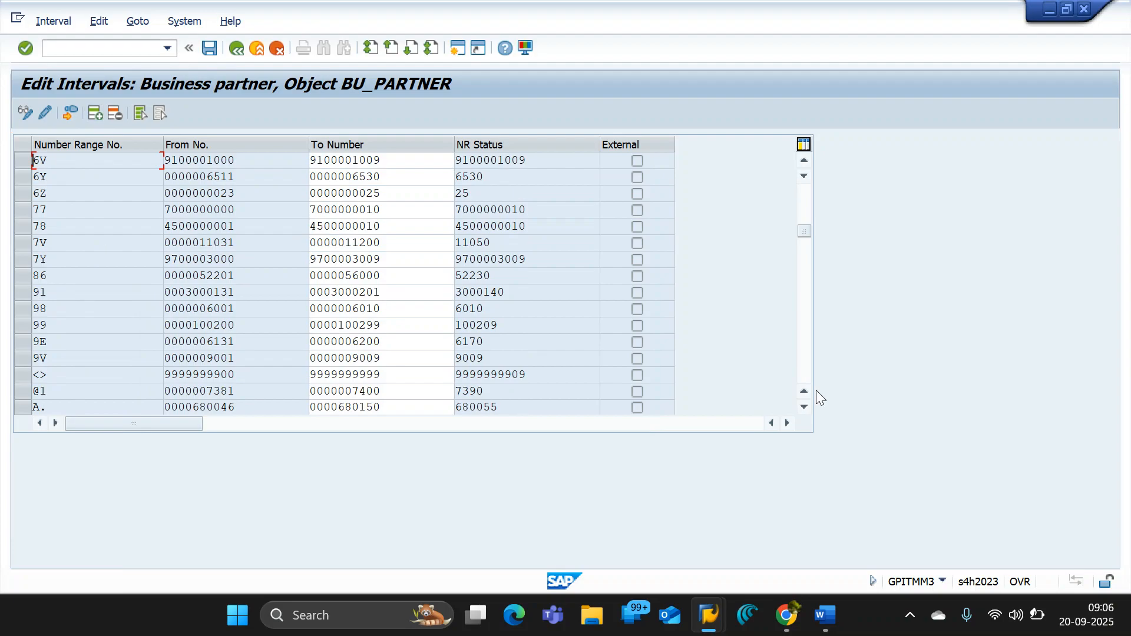
left_click_drag(804, 234, 805, 166)
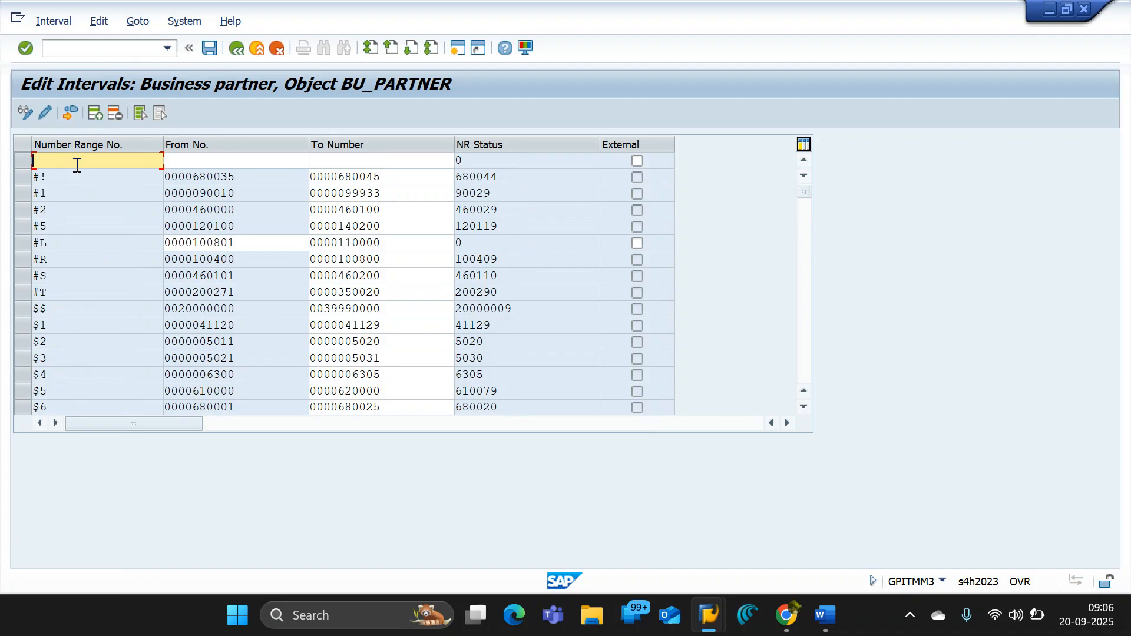
type("O9")
left_click(174, 165)
key("ctrl+v")
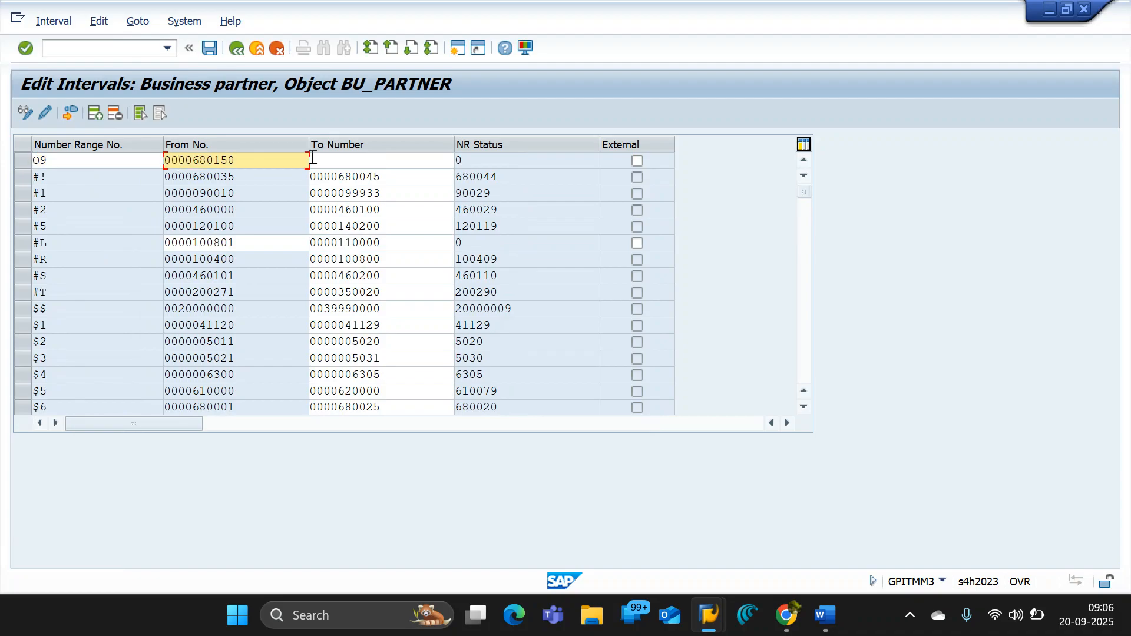
left_click(338, 160)
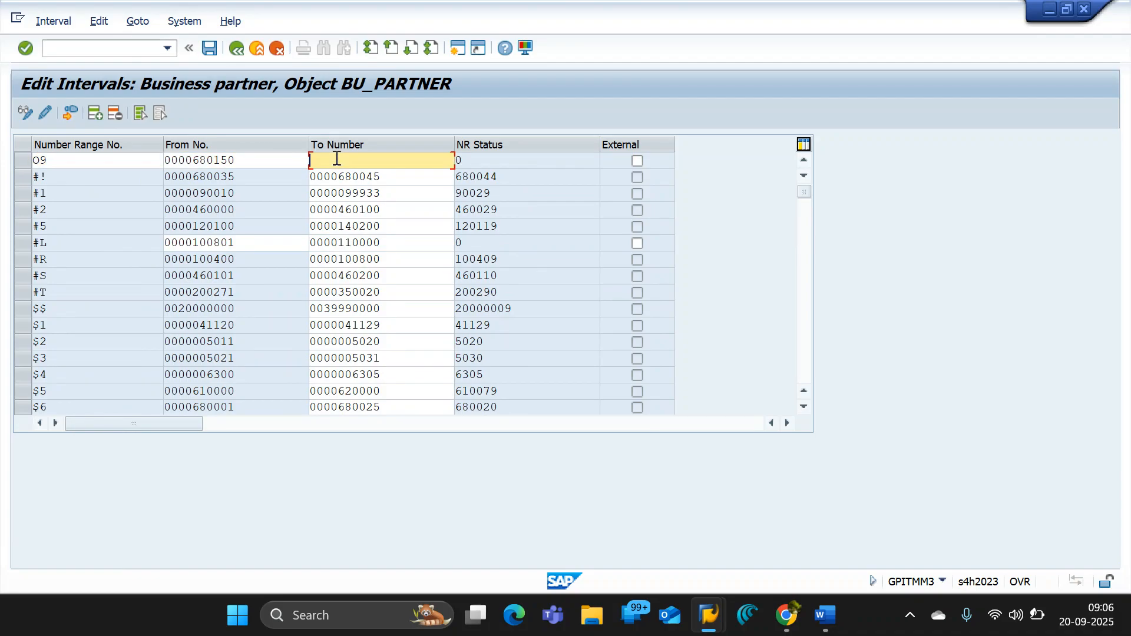
key("ctrl+v")
left_click(360, 160)
type("3")
left_click(383, 197)
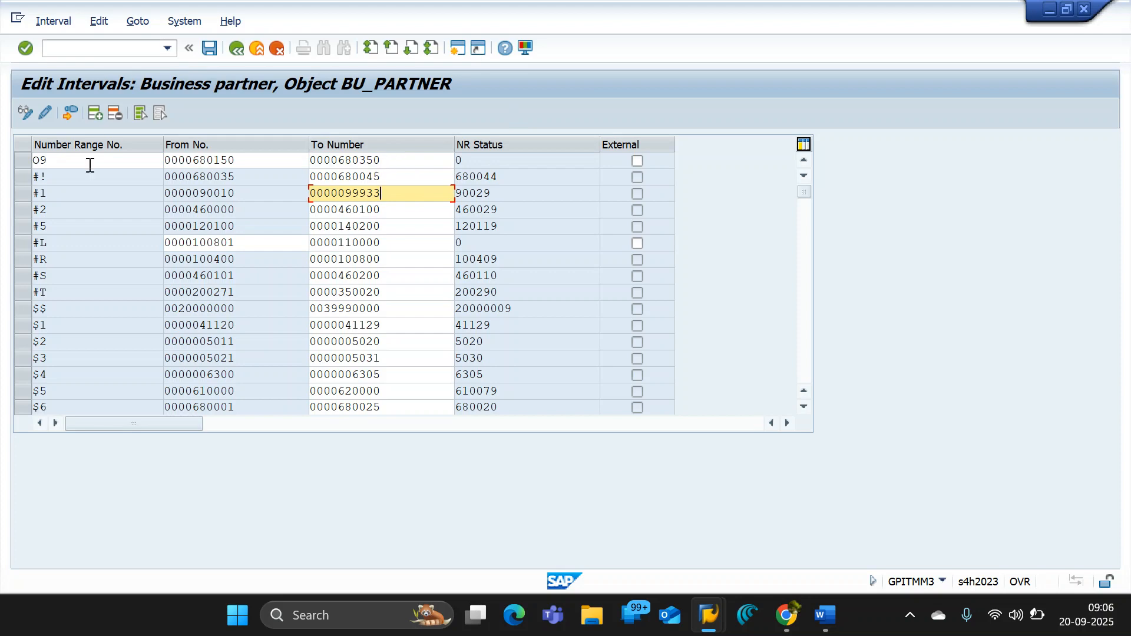
left_click(97, 118)
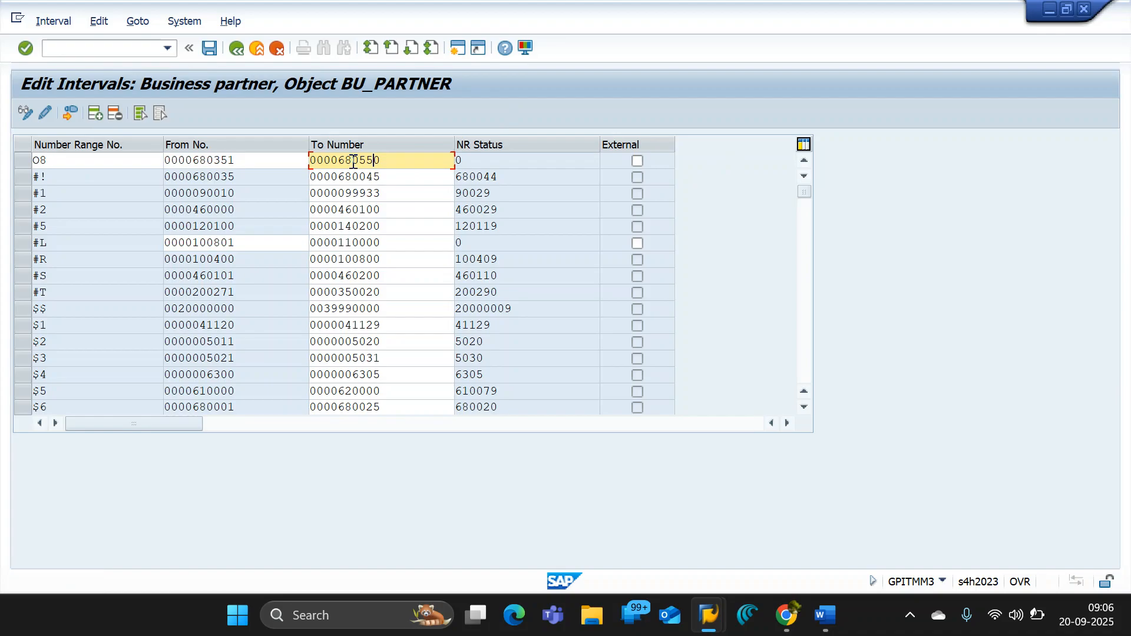
key("Left")
type("0")
key("Return")
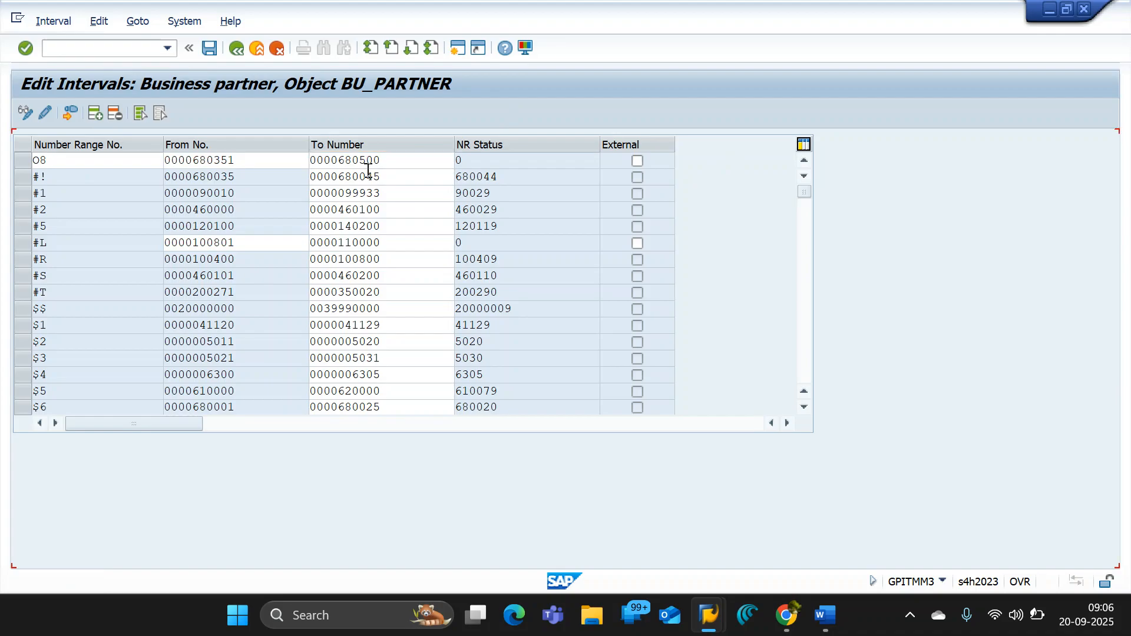
- Find and select the new intervals O8 and O9 in the list, and try to save them
left_click_drag(805, 192, 816, 302)
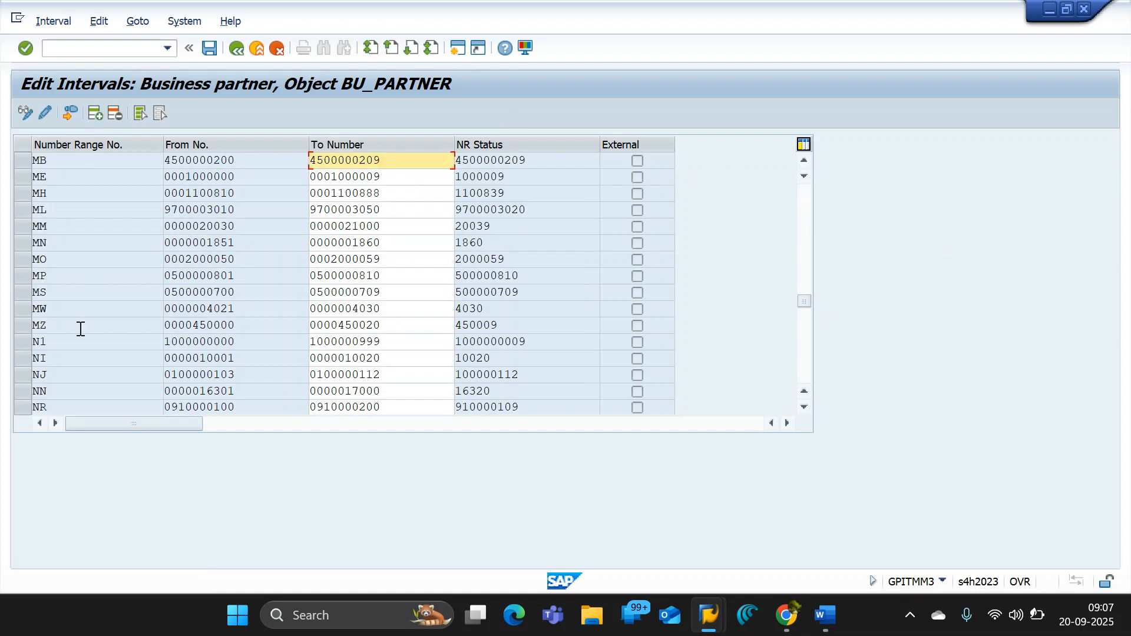
scroll(83, 337, "down", 1)
scroll(83, 337, "down", 3)
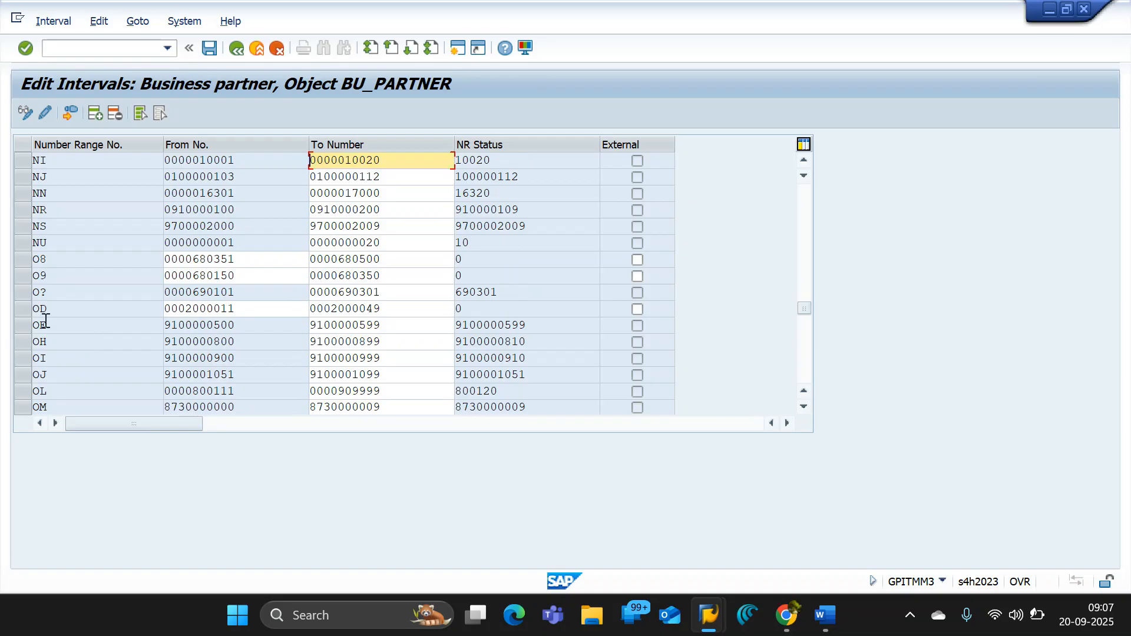
left_click(18, 259)
left_click(20, 274)
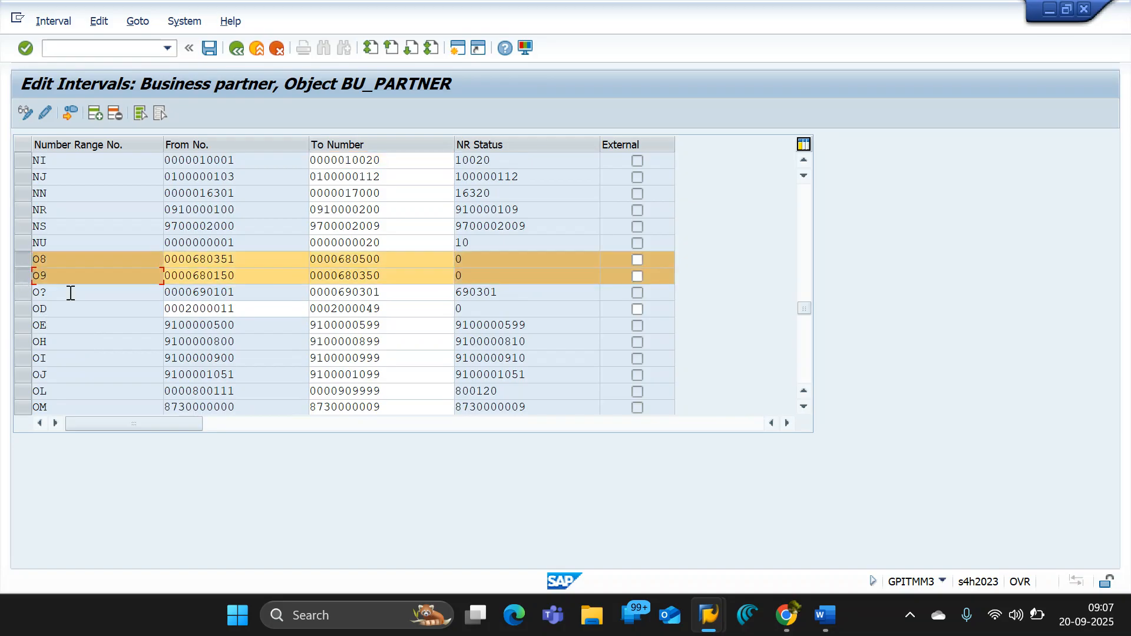
left_click(212, 47)
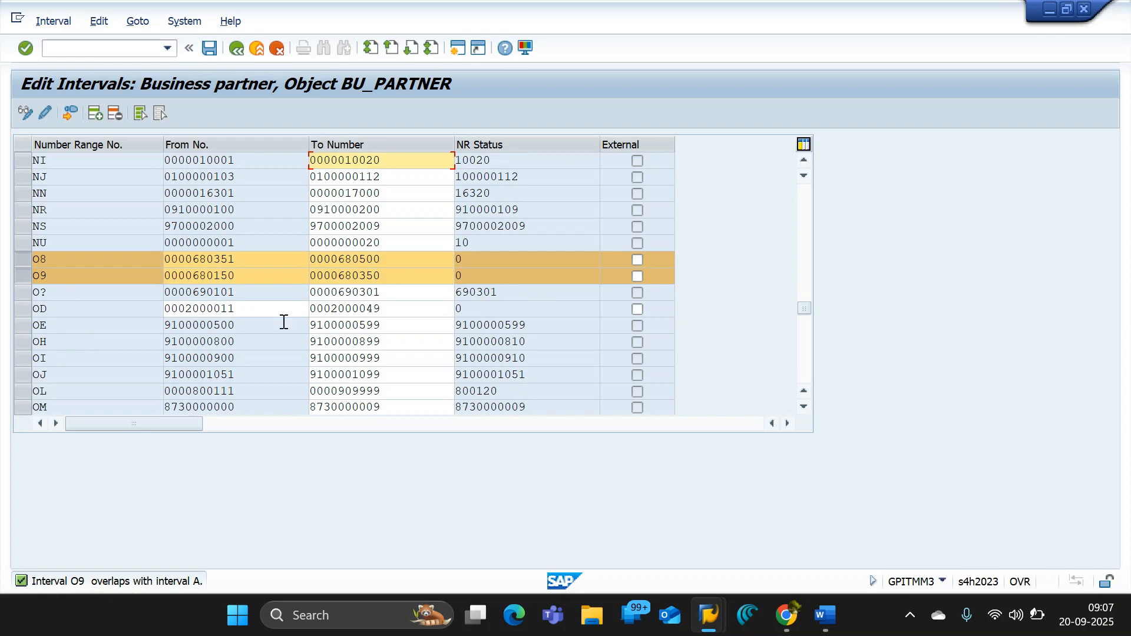
- Go back to interval A. in the list to check its limits against those of interval O9
left_click(377, 275)
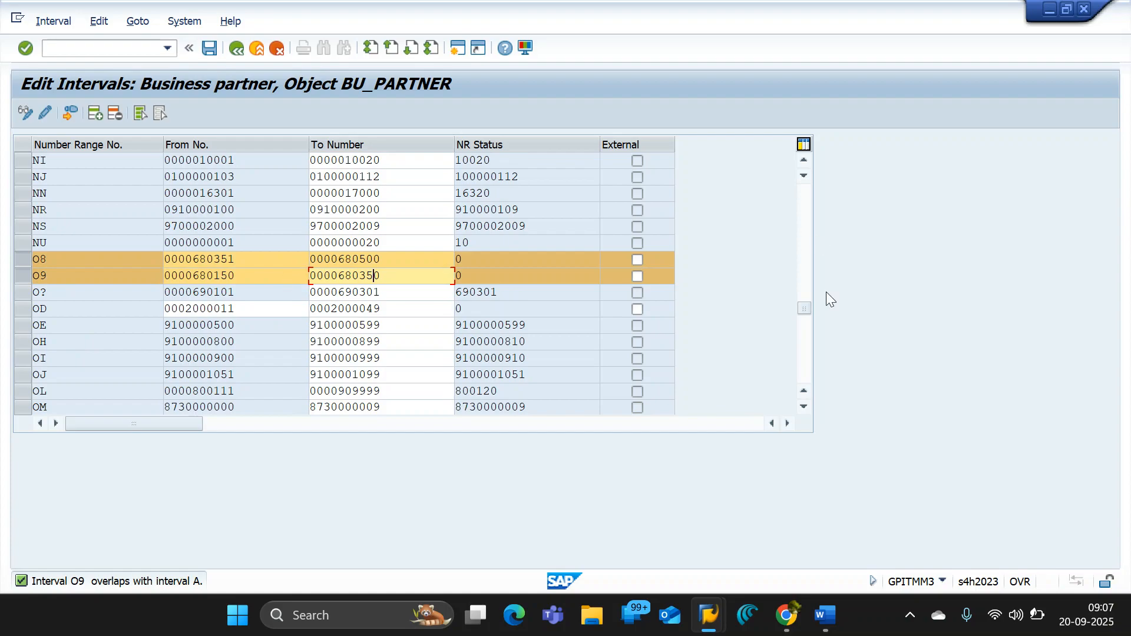
left_click_drag(804, 309, 807, 210)
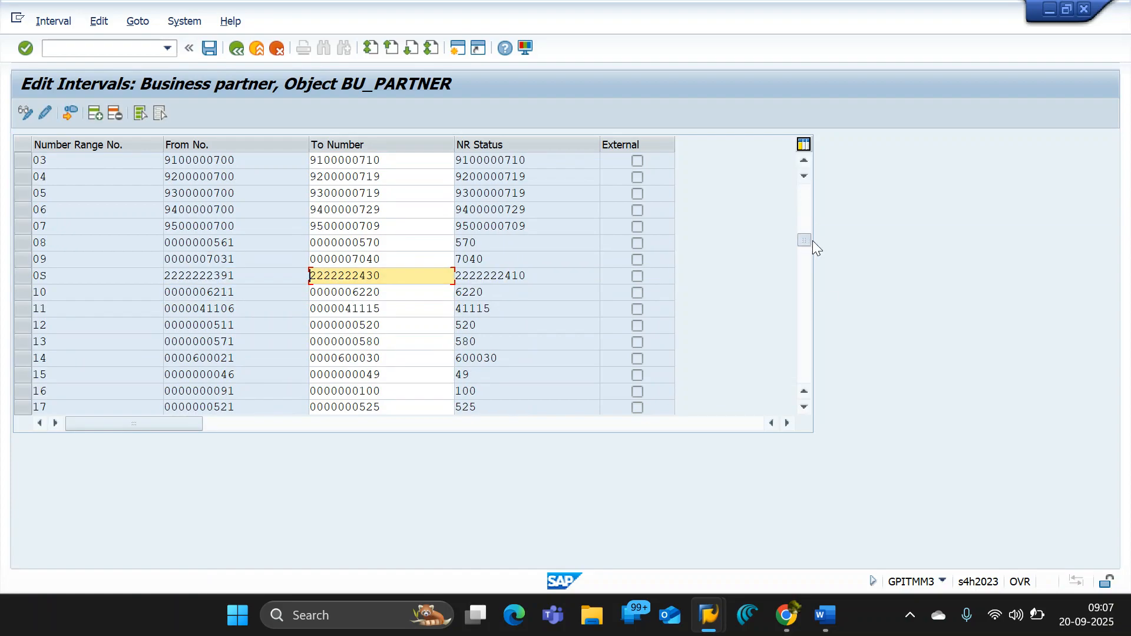
left_click_drag(811, 240, 811, 238)
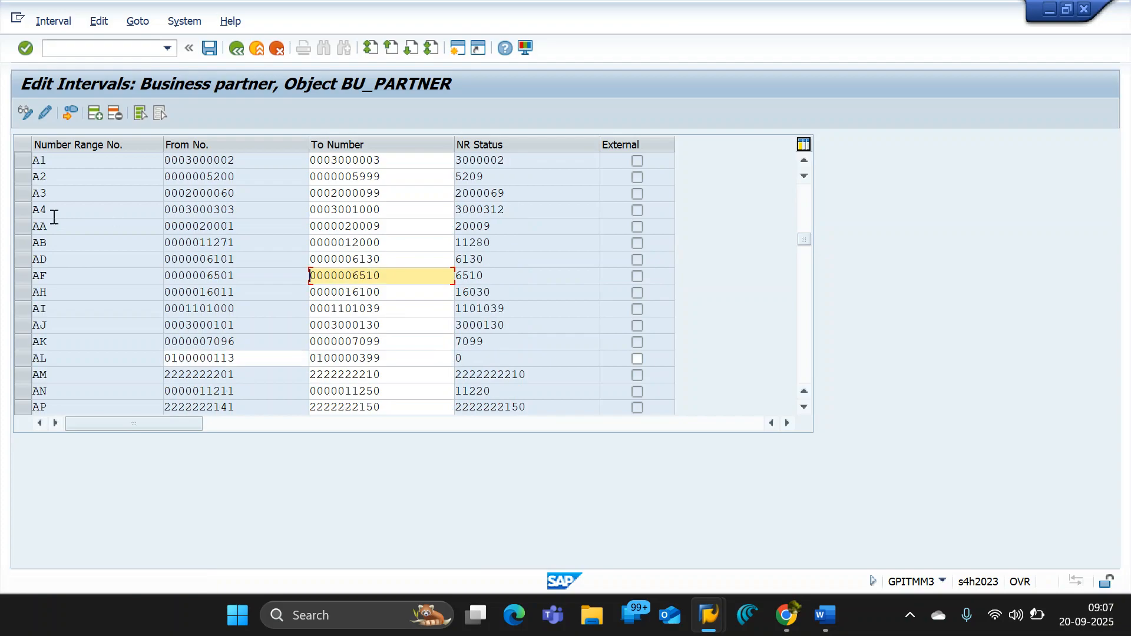
scroll(54, 212, "up", 1)
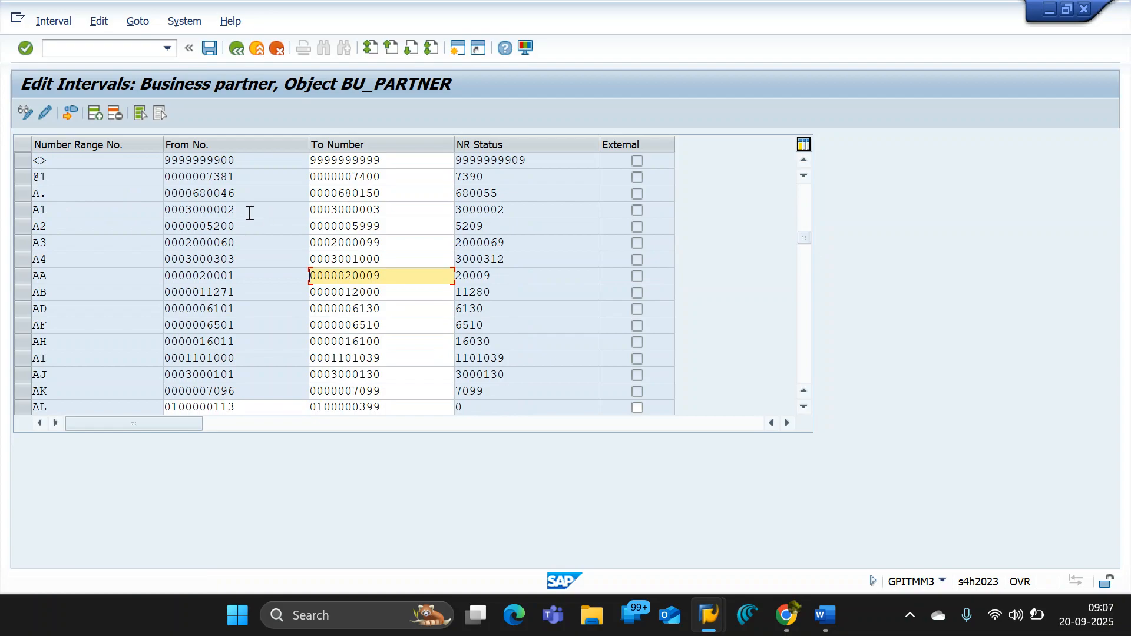
- Check the To Number of interval A., and find the new intervals O8 and O9 in the list again
left_click(377, 194)
left_click_drag(377, 194, 290, 194)
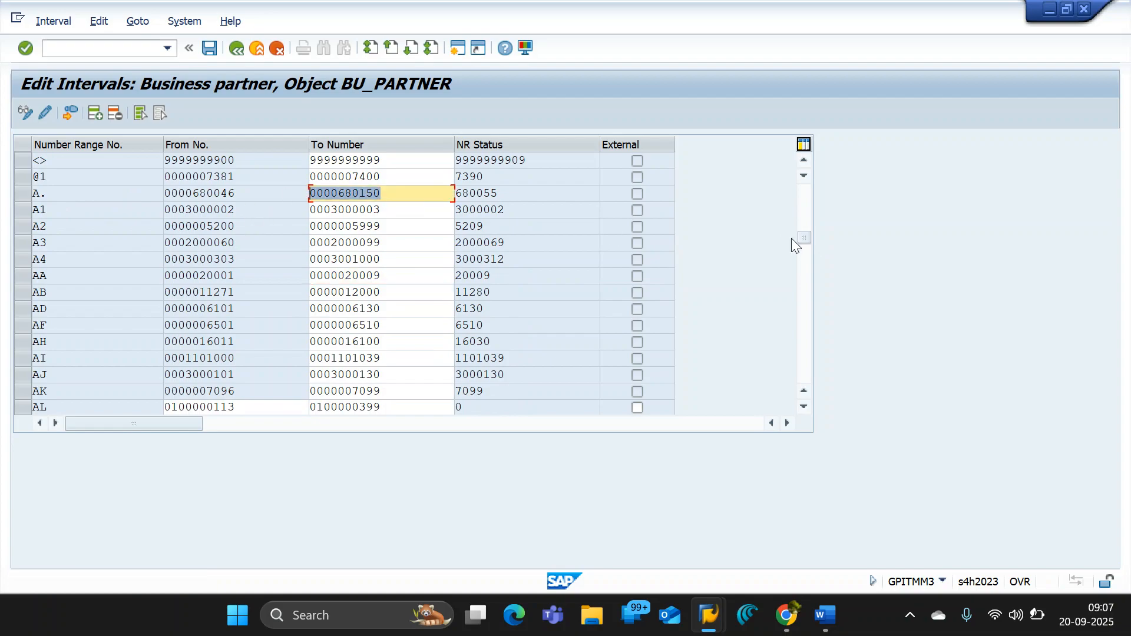
left_click_drag(802, 236, 808, 313)
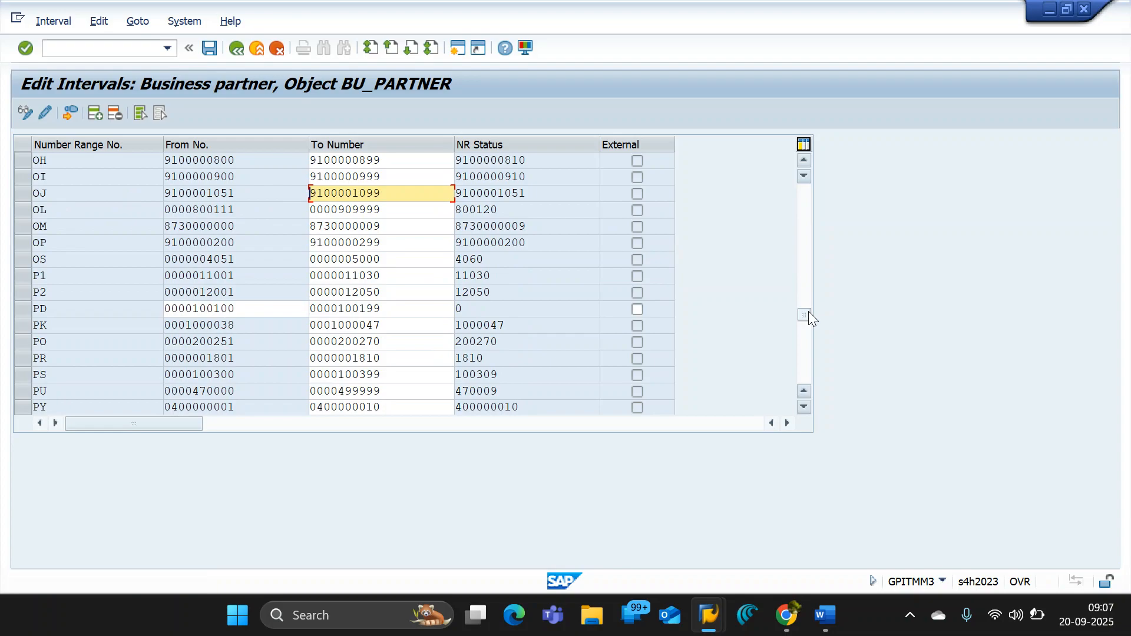
mouse_move(806, 311)
left_mouse_down()
mouse_move(802, 330)
mouse_move(801, 317)
left_mouse_up()
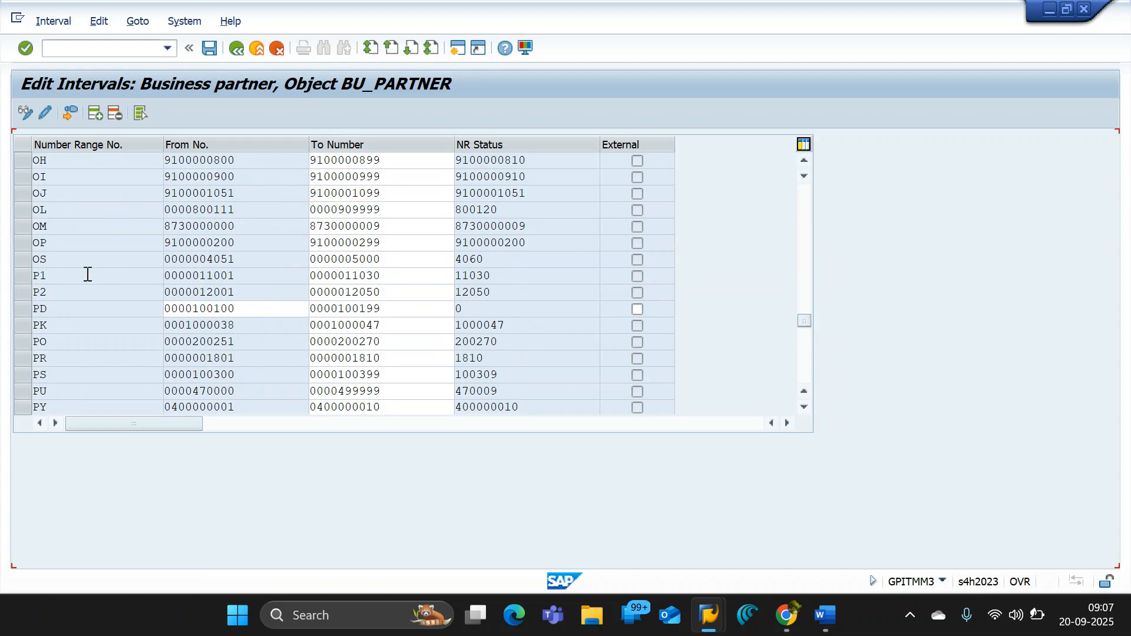
scroll(72, 294, "down", 1)
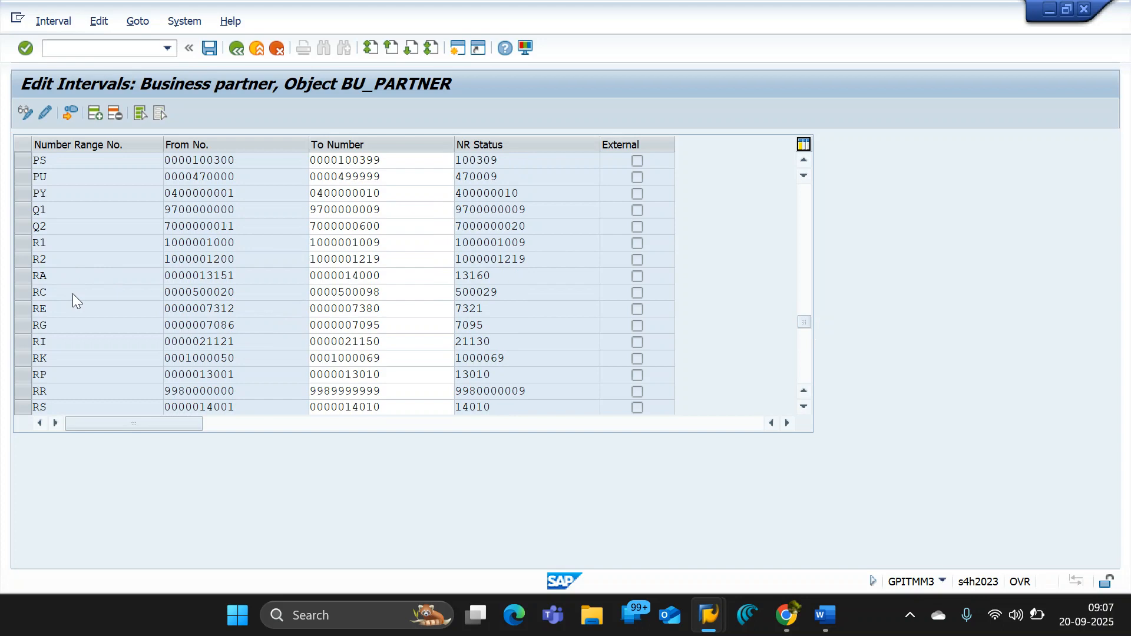
scroll(72, 294, "up", 2)
scroll(73, 293, "up", 10)
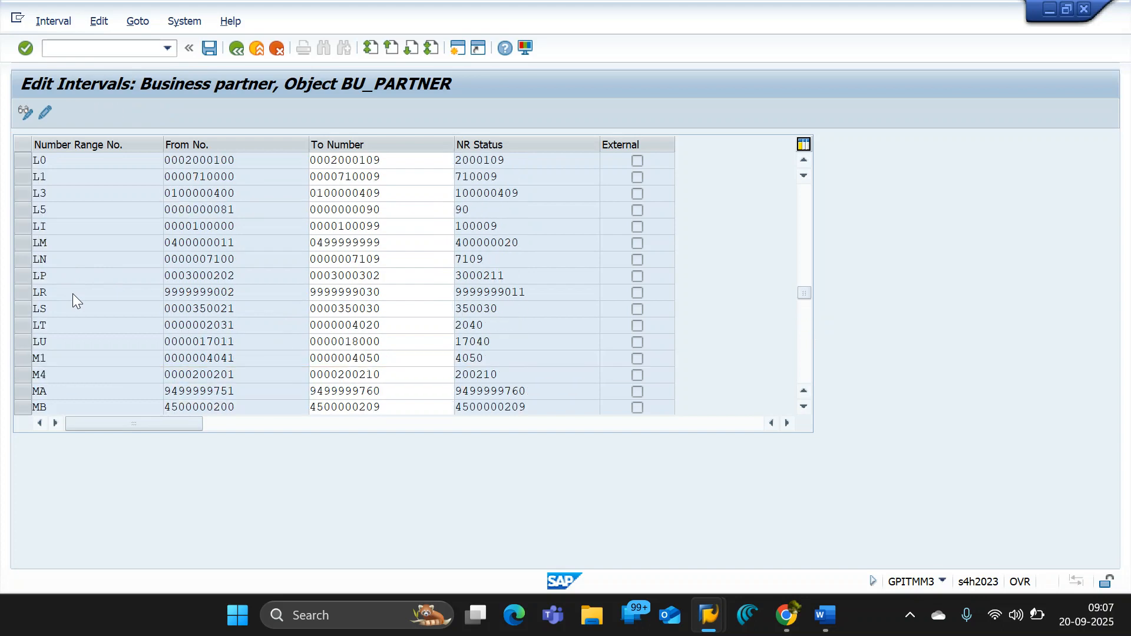
scroll(72, 293, "down", 9)
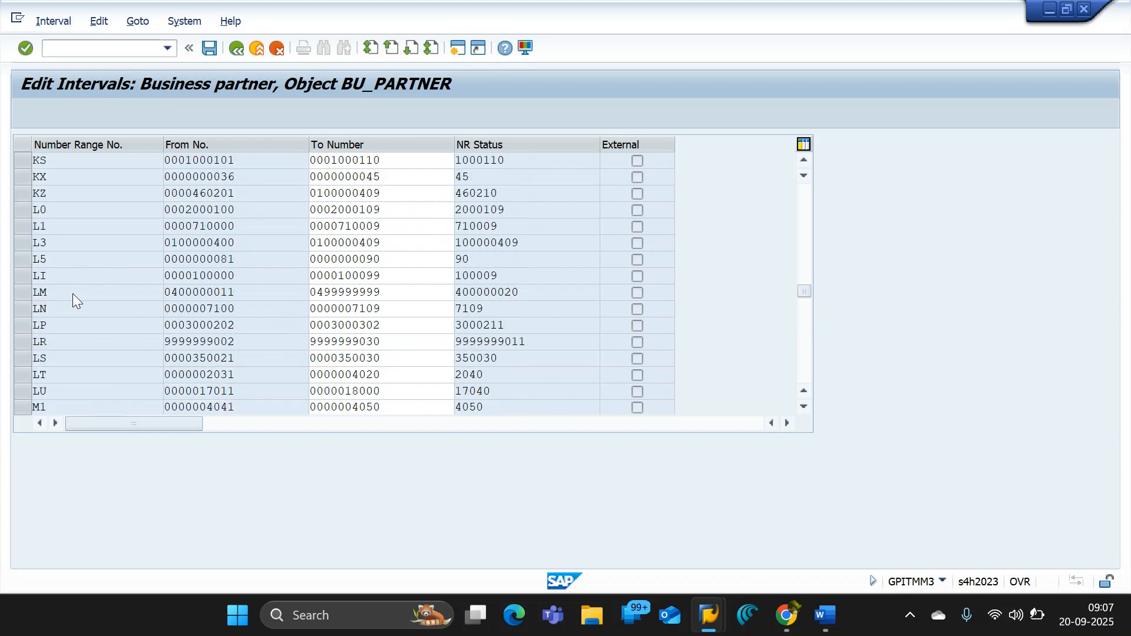
scroll(72, 290, "down", 4)
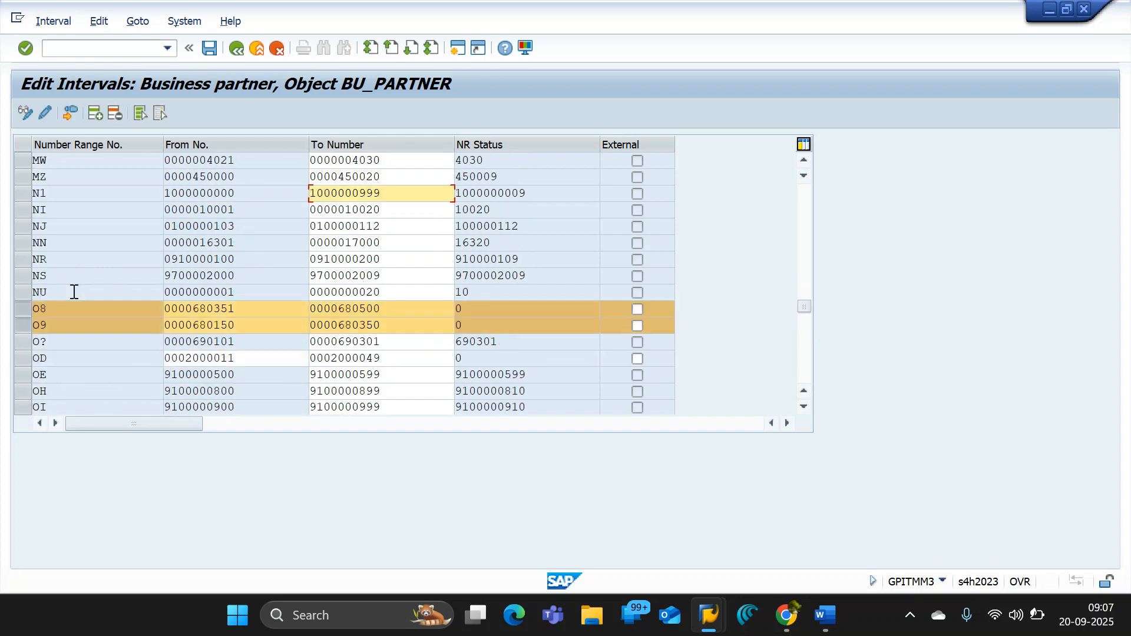
scroll(69, 312, "down", 1)
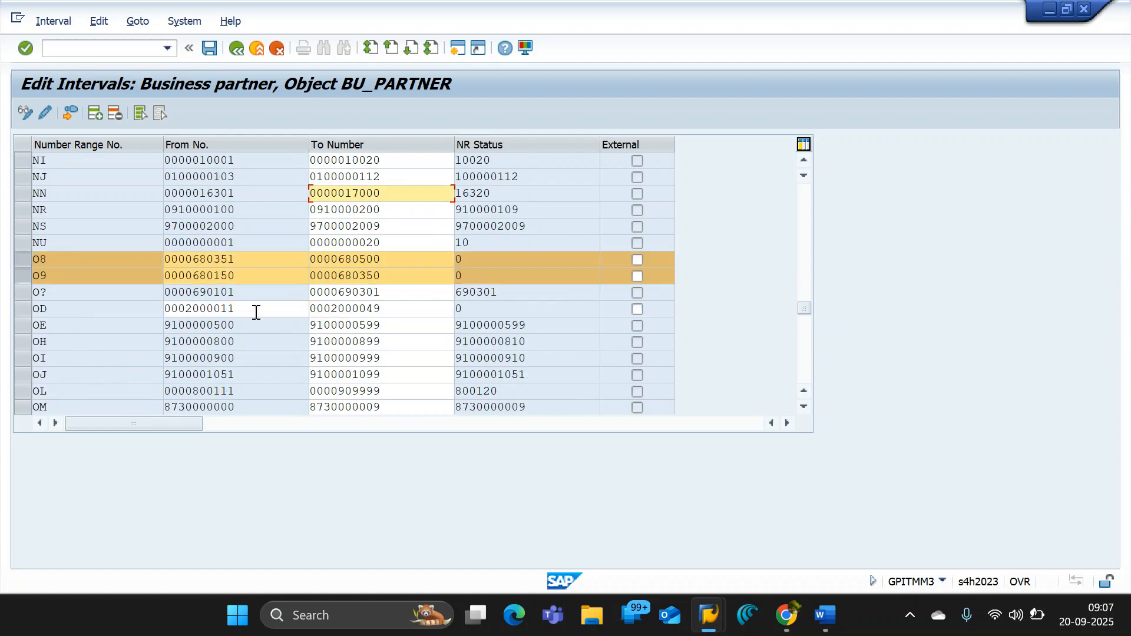
left_click(236, 276)
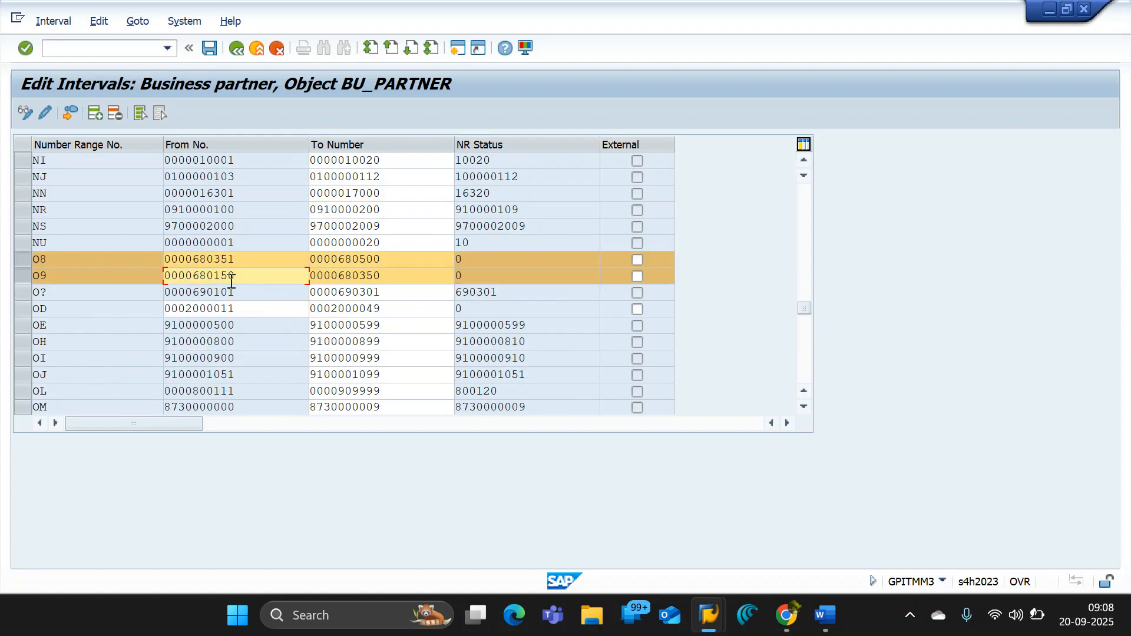
key("BackSpace")
type("1")
key("Return")
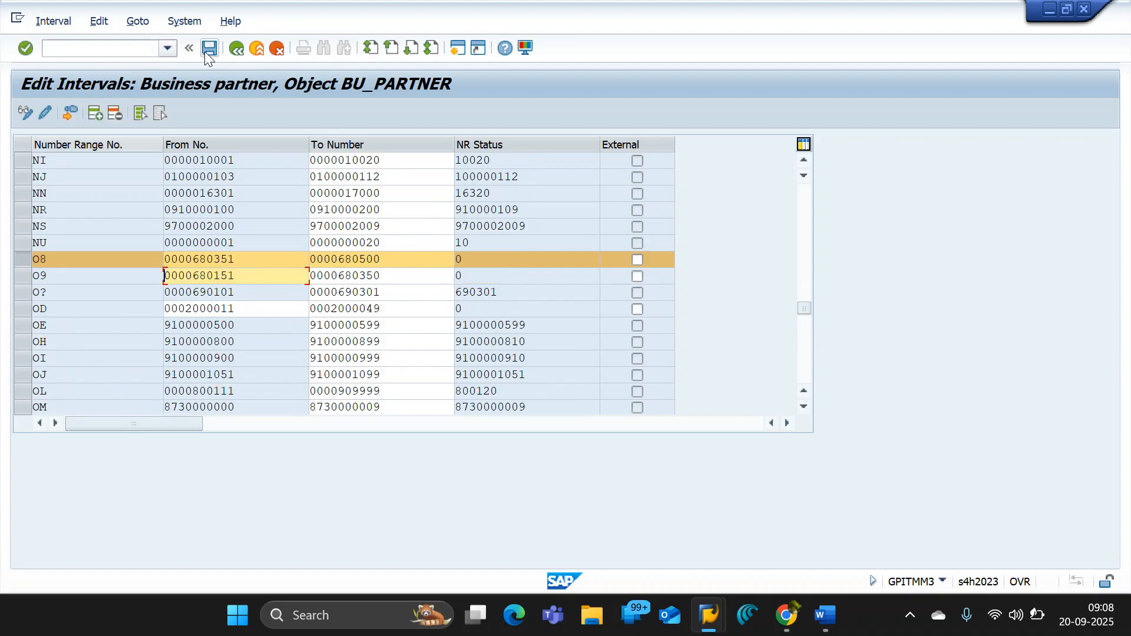
left_click(209, 48)
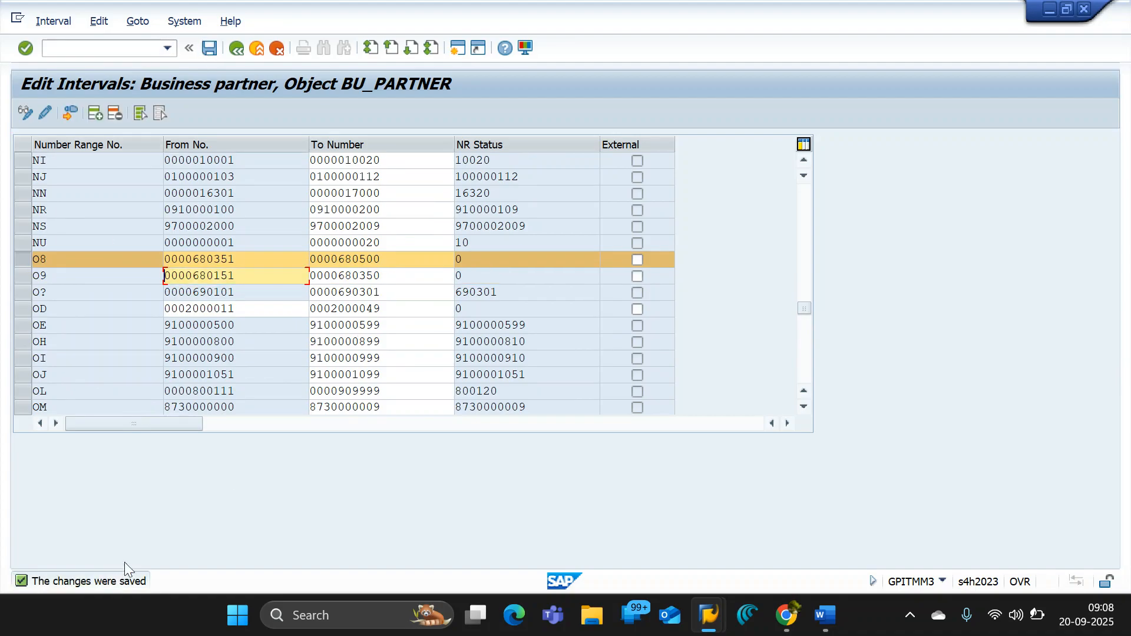
- Highlight the saved intervals O8 and O9 in the list
left_click(23, 269)
left_click(28, 264)
left_click_drag(29, 265, 31, 271)
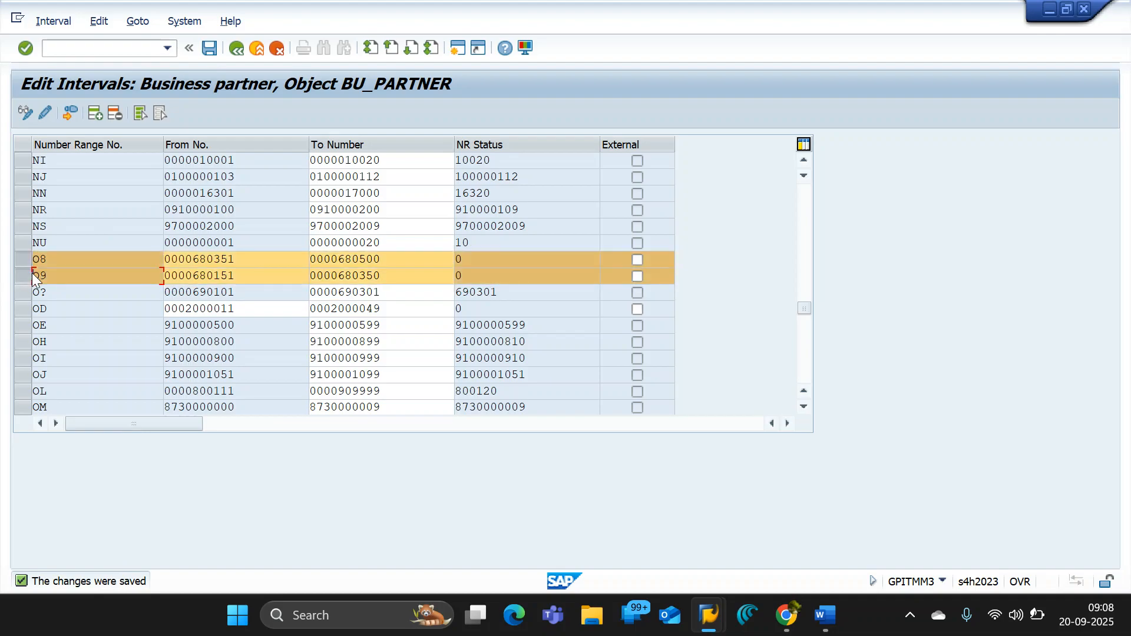
key("alt+Tab")
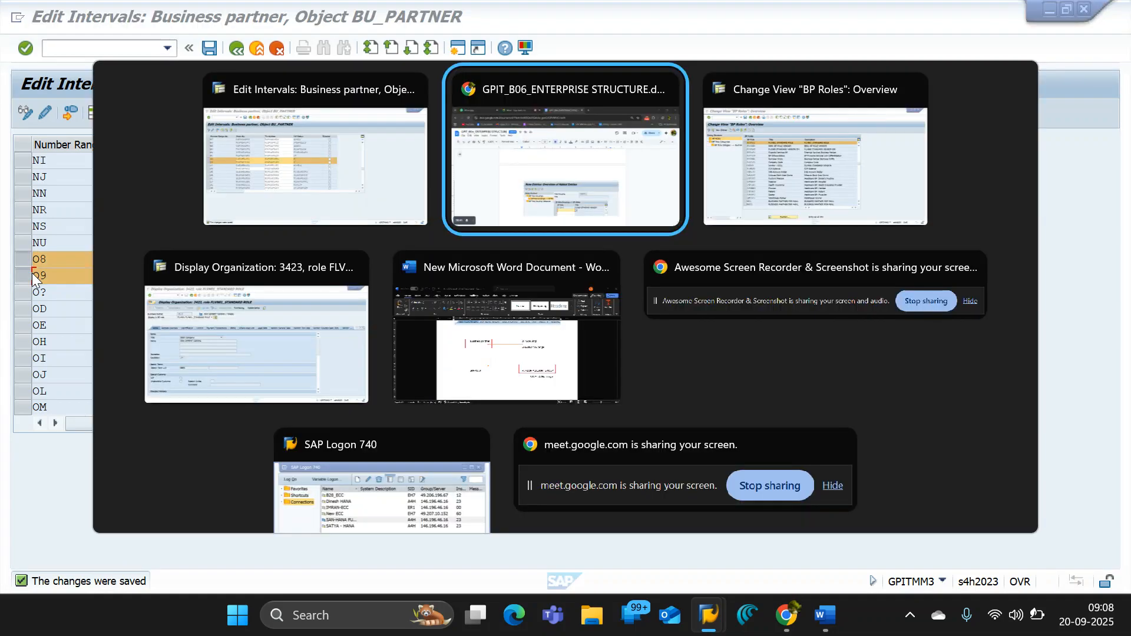
key("alt+Tab")
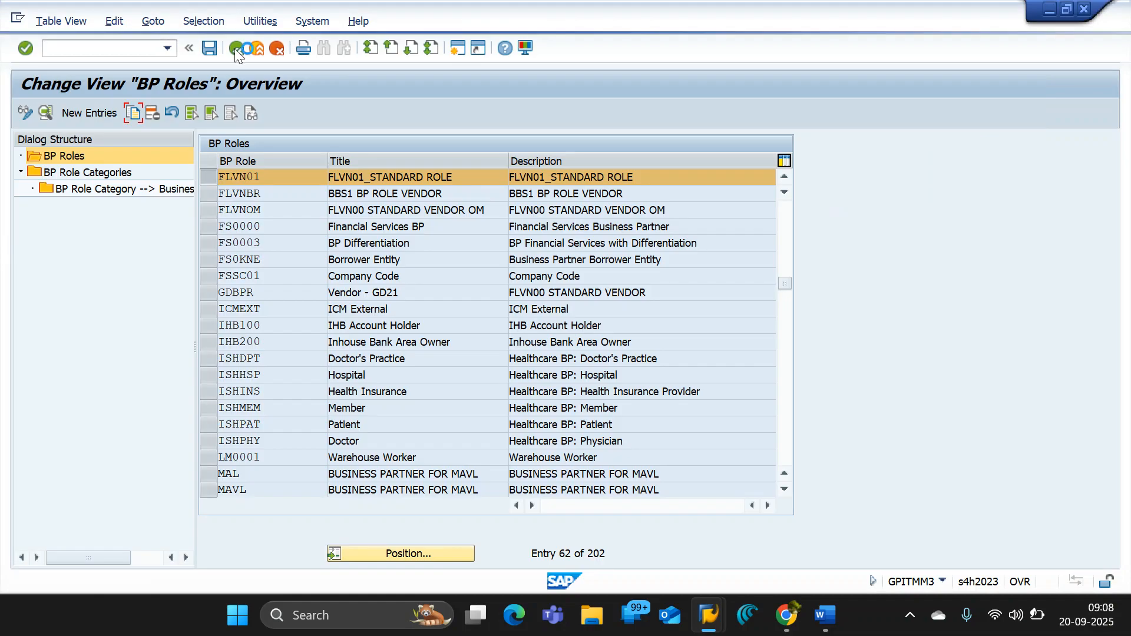
- Leave and reopen the BU_PARTNER intervals in change mode, and select the rows of intervals O8 and O9
left_click(234, 48)
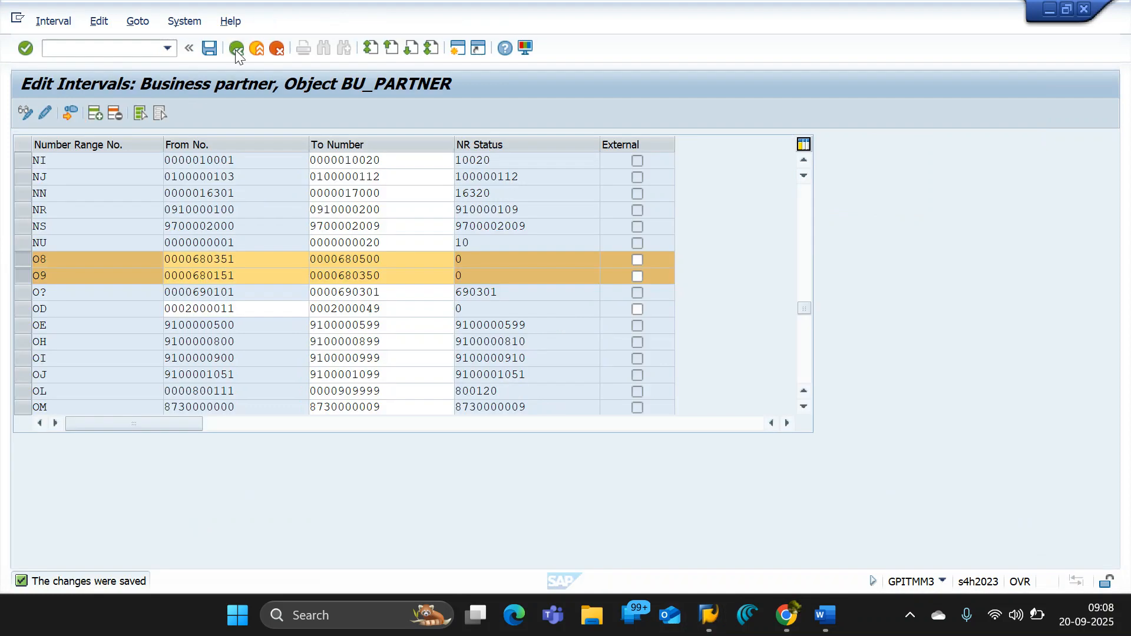
left_click(235, 50)
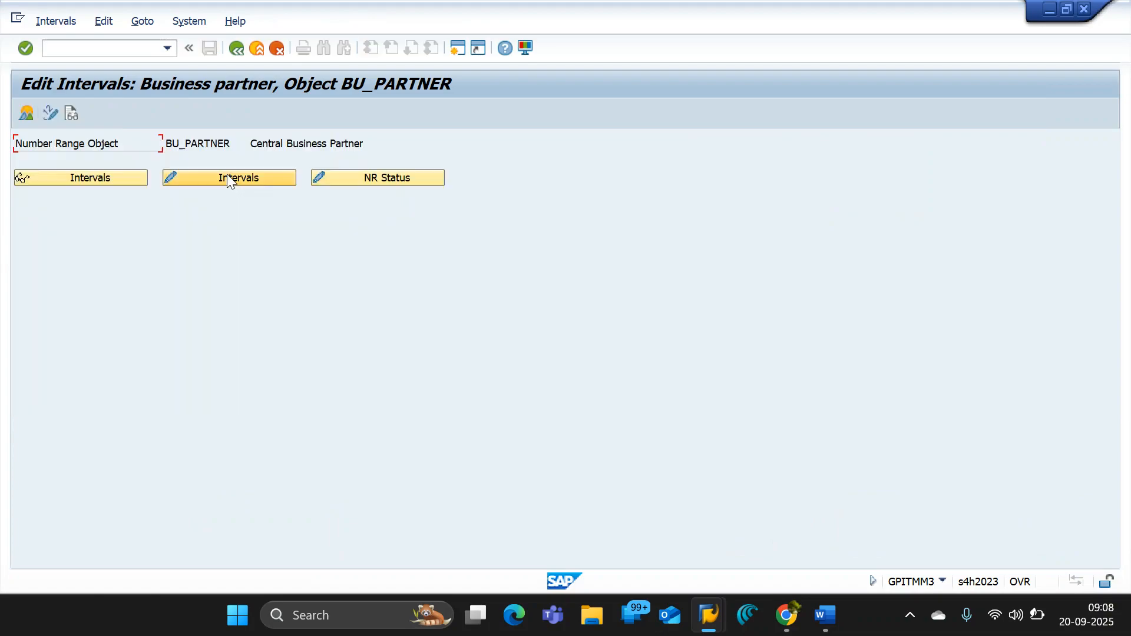
left_click(227, 177)
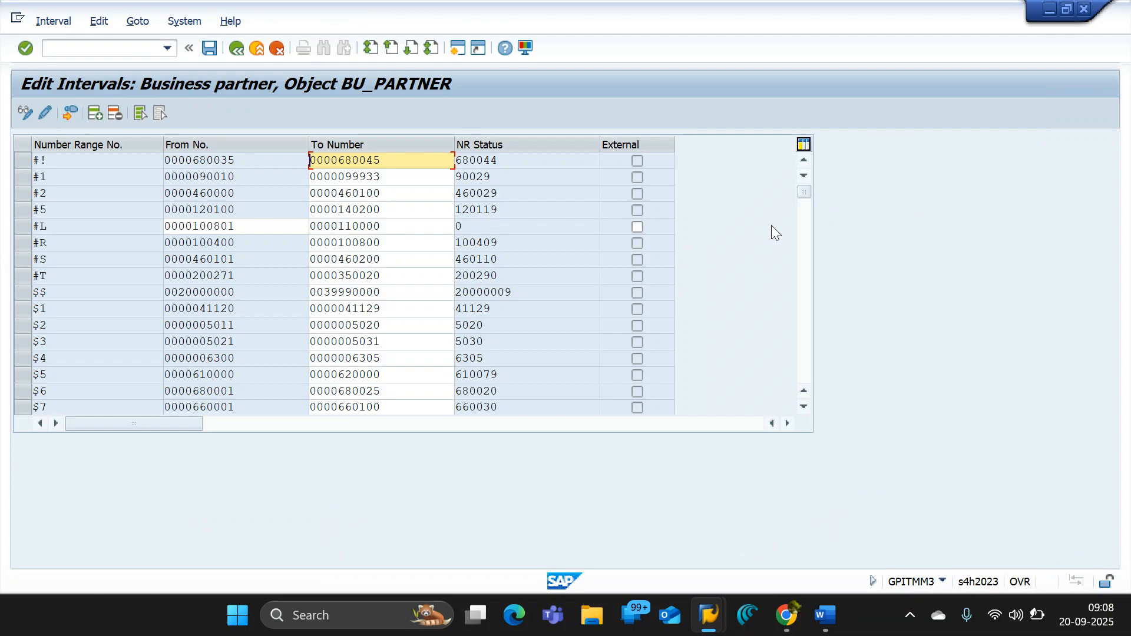
left_click_drag(803, 191, 807, 305)
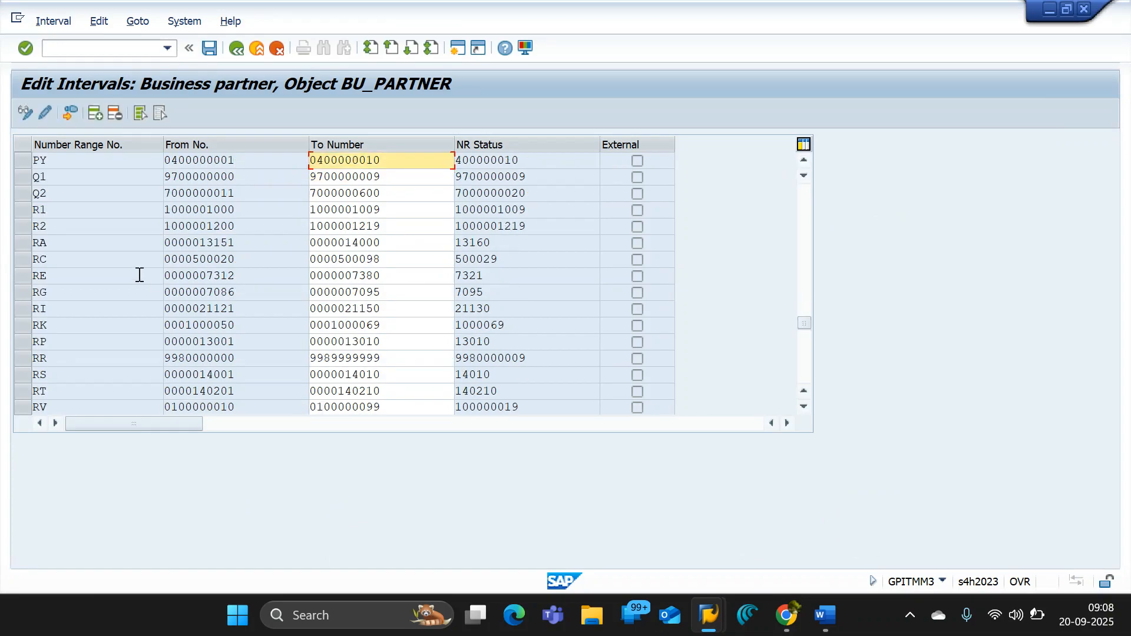
scroll(70, 287, "up", 4)
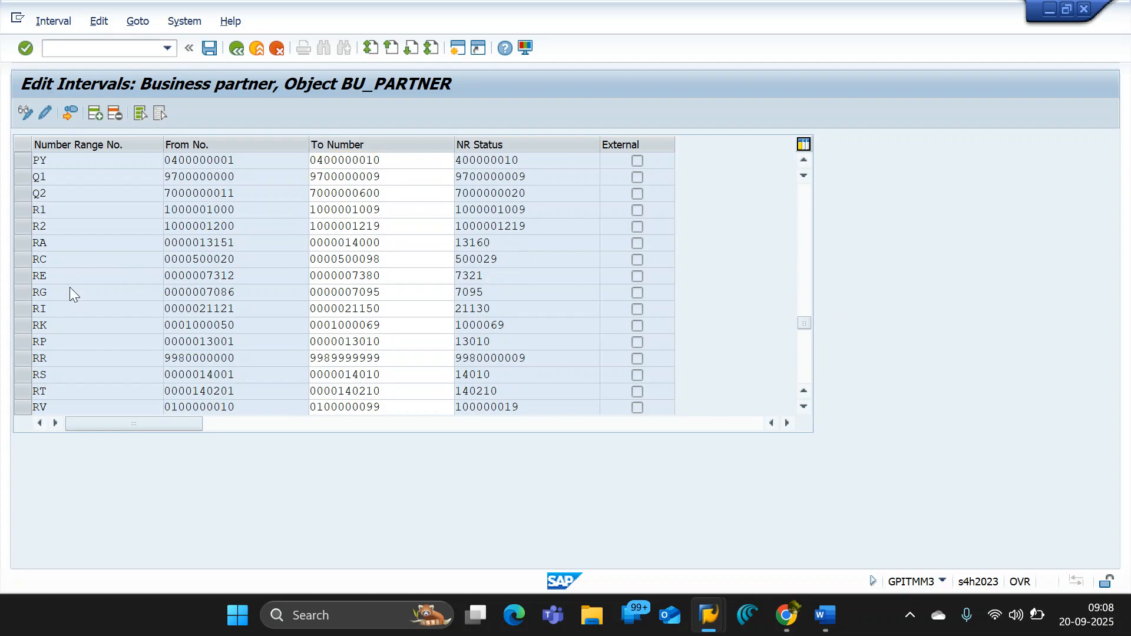
scroll(69, 288, "up", 3)
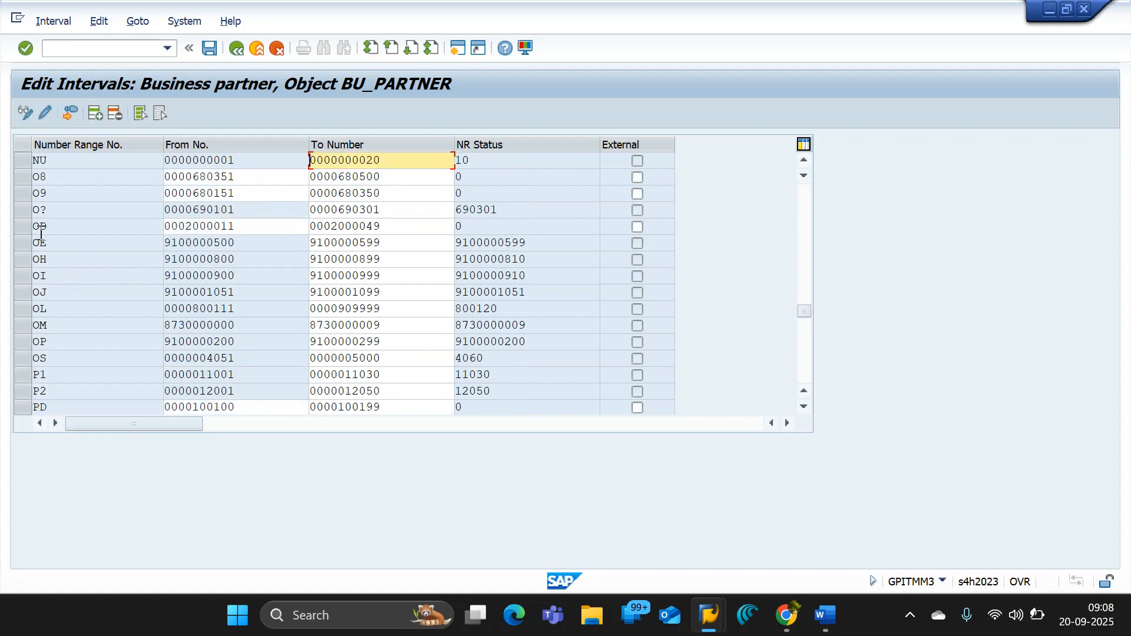
left_click(23, 179)
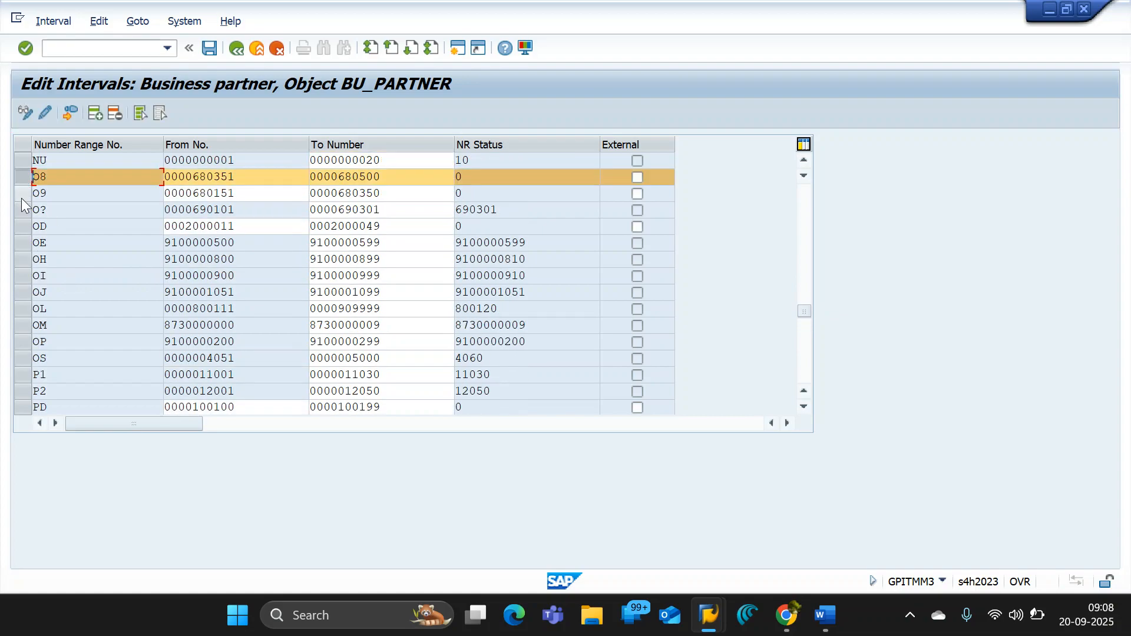
left_click(22, 195)
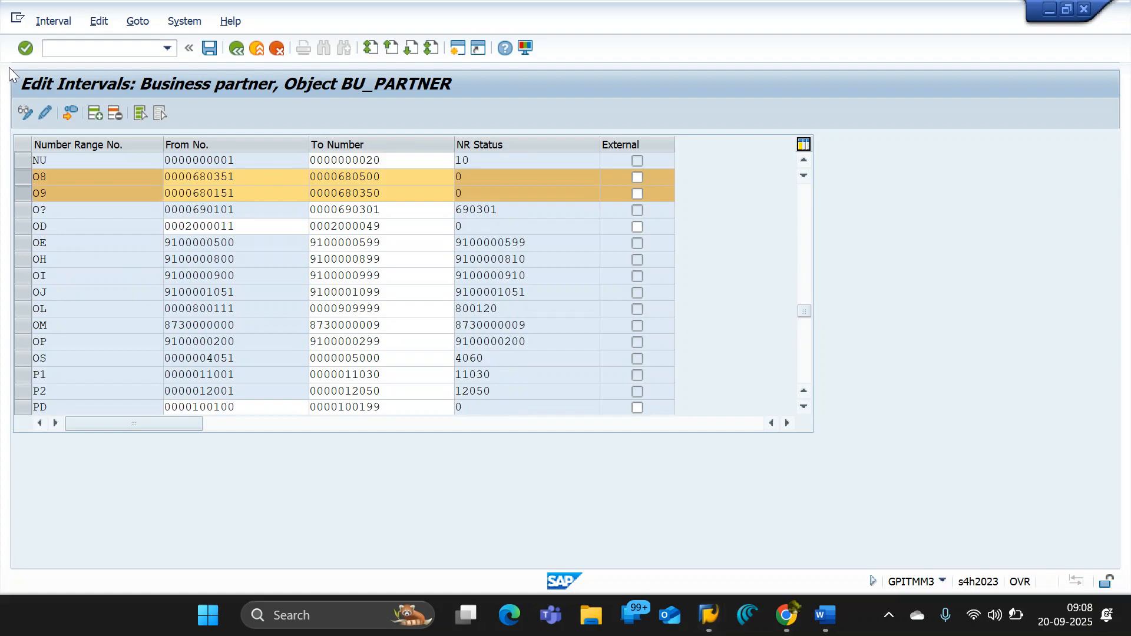
- Capture the interval list with O8 and O9 highlighted and paste the screenshot into the GPIT_B06_ENTERPRISE STRUCTURE document in Google Docs
key("super+shift+s")
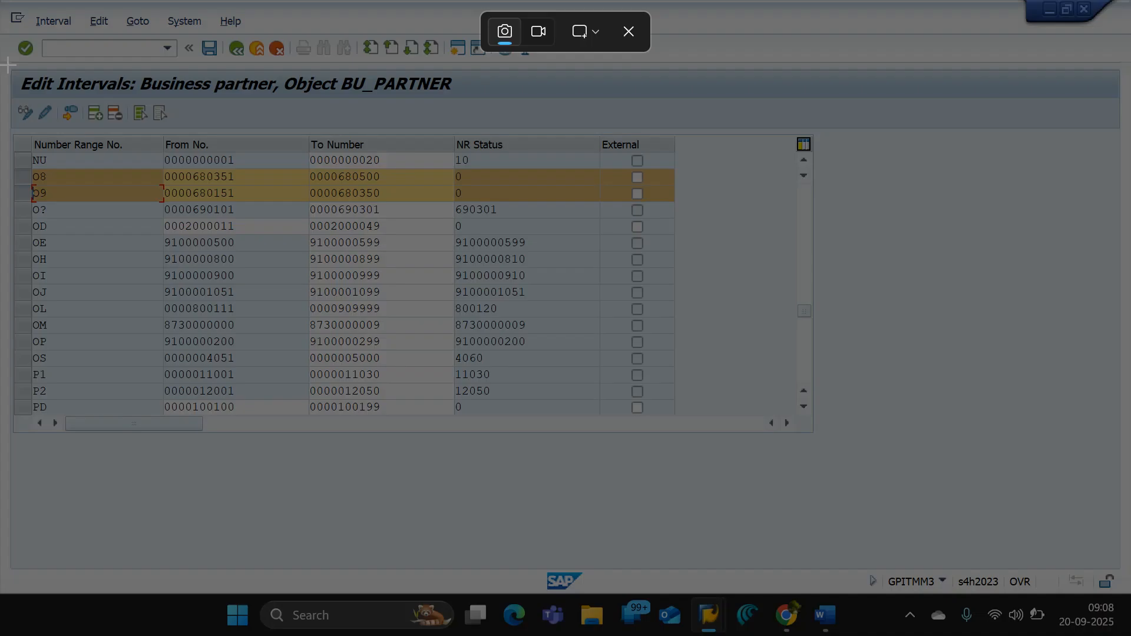
left_click_drag(7, 63, 825, 243)
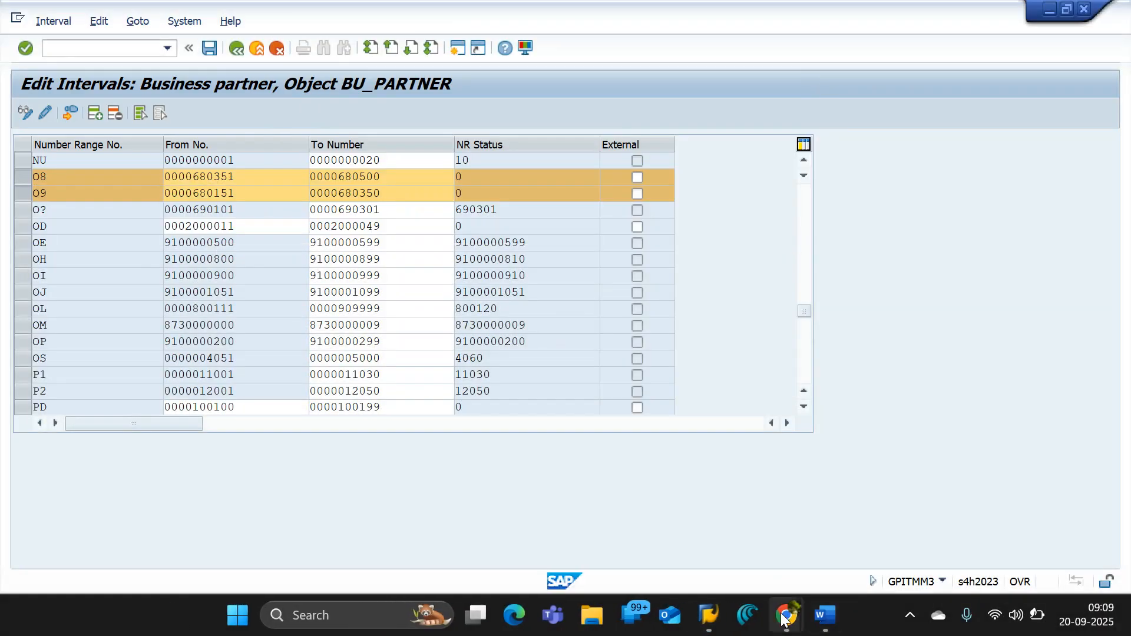
mouse_move(780, 615)
left_click(595, 518)
key("ctrl+v")
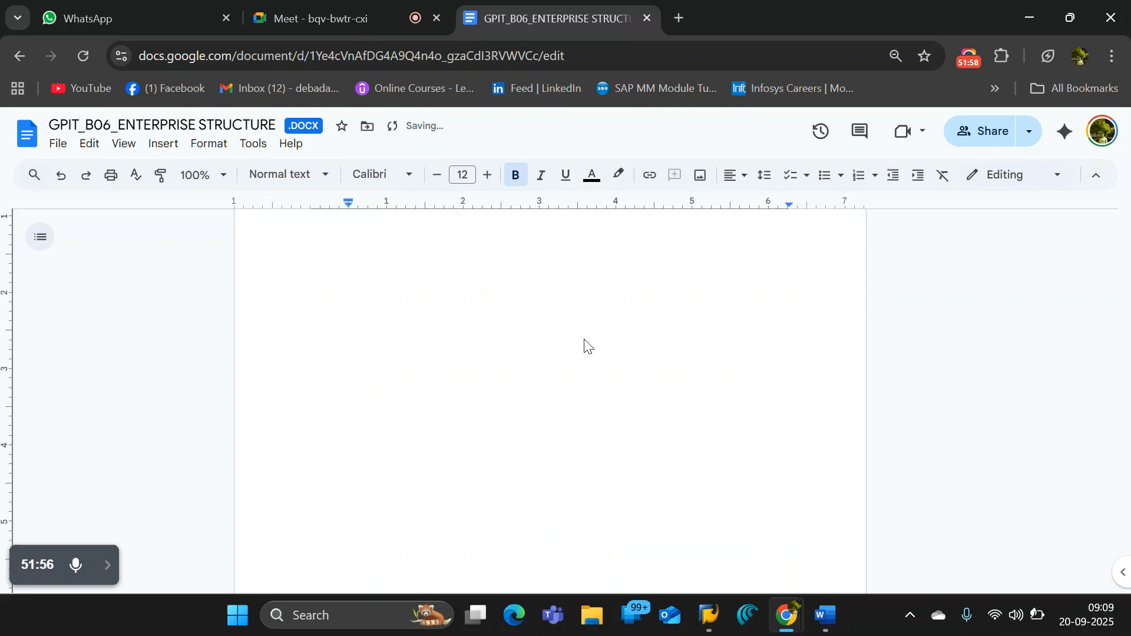
- Switch back to SAP, return to the IMG structure and open Define Groupings and Assign Number Ranges
key("alt+Tab")
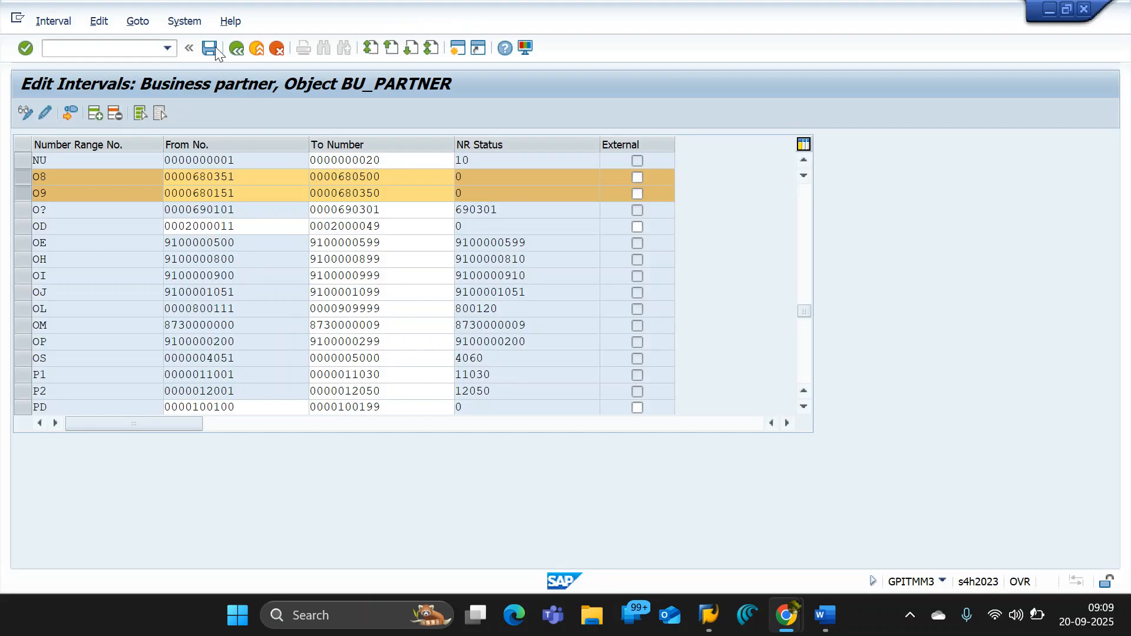
left_click(235, 48)
left_click(236, 50)
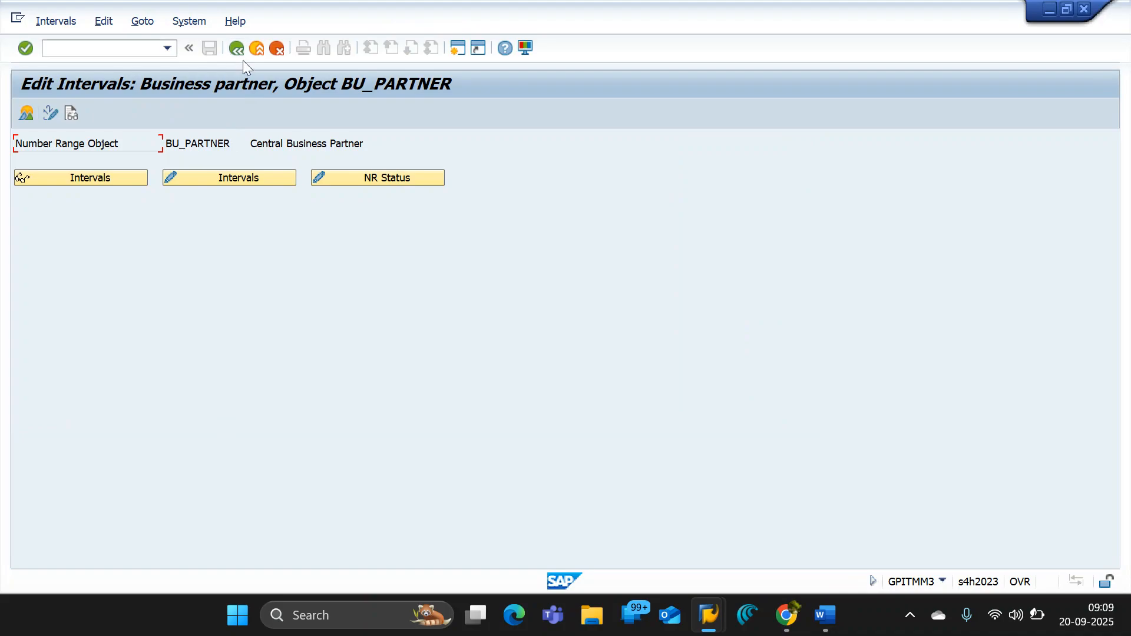
left_click(243, 49)
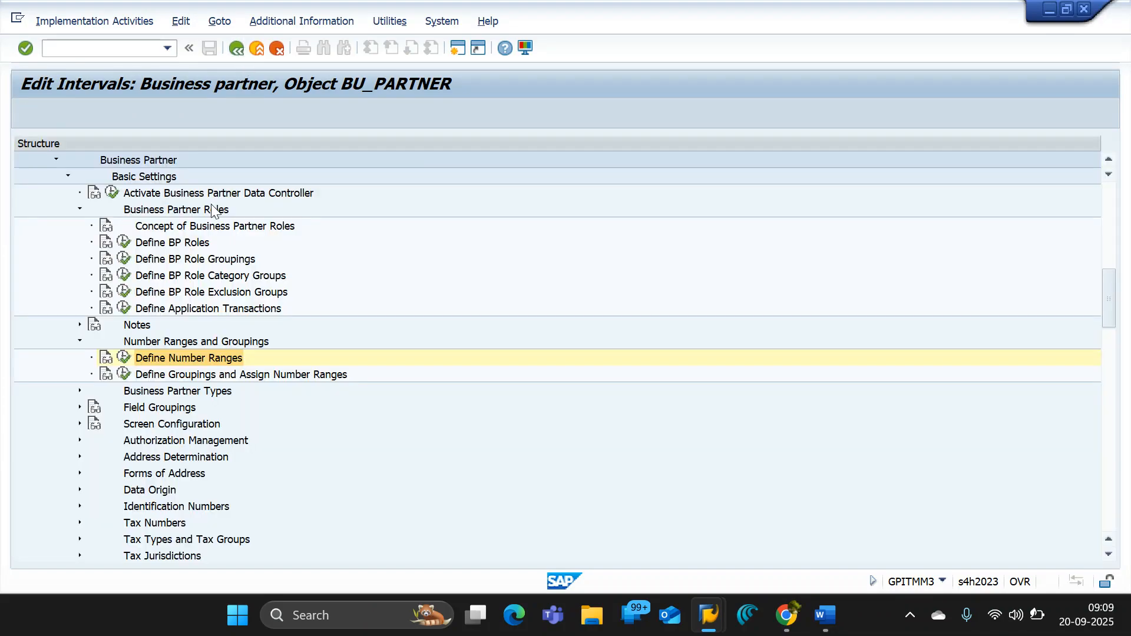
left_click(124, 375)
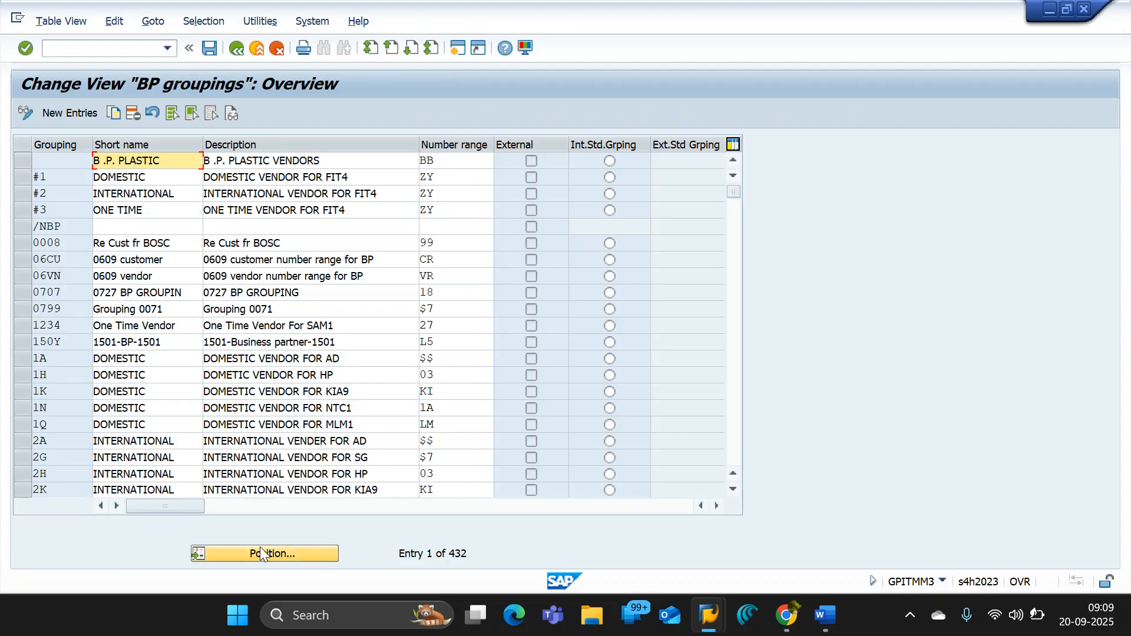
- Create a new BP grouping entry with the grouping key OBG1
left_click(83, 118)
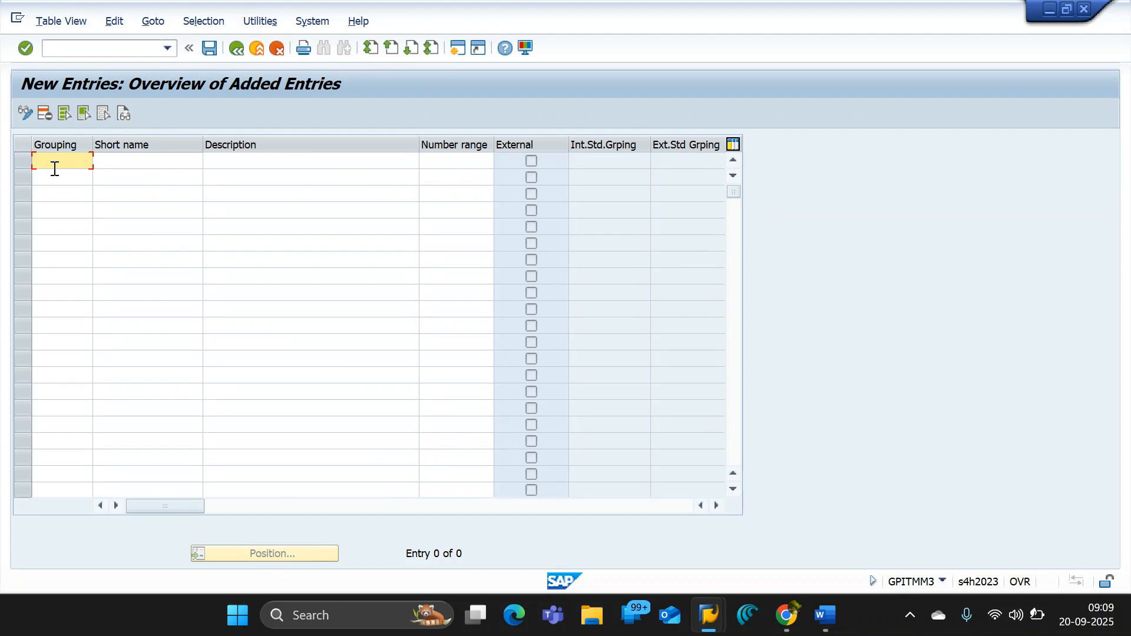
type("OS")
type("B")
type("P")
left_click_drag(34, 160, 87, 163)
left_click(68, 163)
key("BackSpace")
key("BackSpace")
key("BackSpace")
type("BG1")
- Give grouping OBG1 the description DOM BP GROUPING OSB1
left_click(252, 162)
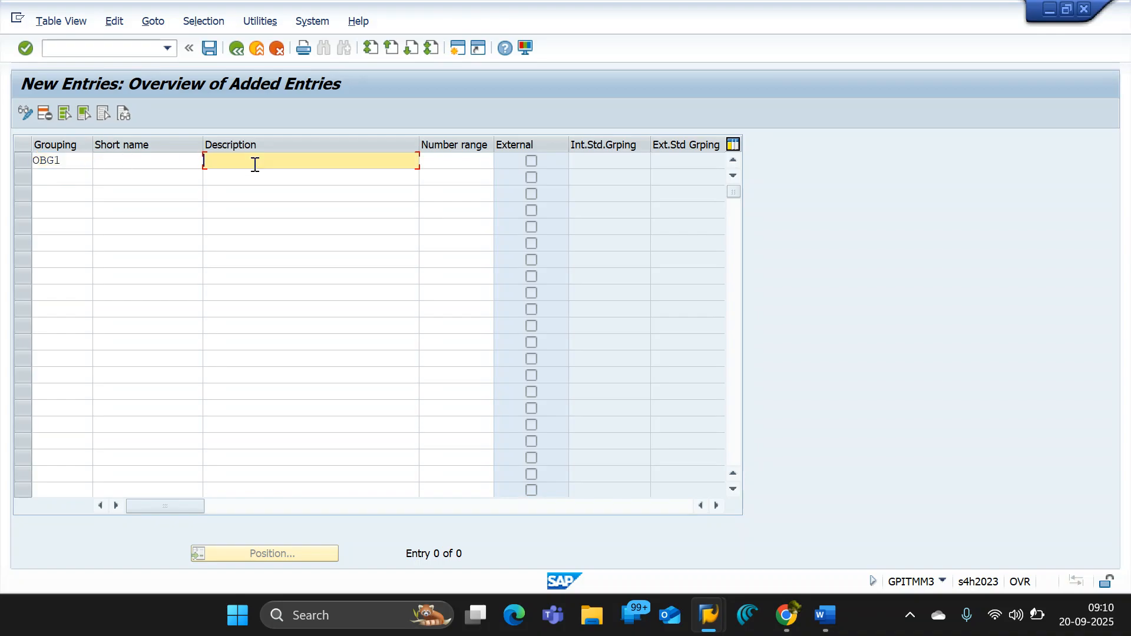
type("DOM")
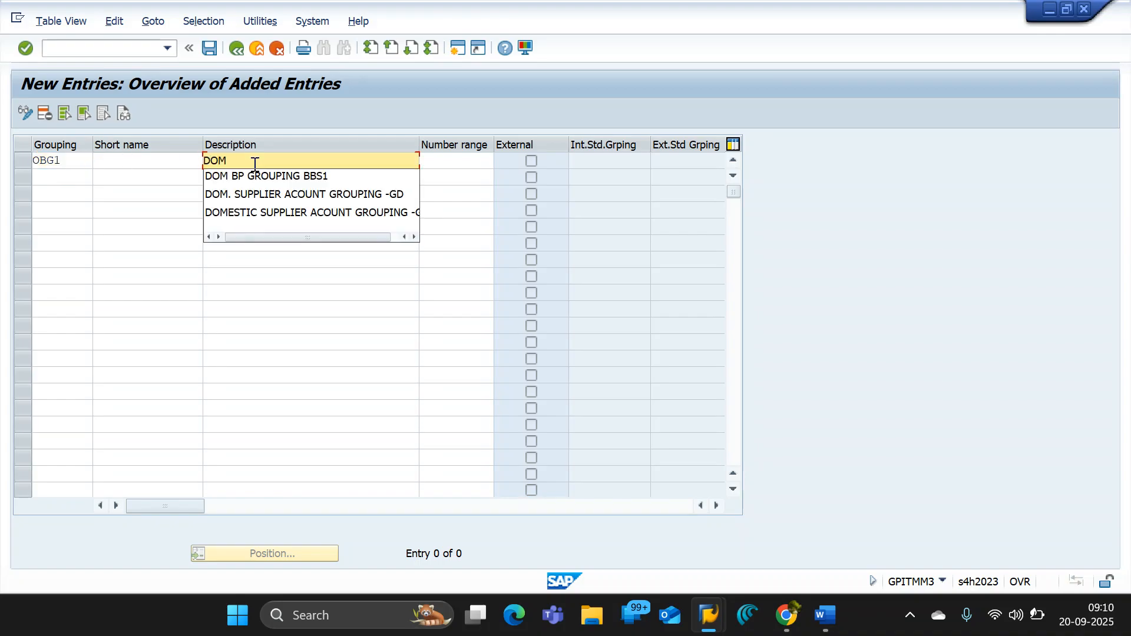
left_click(278, 174)
left_click_drag(340, 160, 302, 167)
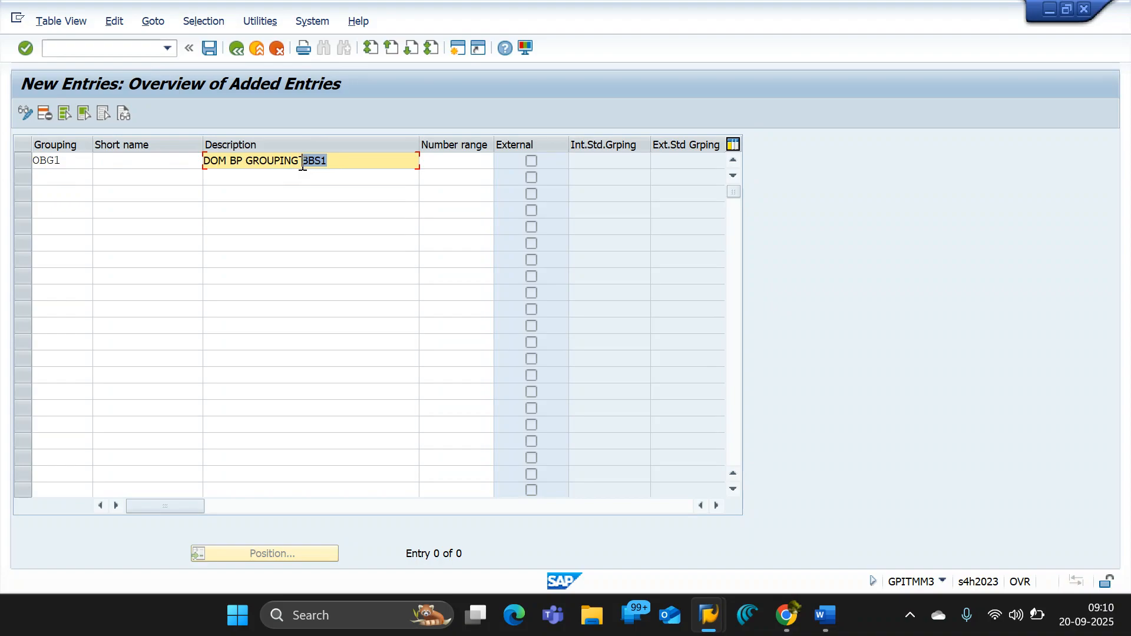
type("D")
type("SB1")
- Add a second grouping entry with the key OBG2 and the description IMP. BP GROUPING OSB1
left_click(62, 178)
type("OB")
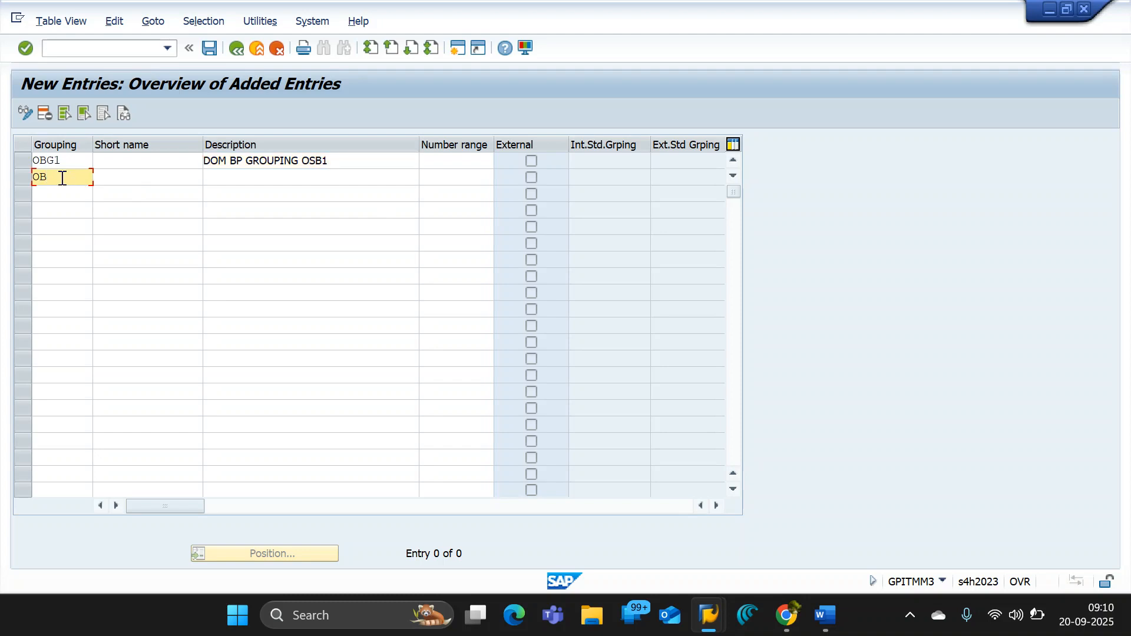
type("G2")
left_click(297, 179)
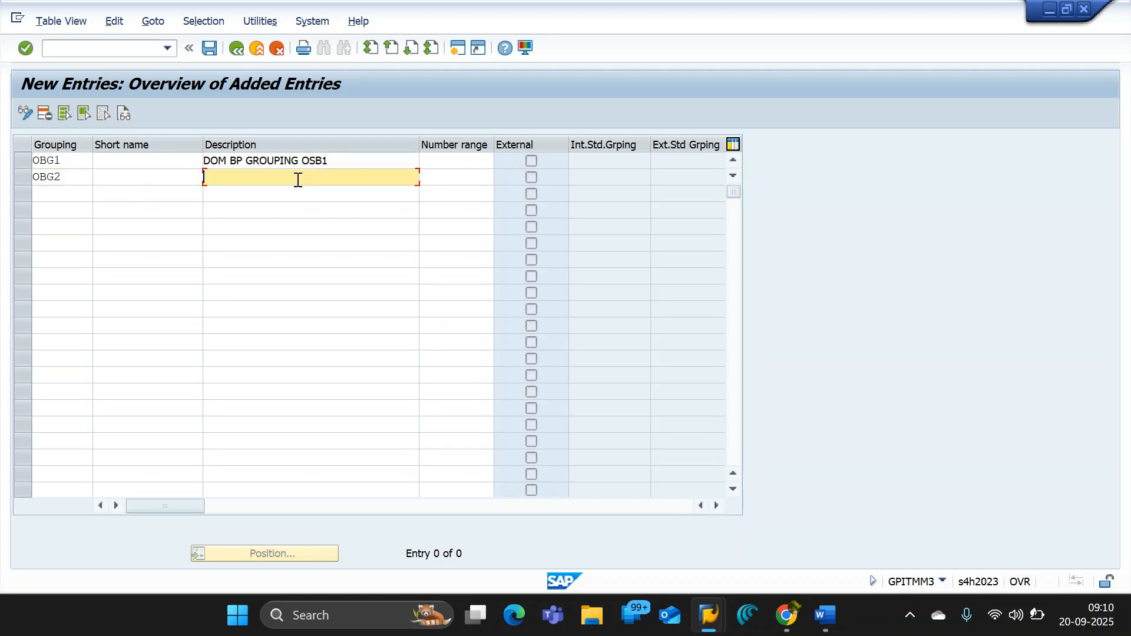
type("I")
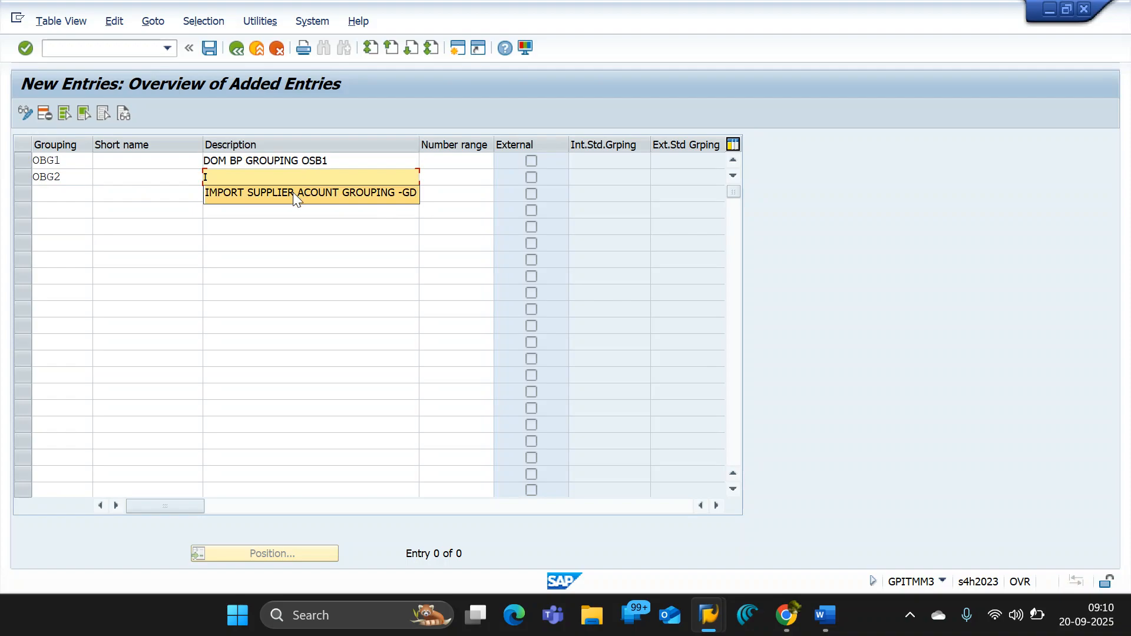
left_click_drag(339, 160, 170, 159)
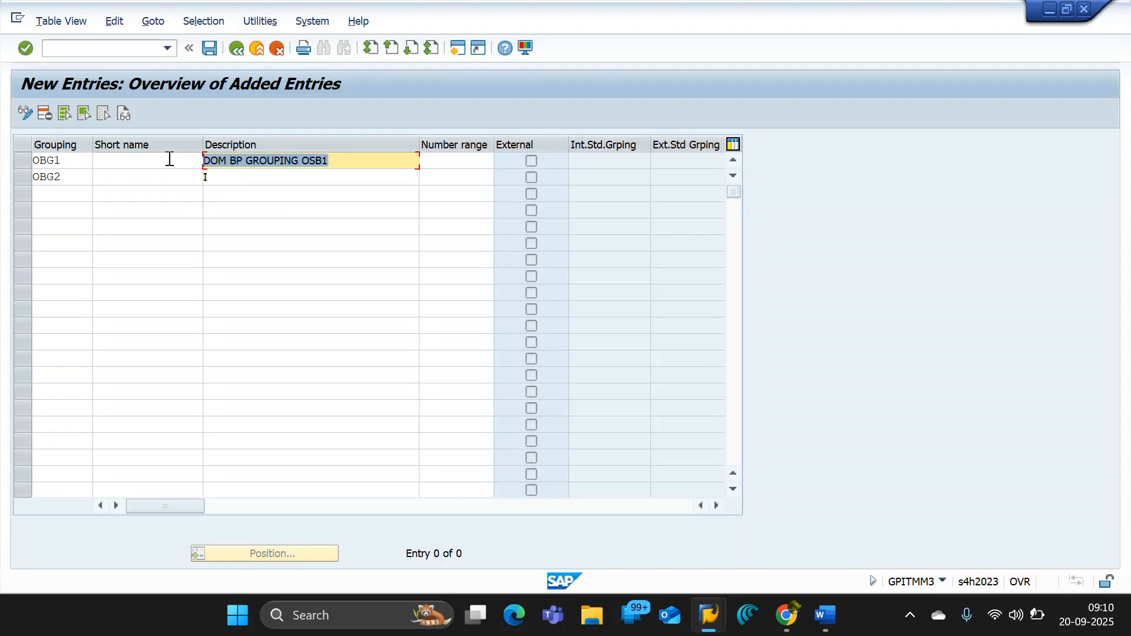
key("ctrl+c")
left_click(321, 178)
key("ctrl+v")
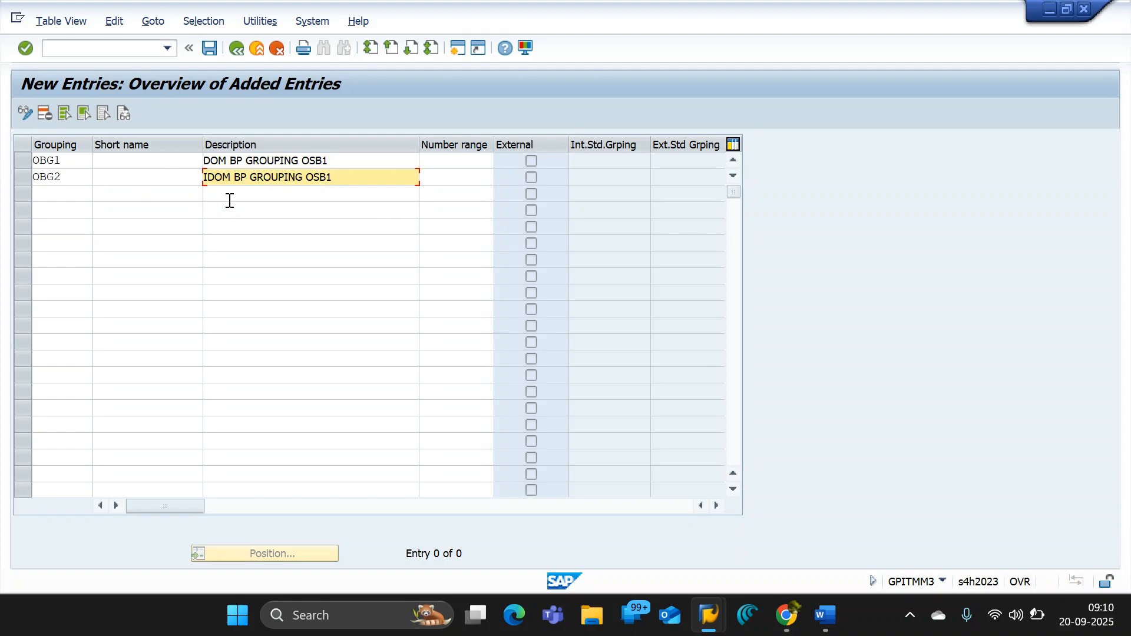
type("MP.")
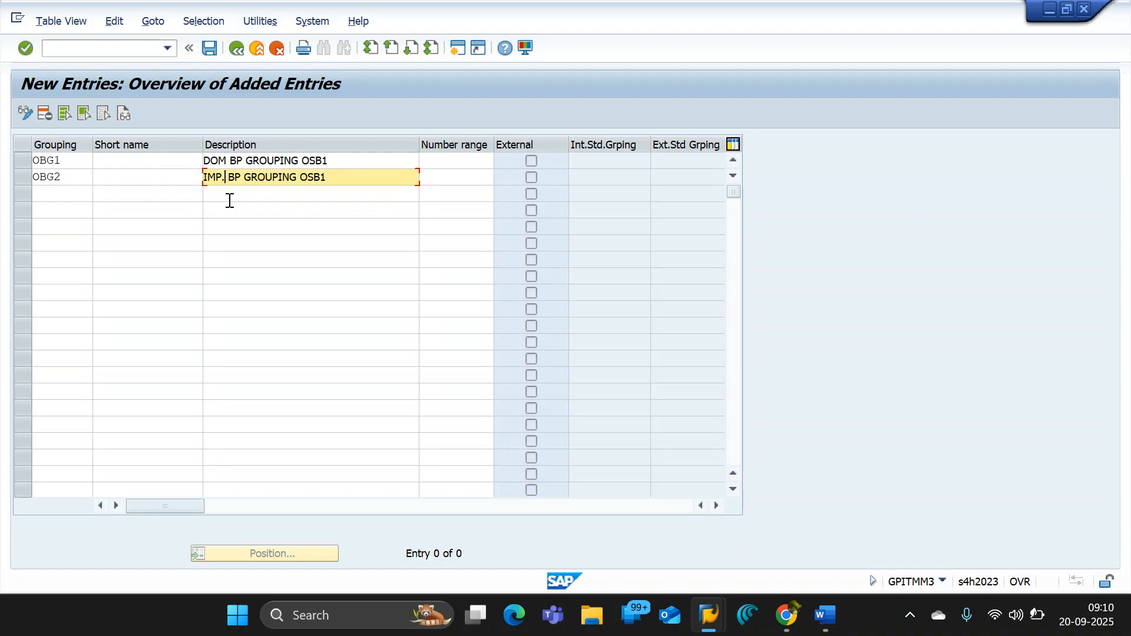
key("Down")
- Assign number range O9 to grouping OBG1 and number range O8 to grouping OBG2
left_click(475, 161)
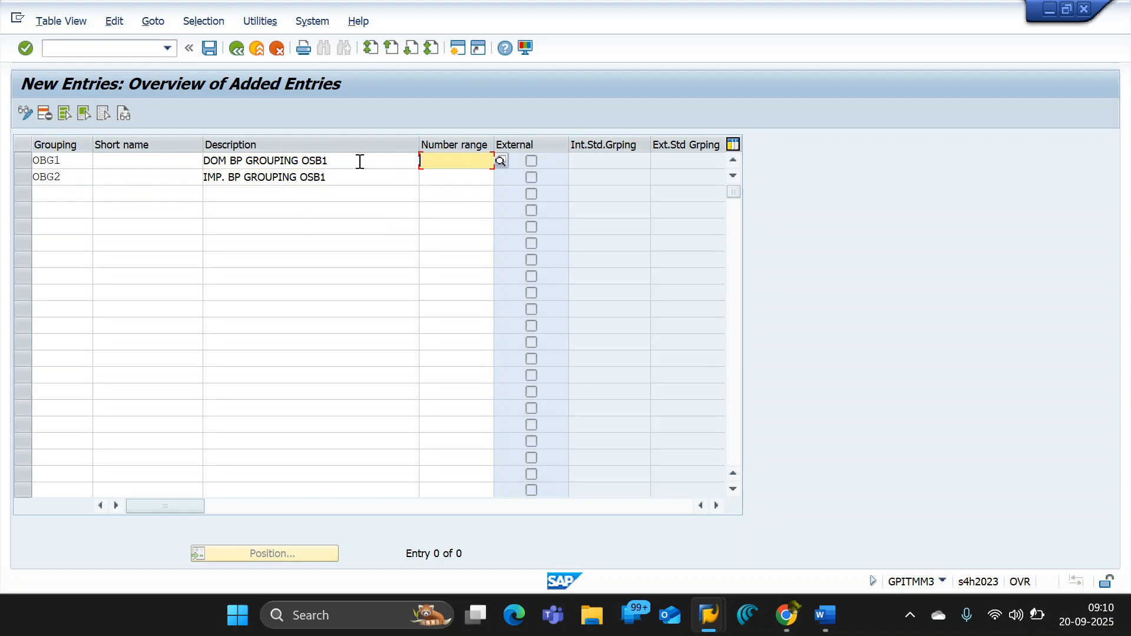
left_click_drag(358, 161, 76, 161)
left_click(455, 158)
type("0")
key("BackSpace")
type("O")
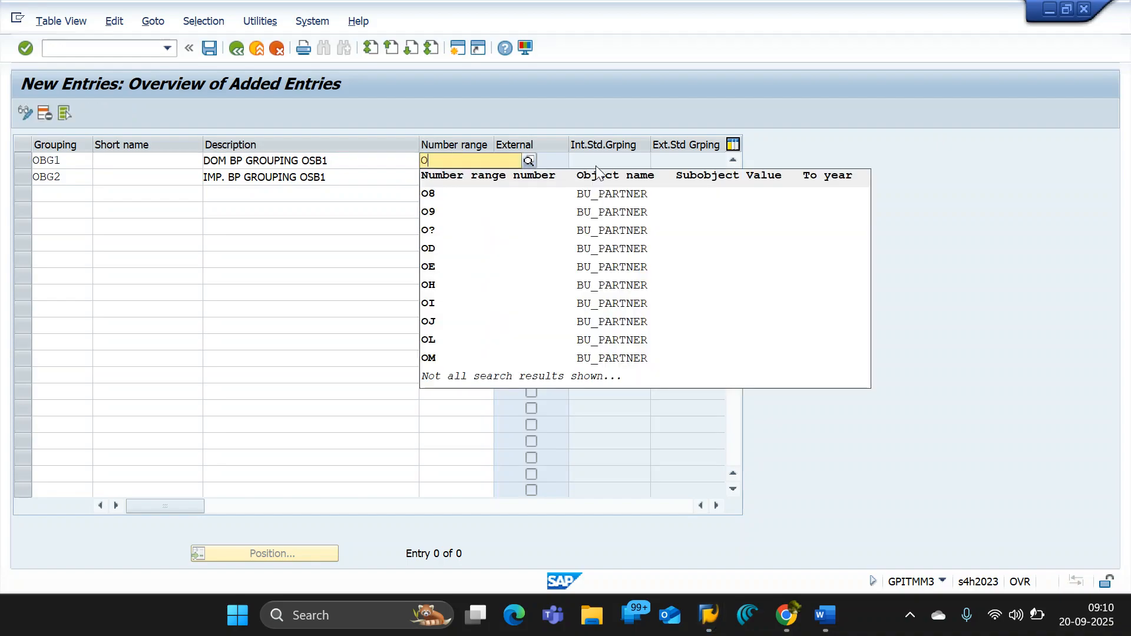
left_click(447, 213)
left_click(442, 178)
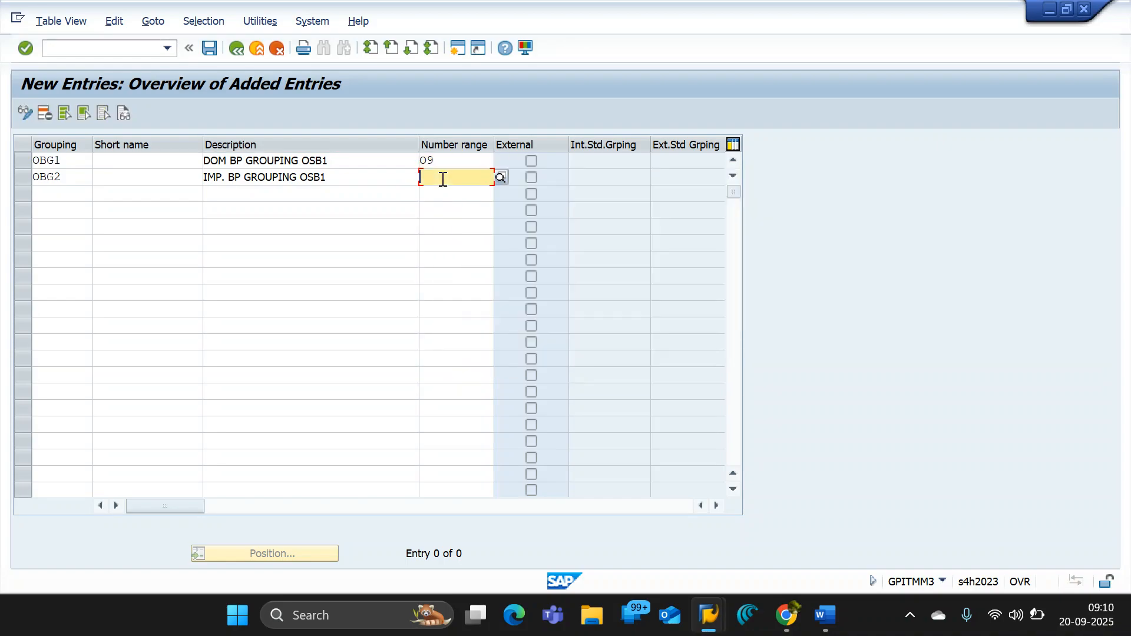
type("O")
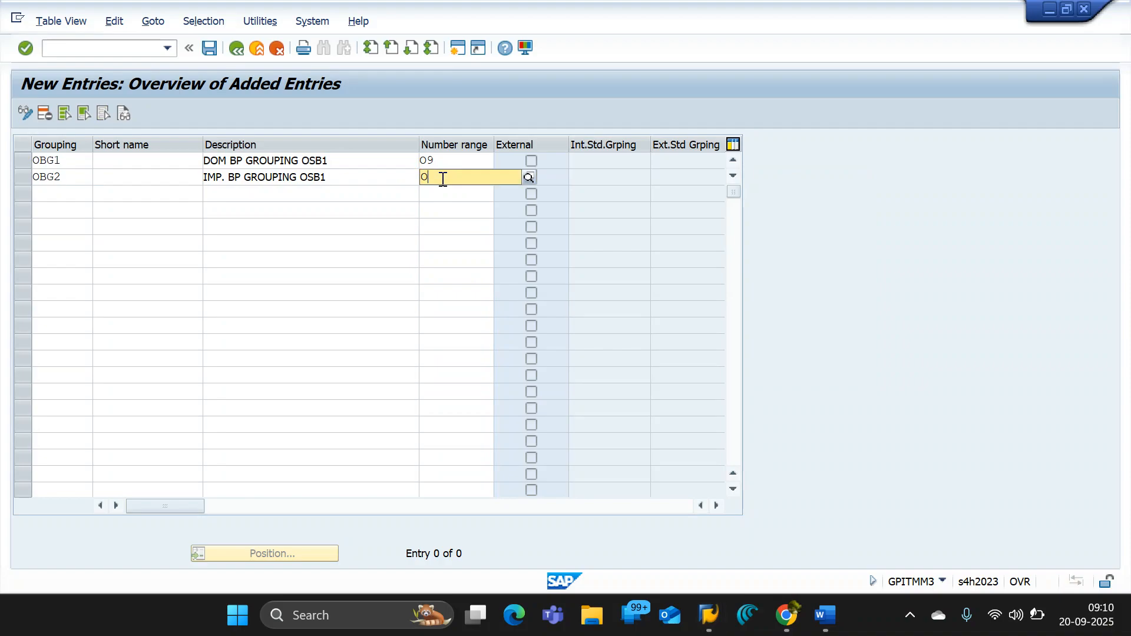
left_click(464, 210)
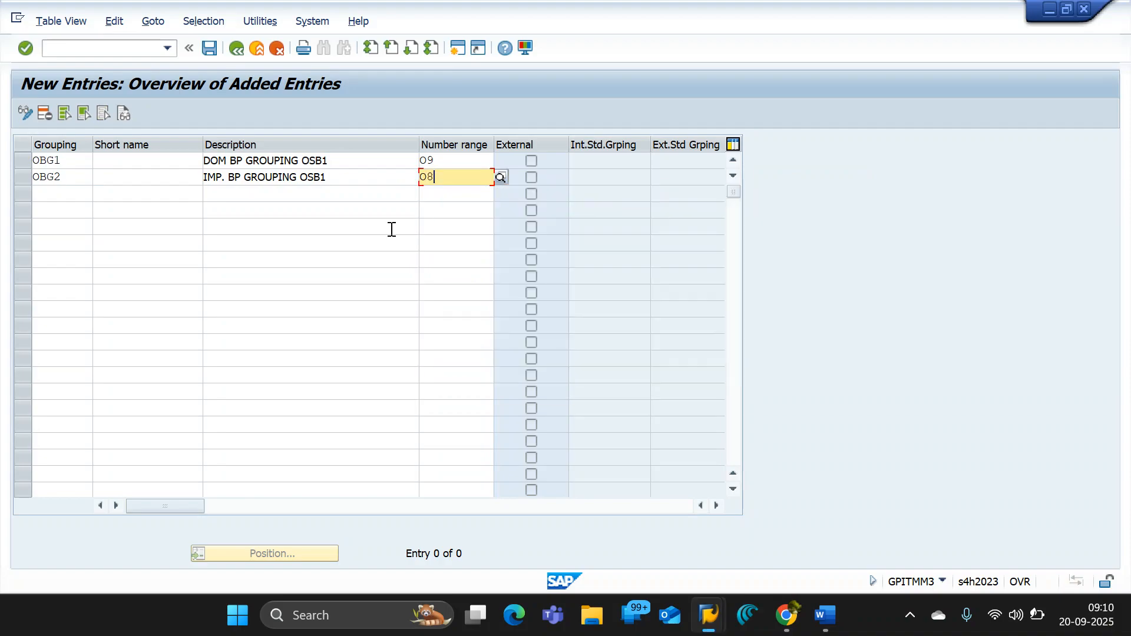
- Fill in the short names DOM BP GROUPING for OBG1 and IMP. BP GROUPIN for OBG2 from their descriptions
left_click_drag(328, 160, 201, 164)
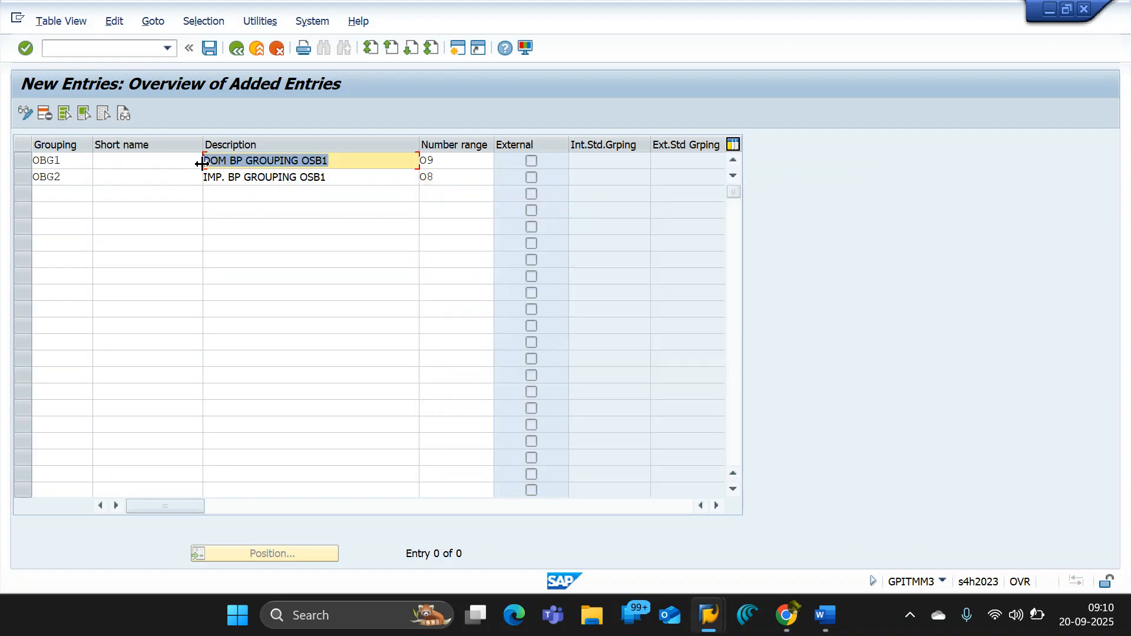
left_click(177, 159)
key("ctrl+v")
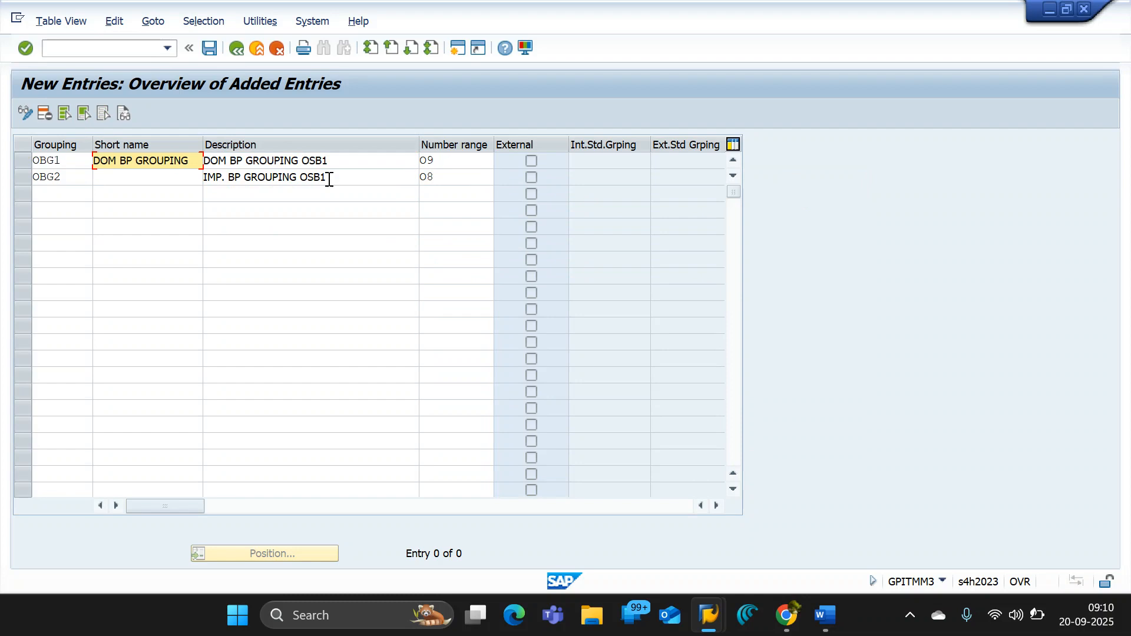
left_click(205, 176)
left_click(155, 184)
key("ctrl+v")
key("Return")
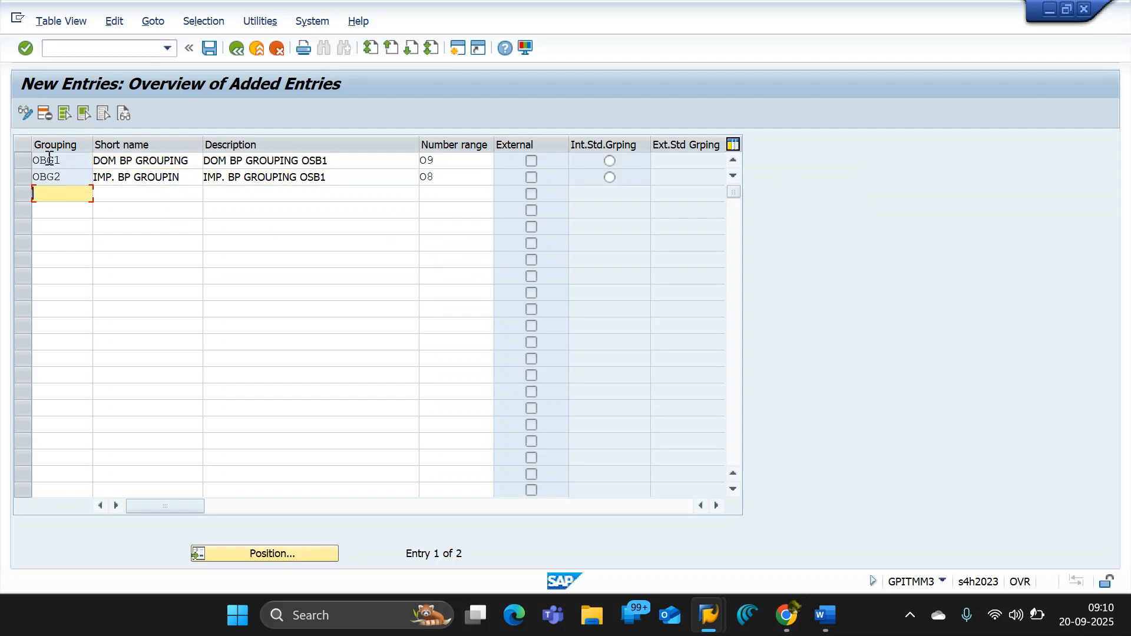
- Check the number ranges assigned to OBG1 and OBG2, then save both new BP grouping entries
left_click_drag(443, 161, 340, 170)
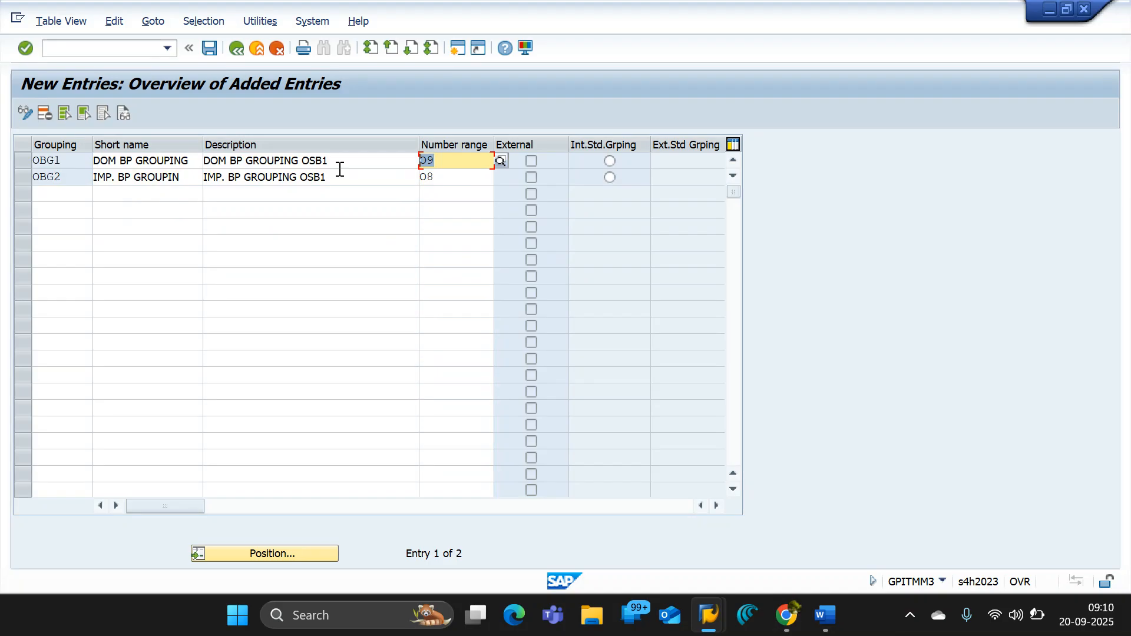
key("Down")
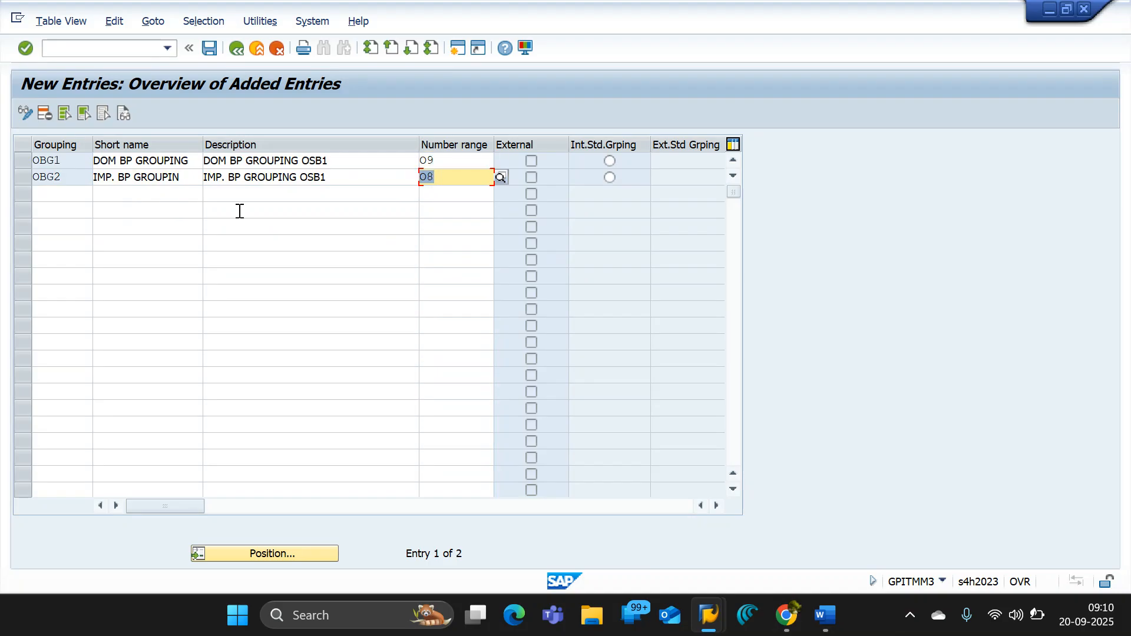
left_click(208, 48)
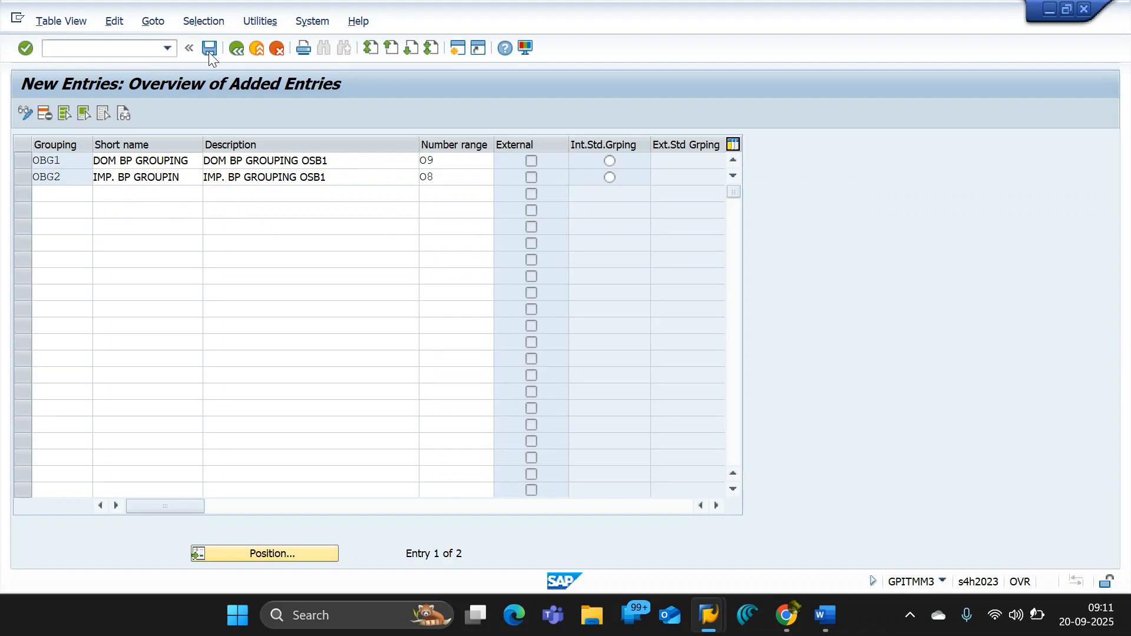
left_click(321, 290)
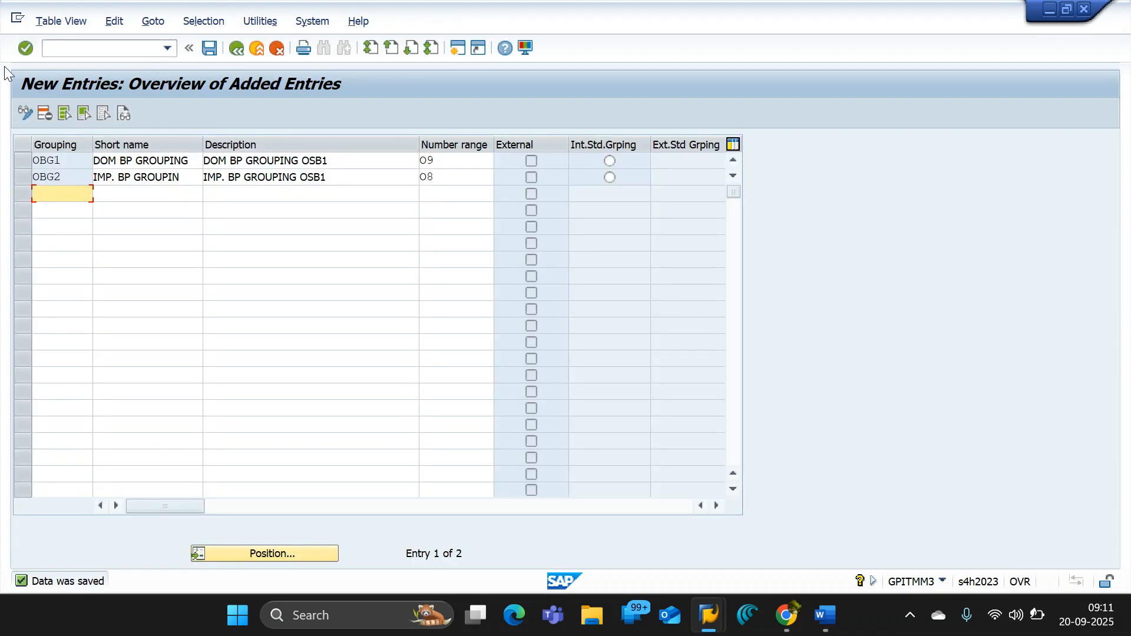
- Capture the new groupings table and paste the screenshot below the number range intervals image in the GPIT_B06_ENTERPRISE STRUCTURE document in Google Docs
key("super+shift+s")
left_click_drag(0, 58, 798, 242)
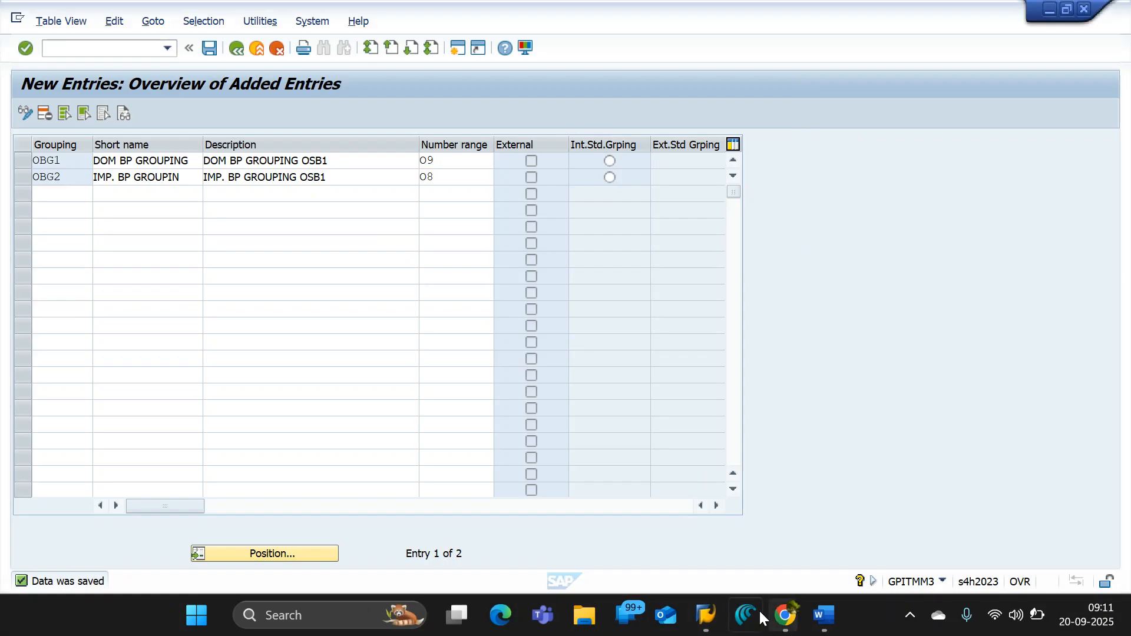
mouse_move(785, 615)
left_click(595, 515)
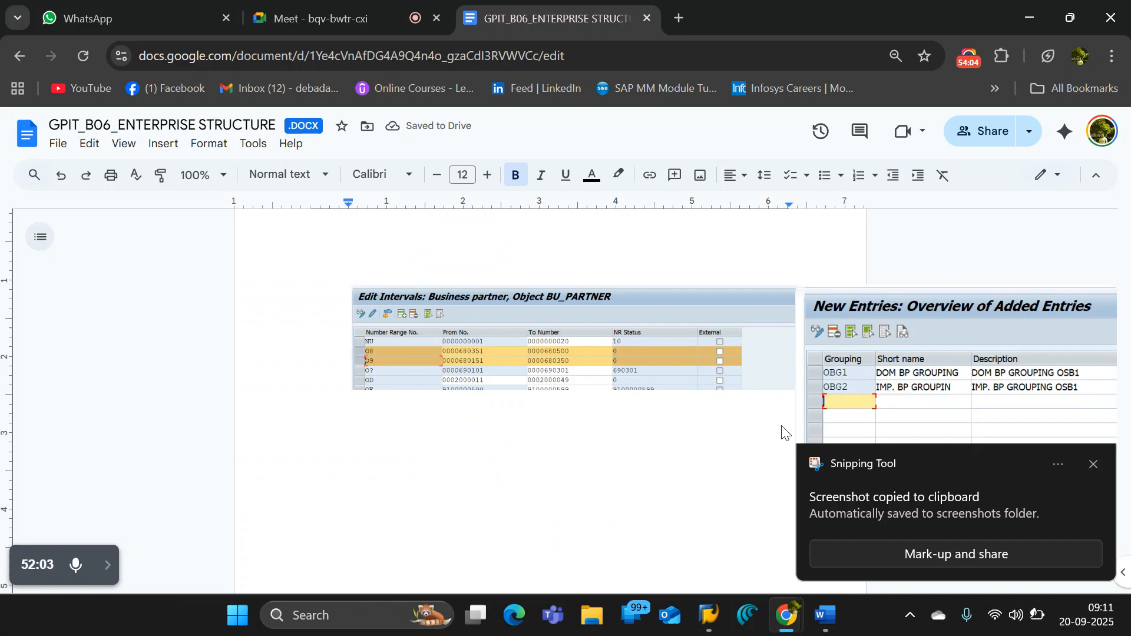
left_click(1093, 462)
left_click(861, 384)
key("Return")
key("ctrl+v")
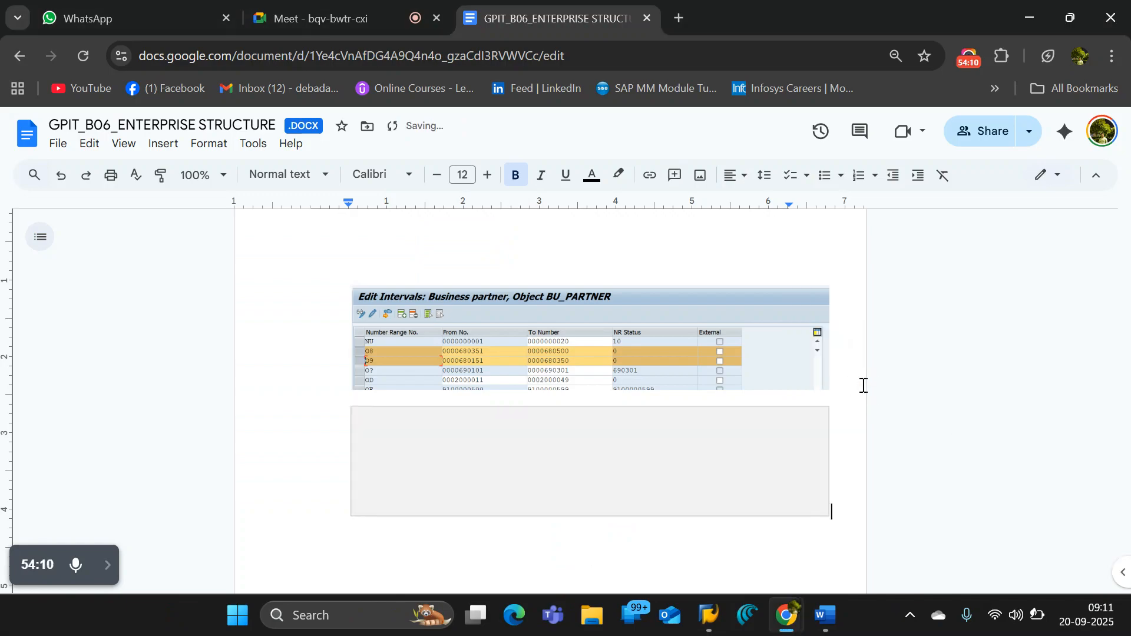
- Check the BP GROUP path in the notes, then switch to SAP and return to Number Ranges and Groupings in the IMG structure
scroll(346, 482, "down", 10)
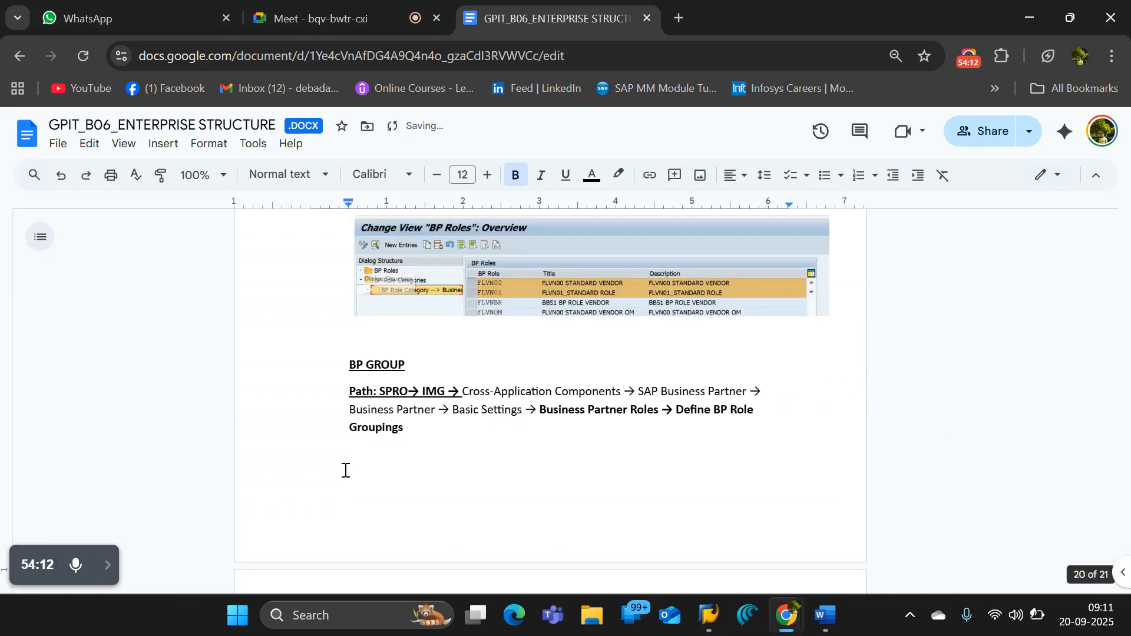
left_click(407, 335)
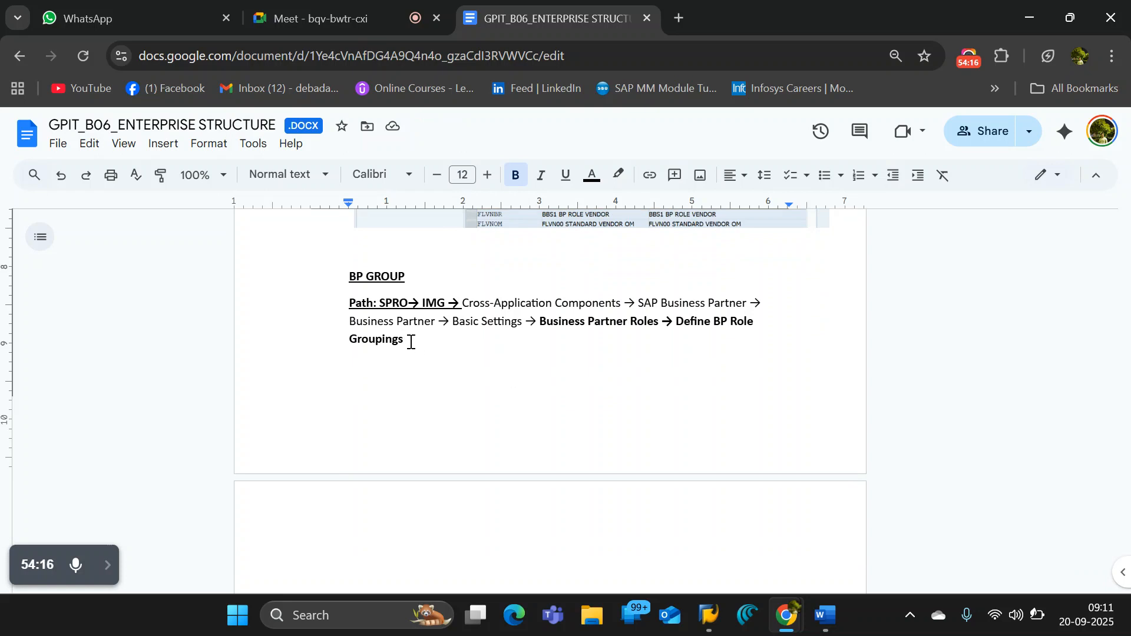
key("alt+Tab")
left_click(236, 48)
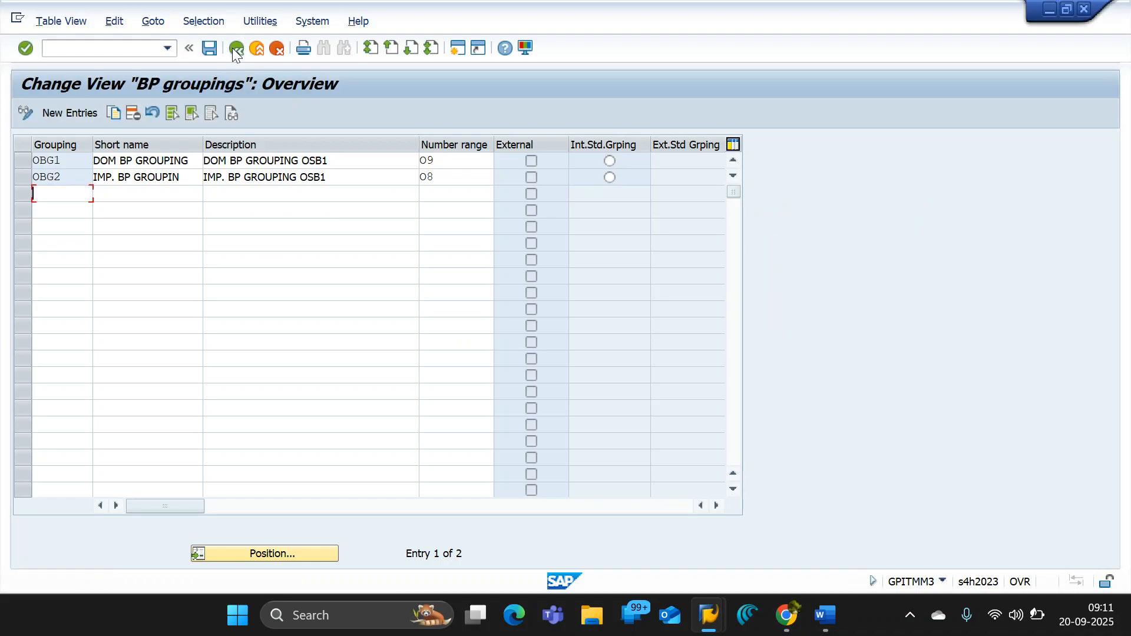
left_click(236, 49)
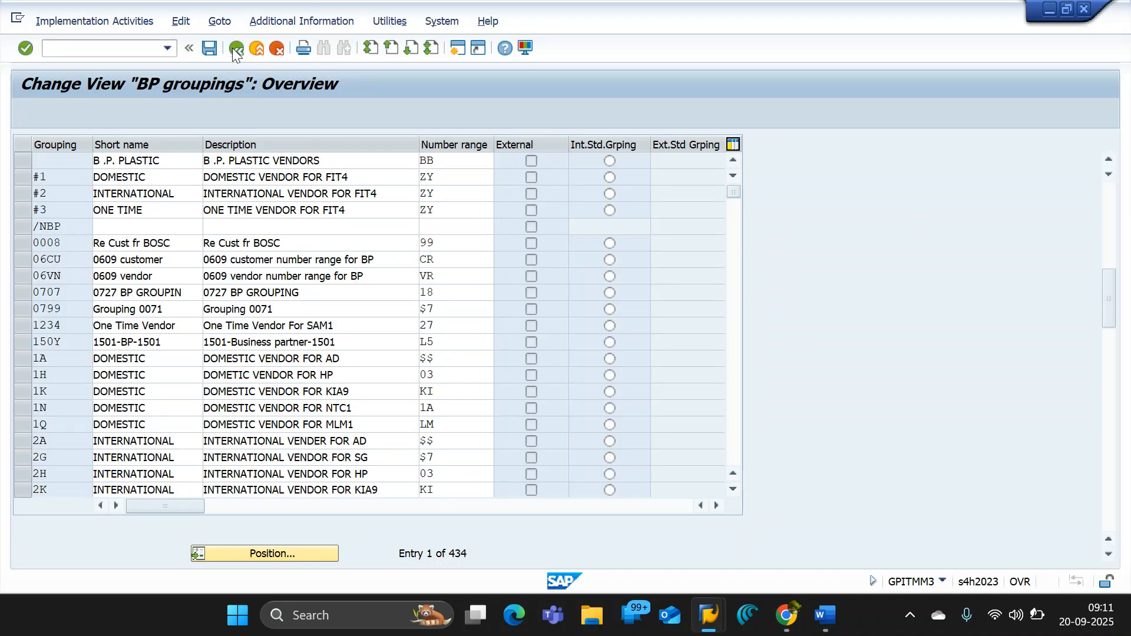
left_click(172, 343)
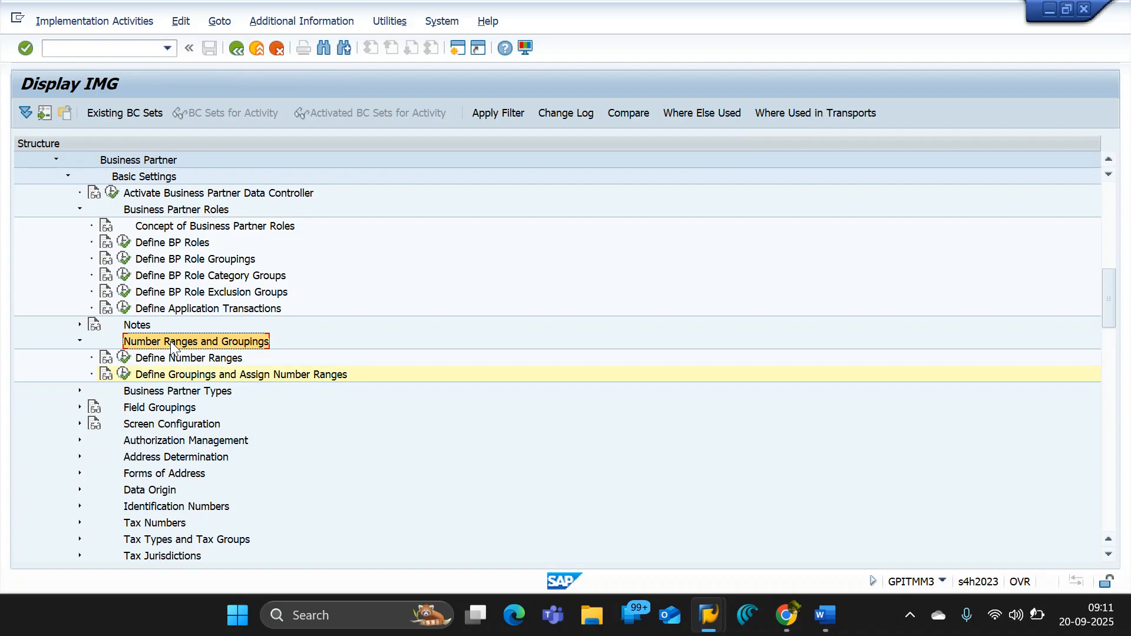
scroll(278, 358, "up", 1)
- Compare the BP GROUP heading in the Google Docs notes with the IMG structure and rename it BP ROLE GROUP
key("alt+Tab")
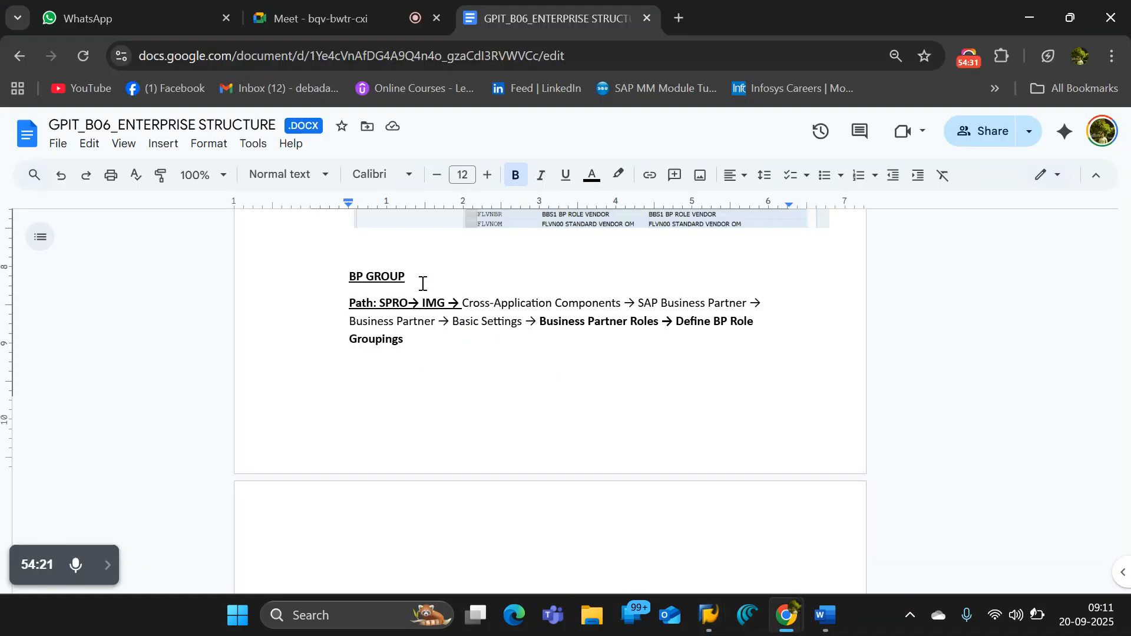
triple_click(340, 275)
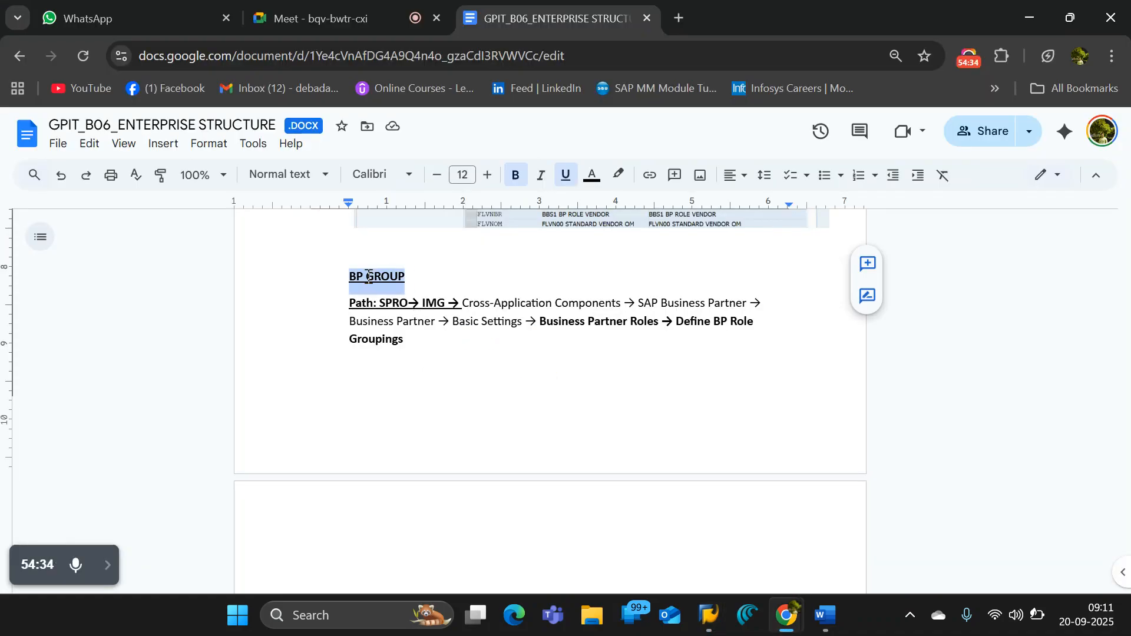
key("alt+Tab")
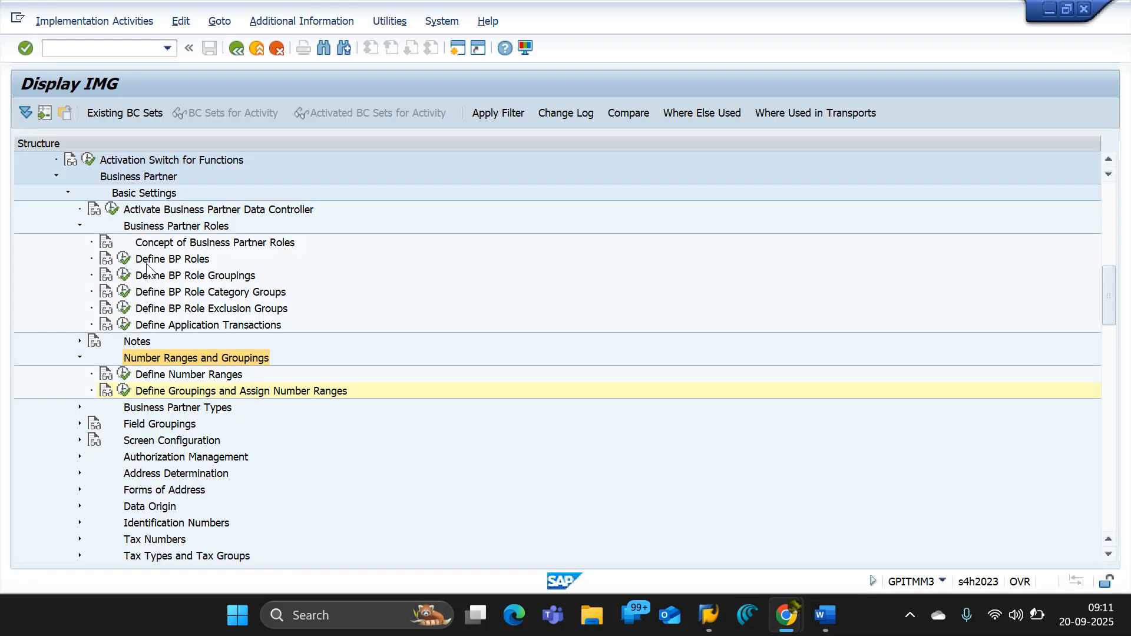
key("alt+Tab")
left_click(364, 278)
type("ROLE GROUP")
left_click(462, 282)
scroll(461, 283, "up", 3)
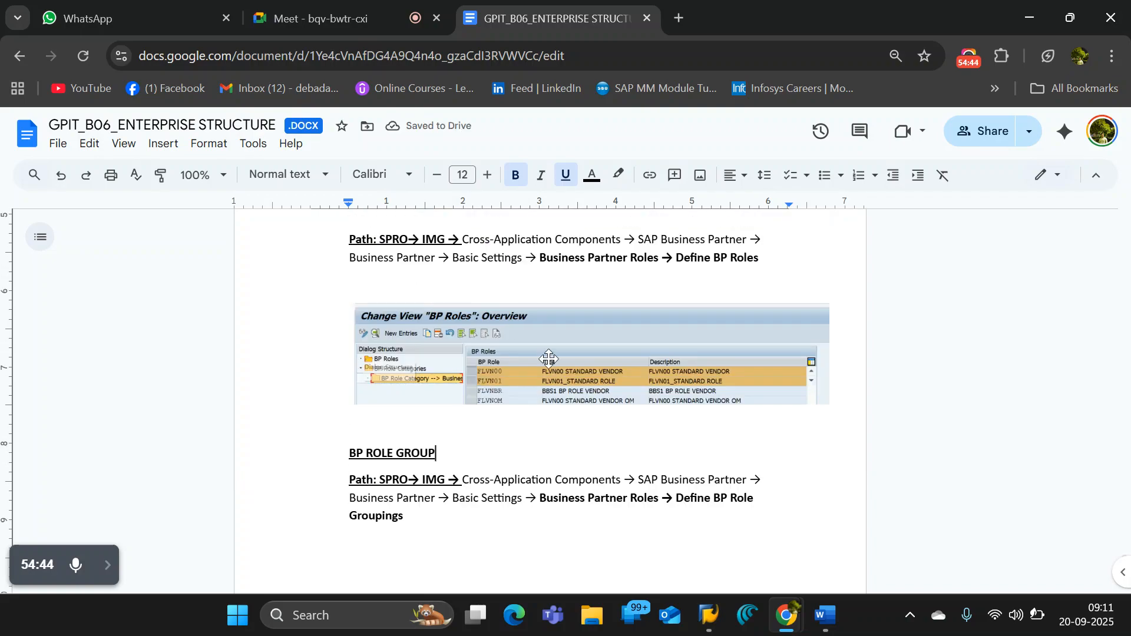
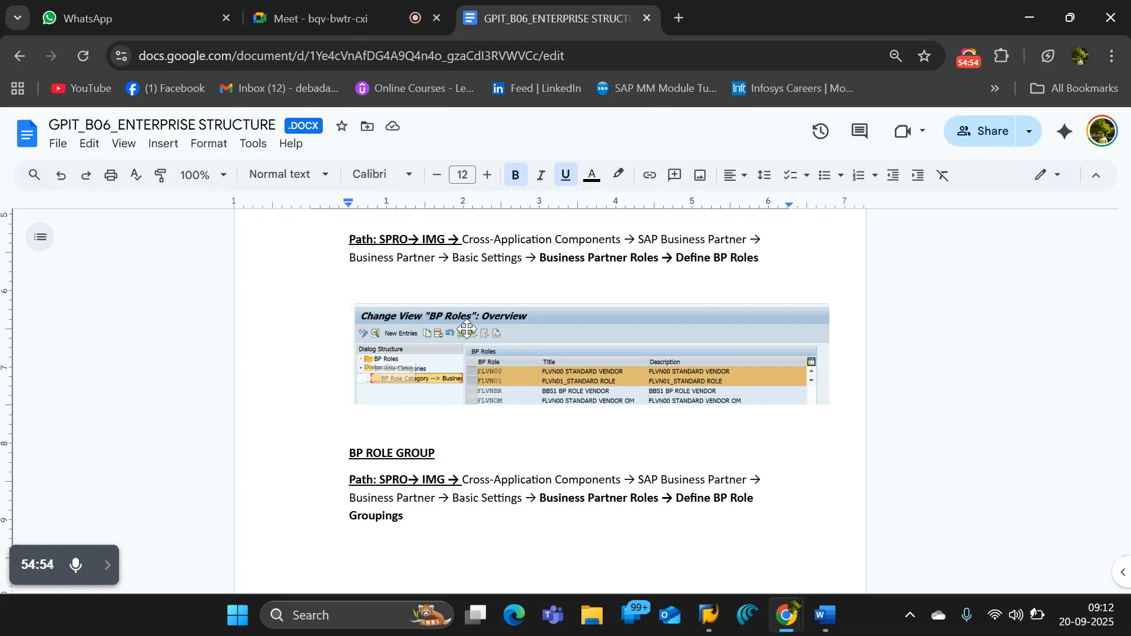
- Copy the BP ROLE GROUP heading with its path and paste it above the Edit Intervals: Business partner screenshot in the notes
scroll(465, 331, "down", 5)
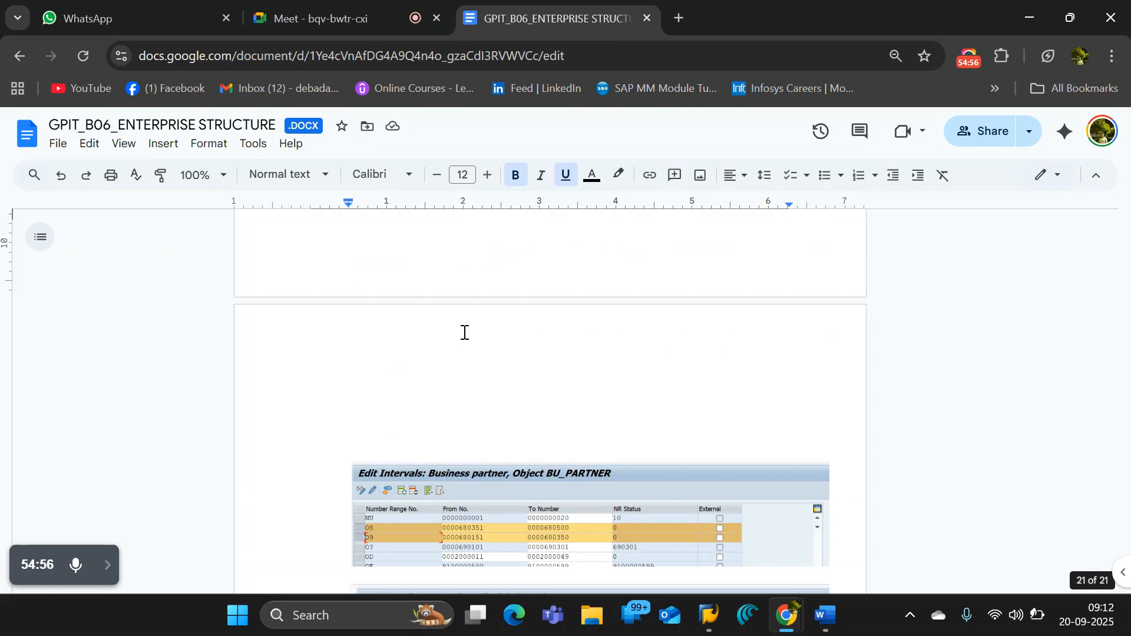
scroll(465, 333, "up", 2)
scroll(450, 335, "down", 3)
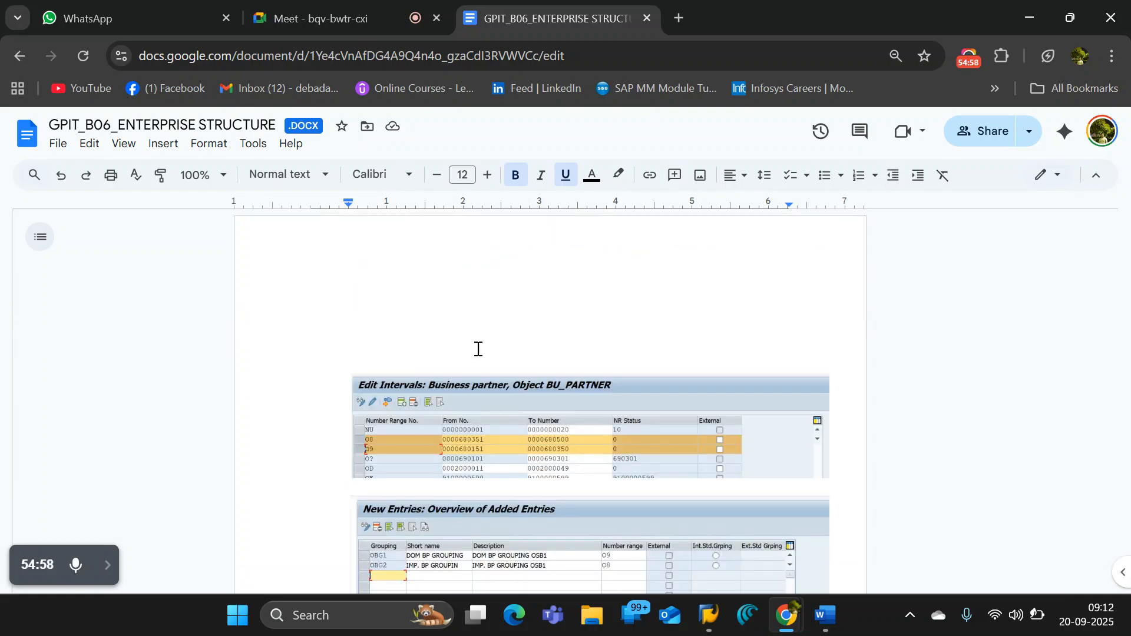
left_click(533, 340)
scroll(532, 336, "up", 5)
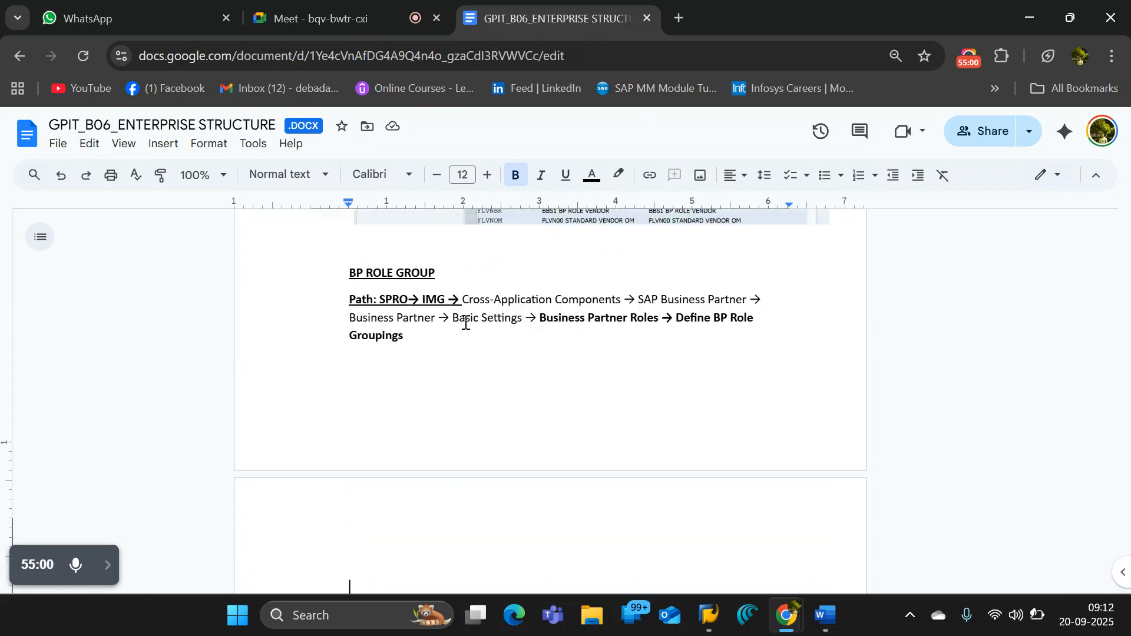
left_click_drag(349, 276, 411, 338)
key("ctrl+c")
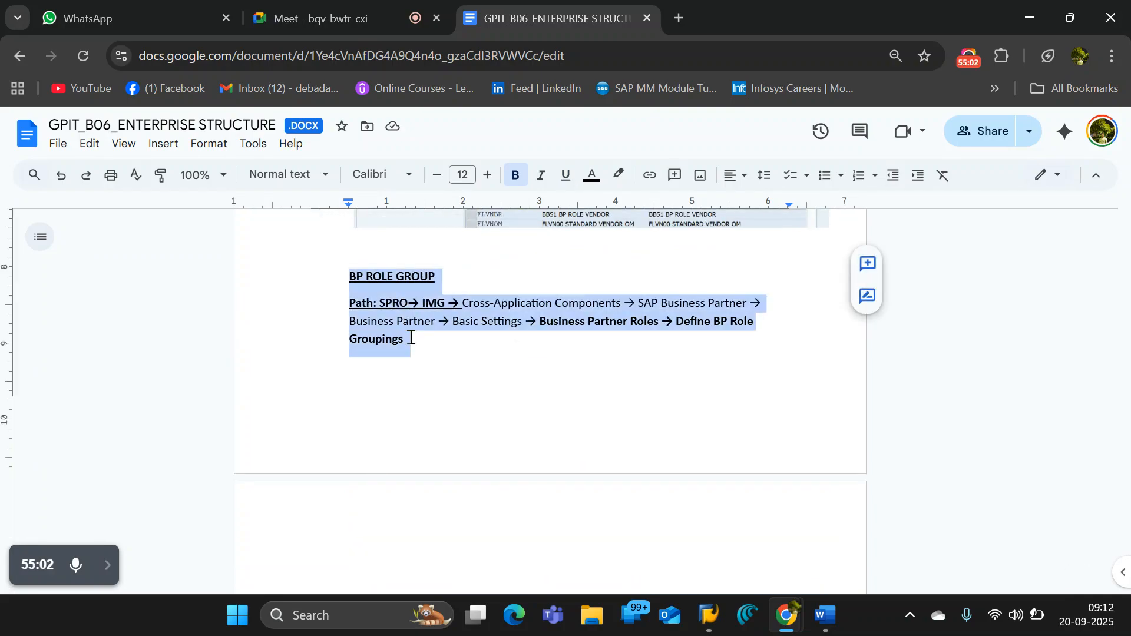
scroll(388, 424, "down", 5)
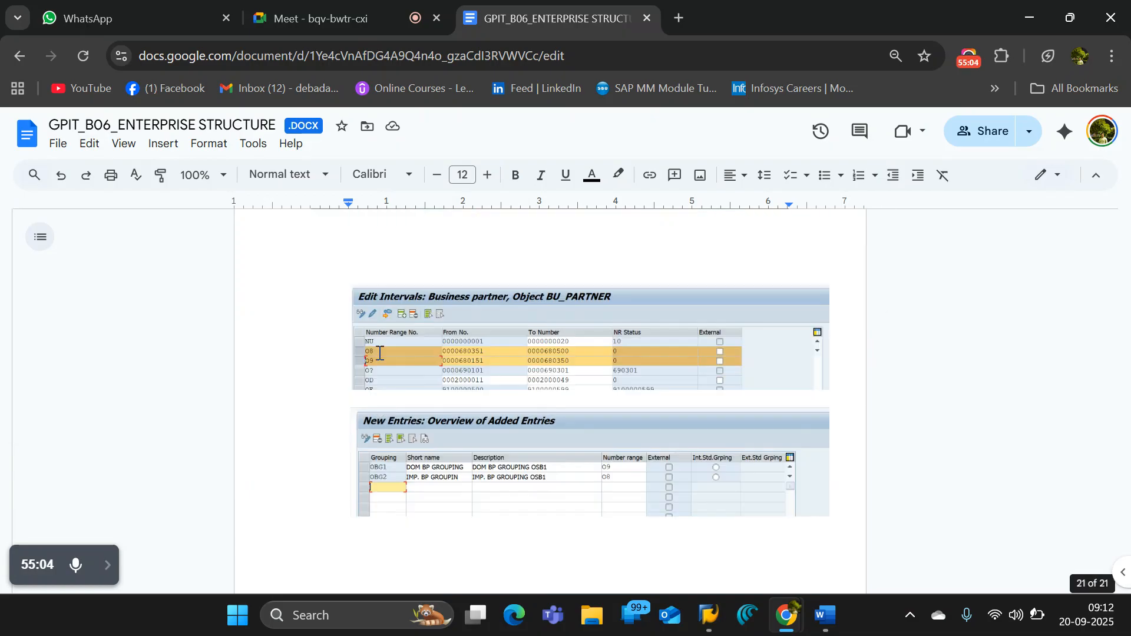
left_click(388, 263)
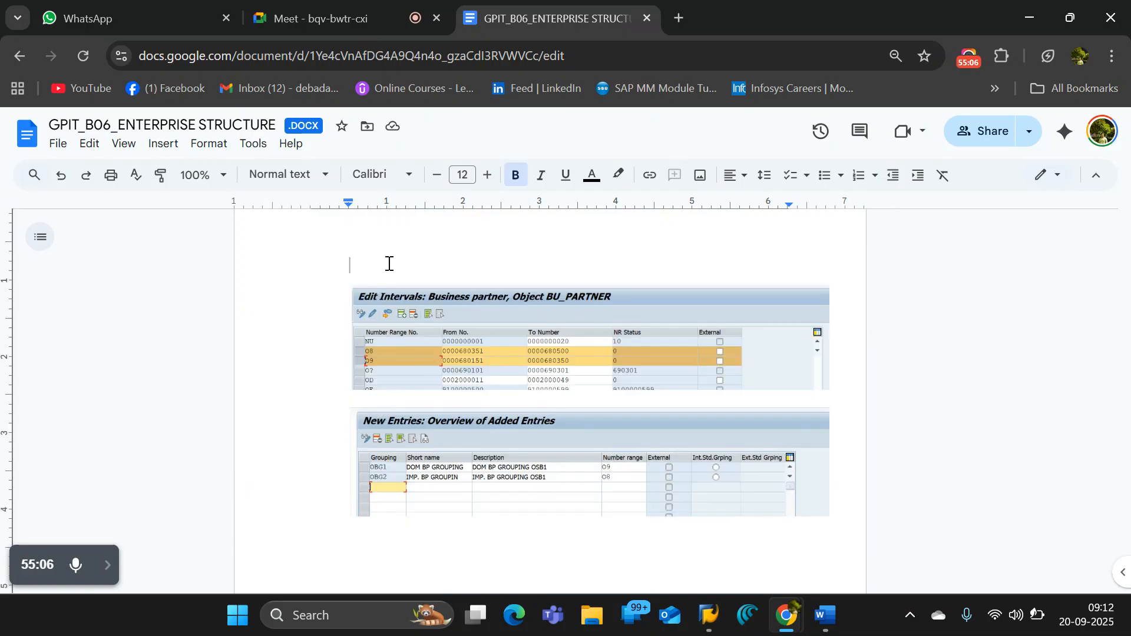
key("ctrl+v")
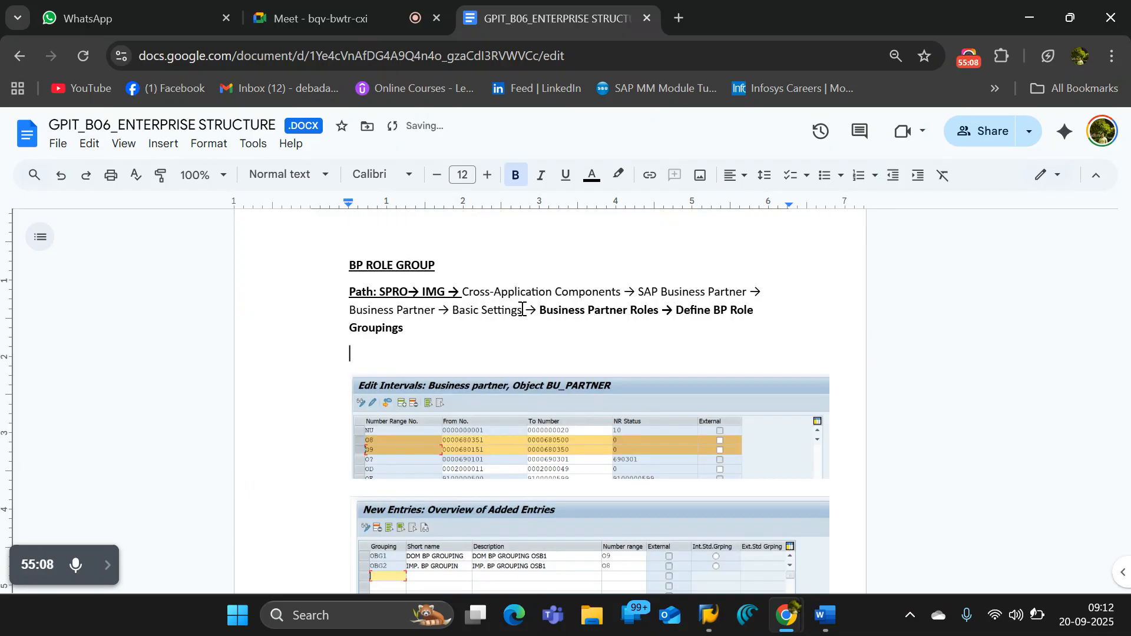
- Rename the copied heading above the Edit Intervals screenshot to BP GROUP
left_click(396, 268)
key("BackSpace")
key("BackSpace")
key("BackSpace")
key("BackSpace")
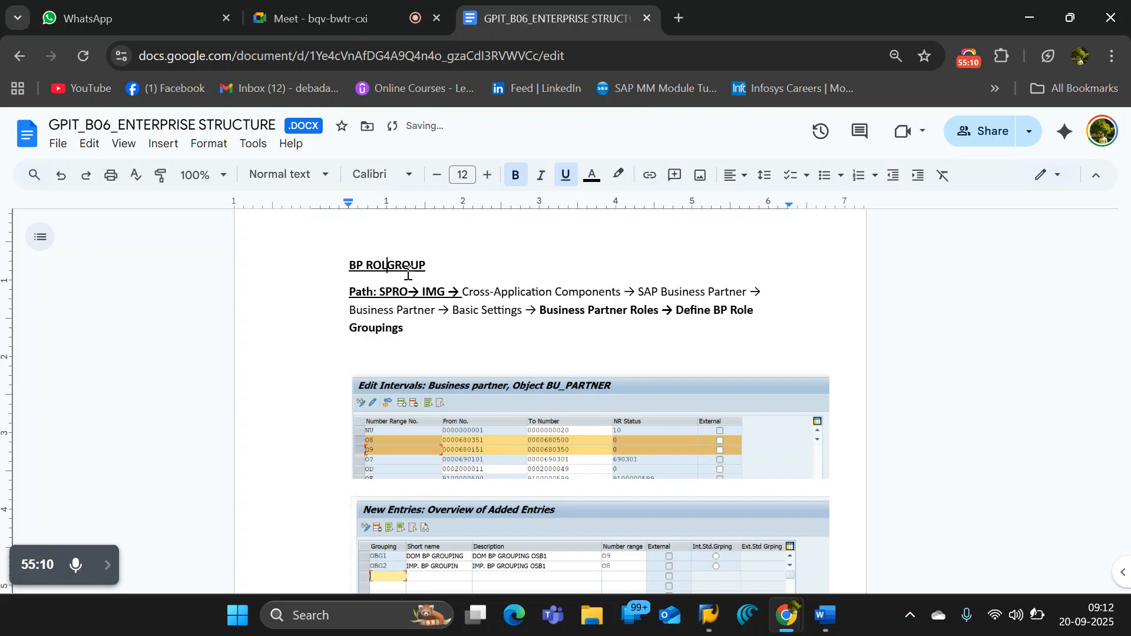
key("BackSpace")
- Copy the Number Ranges and Groupings node name from the SAP IMG and replace Define BP Role Groupings with it in the BP GROUP path, followed by an arrow
key("alt+Tab")
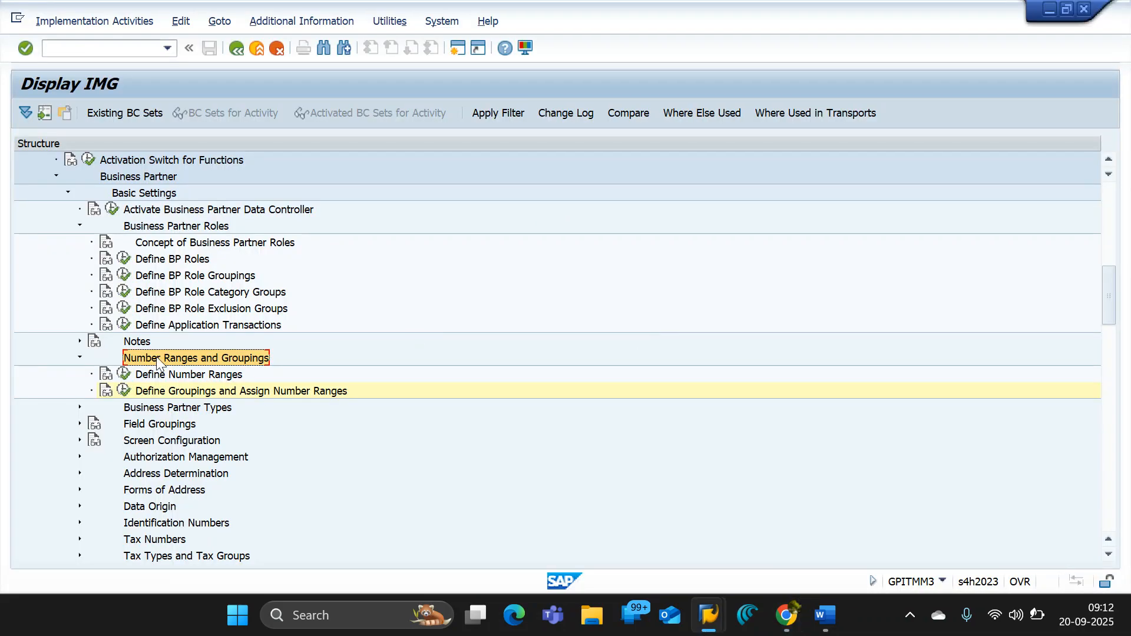
key("alt+Tab")
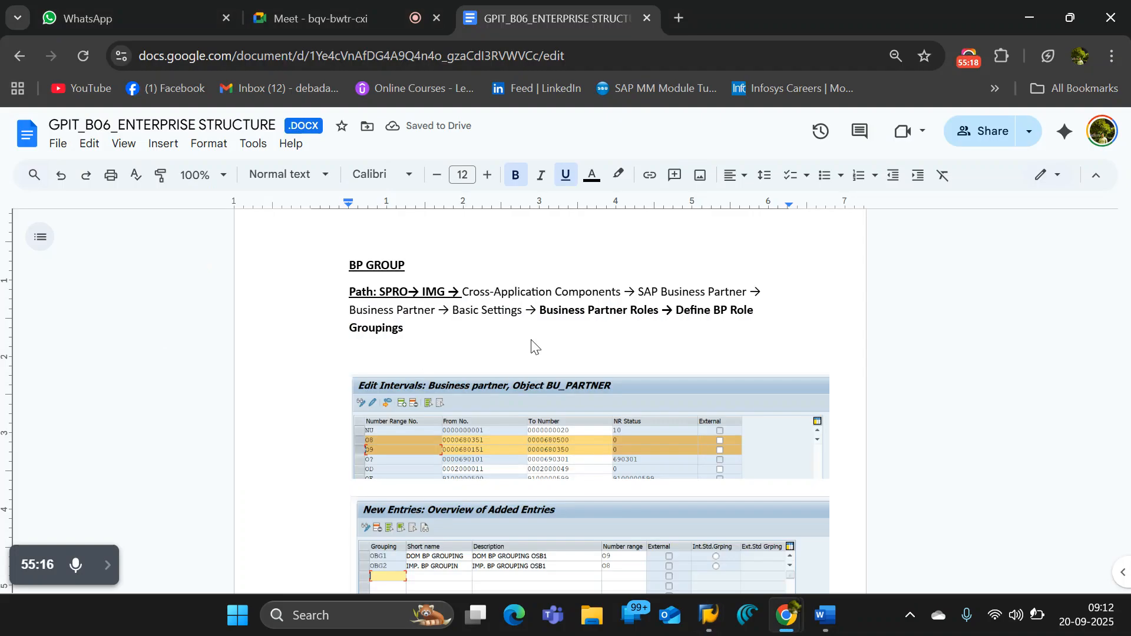
left_click_drag(674, 310, 684, 326)
type("Number Ranges and Groupings")
type("->")
- Copy the Define Number Ranges activity name from the SAP IMG and append it to the BP GROUP path in the notes
key("alt+Tab")
left_click(199, 374)
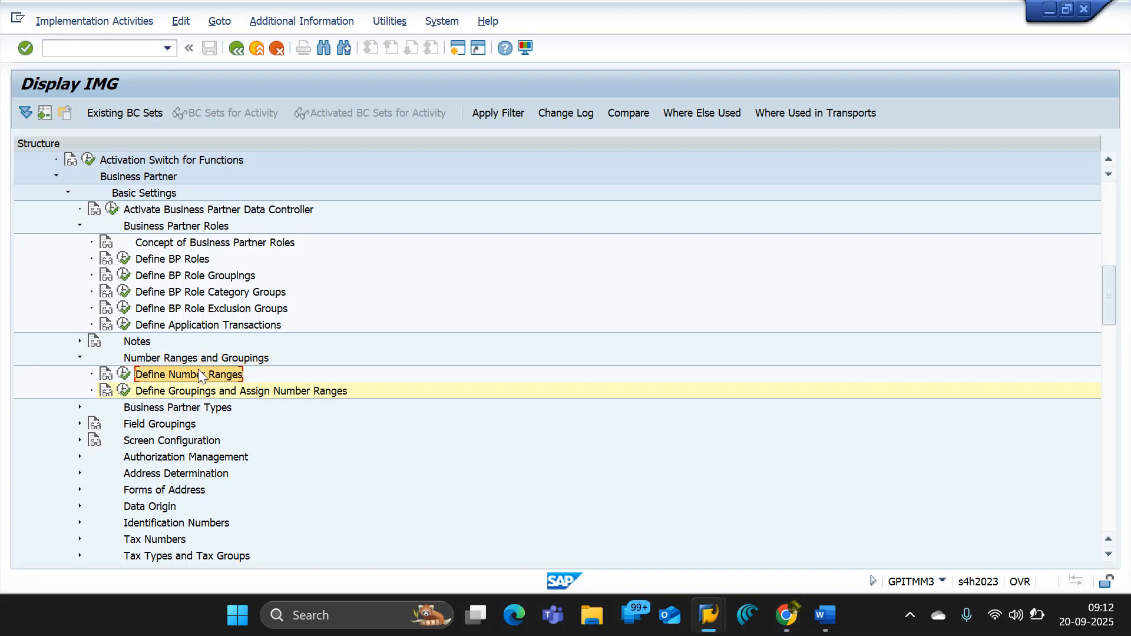
key("alt+Tab")
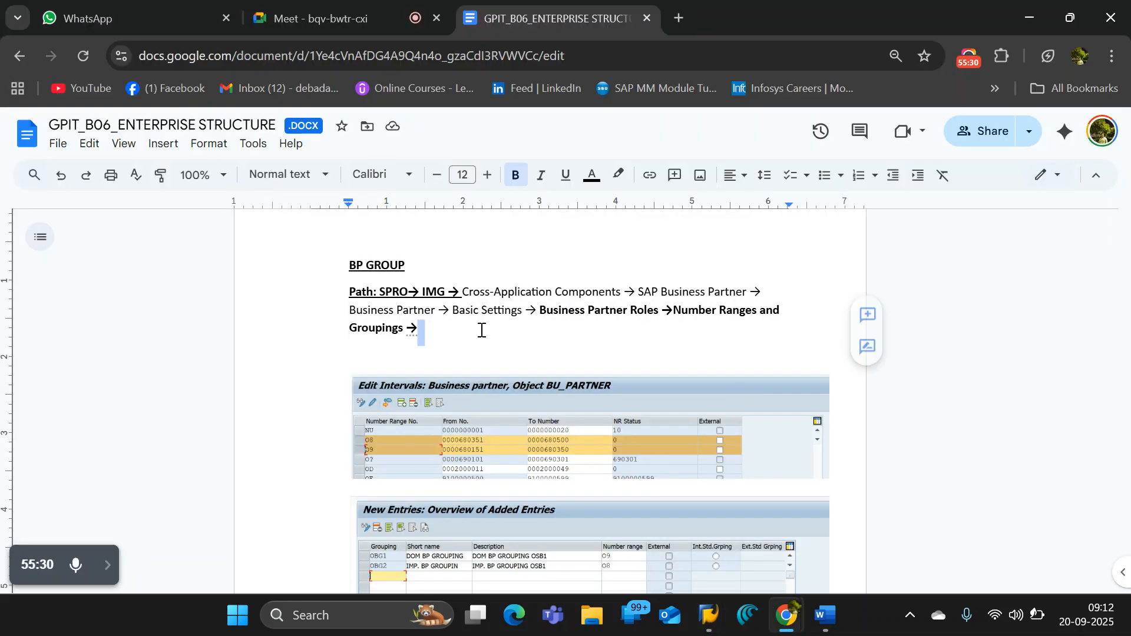
type("Define Number Ranges")
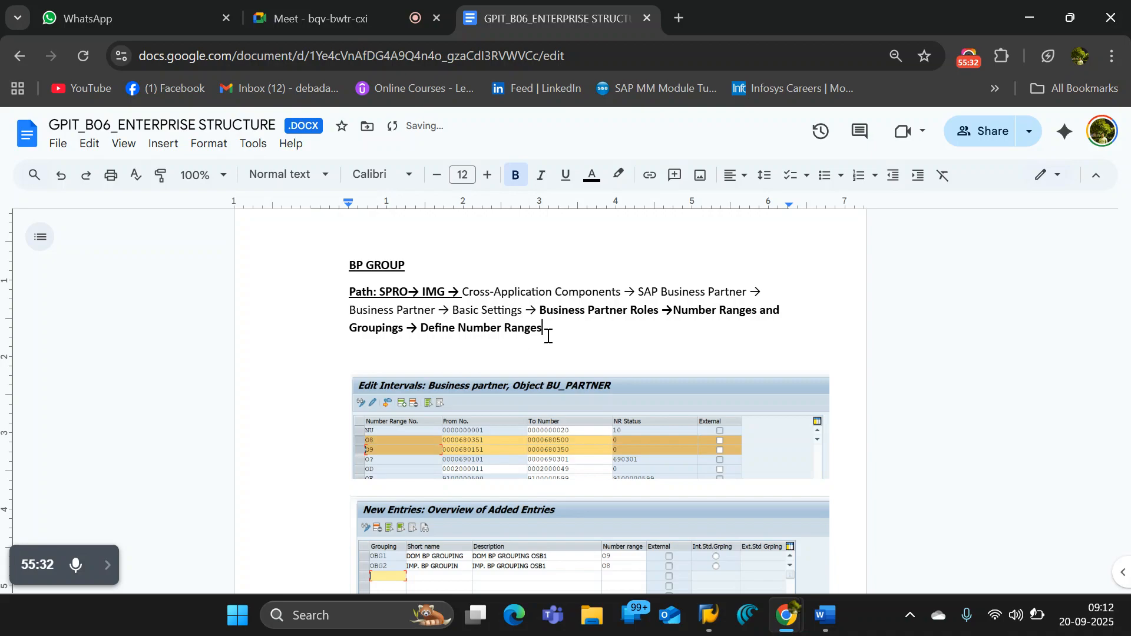
- Copy the completed BP GROUP path and paste it on a new line between the number range and New Entries screenshots
left_click_drag(543, 330, 349, 294)
key("ctrl+c")
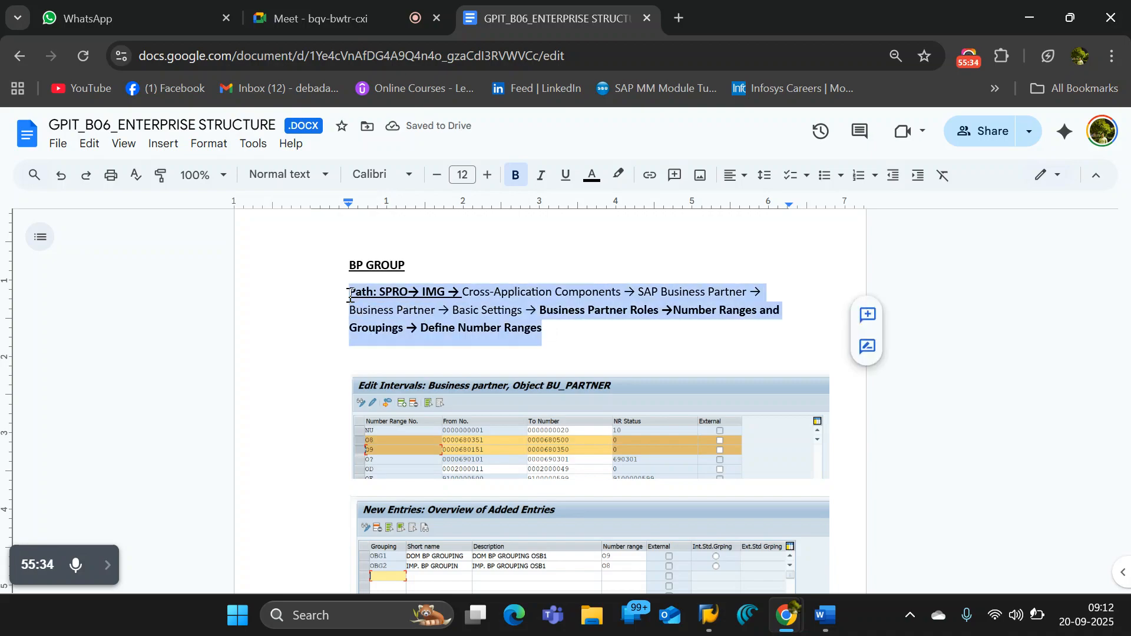
left_click(840, 467)
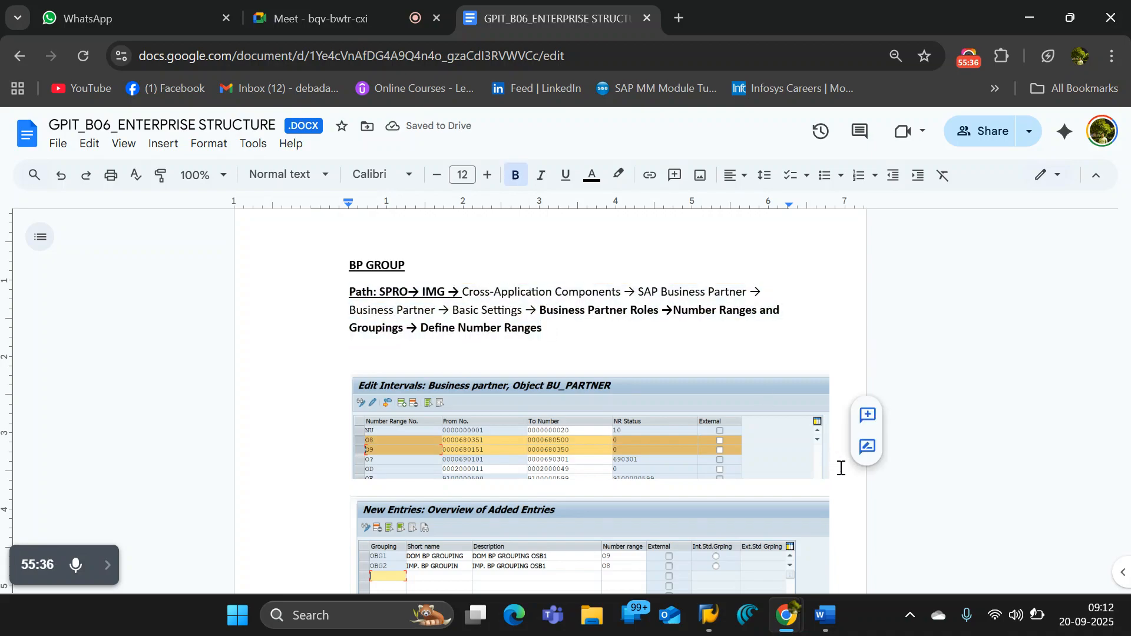
key("Return")
key("Return")
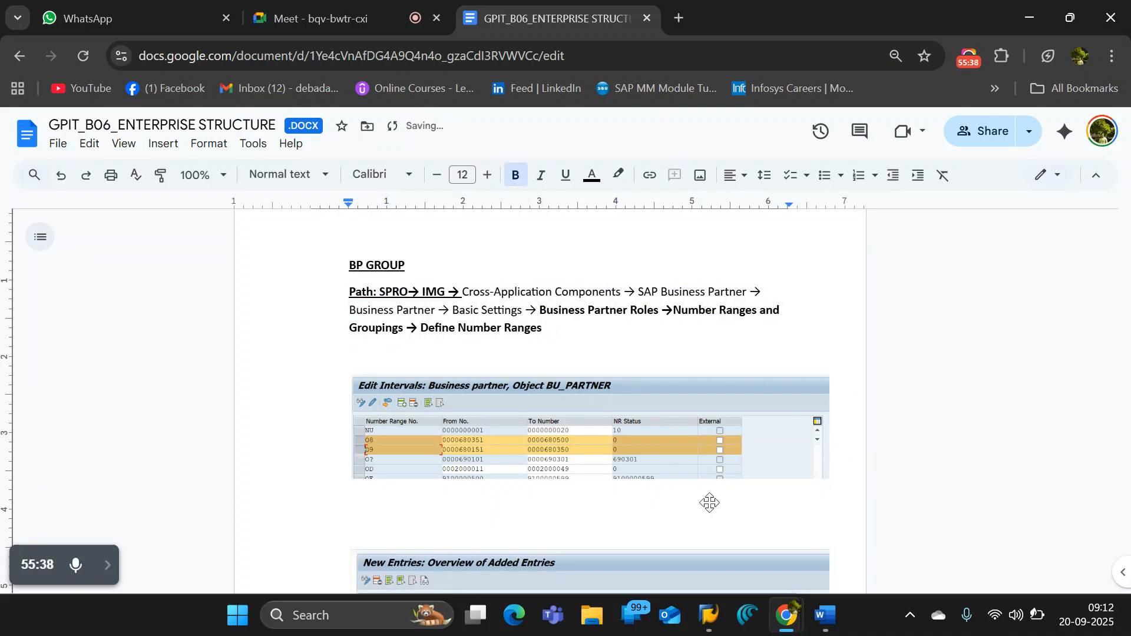
scroll(631, 484, "down", 1)
key("ctrl+v")
- Replace Define Number Ranges in the second path with Define Groupings and Assign Number Ranges, copied from the SAP IMG
key("alt+Tab")
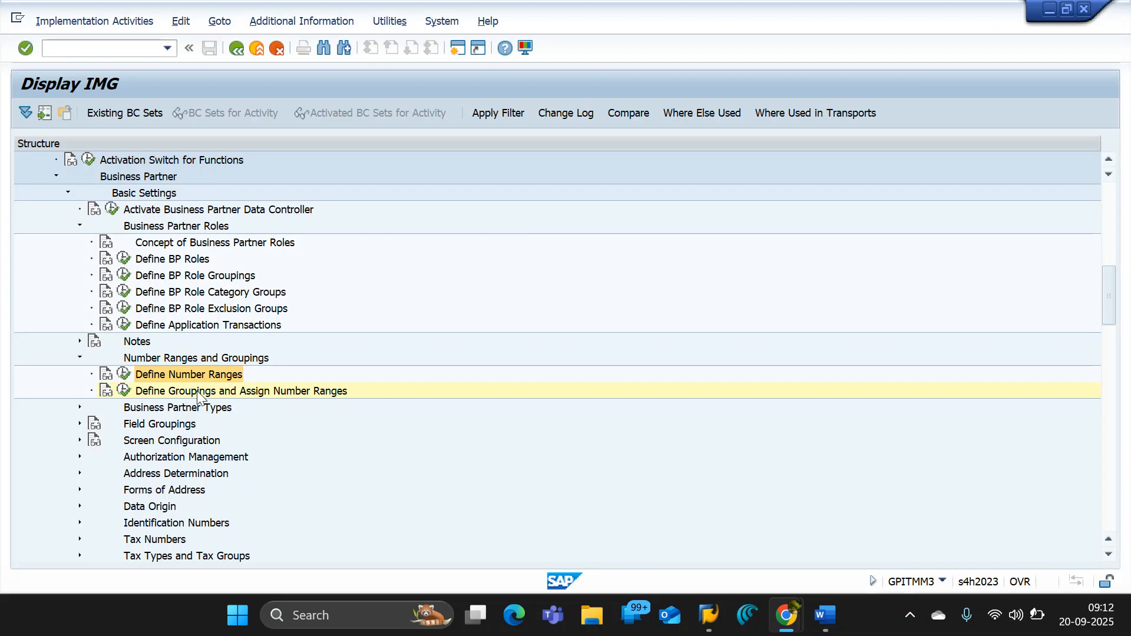
left_click(197, 392)
key("alt+Tab")
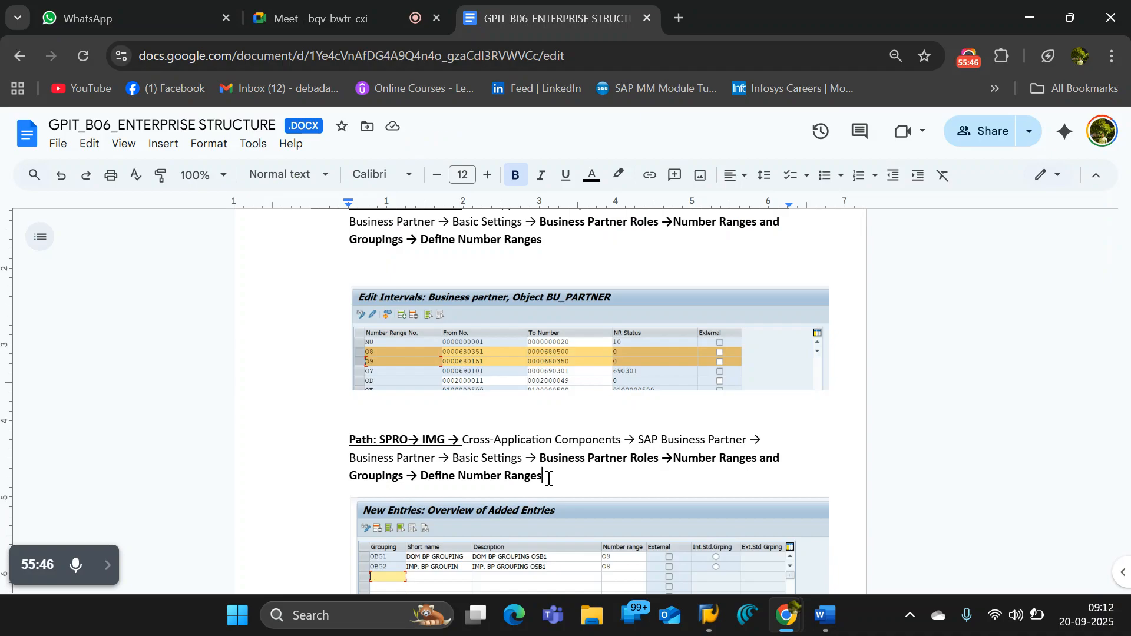
left_click_drag(543, 476, 424, 476)
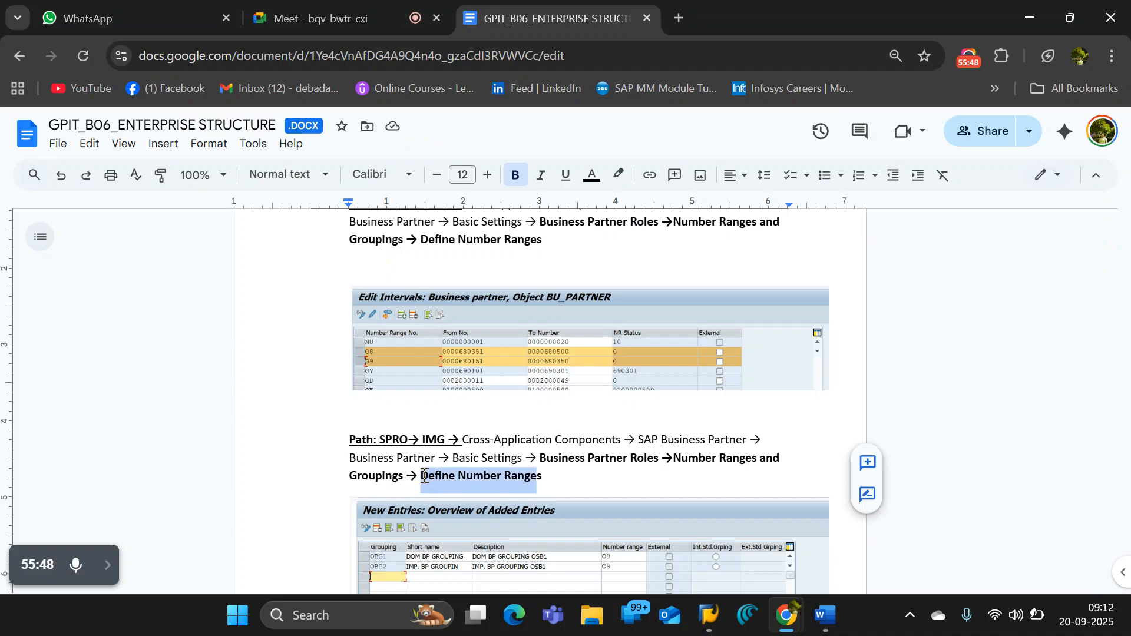
key("BackSpace")
type("Define Groupings and Assign Number Ranges")
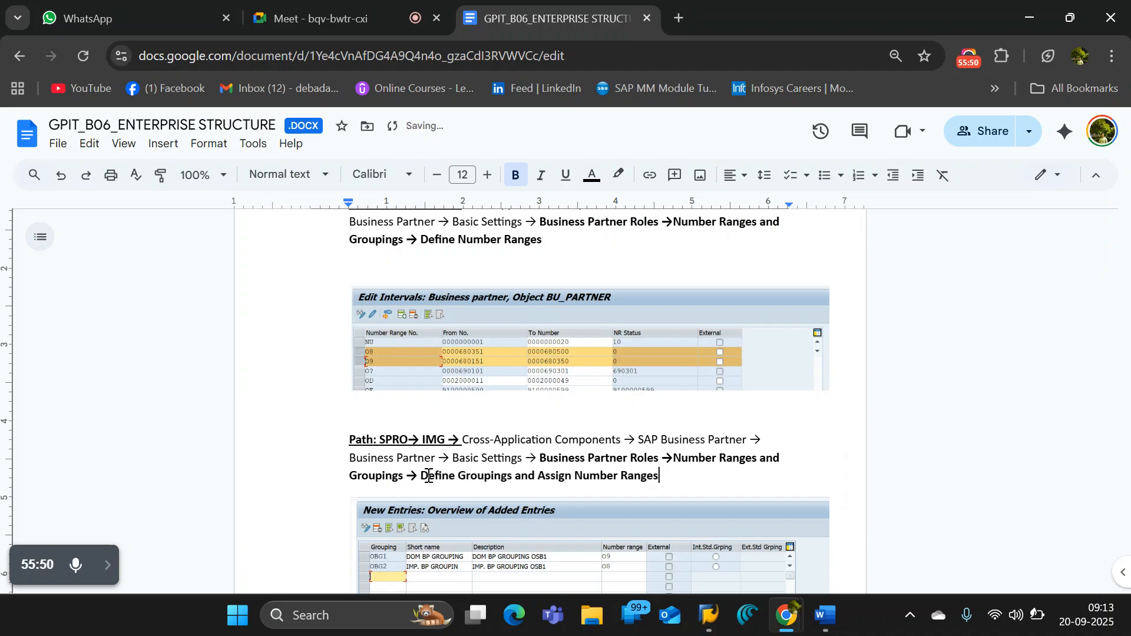
- Review the Steps list under SUPPLIER / VENDOR MASTER, focusing on the BP group creation and number range assignment items
scroll(429, 321, "down", 3)
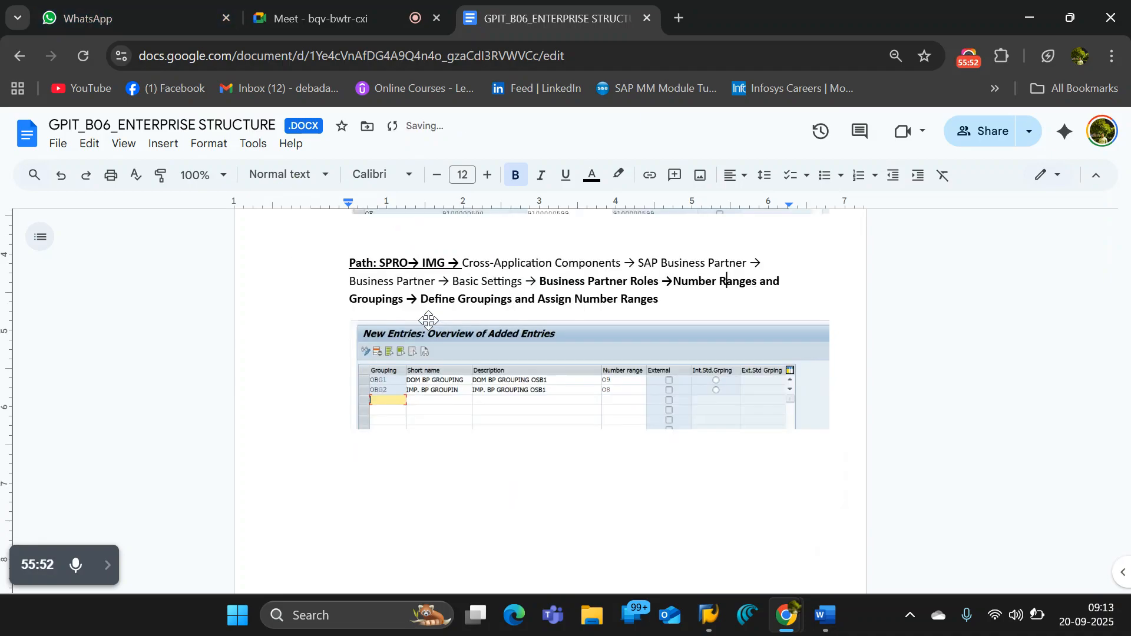
scroll(430, 321, "up", 20)
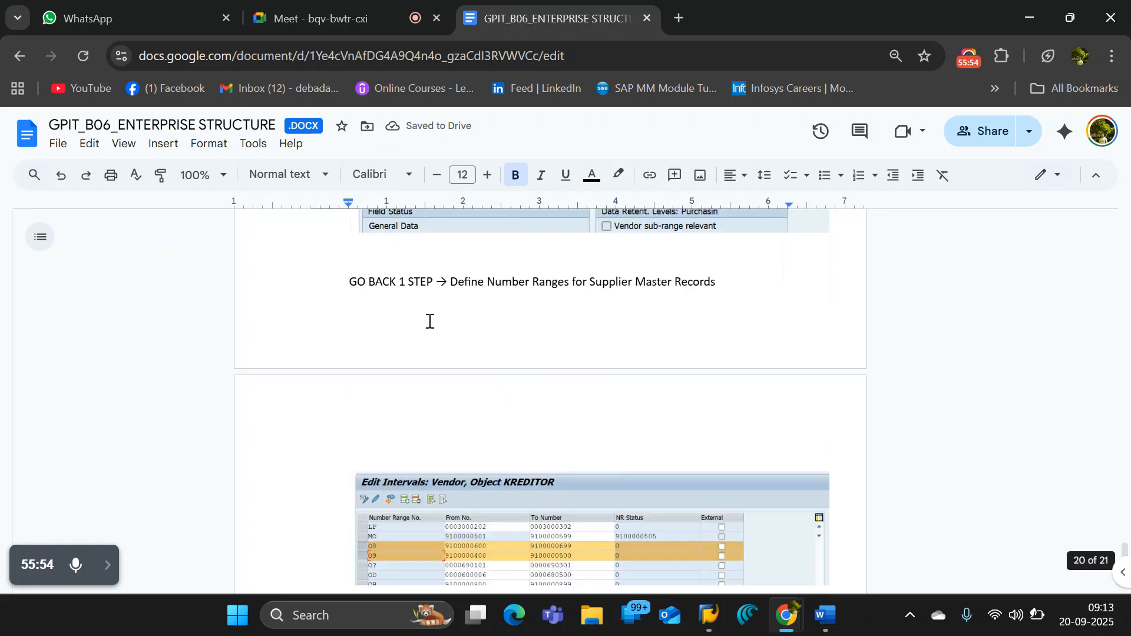
scroll(429, 321, "up", 20)
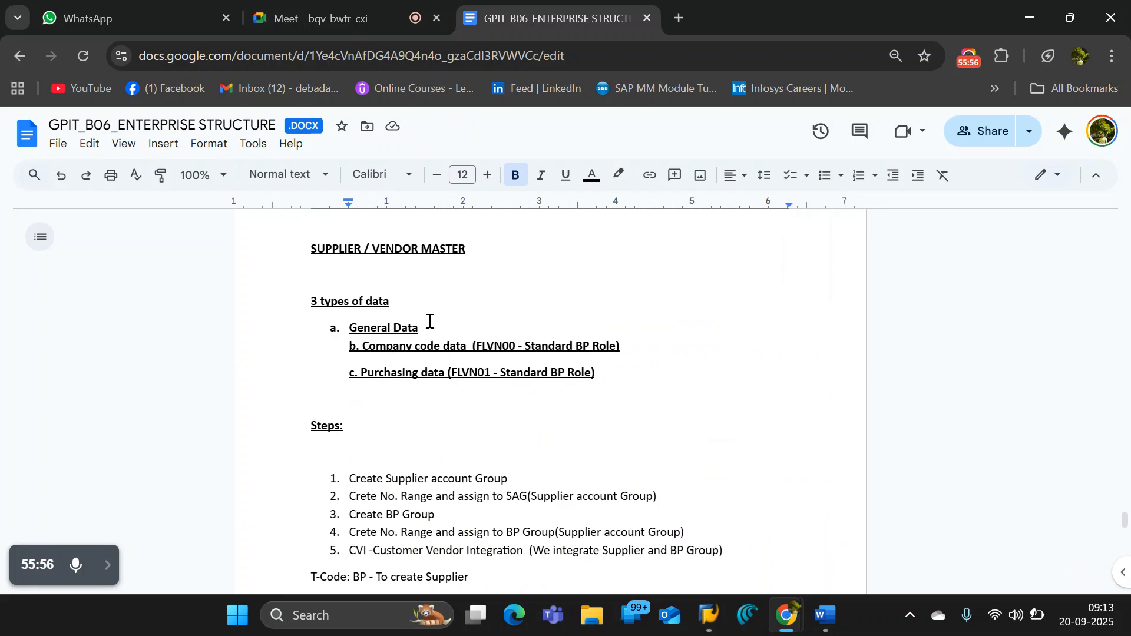
scroll(429, 321, "up", 20)
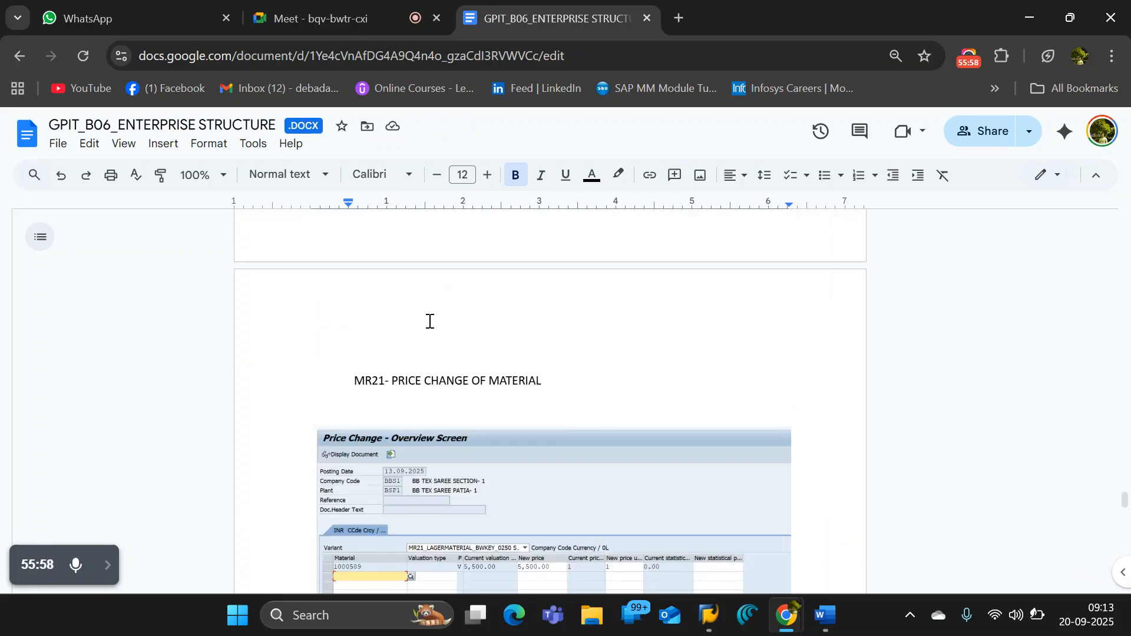
scroll(430, 321, "down", 20)
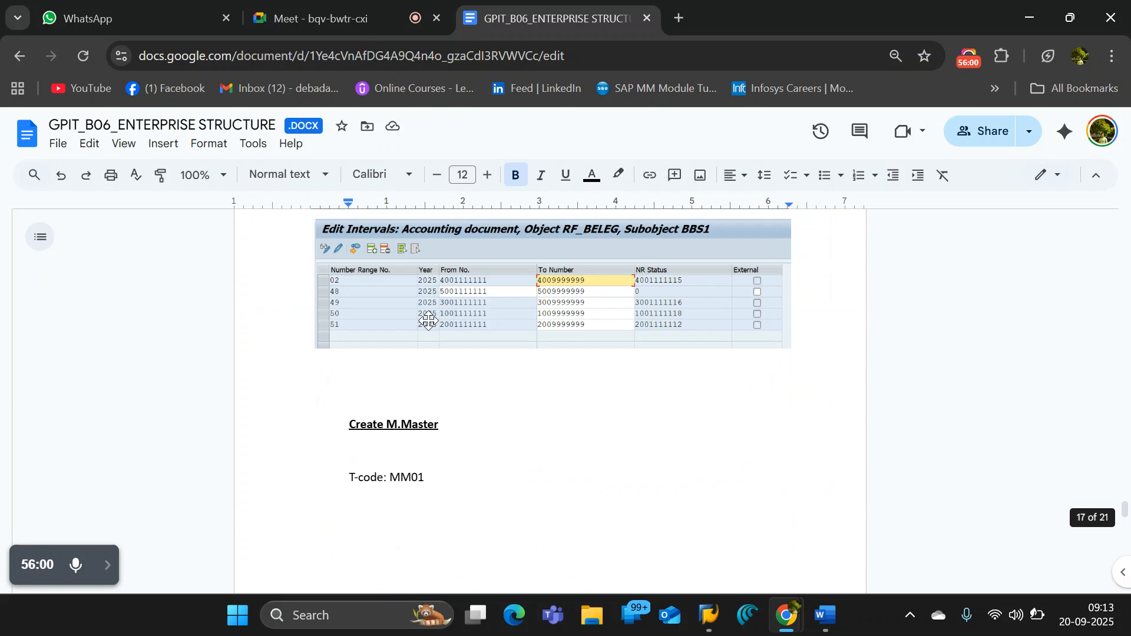
scroll(429, 321, "down", 3)
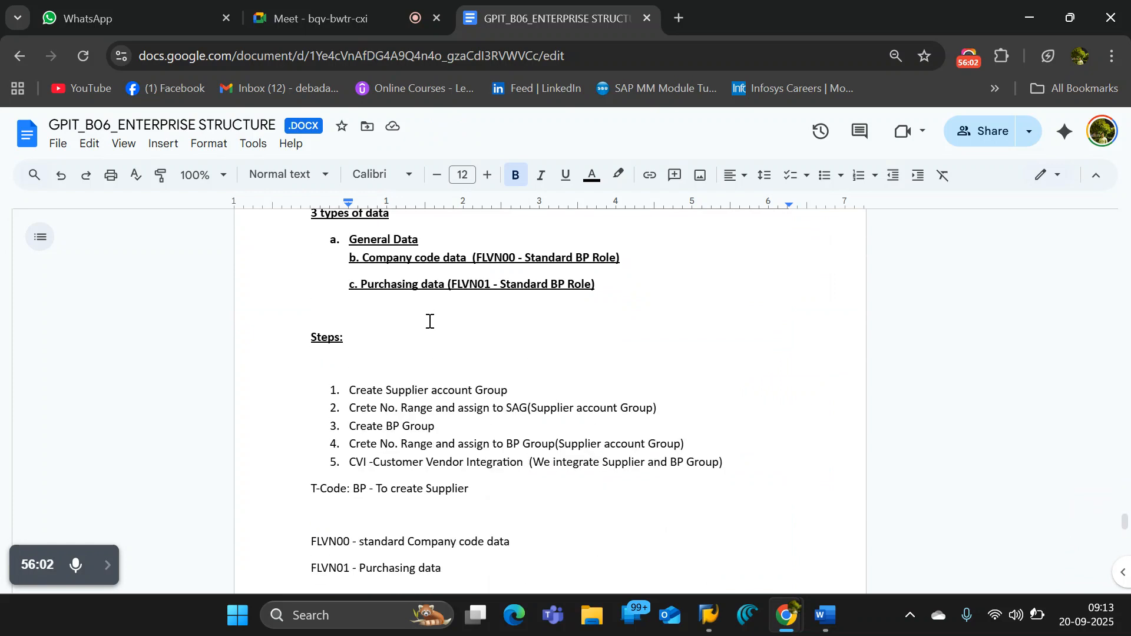
left_click_drag(444, 426, 346, 433)
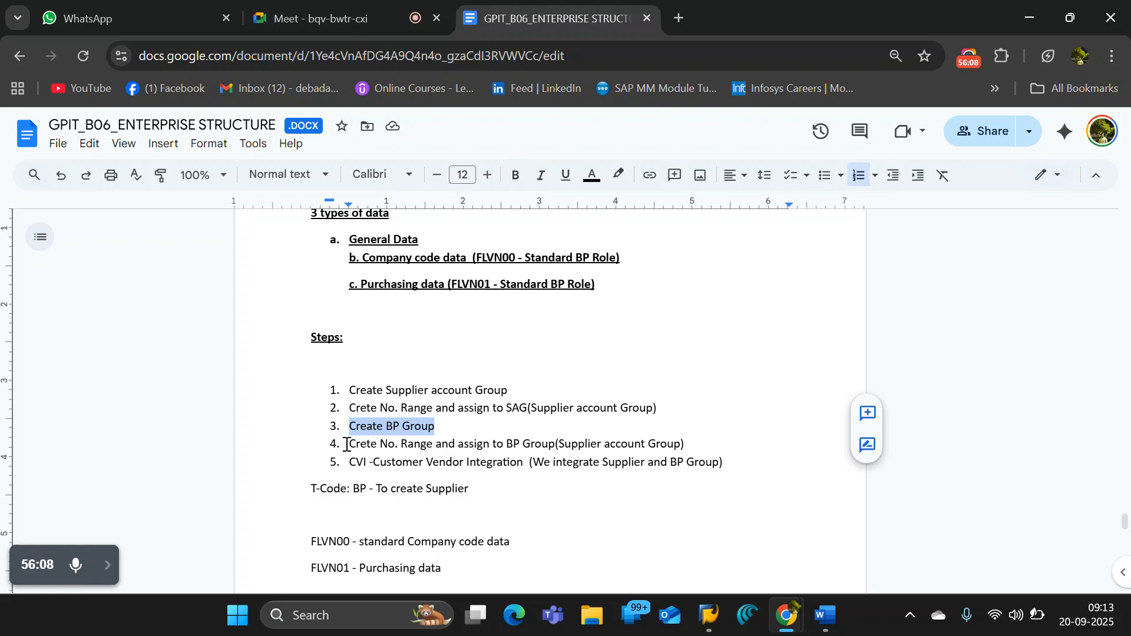
left_click_drag(350, 446, 564, 451)
left_click(448, 425)
- Insert a new third item, BP ROLE AND BP ROLE GROUP, after the SAG number range item in the Steps list
left_click(691, 405)
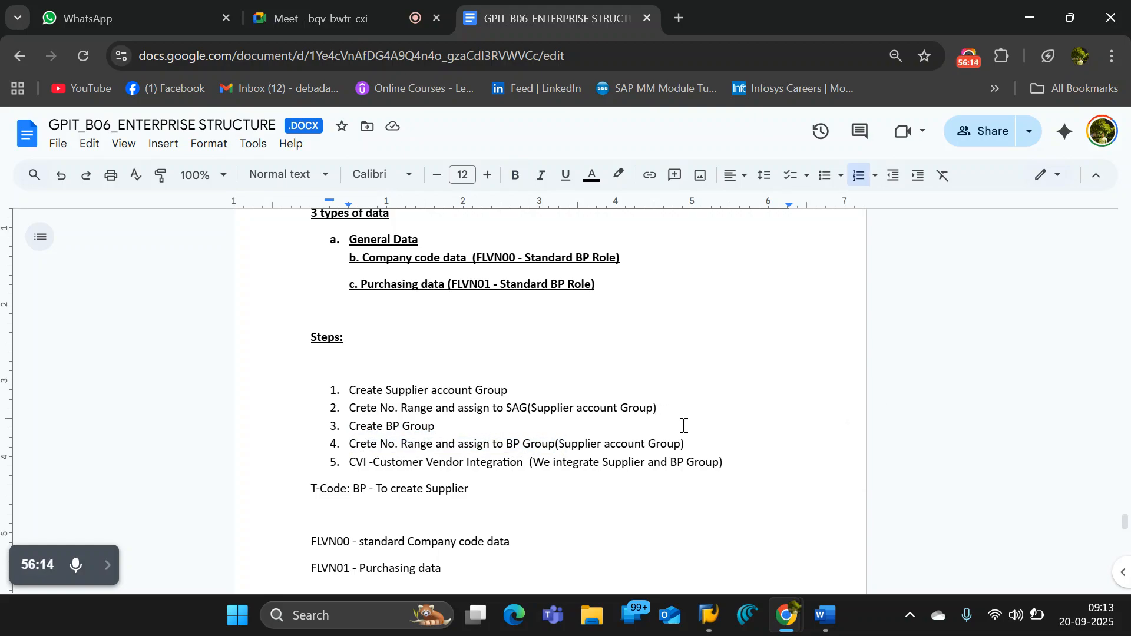
key("Return")
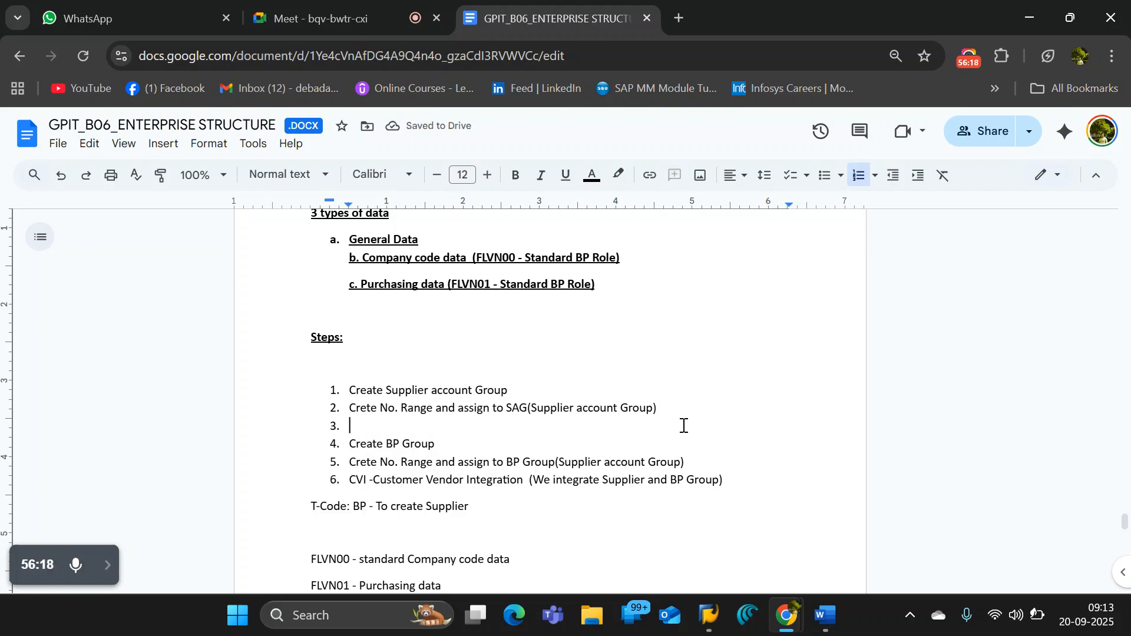
type("BP ROLE")
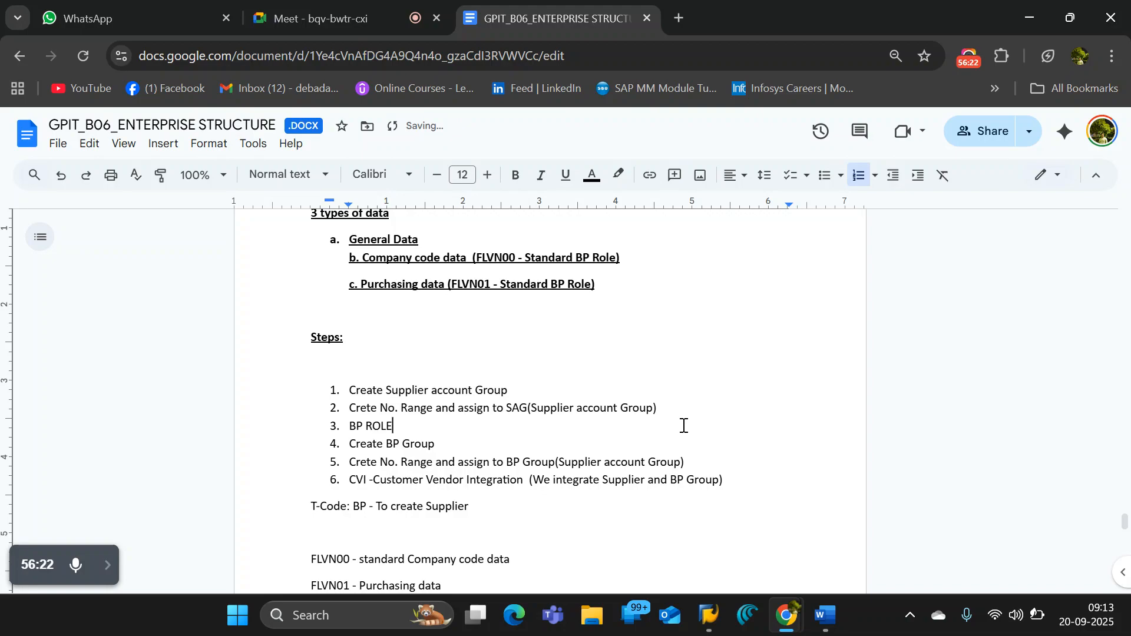
type(" AND ")
type("ASSI")
key("BackSpace")
key("BackSpace")
type("BP ROLE GROUP")
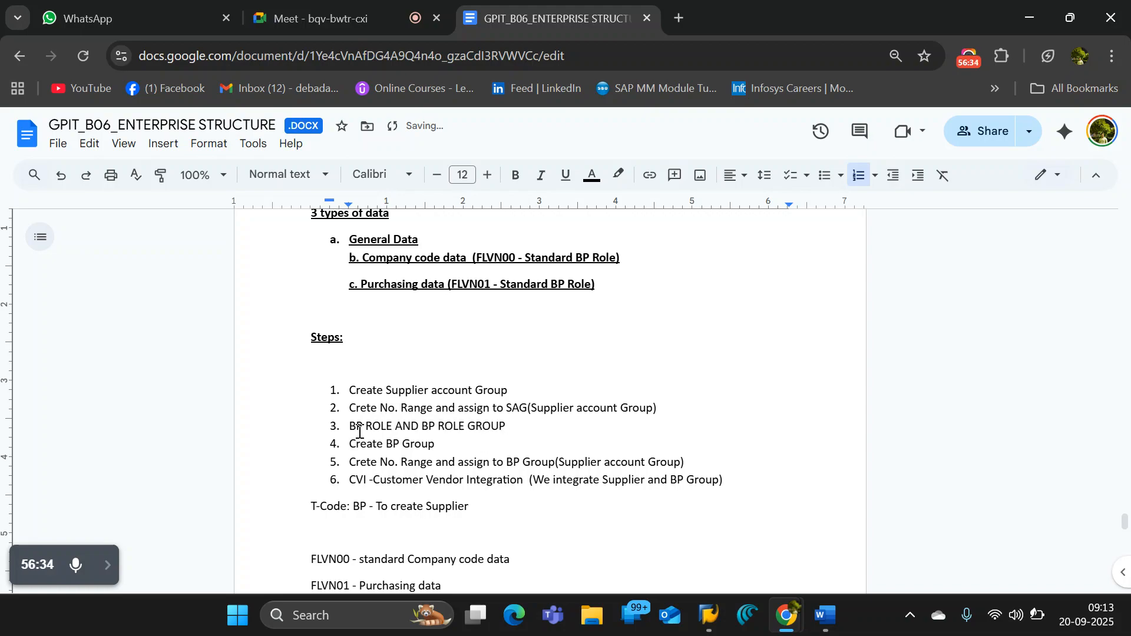
- Change the fourth item in the Steps list to Create BP Grouping
left_click_drag(351, 426, 515, 425)
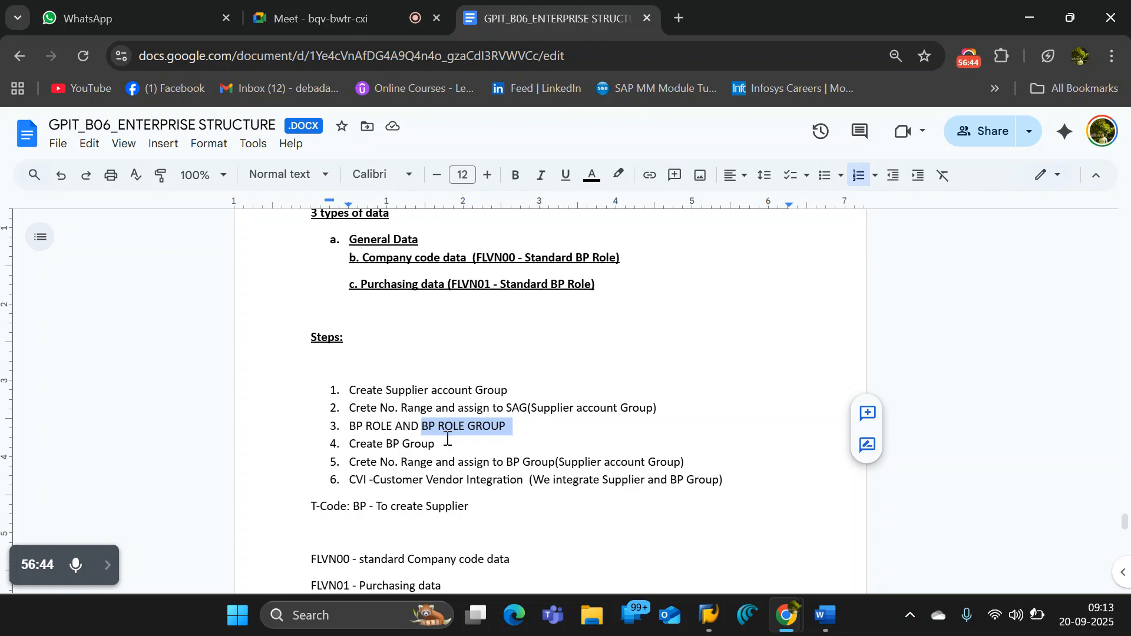
left_click(448, 442)
left_click_drag(347, 448, 438, 447)
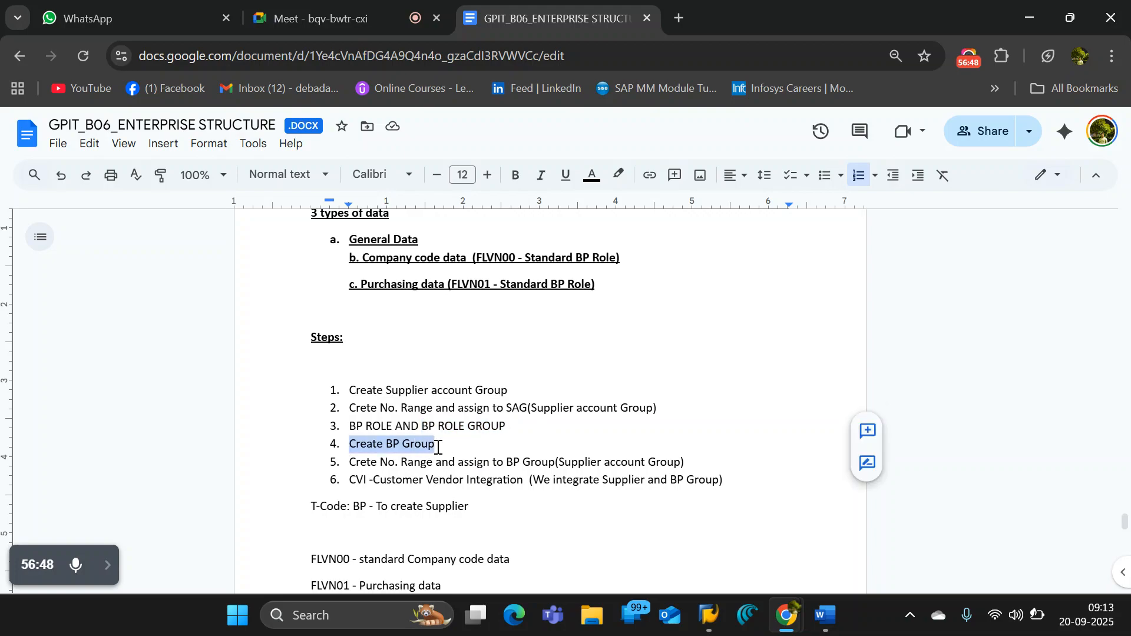
left_click(436, 447)
type("ING")
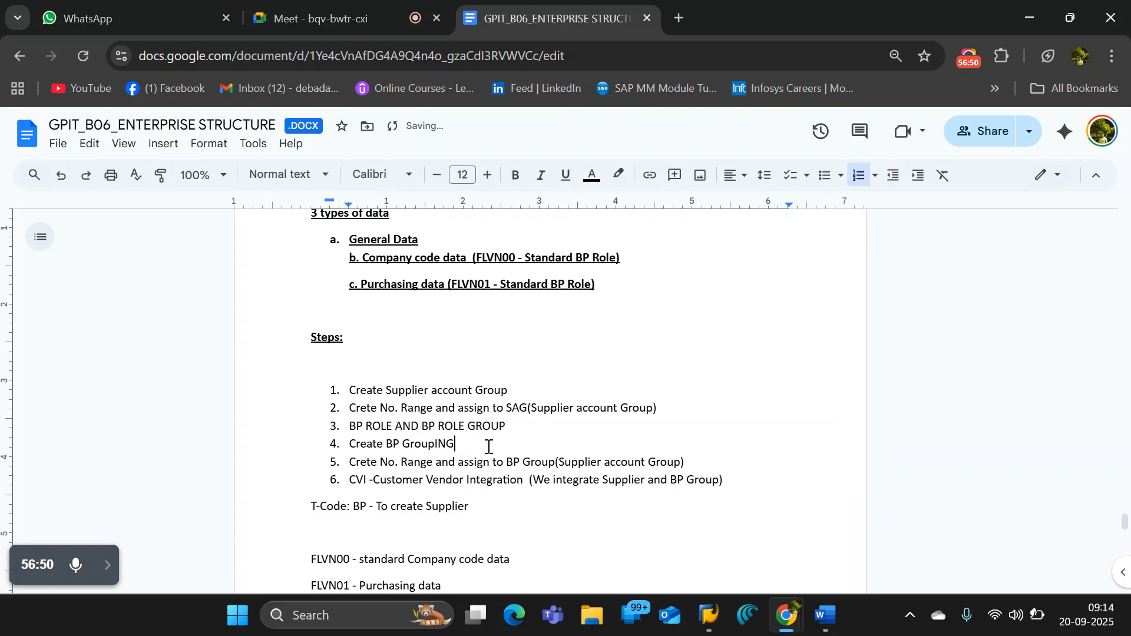
key("BackSpace")
key("BackSpace")
key("BackSpace")
key("Caps_Lock")
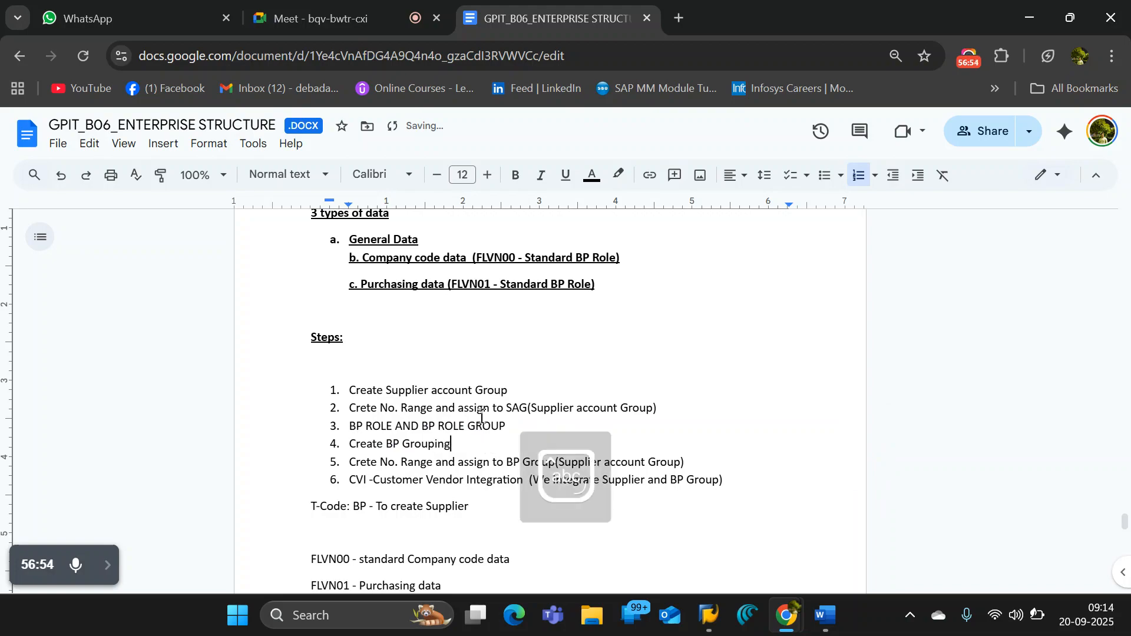
- Review the BP ROLE AND BP ROLE GROUP and Create BP Grouping items in the Steps list
left_click_drag(349, 427, 392, 426)
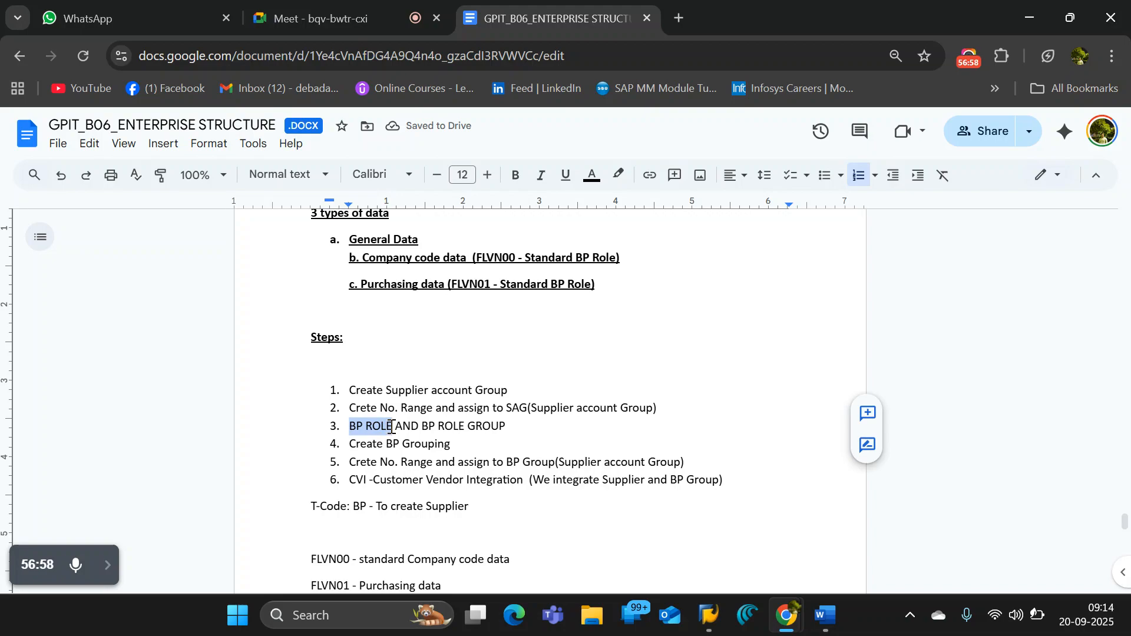
left_click(397, 446)
left_click_drag(452, 444, 348, 448)
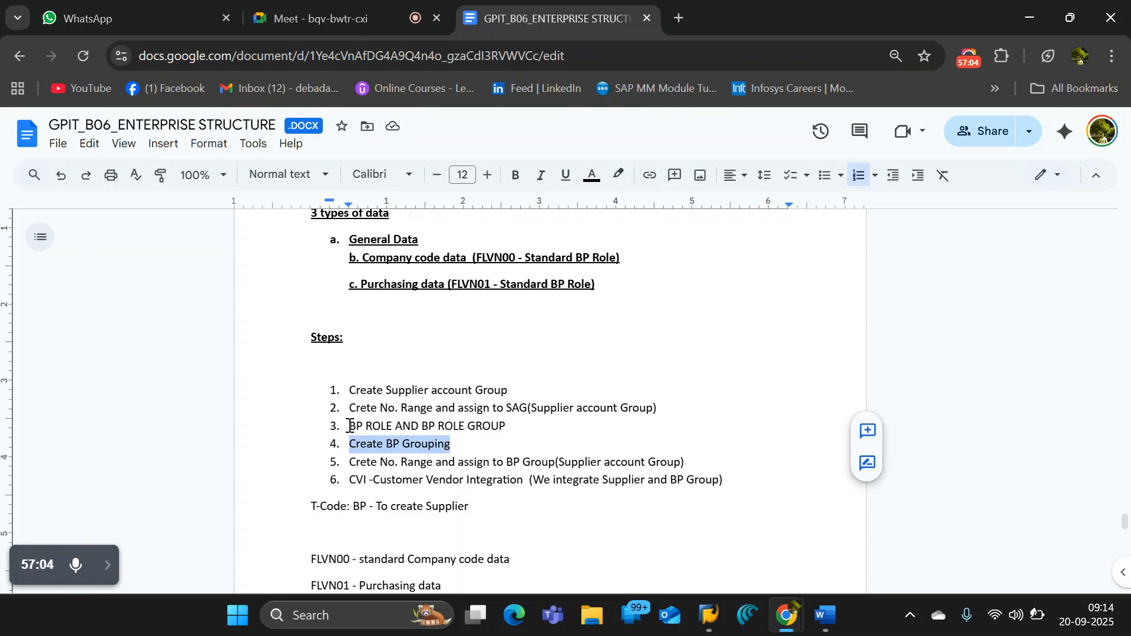
left_click_drag(349, 426, 400, 429)
left_click(382, 430)
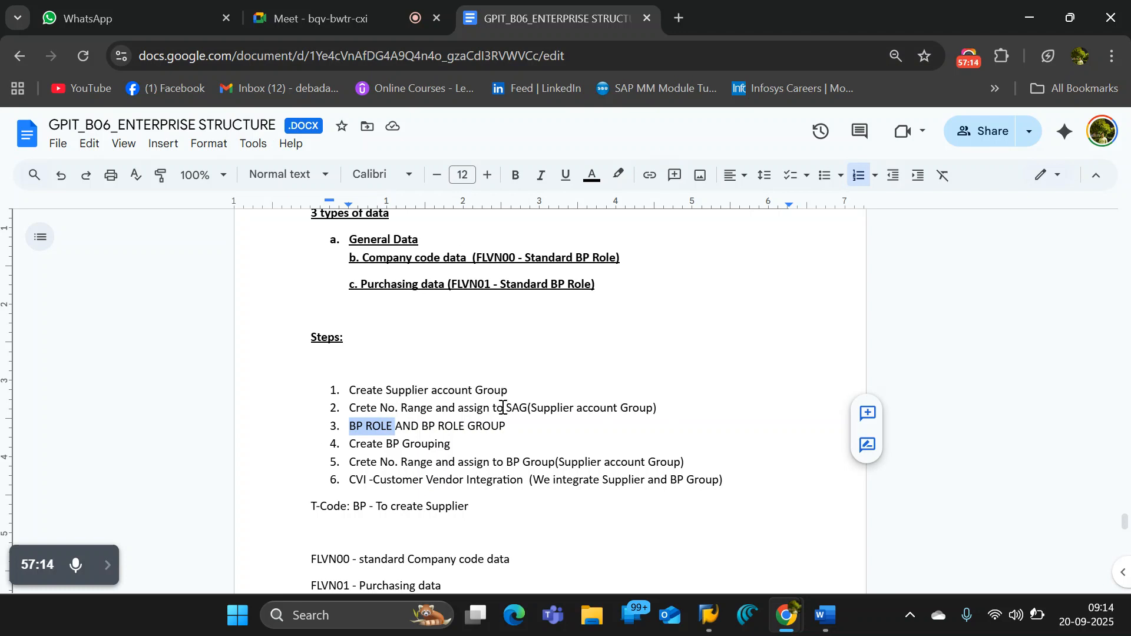
- Append "- it controls screen reference data / layout" to the BP ROLE AND BP ROLE GROUP item in the Steps list
left_click(532, 426)
type("- resp")
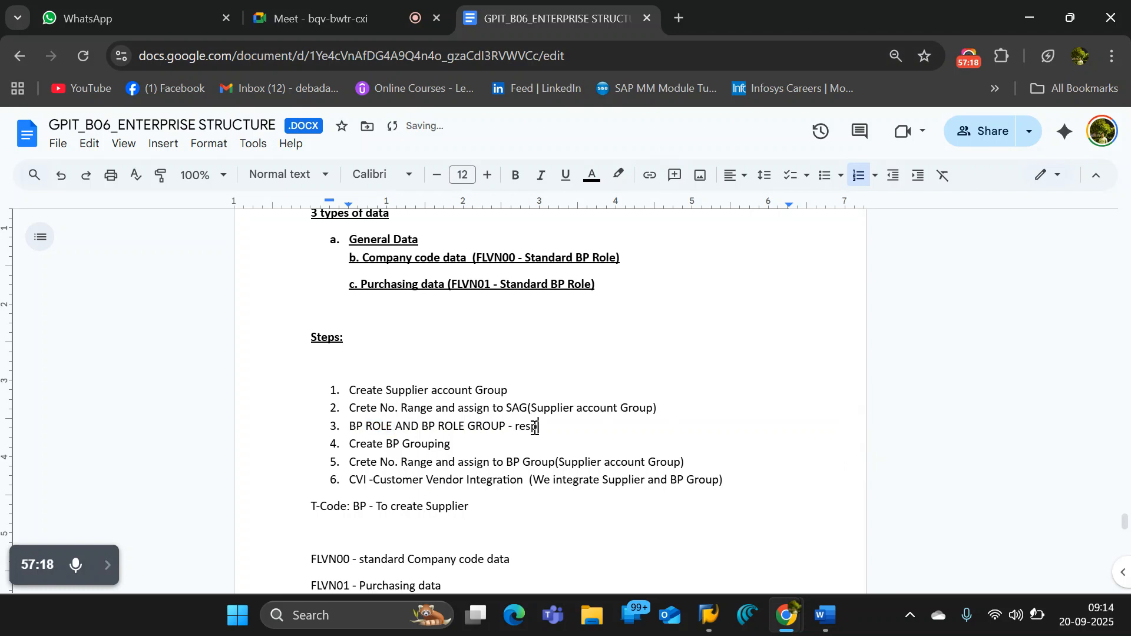
key("BackSpace")
key("BackSpace")
key("BackSpace")
key("BackSpace")
key("BackSpace")
type("it controls screen reference data")
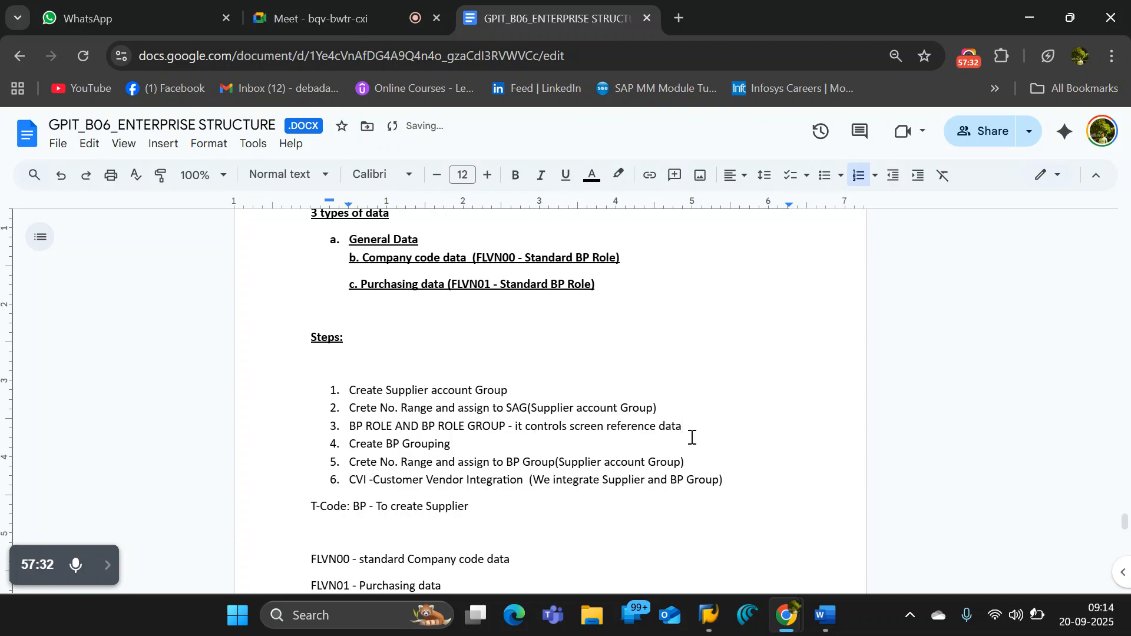
left_click_drag(697, 429, 516, 432)
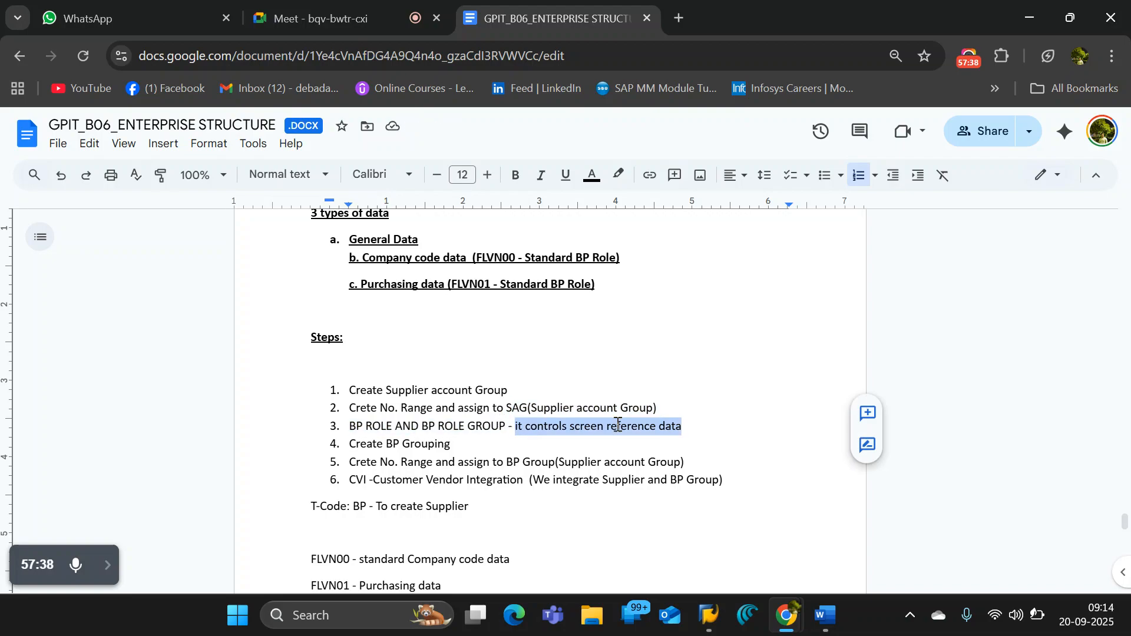
left_click(698, 430)
type("/ layout")
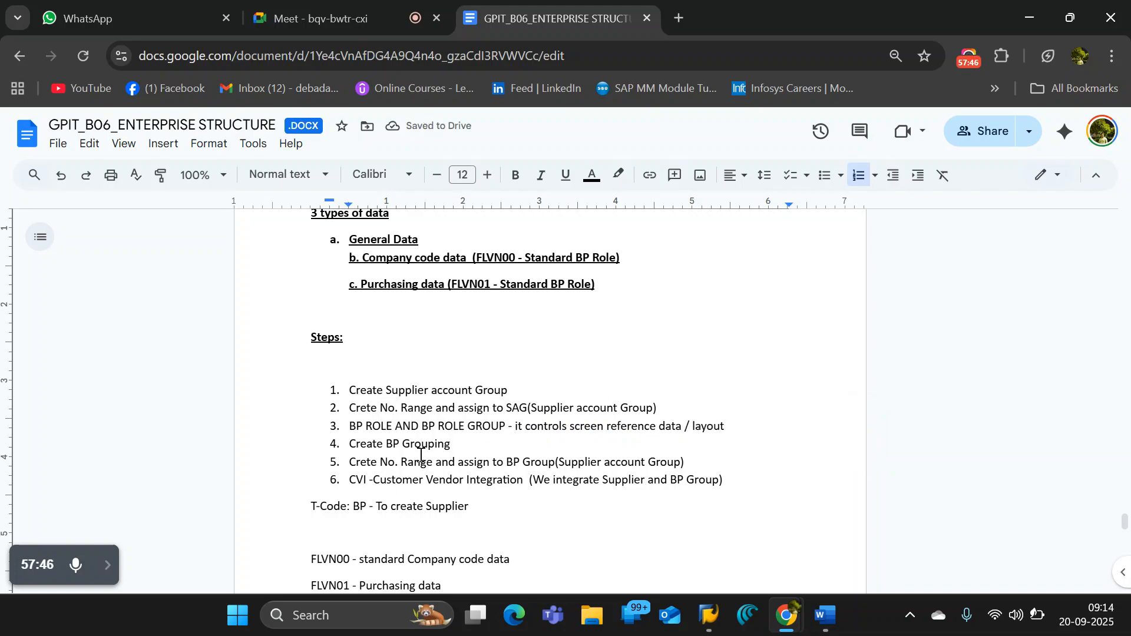
- Review the Steps list from supplier account group creation to Customer Vendor Integration, including the BP T-Code for creating a supplier
left_click_drag(694, 462, 350, 391)
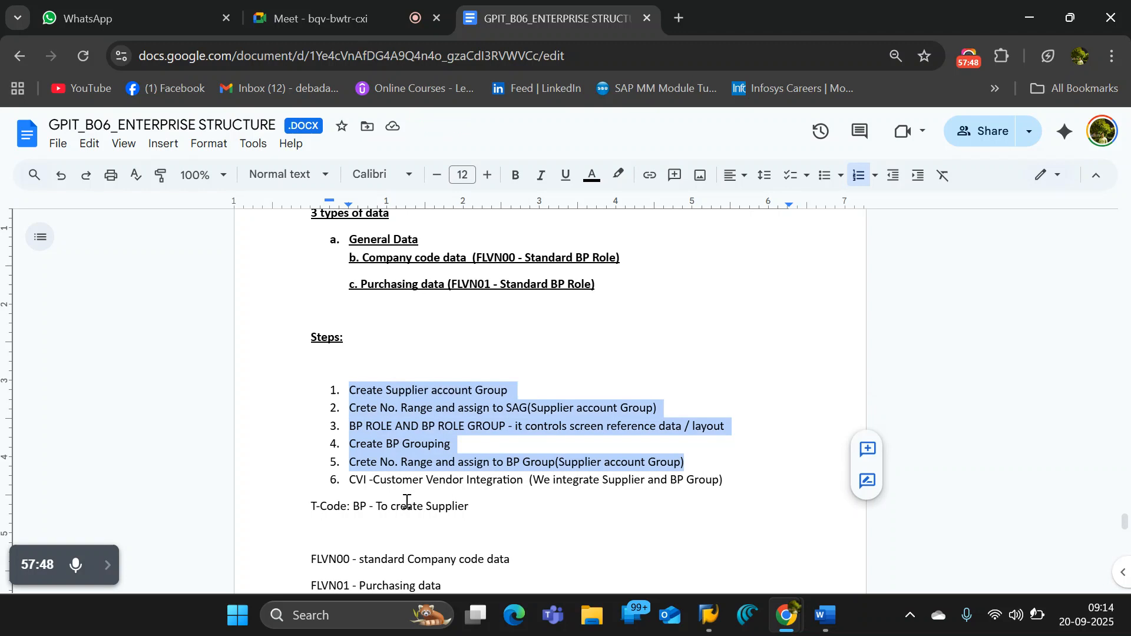
left_click(476, 482)
left_click_drag(732, 485, 347, 484)
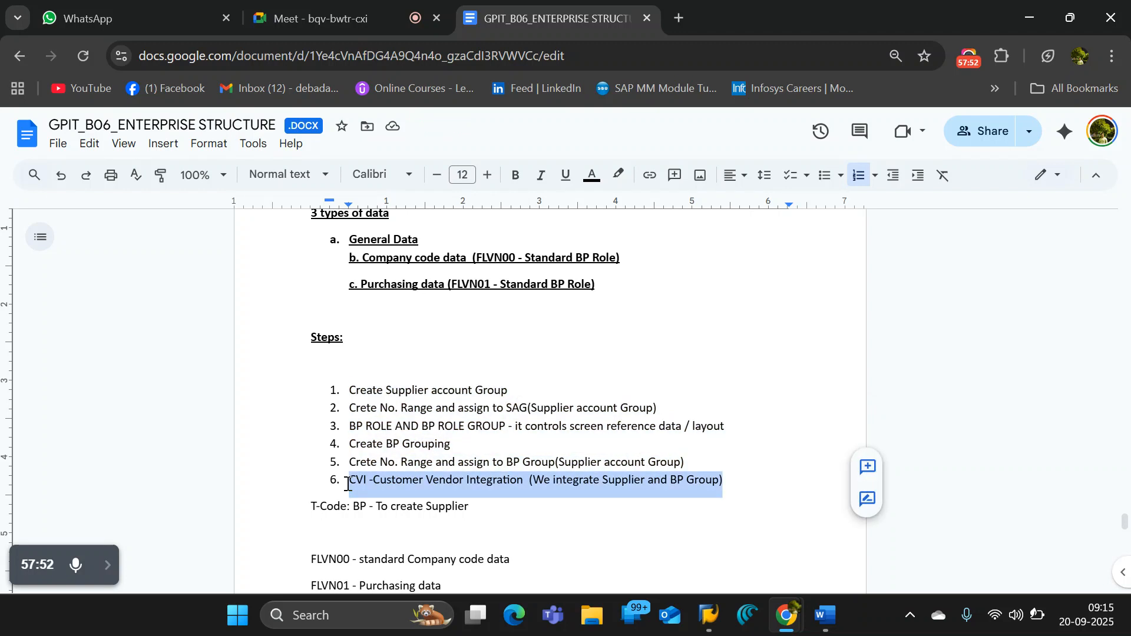
left_click_drag(461, 445, 338, 445)
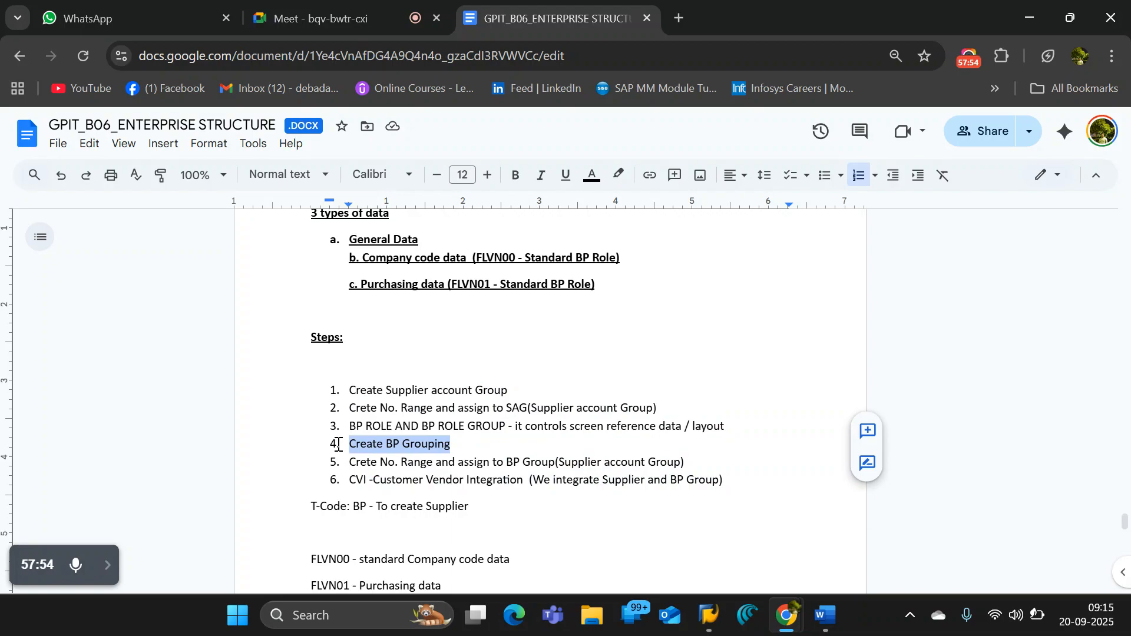
left_click_drag(514, 392, 347, 392)
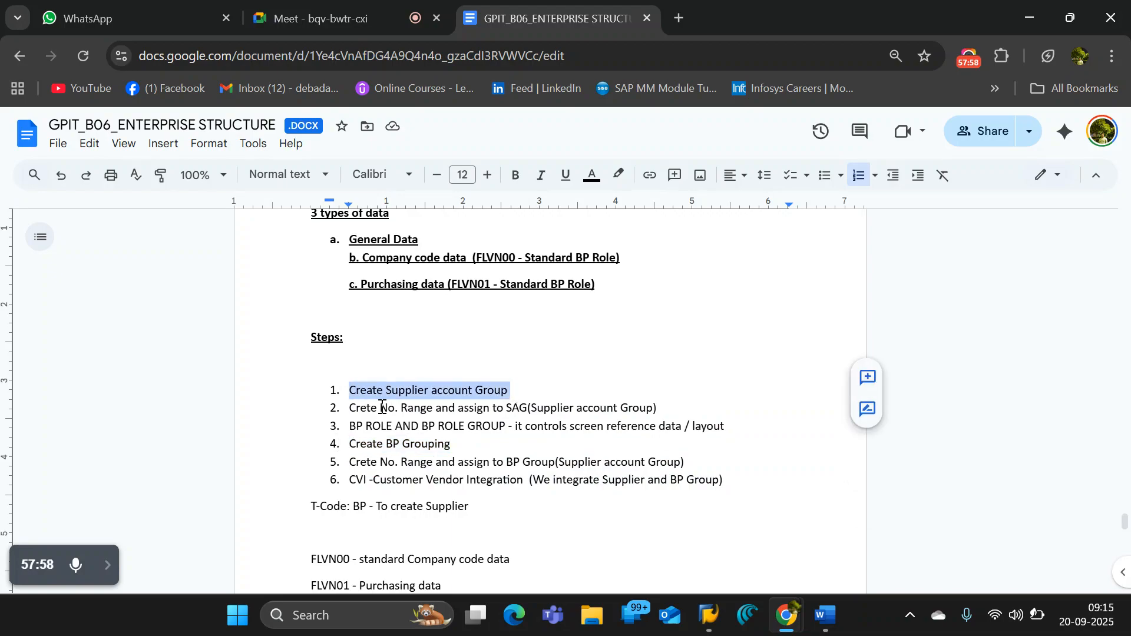
left_click(472, 453)
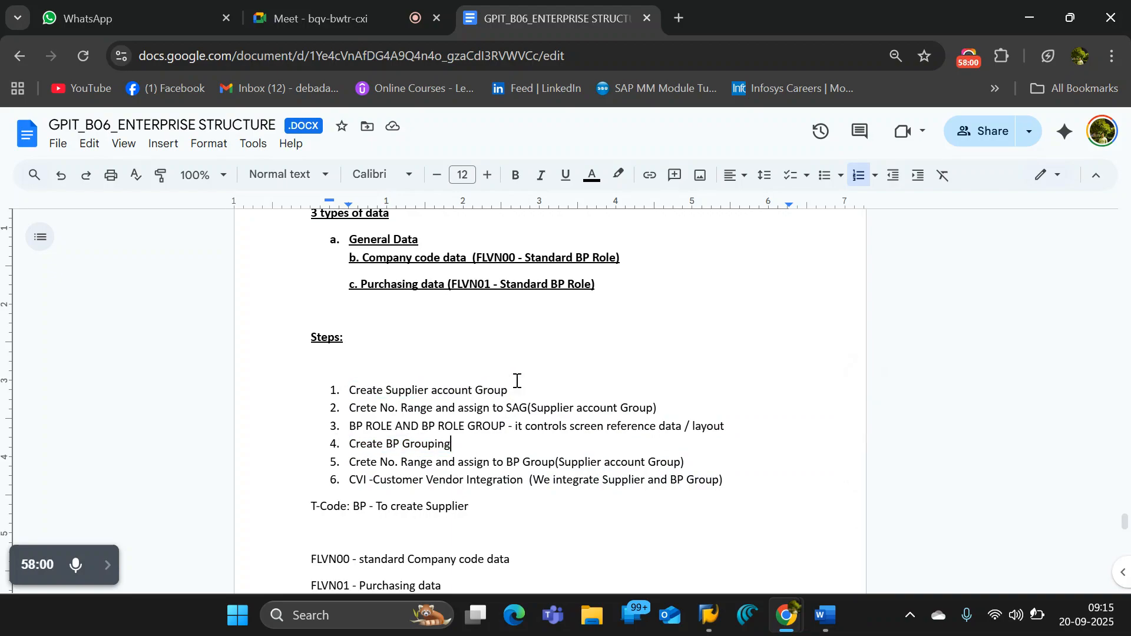
scroll(535, 513, "down", 3)
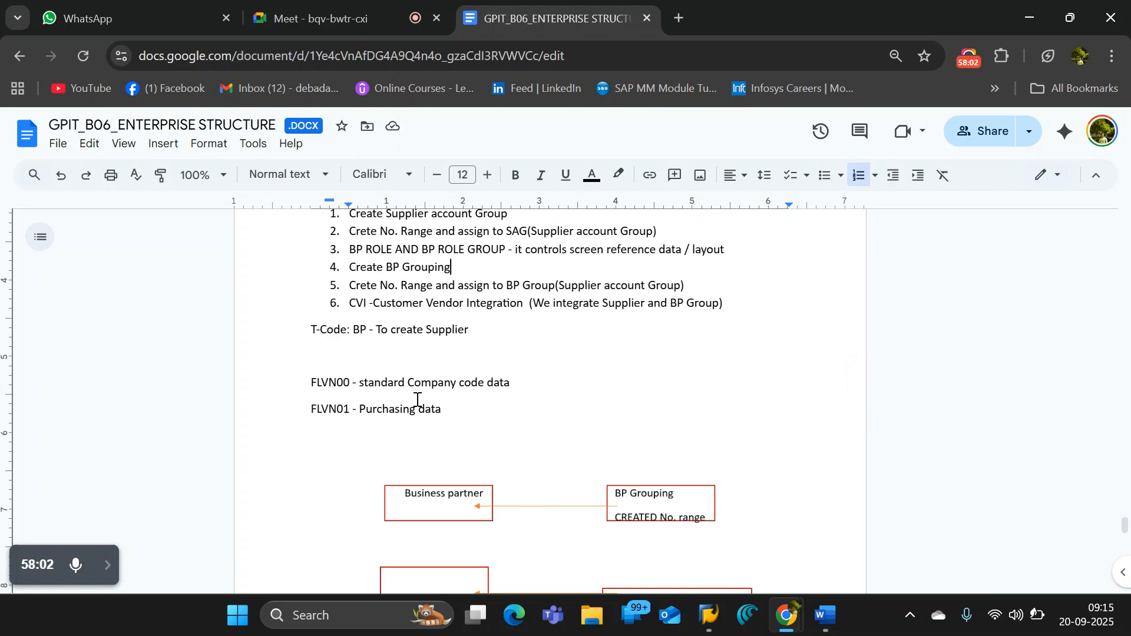
left_click_drag(354, 328, 361, 328)
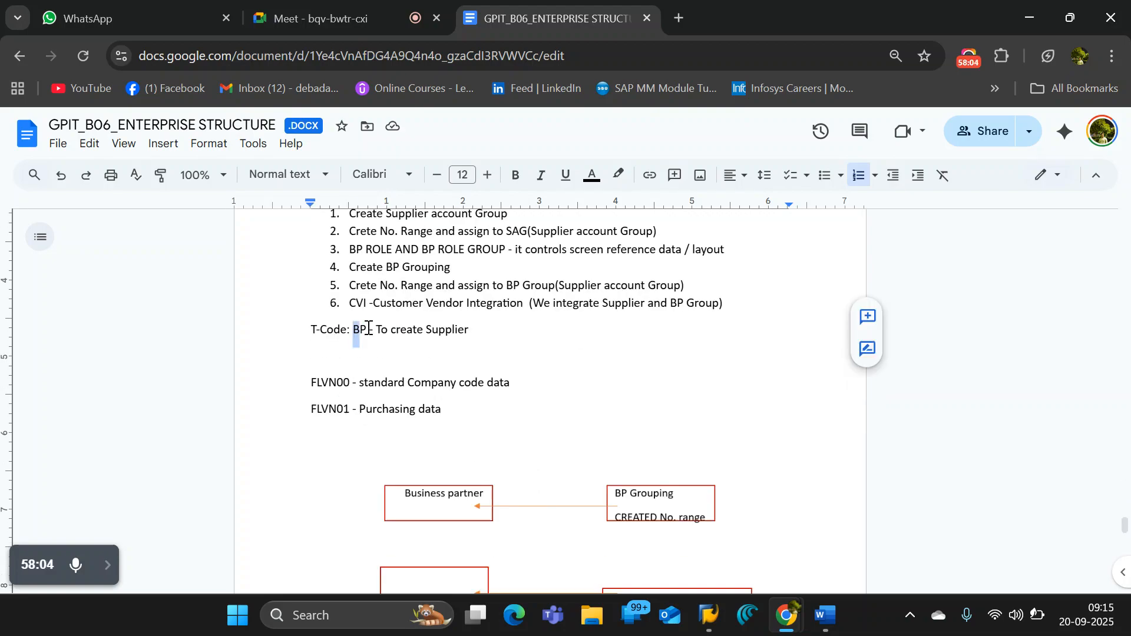
scroll(369, 328, "up", 2)
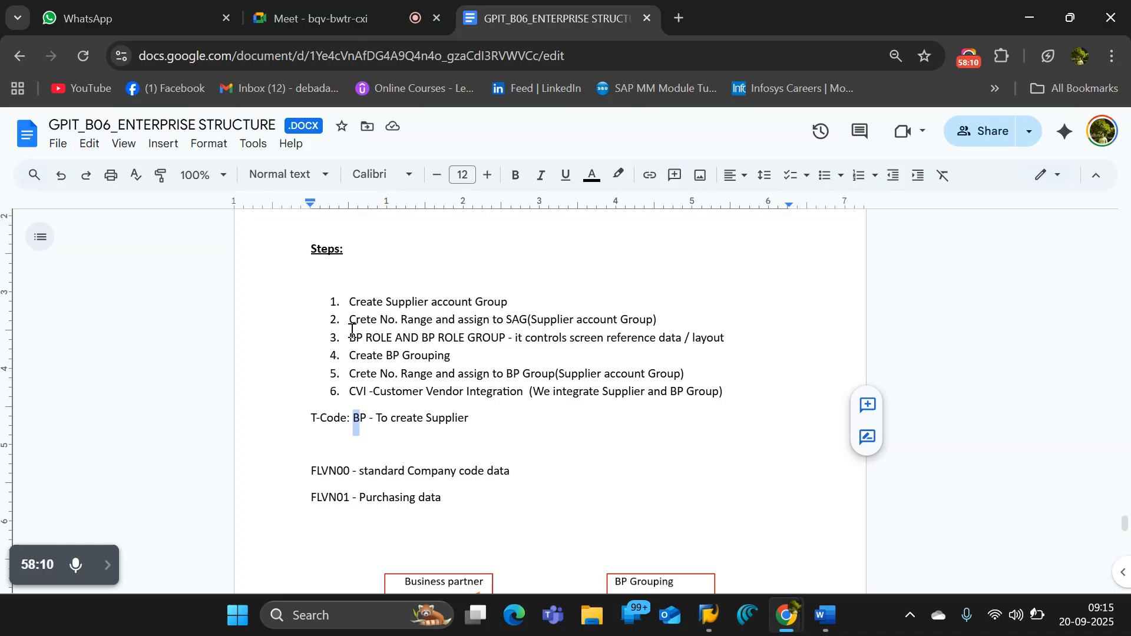
left_click_drag(350, 331, 363, 333)
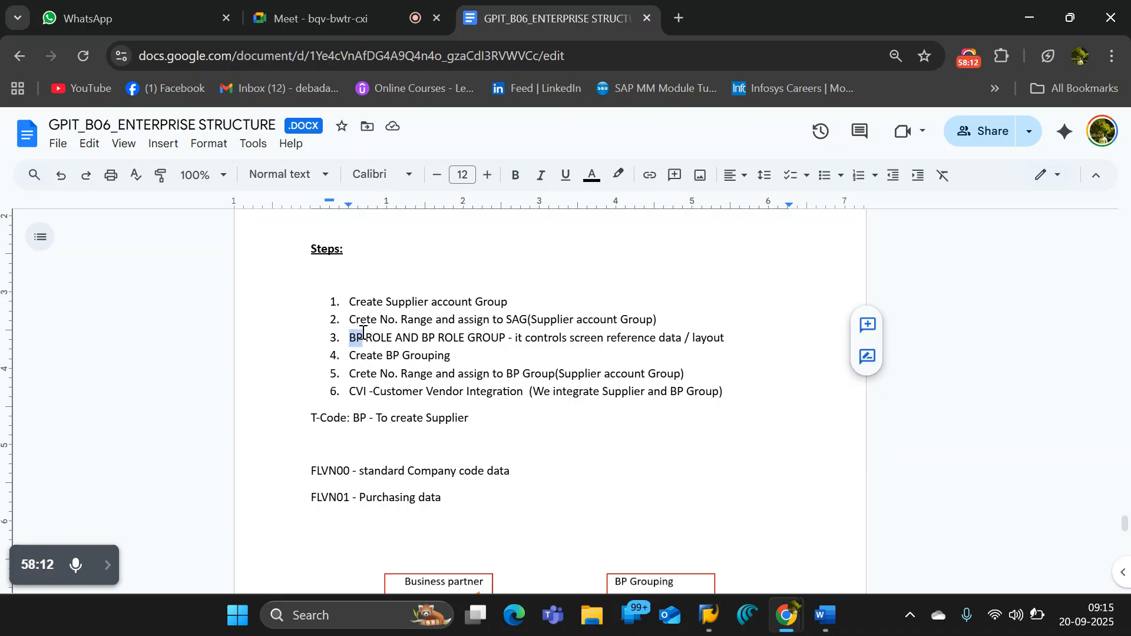
left_click(351, 375)
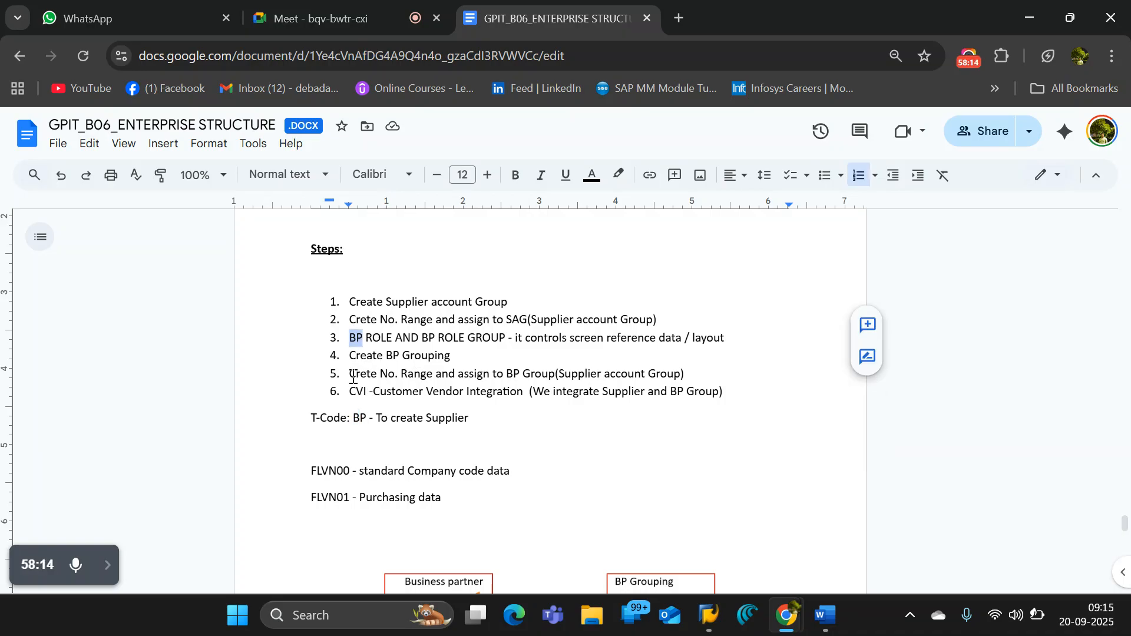
left_click_drag(353, 377, 433, 375)
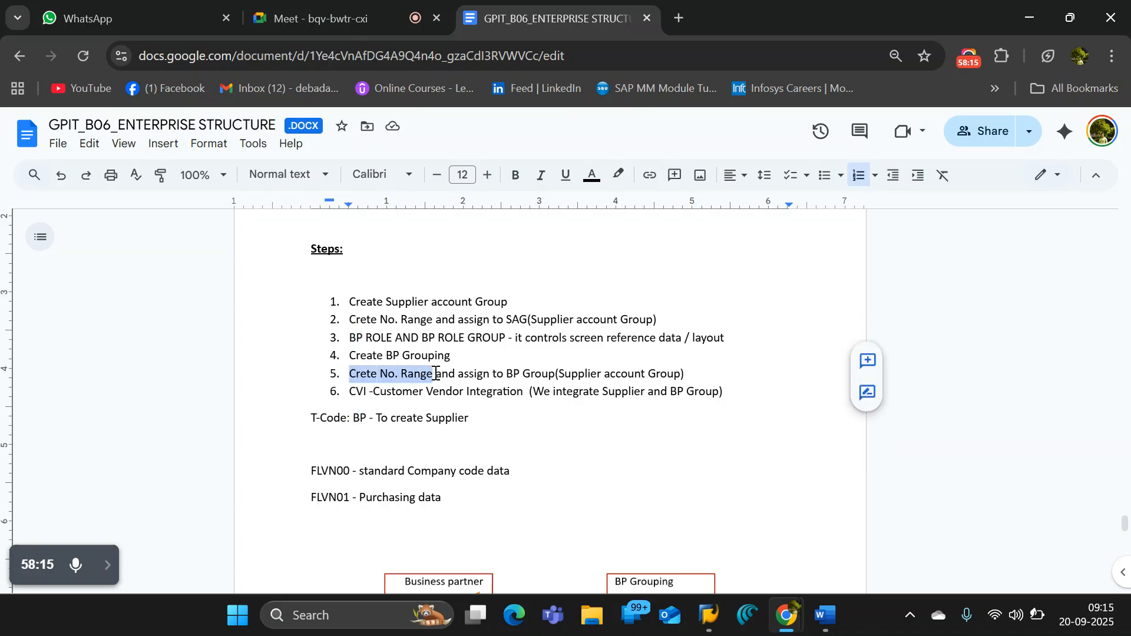
left_click(545, 401)
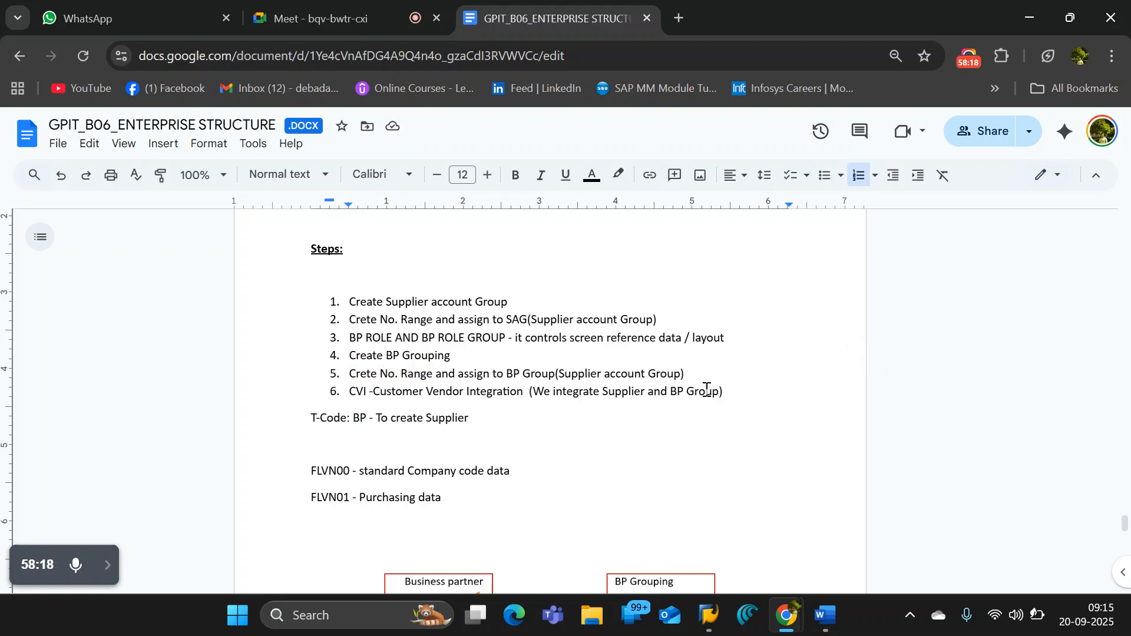
left_click_drag(735, 393, 349, 390)
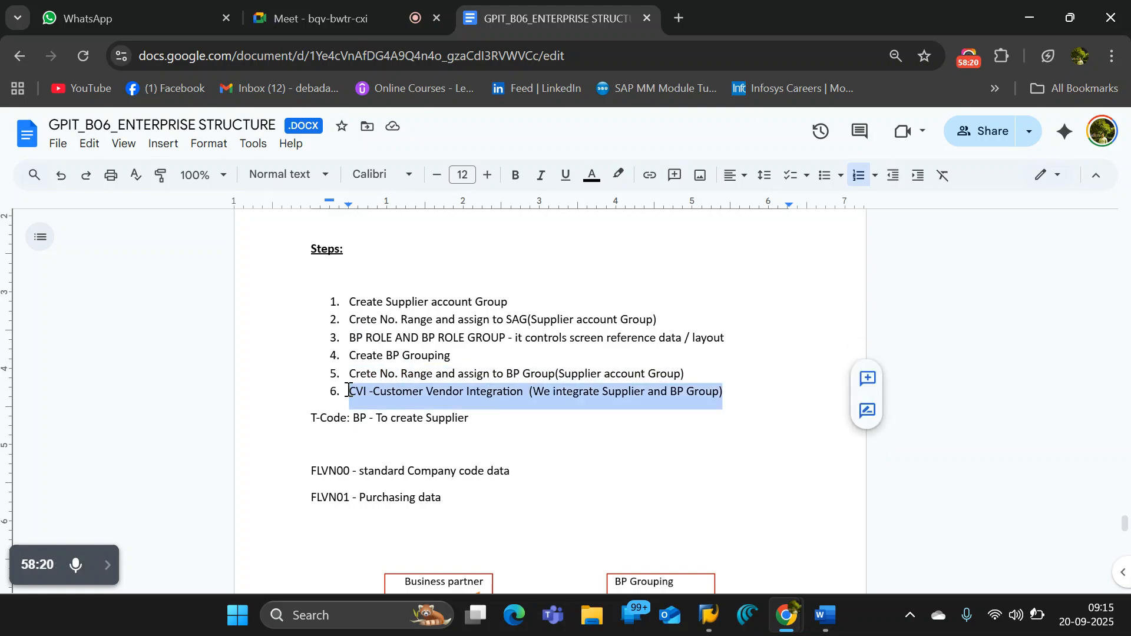
double_click(513, 304)
double_click(454, 357)
left_click(539, 419)
- Dismiss the message notification and examine the diagram linking BP Grouping to Business partner and VENDOR ACCOUNT GROUP to SUPPLIER
scroll(575, 467, "down", 9)
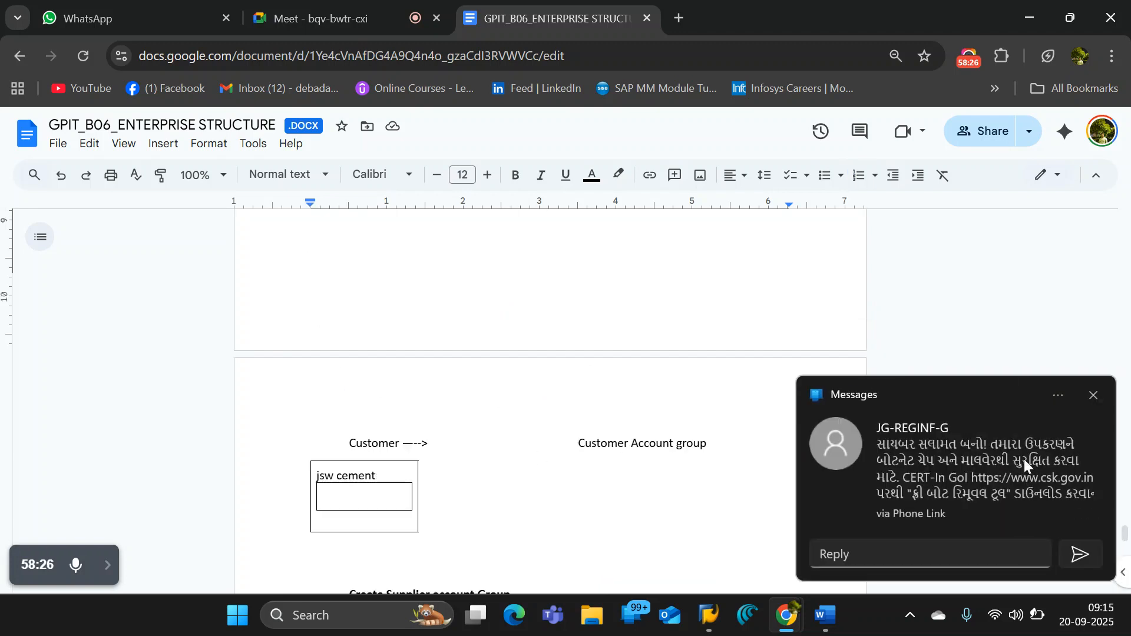
left_click(1092, 396)
scroll(569, 517, "up", 10)
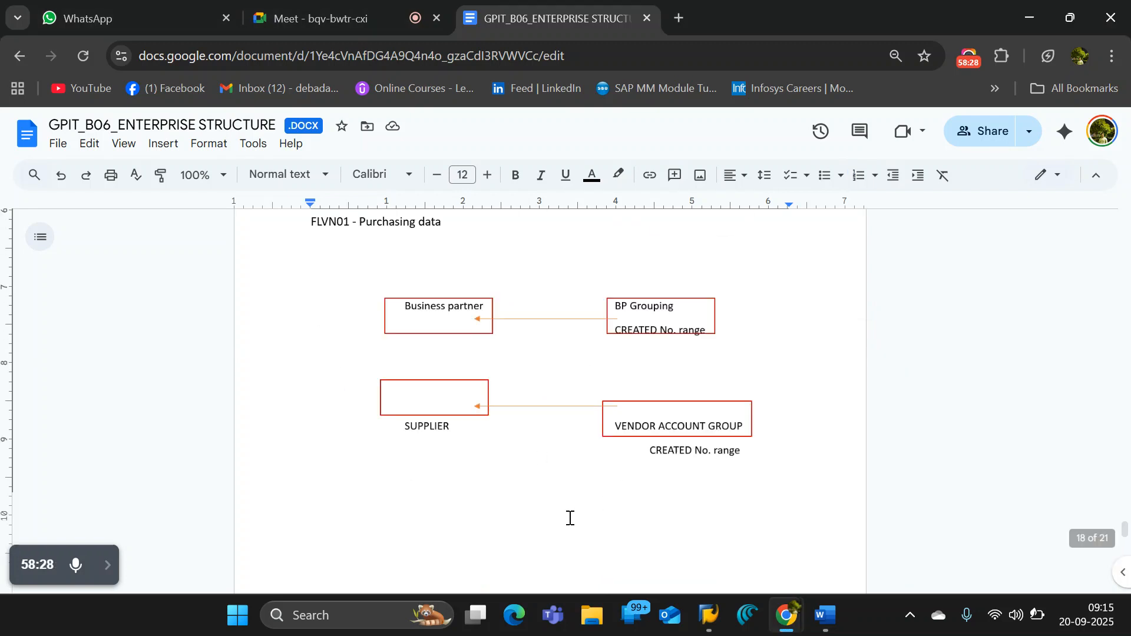
scroll(569, 518, "down", 6)
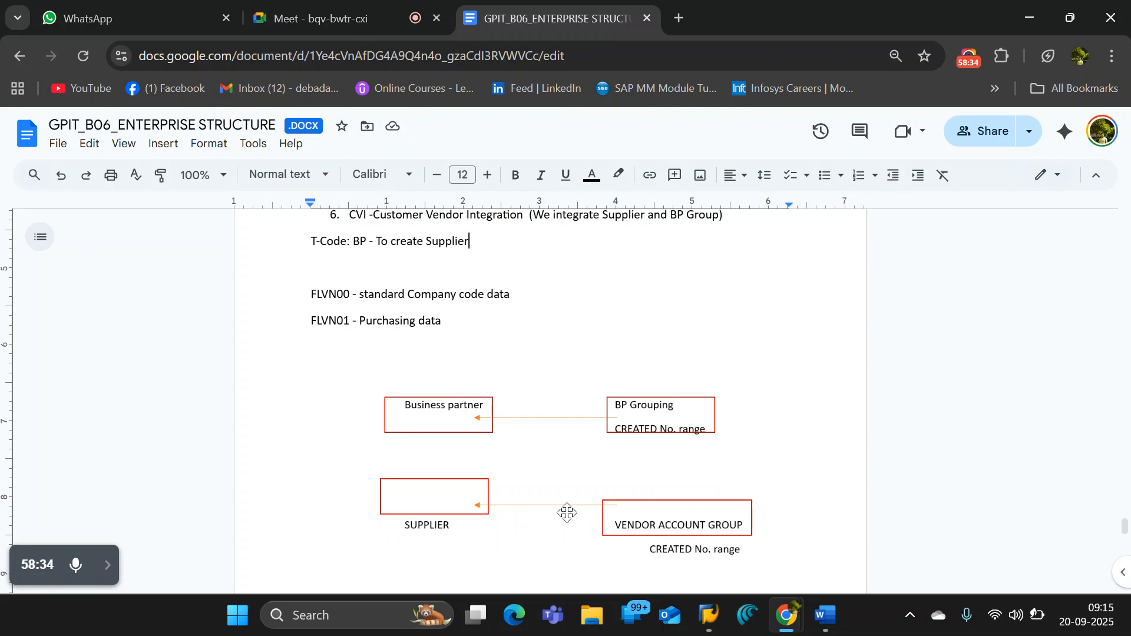
left_click(969, 56)
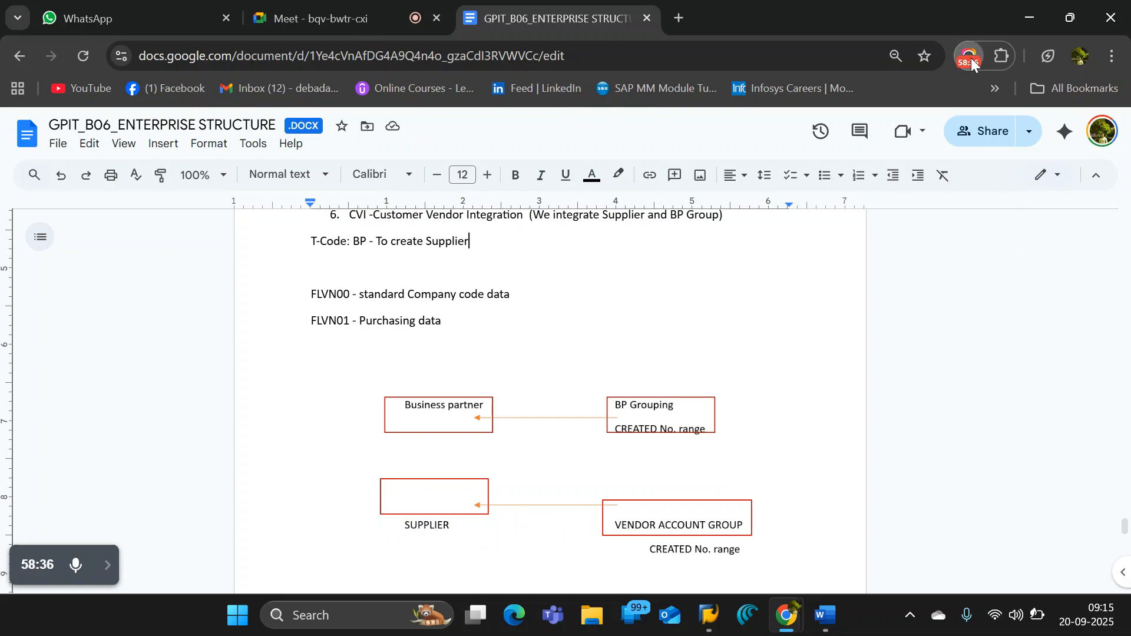